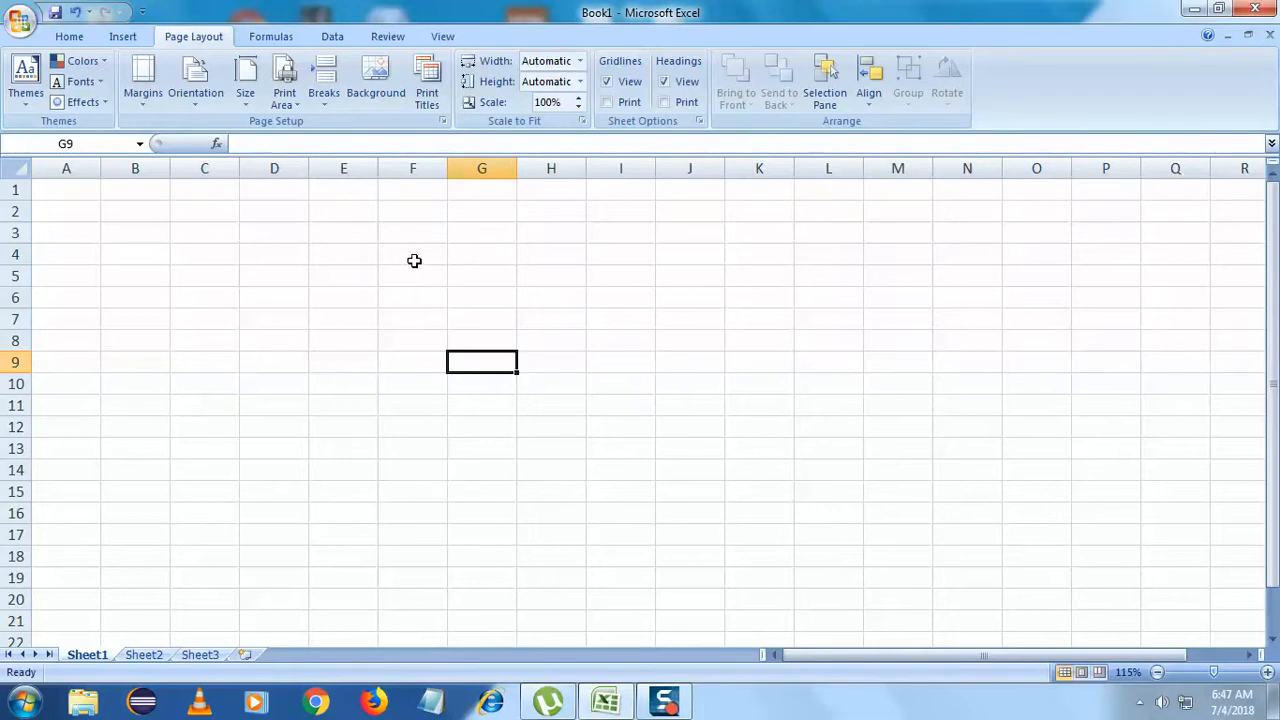
- Select trial ranges on the blank sheet (A1:H1, A1:D21, A1:G43) to gauge the printable area
click(173, 299)
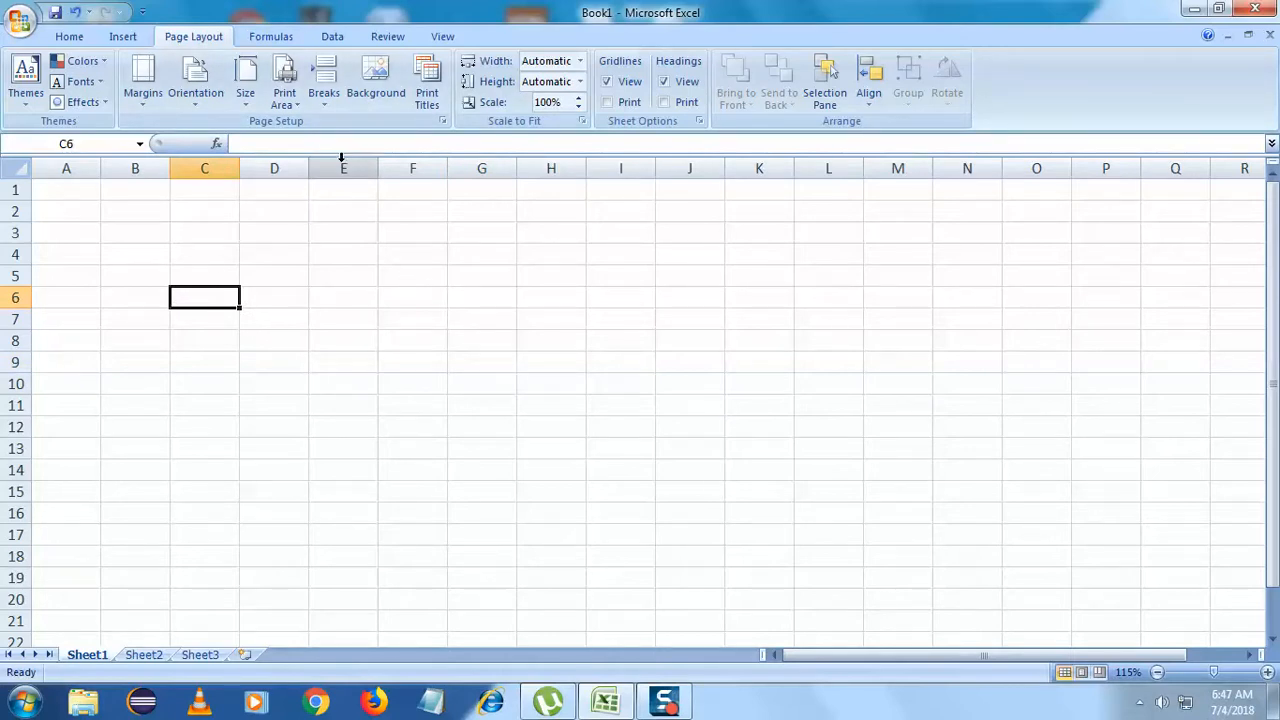
click(71, 42)
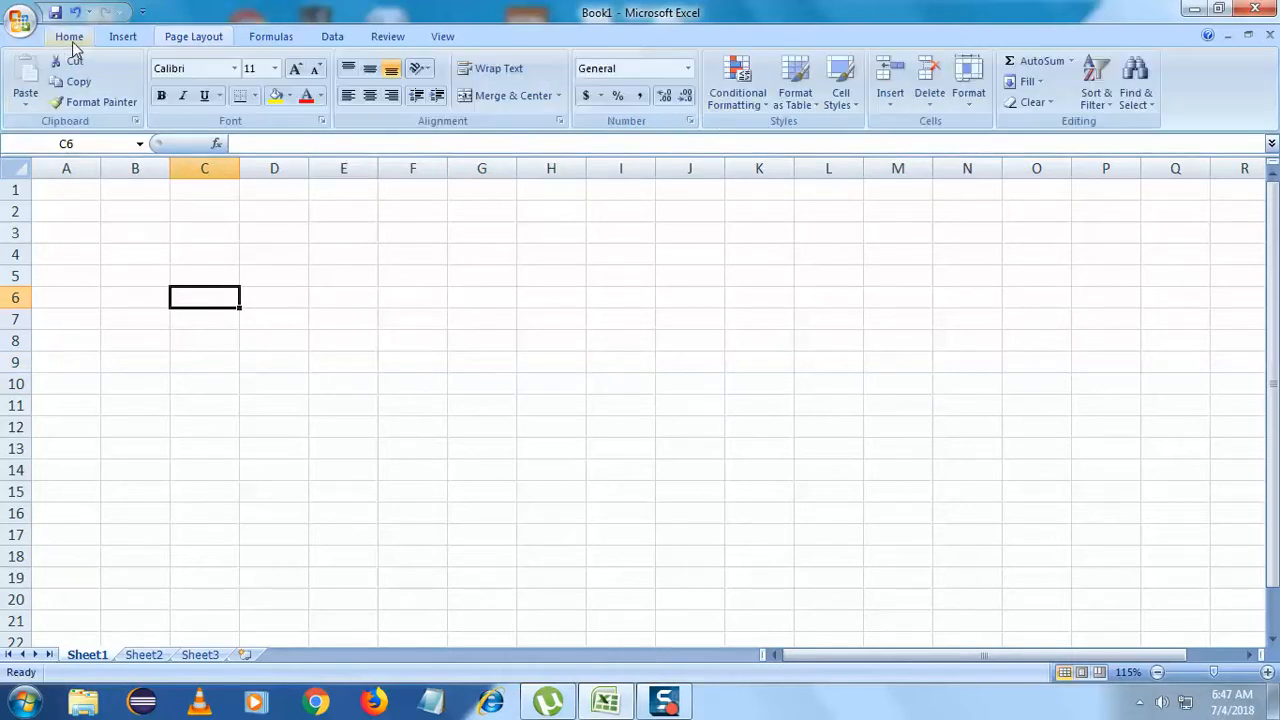
click(61, 193)
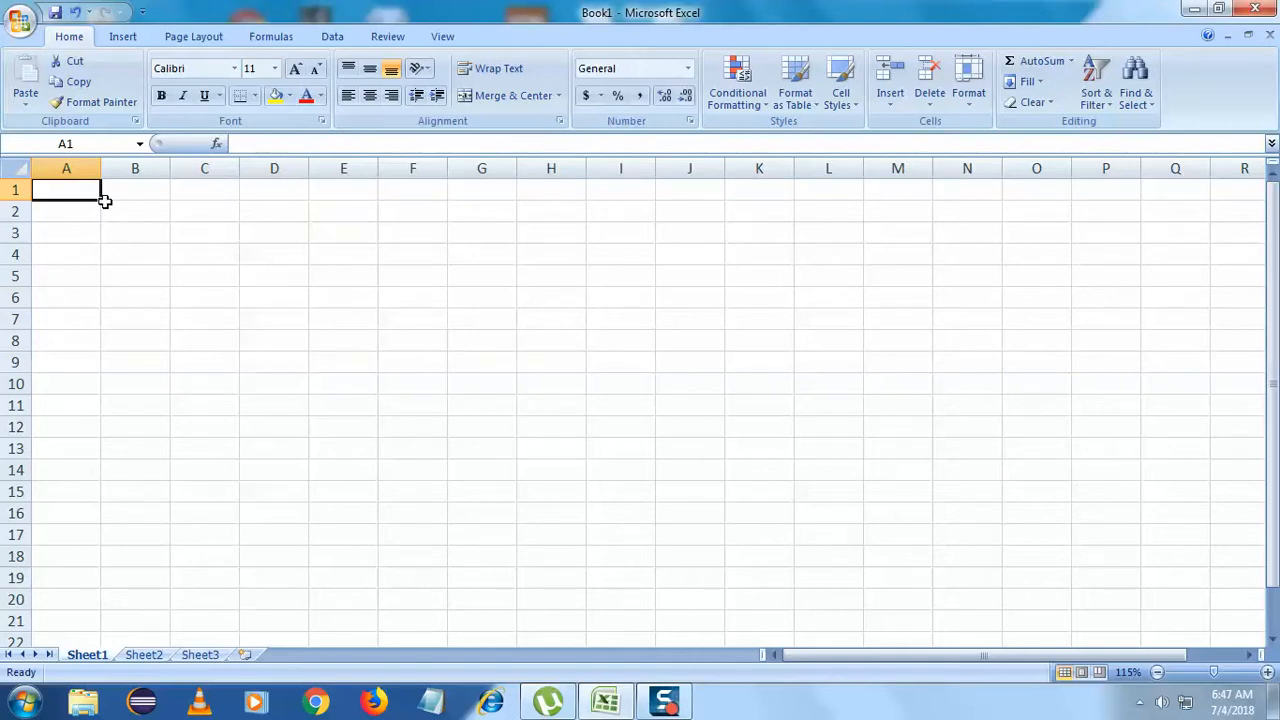
drag(100, 201, 556, 550)
click(440, 410)
click(95, 208)
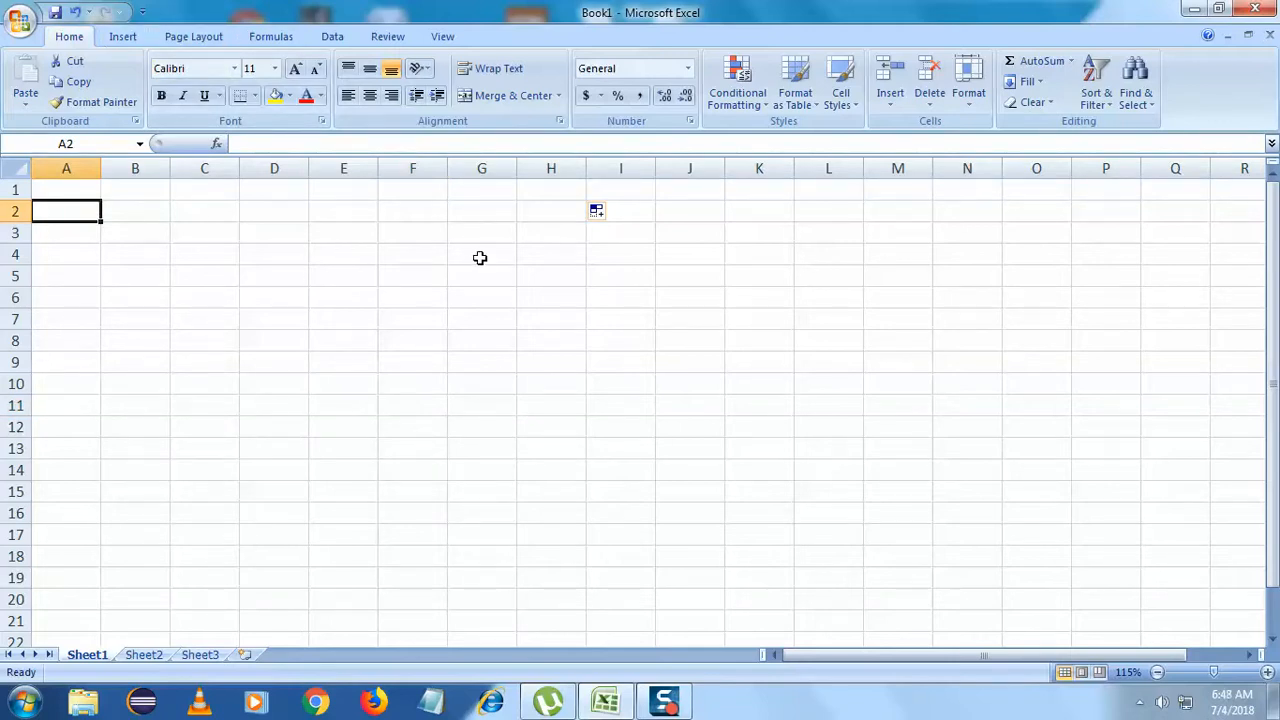
click(522, 375)
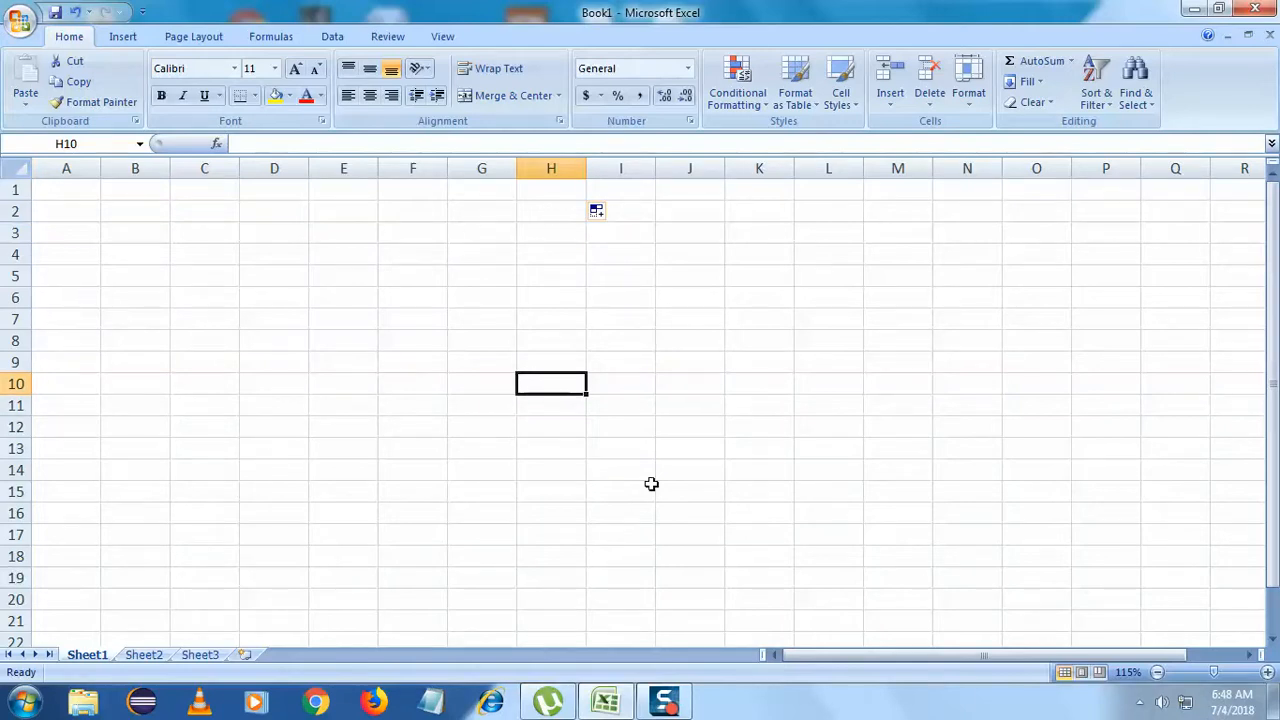
drag(57, 193, 247, 621)
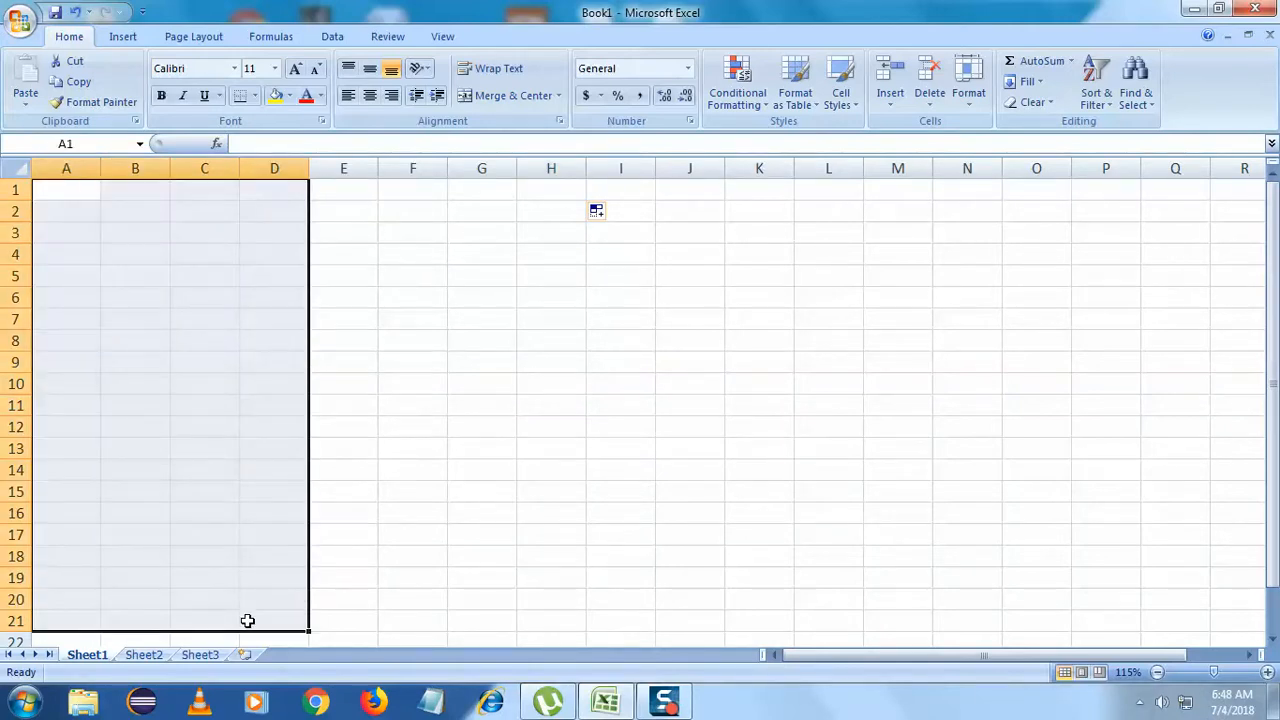
double_click(69, 194)
drag(55, 195, 477, 372)
click(304, 362)
drag(93, 193, 486, 651)
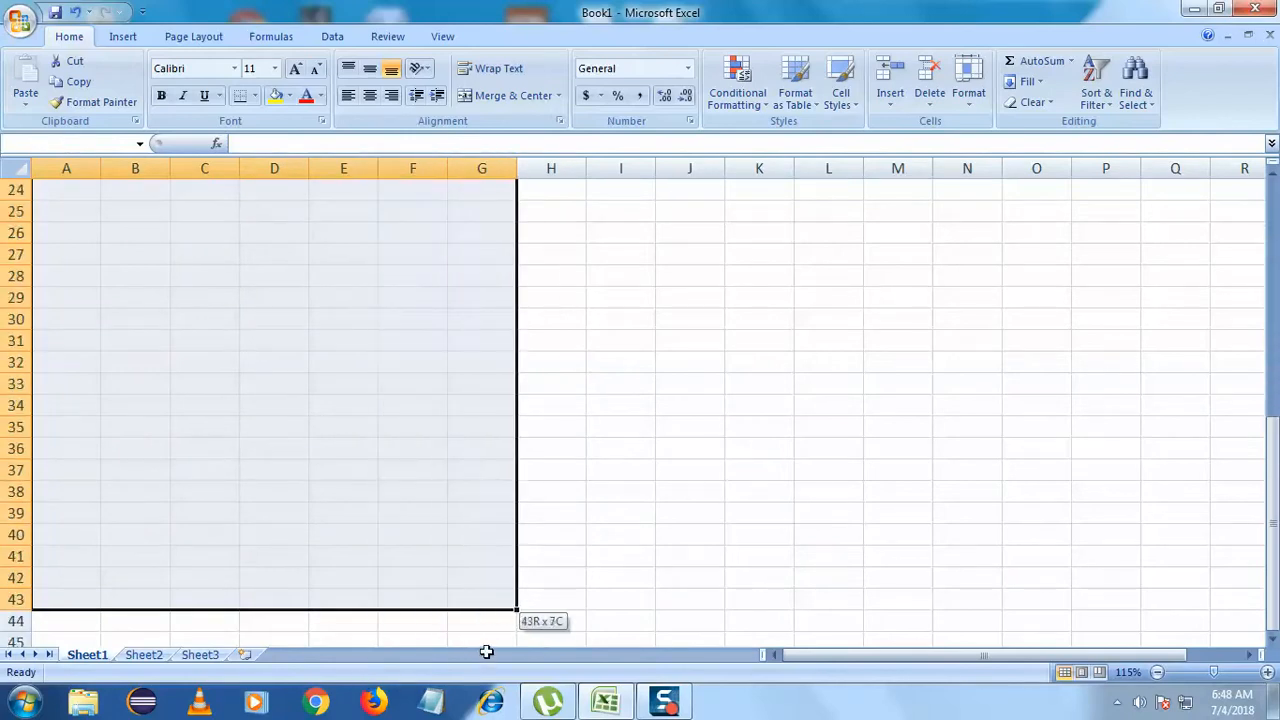
click(560, 576)
scroll(511, 549, up, 8)
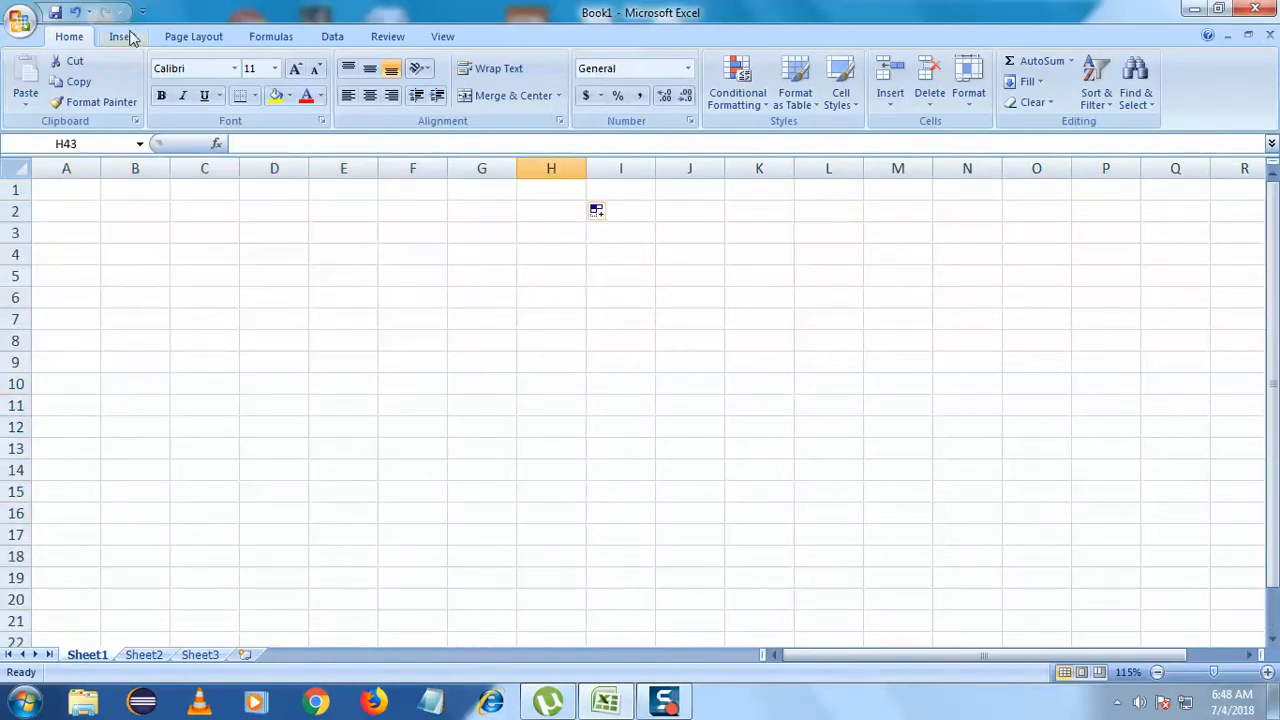
- Apply the Narrow margin preset and zoom out to reveal the page breaks
click(194, 40)
click(150, 100)
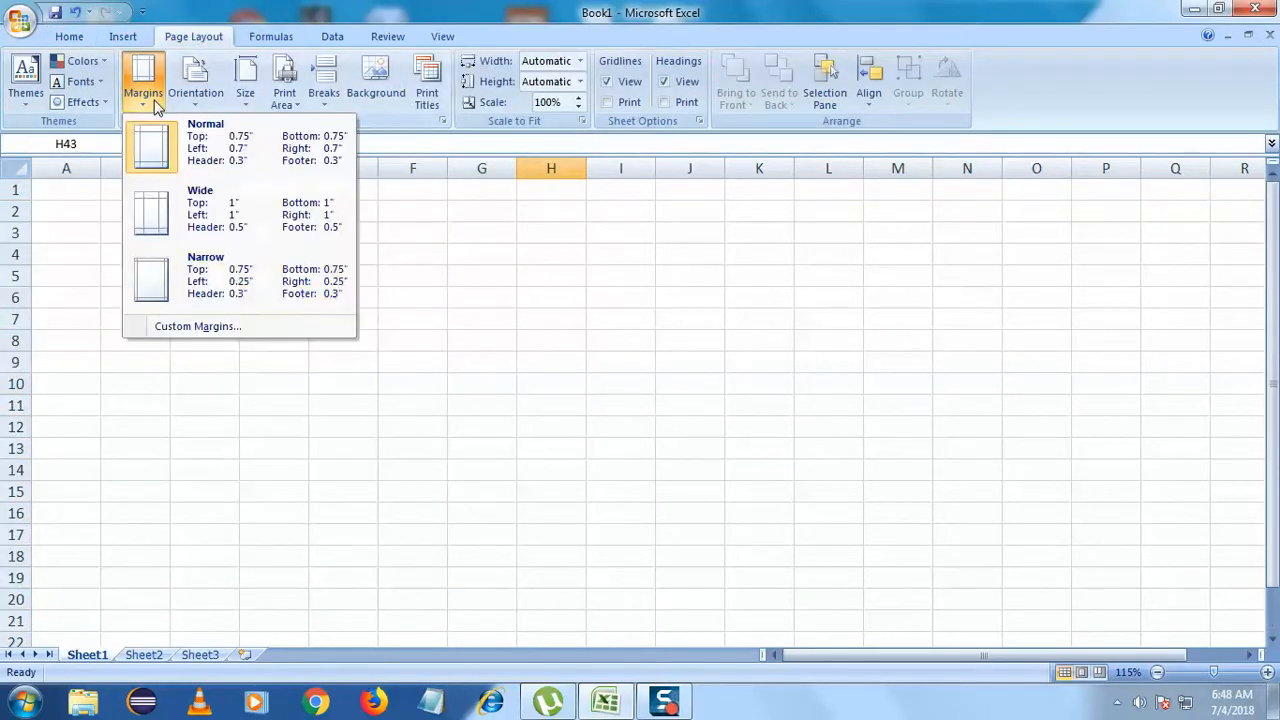
click(175, 296)
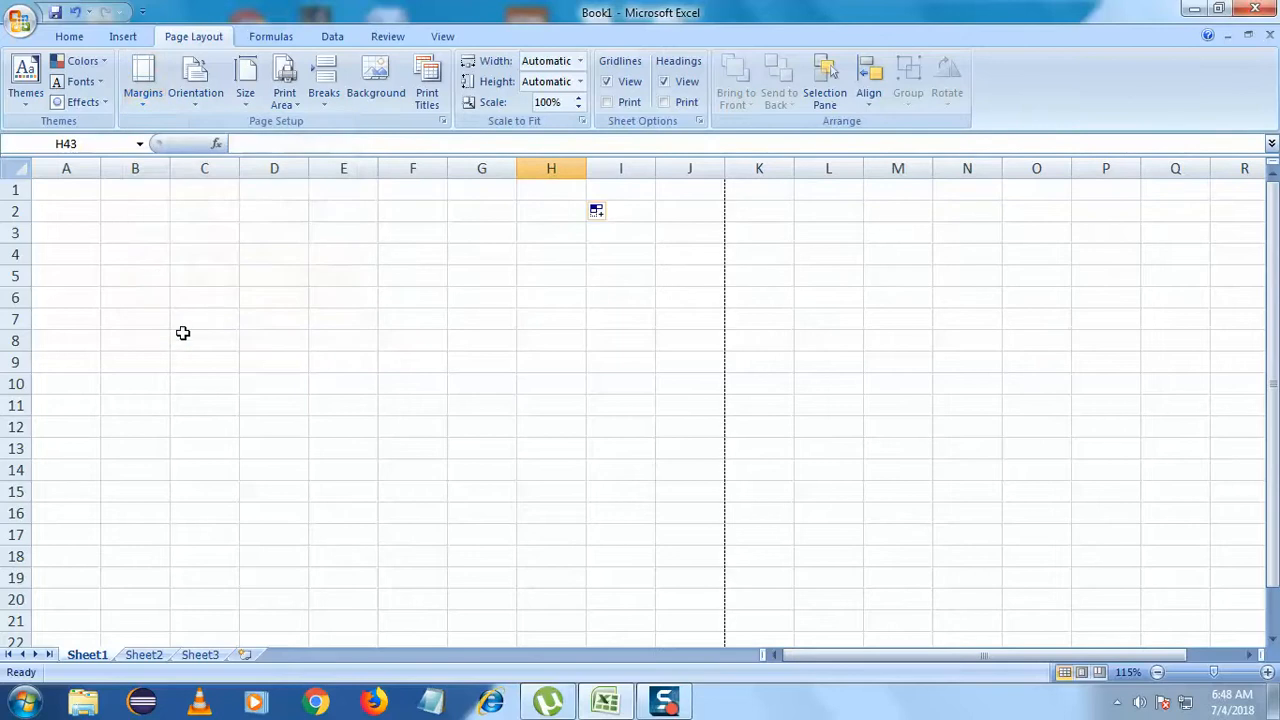
drag(1272, 276, 1272, 295)
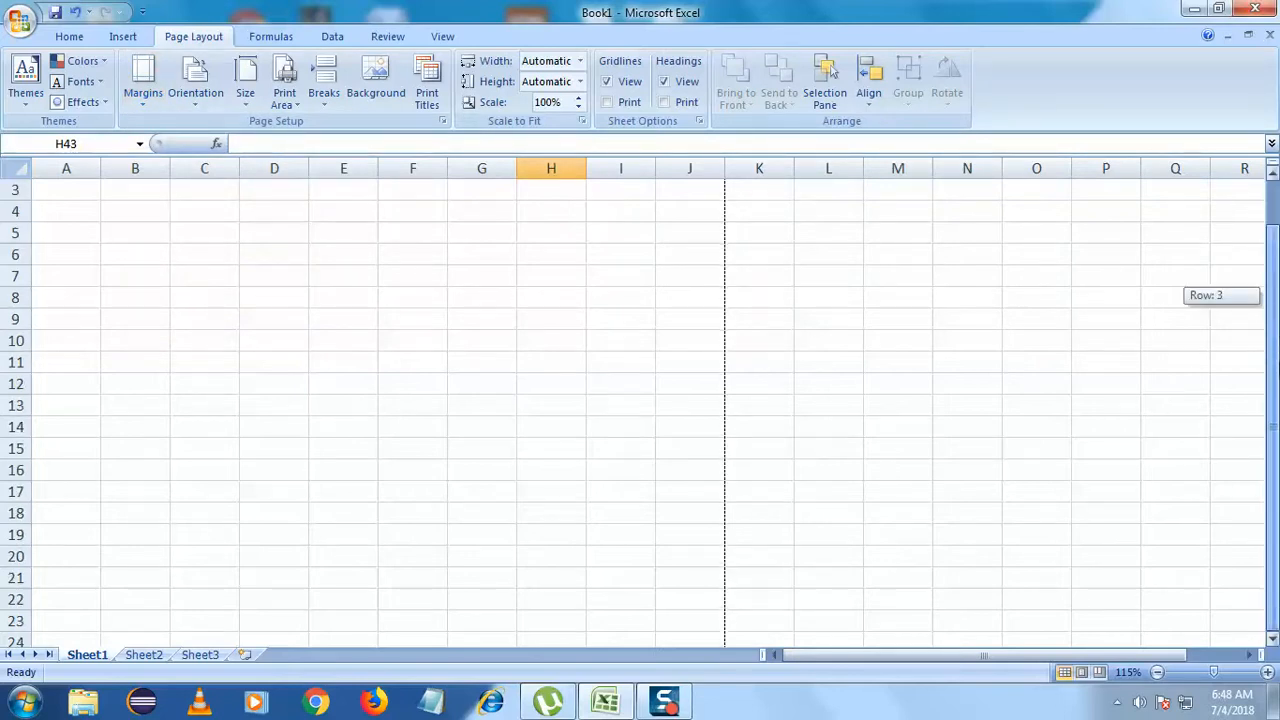
mouse_move(1279, 388)
mouse_down()
mouse_move(1274, 205)
mouse_move(1278, 392)
mouse_up()
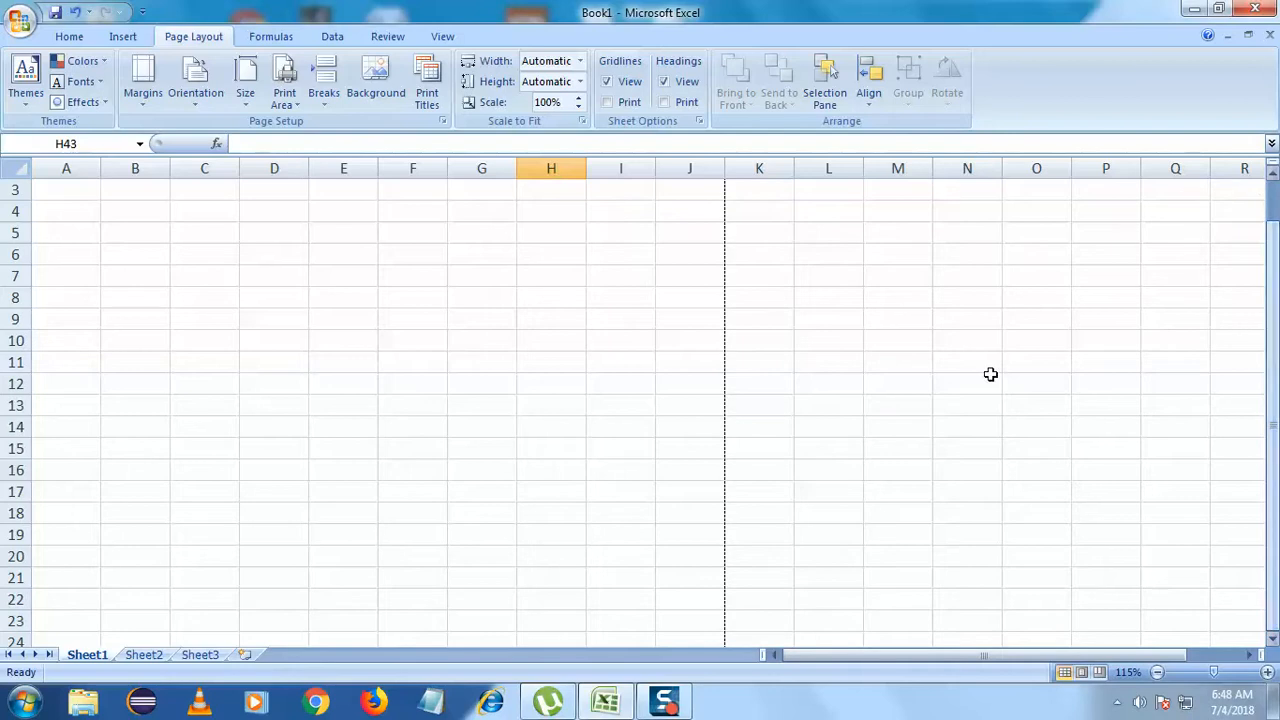
- Select A1:J47 to confirm the first page ends after column J
scroll(895, 395, down, 5)
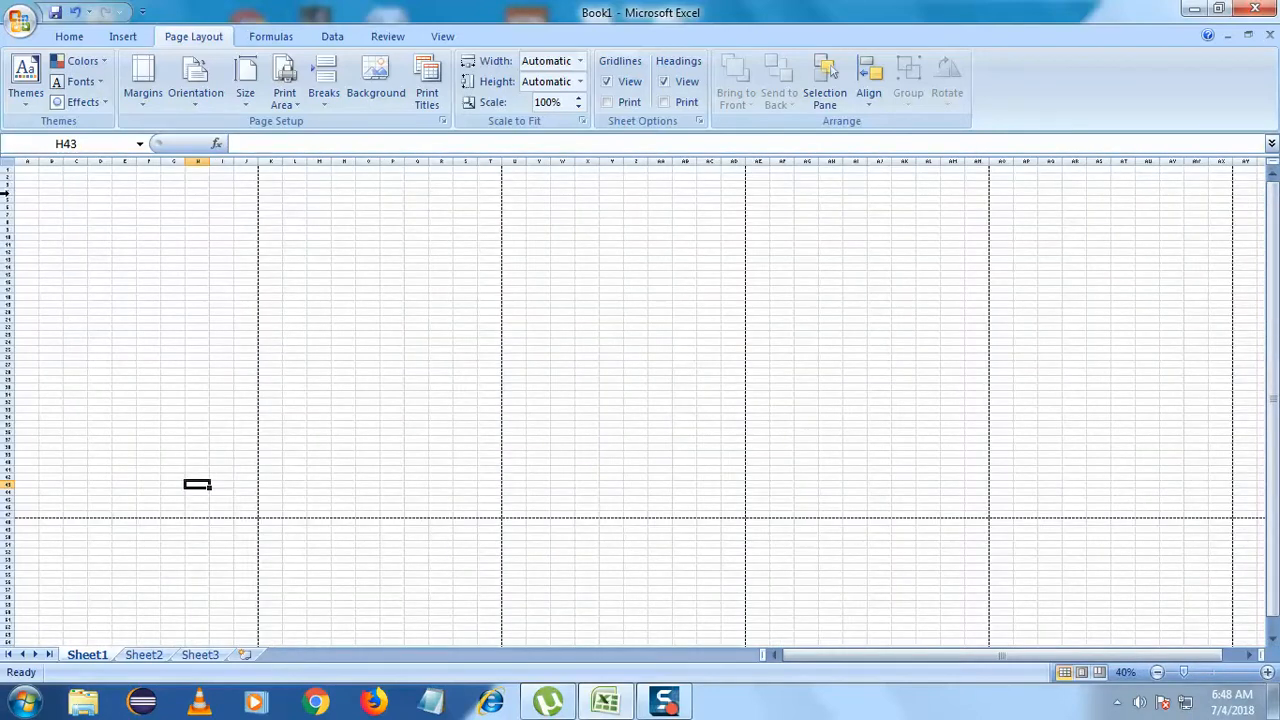
drag(22, 171, 253, 516)
click(343, 411)
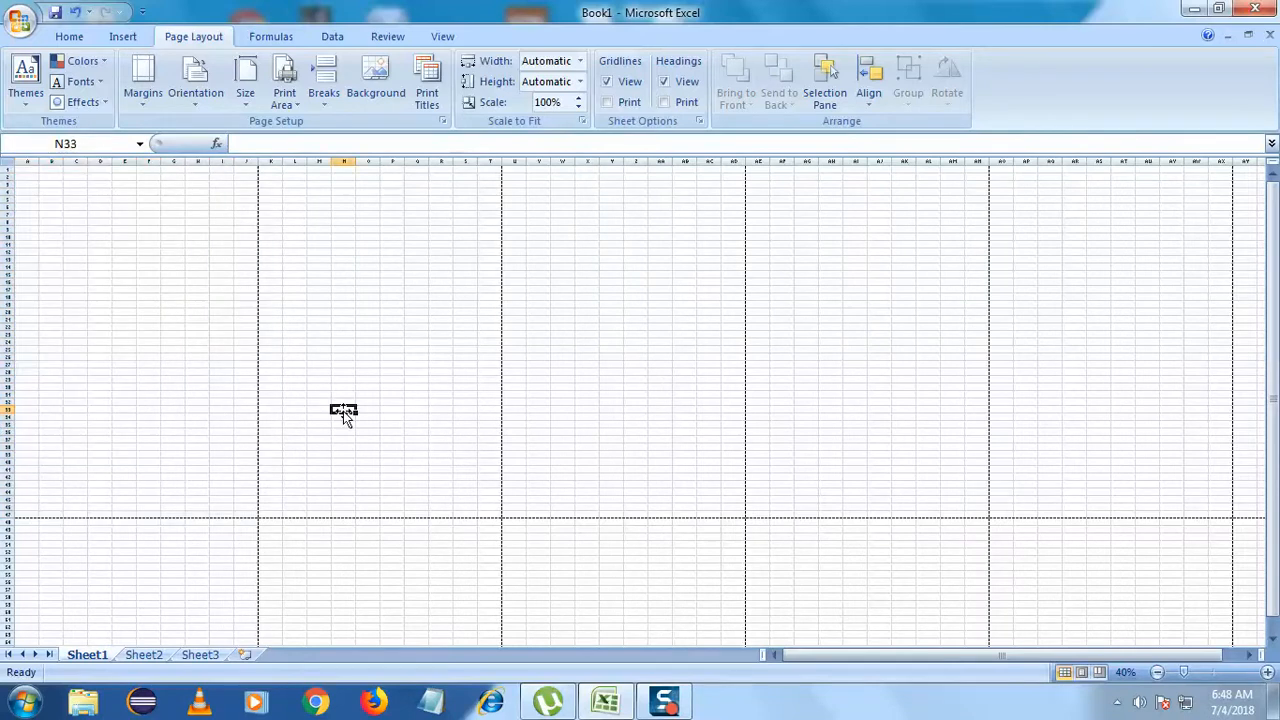
ctrl+scroll(191, 403, up, 5)
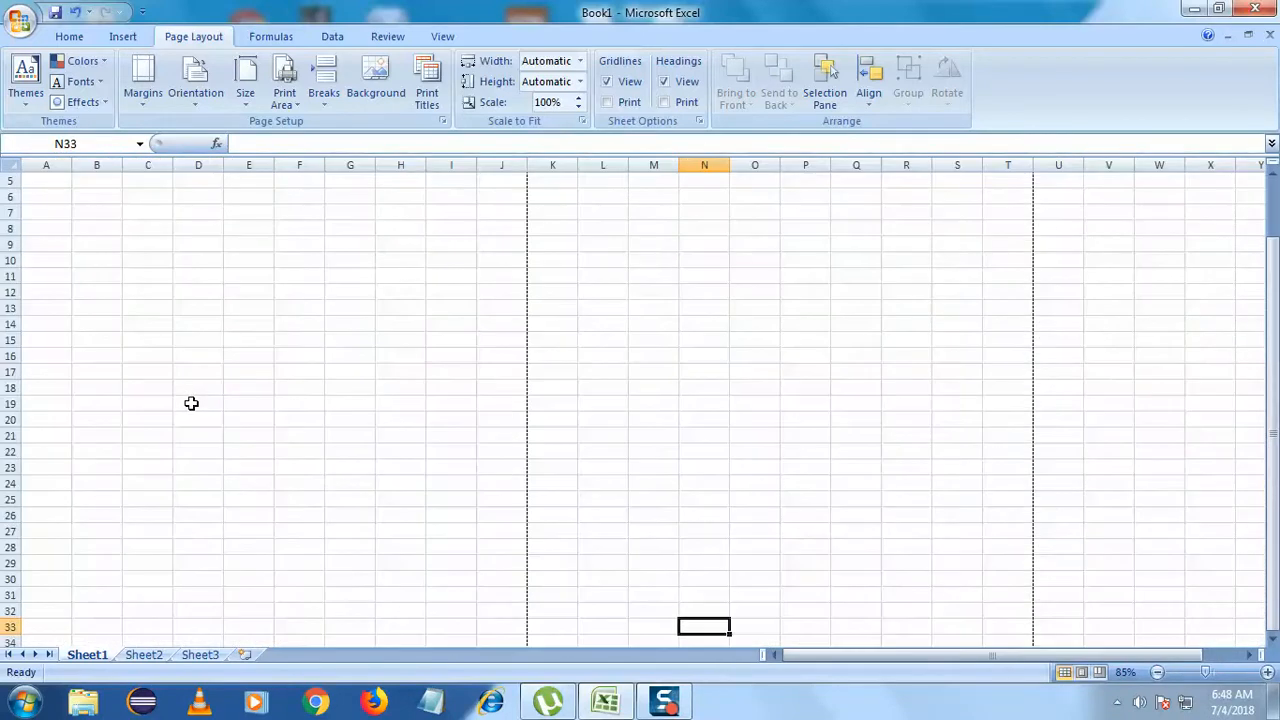
ctrl+scroll(185, 403, up, 1)
click(180, 370)
- Merge and center cells A15:B17 into one logo box
drag(63, 196, 162, 236)
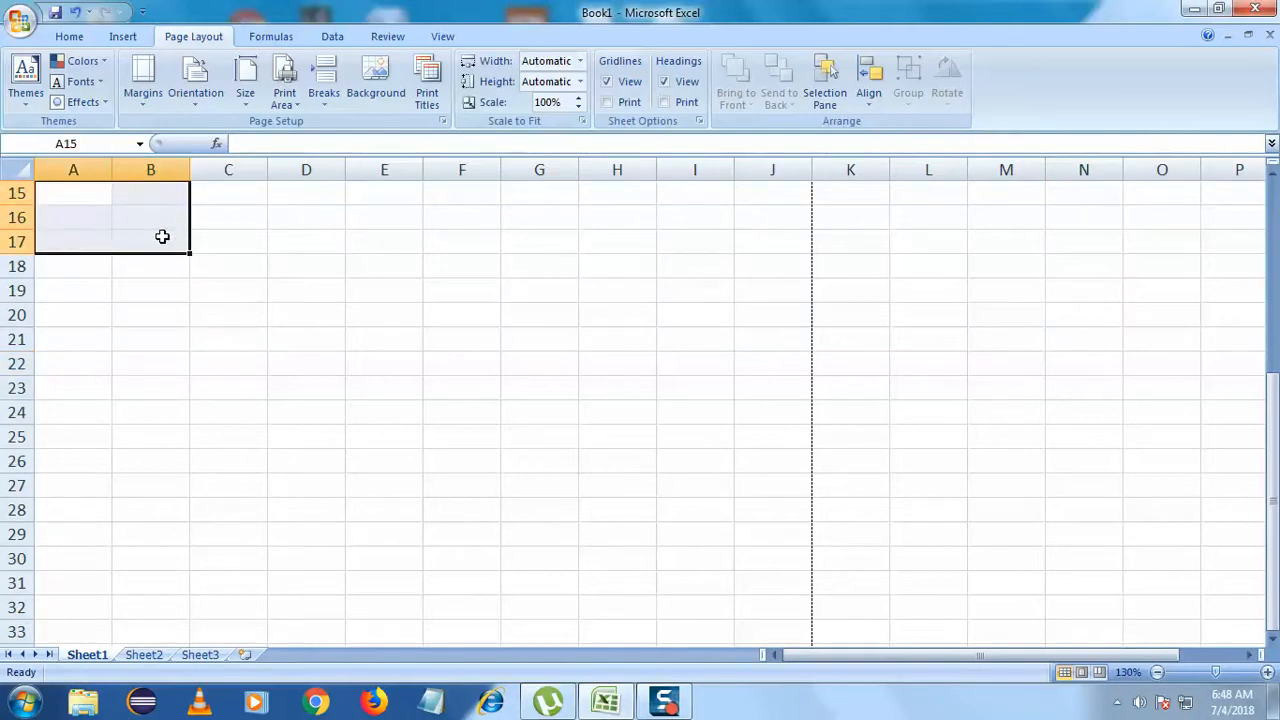
click(75, 37)
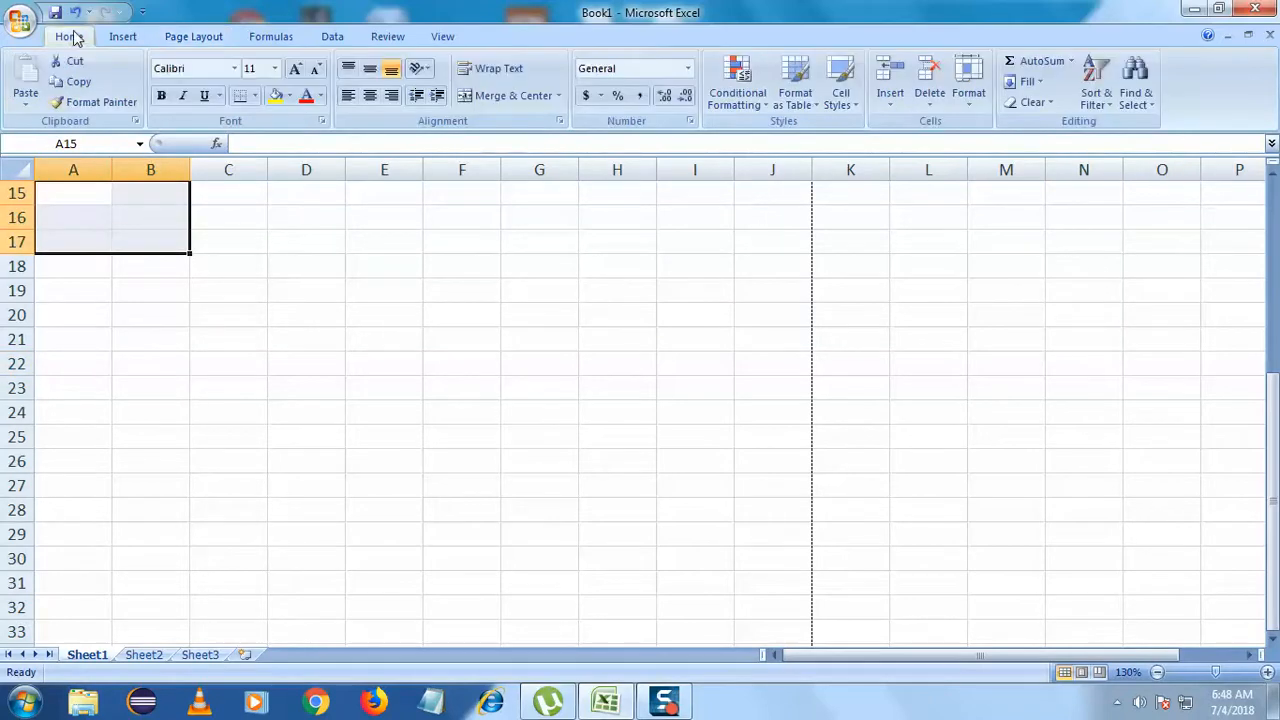
click(558, 96)
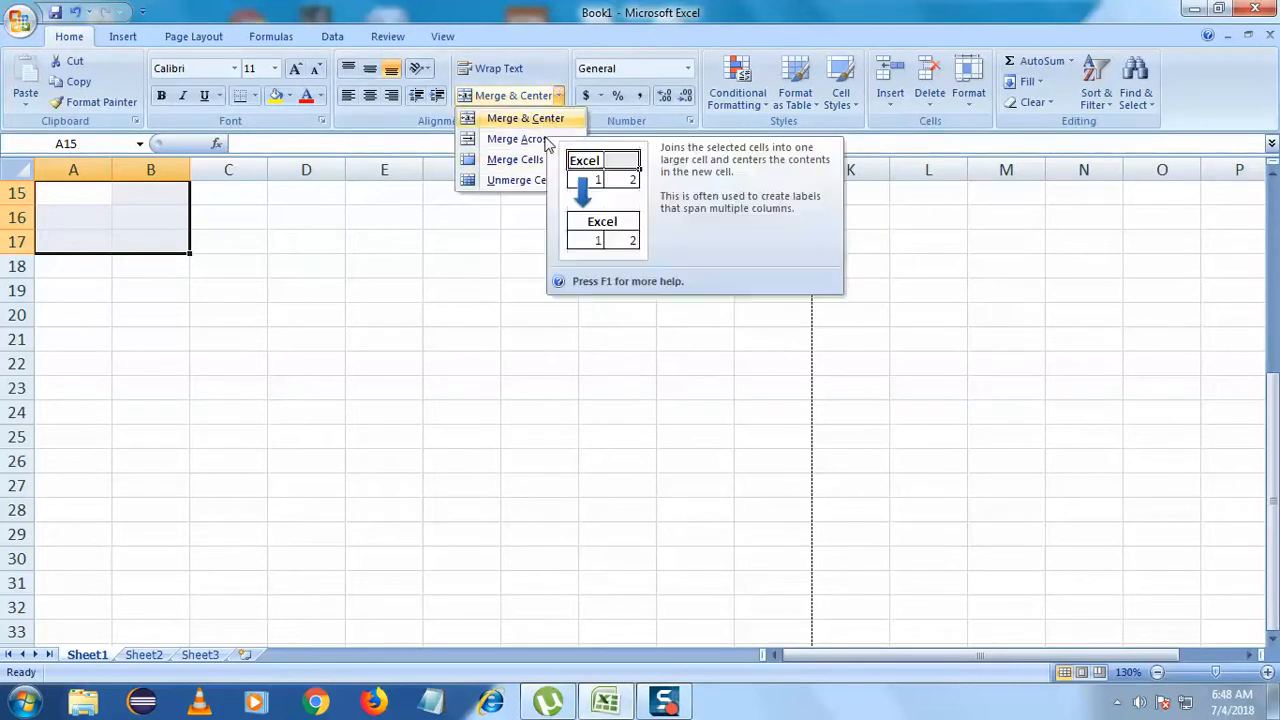
click(515, 159)
click(280, 263)
click(136, 223)
- Type LOGO in the merged box and center it vertically and horizontally
double_click(137, 223)
text(LOGO)
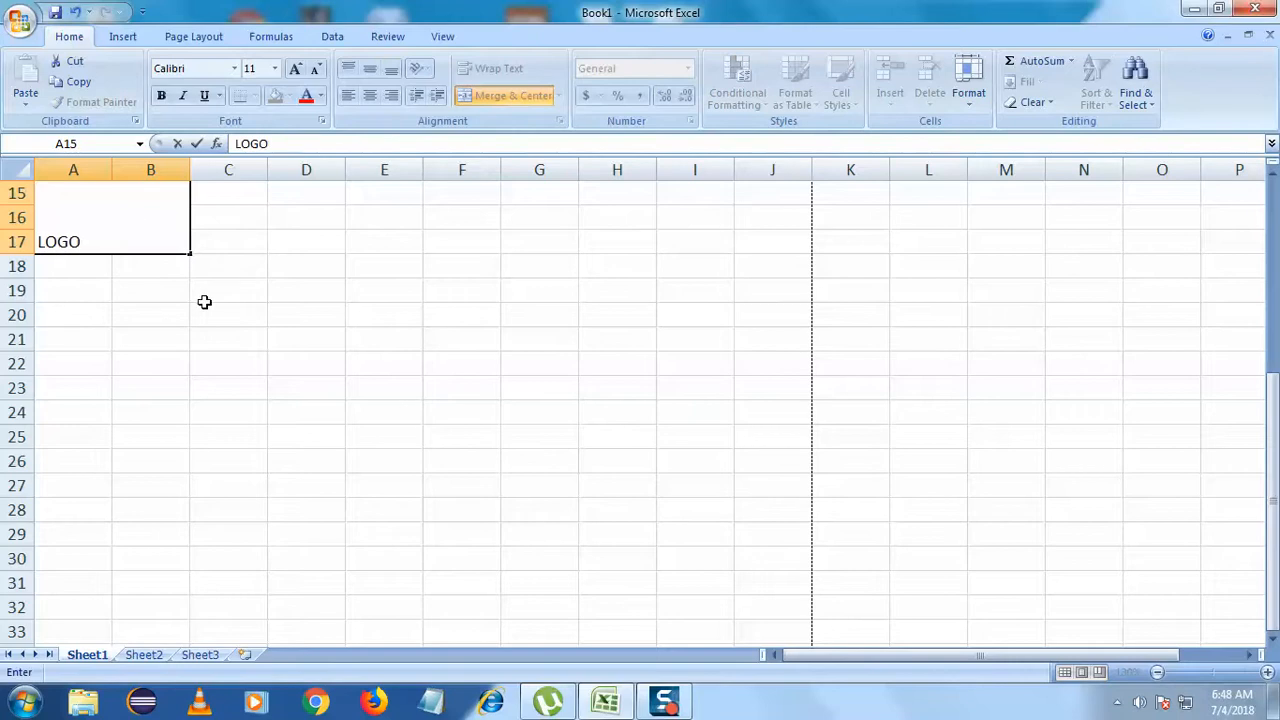
click(106, 227)
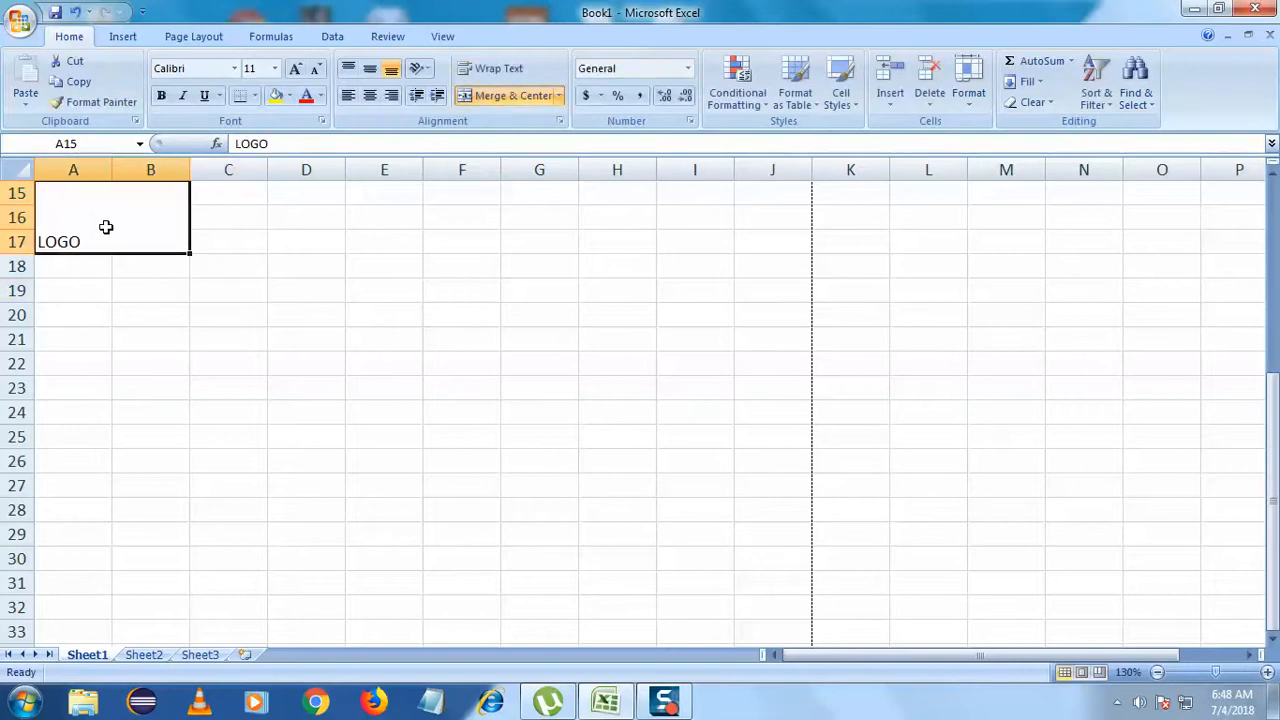
click(369, 68)
click(340, 270)
click(134, 211)
click(369, 95)
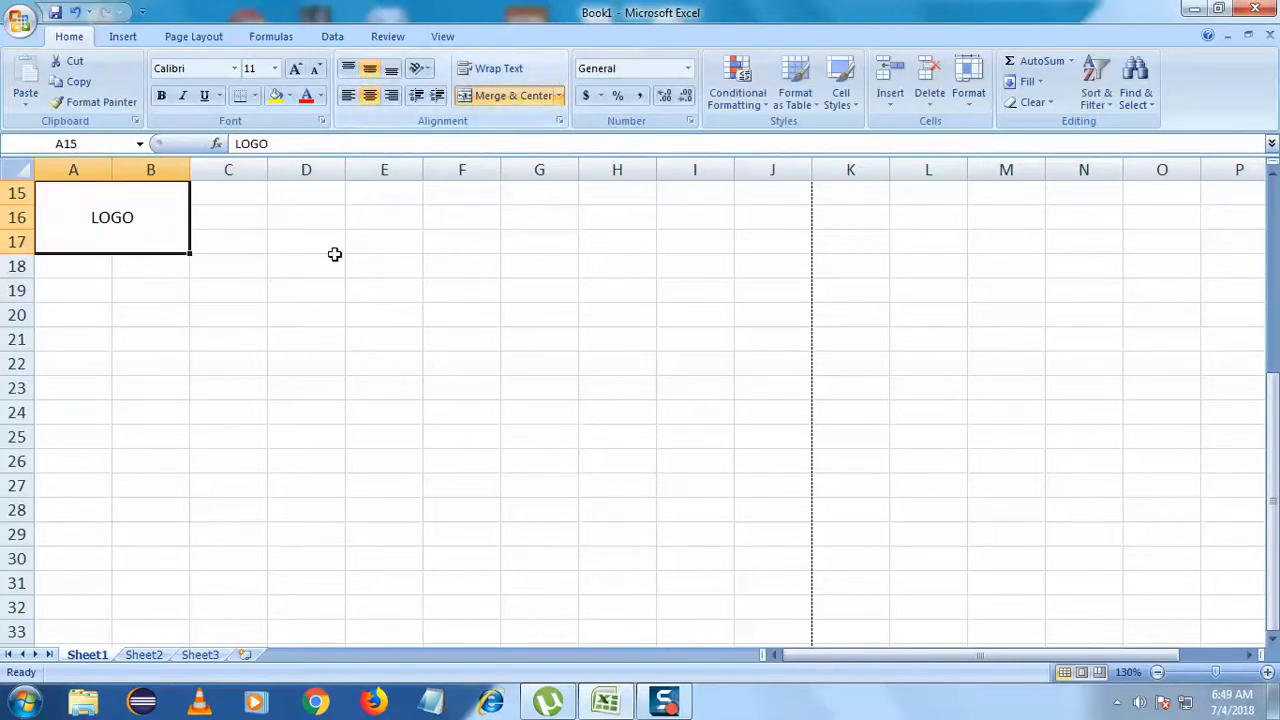
click(297, 284)
drag(222, 200, 640, 194)
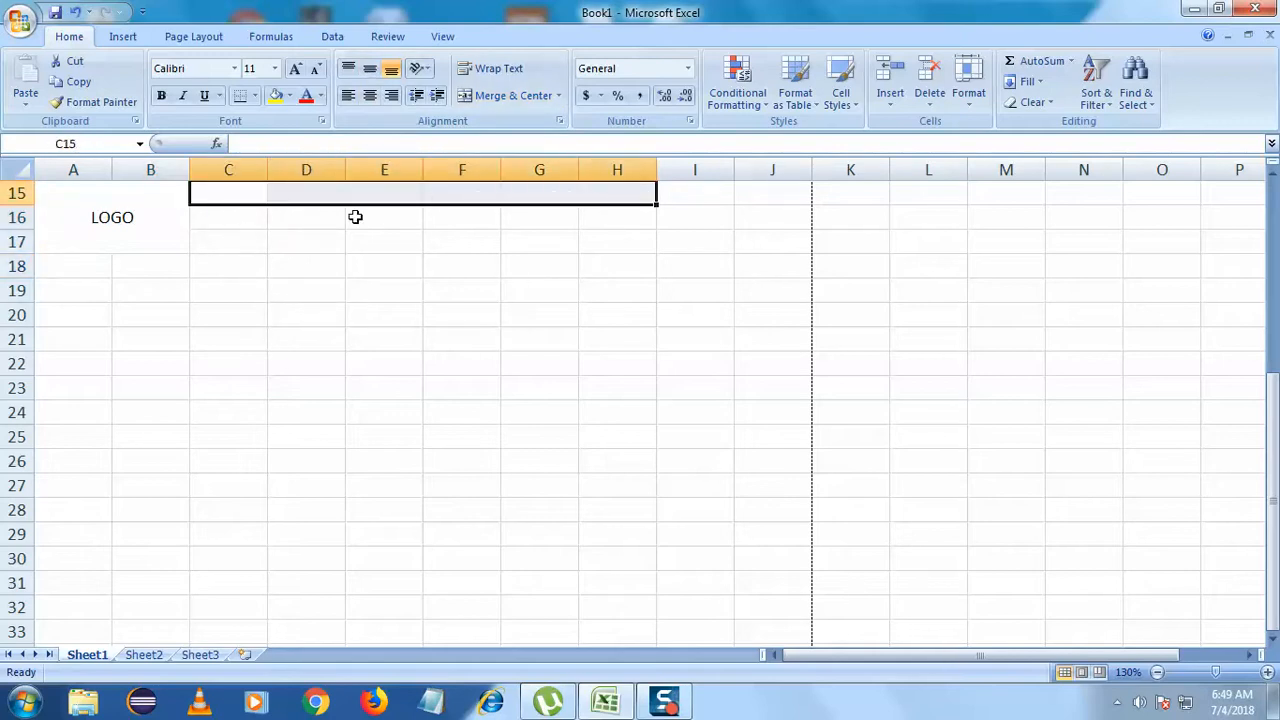
- Merge and center C15:H16 into a single title cell
double_click(234, 195)
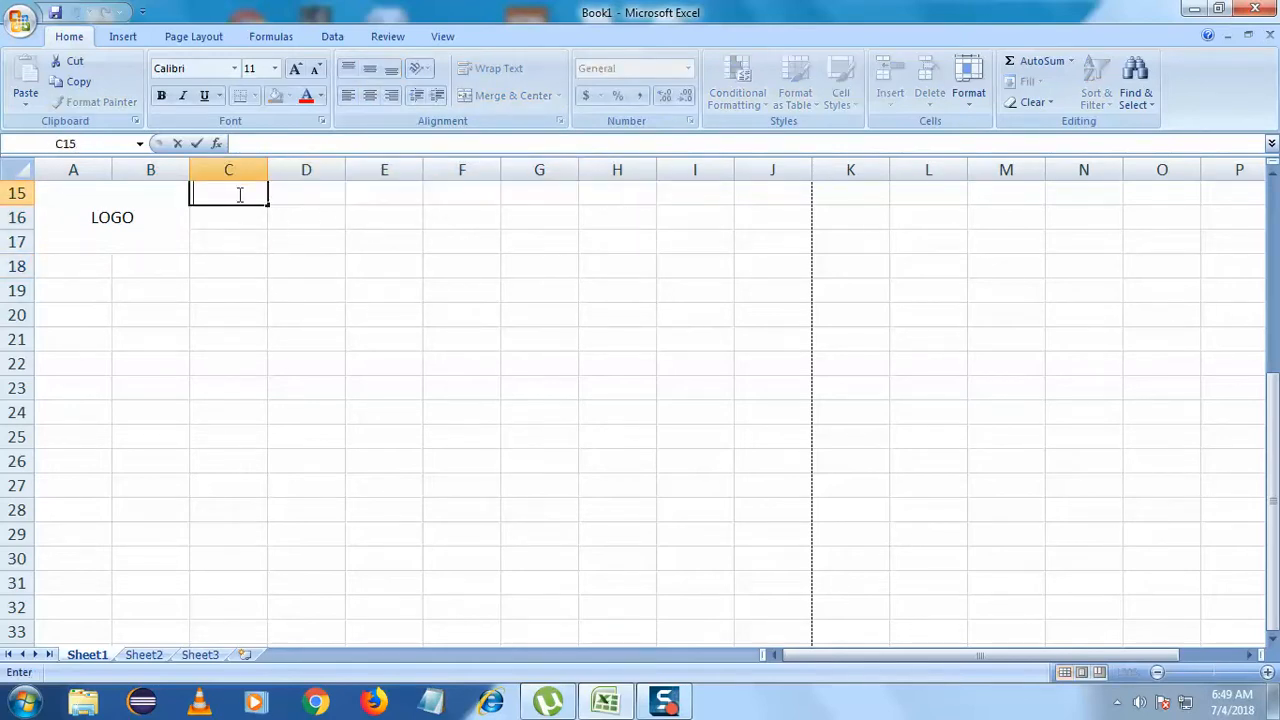
key(Tab)
key(Tab)
drag(244, 195, 643, 218)
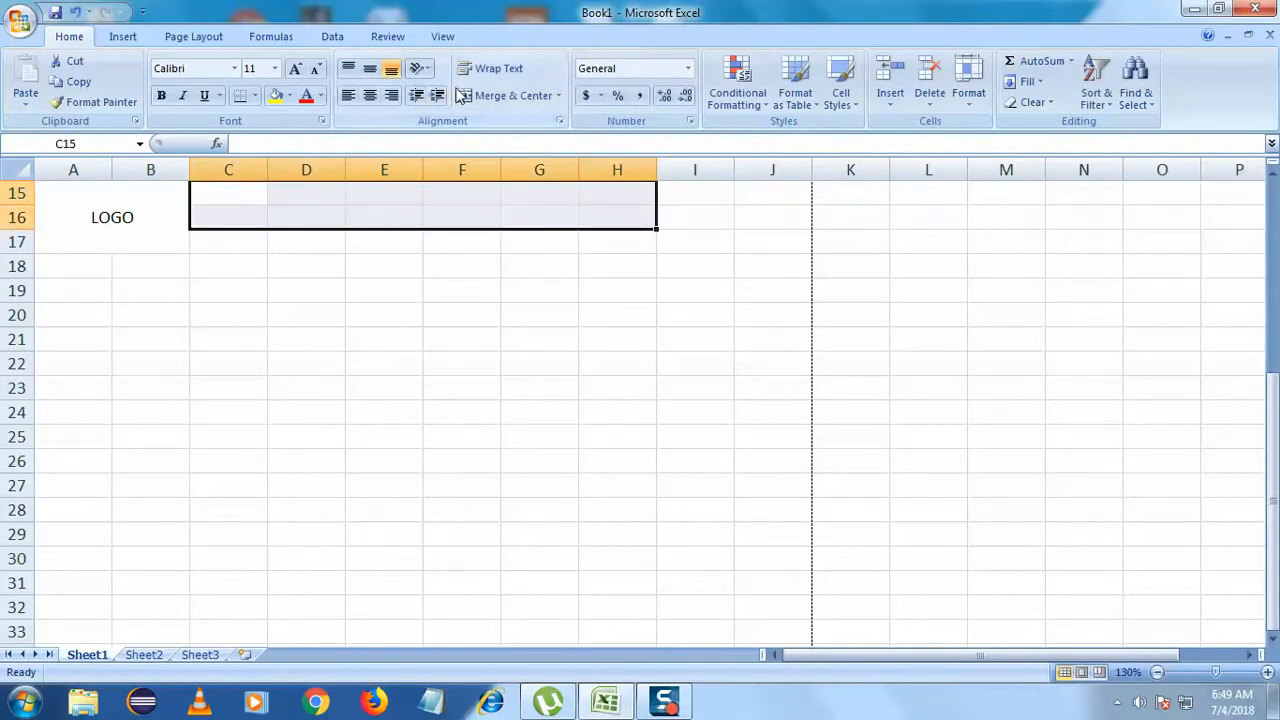
click(503, 100)
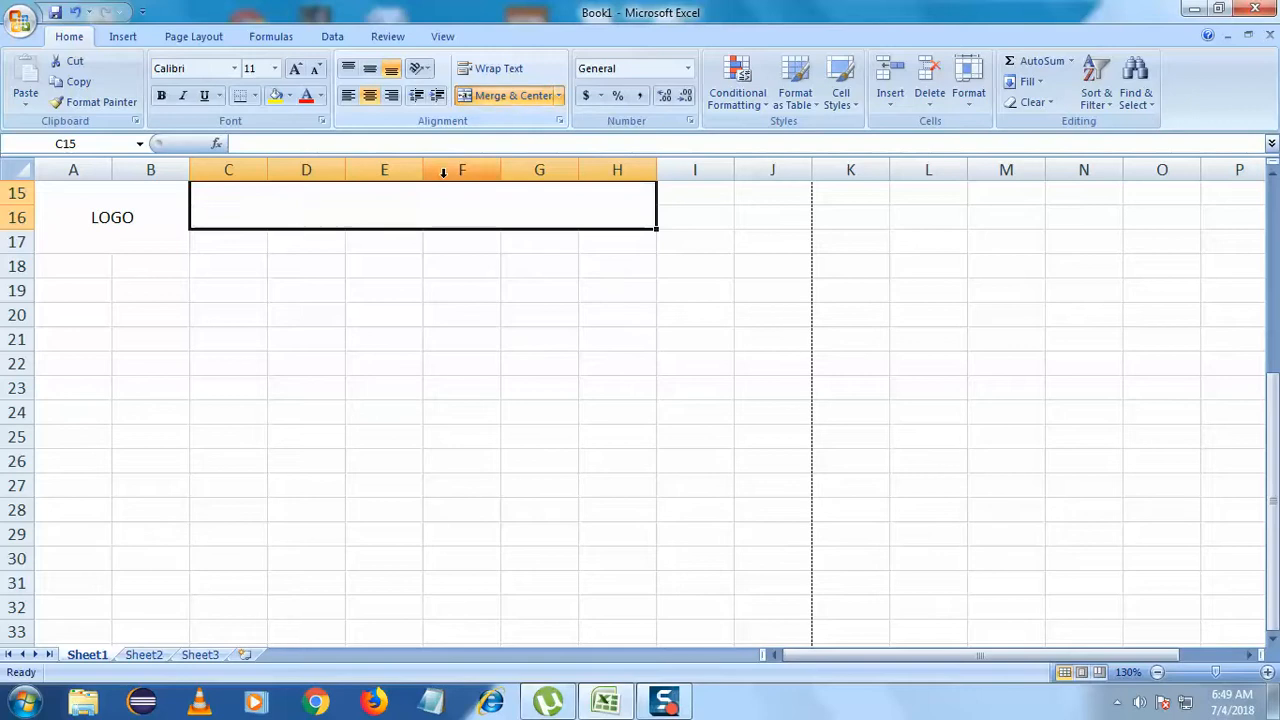
- Enter INTACT JEWELLERY in the title cell and center it vertically
double_click(412, 208)
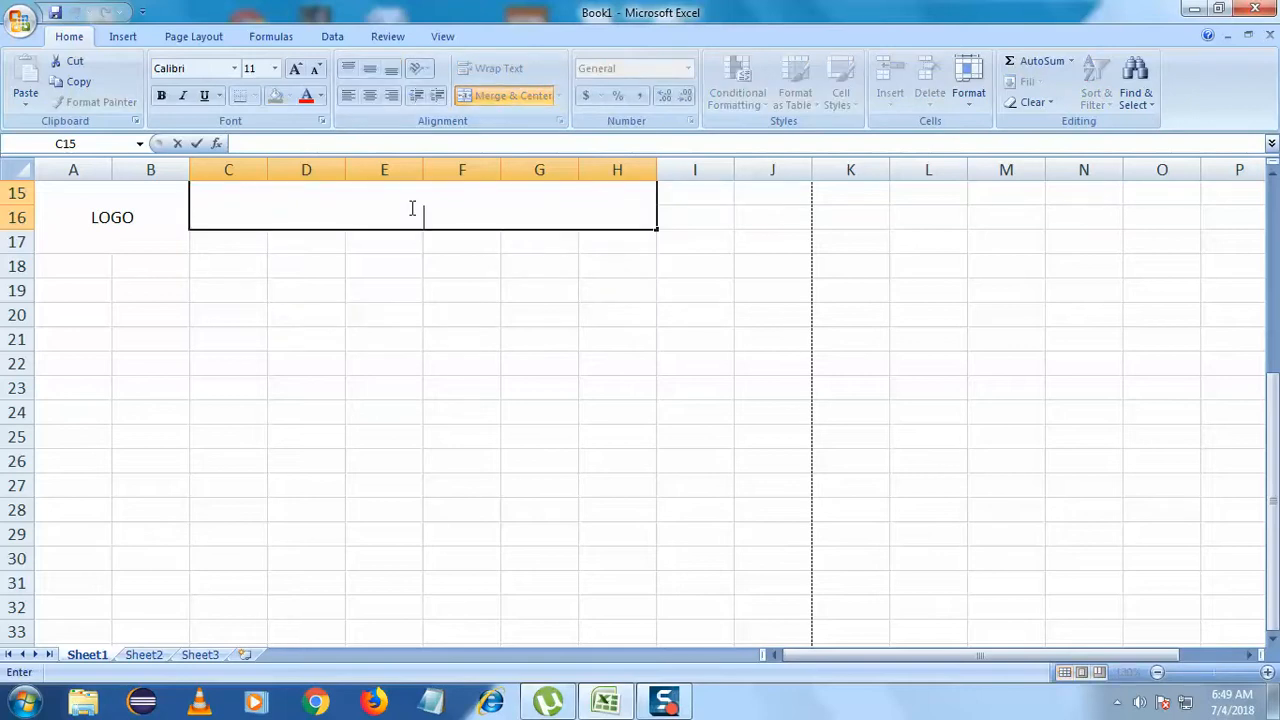
key(BackSpace)
key(BackSpace)
text(INTACT JEWELLERY)
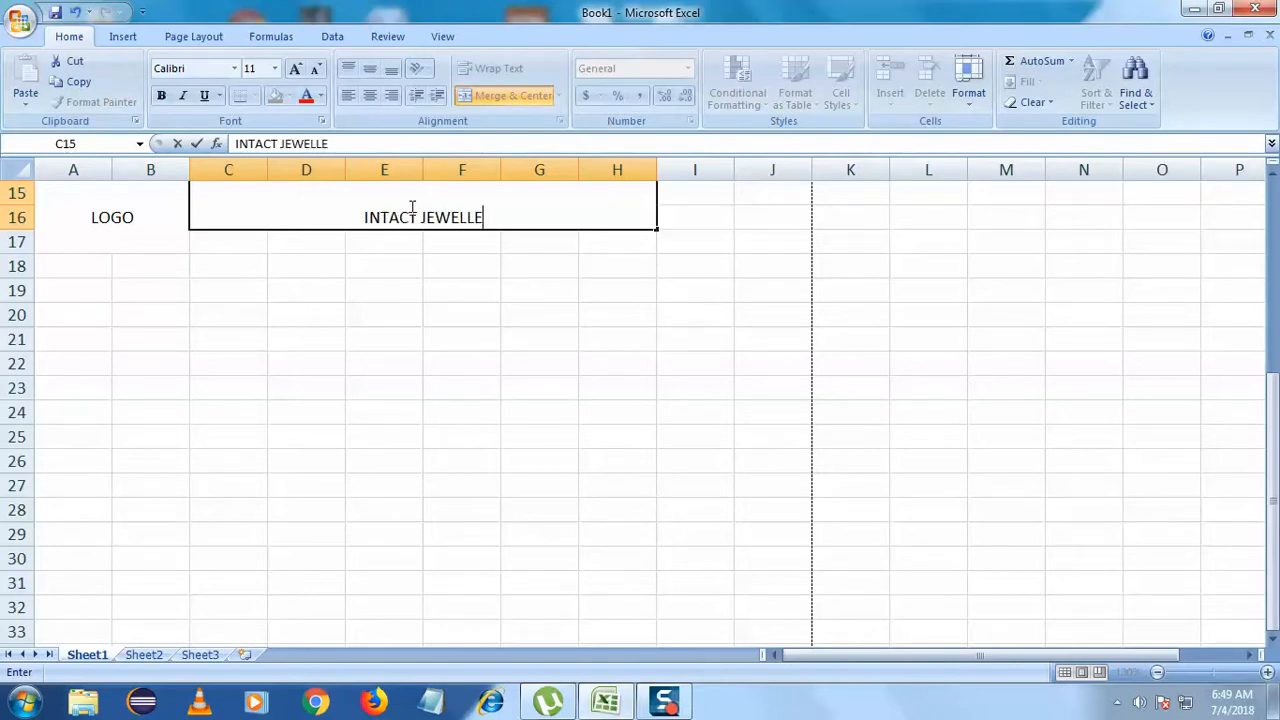
click(403, 260)
click(420, 206)
click(369, 70)
- Make INTACT JEWELLERY bold and enlarge its font three sizes
click(357, 265)
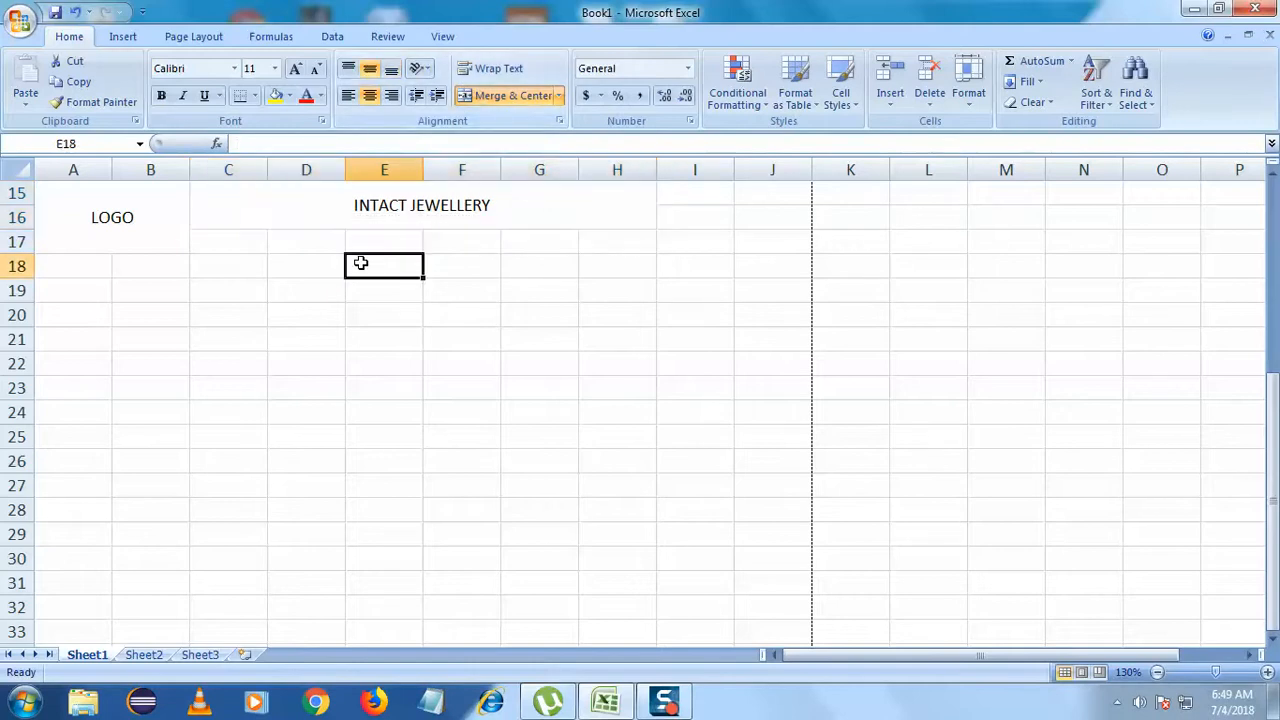
click(455, 207)
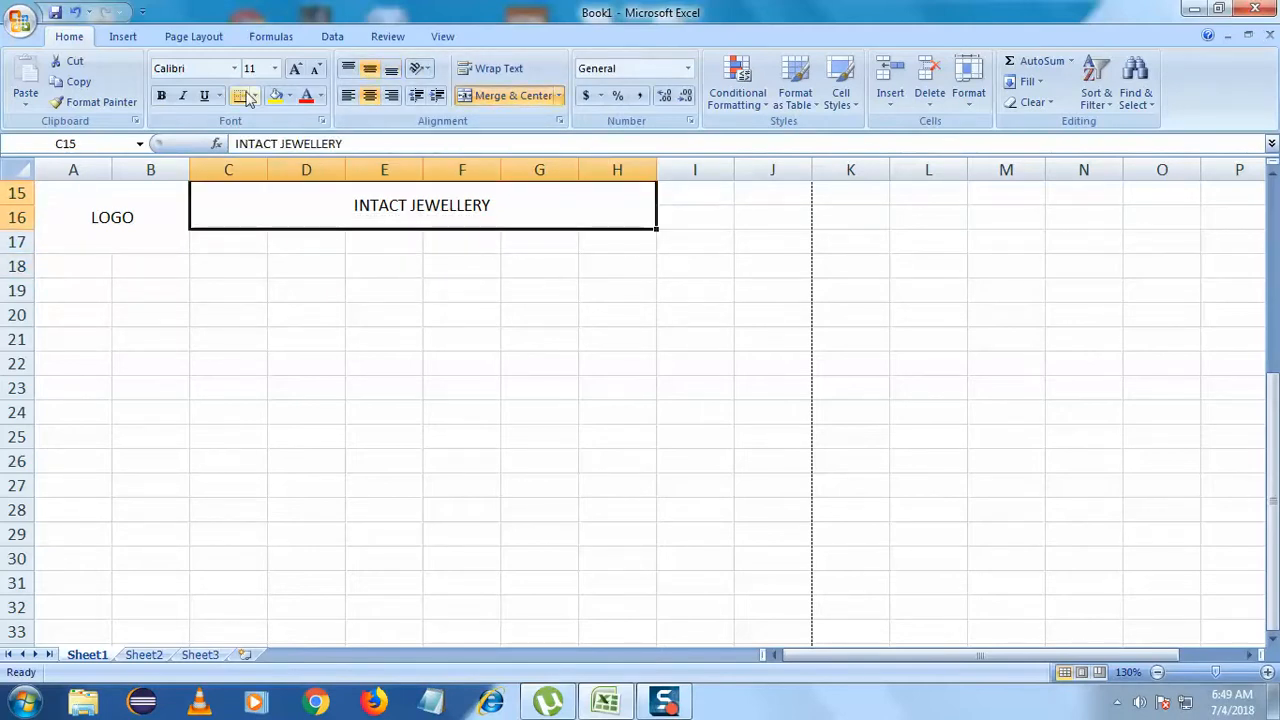
click(160, 96)
click(297, 70)
click(297, 70)
click(297, 70)
click(305, 258)
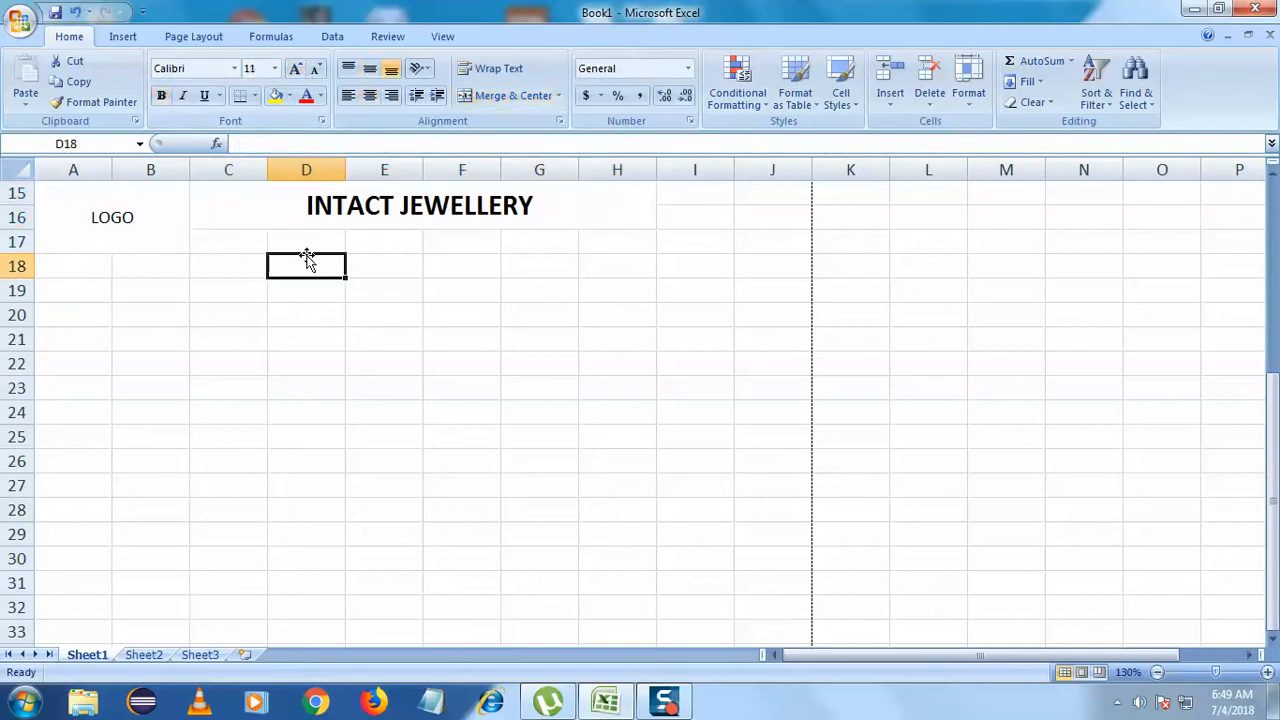
click(240, 243)
drag(240, 243, 653, 246)
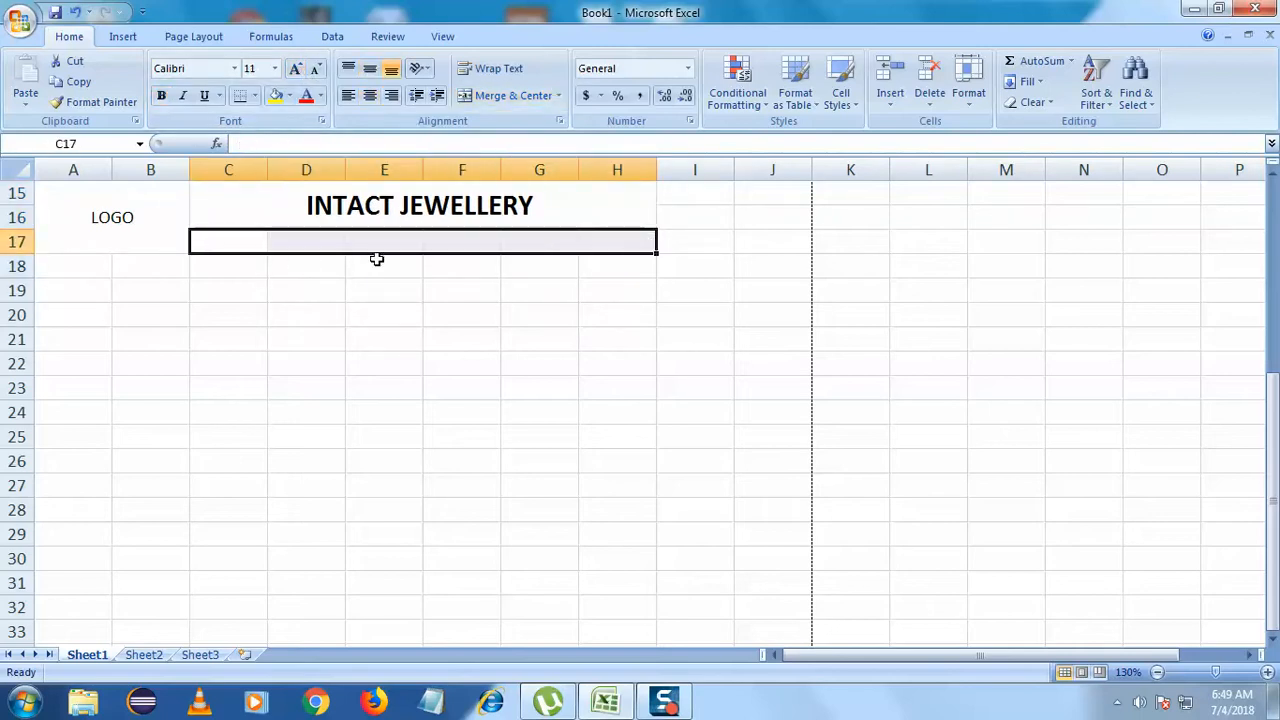
- Enter the shop's street address in merged C17:H17 below the INTACT JEWELLERY title
double_click(241, 246)
click(354, 240)
drag(245, 240, 634, 240)
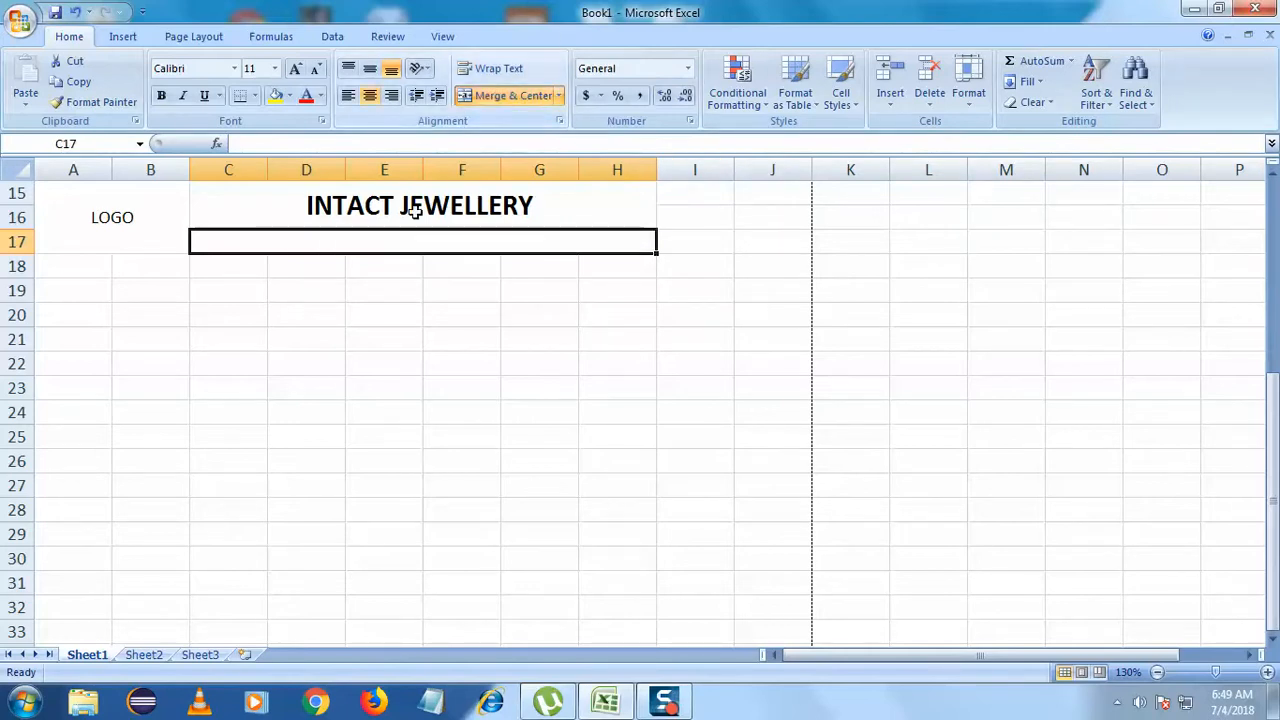
double_click(308, 240)
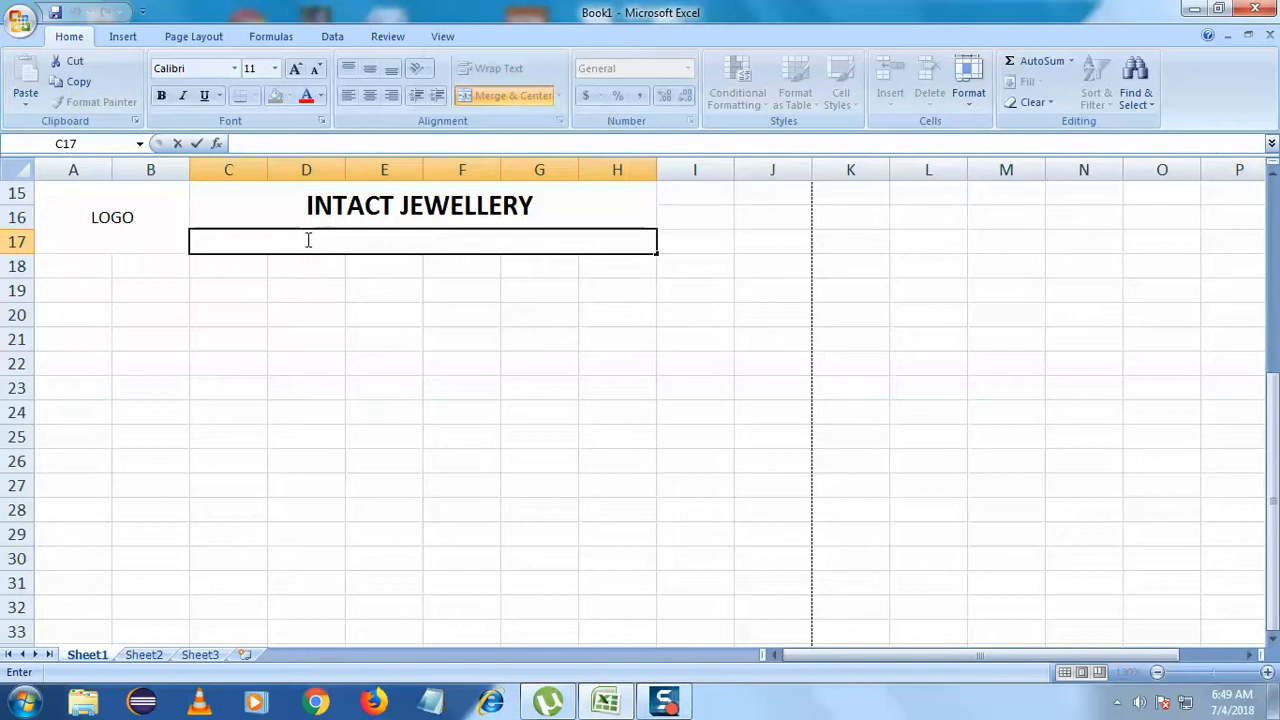
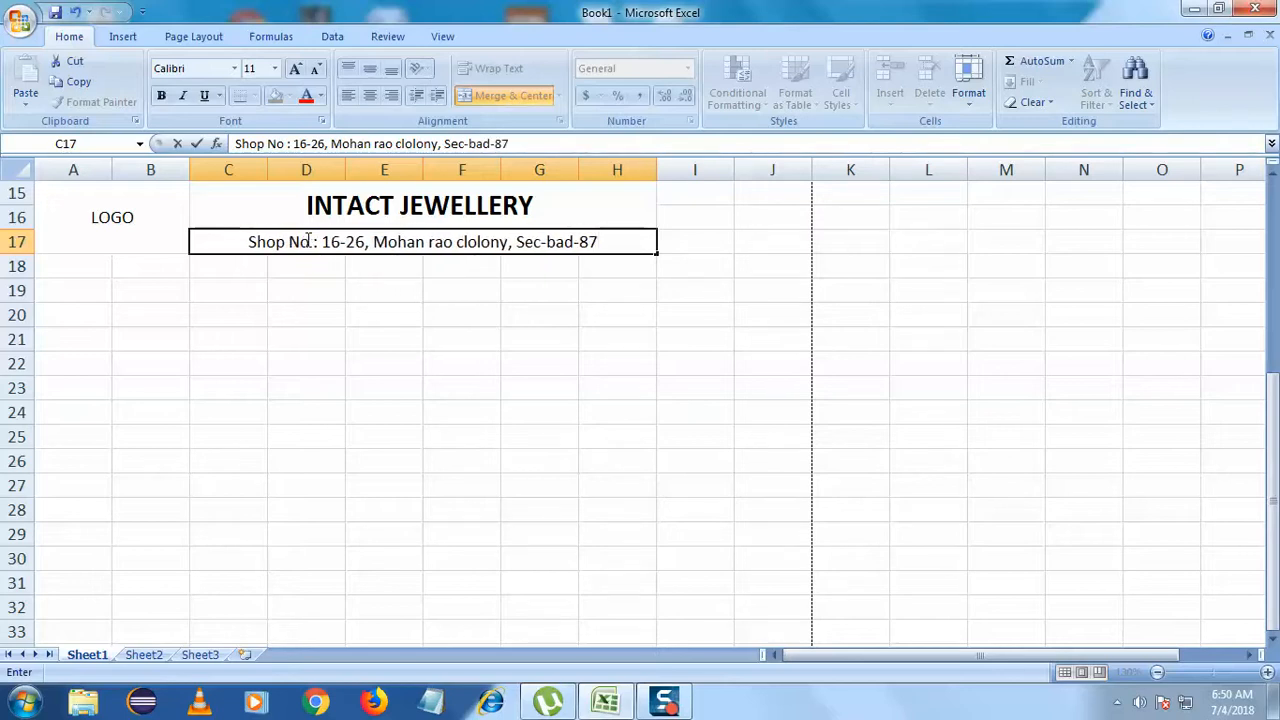
click(327, 275)
click(514, 246)
- Merge and center I15:J15 and enter the heading Phone
click(437, 315)
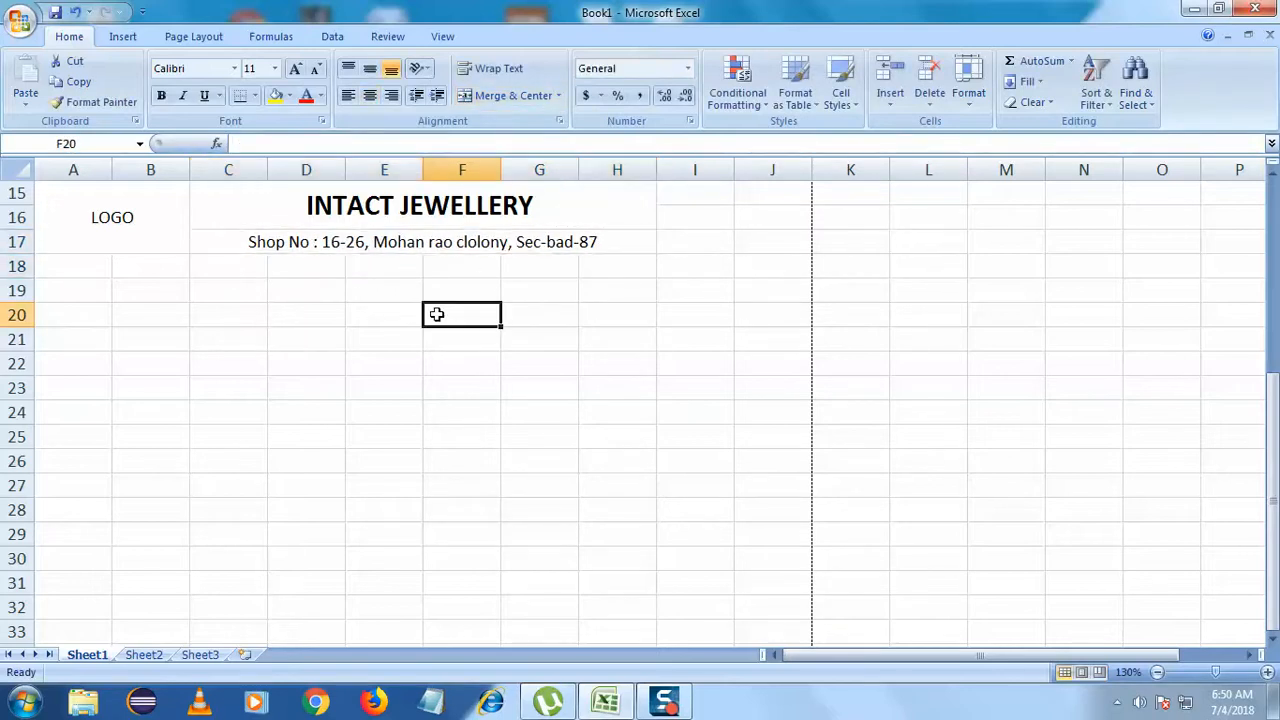
click(694, 201)
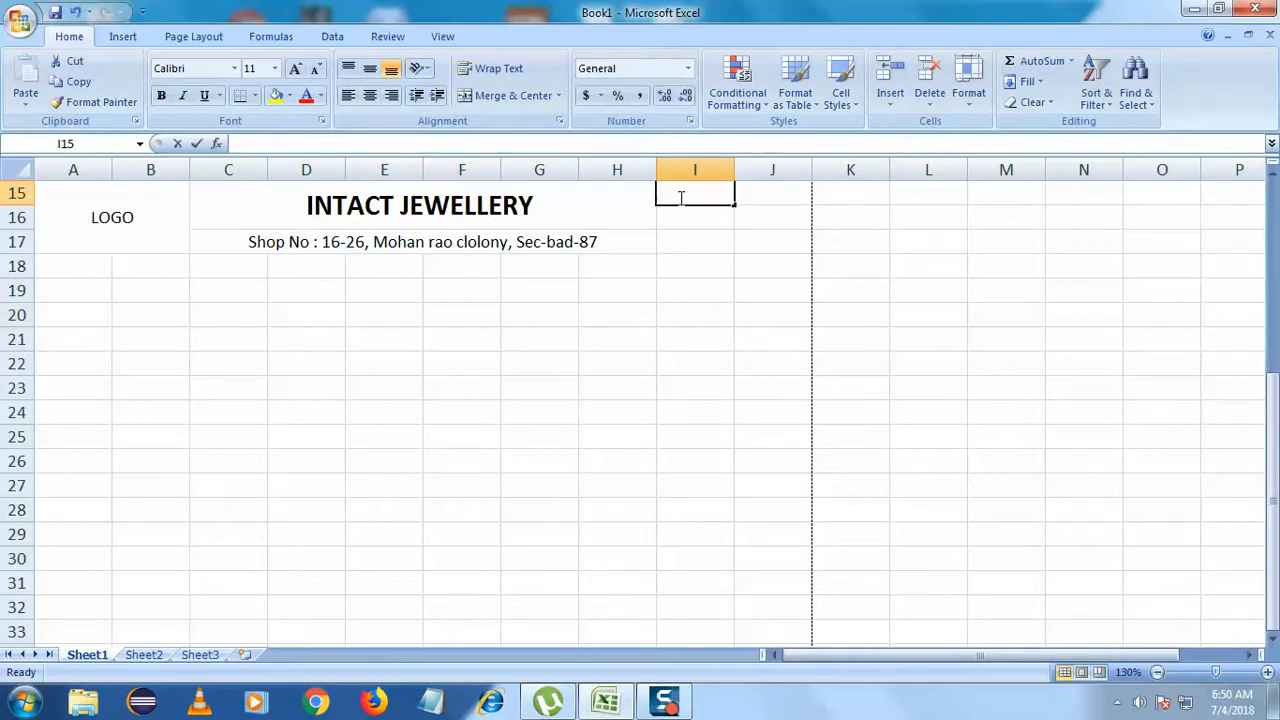
click(762, 193)
drag(690, 192, 760, 194)
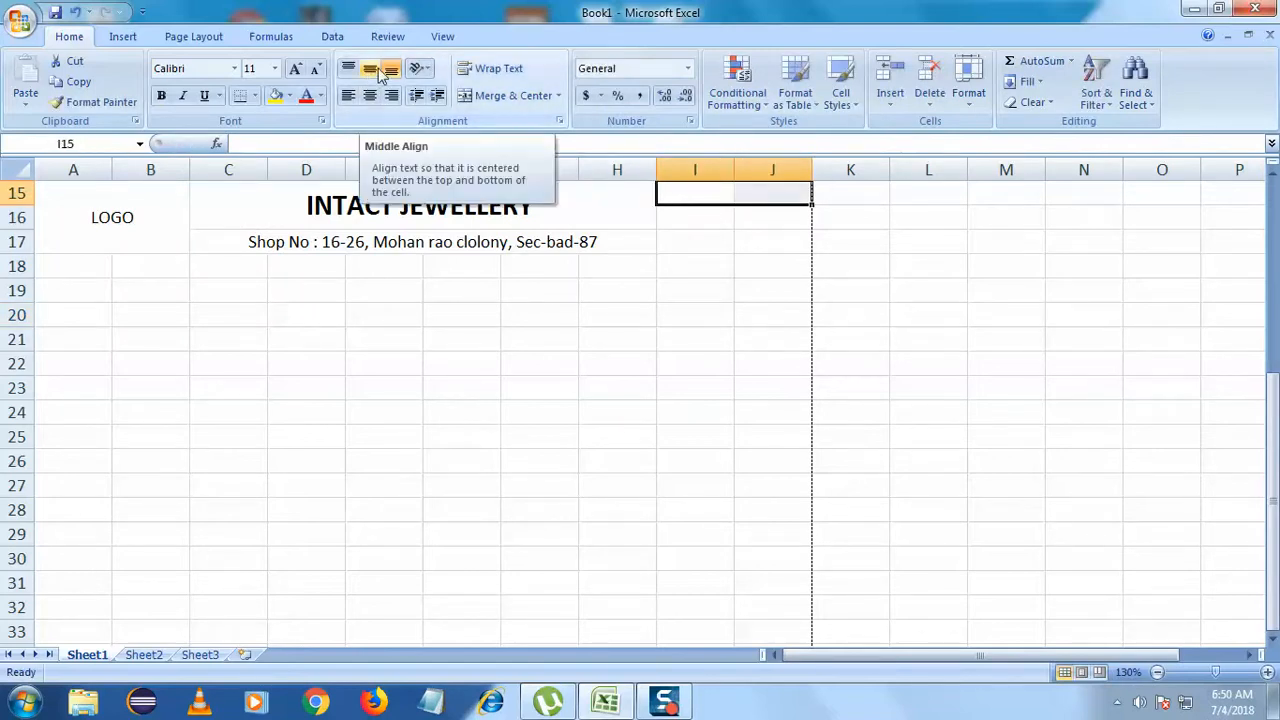
click(500, 95)
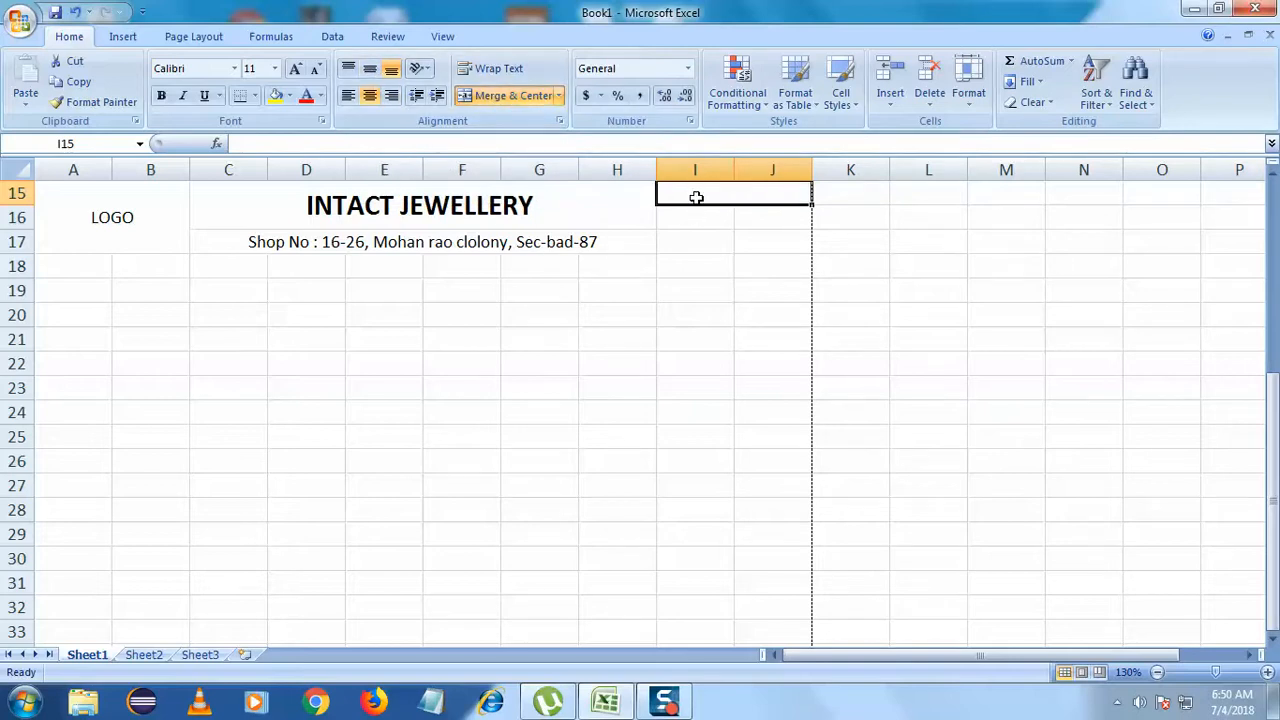
text(Phobne)
key(BackSpace)
key(BackSpace)
key(BackSpace)
text(ne)
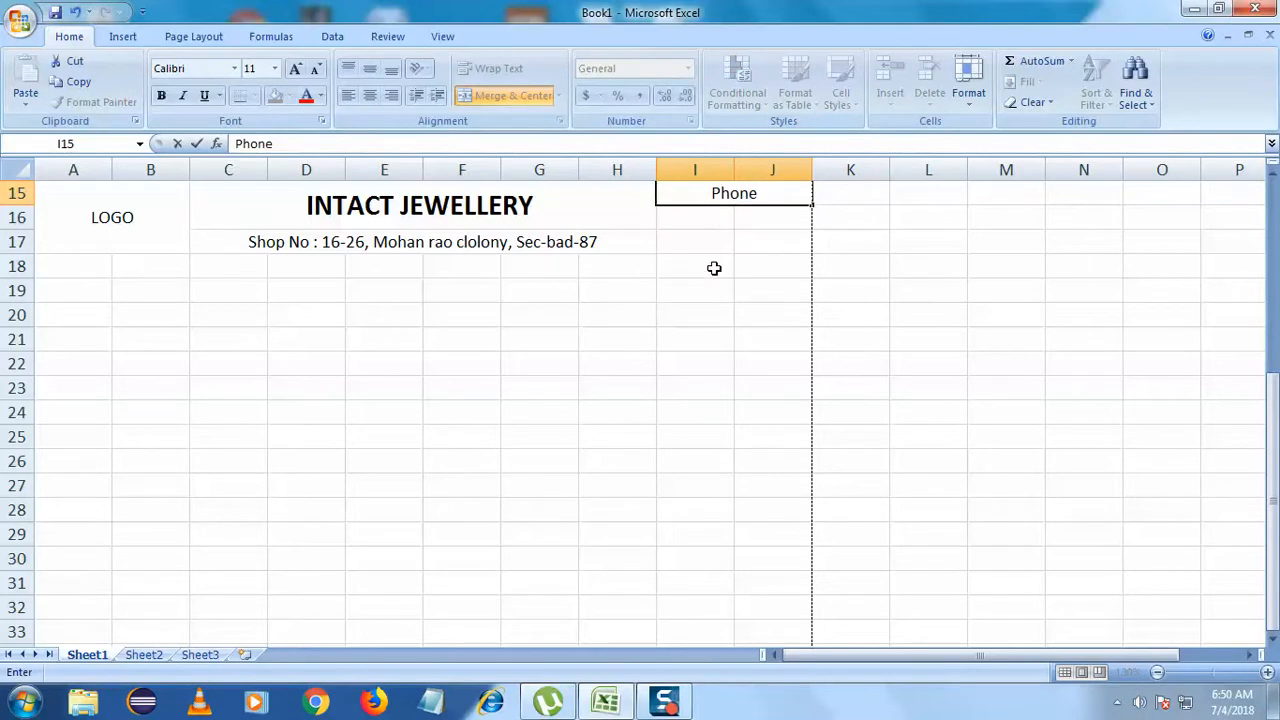
key(Return)
key(Return)
key(Return)
- Merge and center I16:J16 and type the shop's phone number
click(702, 220)
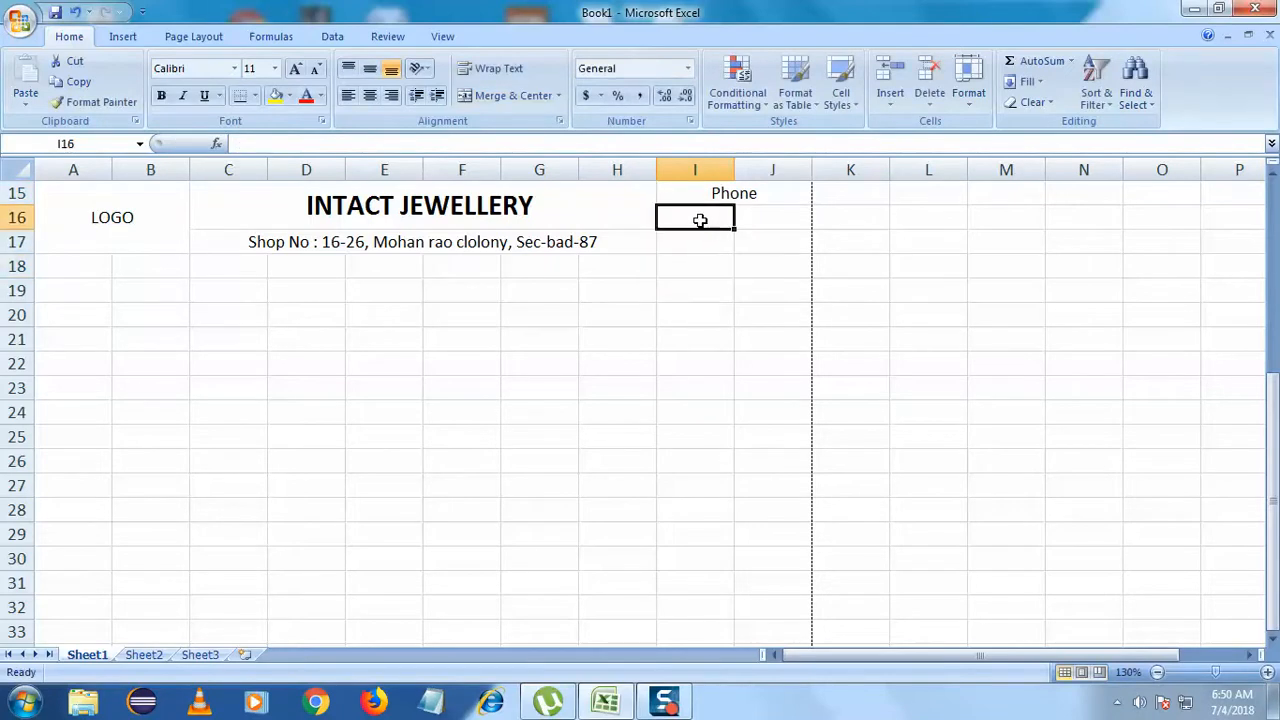
drag(700, 220, 751, 210)
click(510, 95)
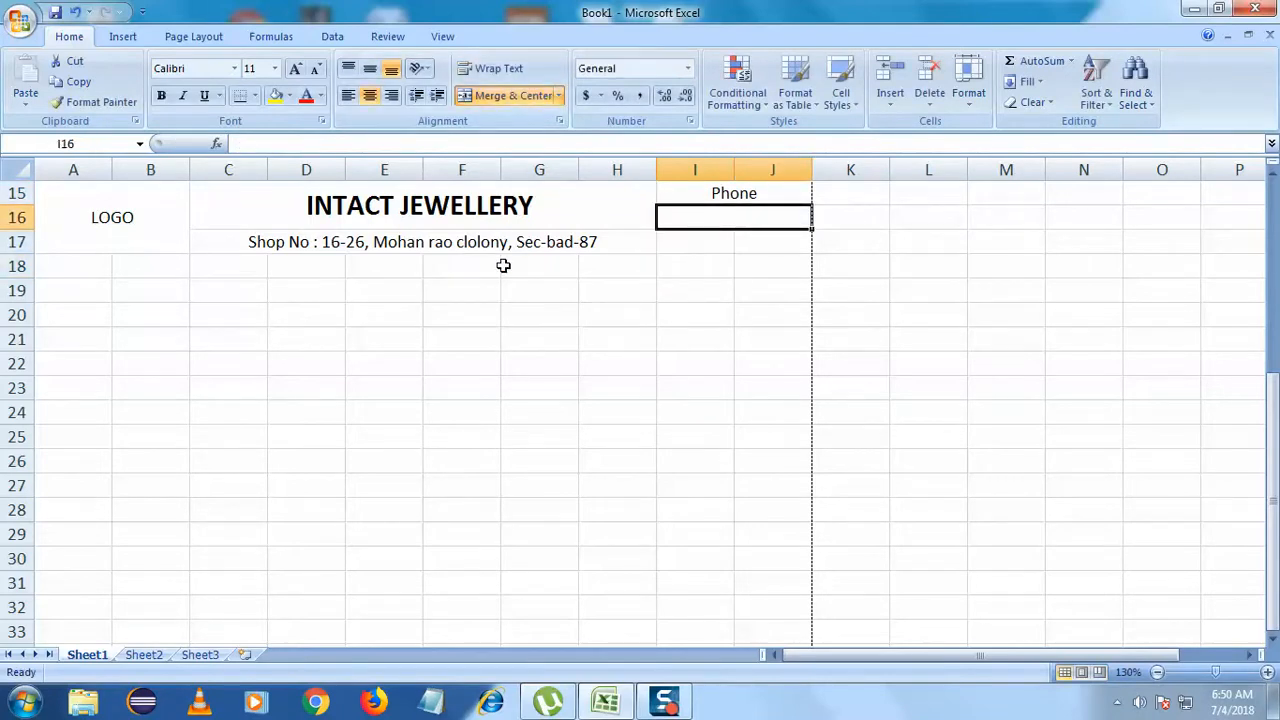
double_click(719, 218)
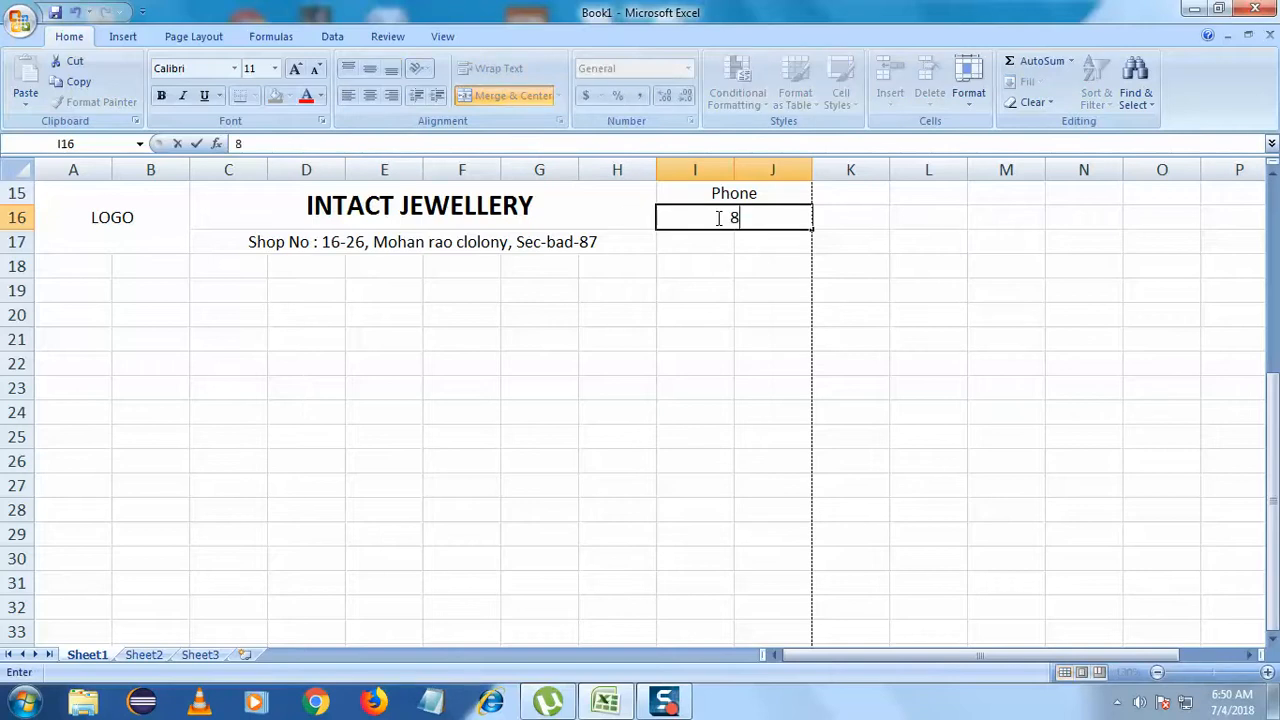
key(BackSpace)
key(BackSpace)
key(BackSpace)
key(BackSpace)
key(BackSpace)
key(BackSpace)
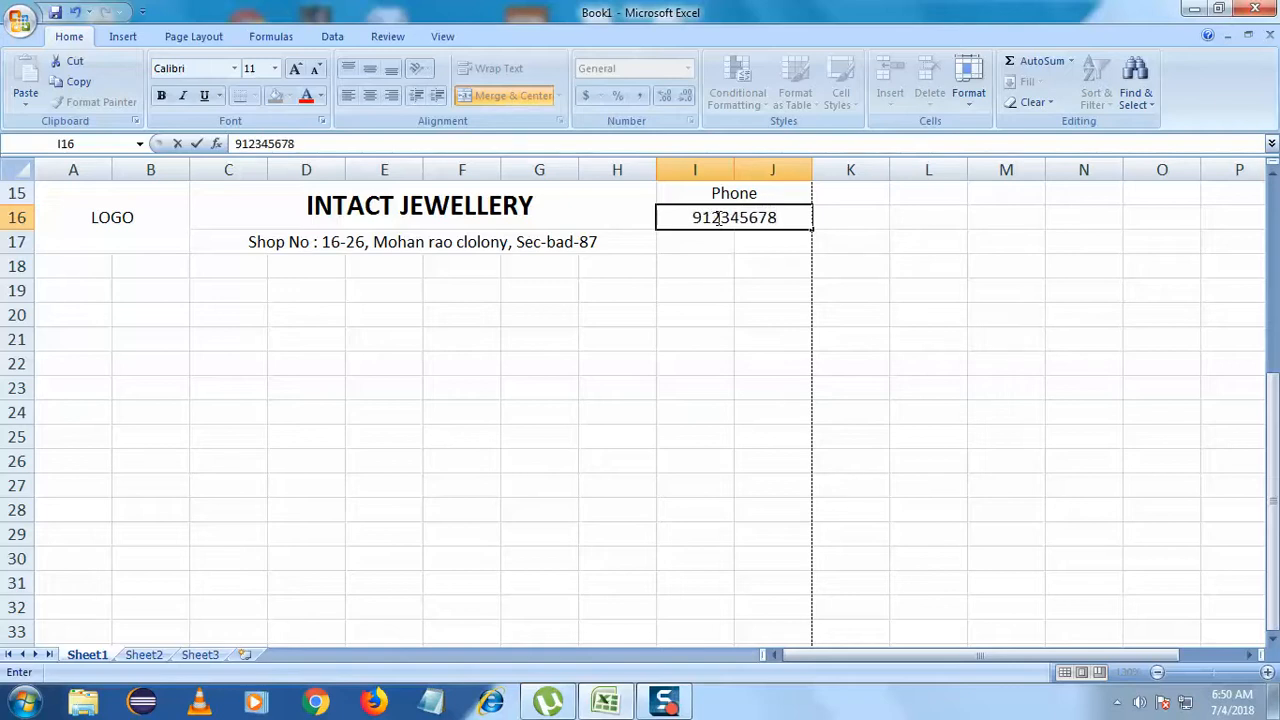
- Commit the phone number and make the Phone heading in I15 bold
click(666, 312)
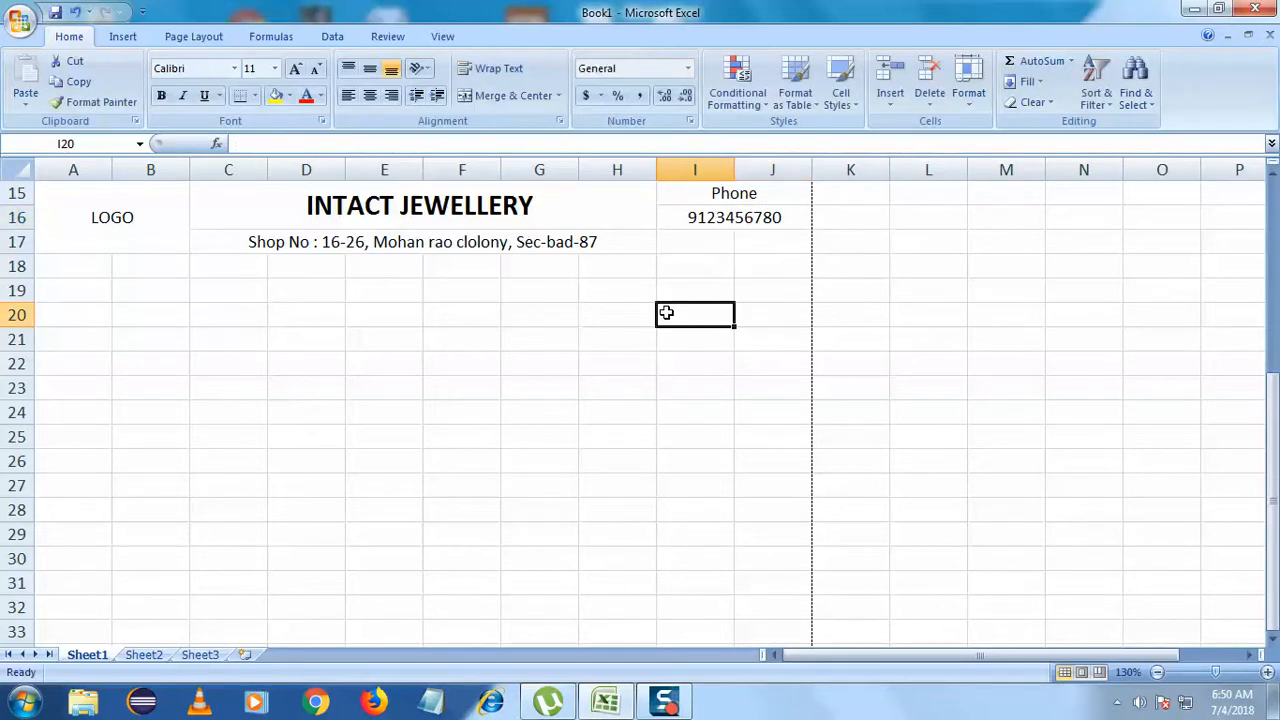
click(741, 250)
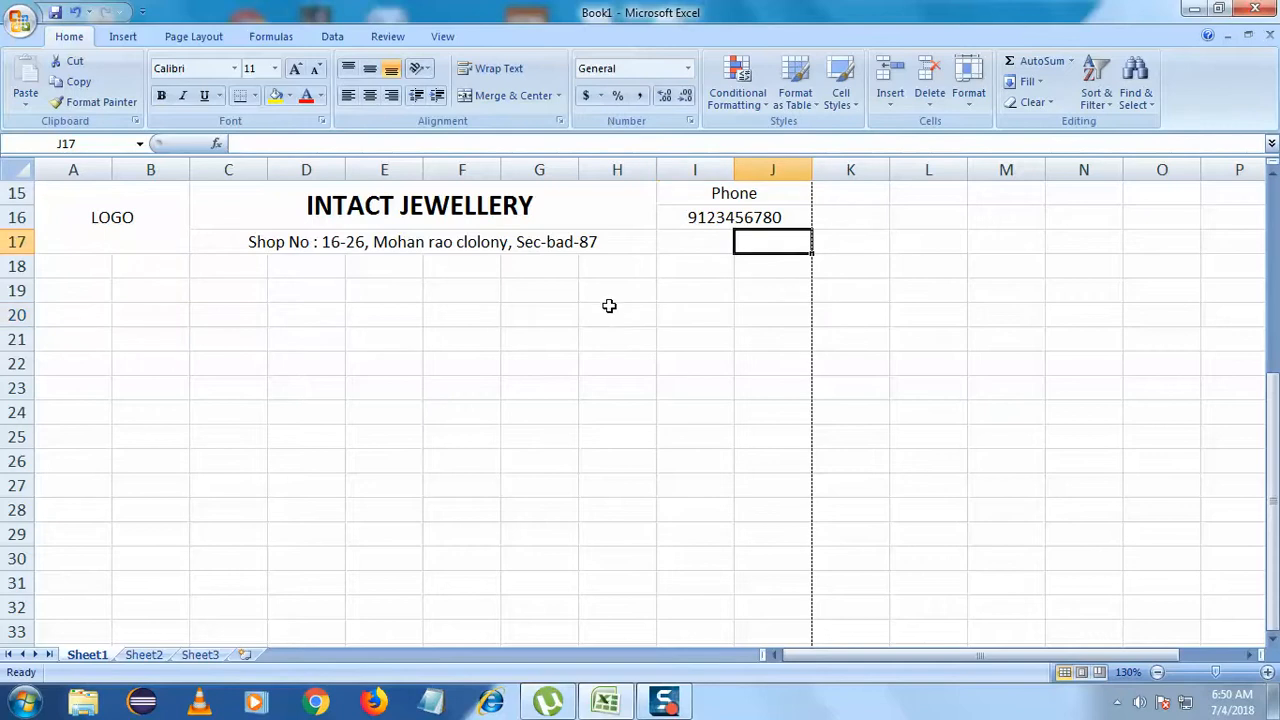
click(737, 194)
click(166, 97)
- Review the header block by selecting the LOGO cell, A15:H17 and the title
click(371, 320)
click(148, 230)
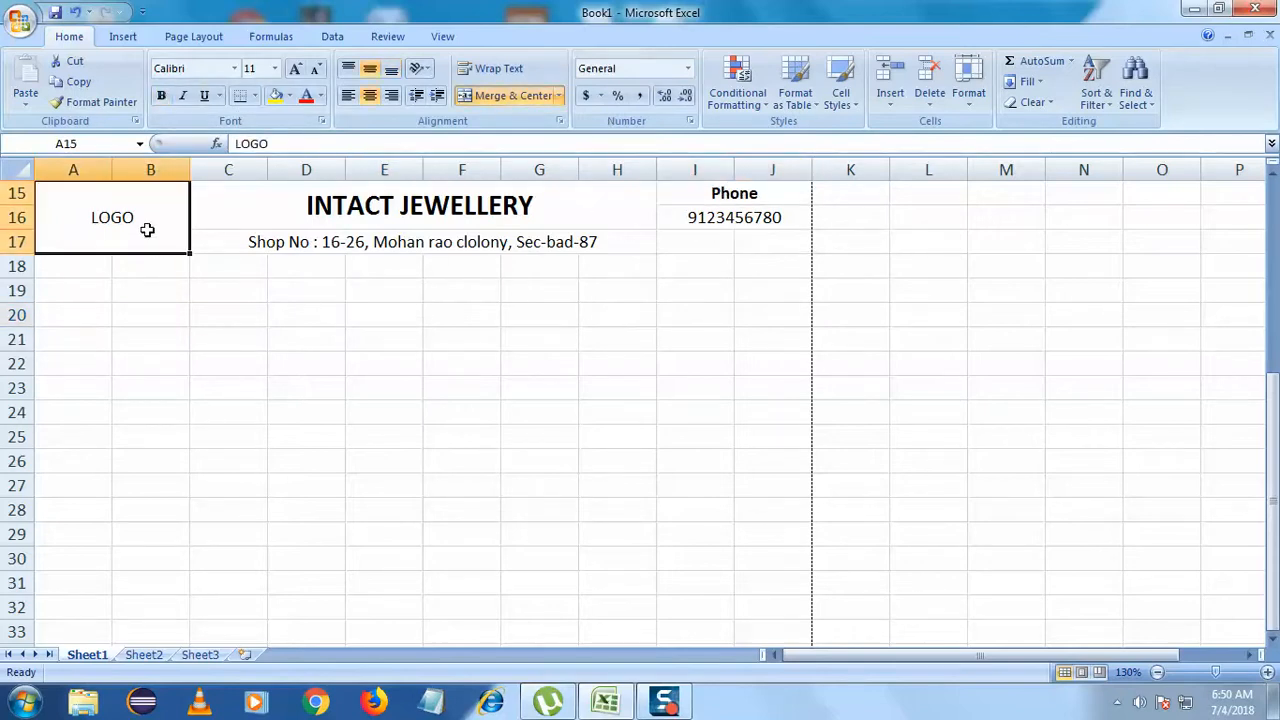
click(143, 320)
click(185, 394)
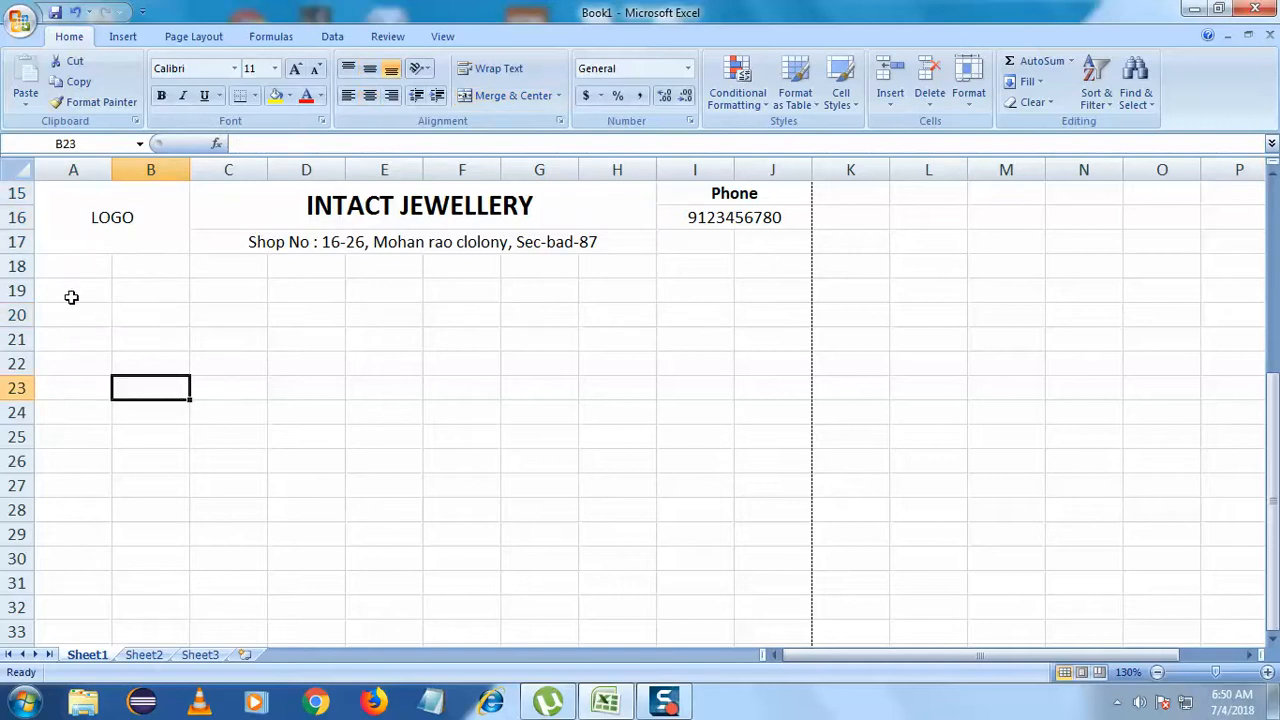
drag(49, 243, 554, 209)
click(612, 307)
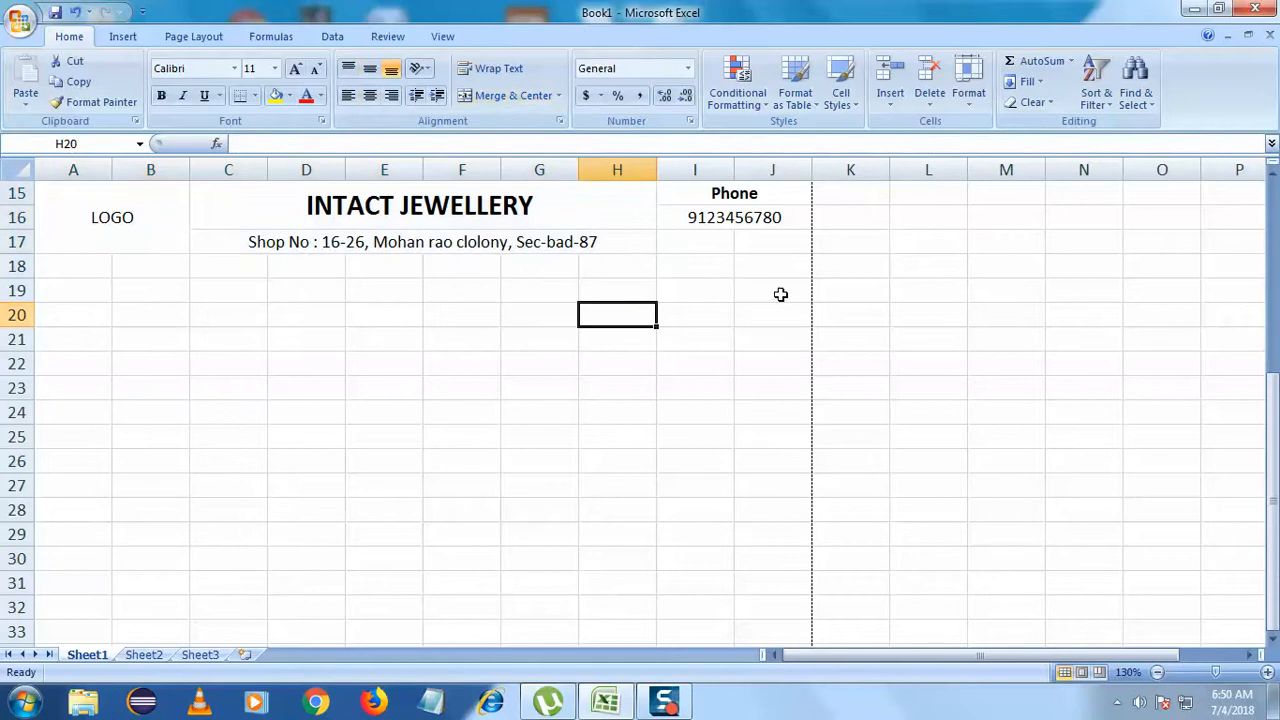
click(400, 214)
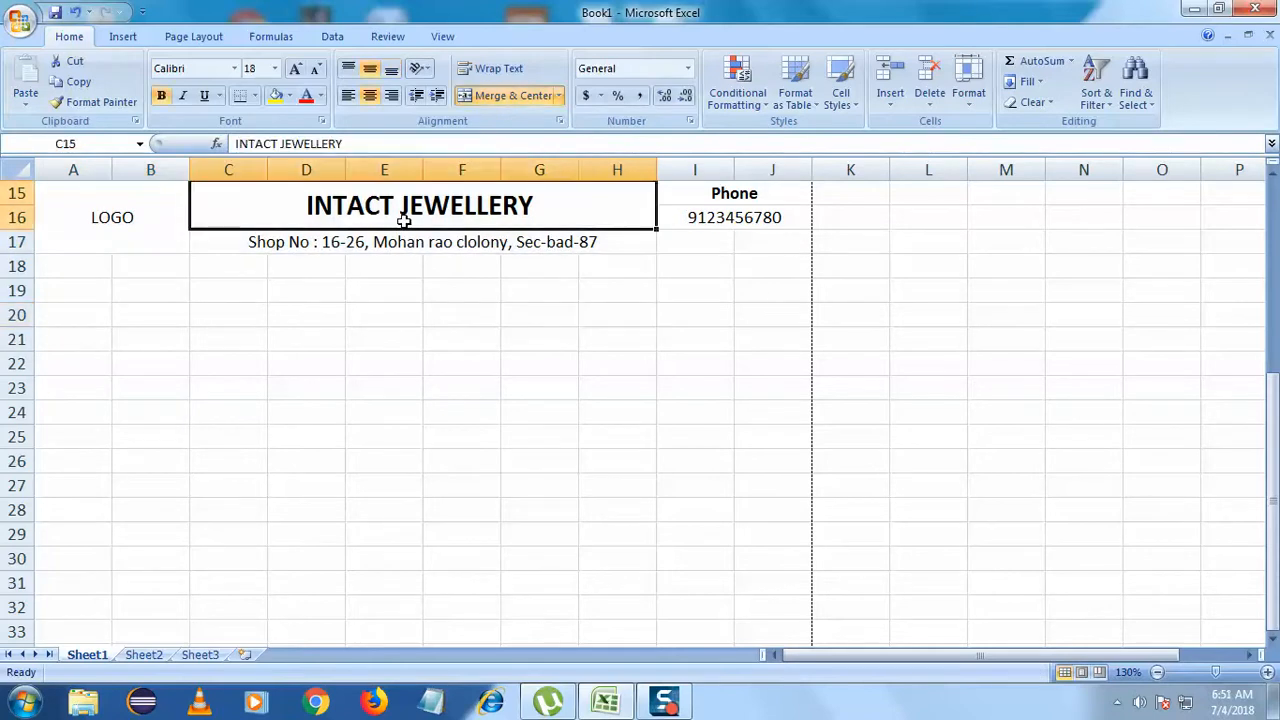
click(215, 293)
click(63, 318)
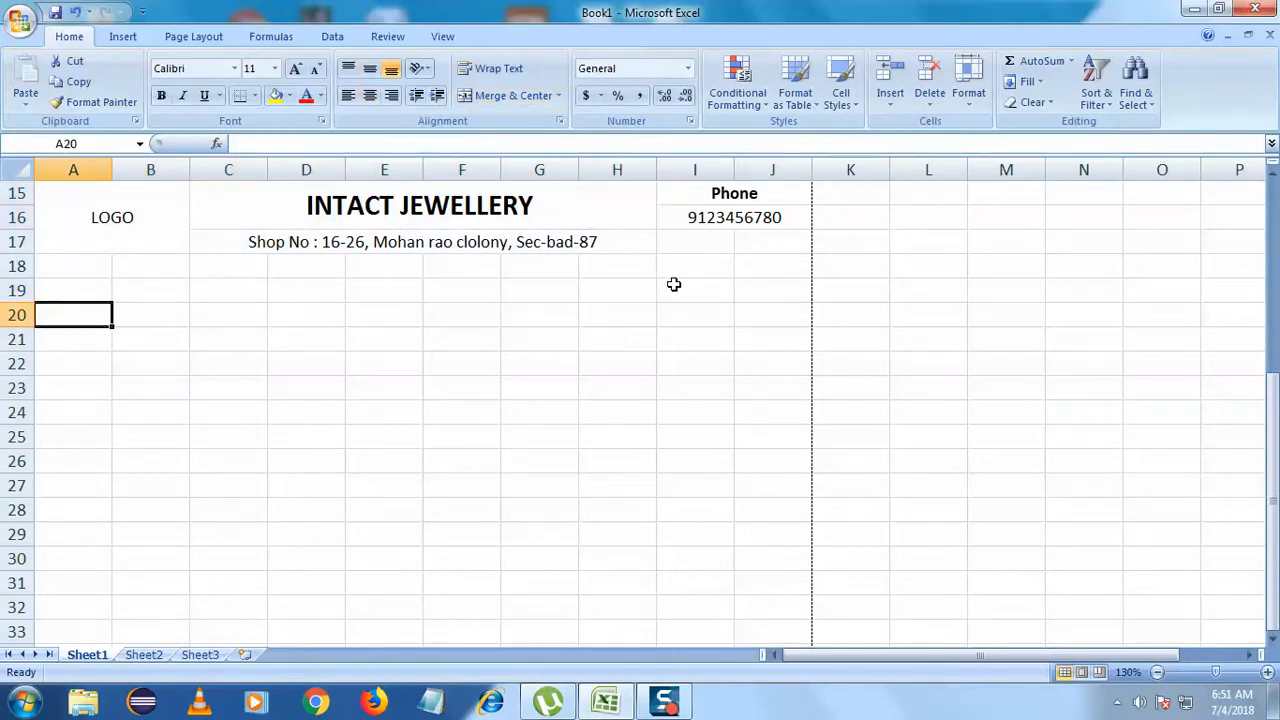
- Select A18:J21 and apply a Bottom Border beneath row 21
drag(665, 268, 770, 311)
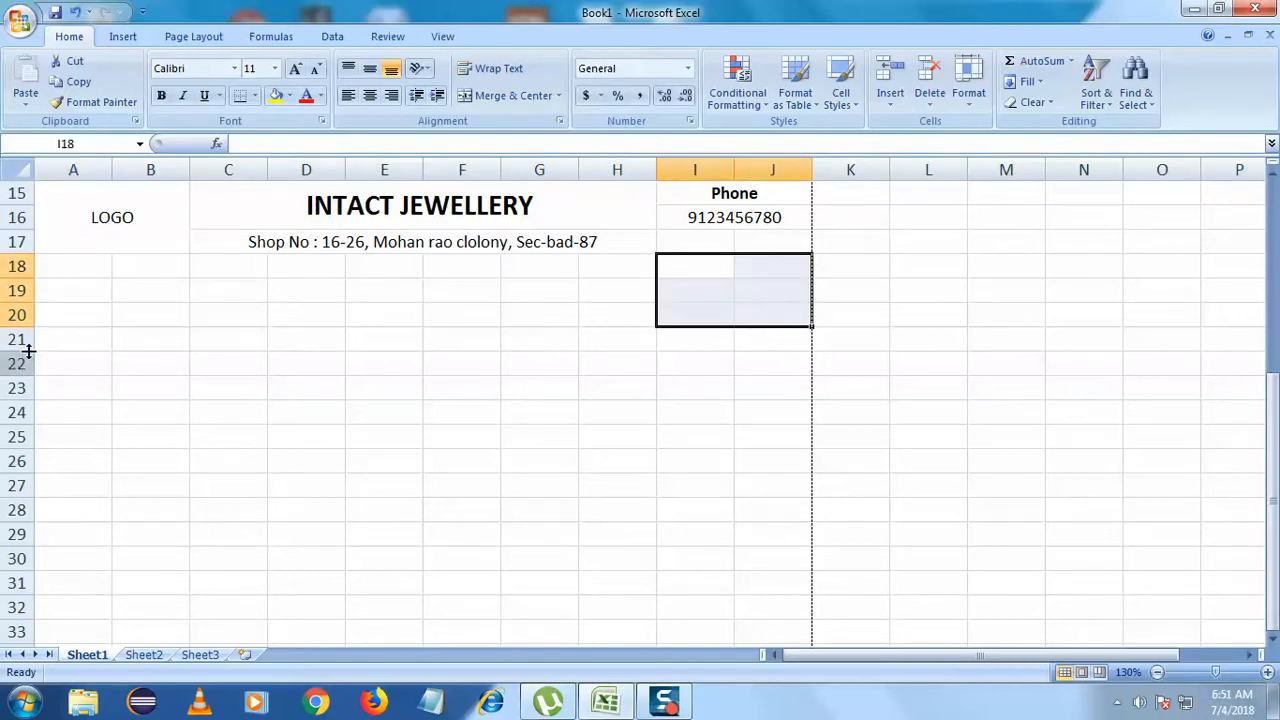
drag(63, 272, 752, 340)
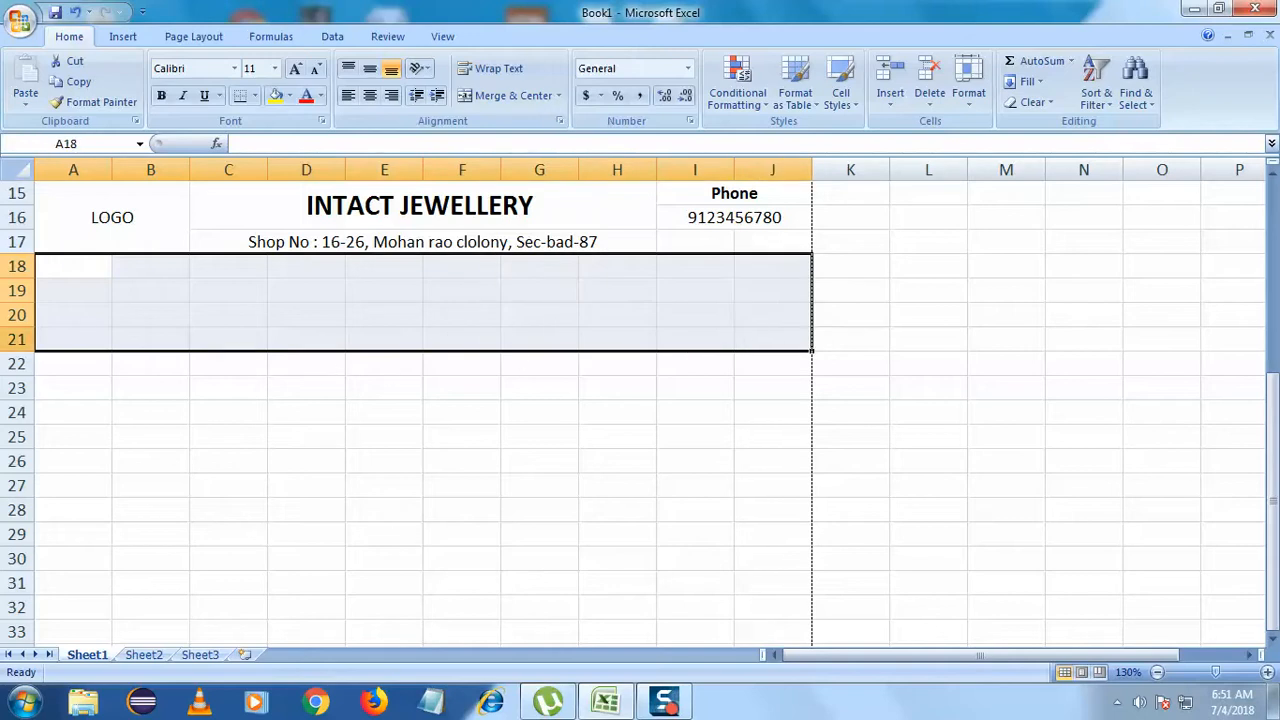
click(255, 97)
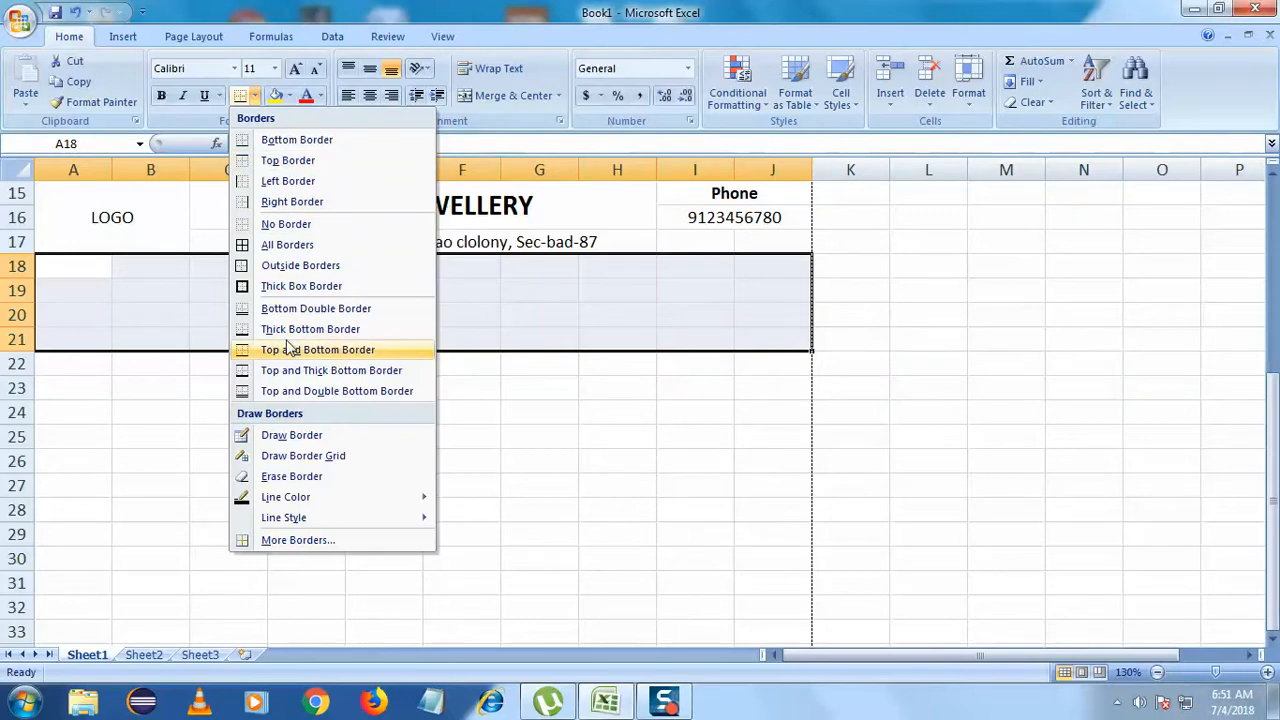
click(297, 141)
click(234, 432)
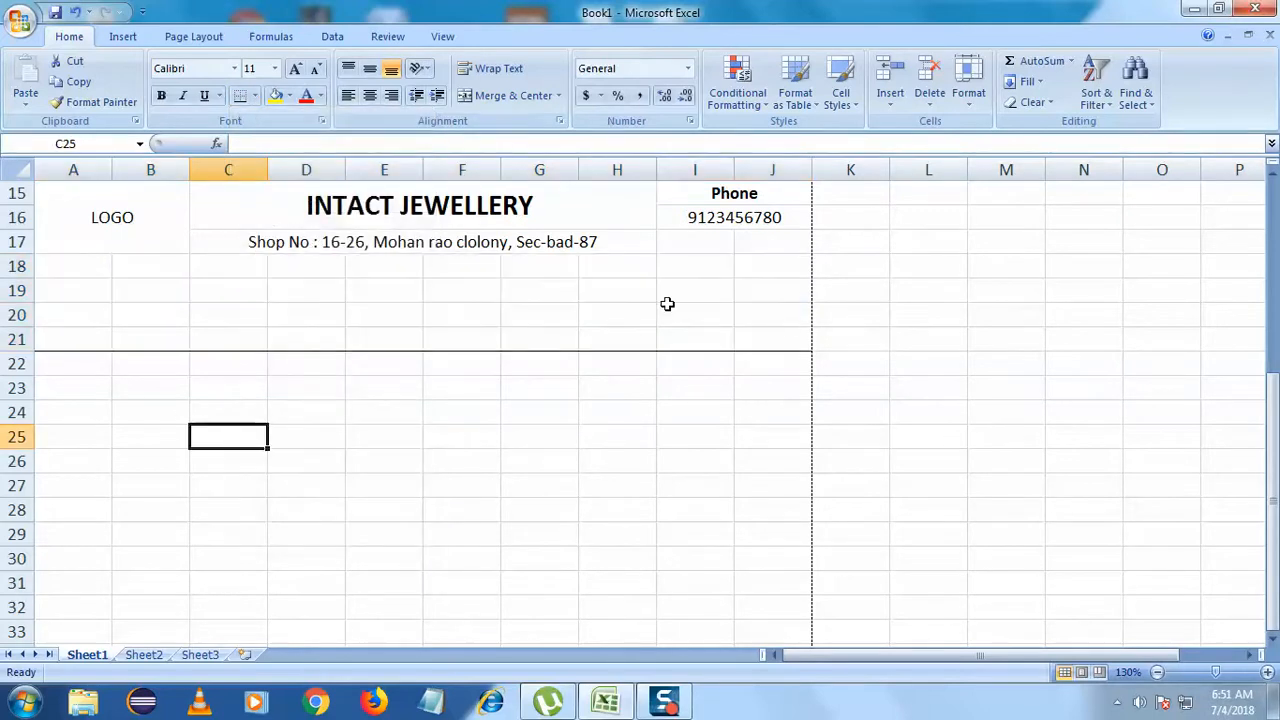
click(443, 458)
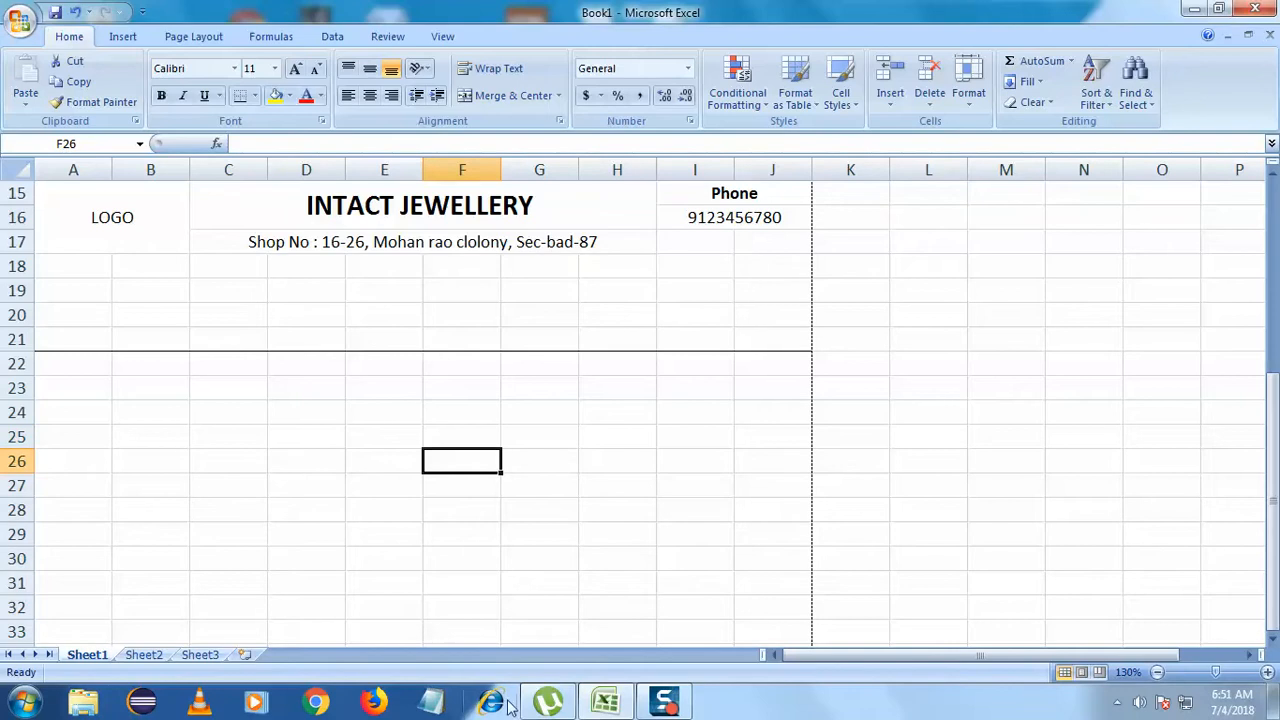
click(614, 310)
- Enter the label Invoice No: in cell H19
click(602, 295)
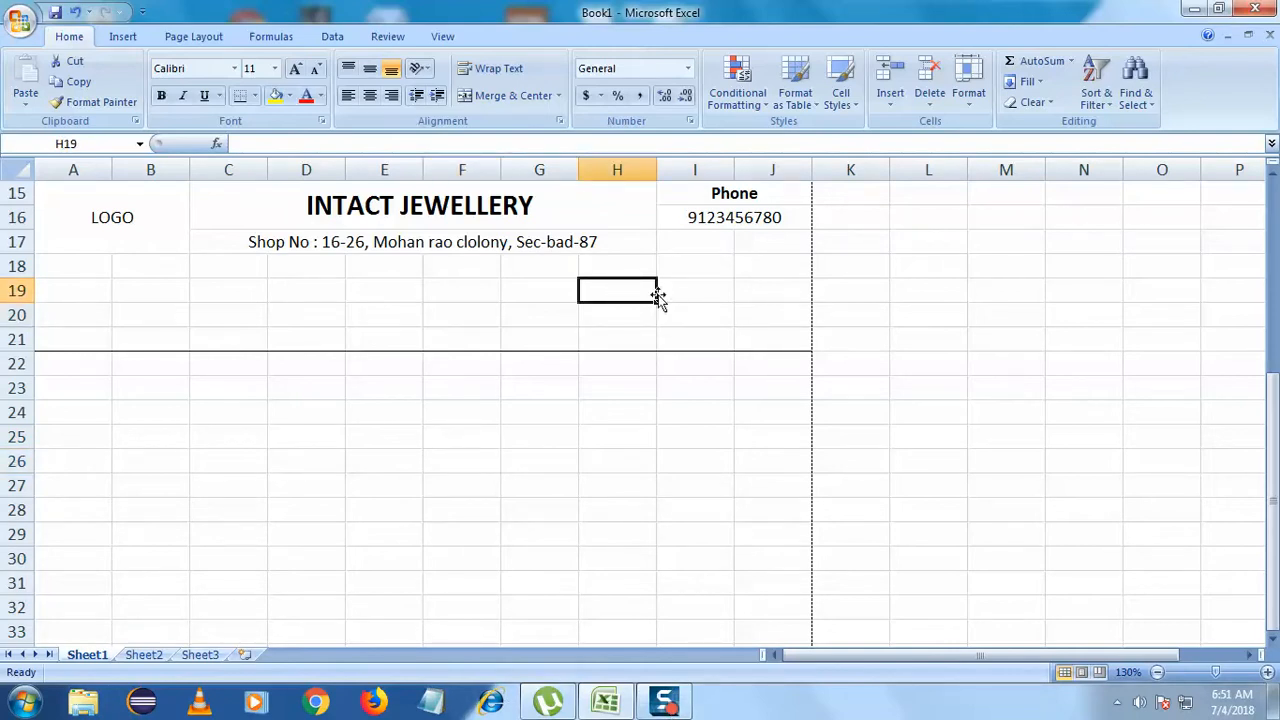
double_click(634, 295)
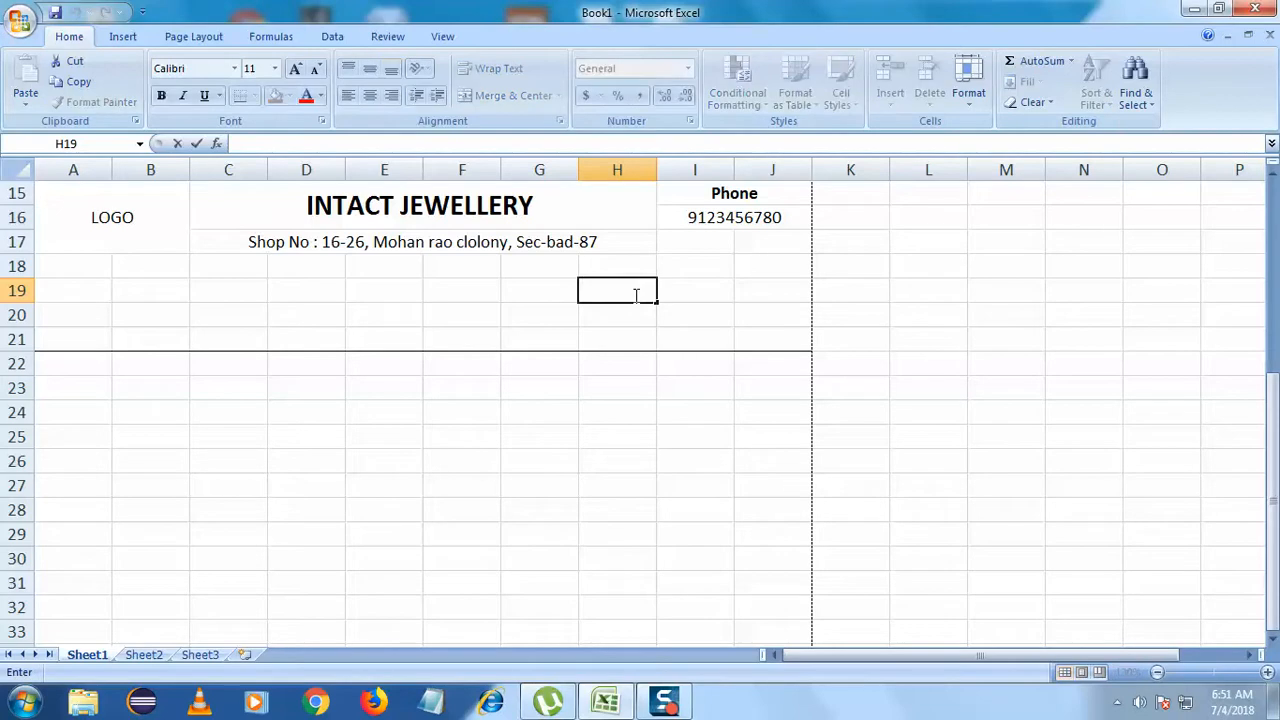
text(iNVO)
key(BackSpace)
text(No:)
click(686, 366)
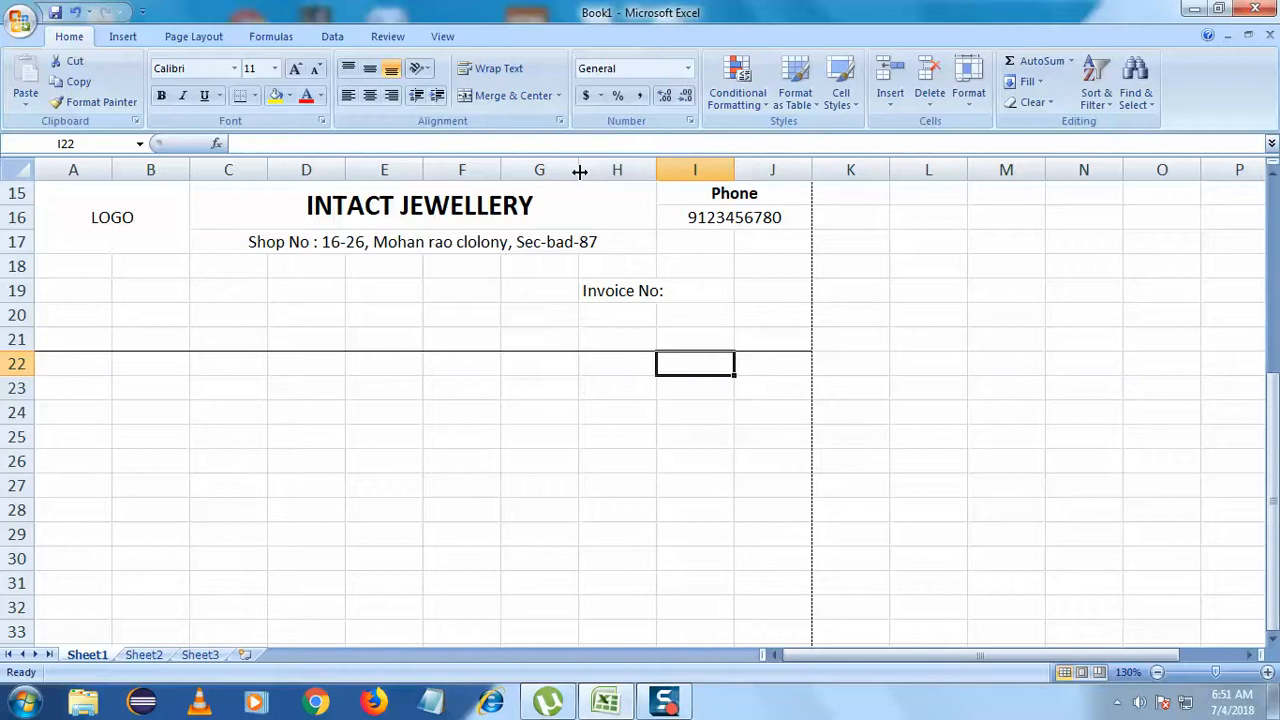
- Narrow column G slightly and widen column H so Invoice No: fits
drag(578, 171, 573, 171)
click(616, 367)
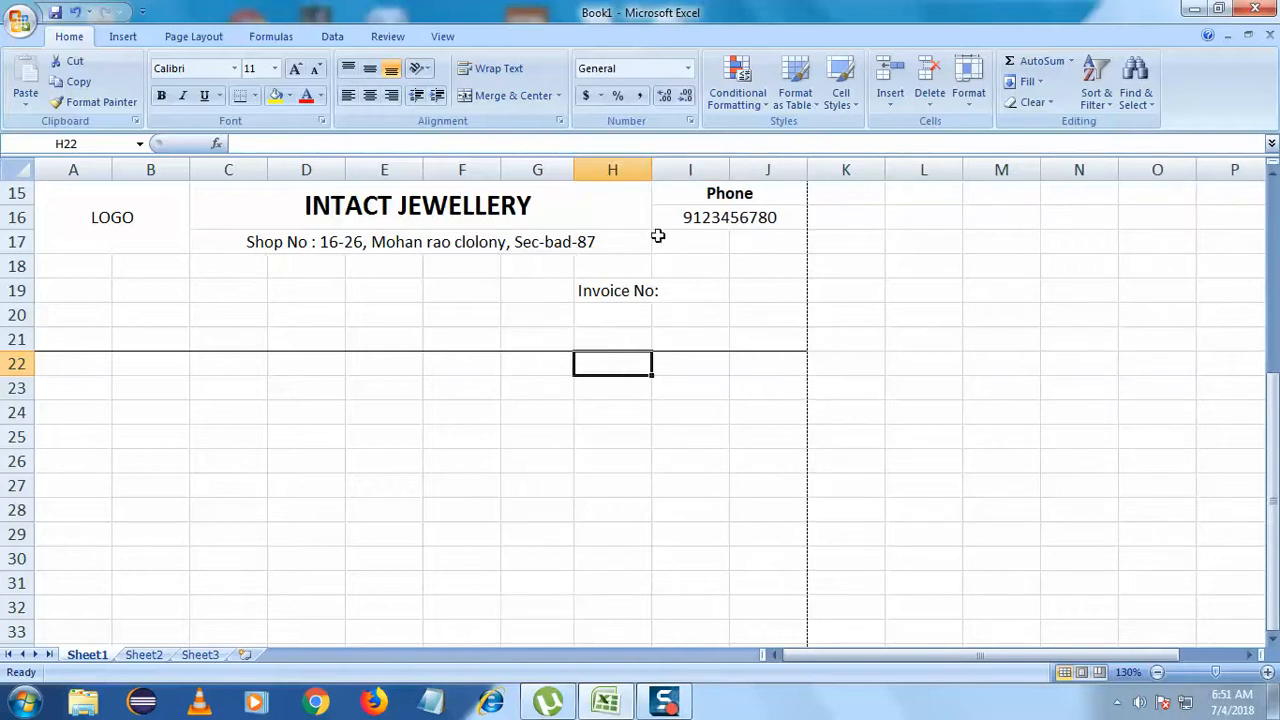
drag(652, 173, 664, 172)
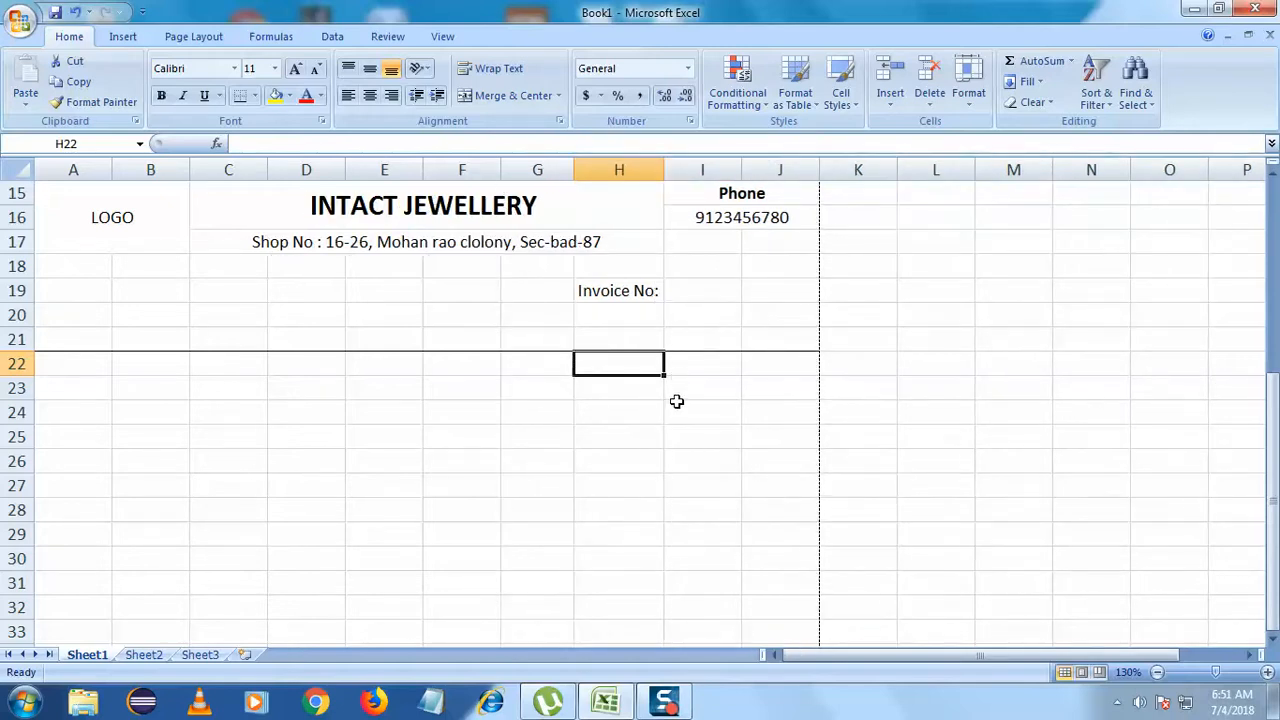
click(687, 313)
drag(697, 288, 766, 288)
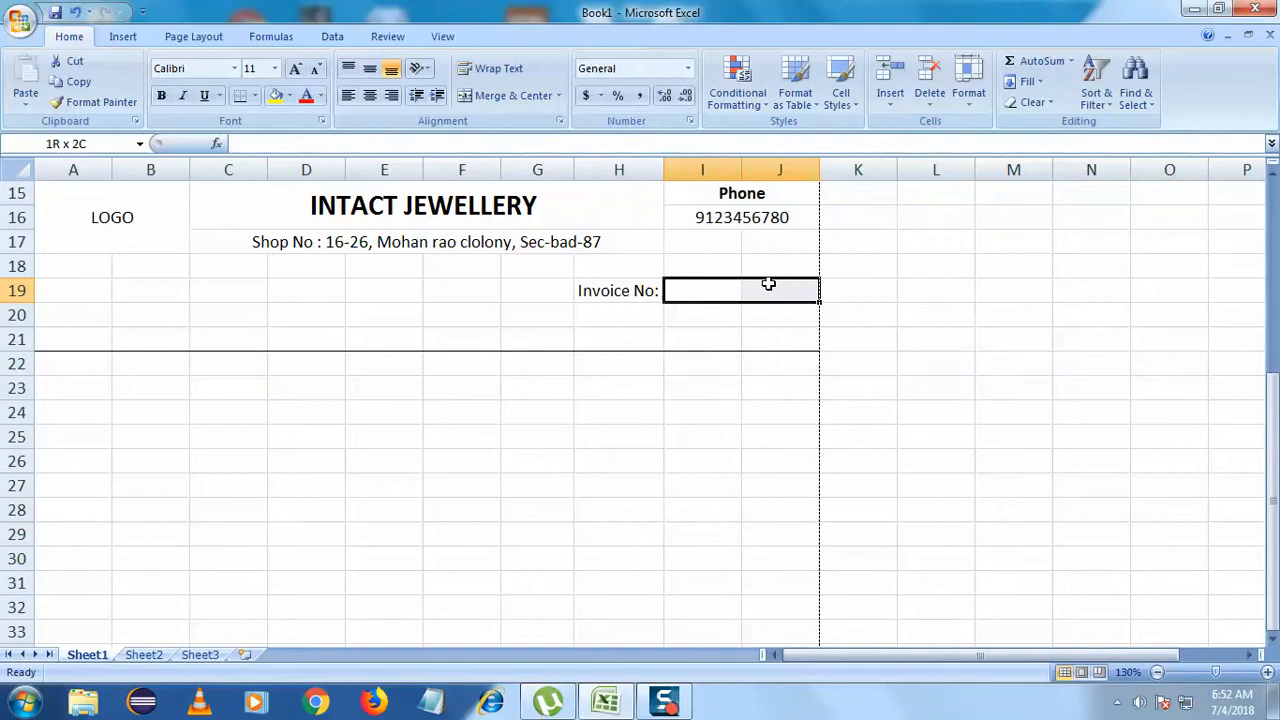
- Merge I19:J19 and enter the label Invoice Dt: in H20
click(513, 95)
click(618, 410)
double_click(620, 315)
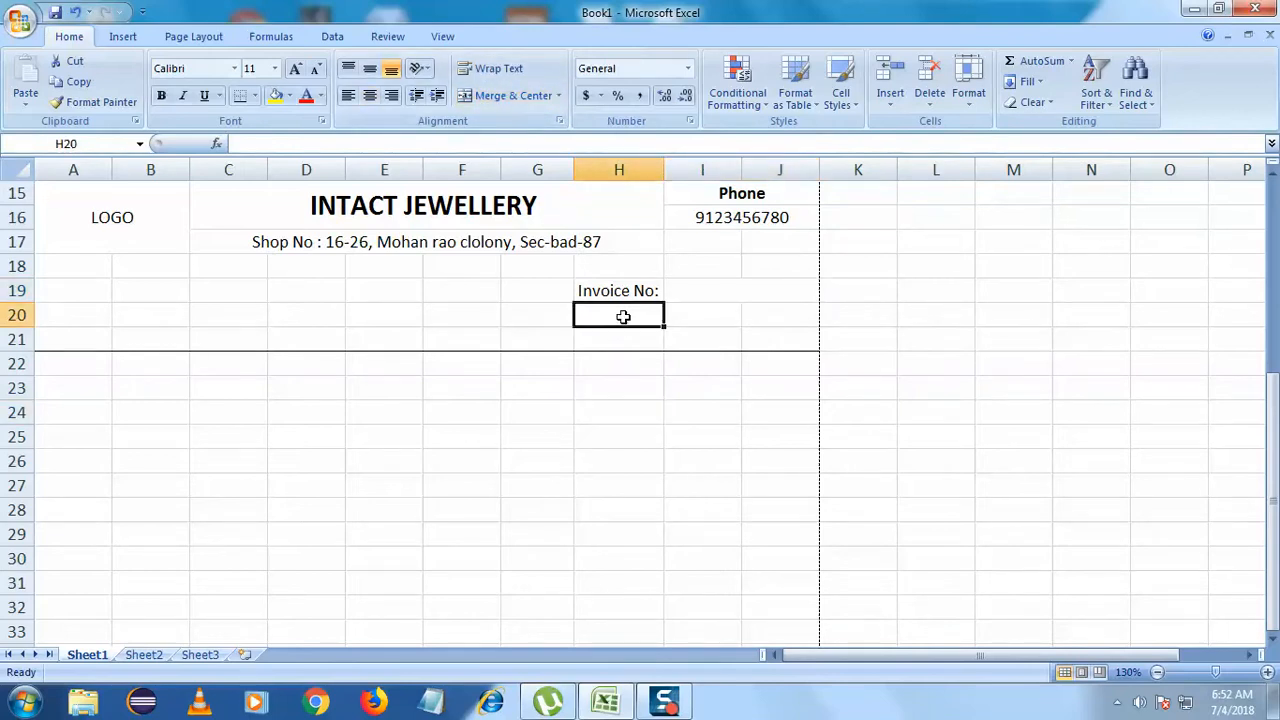
text(Invoice)
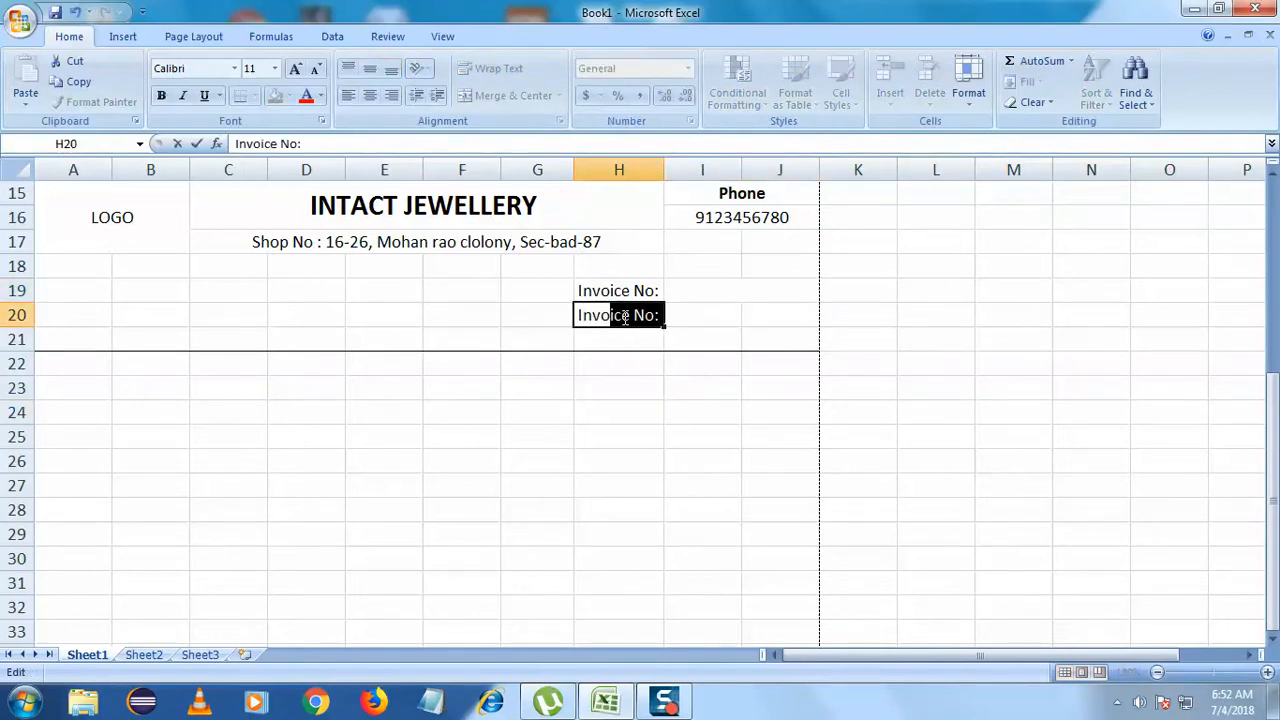
text( Dt)
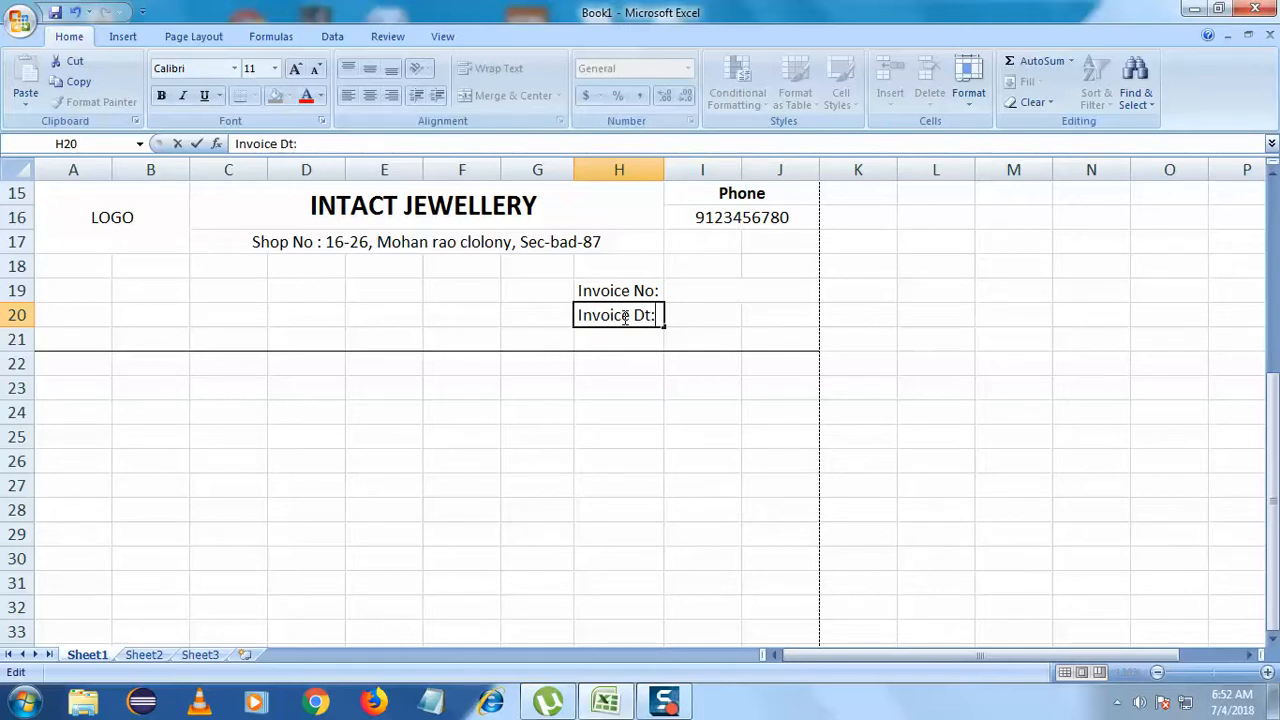
click(648, 437)
- Right-align the Invoice No: and Invoice Dt: labels in H19:H20
drag(646, 291, 646, 314)
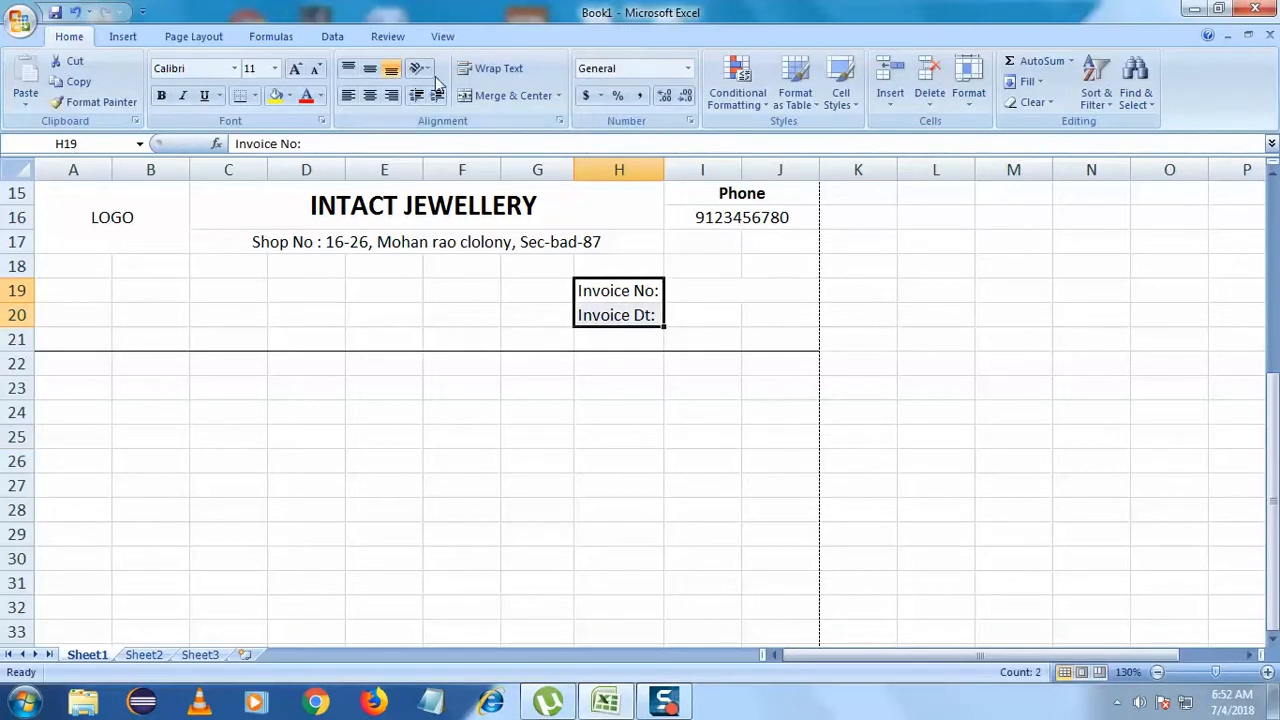
click(391, 96)
click(470, 388)
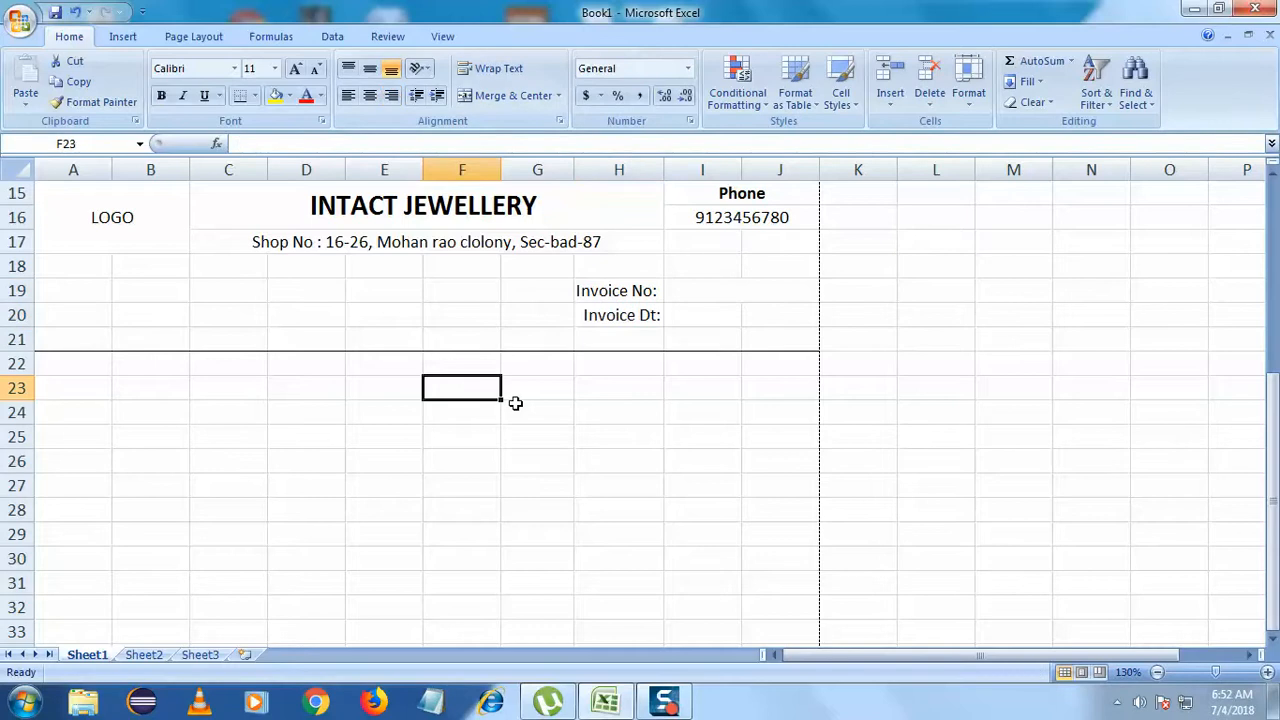
double_click(657, 292)
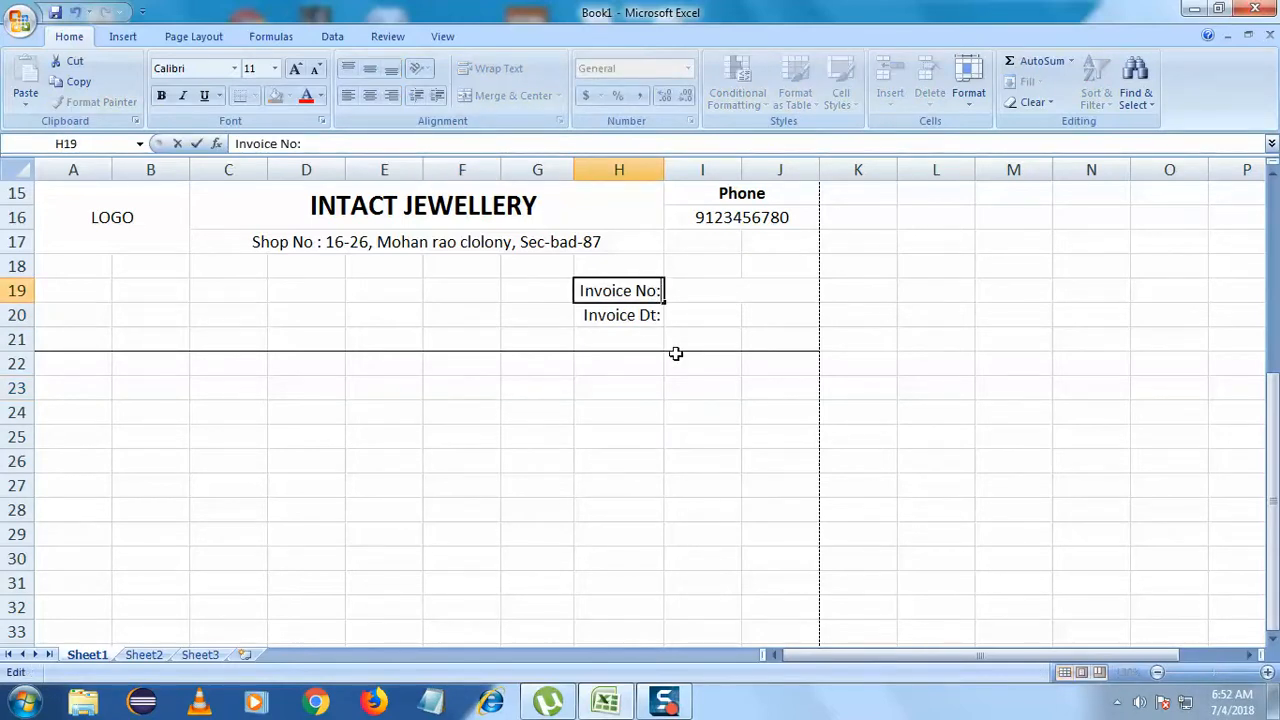
click(622, 390)
click(632, 314)
click(636, 292)
click(697, 317)
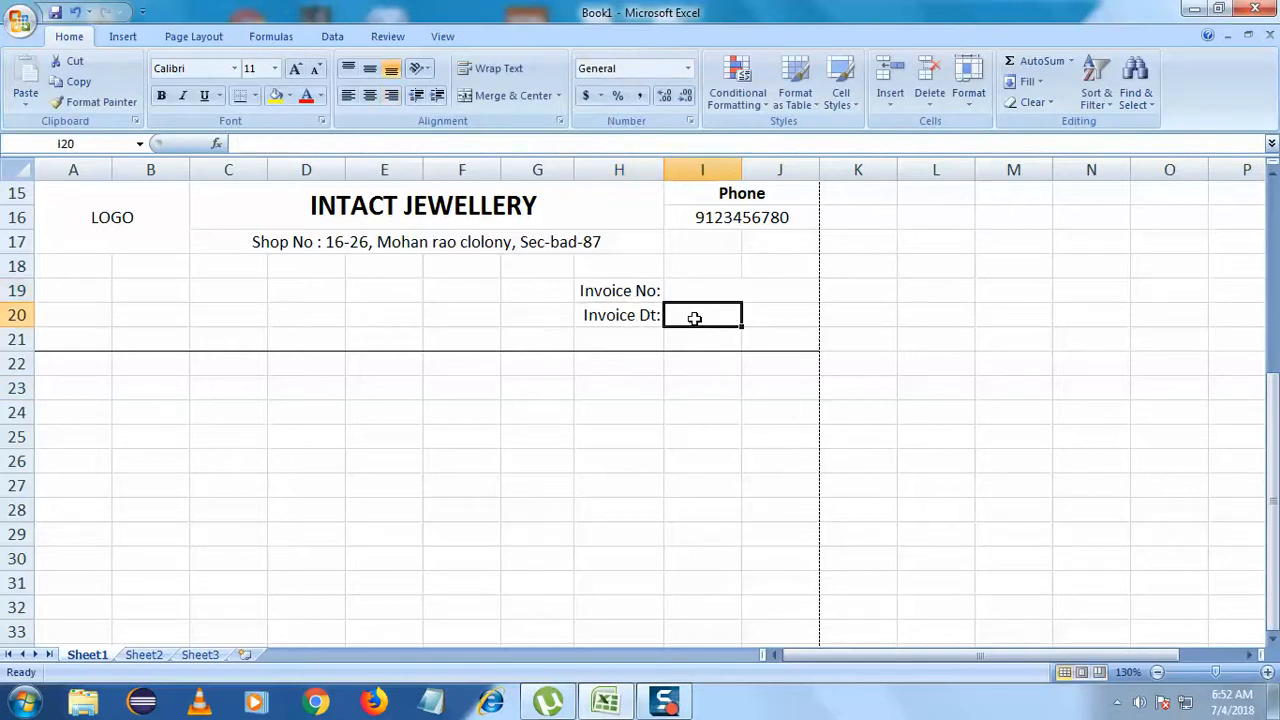
ctrl+click(648, 293)
ctrl+click(632, 316)
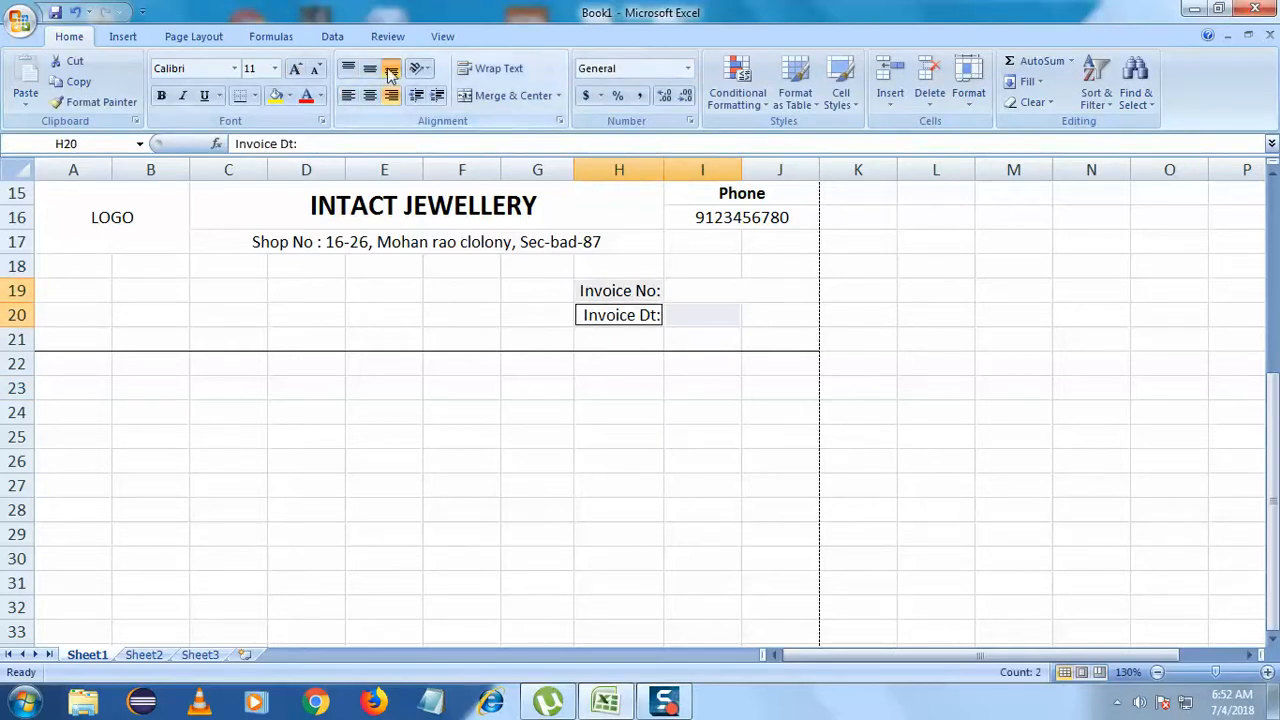
click(391, 101)
click(392, 102)
click(384, 314)
- Merge cells I20:J20 into one cell
click(780, 630)
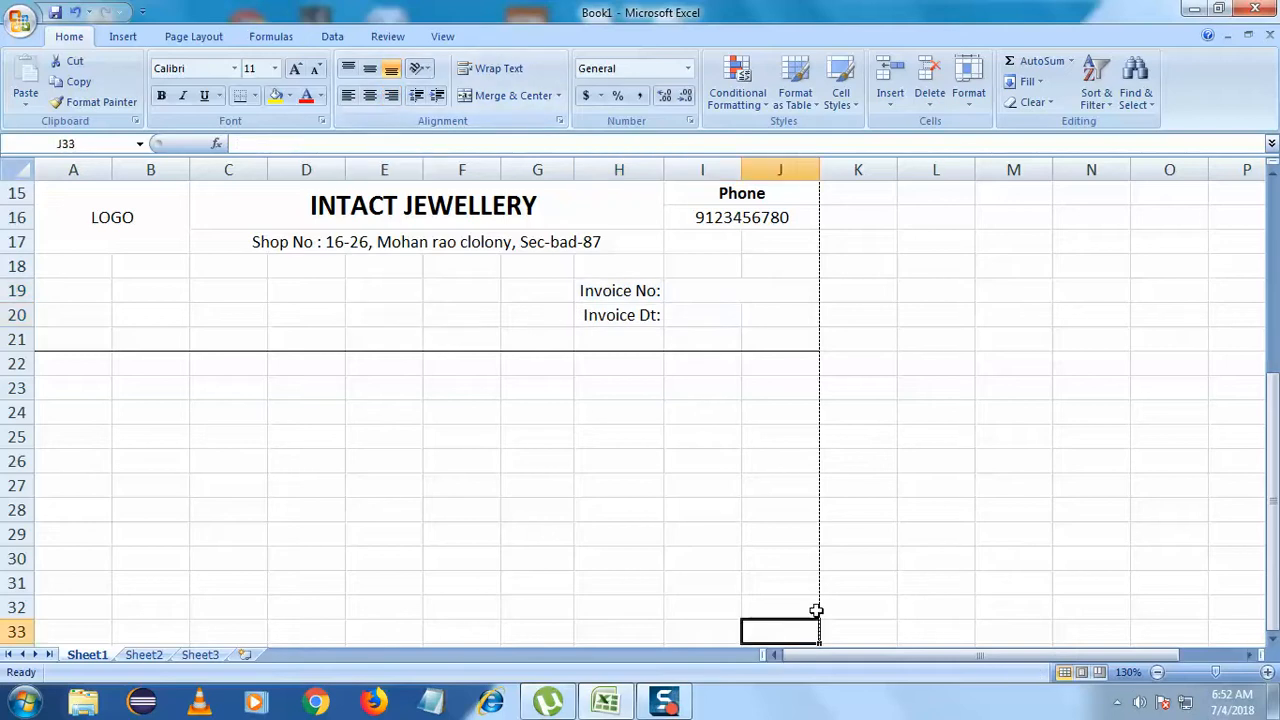
click(718, 315)
drag(720, 314, 757, 314)
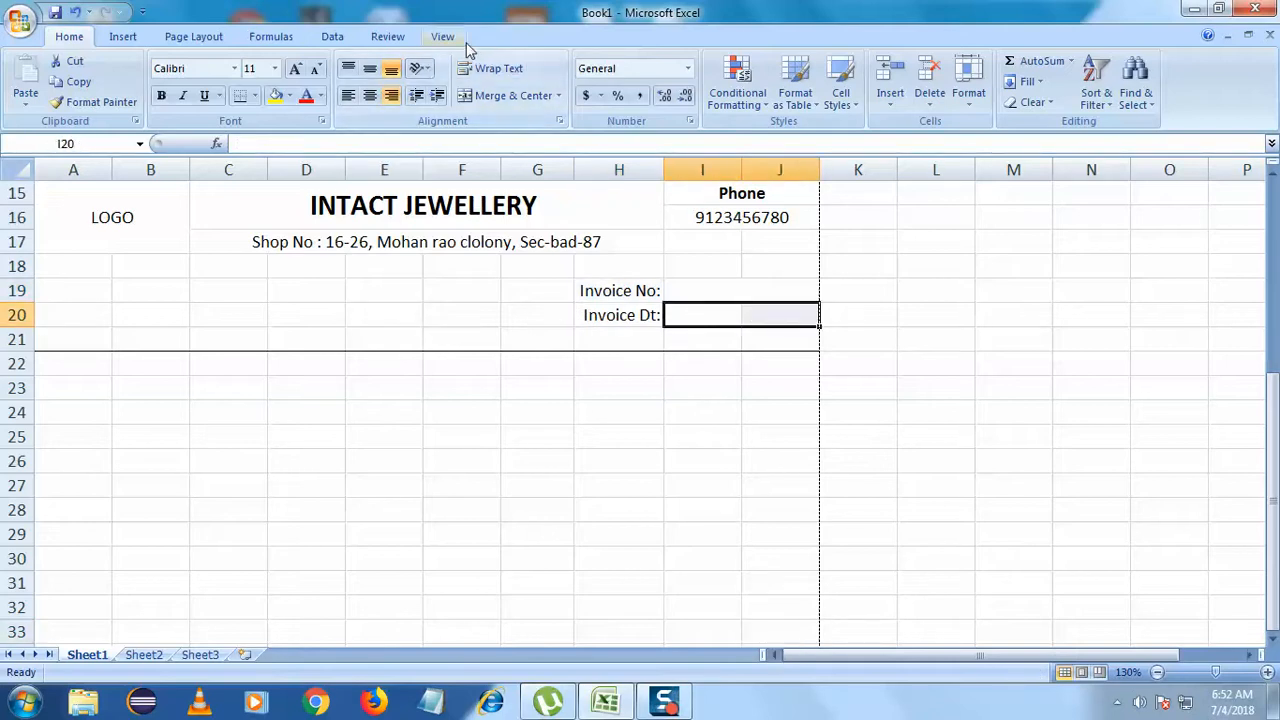
click(484, 104)
- Enter 001 as the invoice number in the merged cell beside Invoice No:
click(565, 388)
double_click(705, 291)
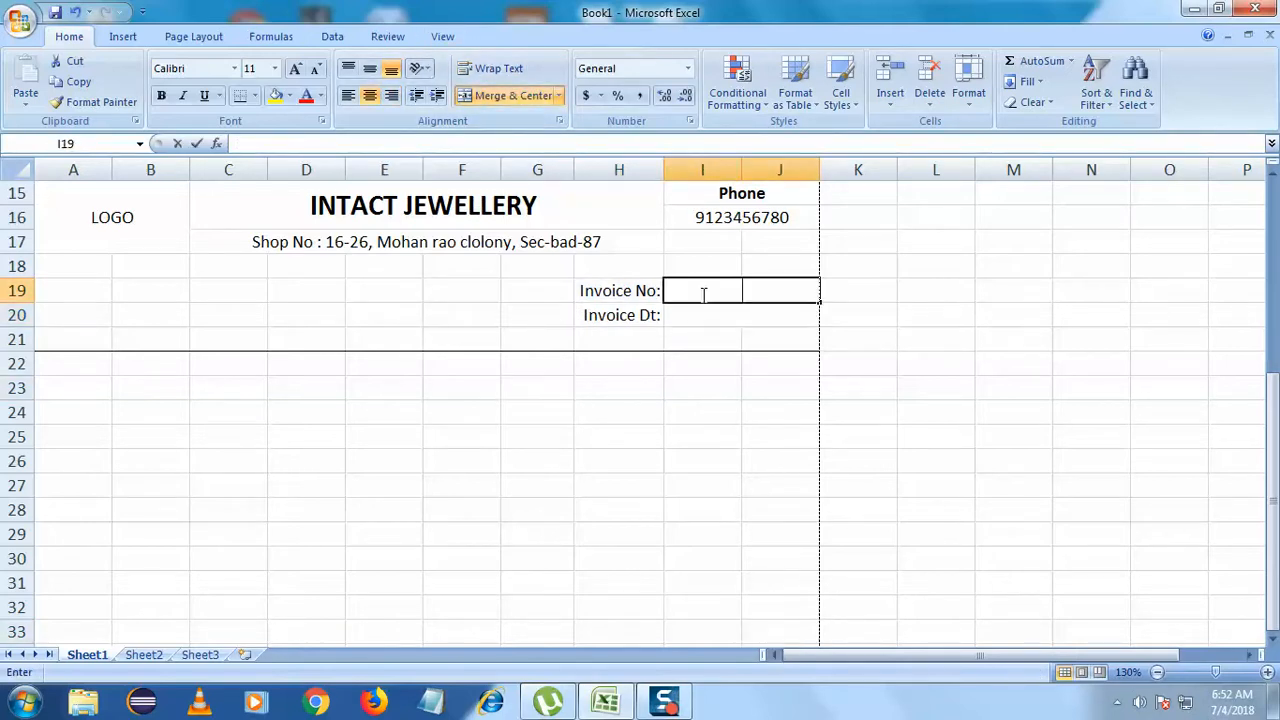
text(001)
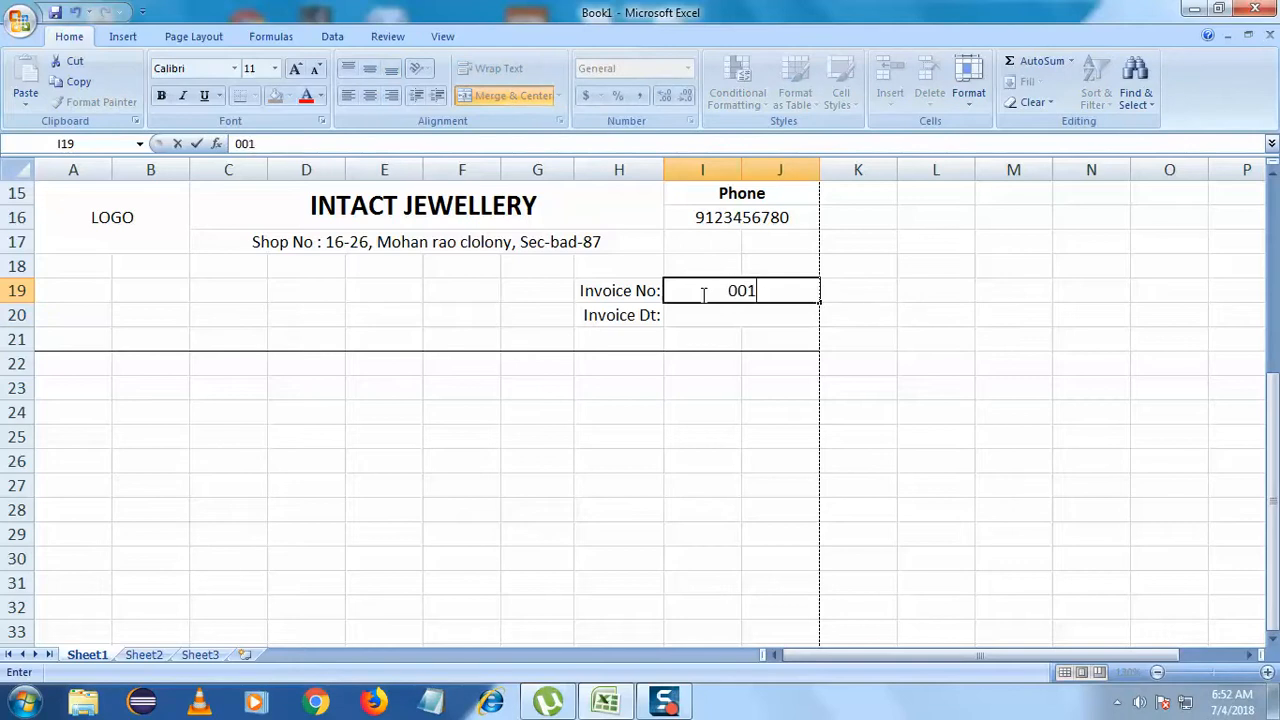
key(Return)
click(750, 296)
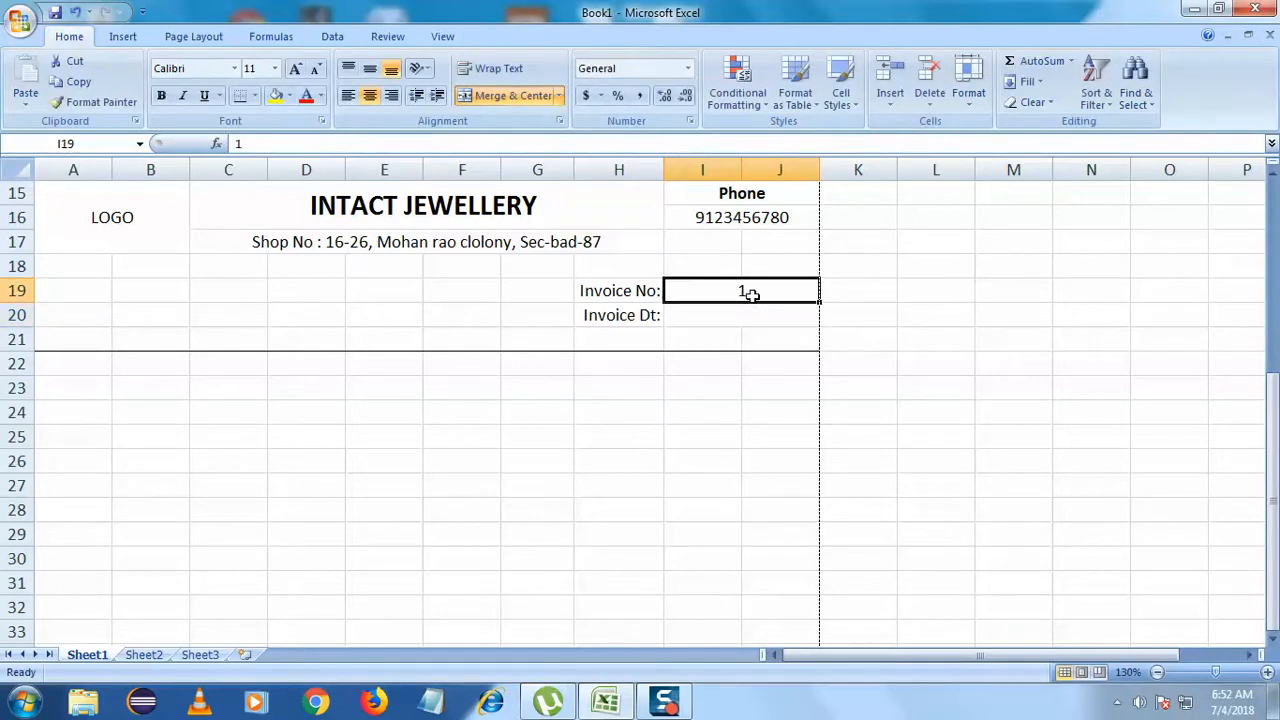
double_click(750, 293)
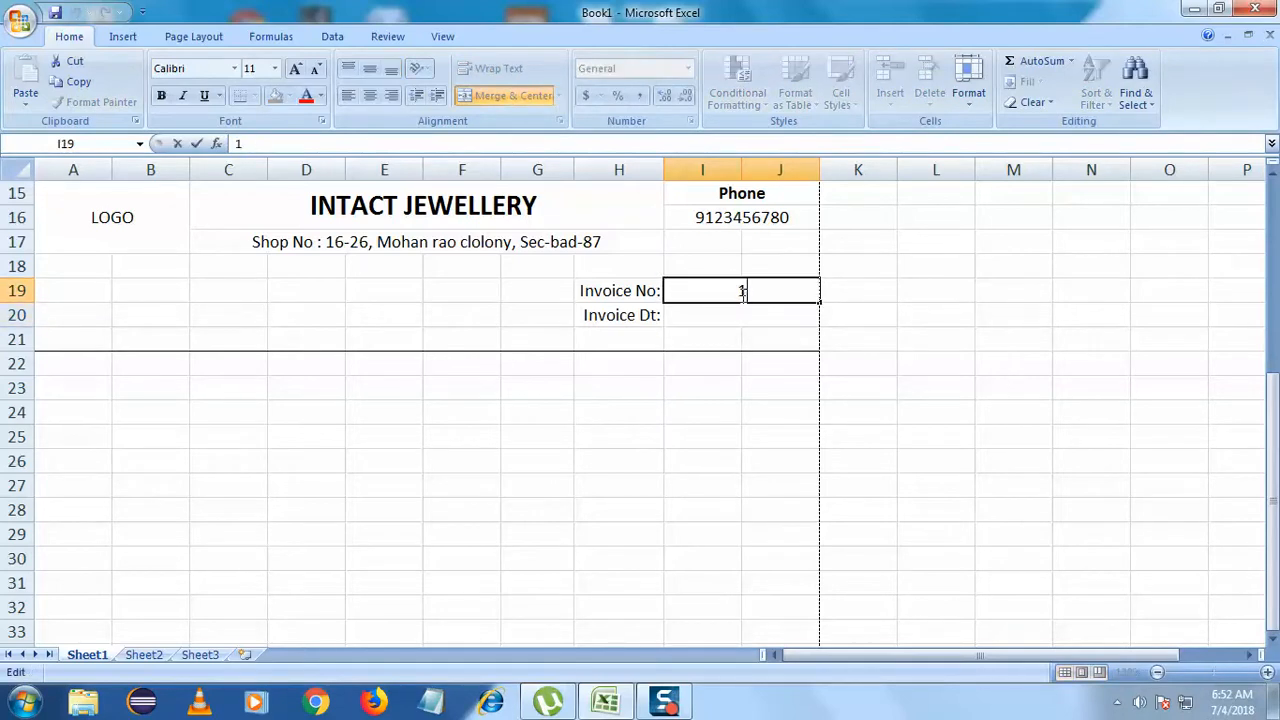
double_click(723, 320)
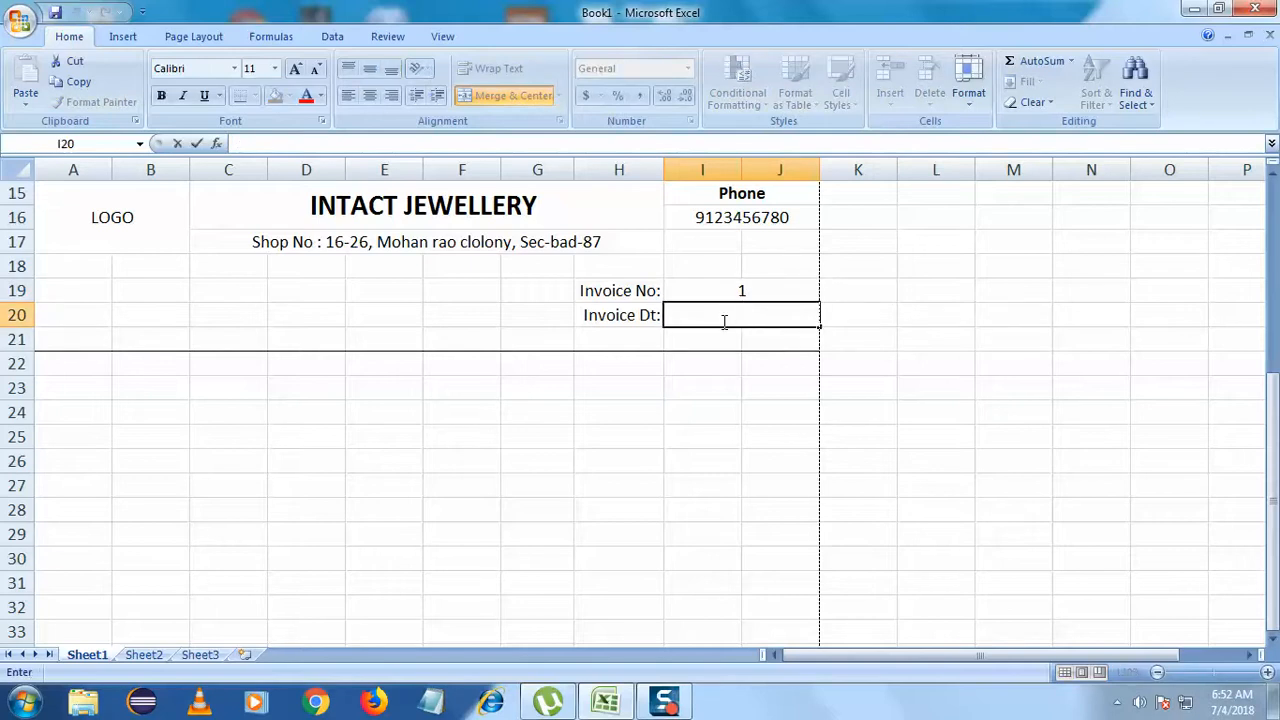
- Type the invoice date 04/07/2018 beside Invoice Dt:, correcting the mistyped year
text(04)
text(/07-)
text(201)
key(BackSpace)
key(BackSpace)
key(BackSpace)
key(BackSpace)
text(/2018)
click(689, 455)
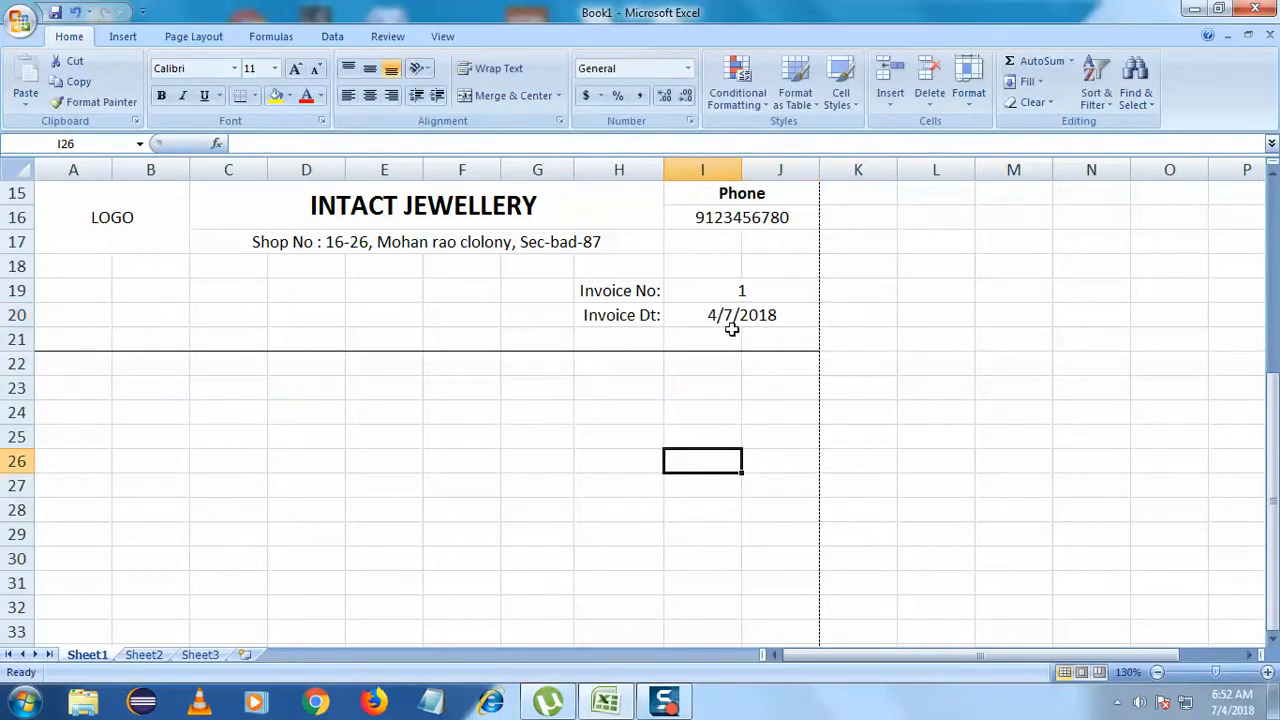
click(733, 315)
right_click(739, 320)
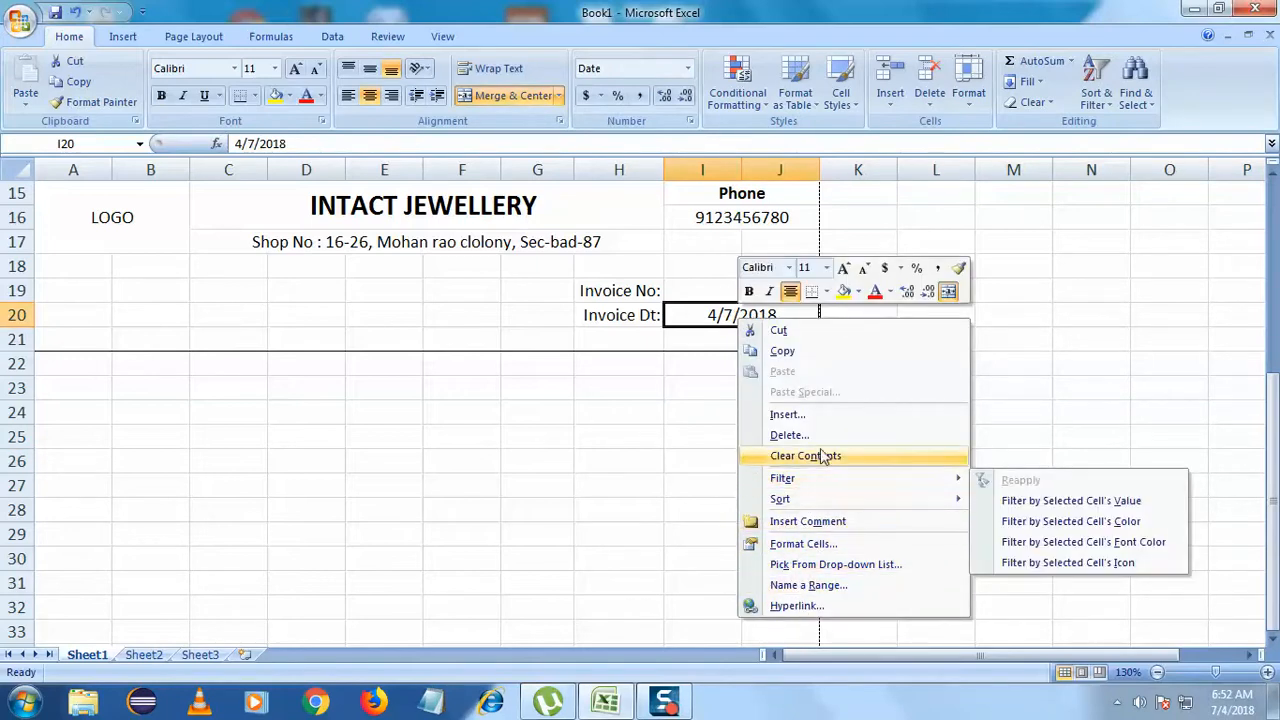
- Try the General and Custom number formats on the date cell, which then shows 43197
click(709, 429)
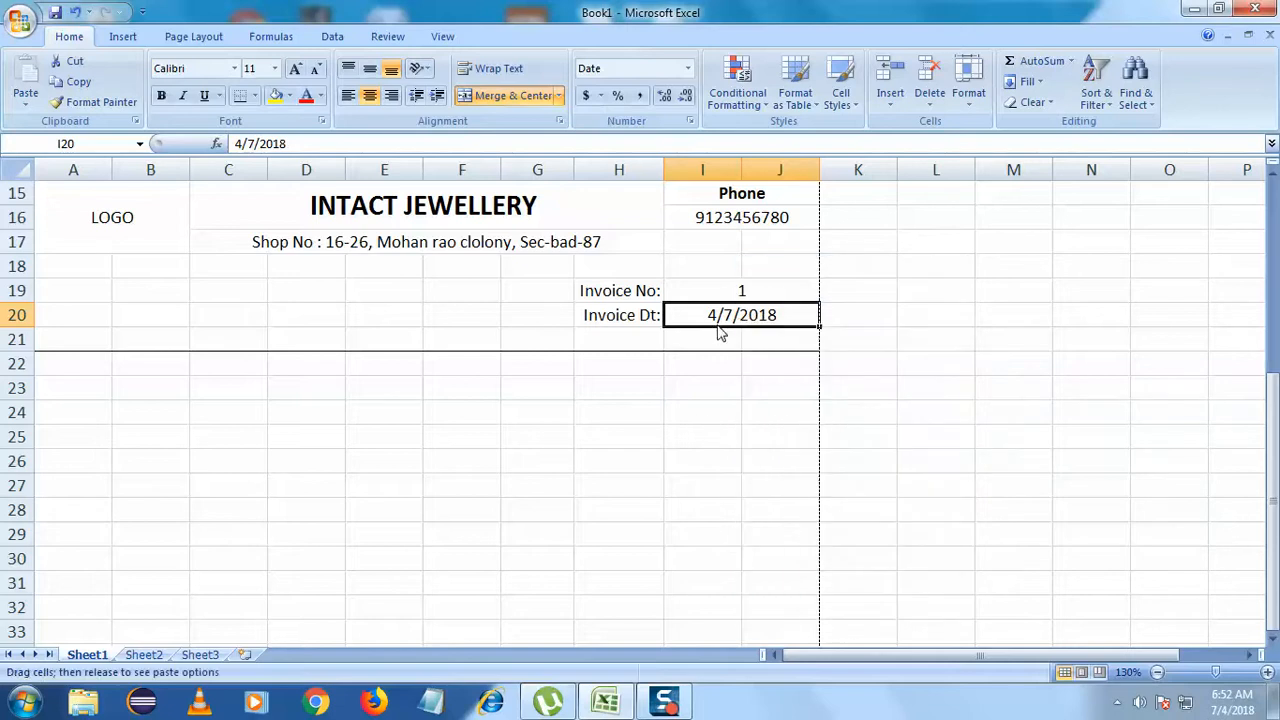
right_click(722, 318)
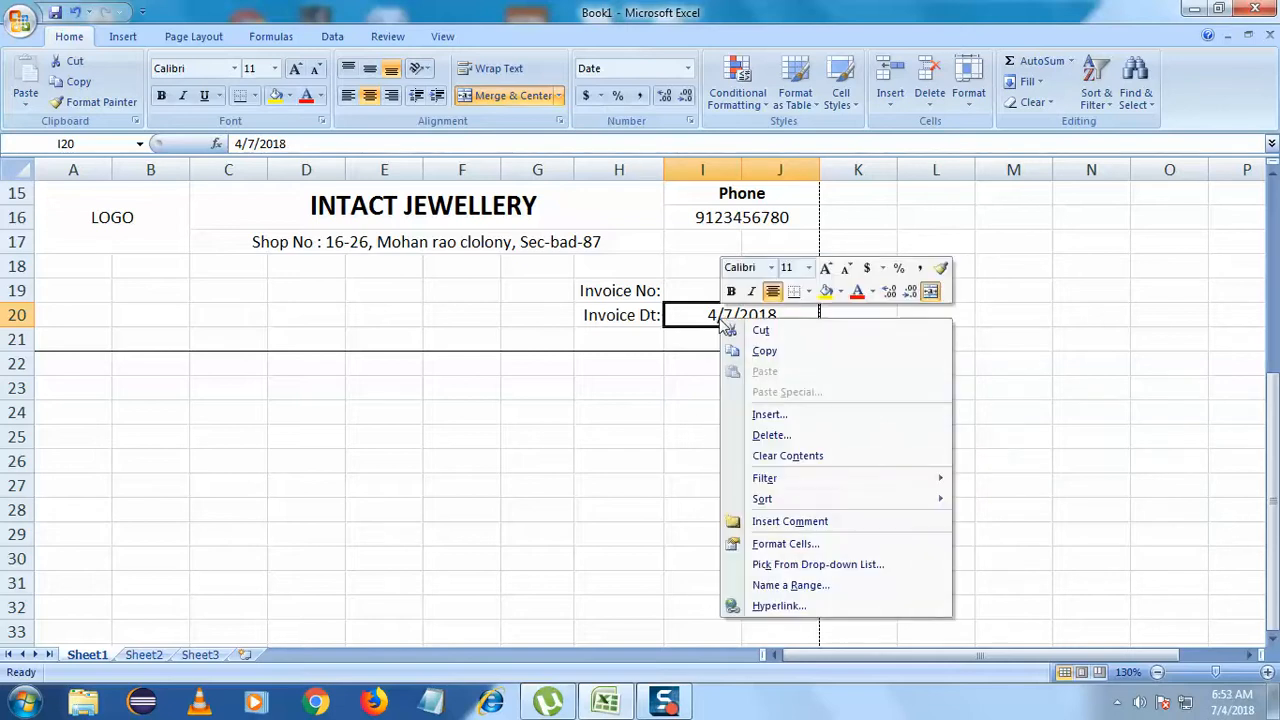
click(866, 545)
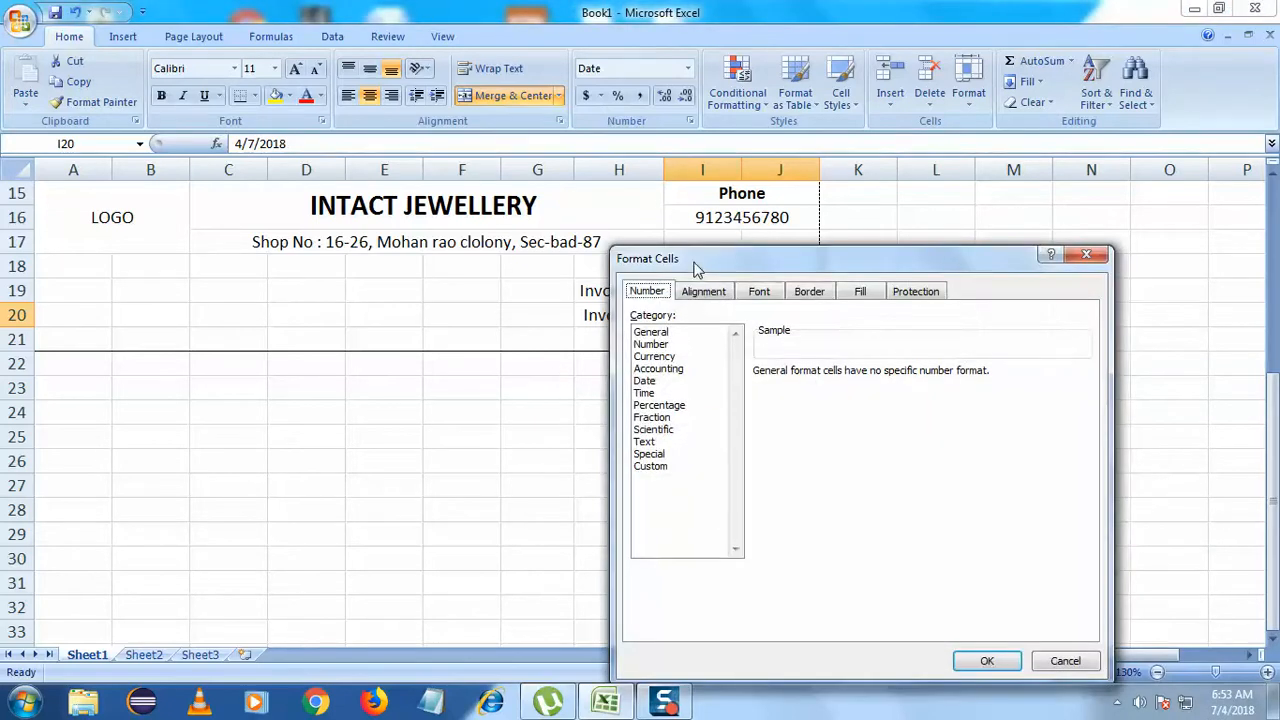
drag(694, 264, 631, 238)
click(608, 306)
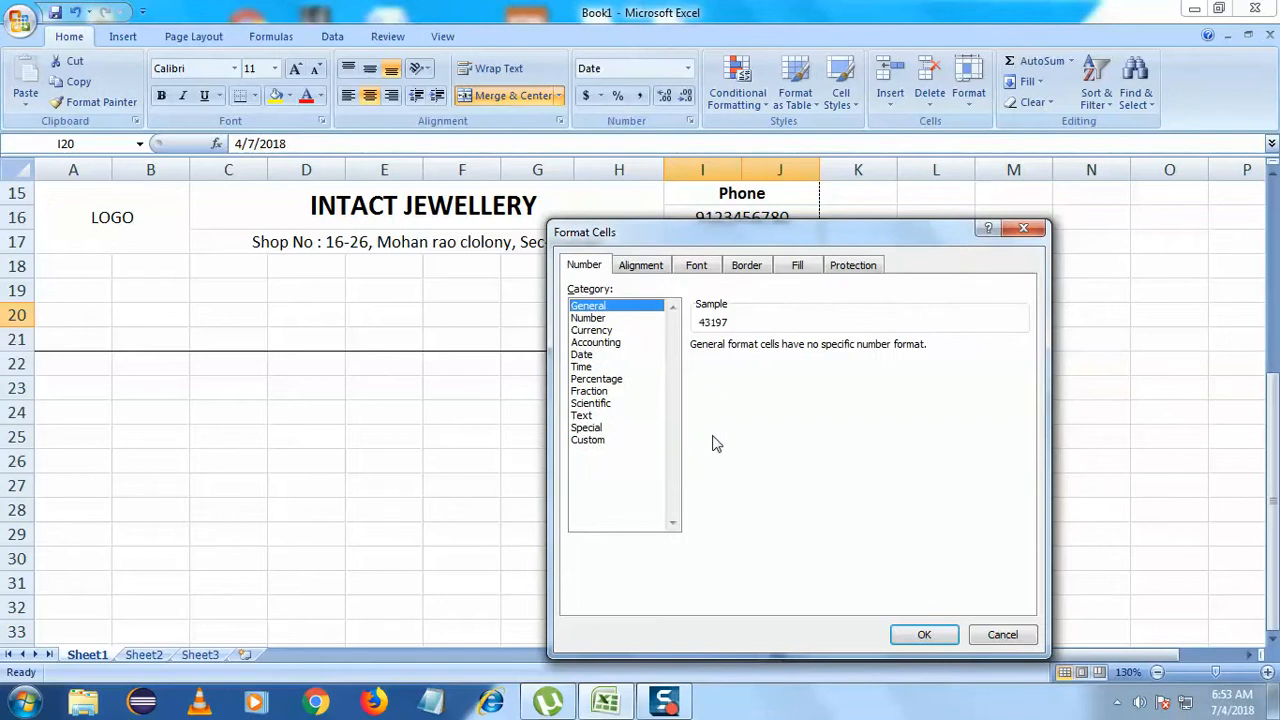
click(598, 441)
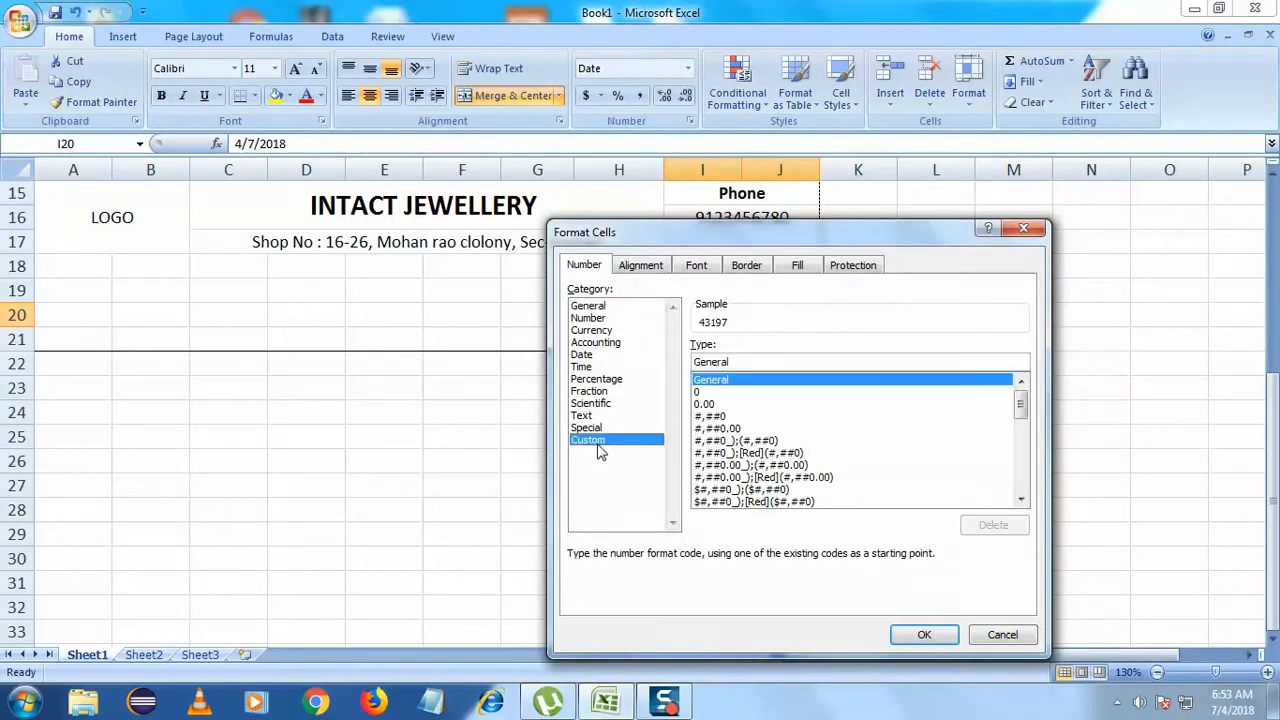
click(930, 634)
- Retype the invoice date as 4/07/2018 over the 43197 value
double_click(765, 314)
drag(791, 314, 671, 312)
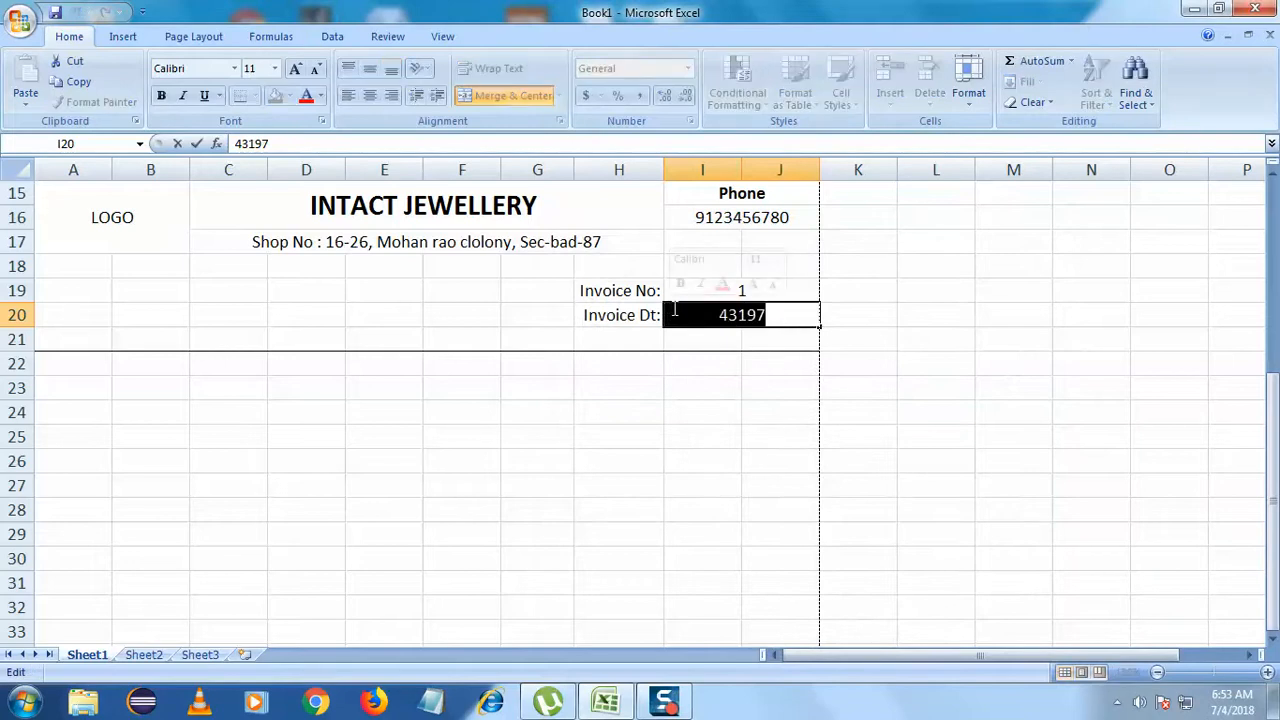
text(07/)
key(BackSpace)
key(BackSpace)
text(4/0)
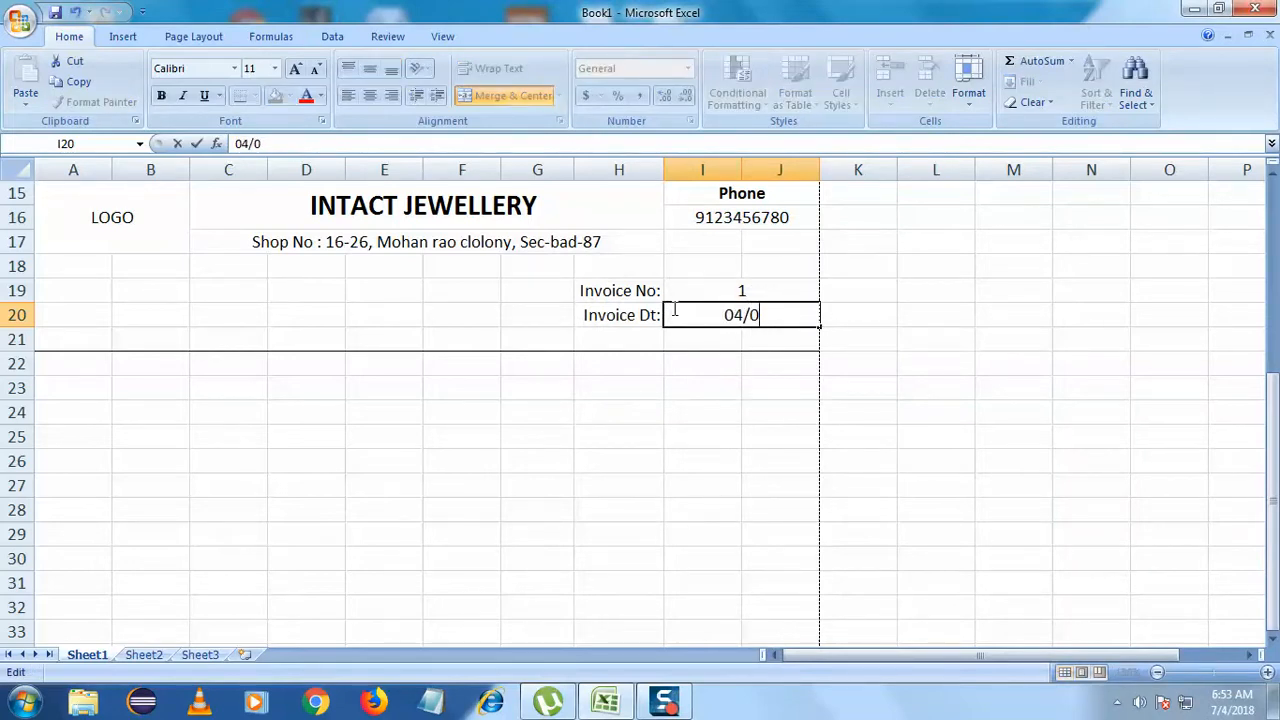
text(7/2018)
click(694, 380)
- Copy the date text from cell I20
click(731, 314)
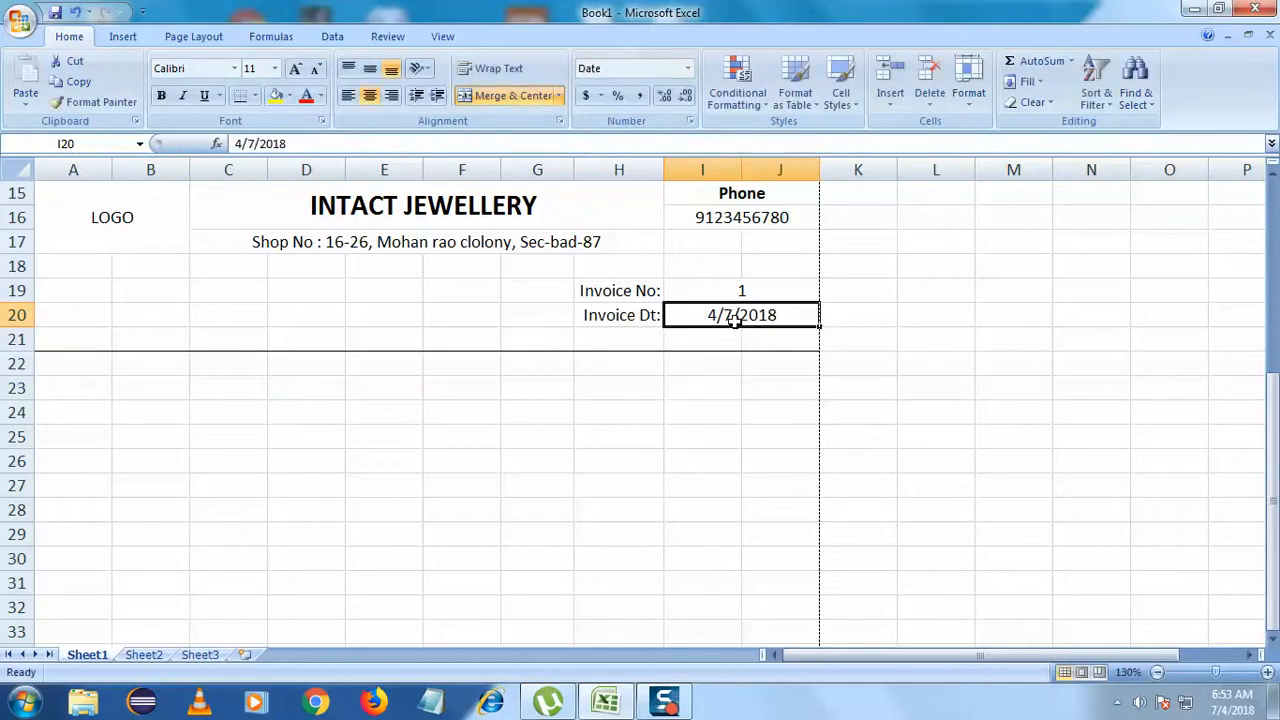
double_click(787, 315)
drag(787, 315, 696, 306)
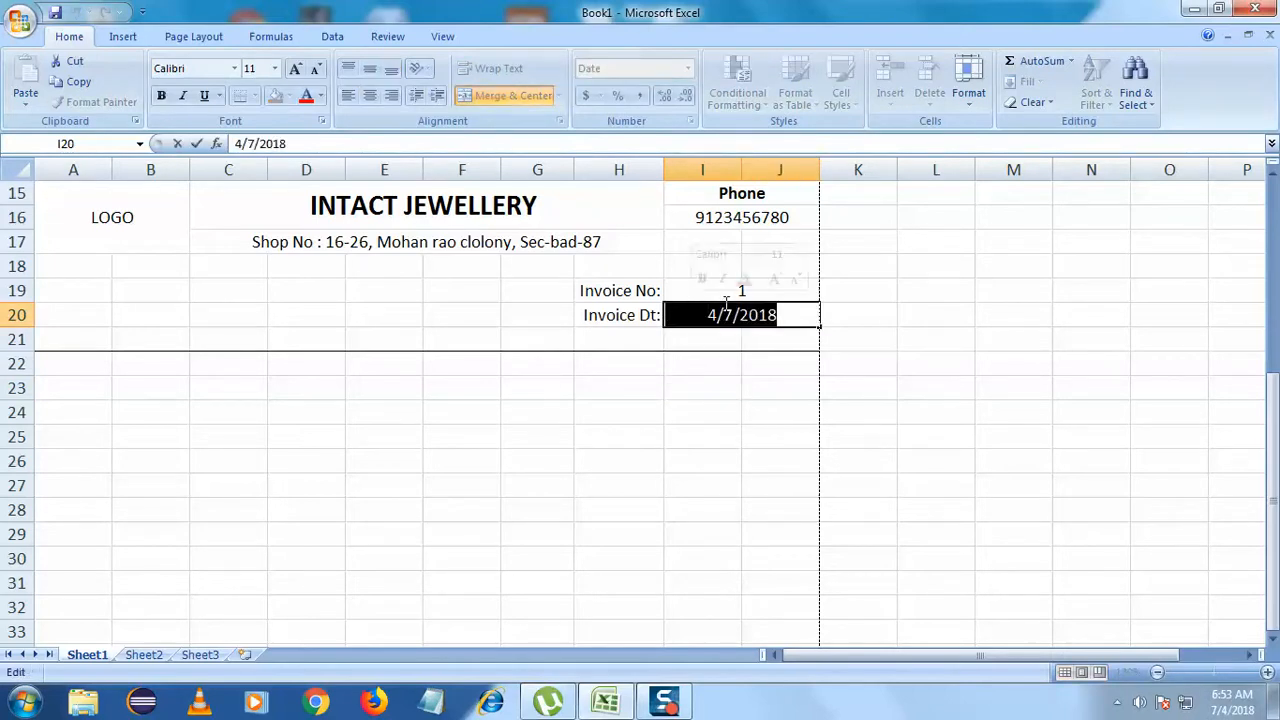
right_click(750, 318)
click(769, 343)
click(749, 315)
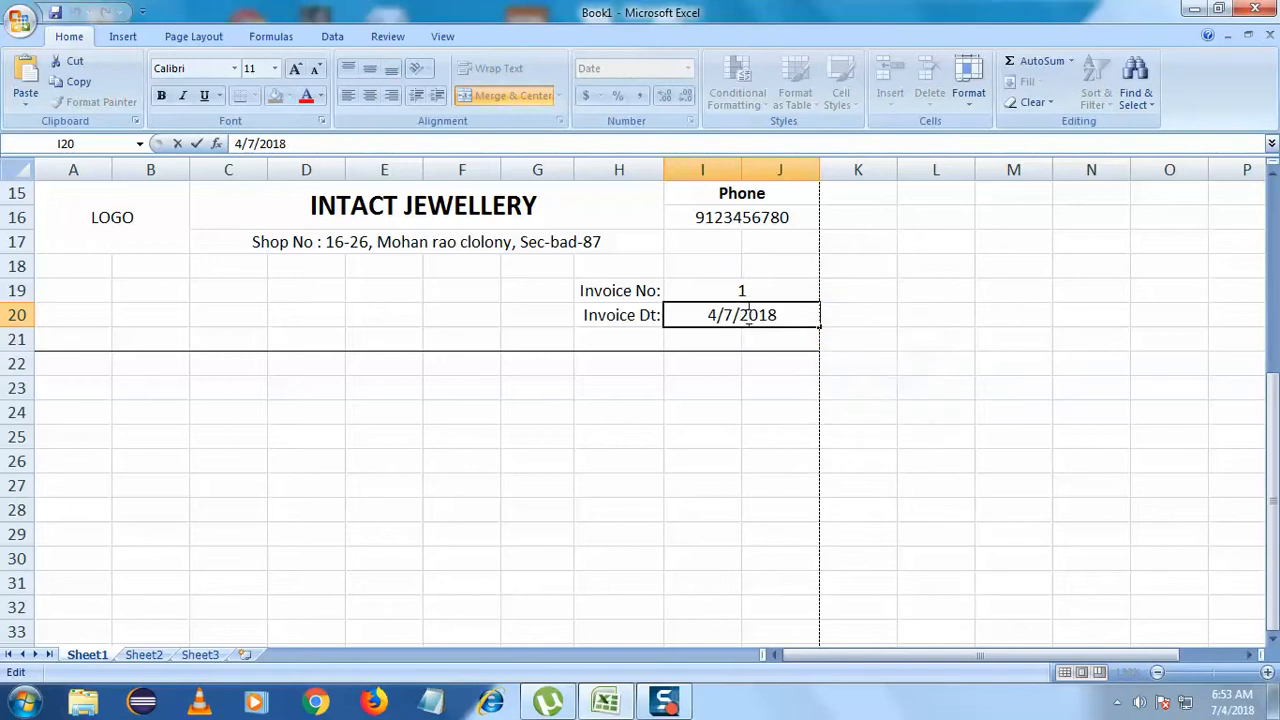
- Bring up the full Format Cells dialog for I20 instead of the font-only version
right_click(783, 322)
click(822, 392)
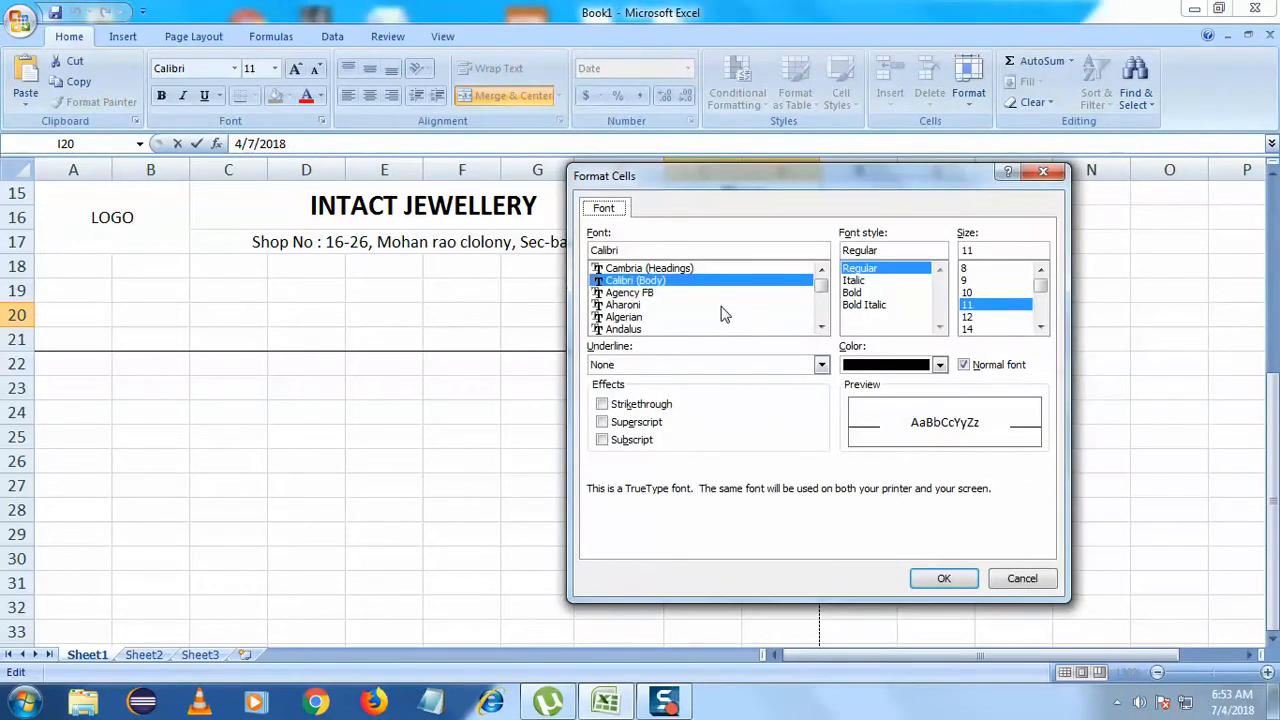
click(1016, 579)
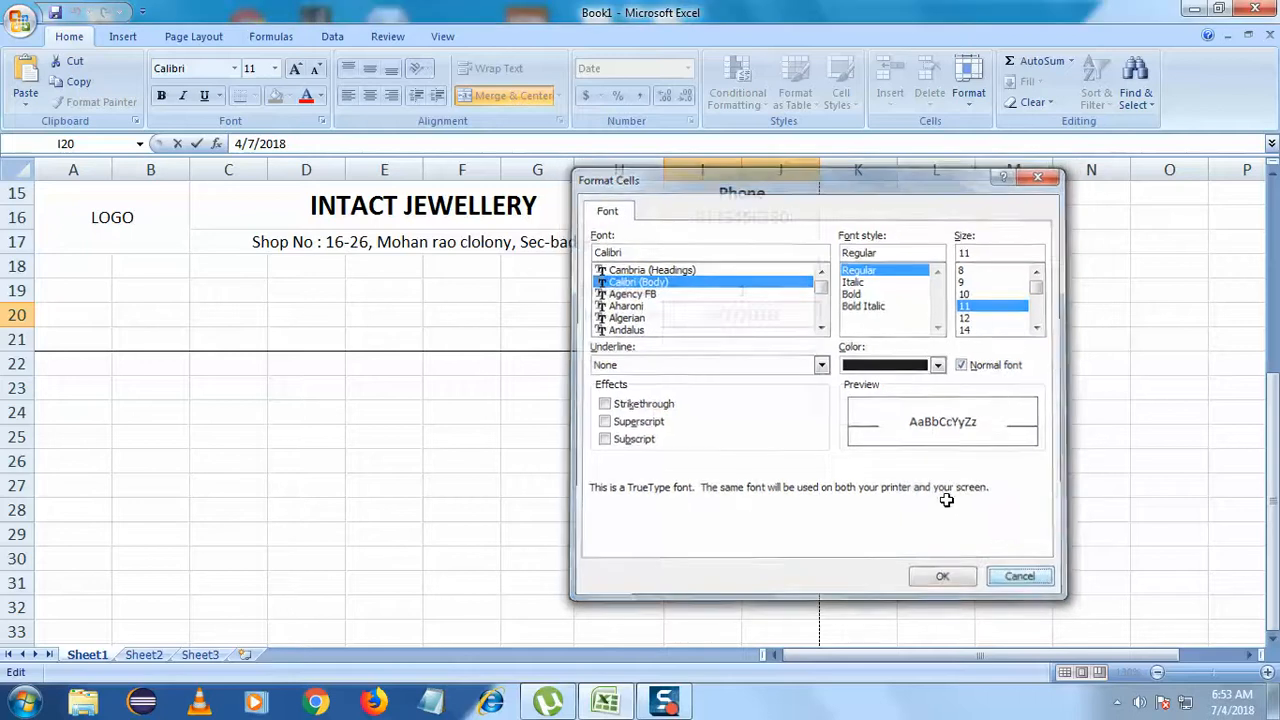
click(765, 363)
right_click(758, 317)
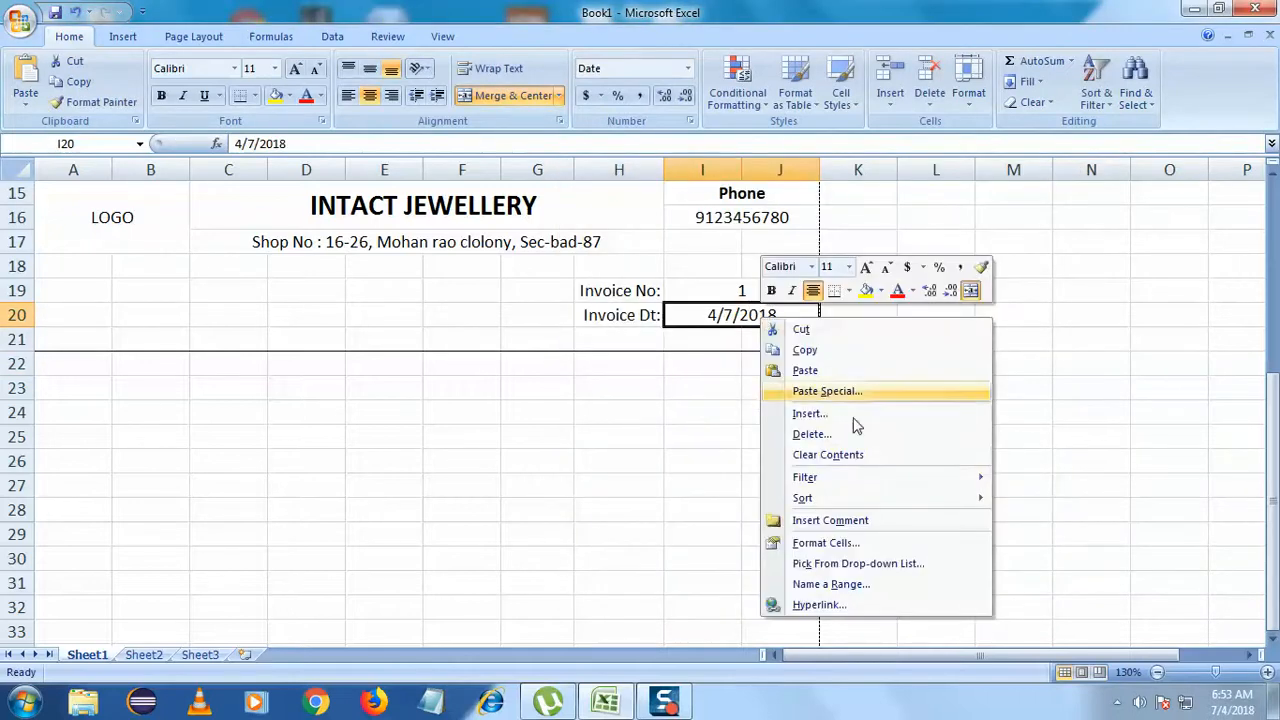
click(857, 543)
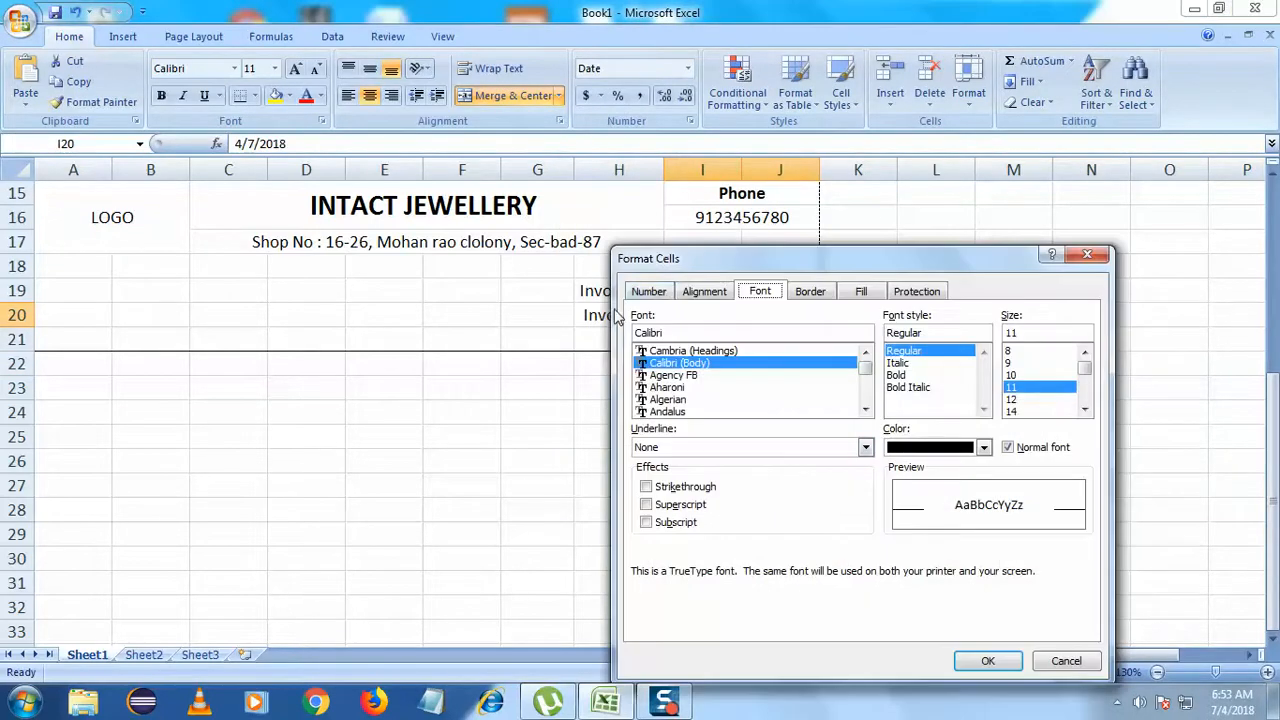
- Apply the Text number format to the invoice date cell I20
click(662, 291)
drag(731, 262, 571, 194)
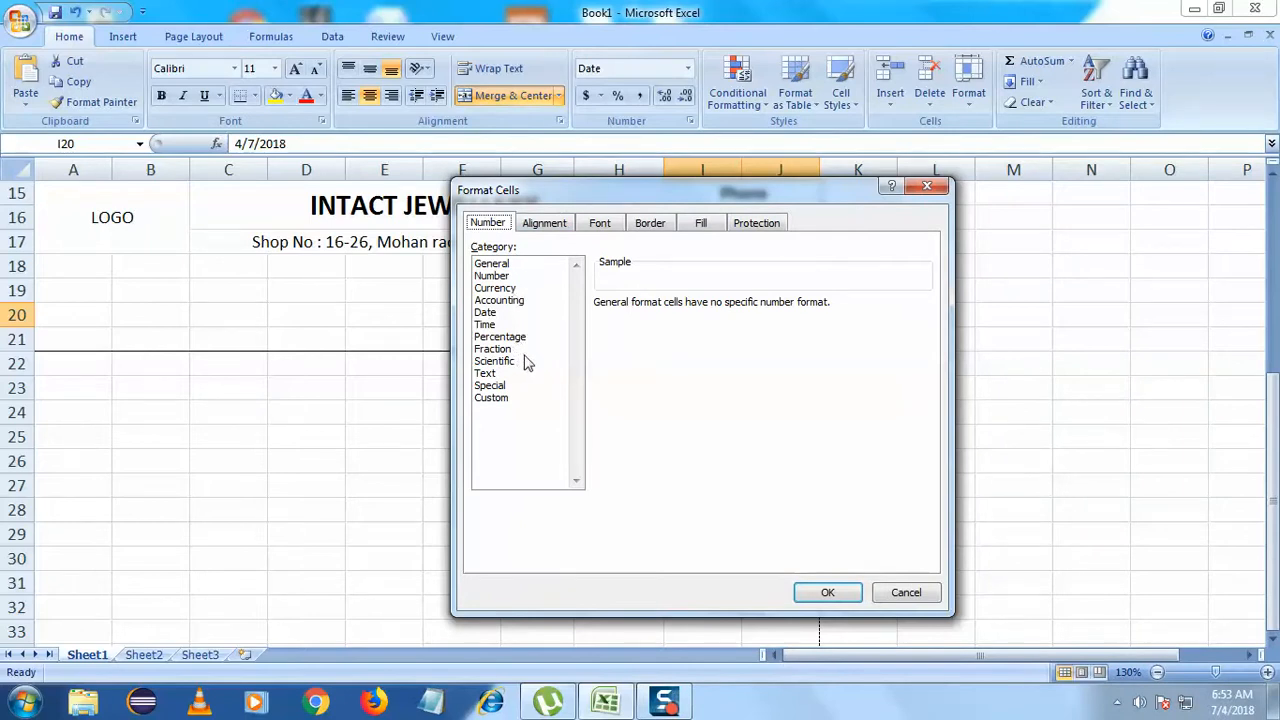
click(492, 385)
click(486, 373)
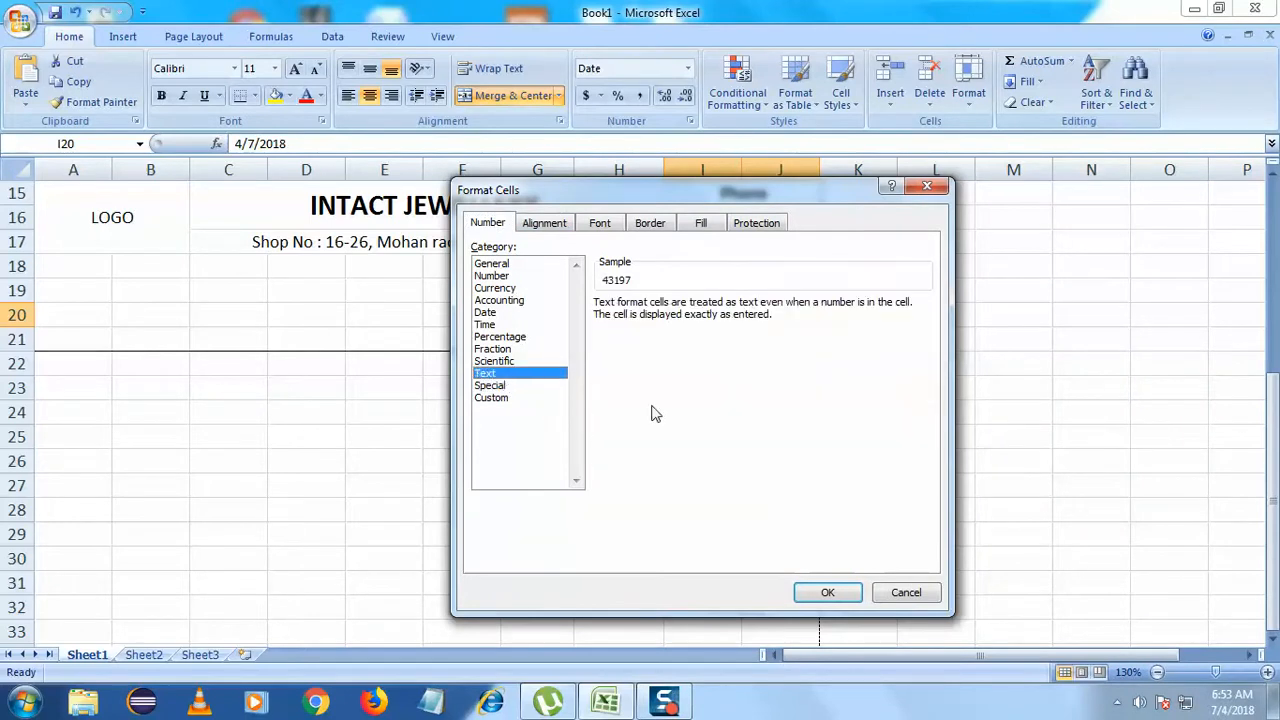
click(822, 592)
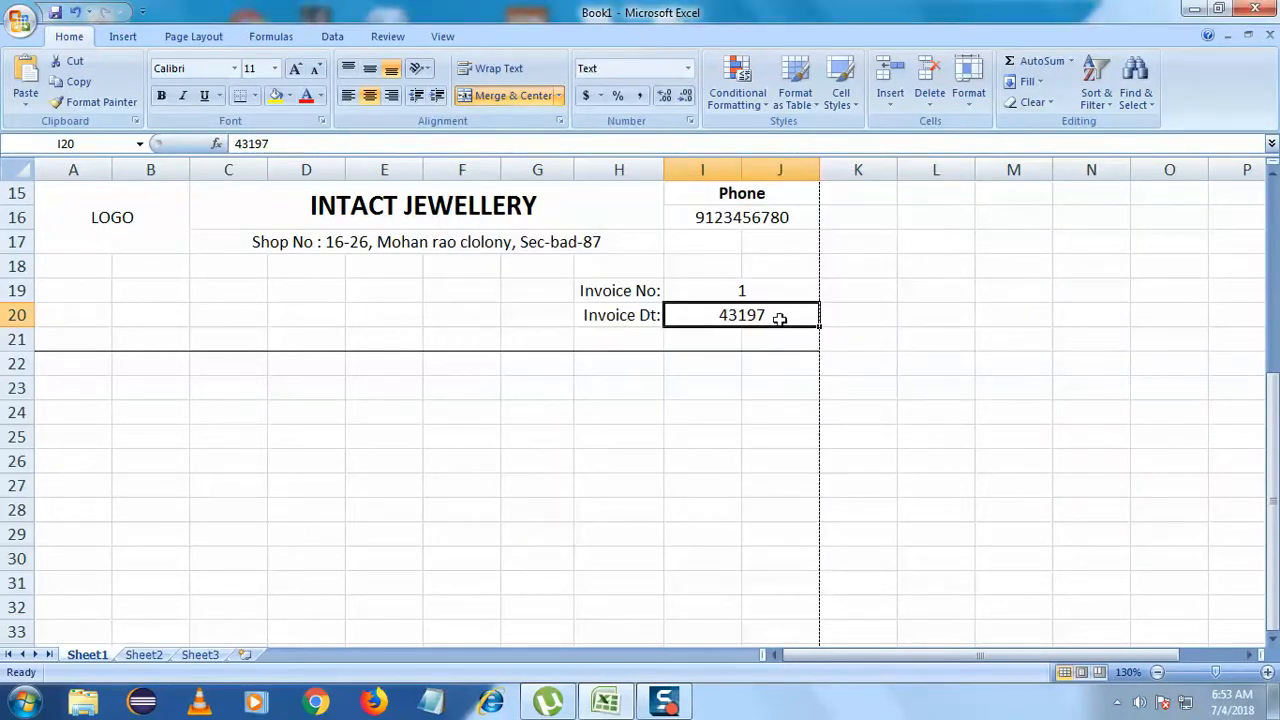
- Edit the I20 entry so it reads 04/07/2017
double_click(723, 316)
text(0)
click(729, 463)
double_click(737, 314)
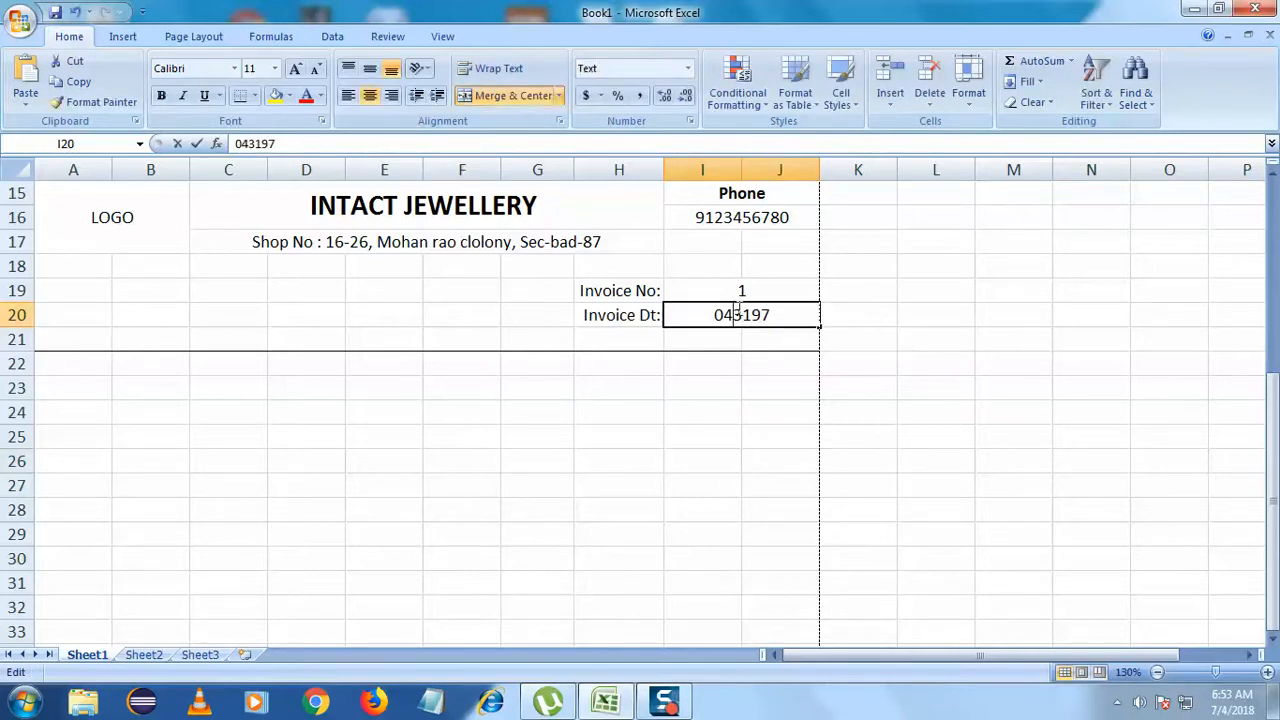
text(/)
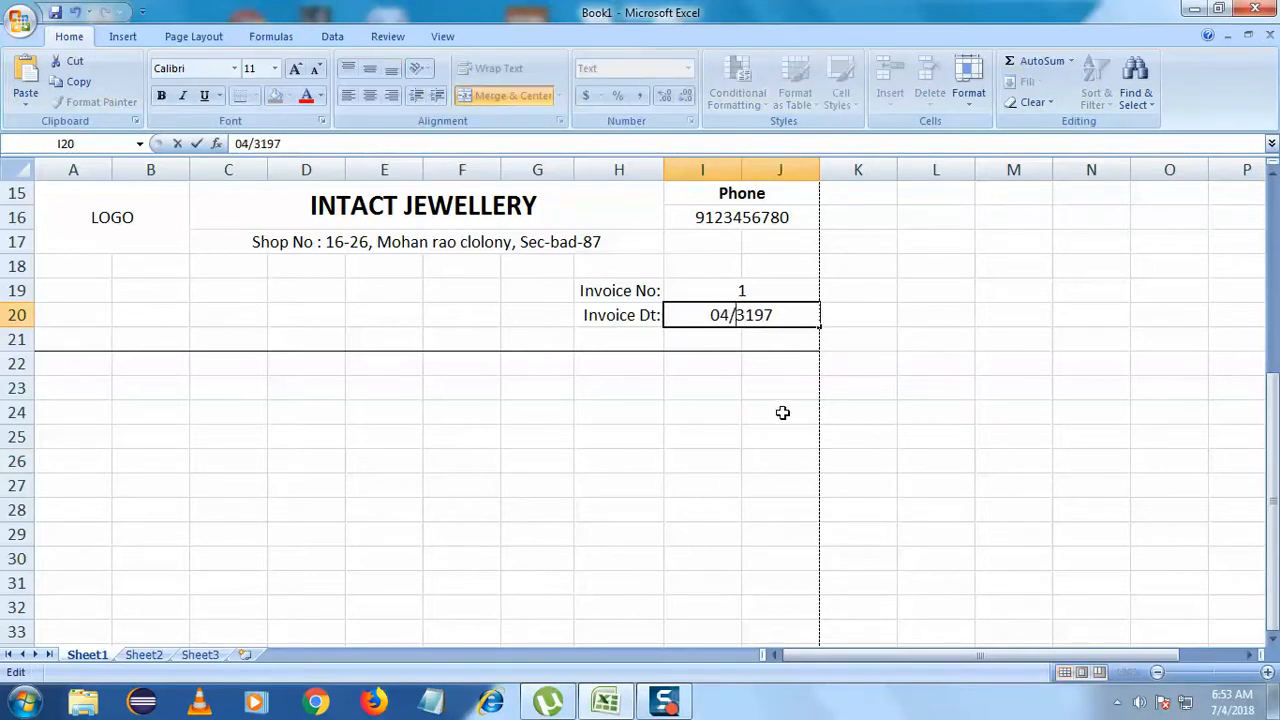
key(Right)
key(BackSpace)
key(BackSpace)
key(BackSpace)
key(BackSpace)
key(BackSpace)
text(/07/2017)
click(783, 412)
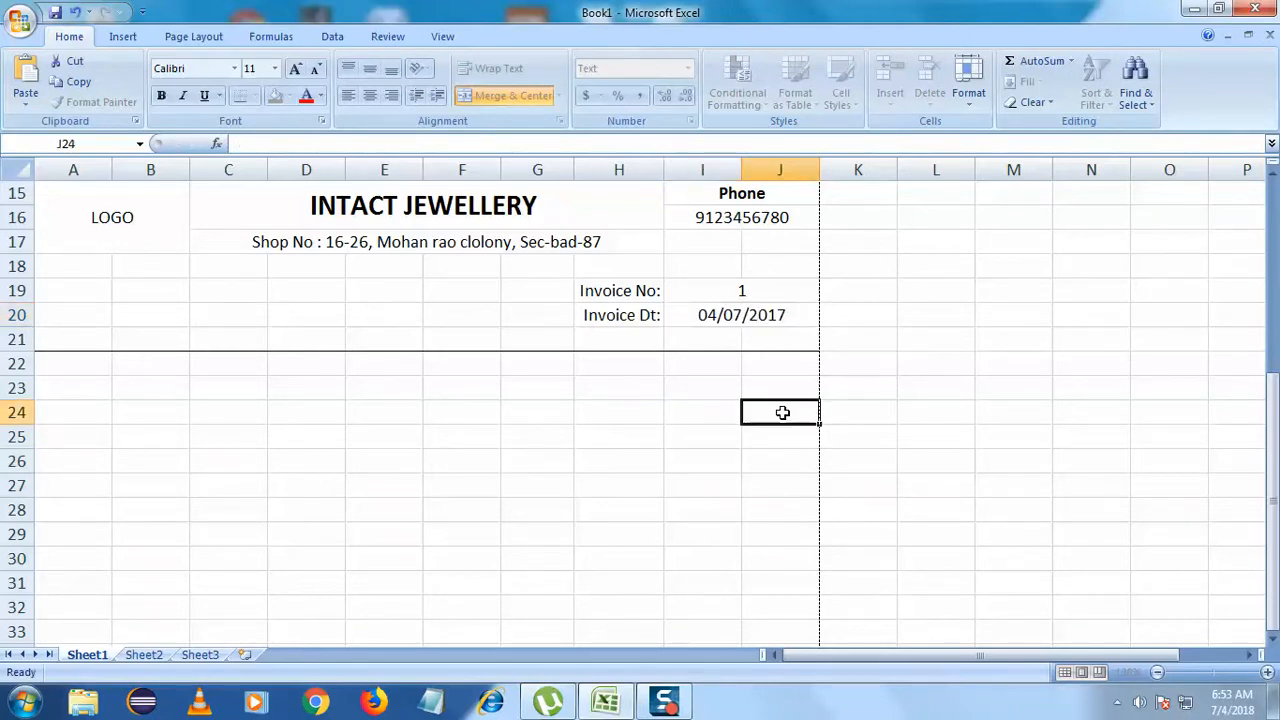
click(750, 290)
- Correct the invoice date's year so it reads 04/07/2018
right_click(752, 289)
click(726, 263)
click(724, 289)
right_click(724, 289)
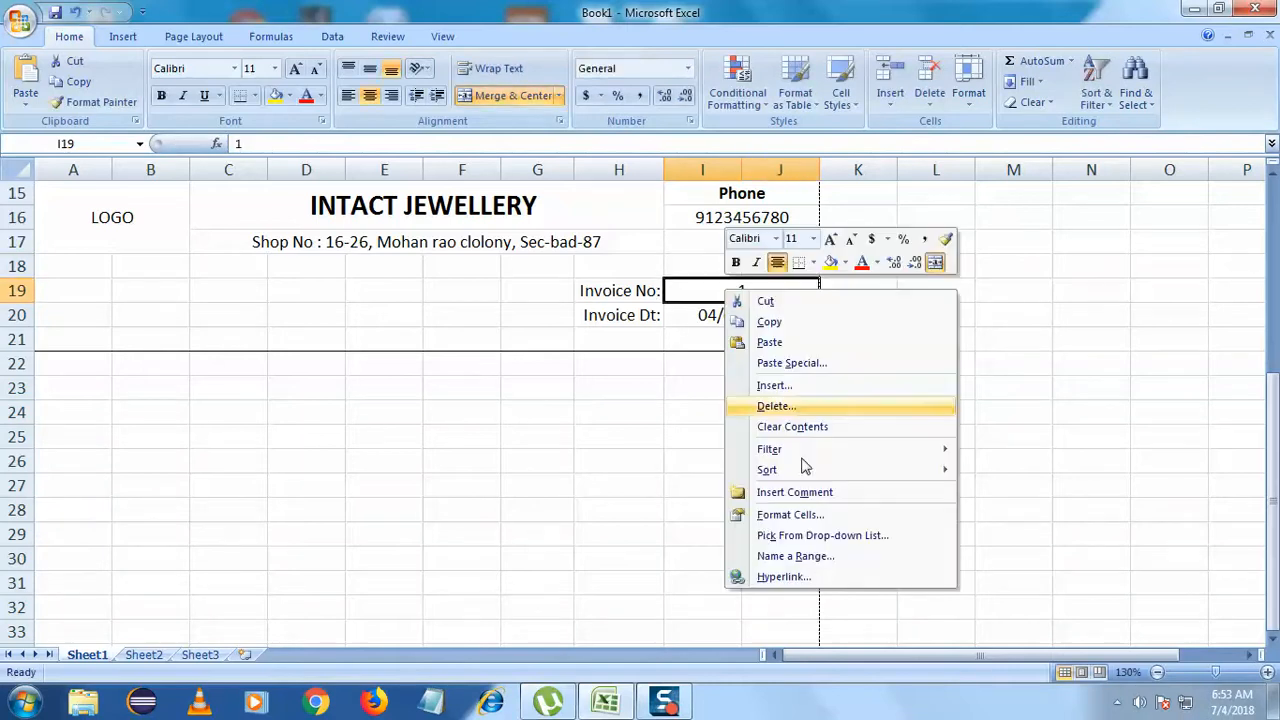
key(Escape)
double_click(810, 318)
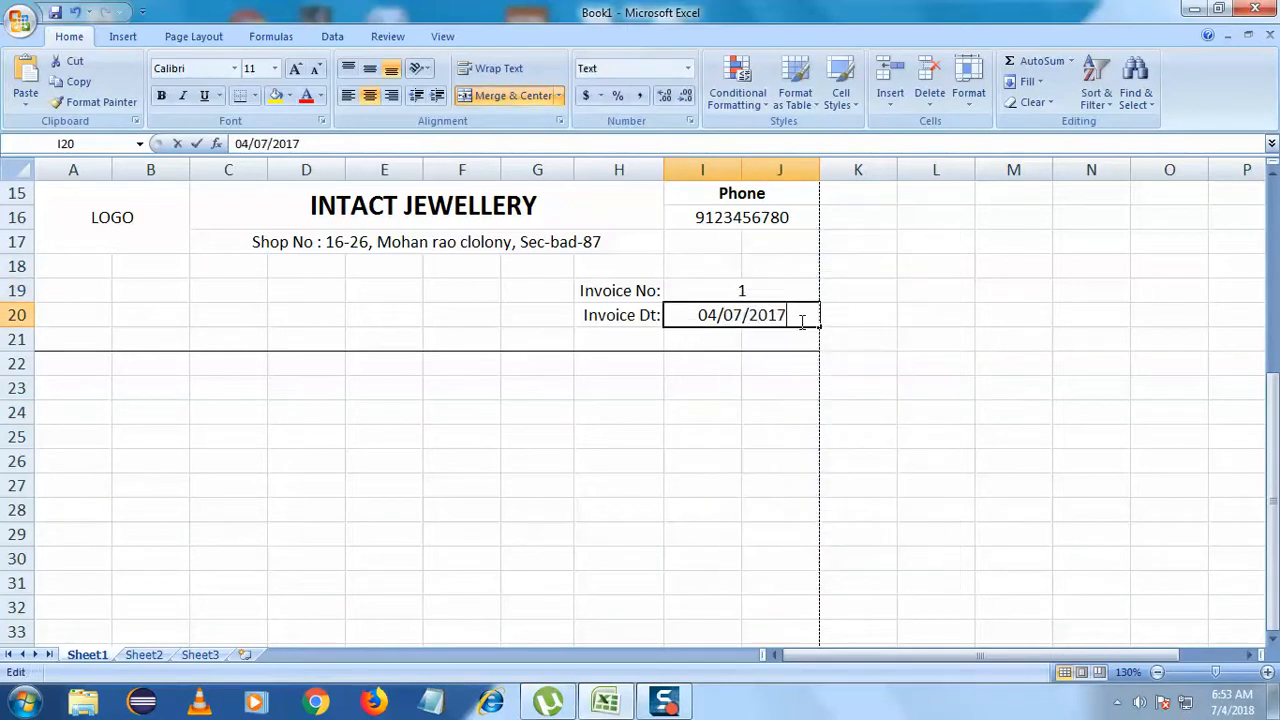
key(BackSpace)
text(8)
click(768, 385)
- Format the invoice number cell I19 as Text
click(766, 289)
right_click(768, 291)
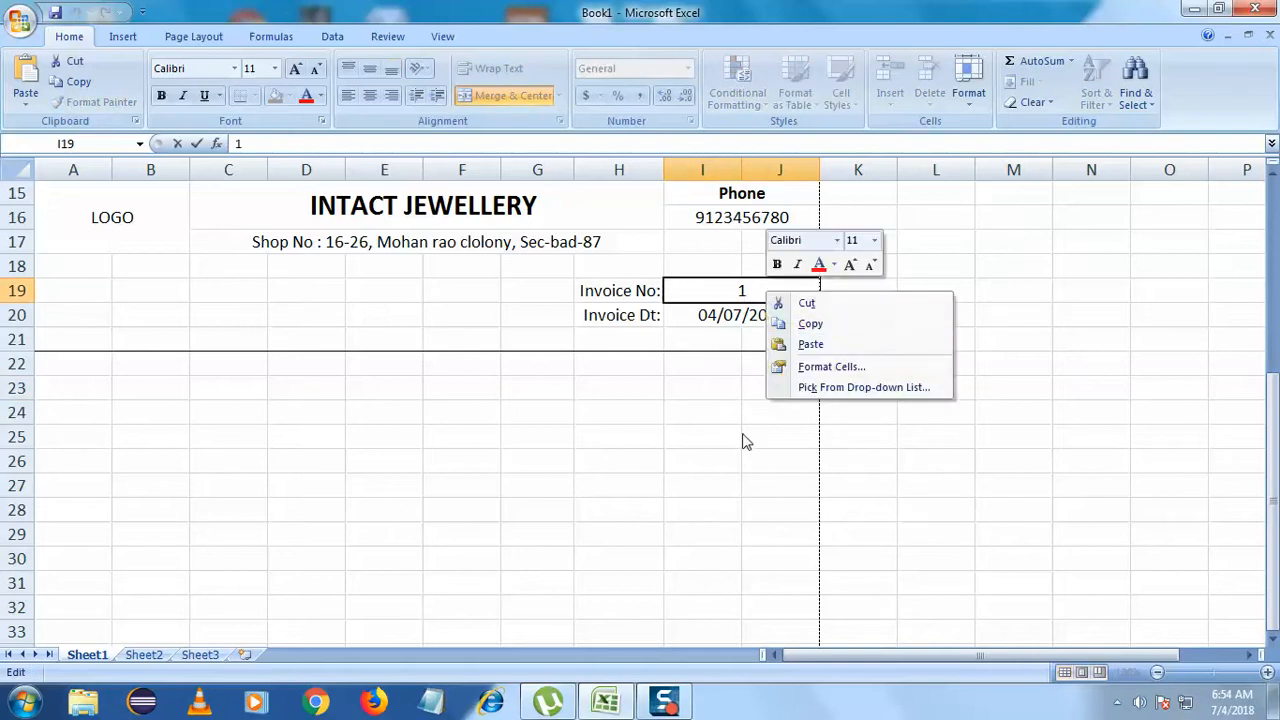
key(Escape)
click(708, 392)
right_click(713, 297)
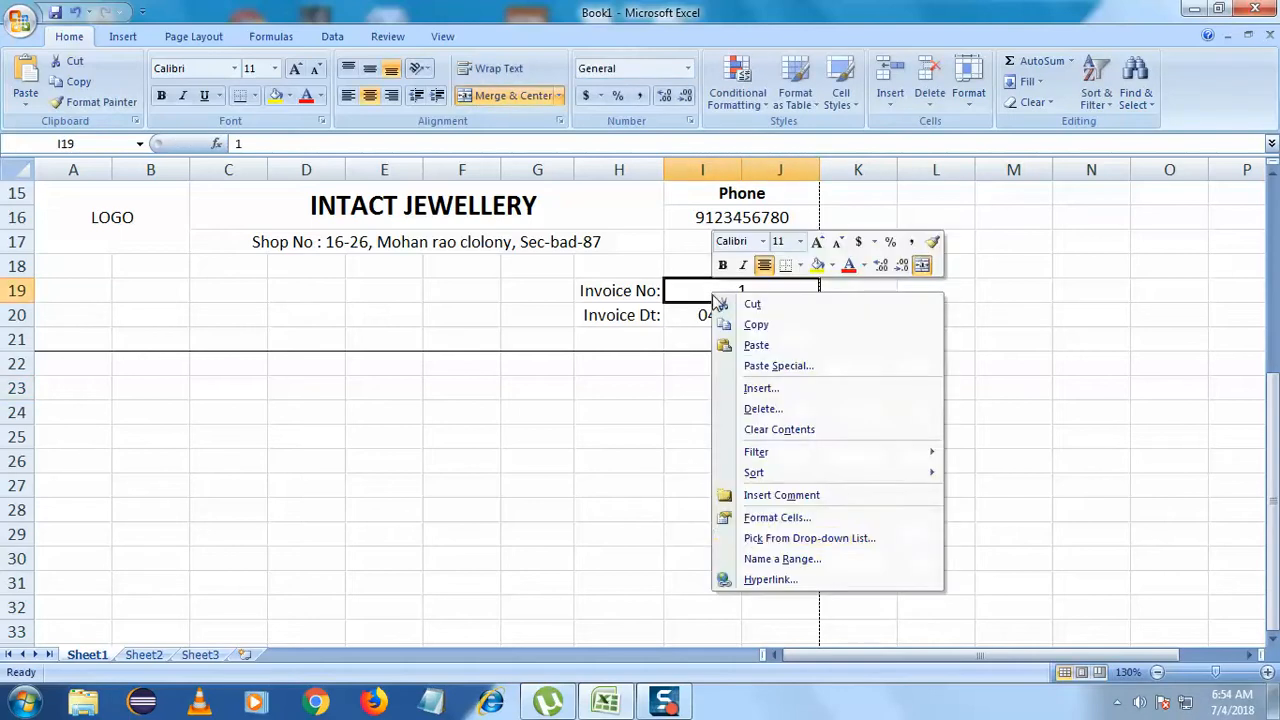
click(772, 517)
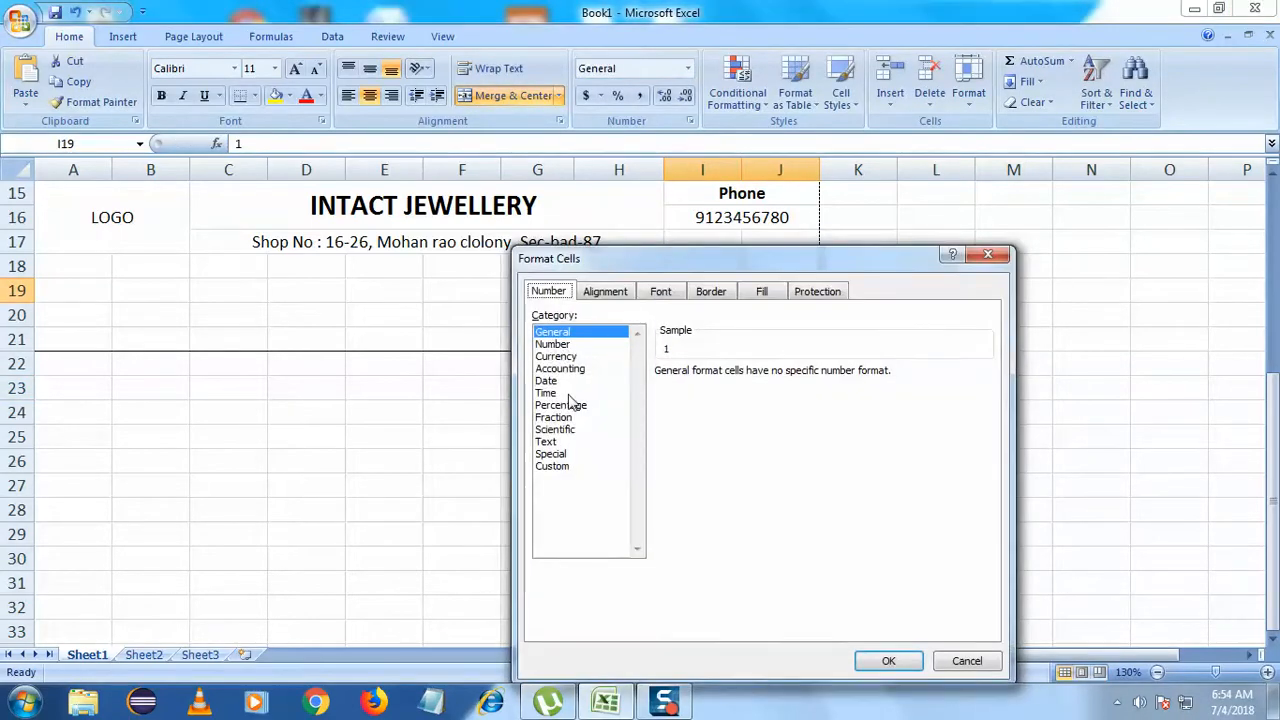
click(548, 441)
click(888, 660)
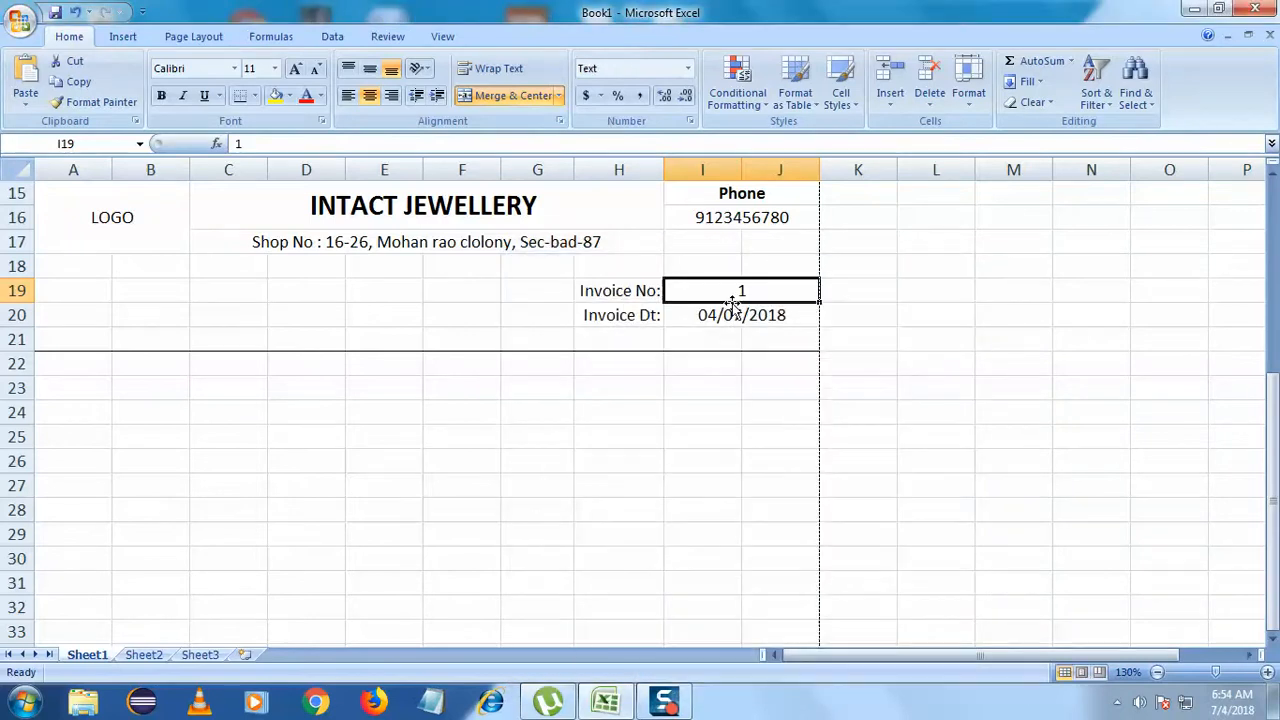
- Add 00 before the 1 so the invoice number reads 001
double_click(734, 289)
text(00)
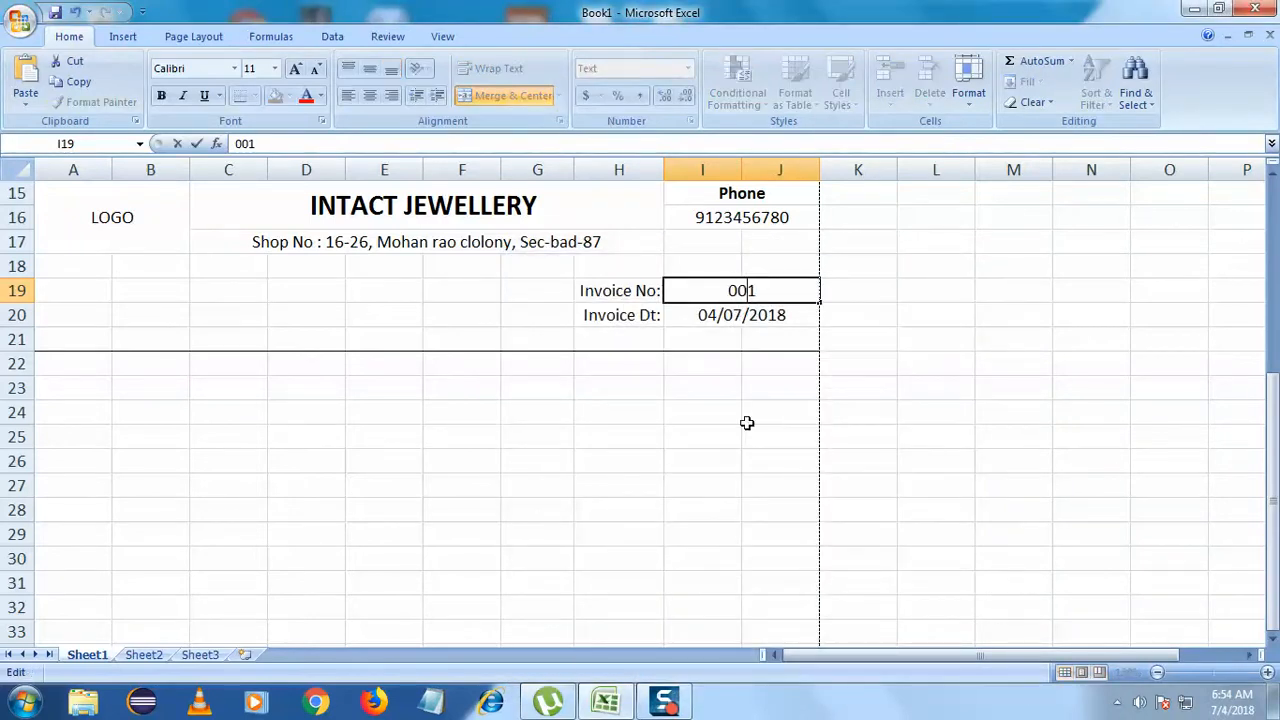
click(596, 452)
click(741, 297)
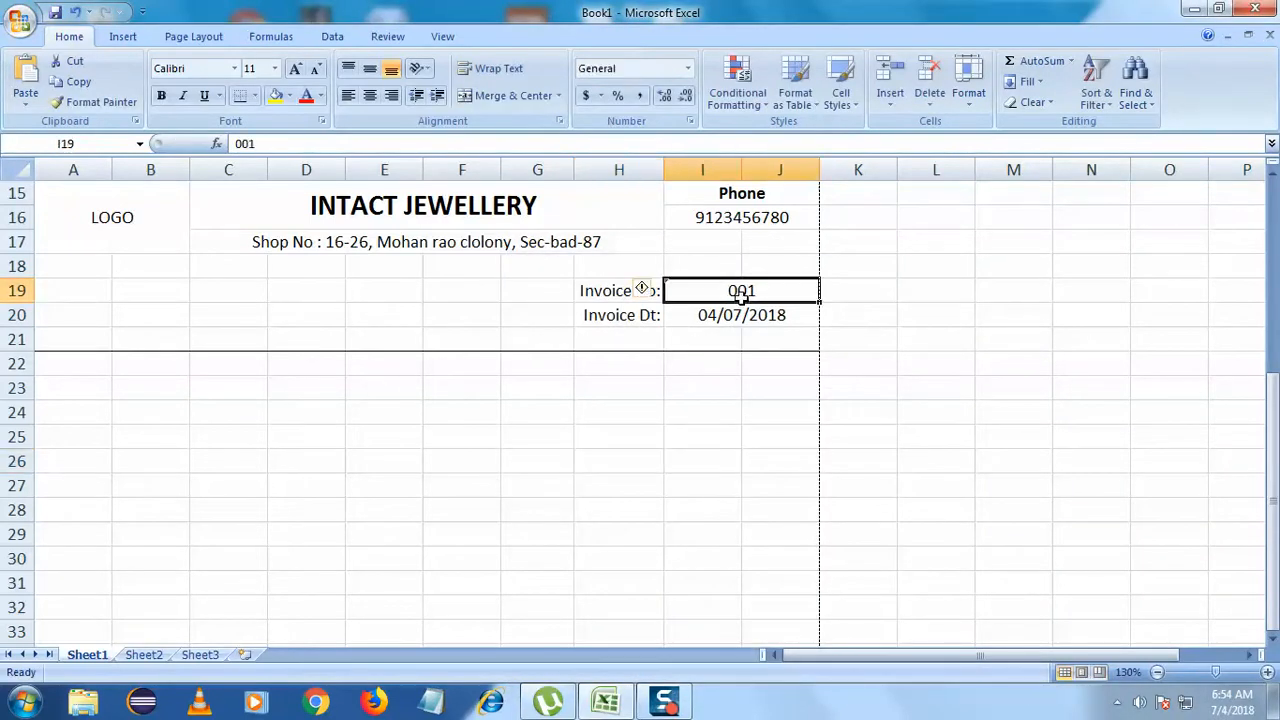
click(703, 385)
click(703, 334)
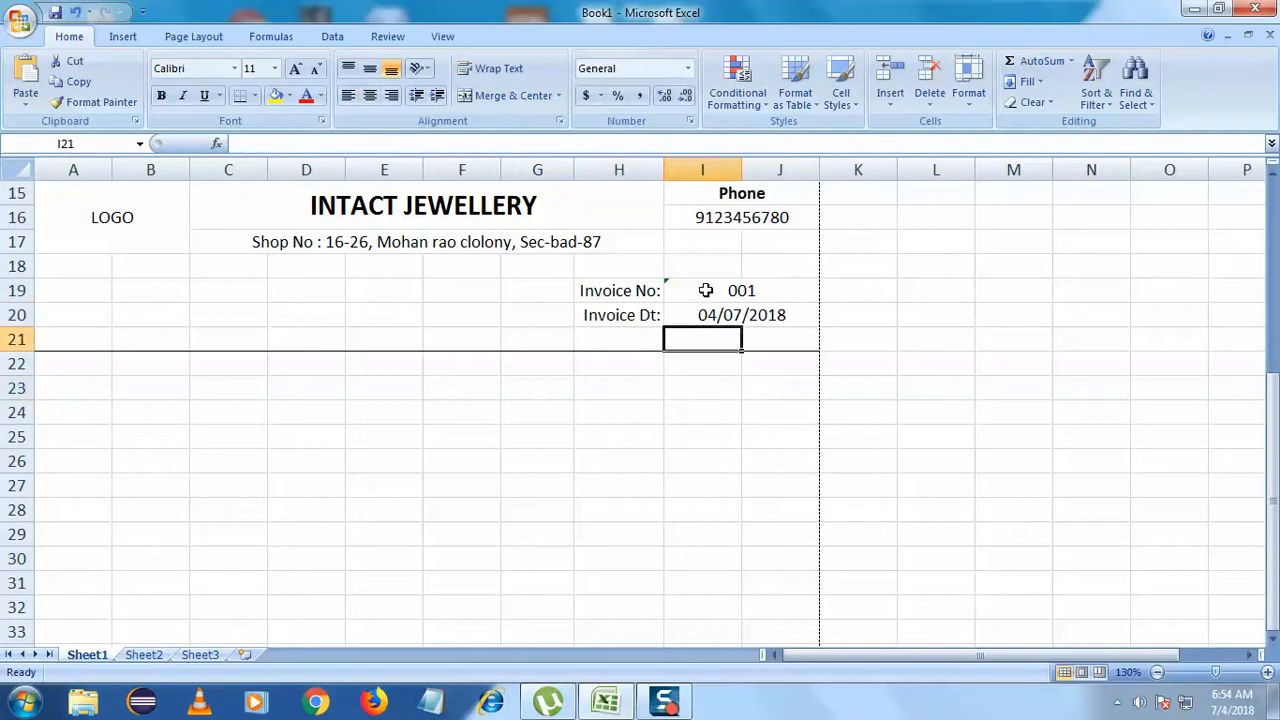
click(705, 290)
click(707, 316)
click(426, 385)
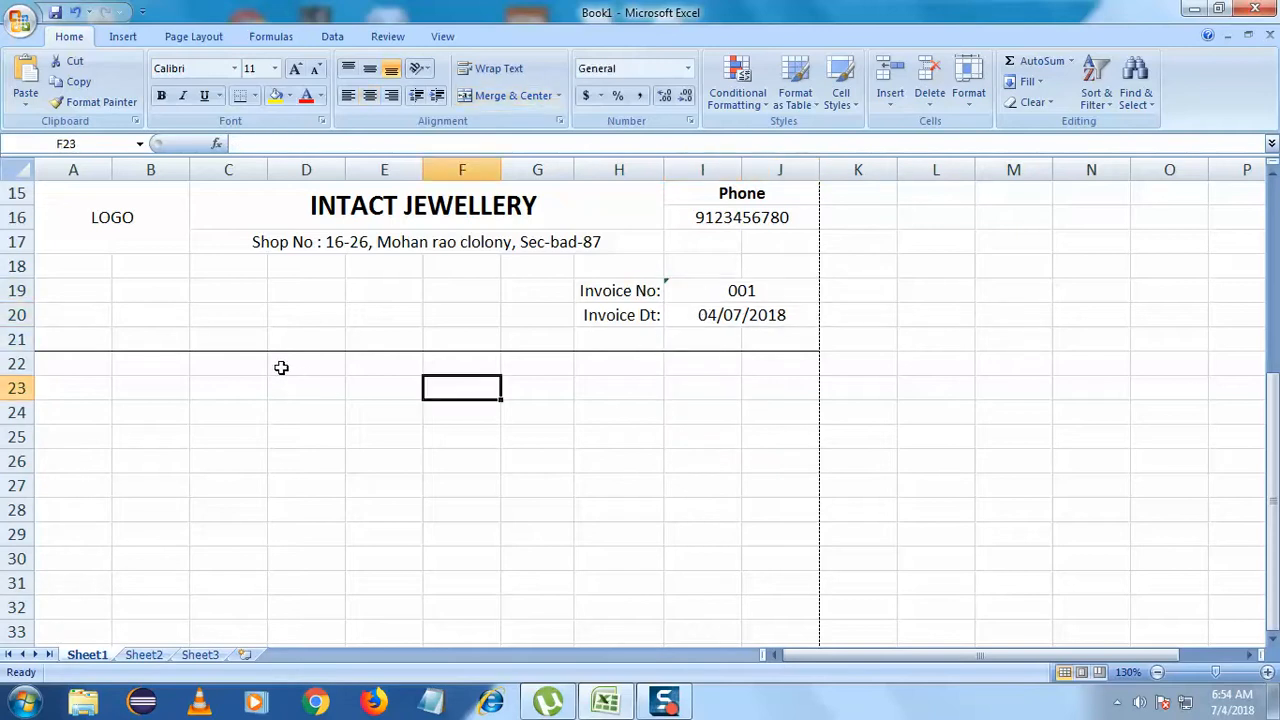
- Enter the label To, in cell A18
click(51, 269)
double_click(51, 269)
text(To,)
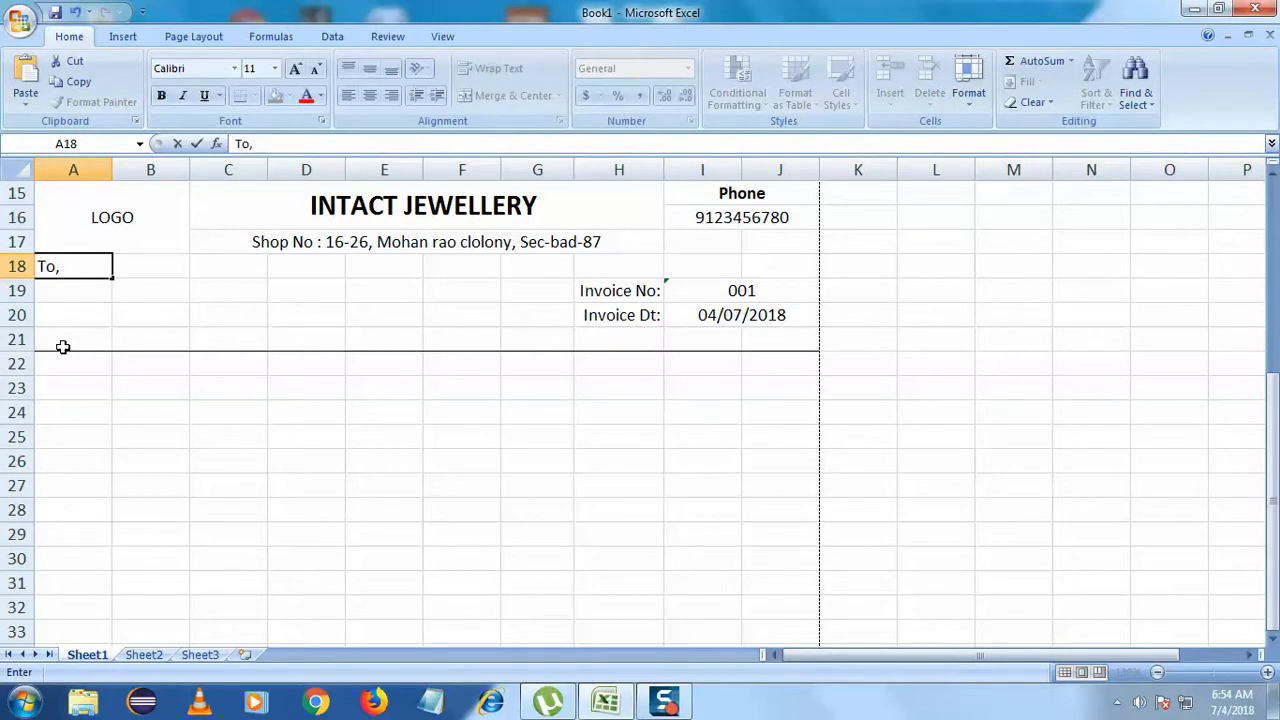
click(62, 346)
- Merge A19:D19 and type Jain Jewellers in it
click(69, 291)
drag(63, 289, 291, 294)
click(503, 93)
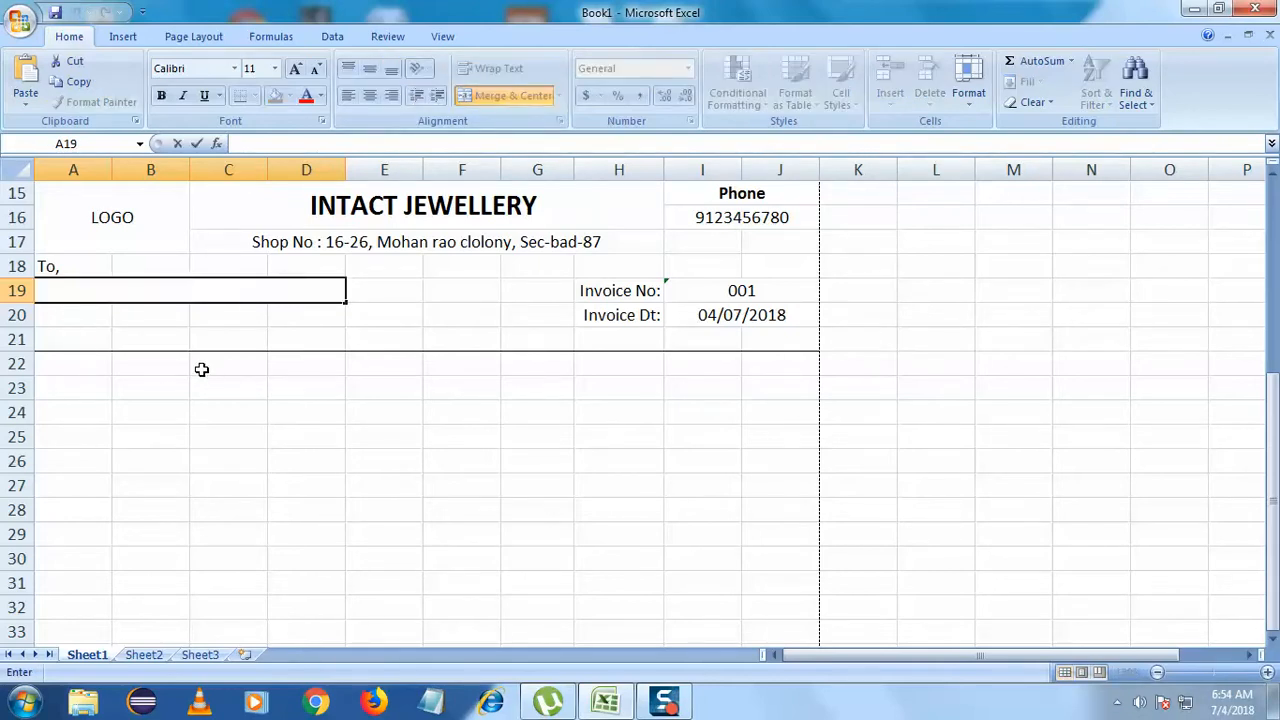
text(Jain Jewell)
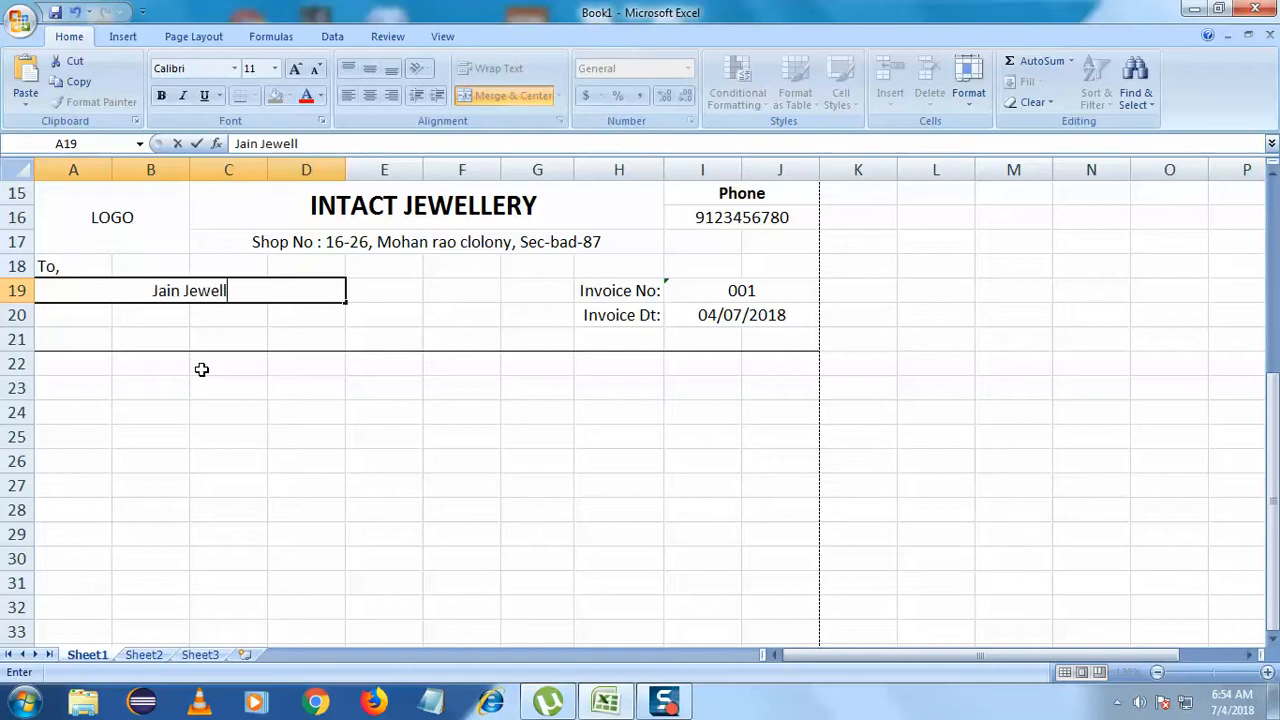
text(ers)
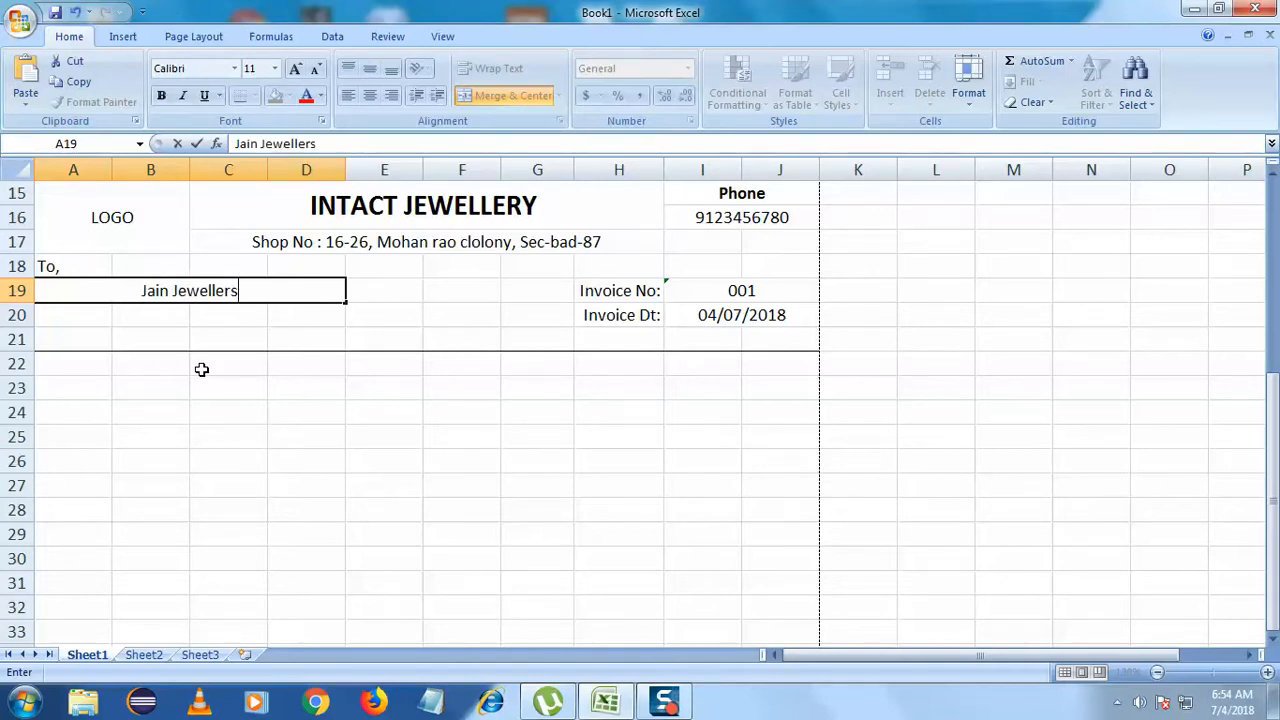
click(192, 372)
- Extend the customer name to Jain Jewellers Pot Market, capitalising Pot
click(218, 308)
click(225, 292)
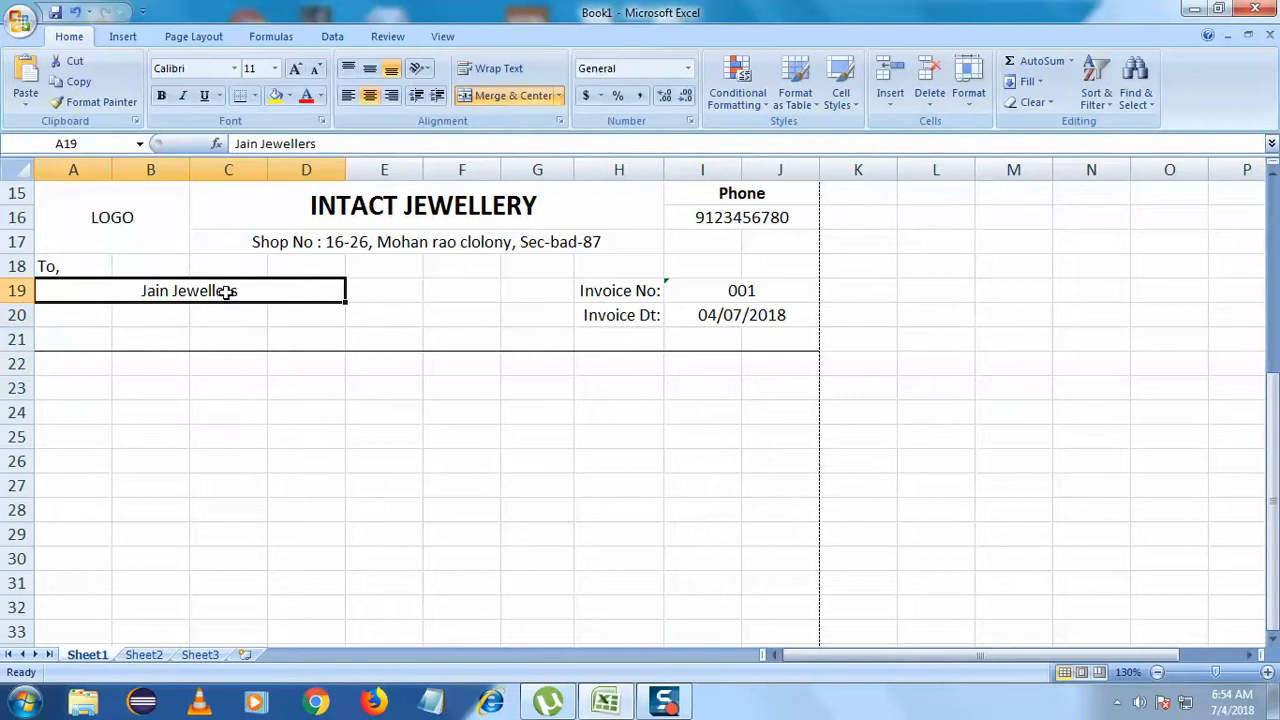
double_click(263, 290)
drag(263, 290, 143, 290)
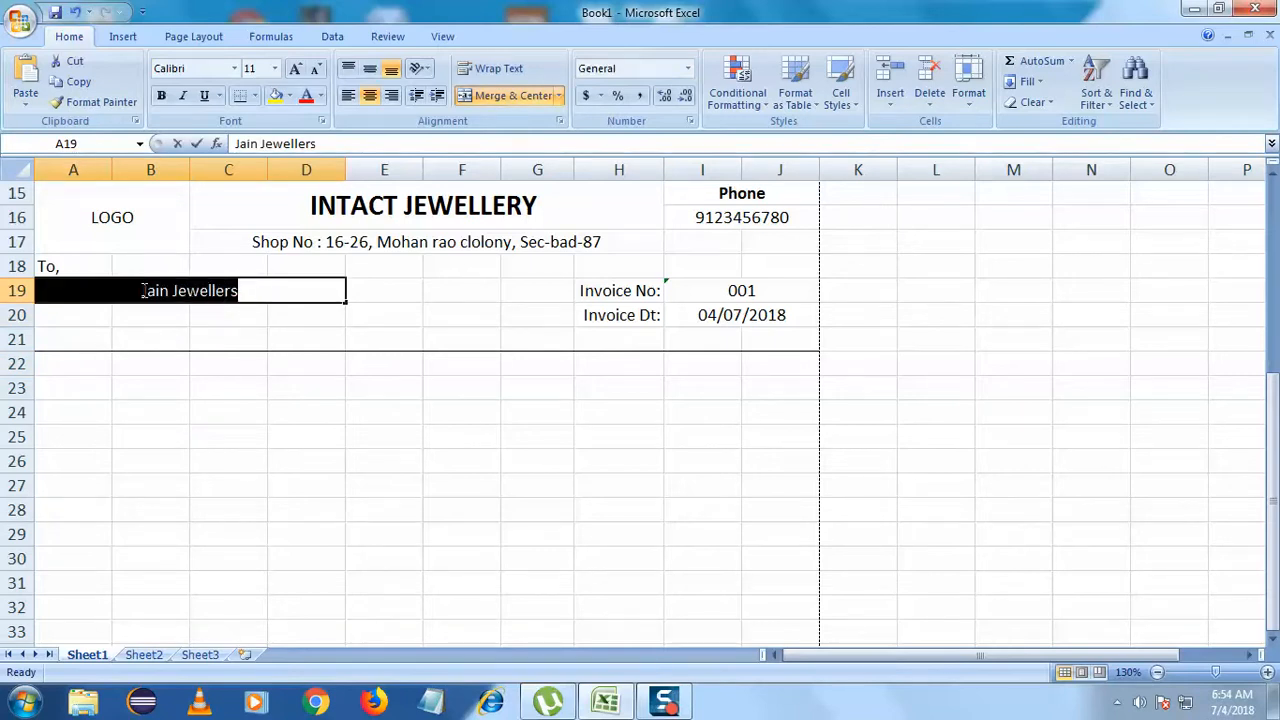
click(262, 291)
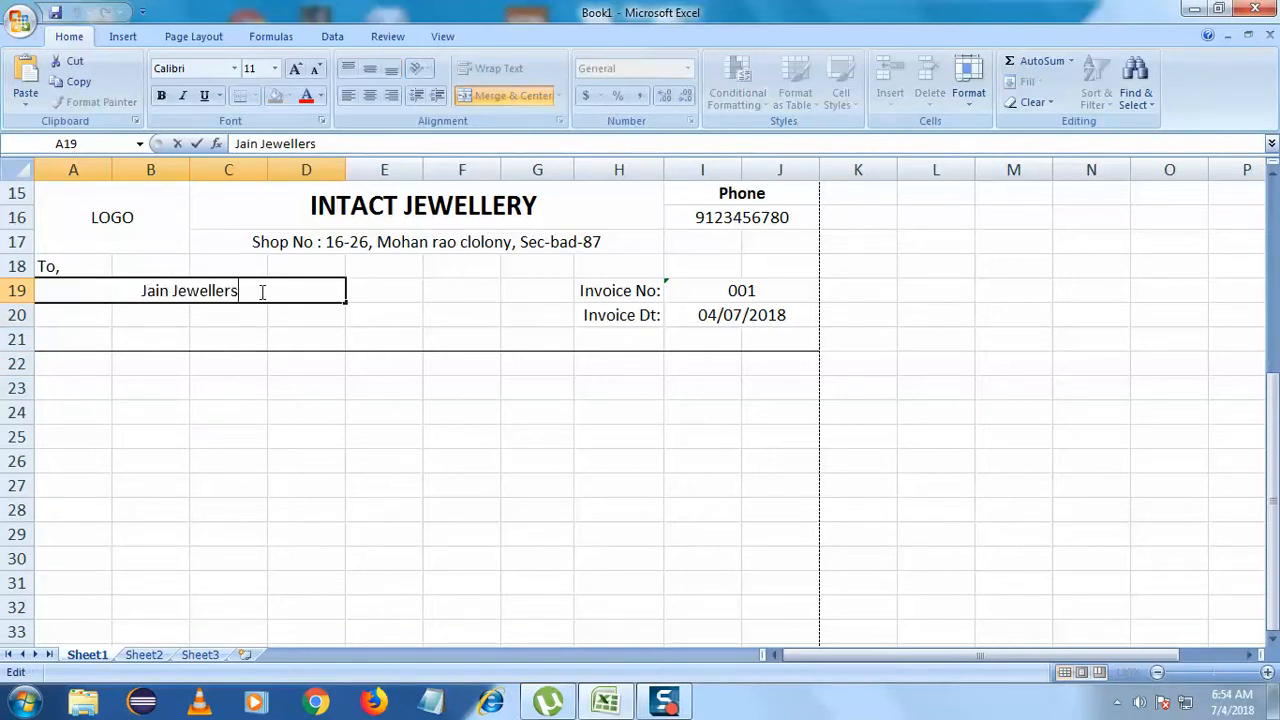
text(pot)
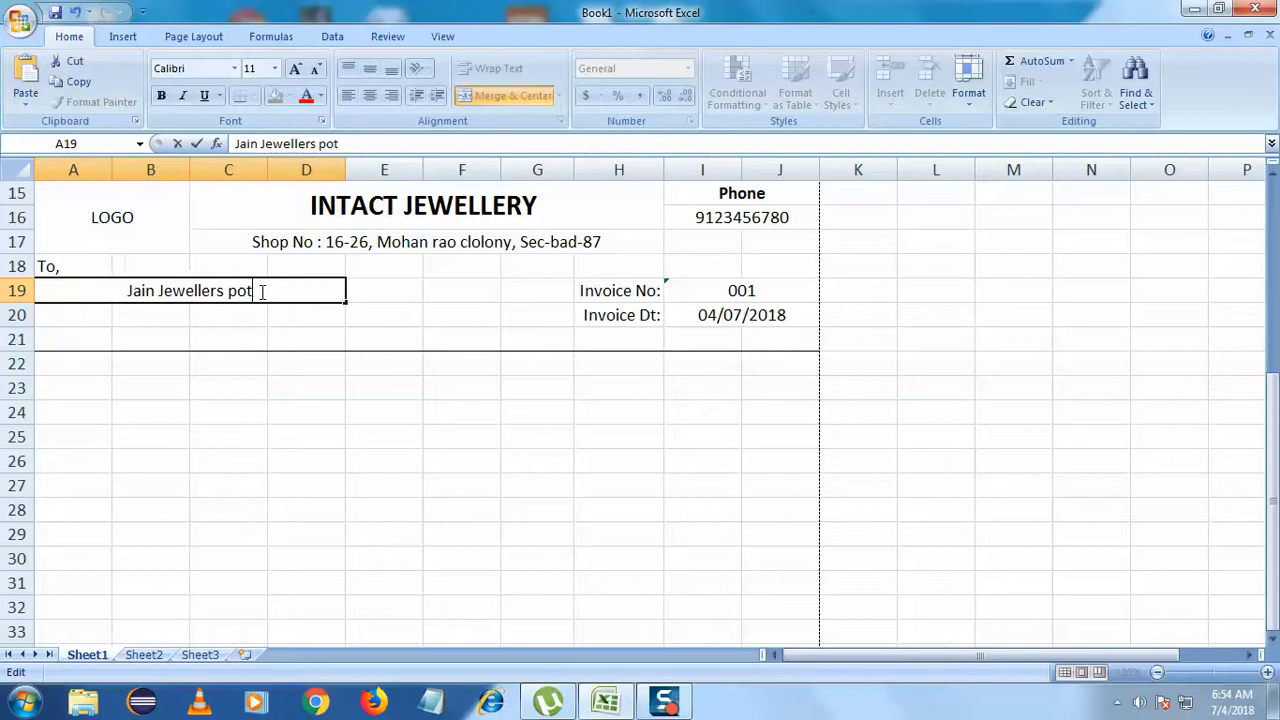
text( Market)
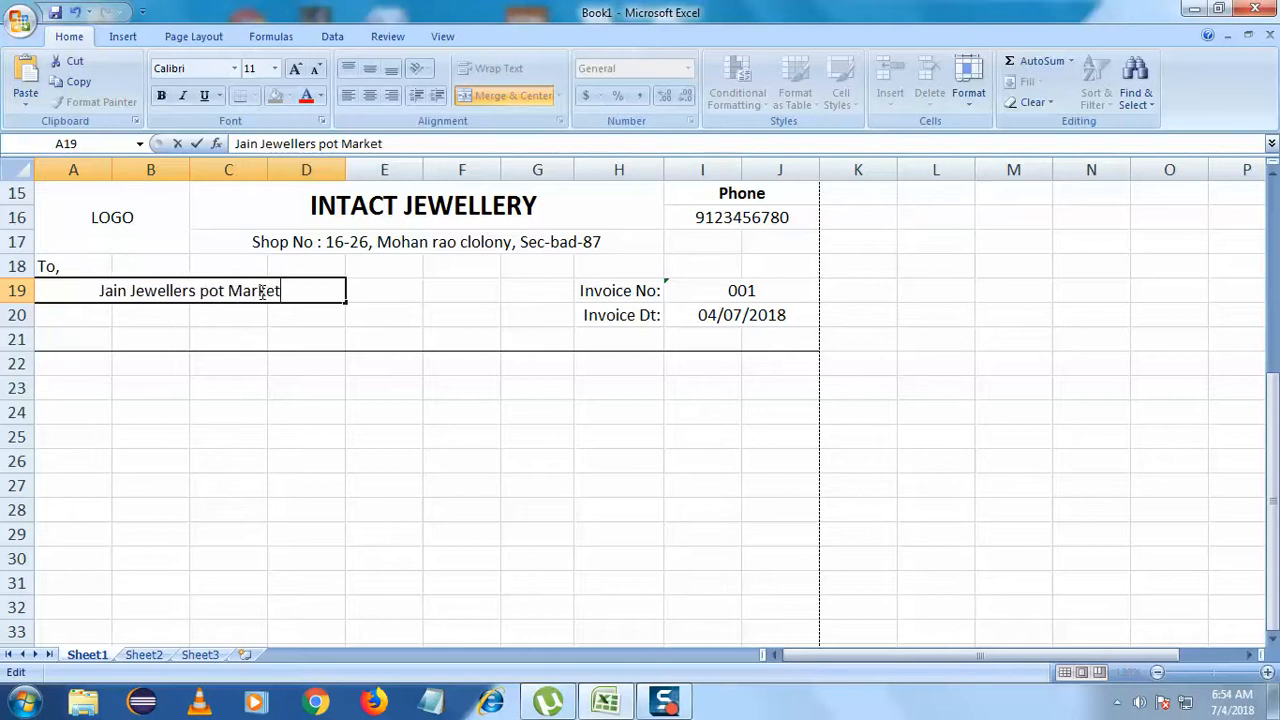
click(212, 395)
double_click(206, 290)
key(BackSpace)
text(P)
- Make the customer name bold and left-aligned
drag(298, 290, 40, 290)
click(161, 95)
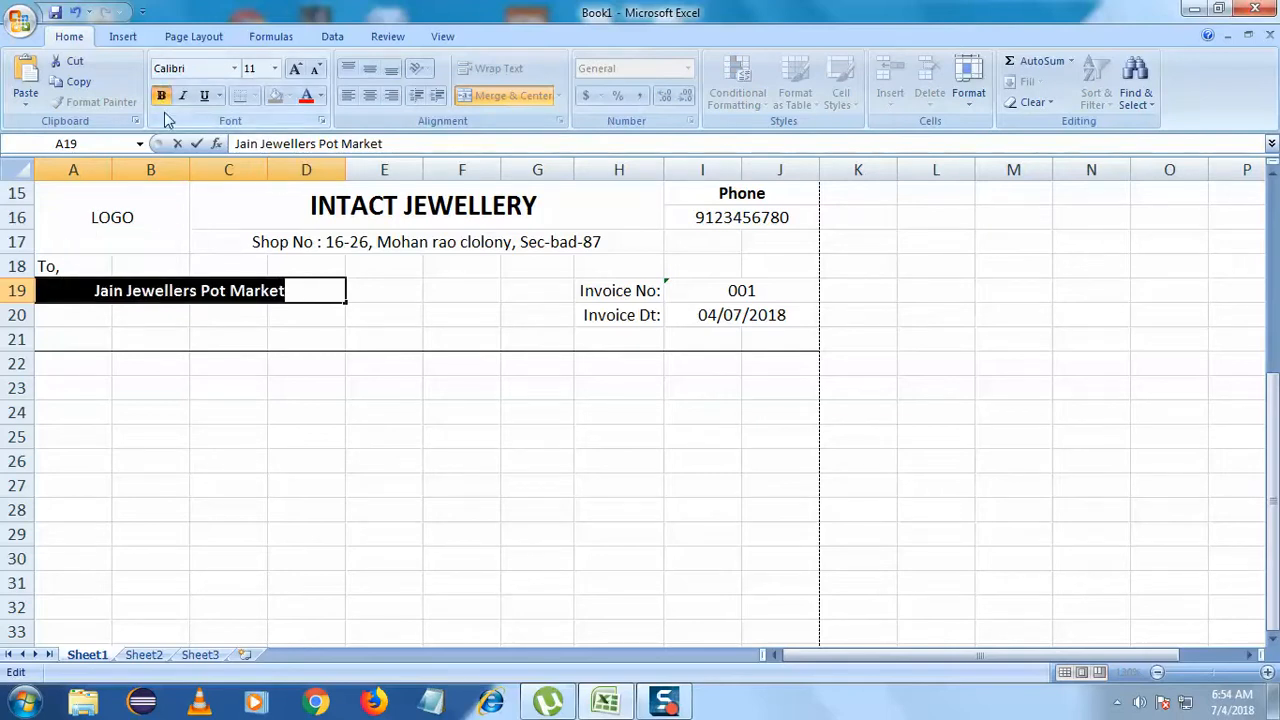
click(257, 506)
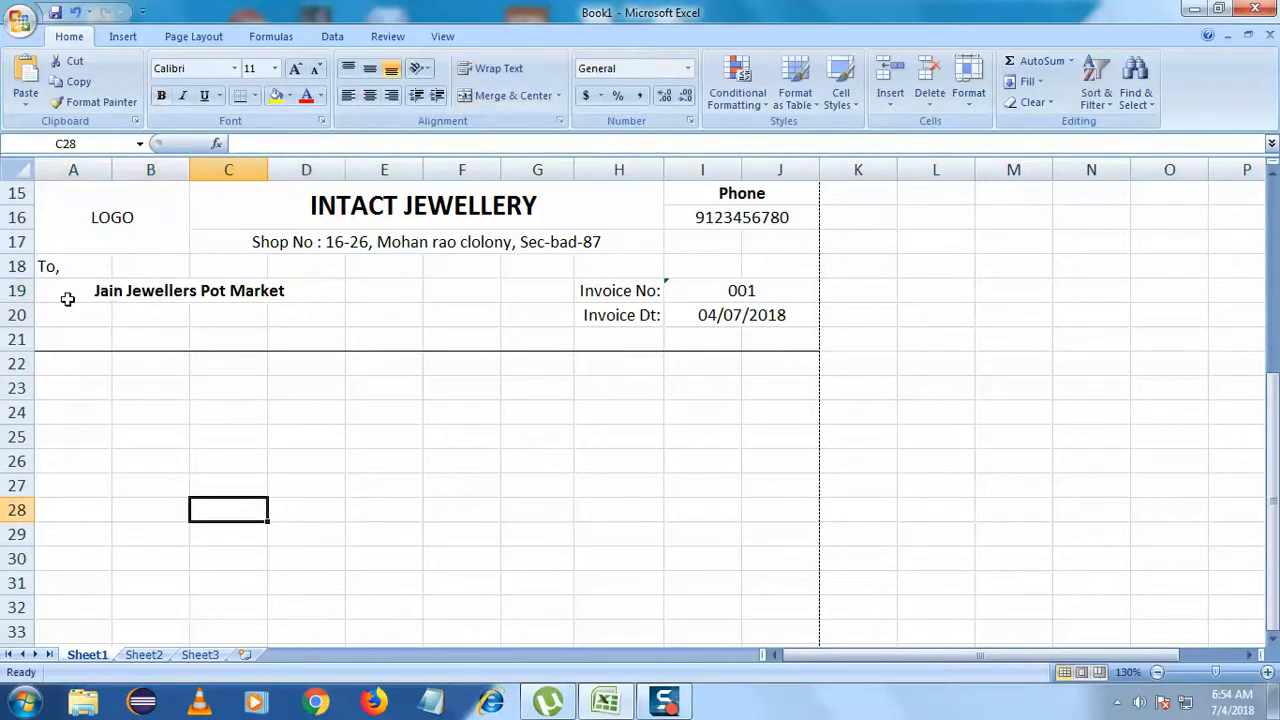
click(70, 292)
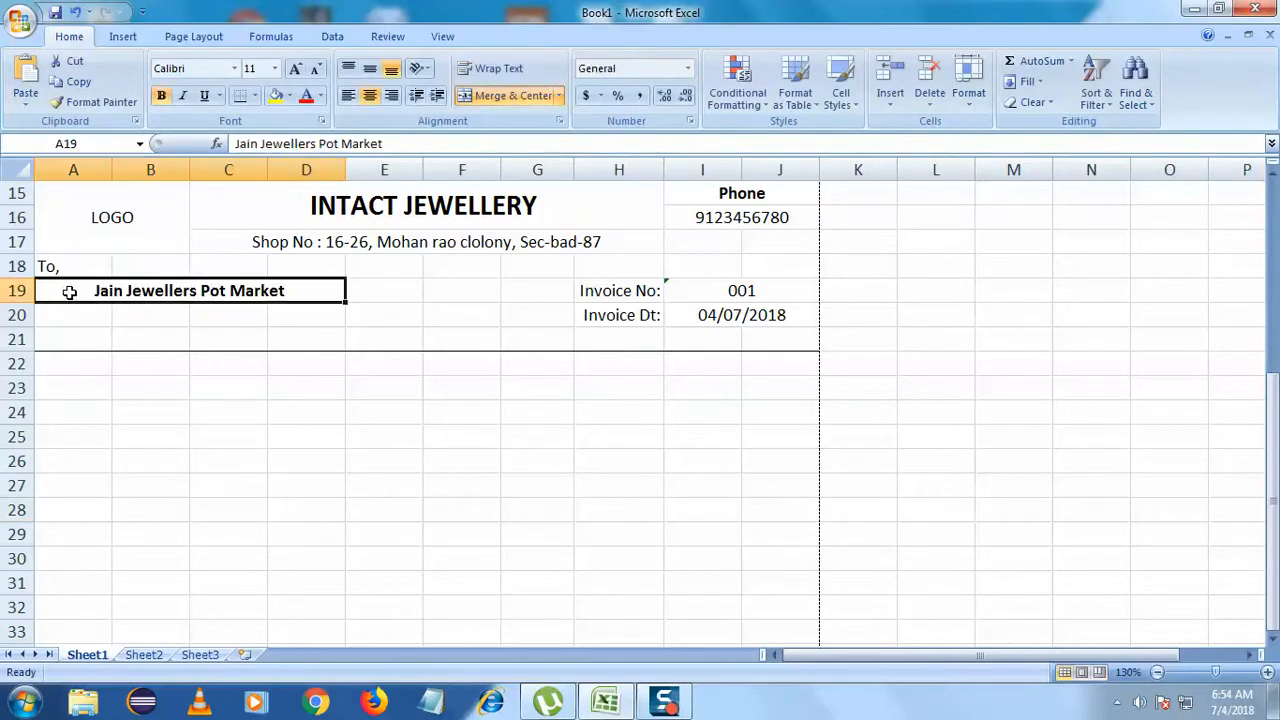
click(347, 95)
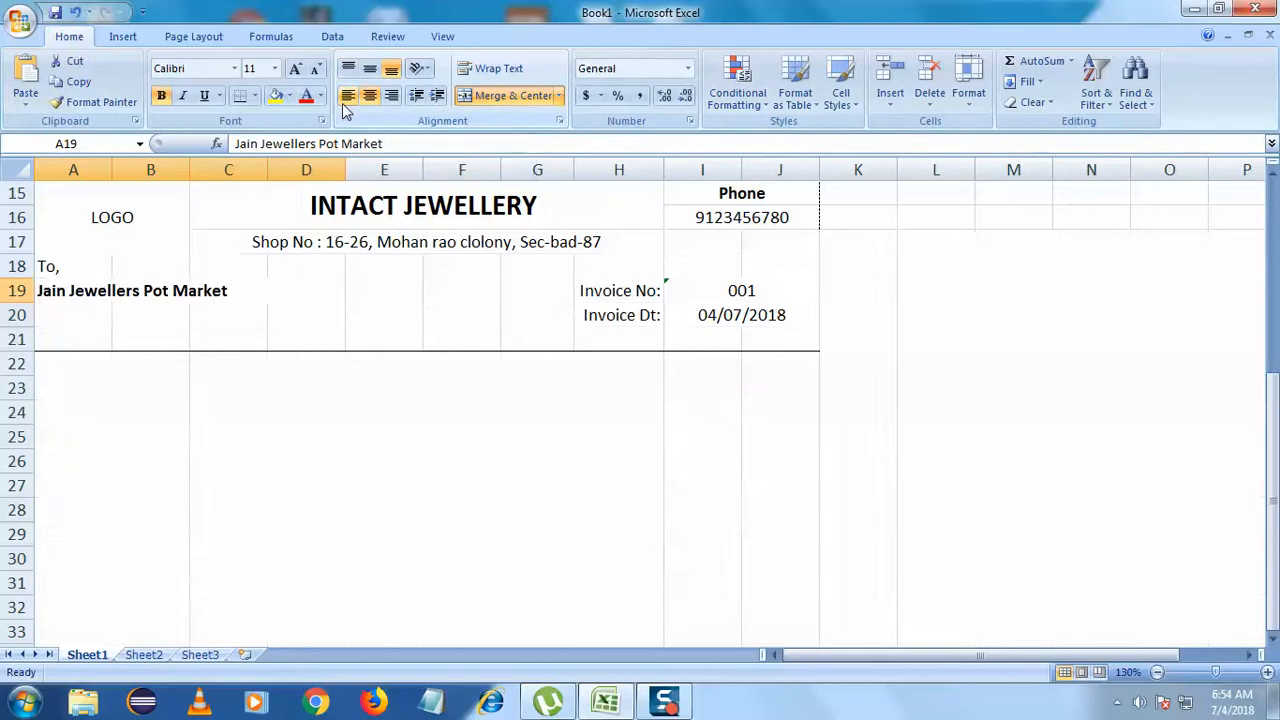
click(169, 410)
click(63, 312)
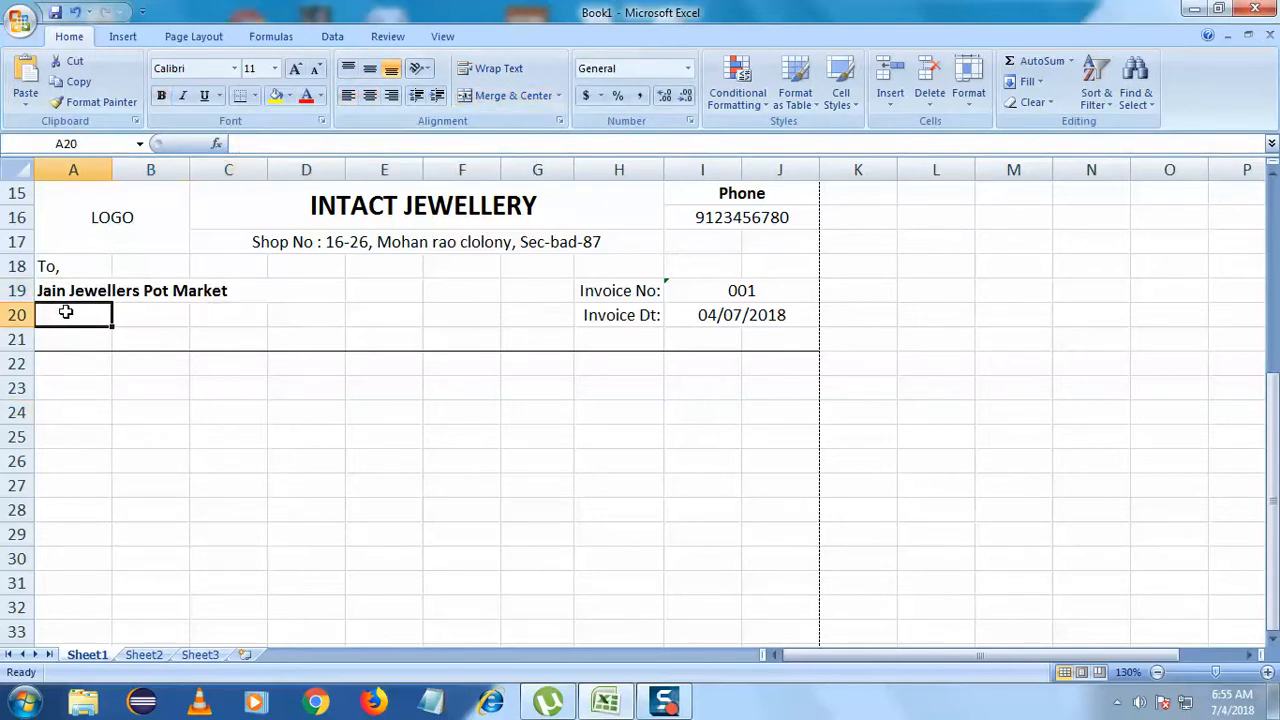
- Merge cells A20:D21 into one address cell
drag(63, 312, 207, 332)
click(220, 320)
click(99, 314)
drag(99, 314, 297, 334)
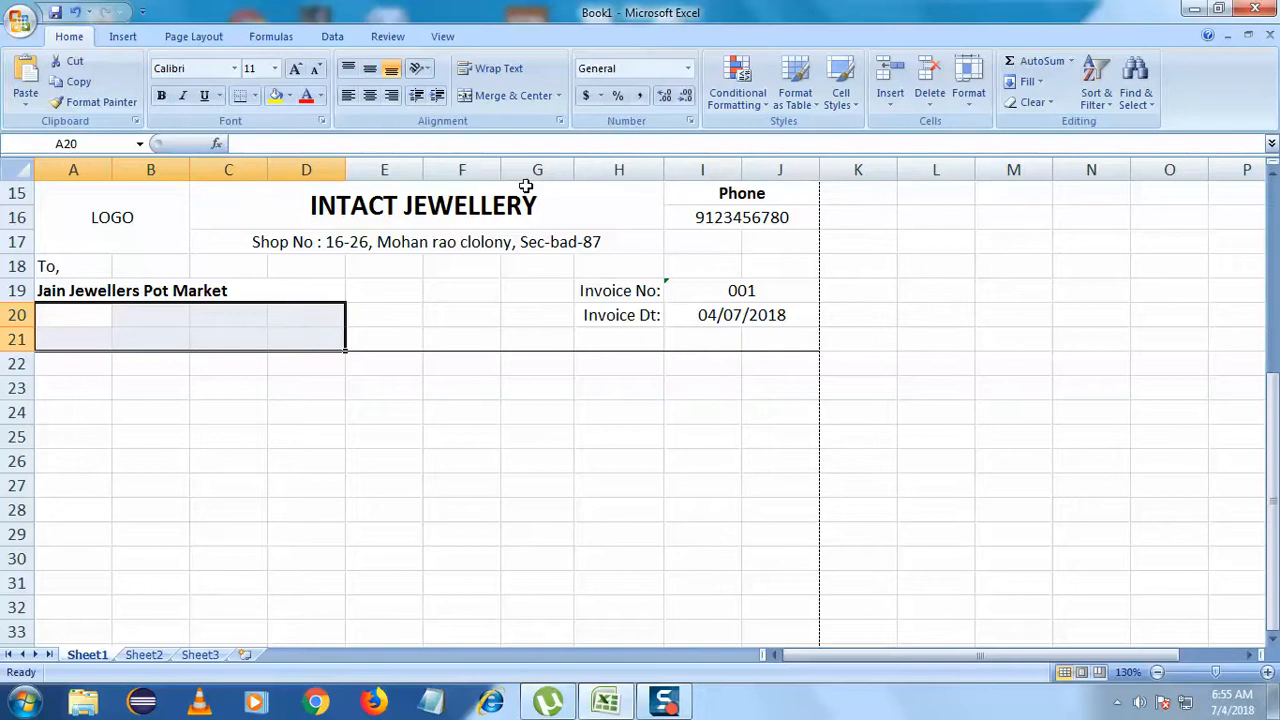
click(481, 97)
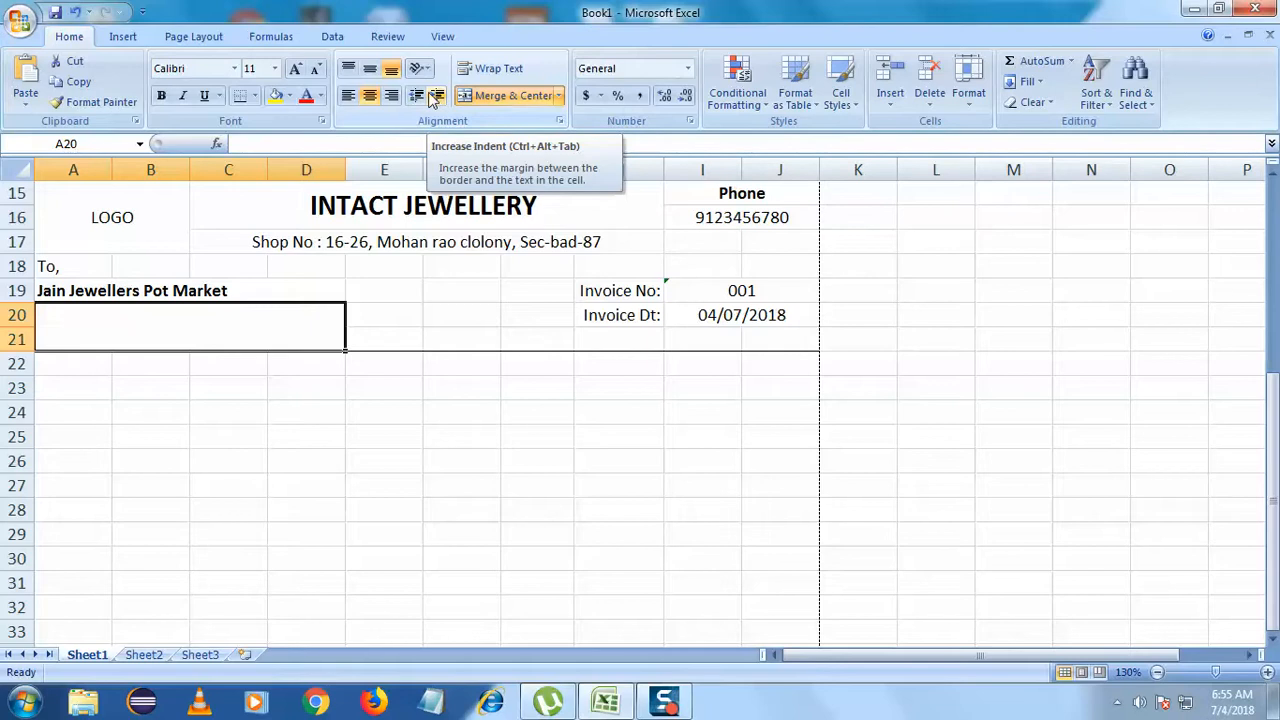
click(151, 436)
click(144, 322)
double_click(144, 322)
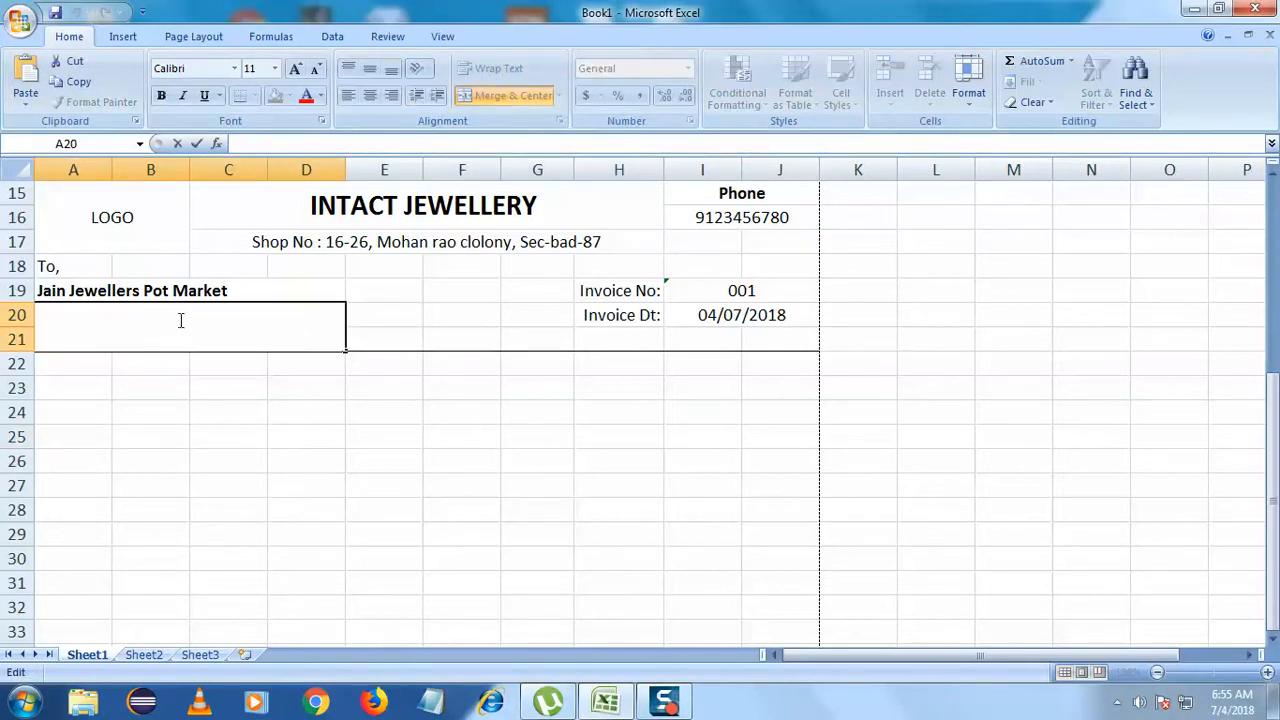
click(307, 436)
click(183, 331)
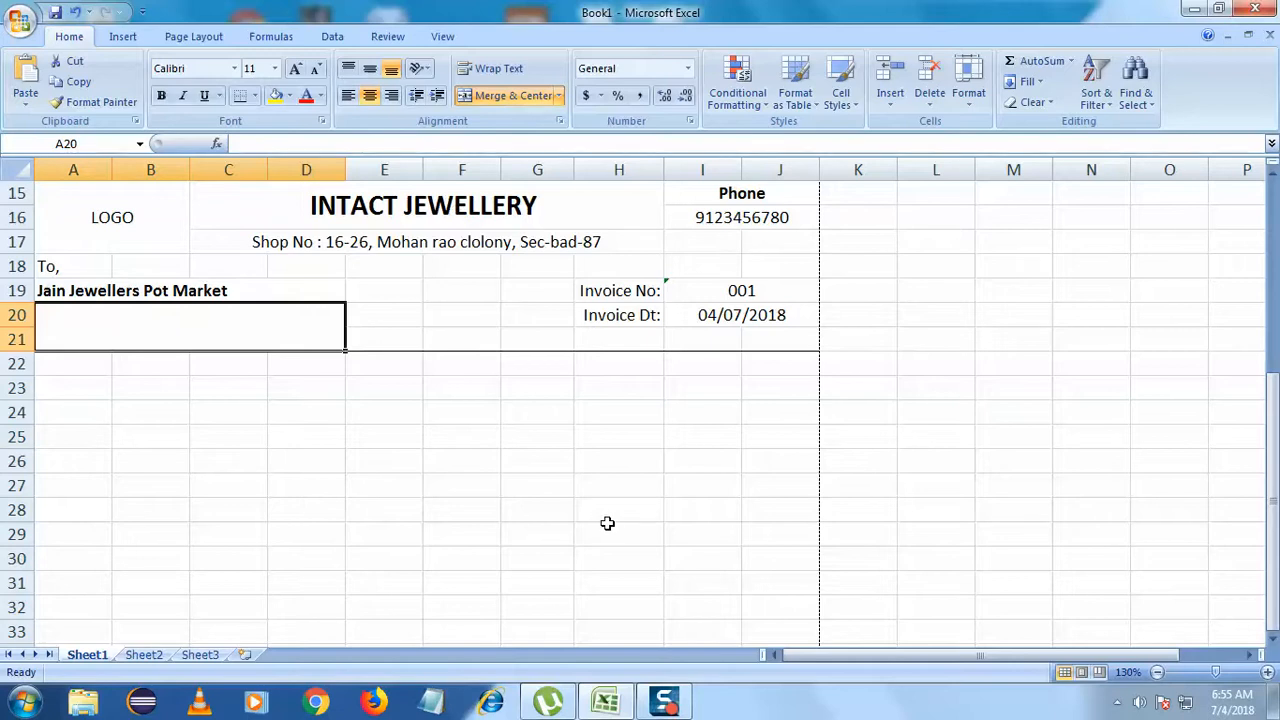
- Type the customer's street address with PIN code into the merged cell
double_click(240, 316)
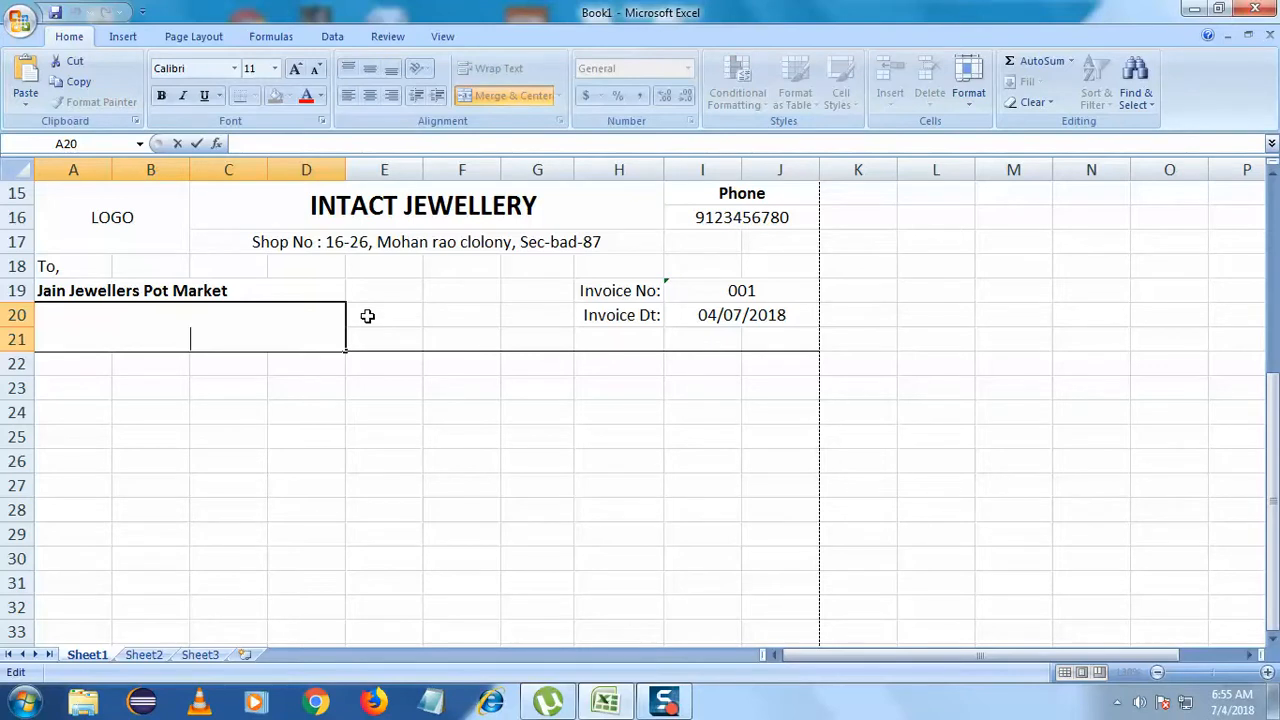
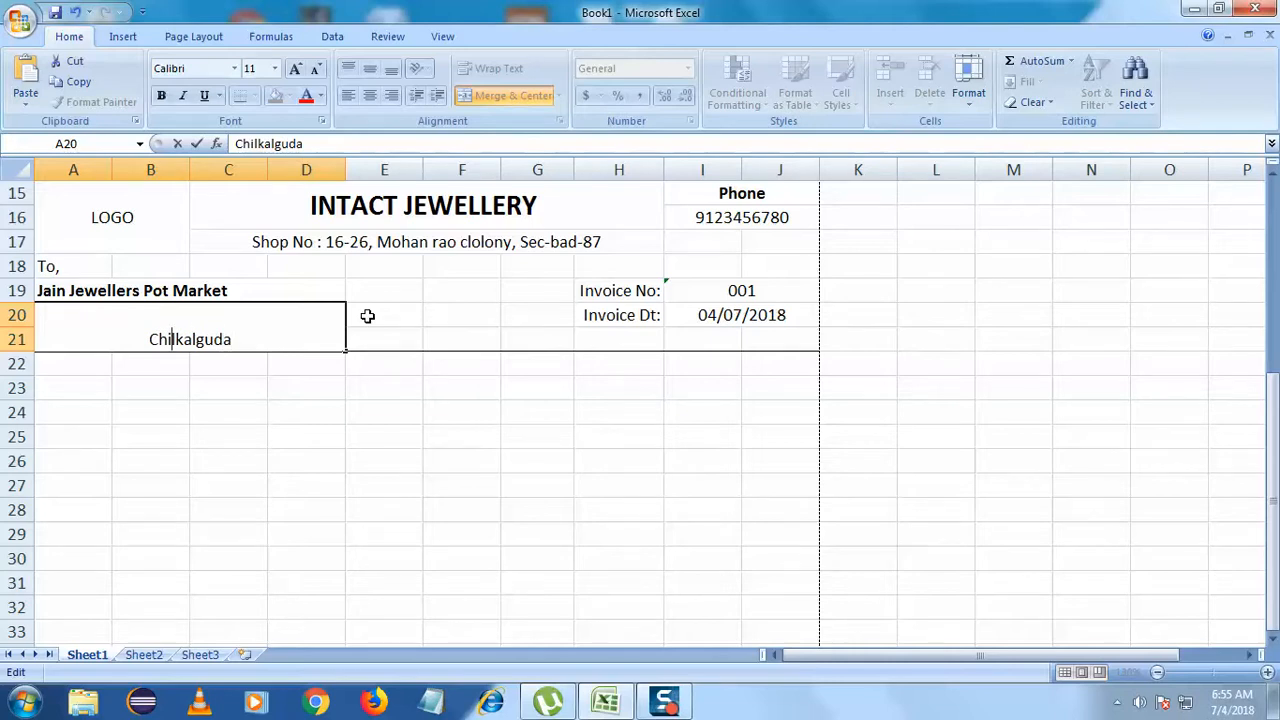
key(Home)
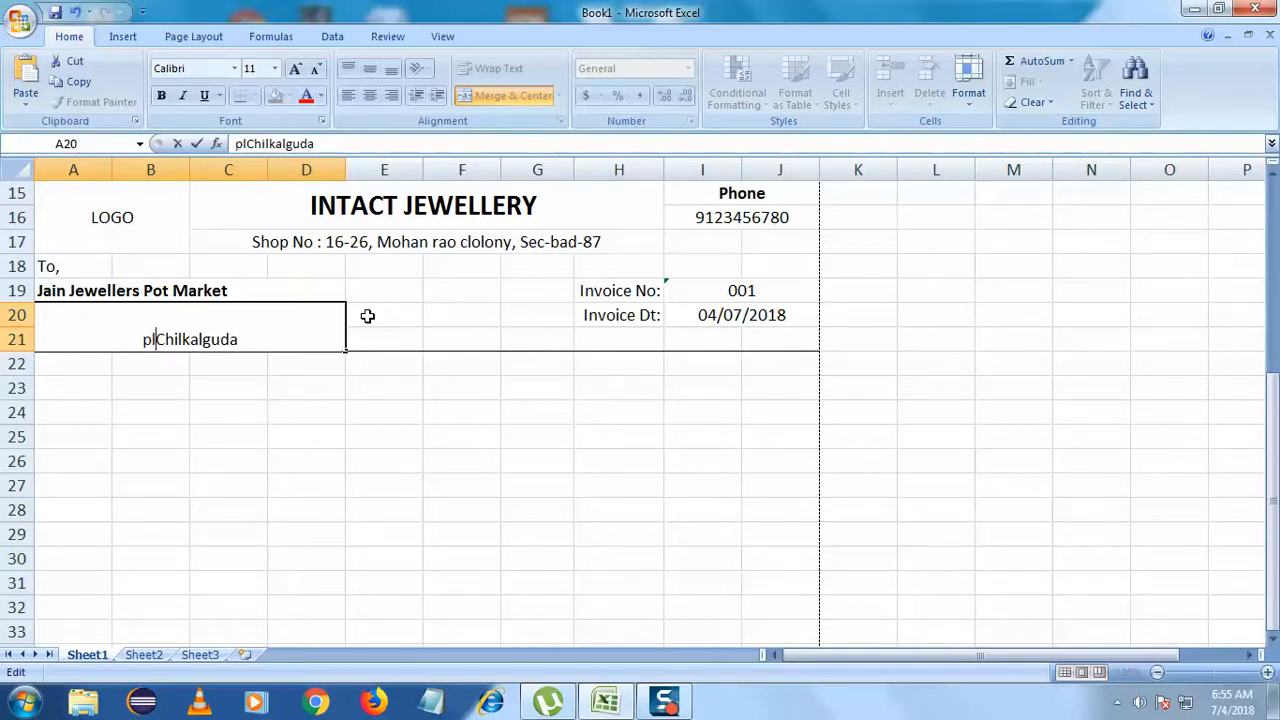
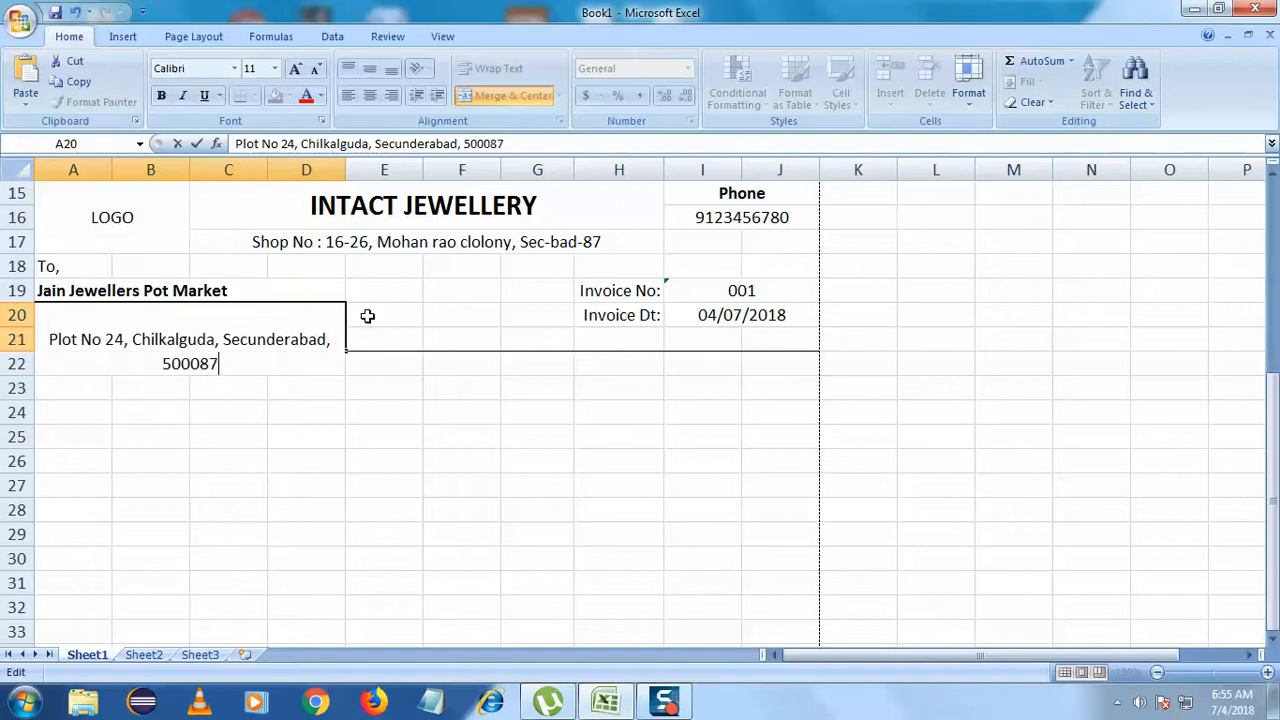
- Commit the address and give it top alignment, wrap text and left alignment
click(263, 311)
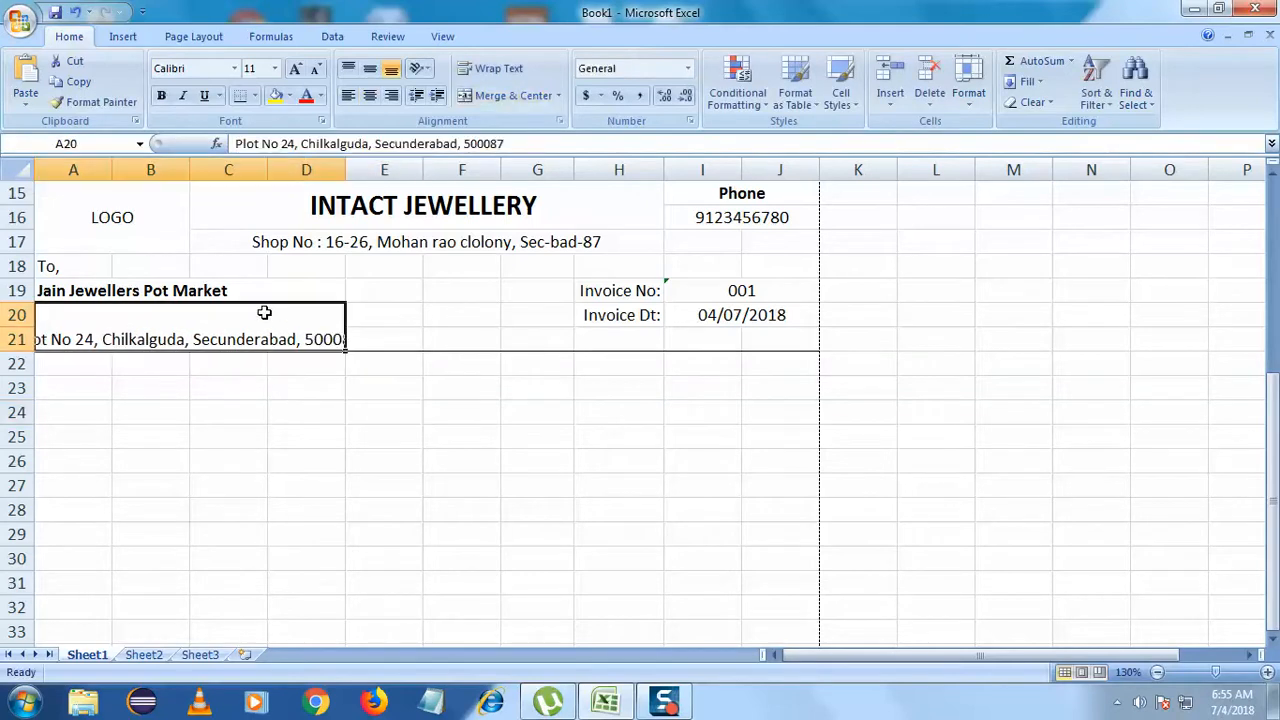
click(348, 68)
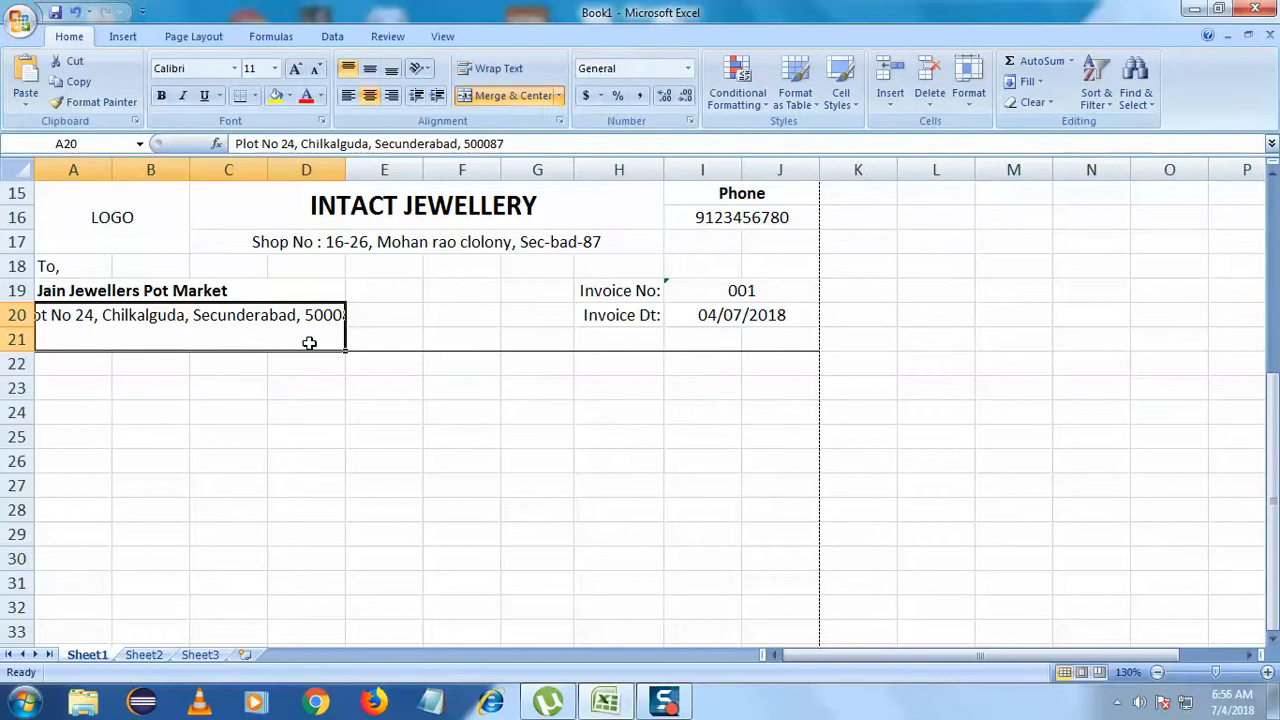
click(427, 69)
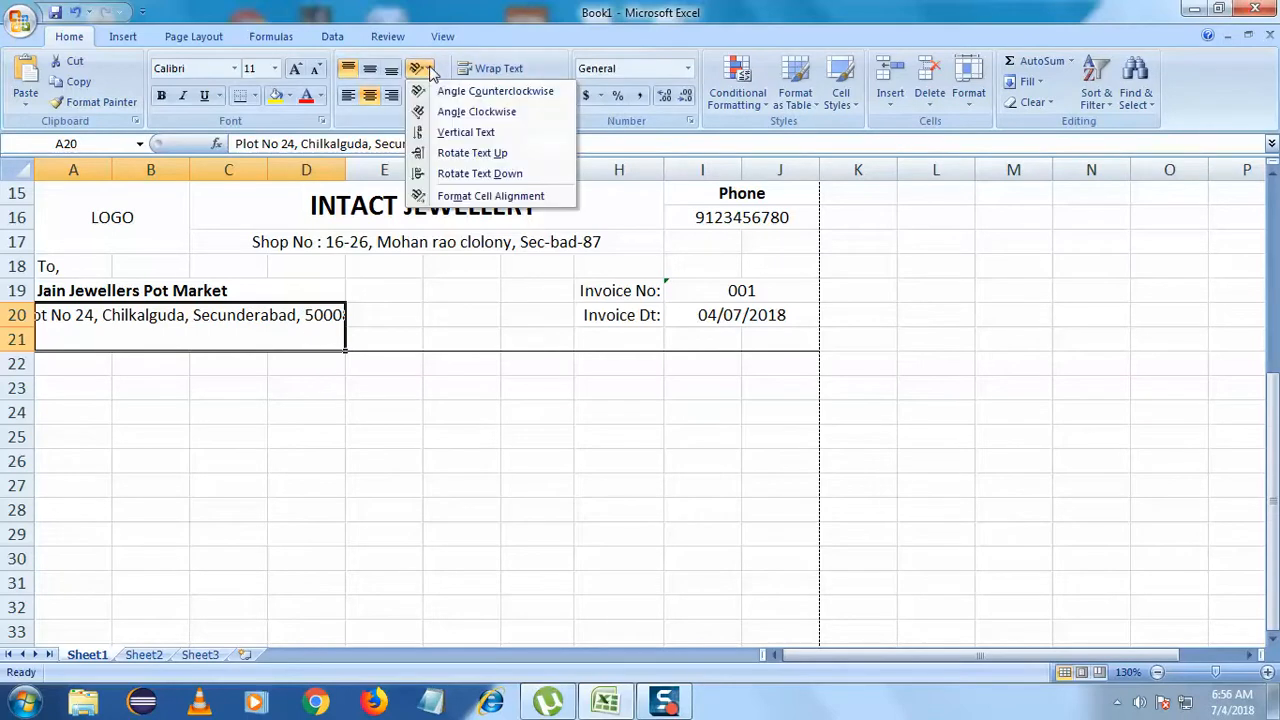
click(733, 590)
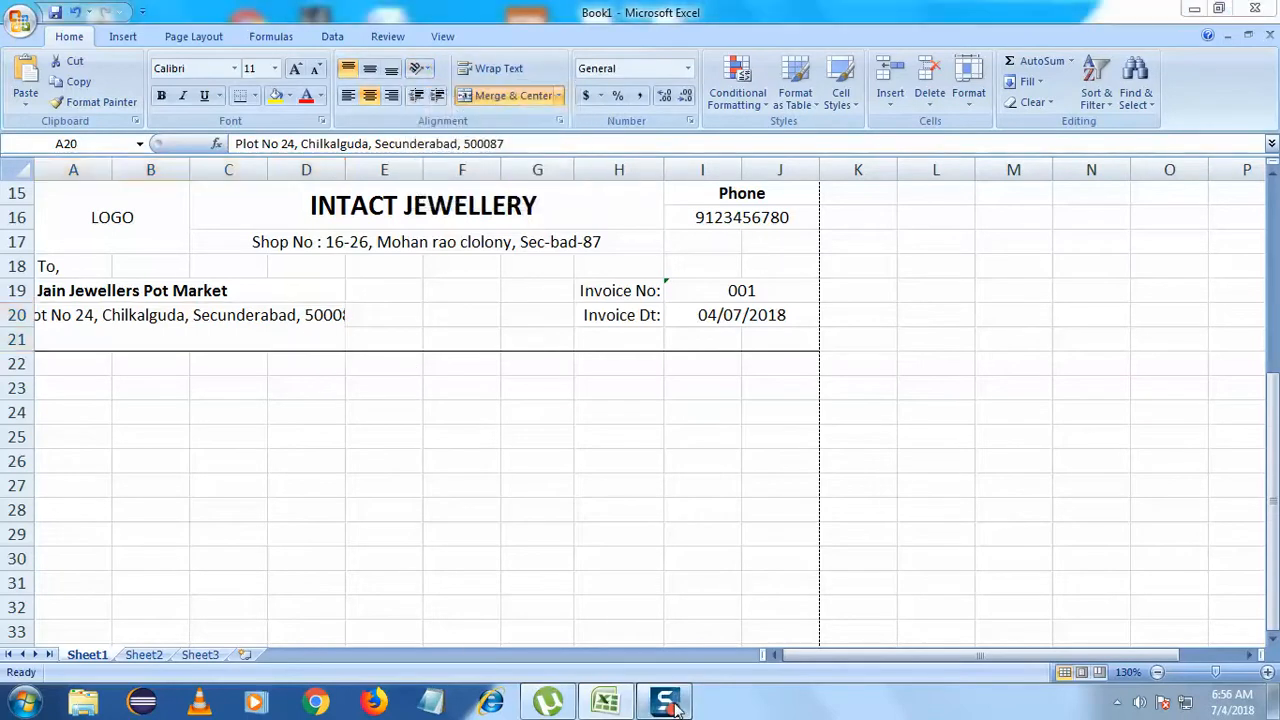
click(506, 72)
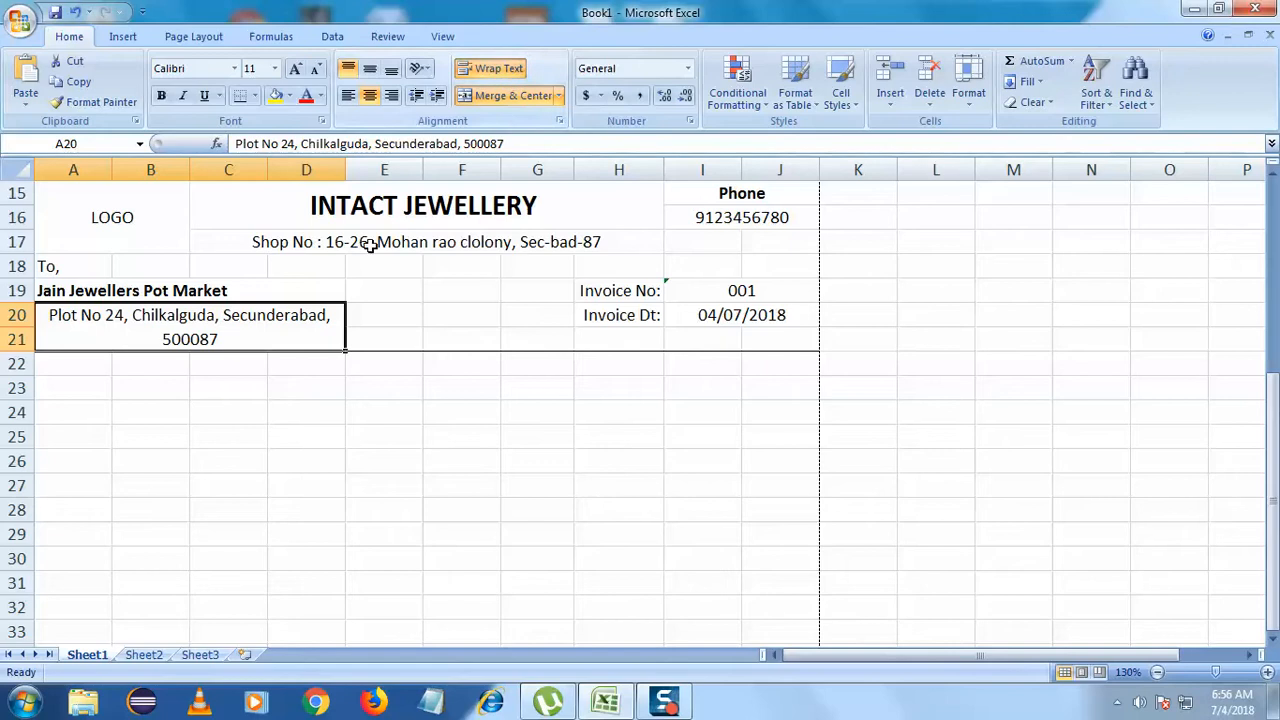
click(348, 95)
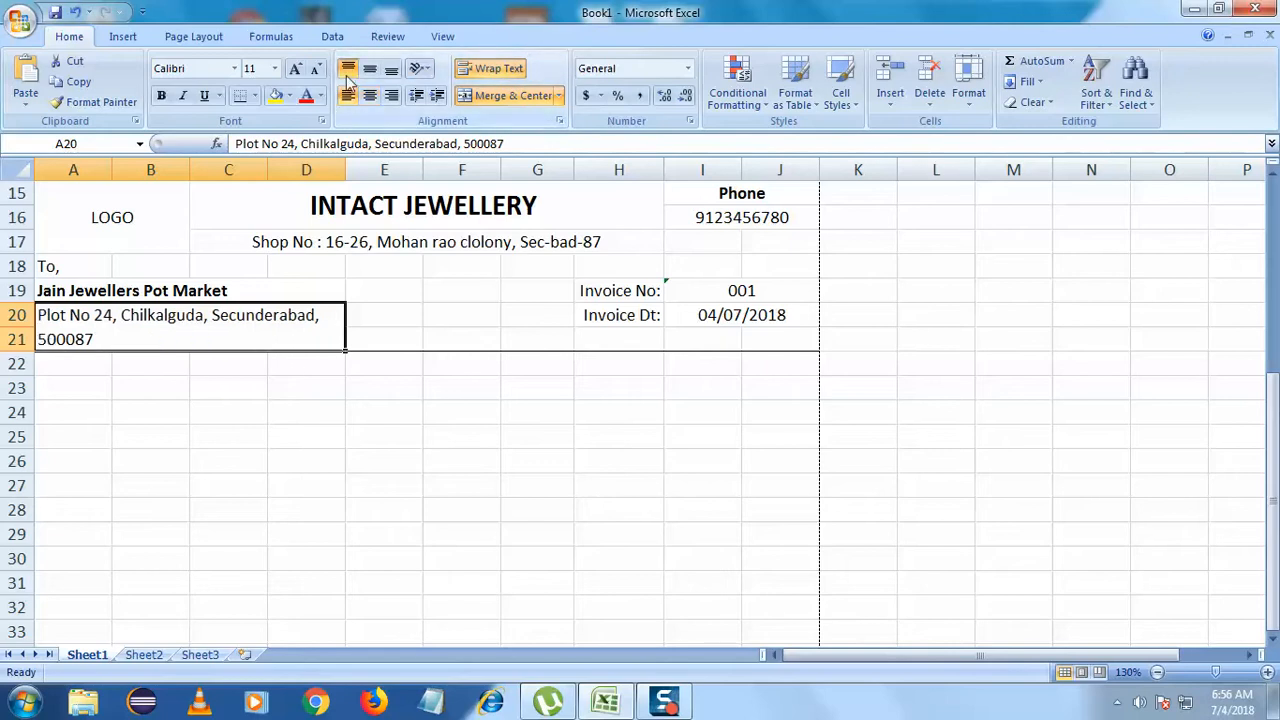
- Check the layout of the customer name and address cells
click(334, 404)
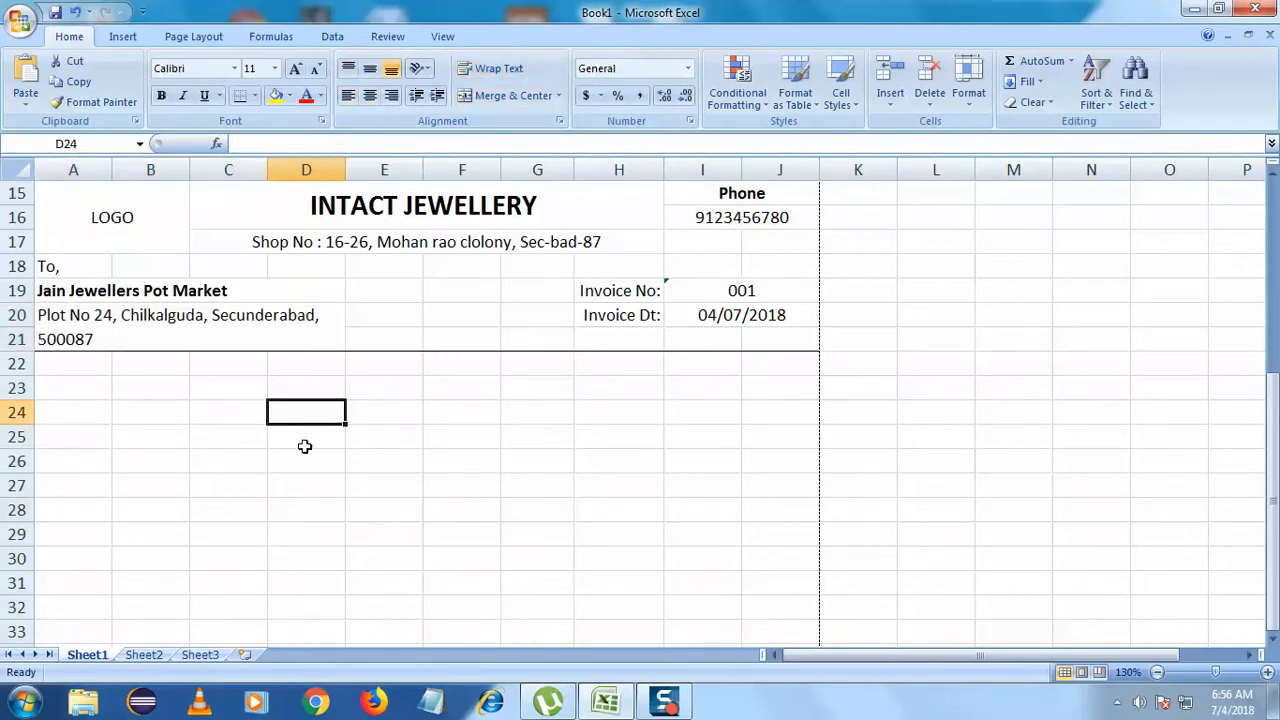
click(179, 430)
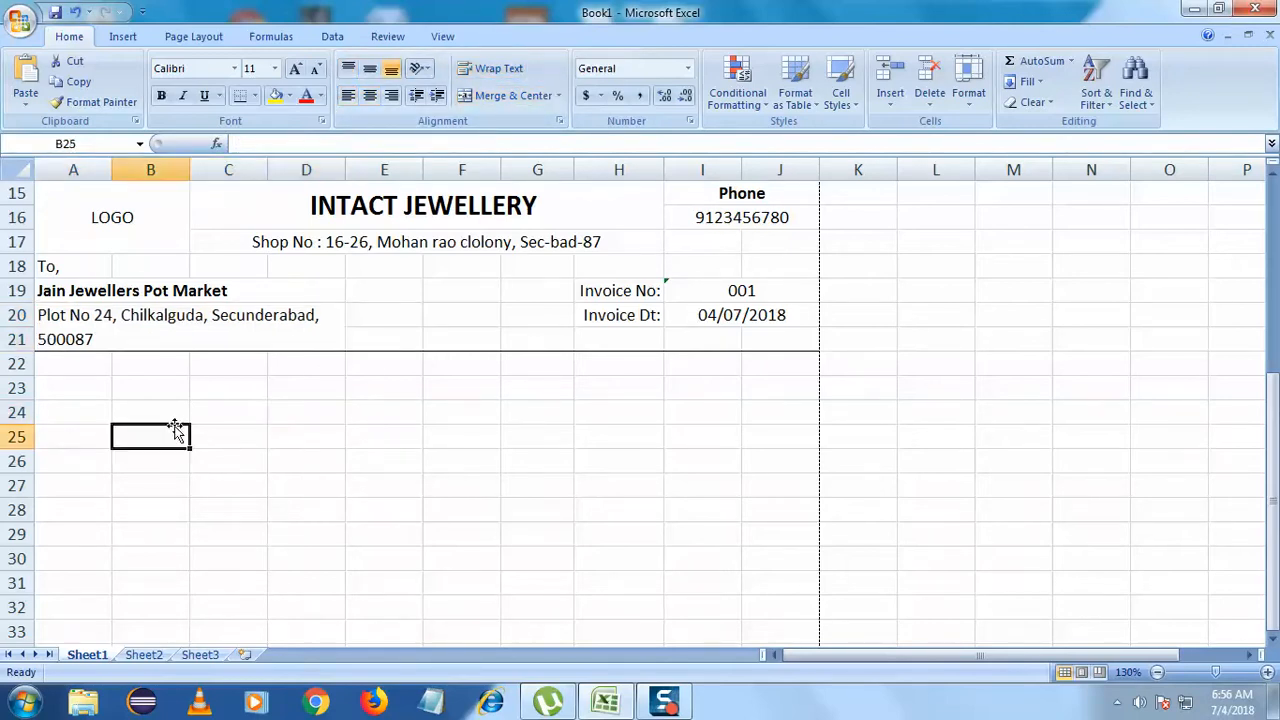
click(137, 344)
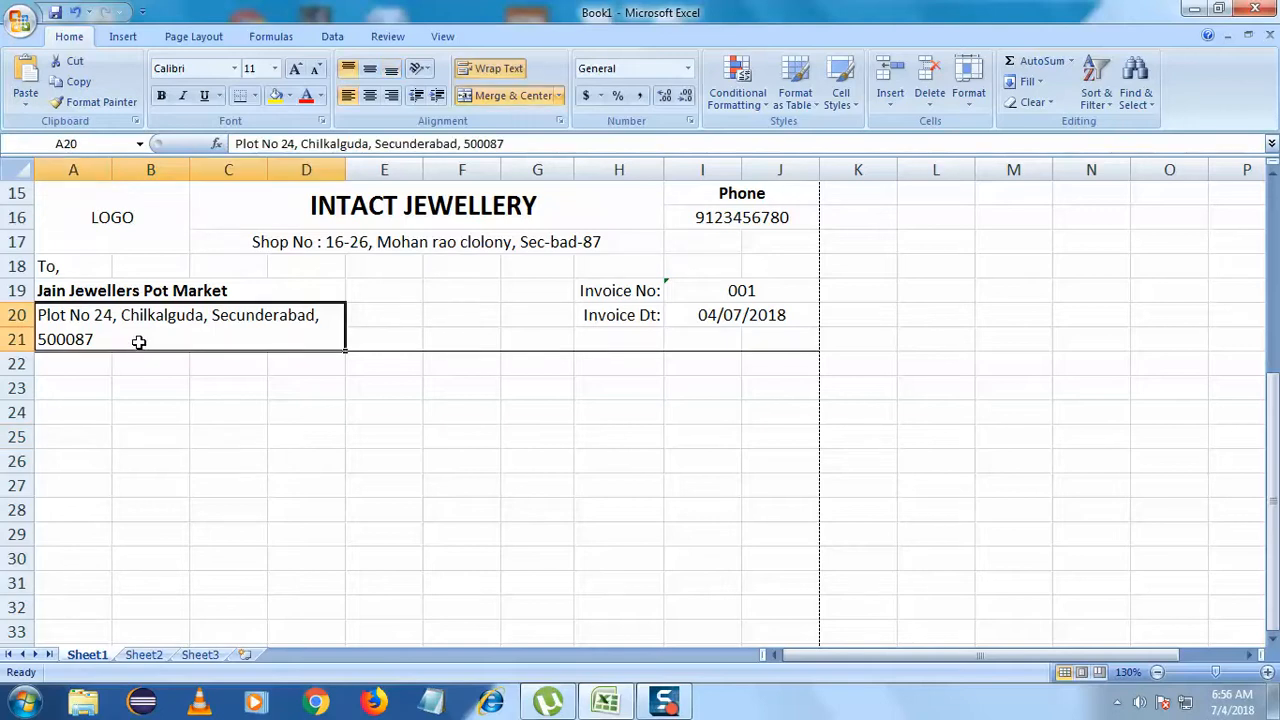
click(228, 437)
click(153, 292)
click(182, 347)
click(177, 503)
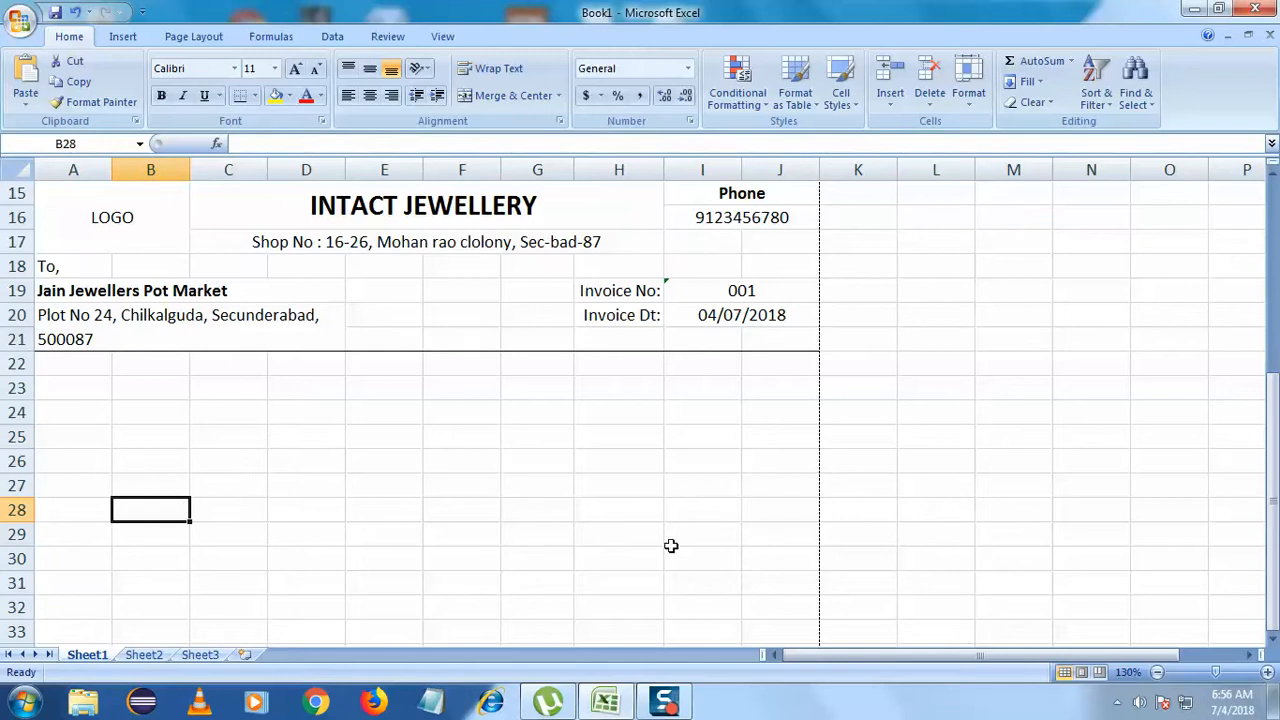
click(622, 550)
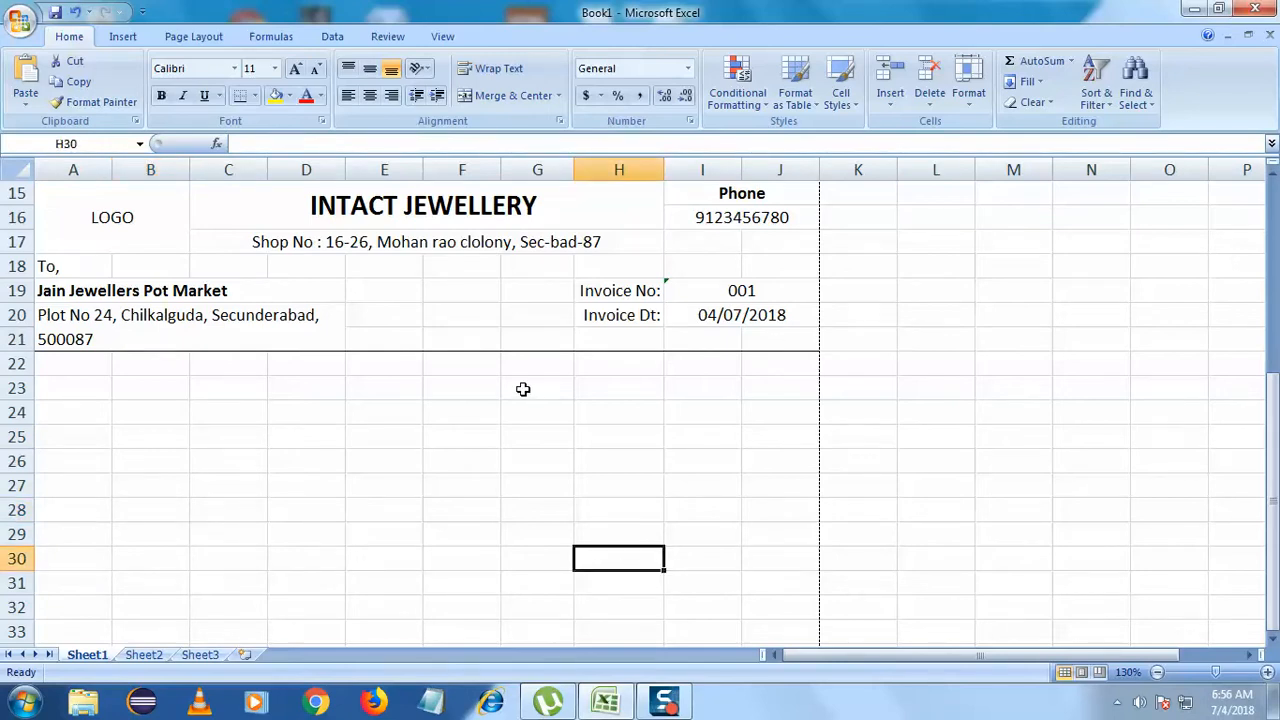
- Select cells along row 9 where the item table headings will go
scroll(523, 389, down, 1)
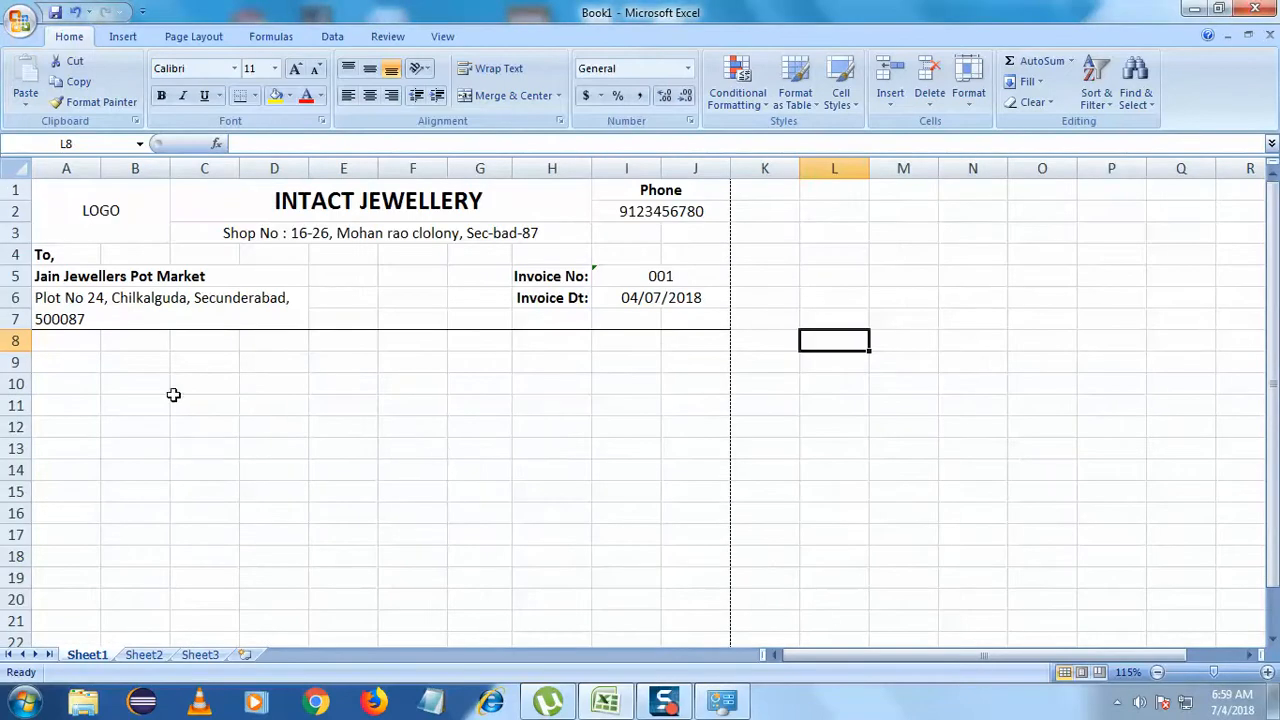
click(88, 363)
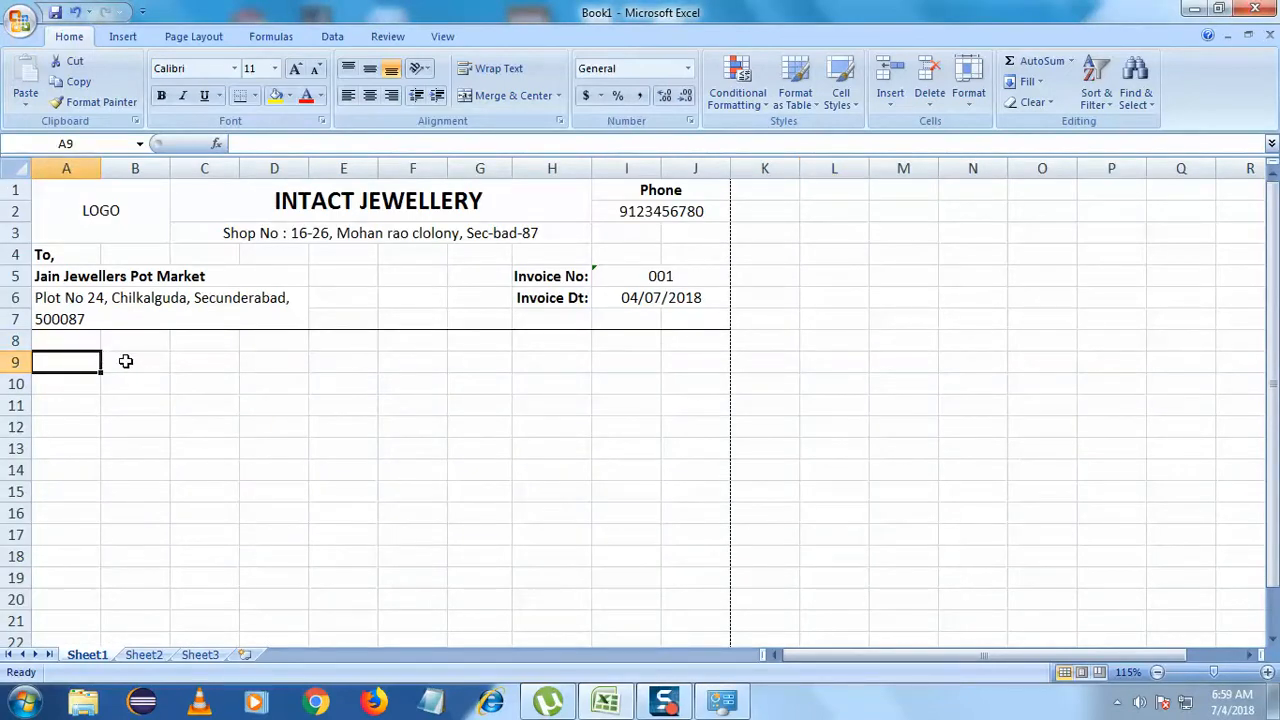
drag(112, 361, 248, 358)
click(348, 360)
drag(348, 360, 543, 360)
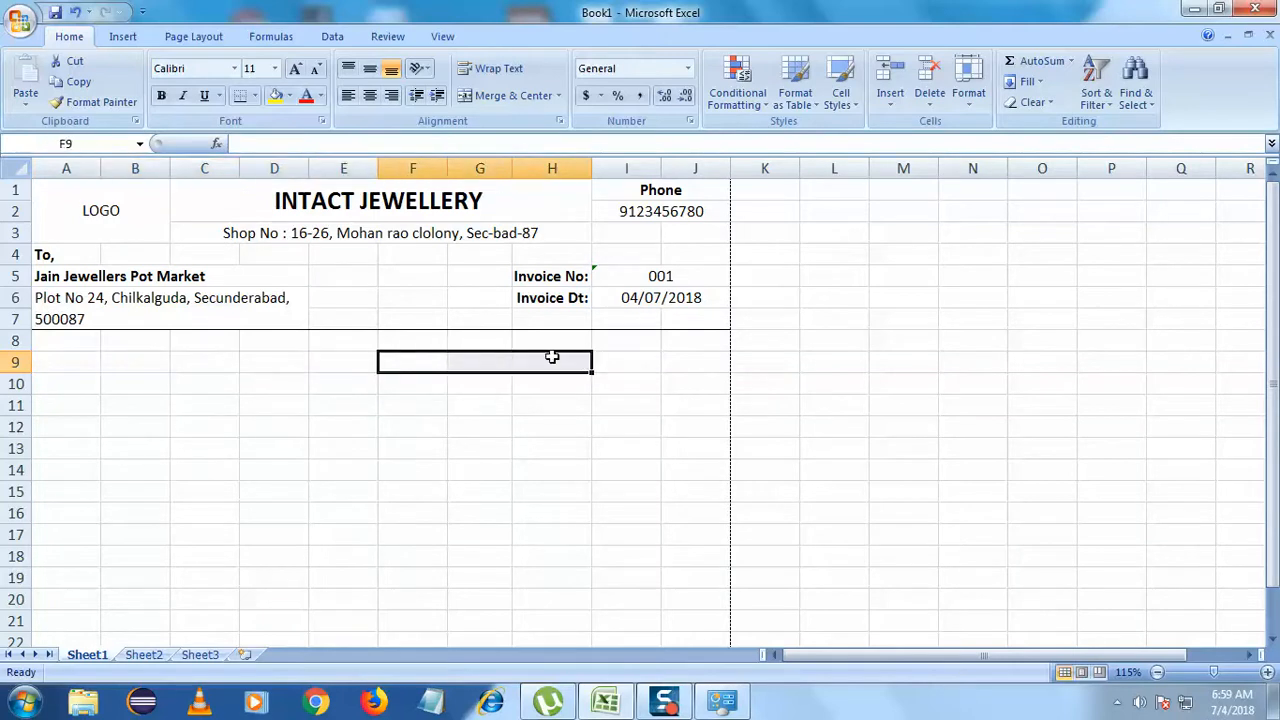
click(700, 357)
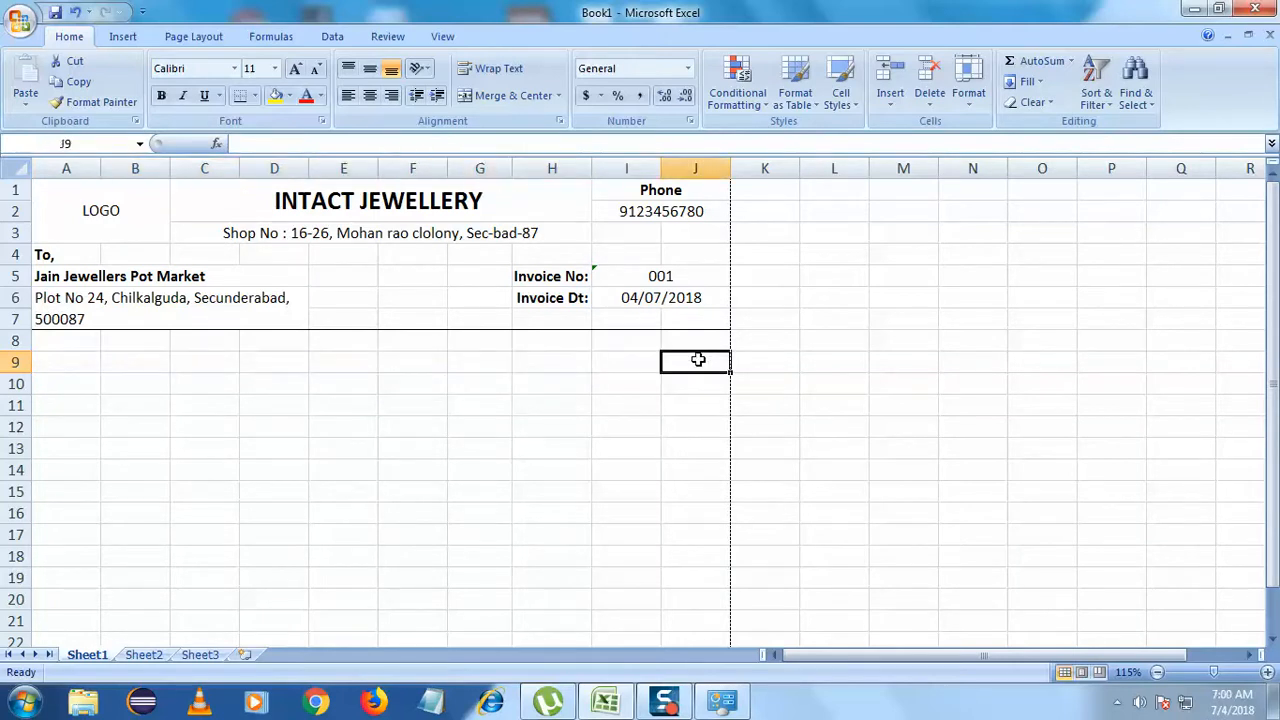
click(88, 372)
click(89, 339)
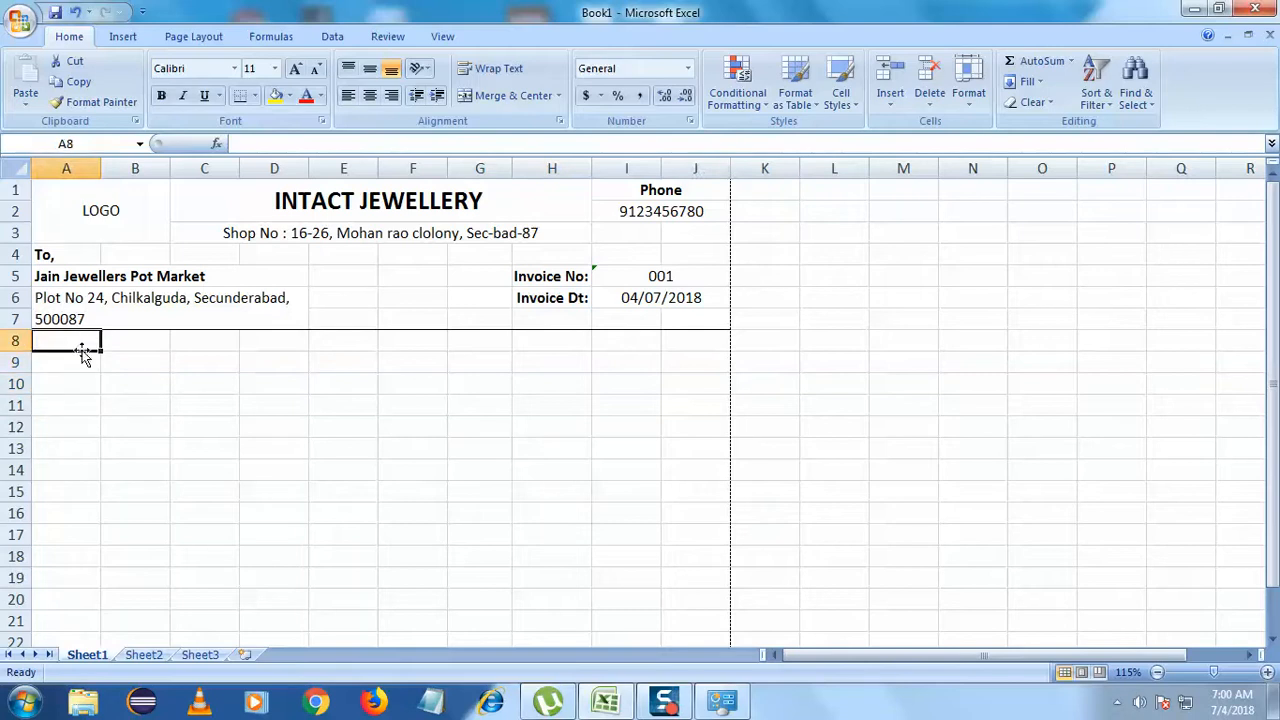
click(220, 360)
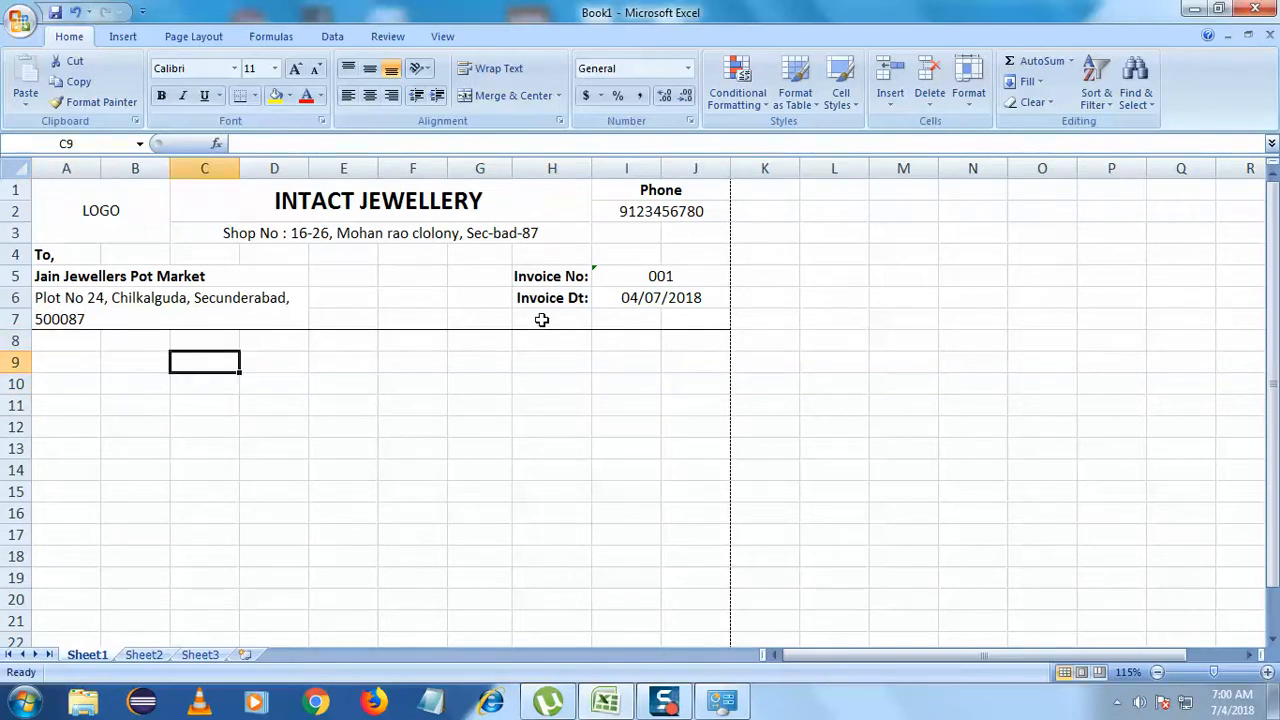
- Apply No Border to the customer address rows A6:J7
drag(704, 322, 97, 327)
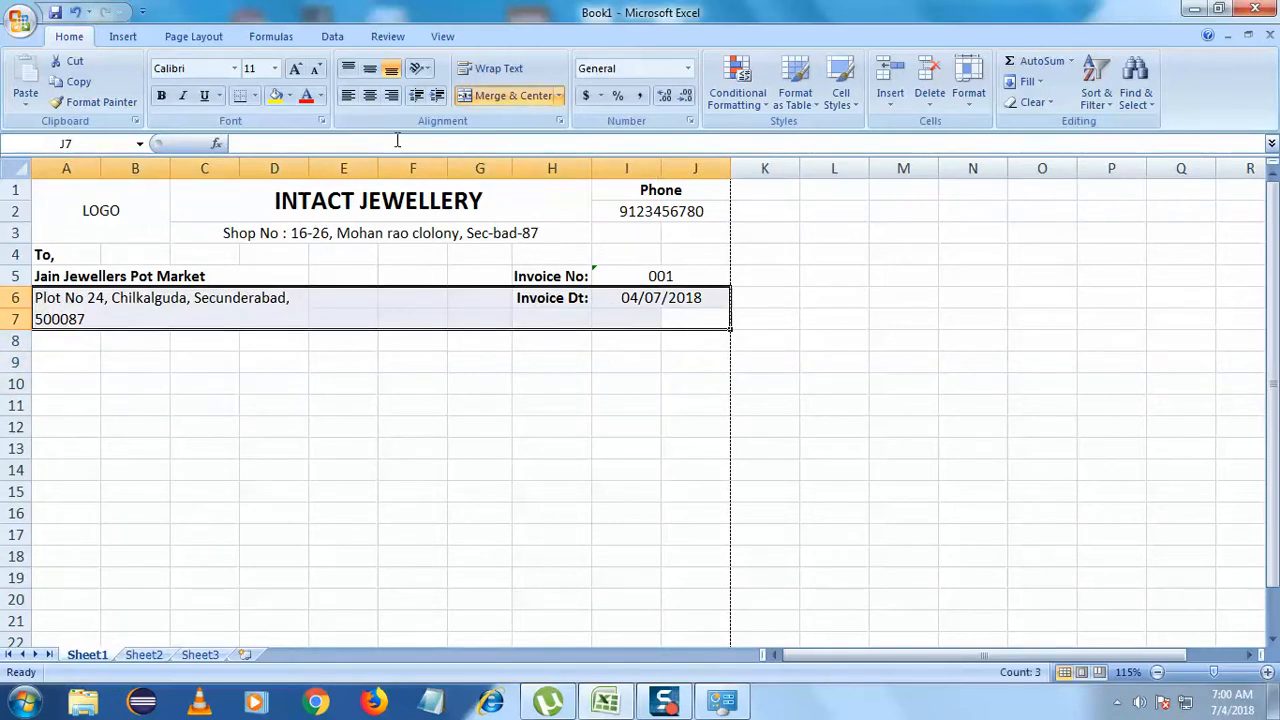
click(254, 95)
click(255, 224)
click(107, 378)
click(65, 358)
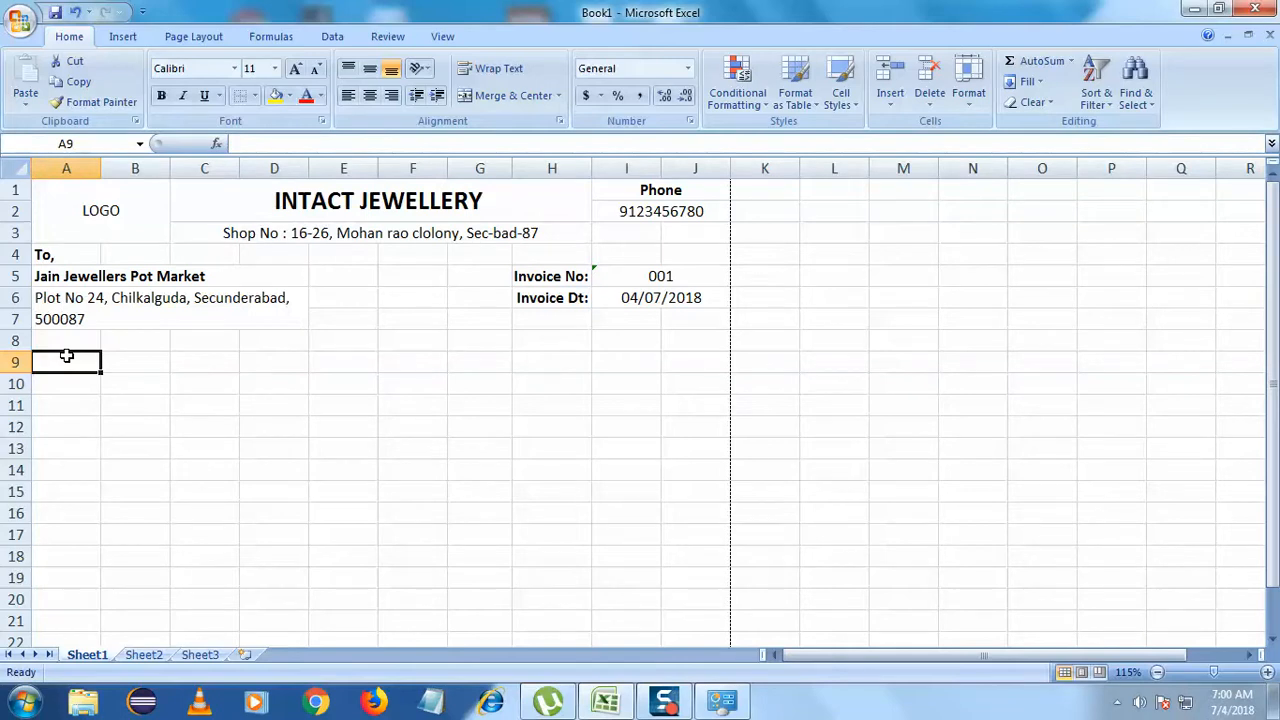
- Enter 'Sl No' in A9 and 'Discription' in merged B9:C9
text(S)
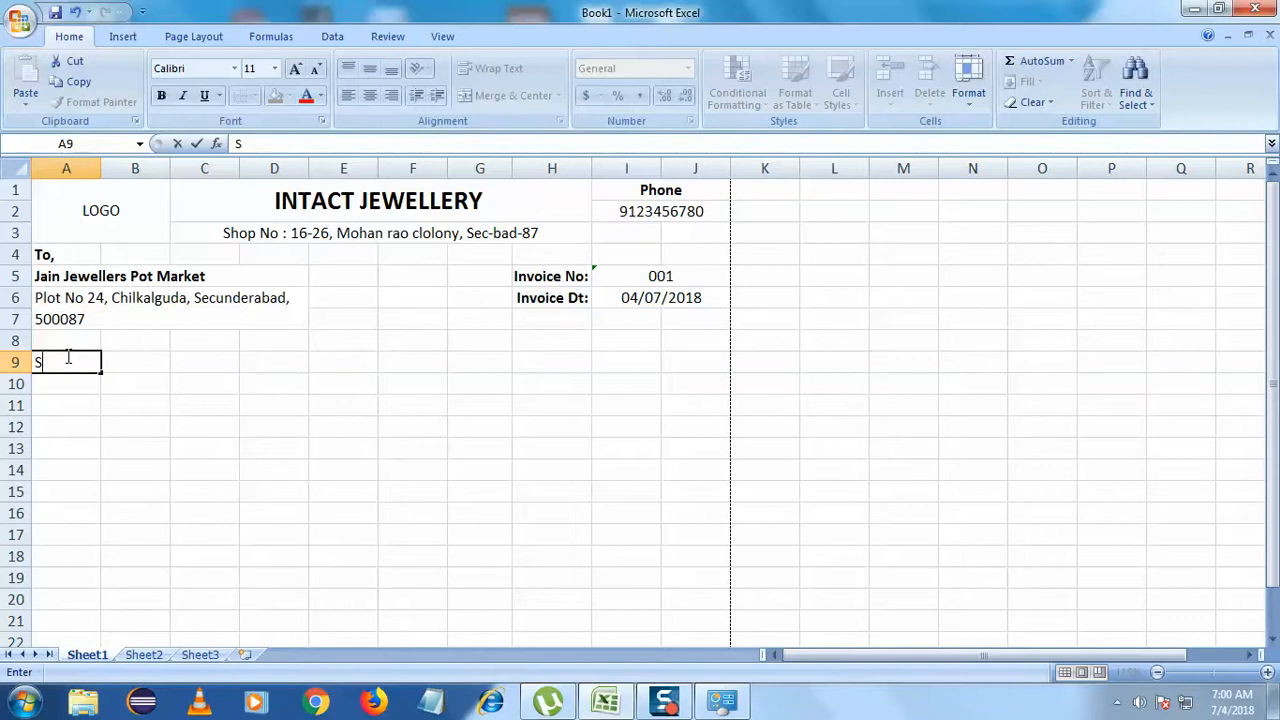
text(l No)
key(Tab)
drag(146, 364, 198, 361)
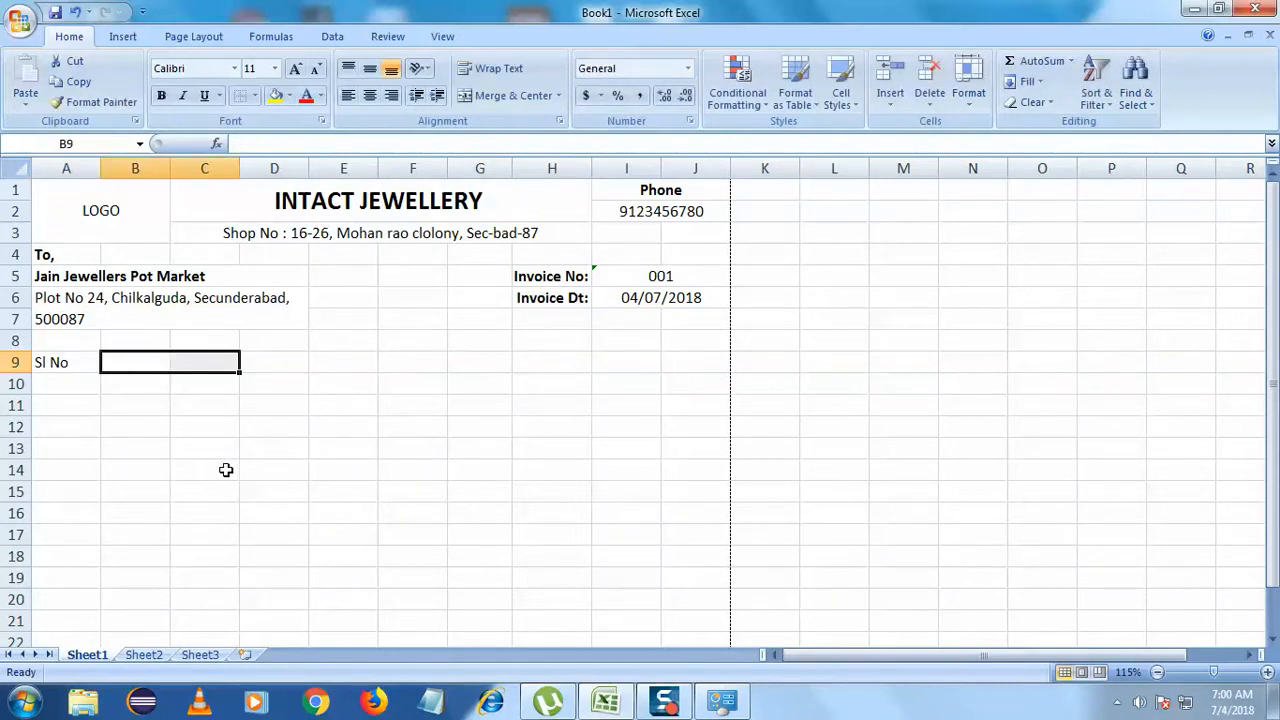
double_click(148, 363)
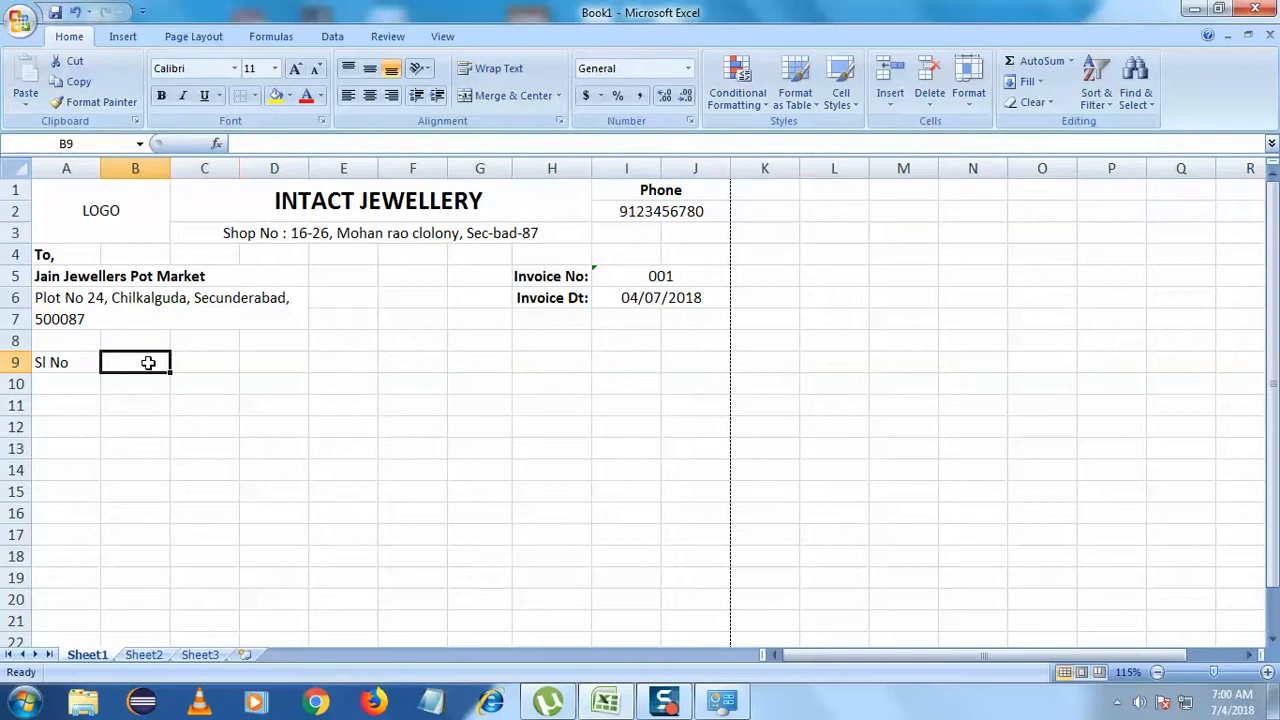
click(220, 362)
drag(177, 362, 143, 366)
click(503, 100)
click(131, 431)
double_click(141, 366)
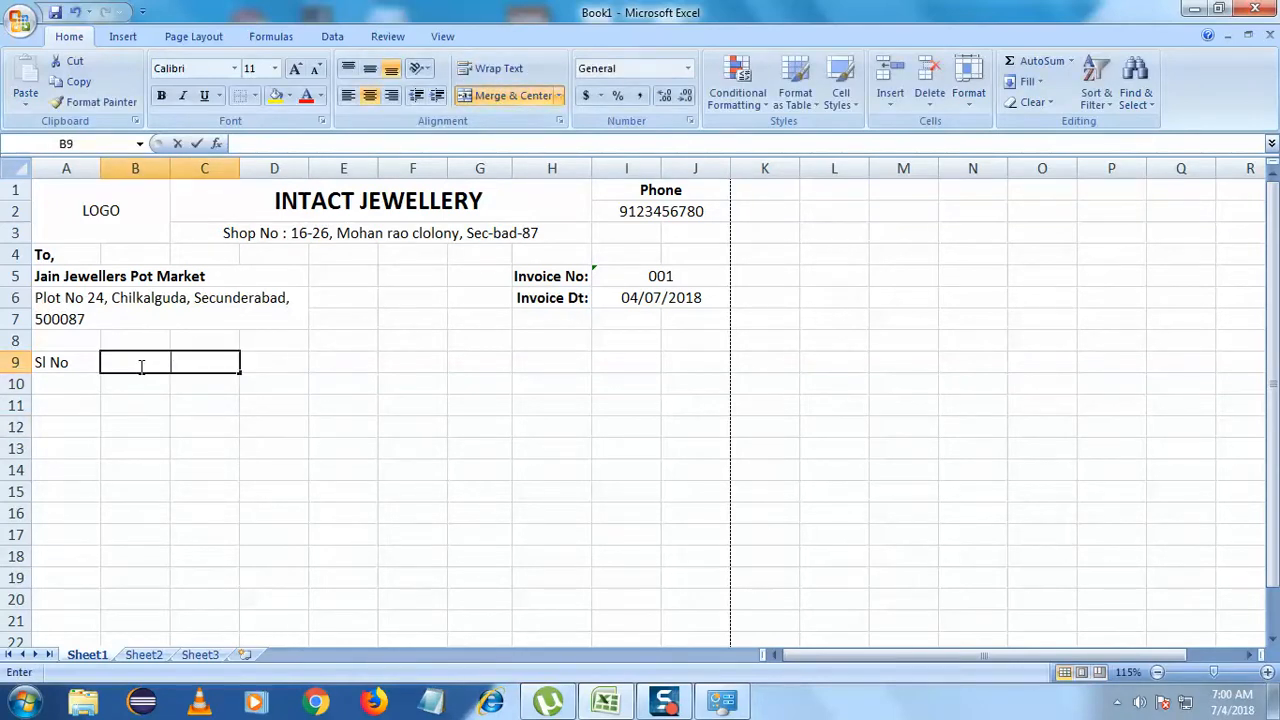
text(Dis)
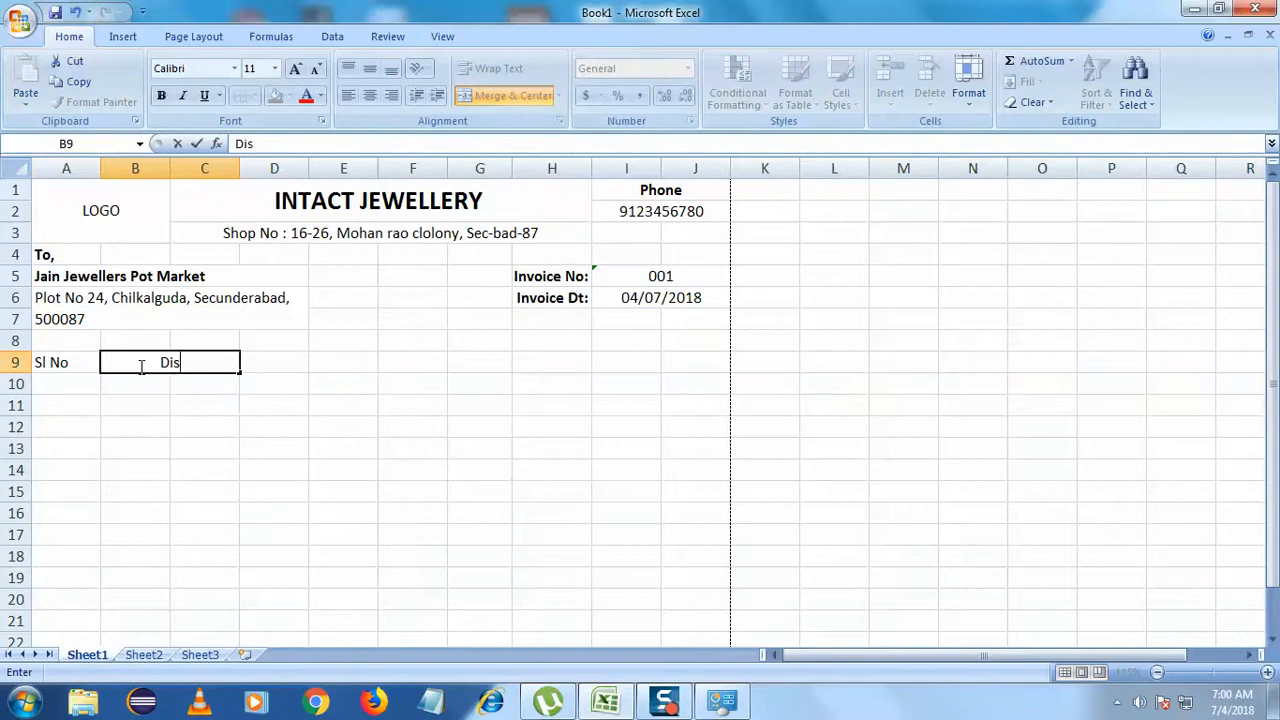
text(cription)
key(Return)
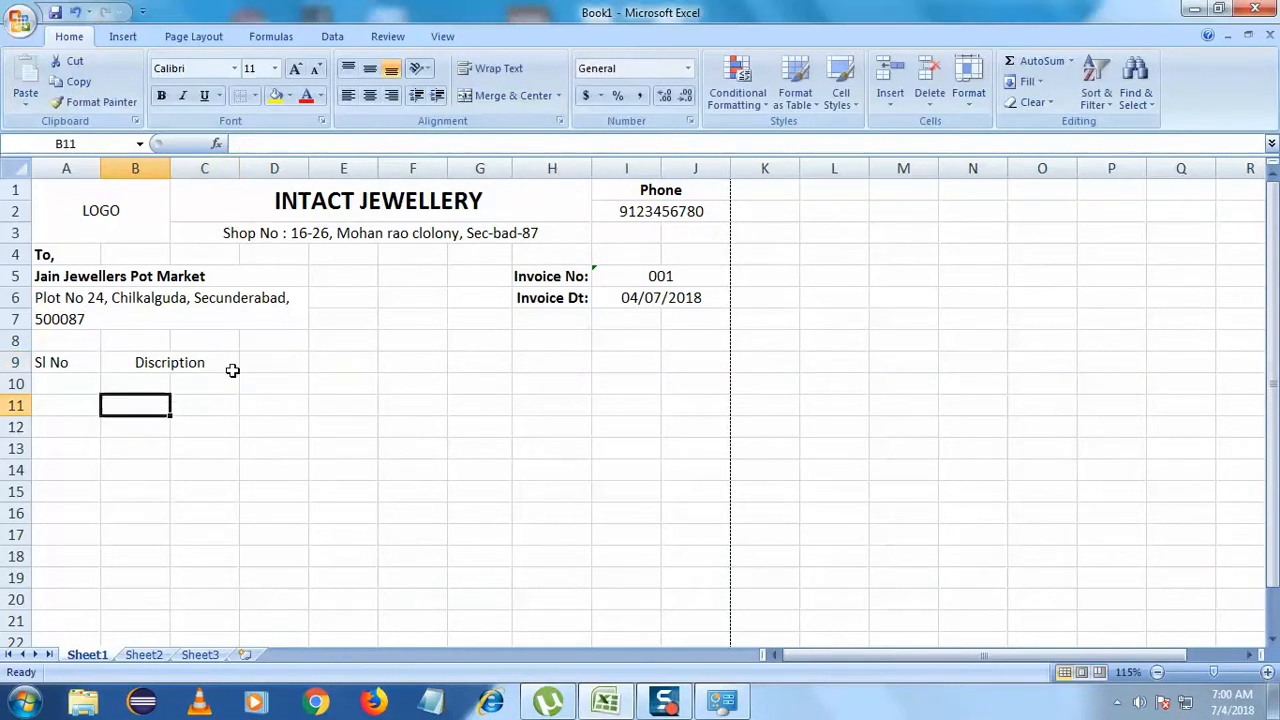
- Enter the UOM heading in D9
click(295, 358)
double_click(298, 364)
text(UOM)
key(Return)
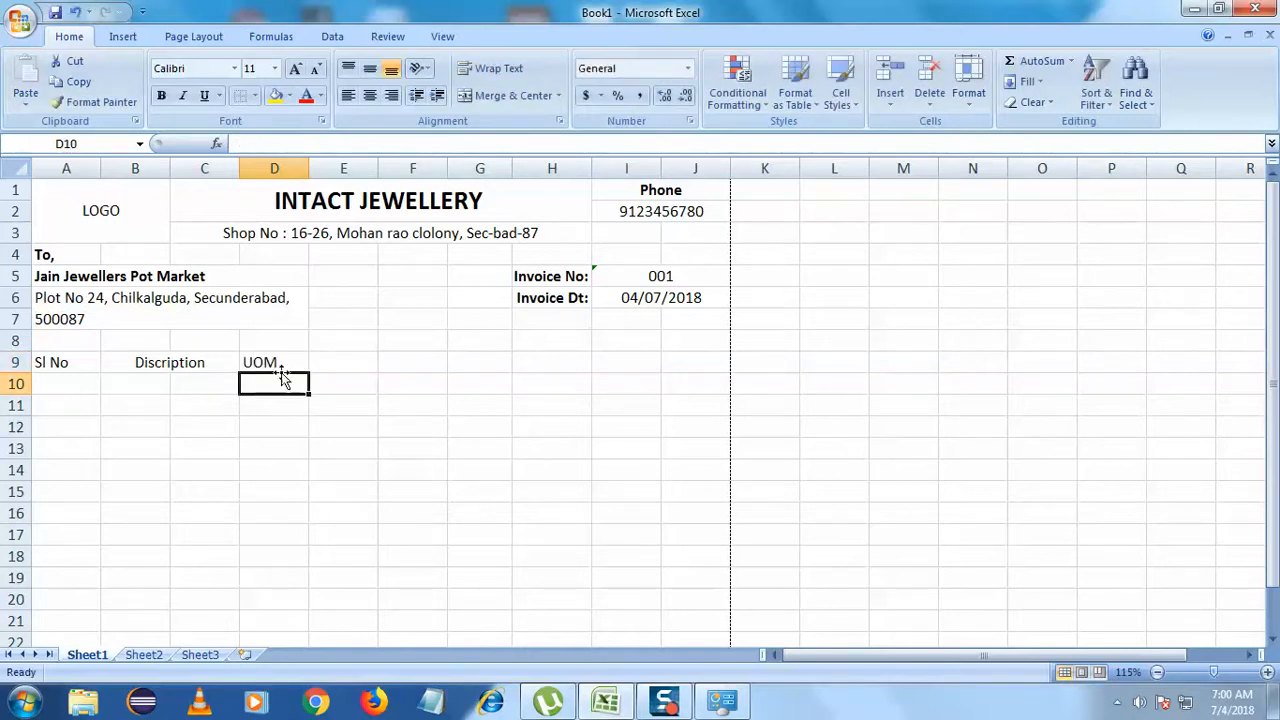
- Widen column E and enter 'Per Gram' in merged E9:F9
click(352, 366)
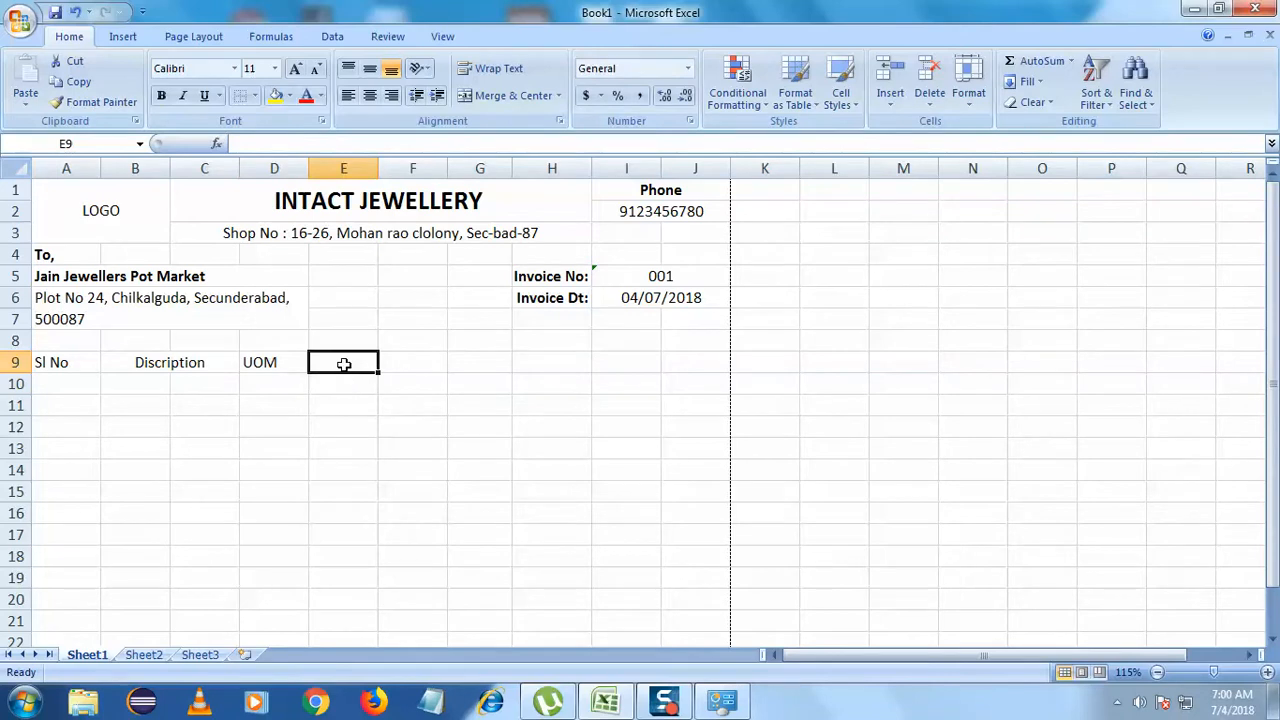
drag(351, 362, 377, 360)
click(361, 364)
drag(376, 170, 446, 169)
drag(426, 360, 355, 361)
click(495, 95)
double_click(364, 363)
text(Per Gram)
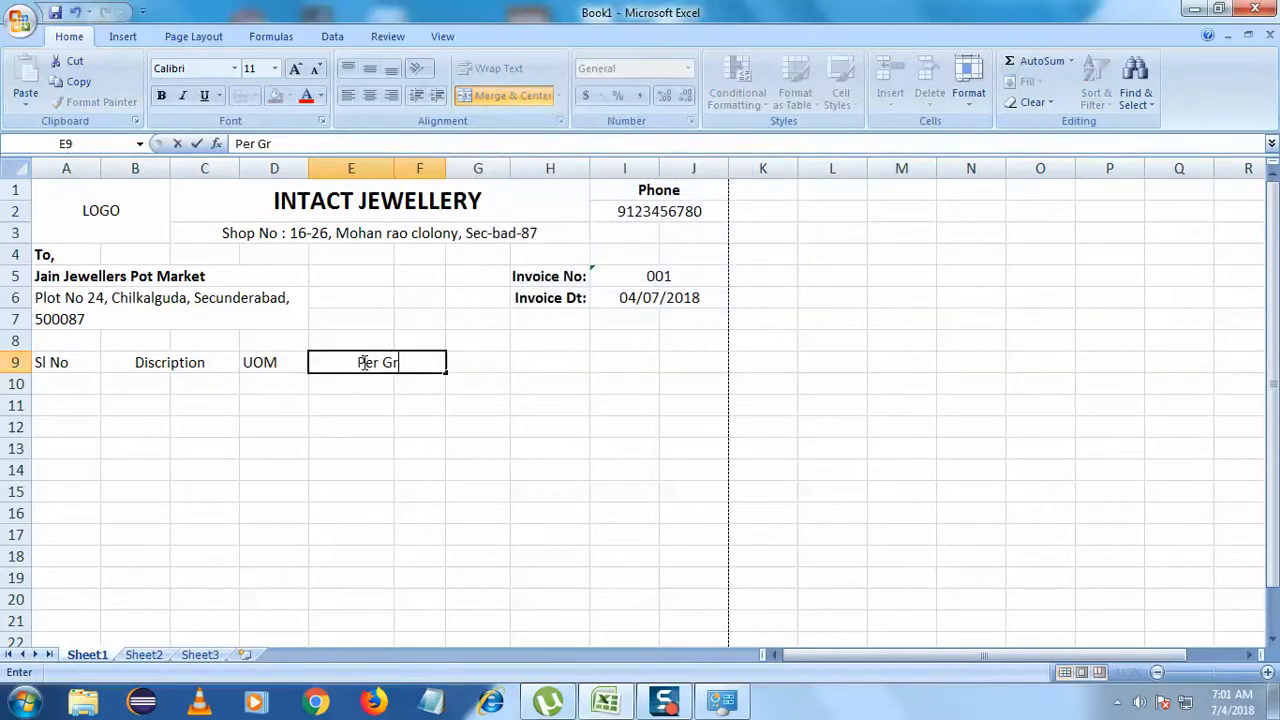
click(371, 419)
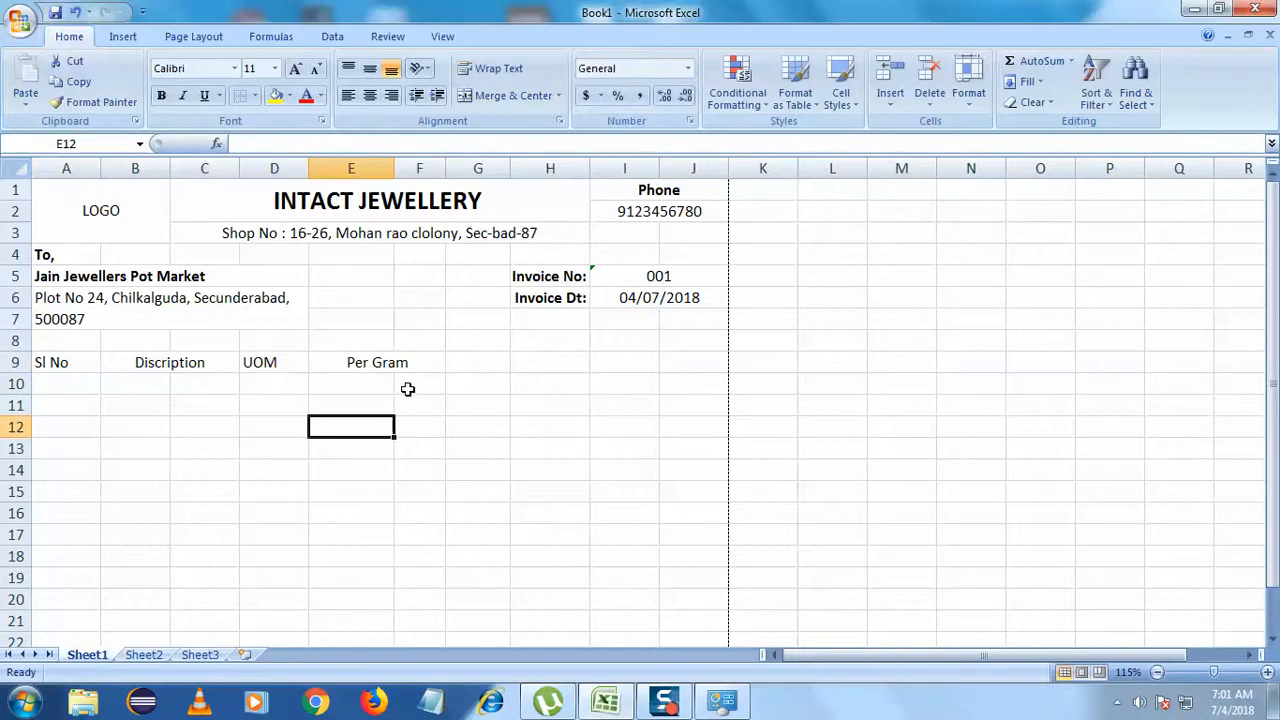
- Enter 'Rate' in merged, centred G9:H9
click(503, 365)
double_click(493, 365)
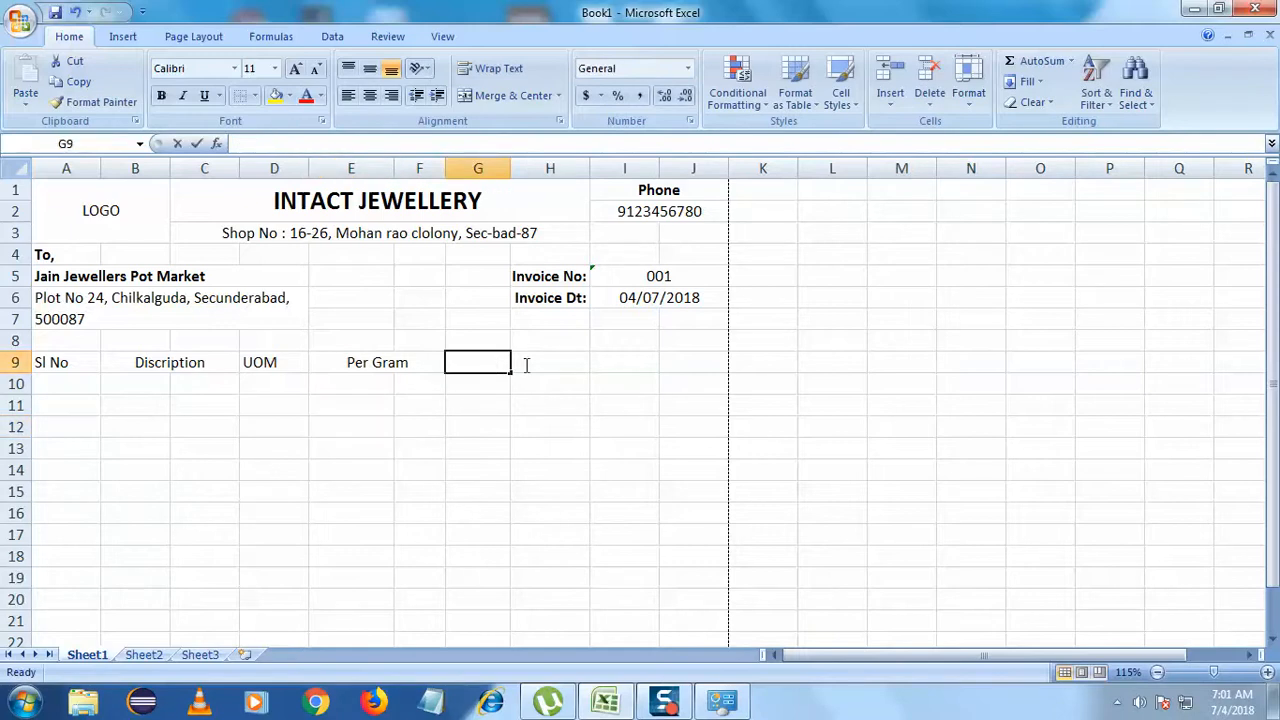
drag(535, 365, 488, 362)
click(494, 95)
double_click(502, 364)
text(Rate)
click(517, 465)
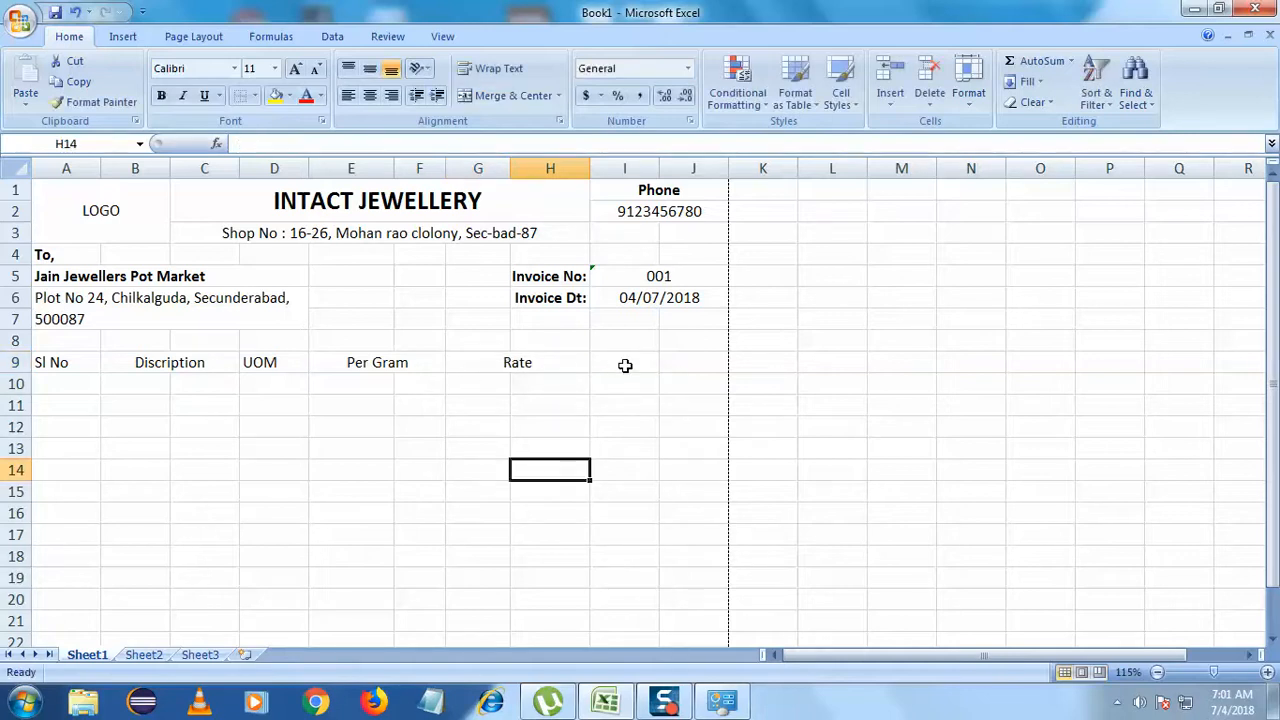
drag(625, 365, 690, 363)
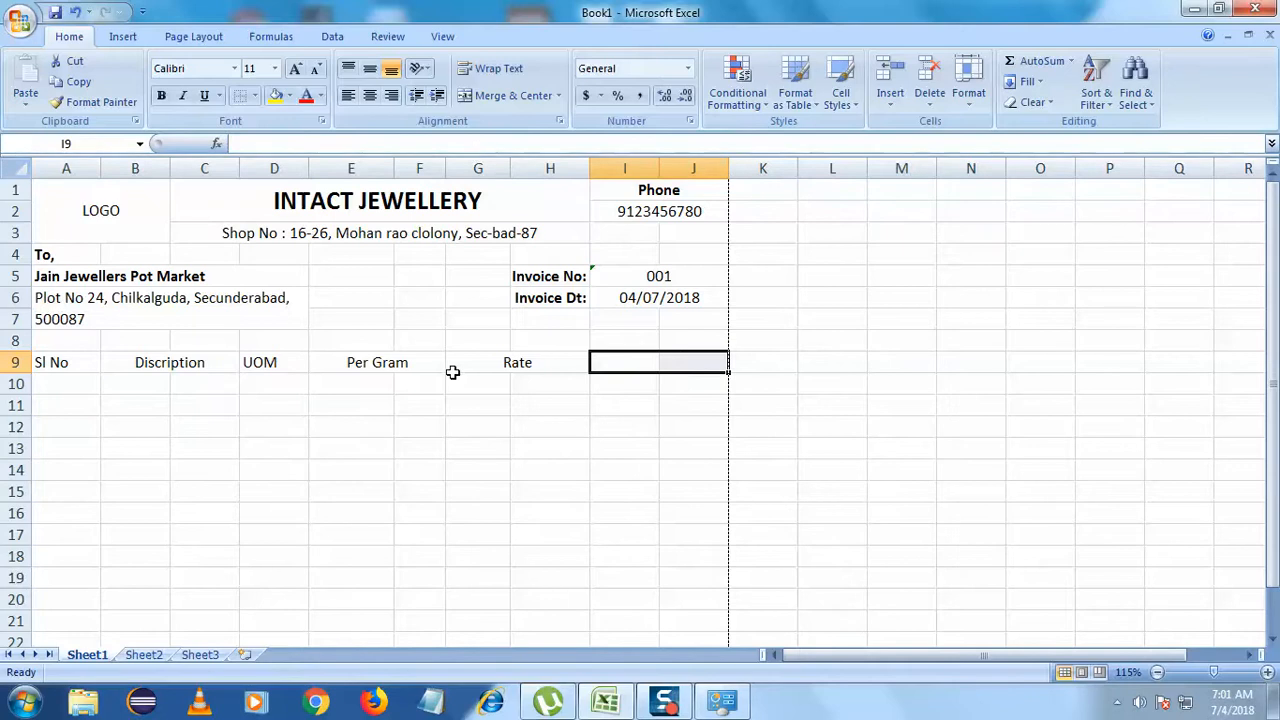
click(537, 366)
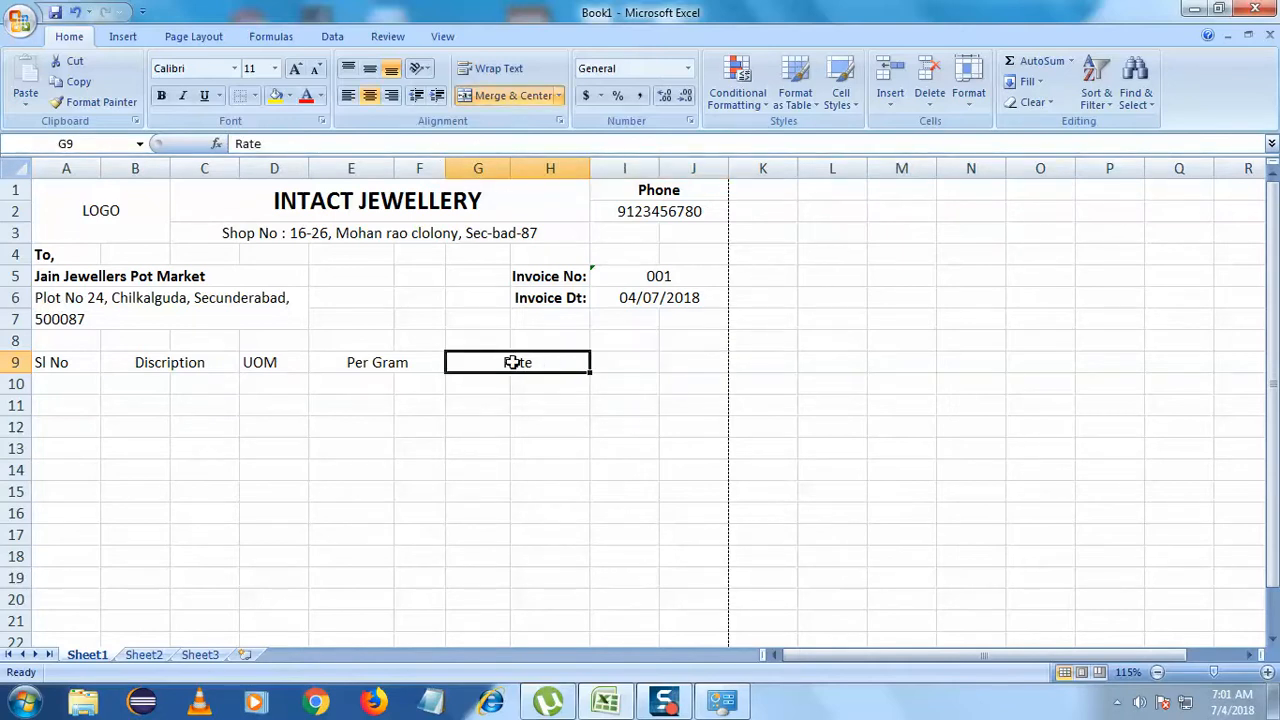
click(397, 382)
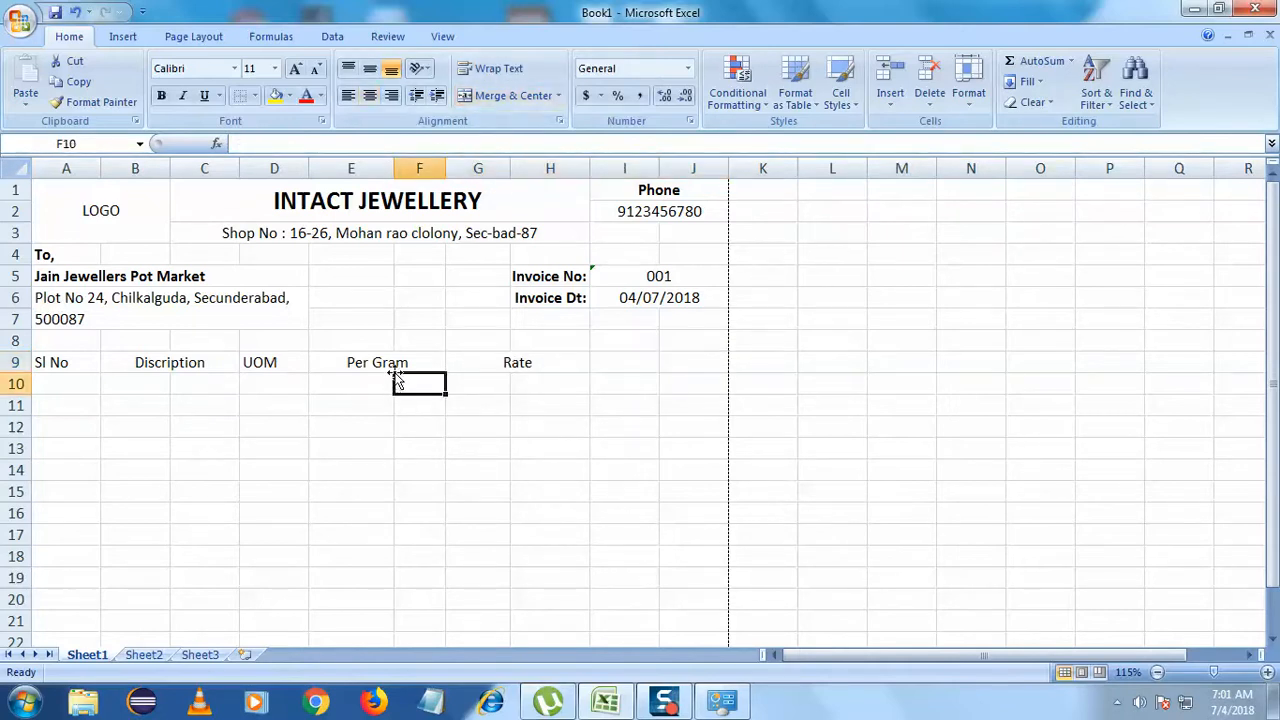
click(356, 363)
- Undo the merges and column widening, then re-enter Per Gram in E9
key(ctrl+z)
key(ctrl+z)
key(ctrl+z)
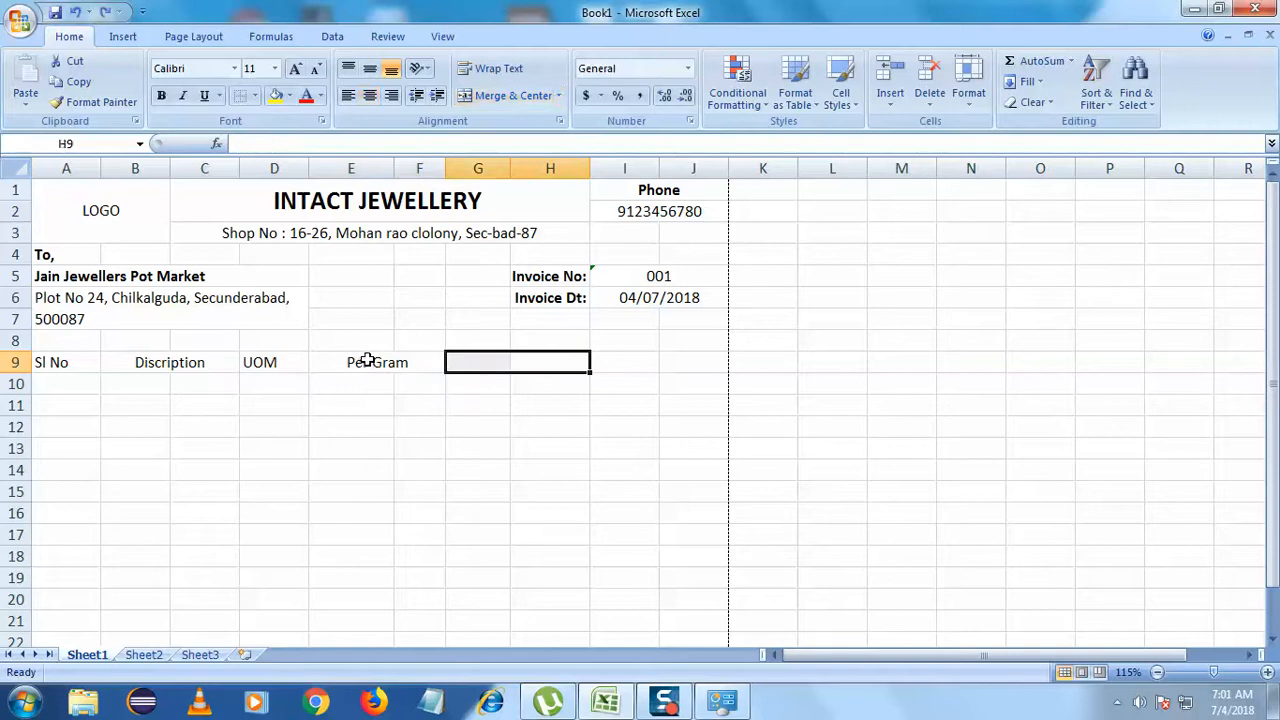
key(ctrl+z)
key(ctrl+z)
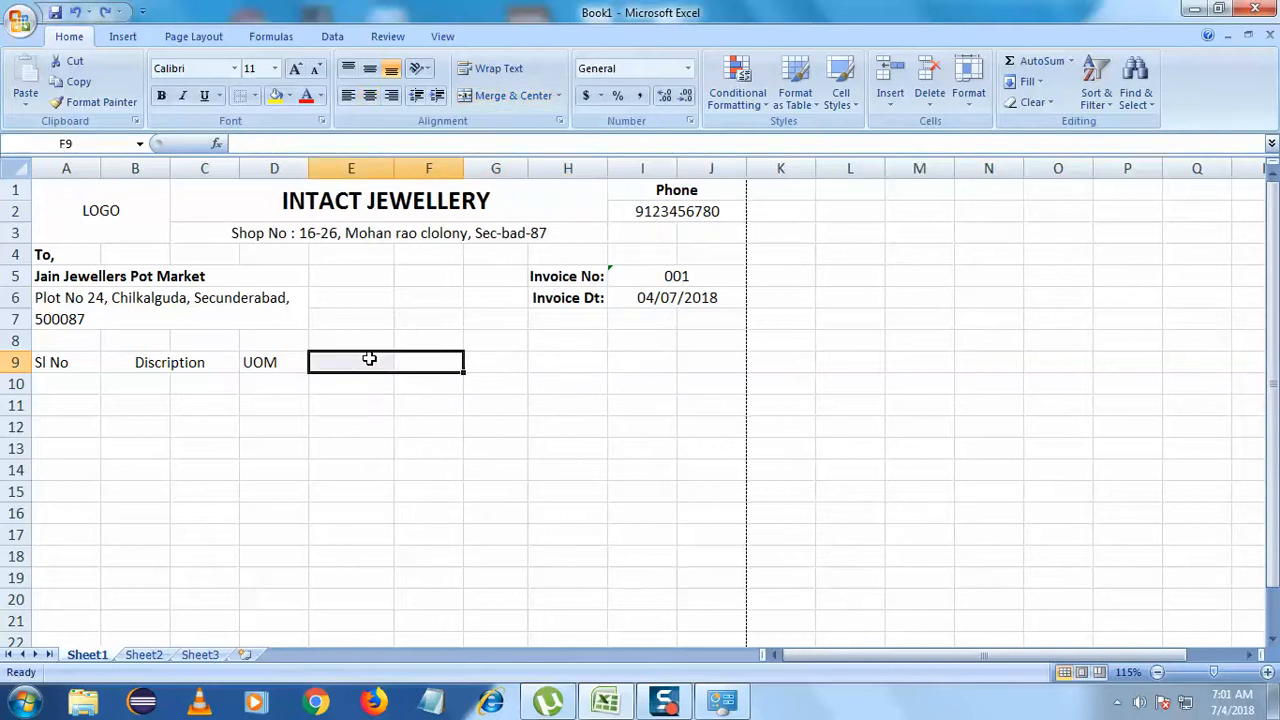
double_click(368, 364)
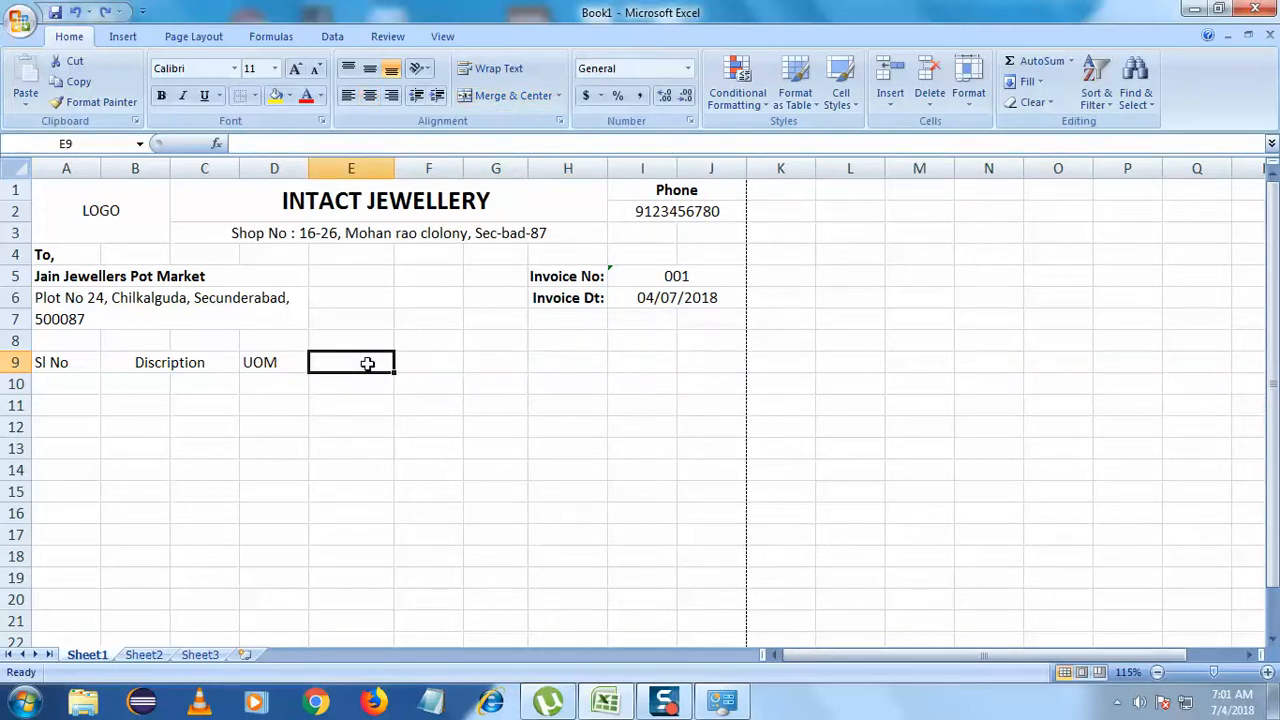
click(386, 414)
key(ctrl+z)
key(ctrl+z)
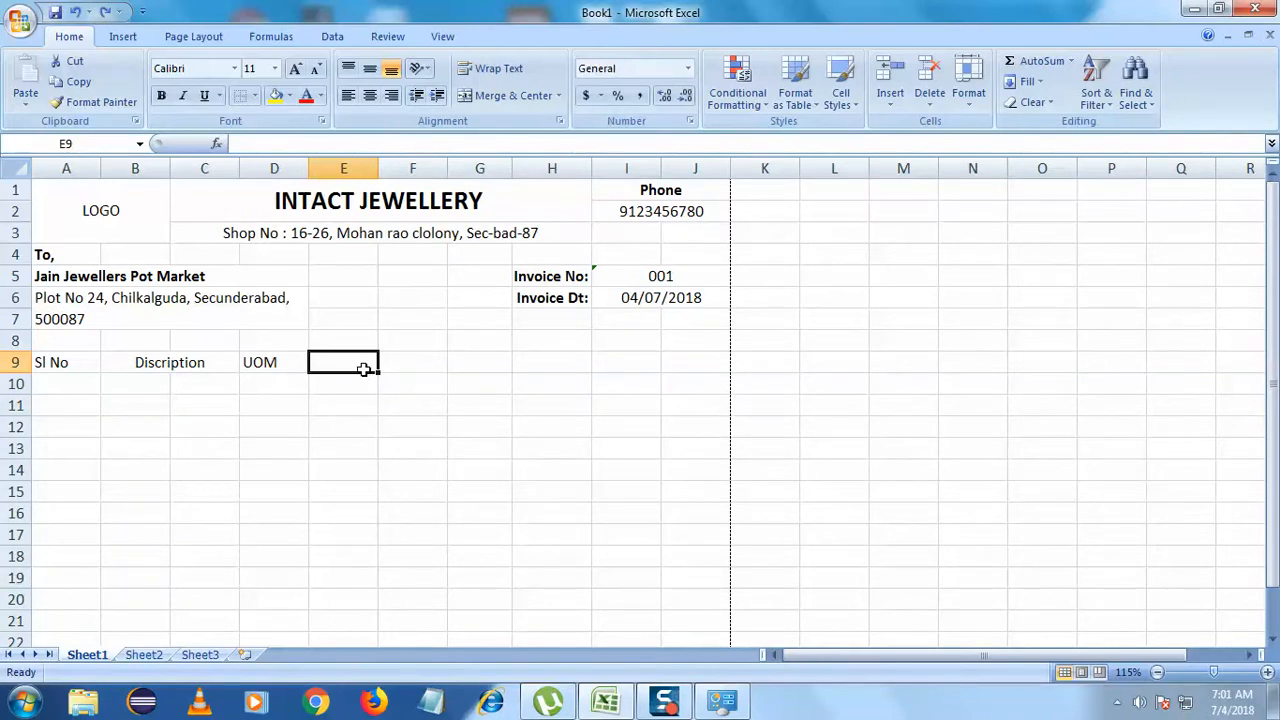
text(Per Gra)
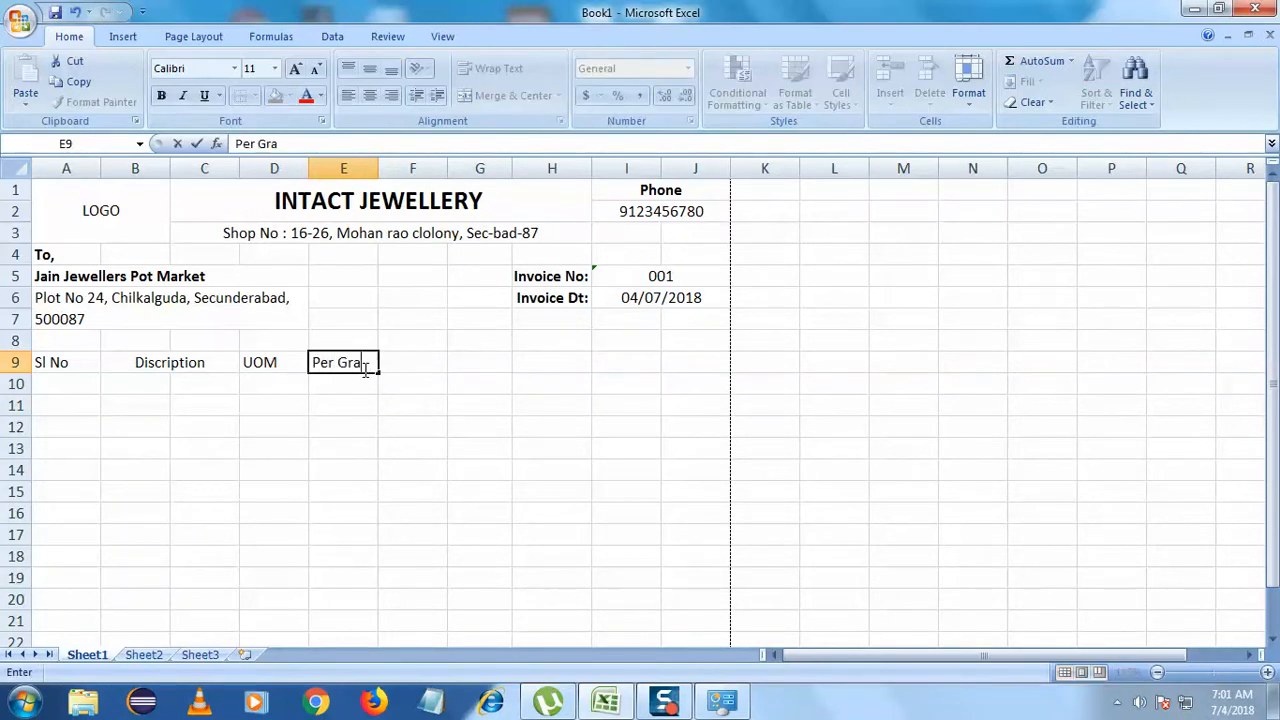
click(410, 422)
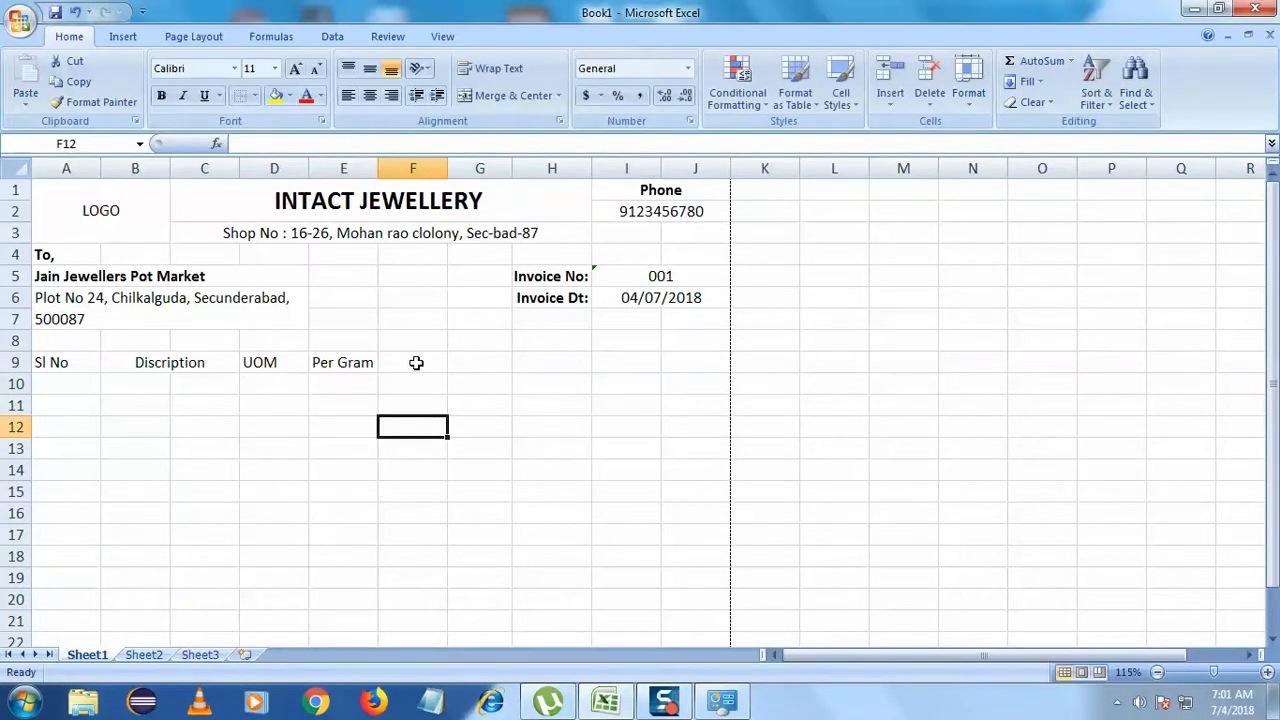
- Enter Rate in F9, GST in G9 and Total in H9
click(416, 363)
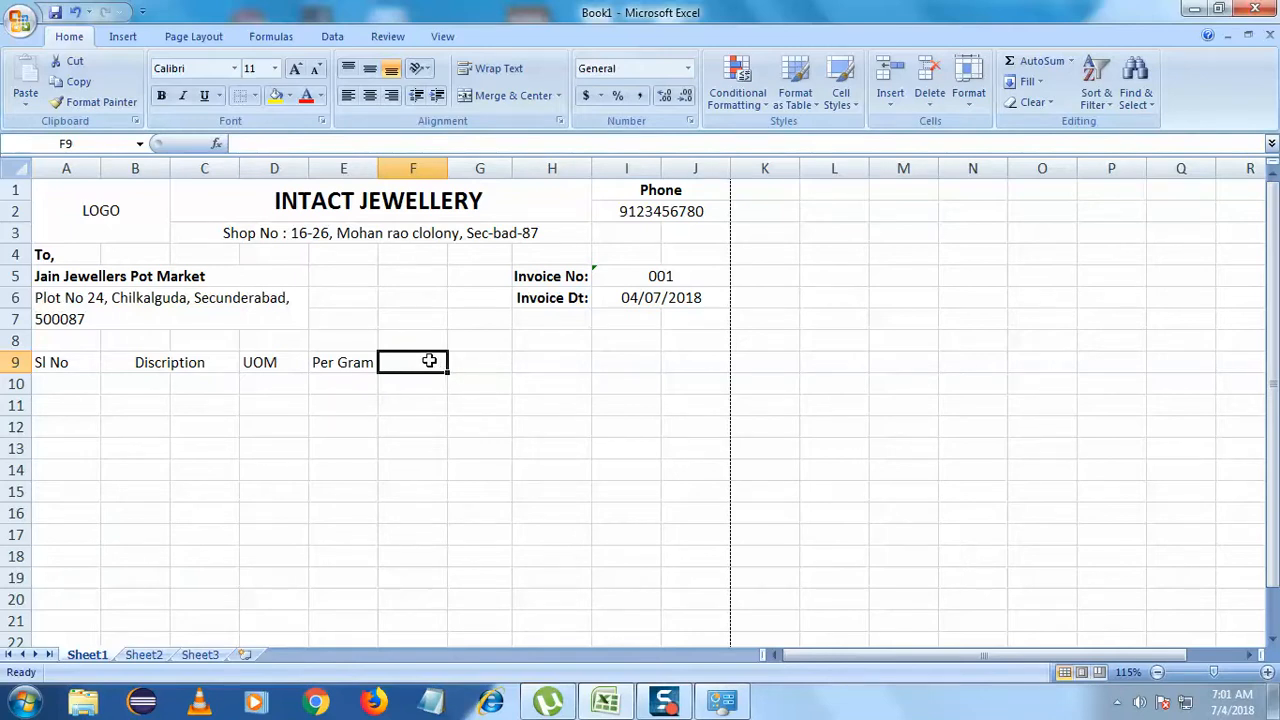
text(Rate)
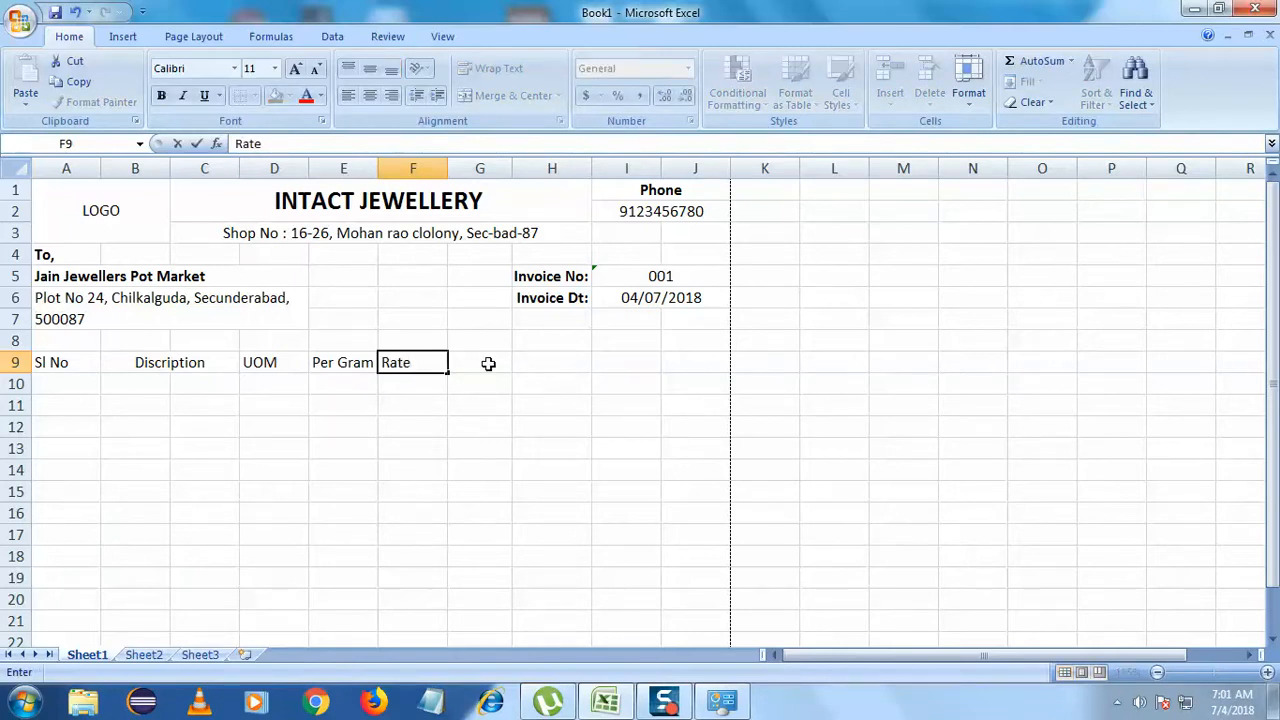
click(499, 363)
text(Tac)
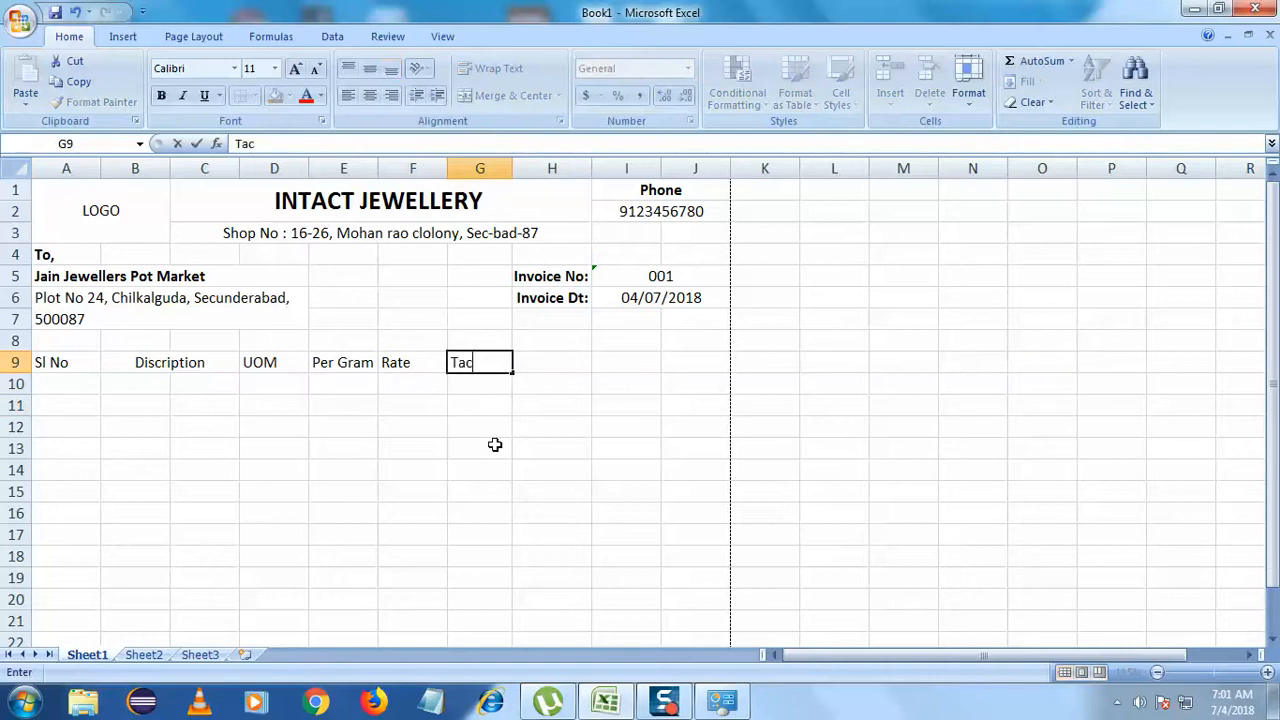
text(GST)
click(495, 445)
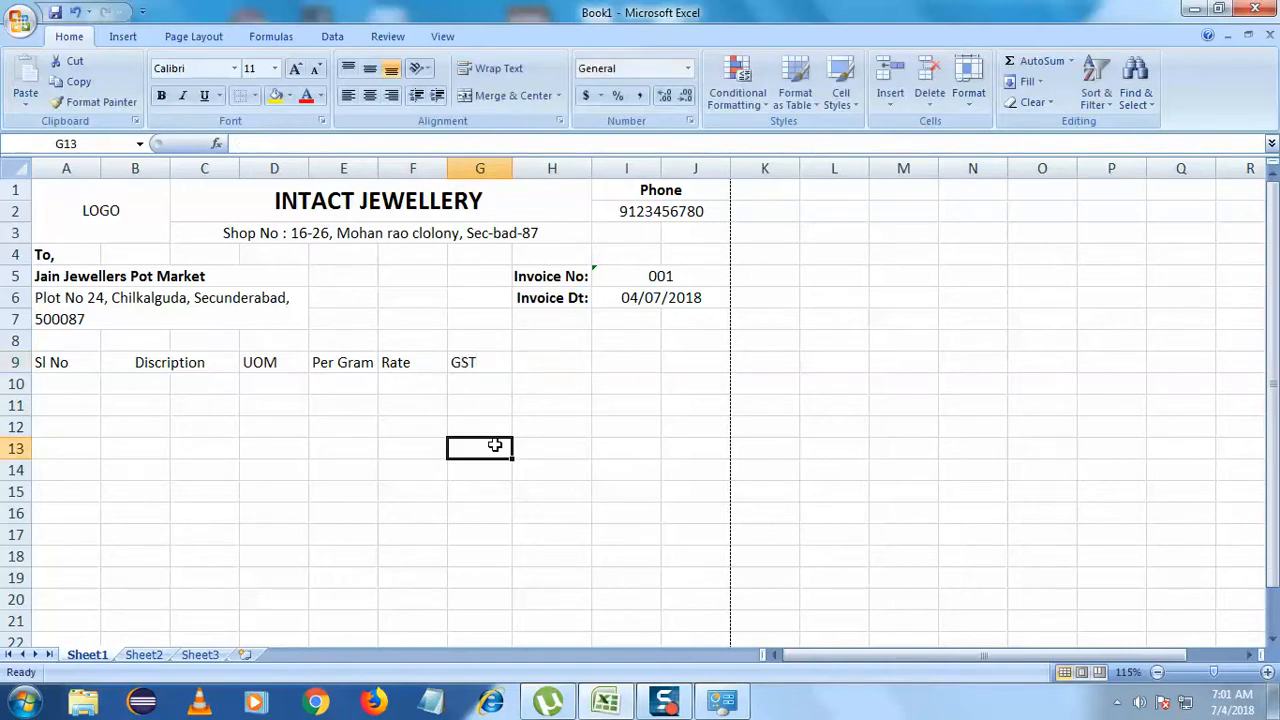
click(557, 363)
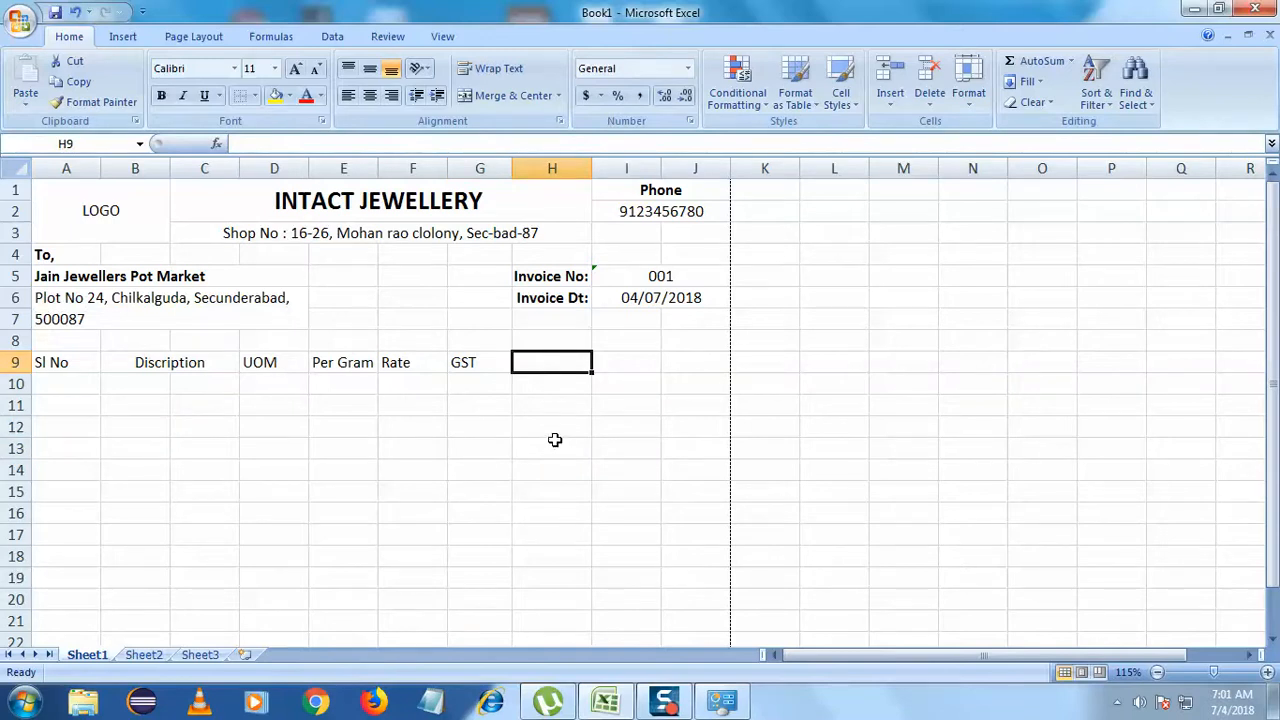
text(Total)
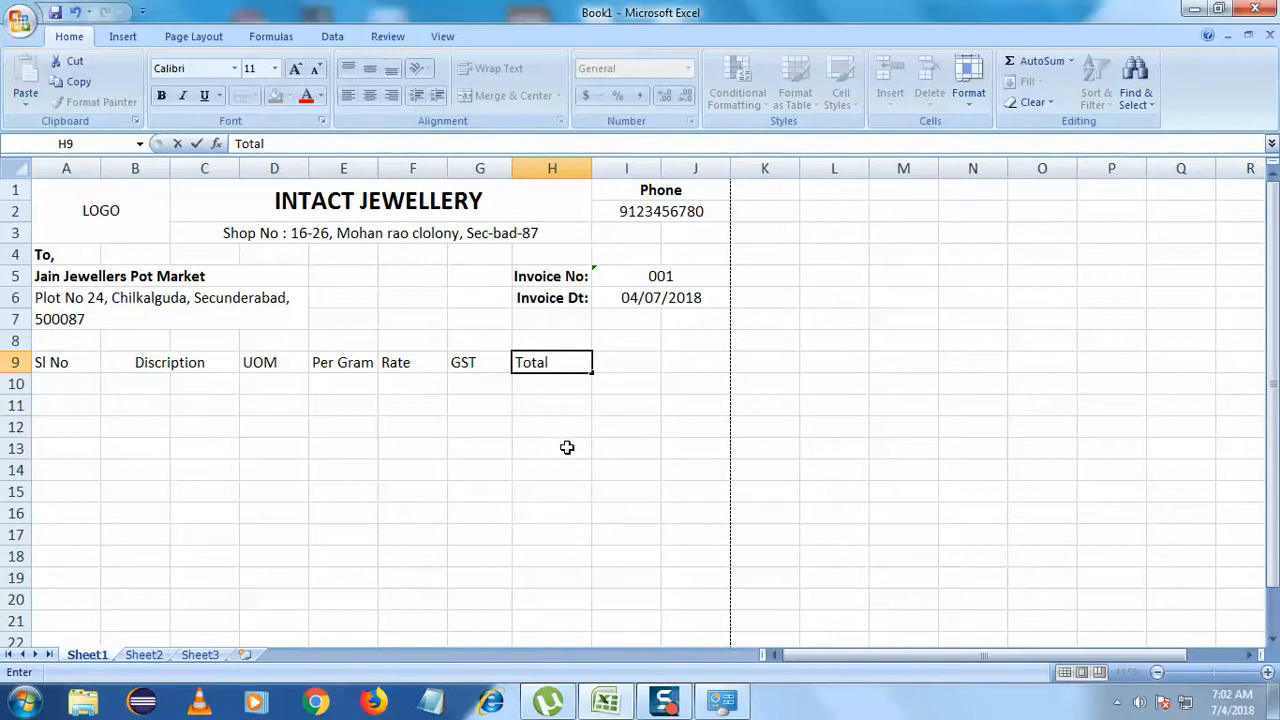
click(567, 447)
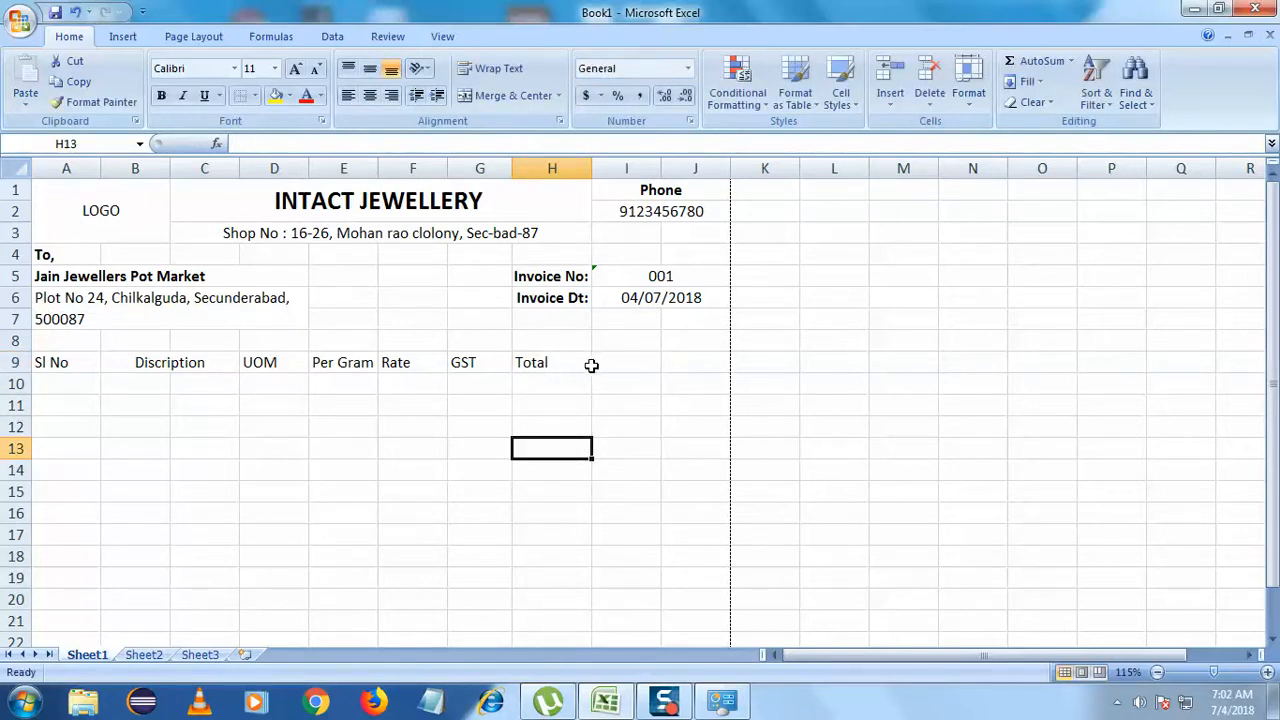
double_click(559, 364)
- Move the Total heading to J9 and GST to I9
drag(560, 364, 480, 363)
key(ctrl+c)
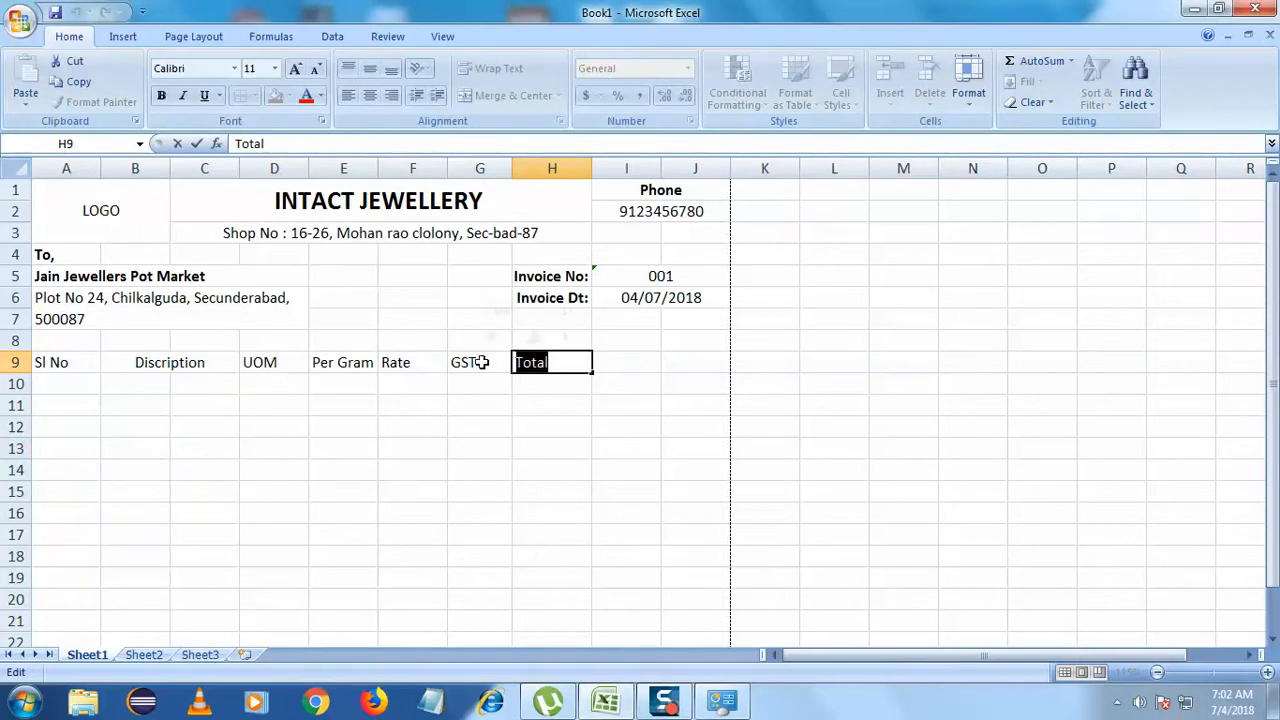
key(BackSpace)
click(705, 361)
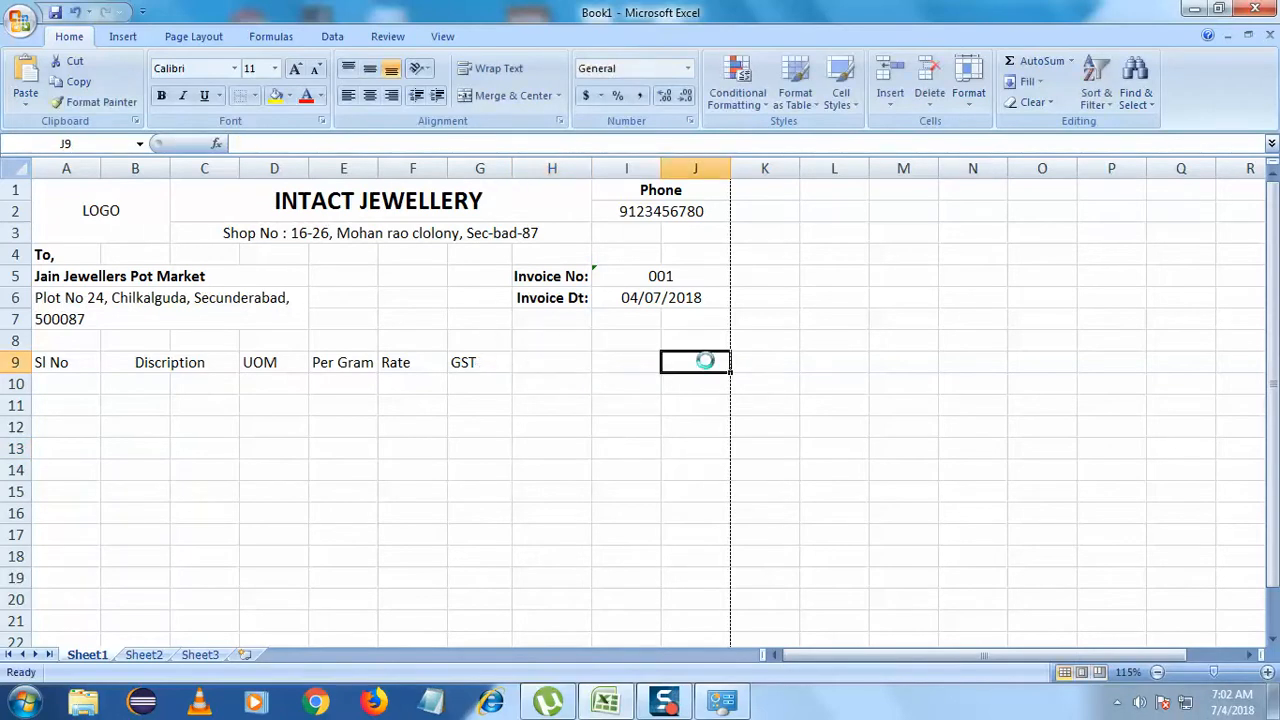
key(ctrl+v)
click(585, 427)
click(485, 367)
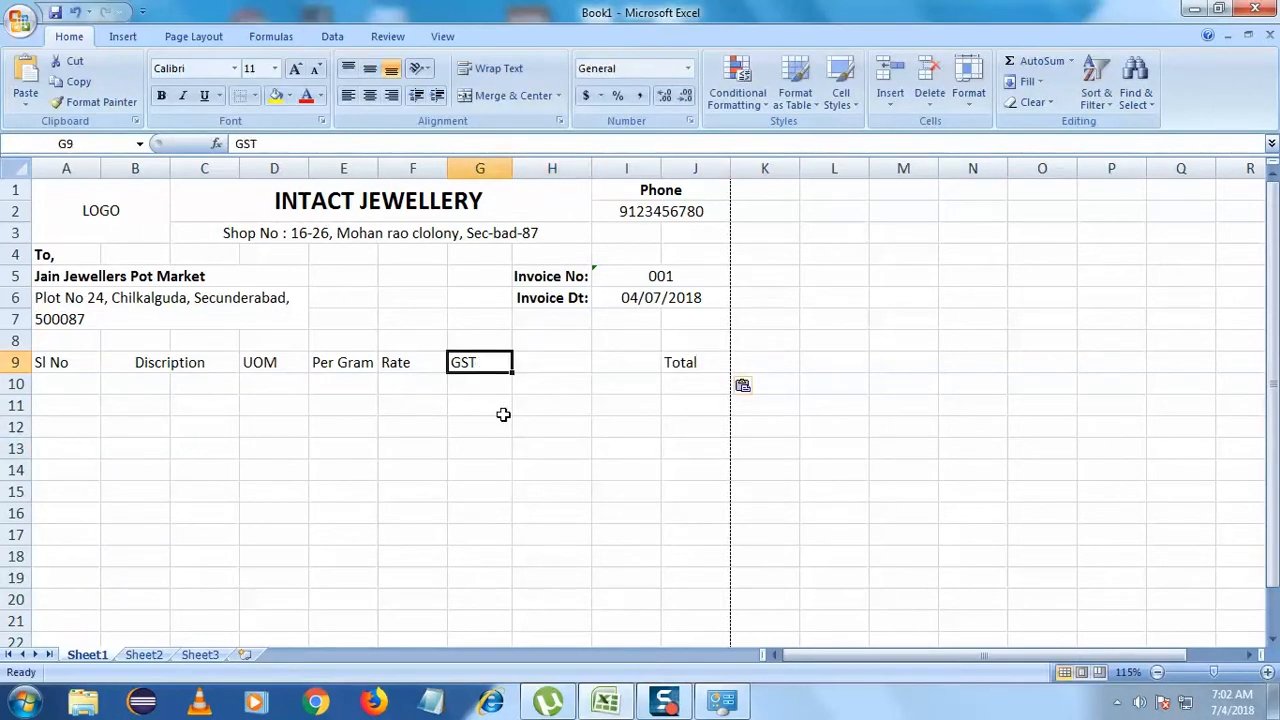
key(ctrl+c)
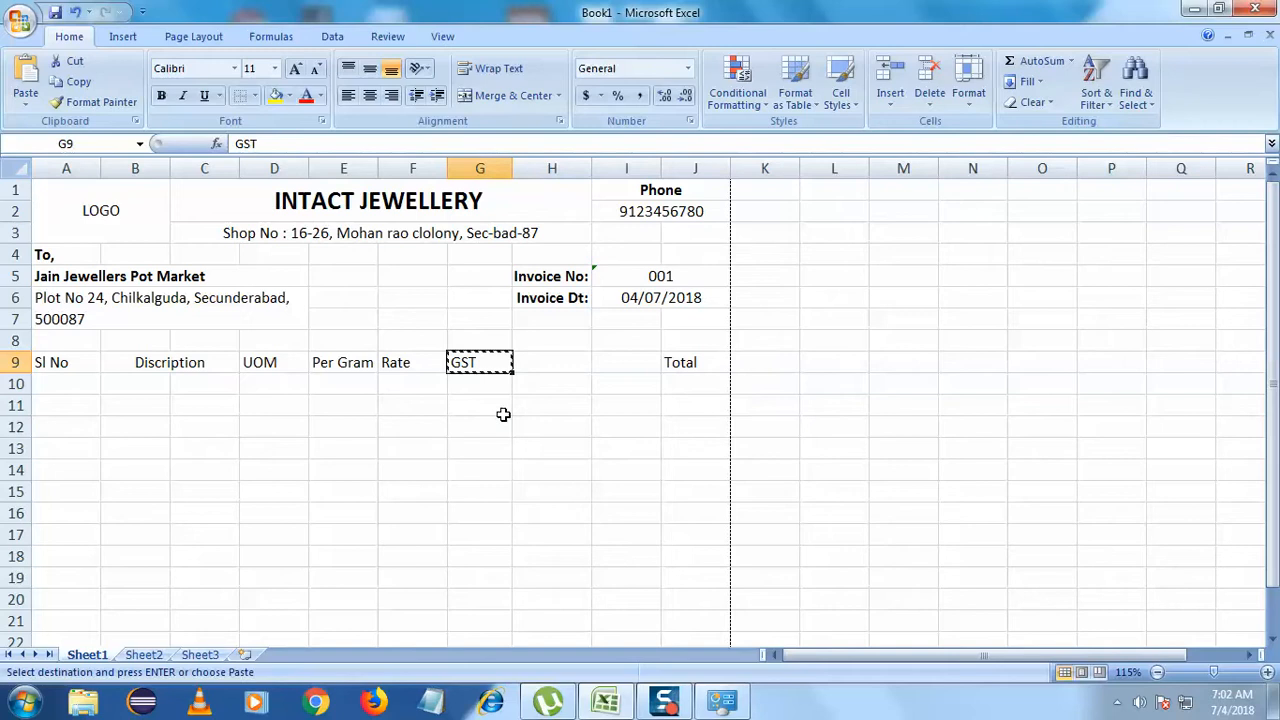
click(645, 366)
key(ctrl+v)
click(600, 446)
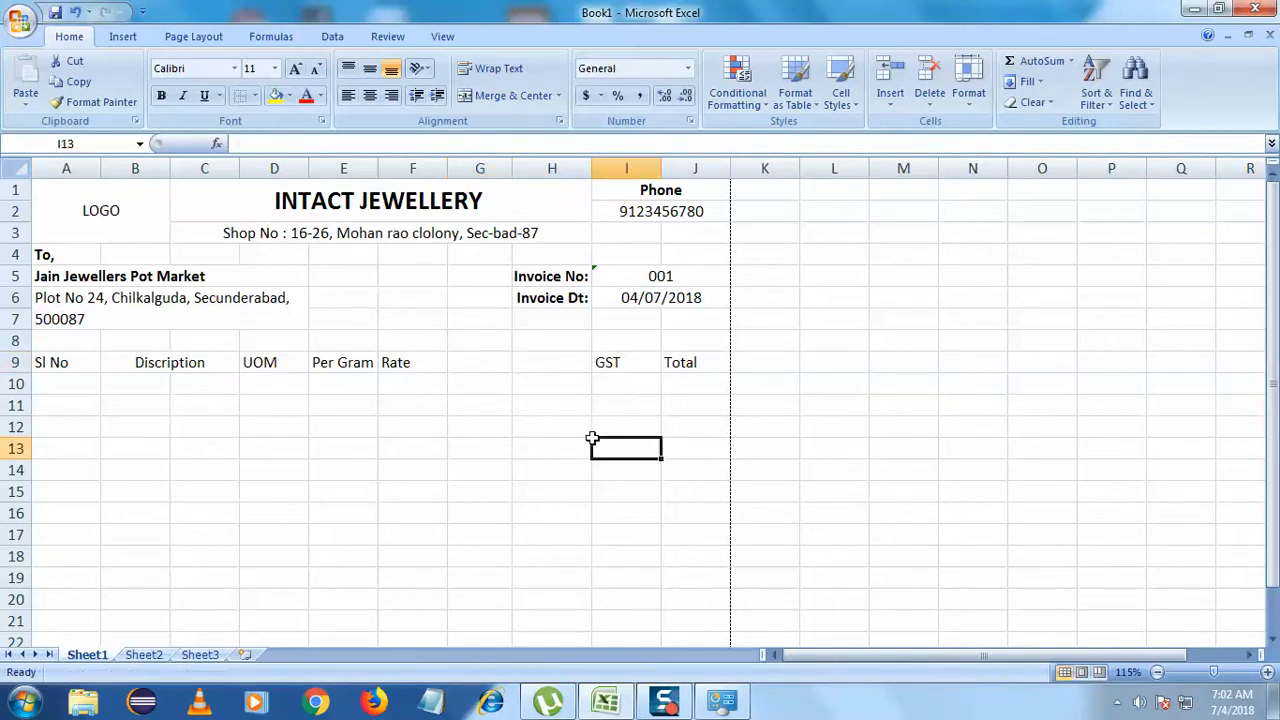
- Move the Rate heading from F9 to H9
click(410, 369)
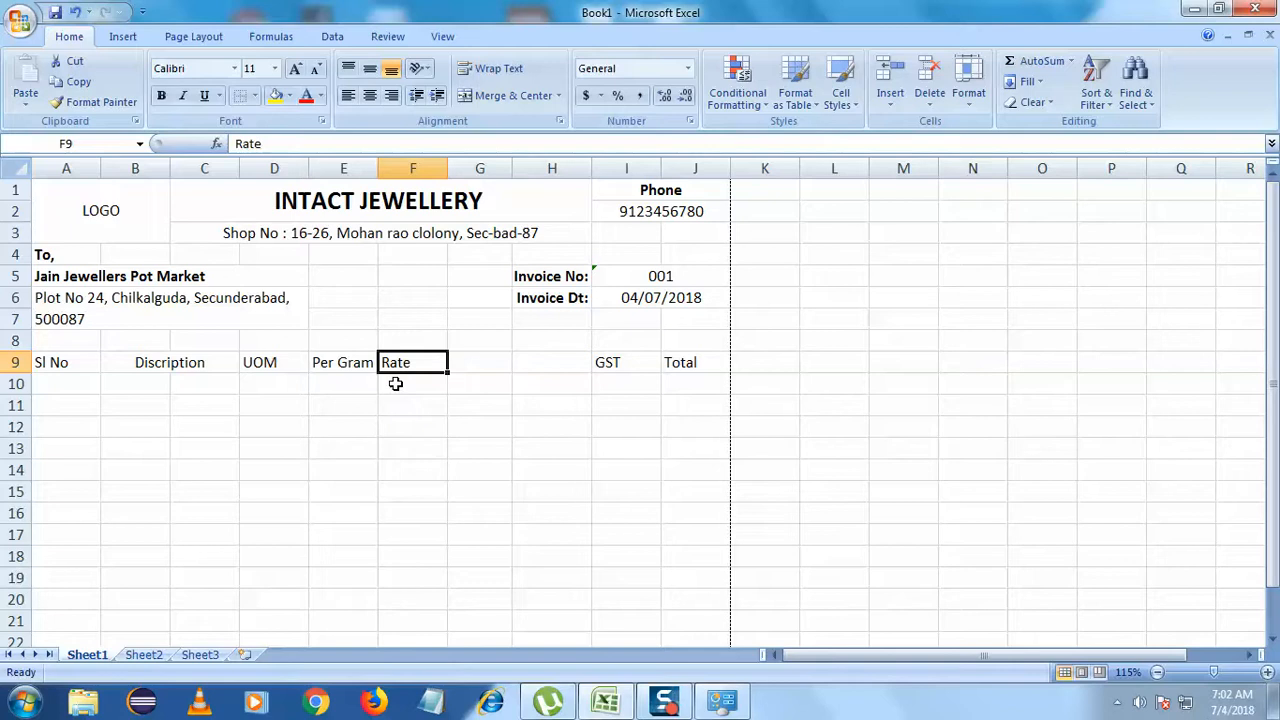
key(ctrl+x)
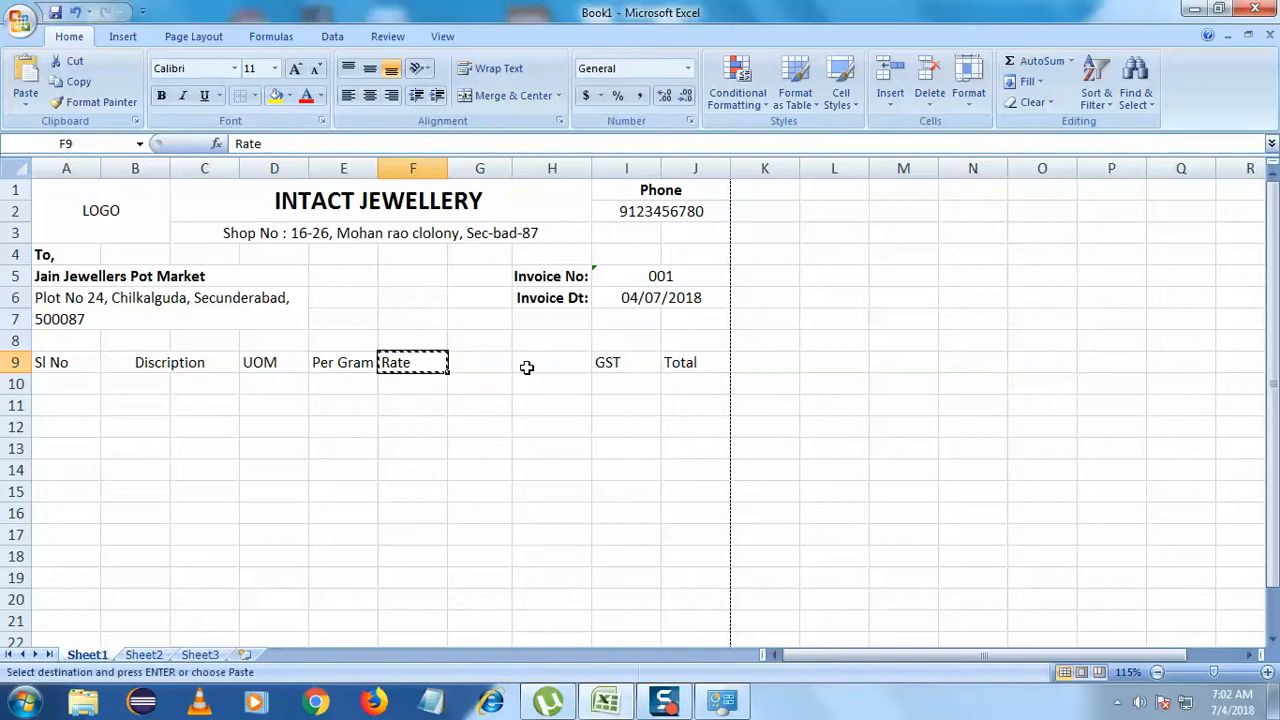
key(Right)
key(Right)
key(ctrl+v)
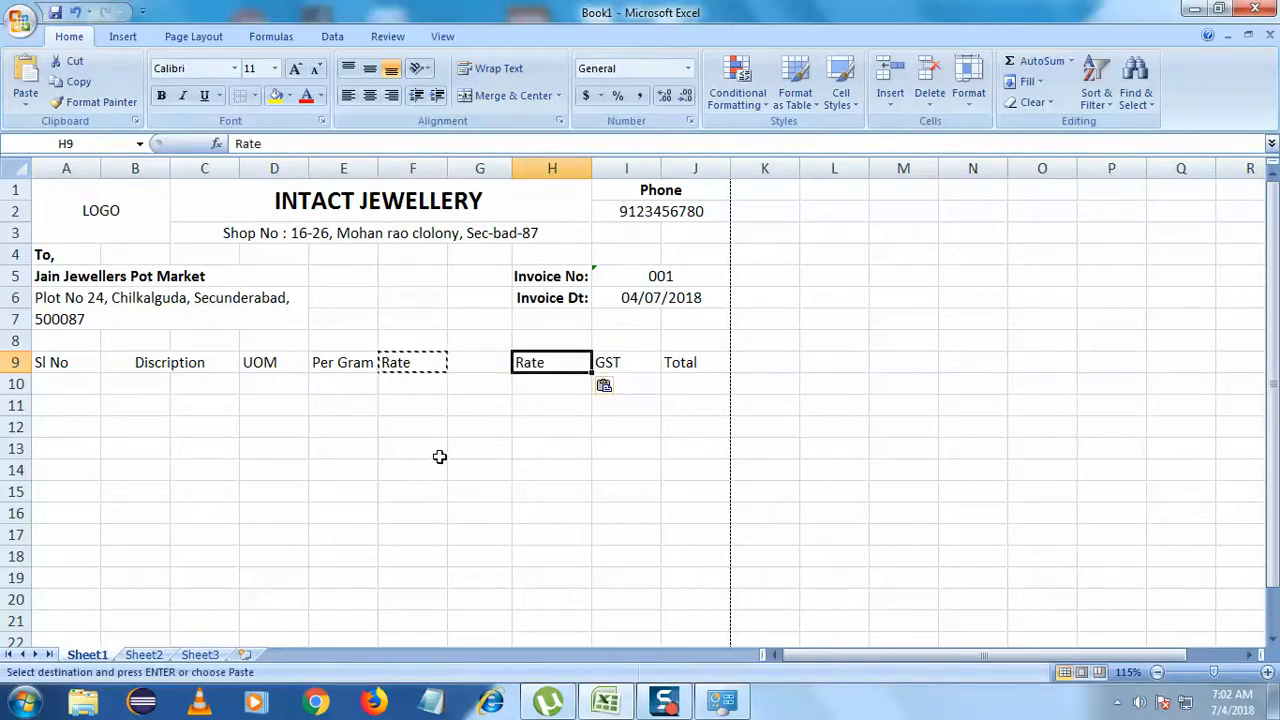
click(425, 369)
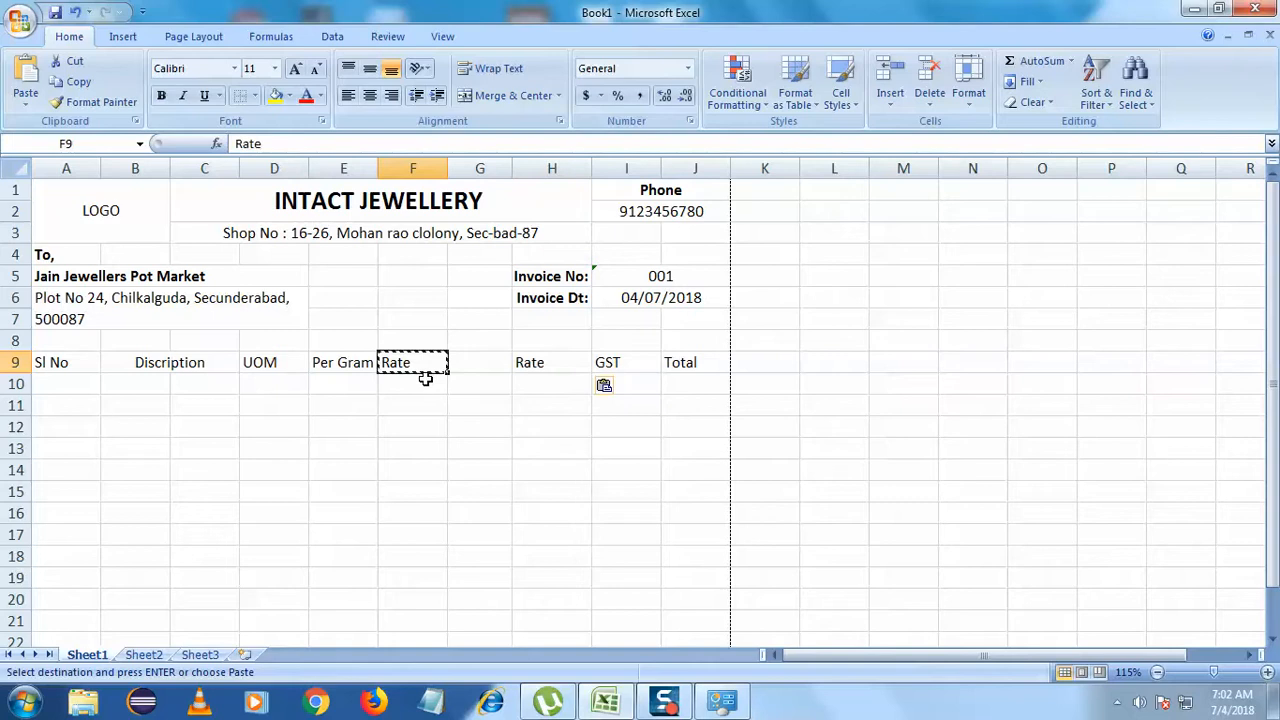
click(566, 364)
key(Return)
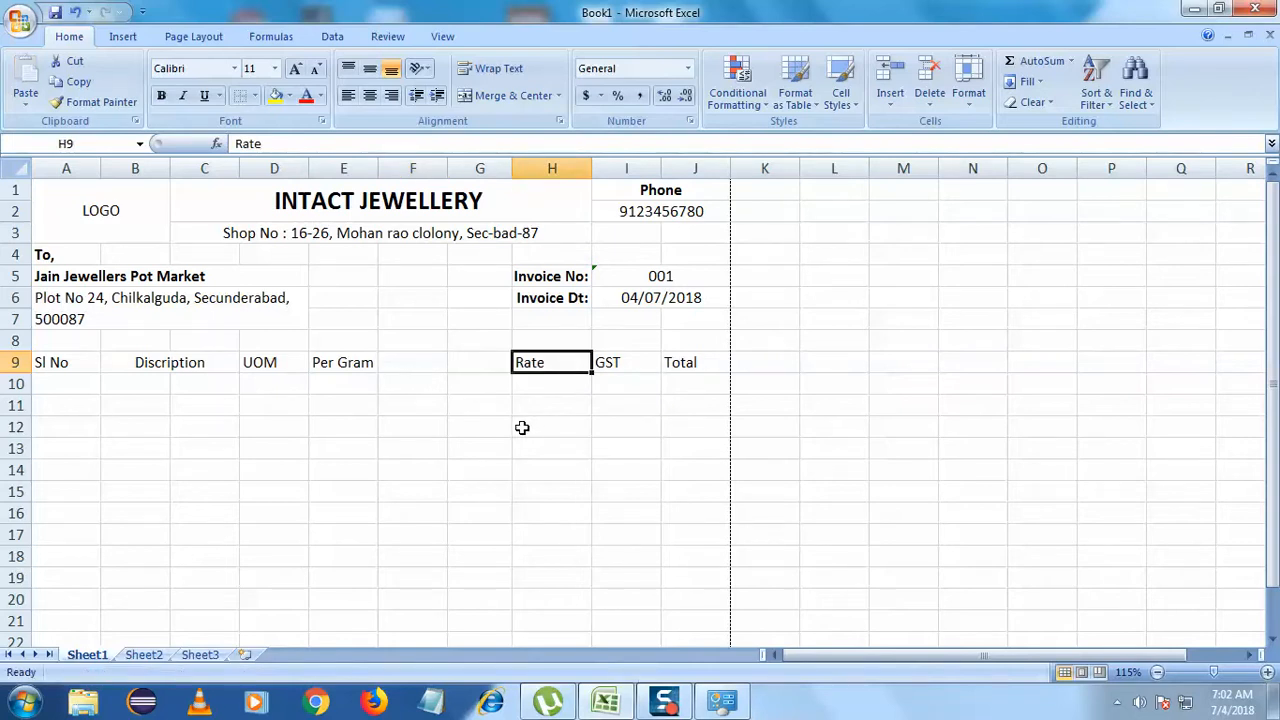
click(540, 427)
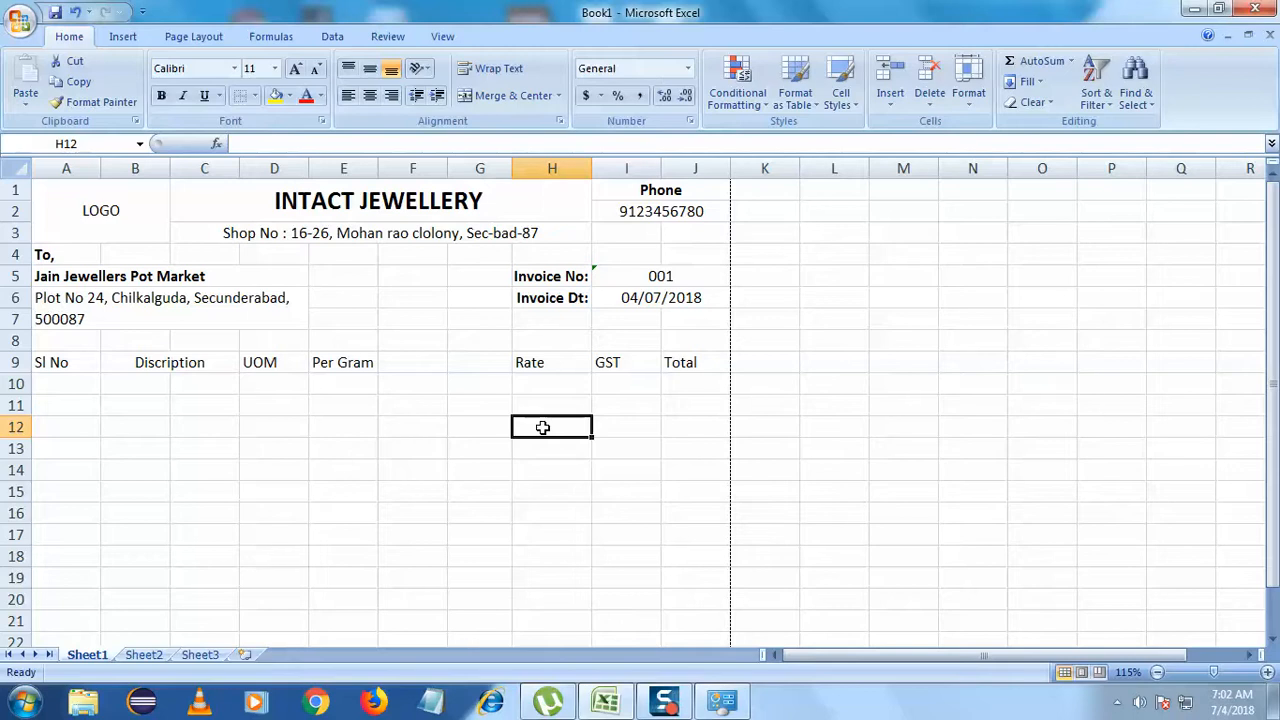
- Merge and centre G9:H9 for Rate and E9:F9 for Per Gram
drag(565, 364, 490, 362)
click(513, 95)
drag(350, 367, 423, 362)
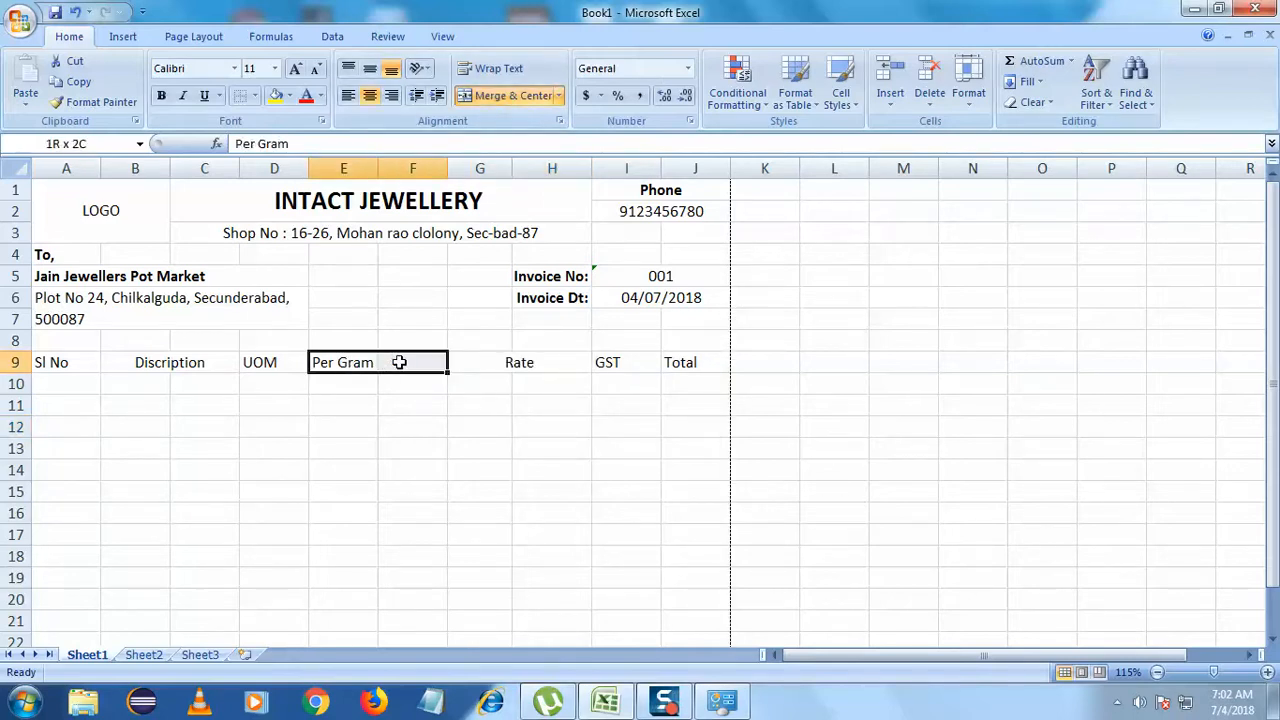
click(505, 95)
click(421, 447)
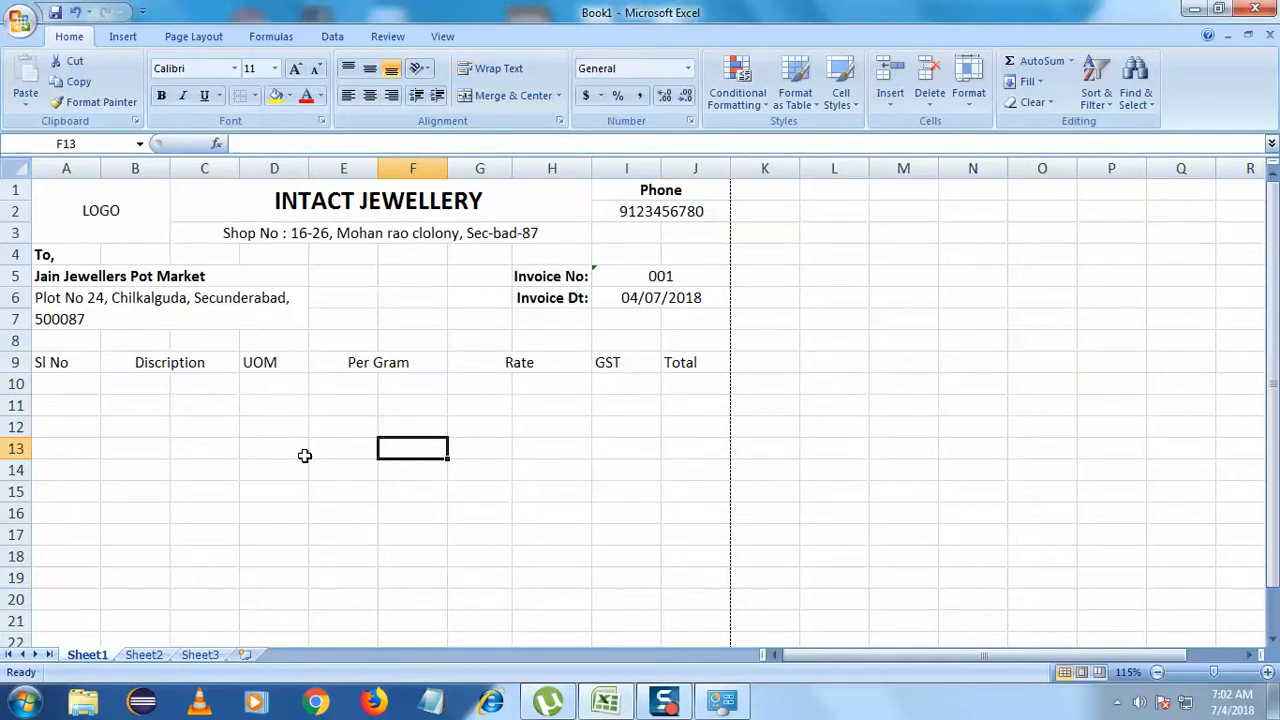
- Apply a Top Border to A36:J47 to close the bottom of the item table
scroll(305, 455, down, 2)
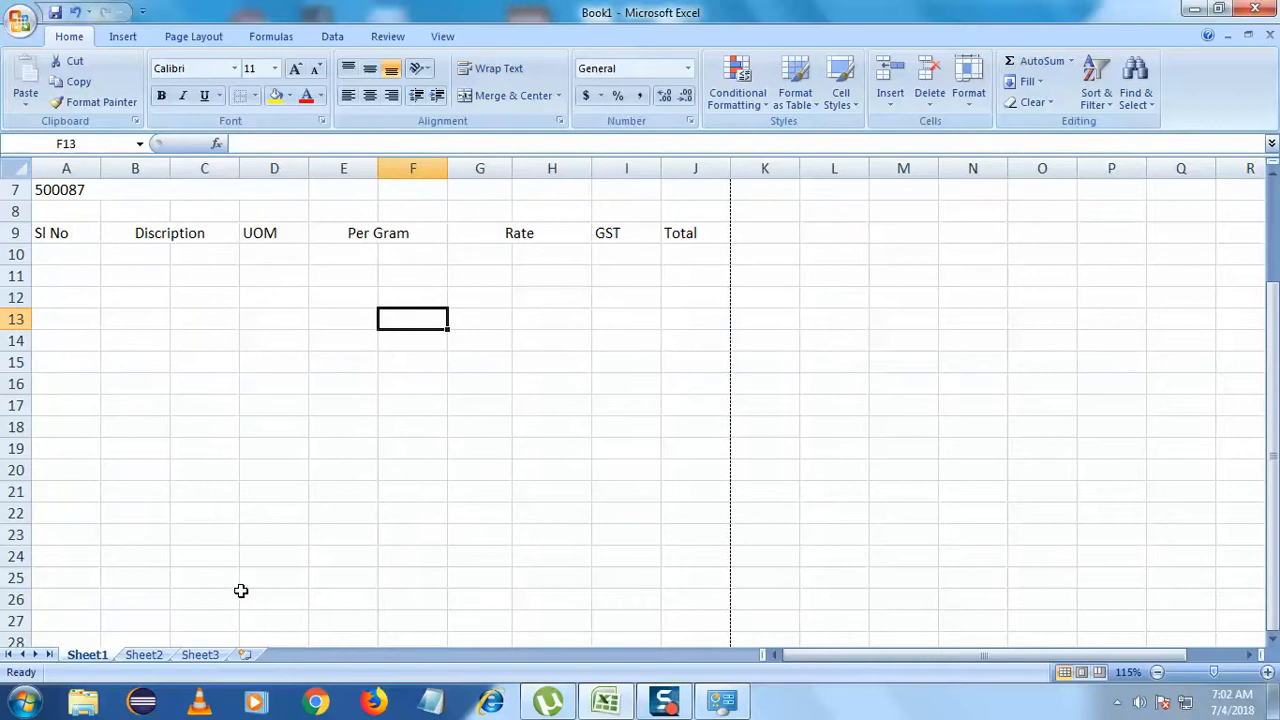
scroll(241, 591, down, 7)
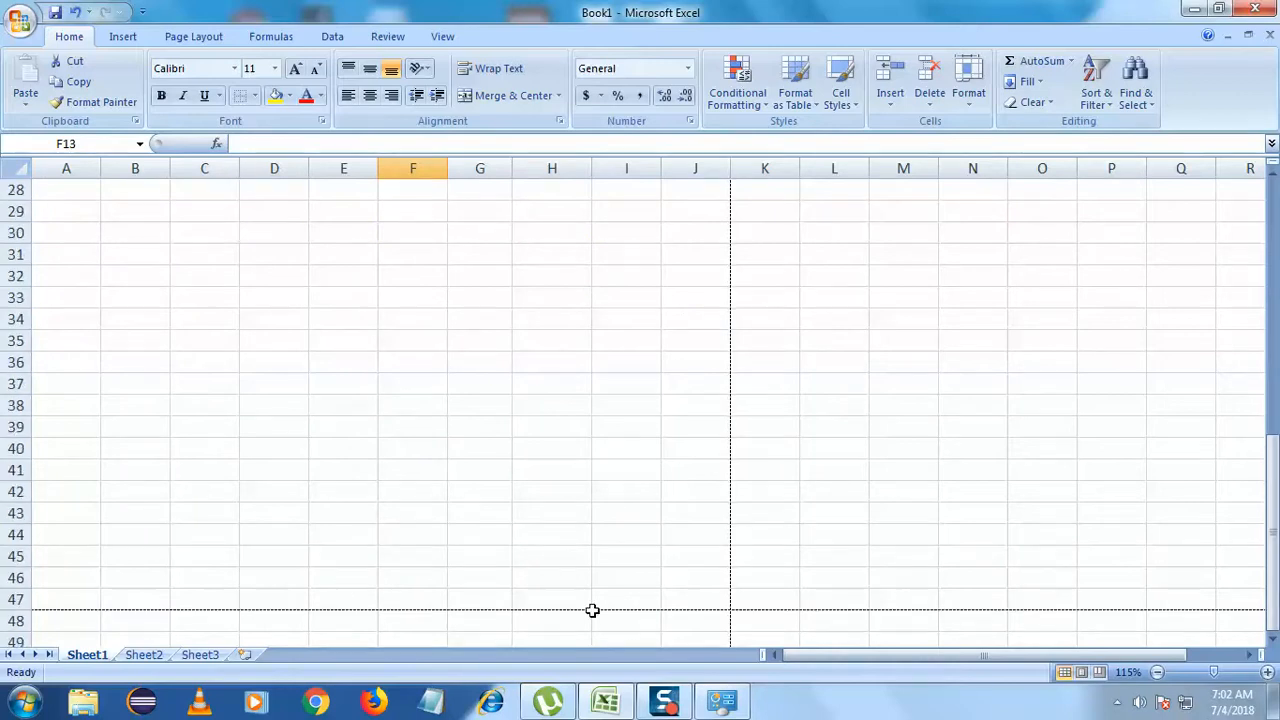
drag(705, 606, 81, 456)
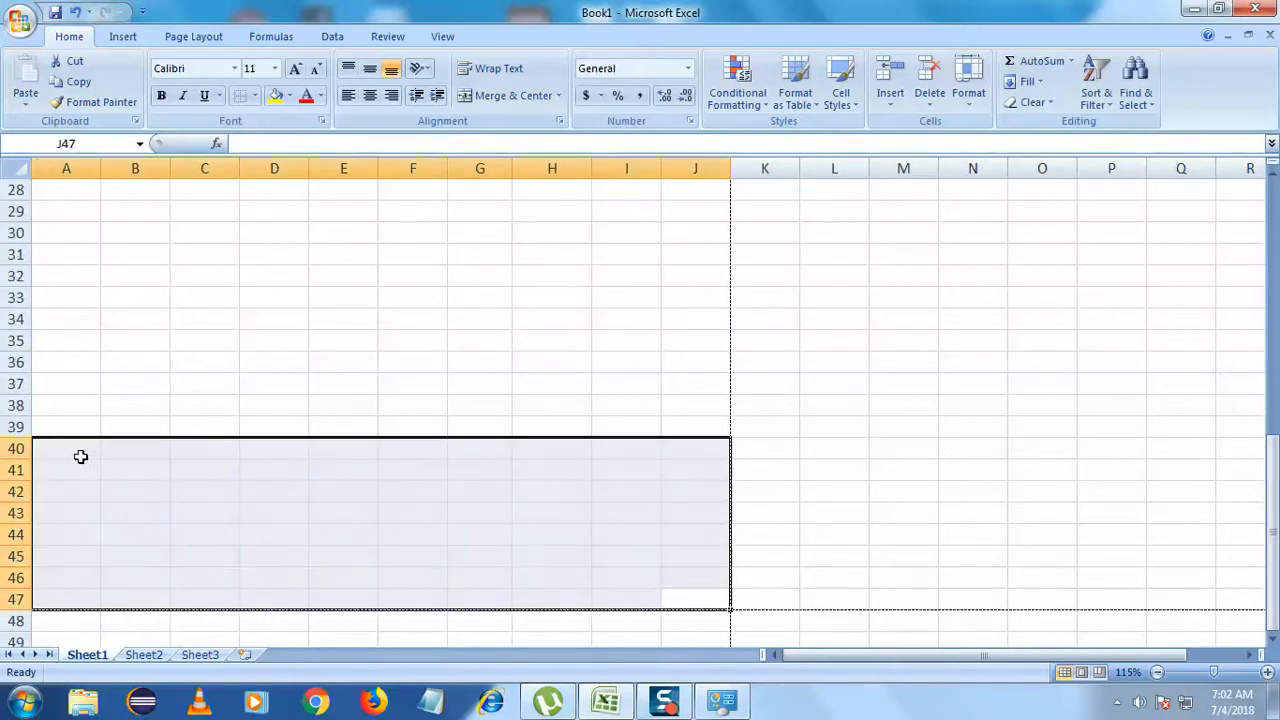
scroll(124, 470, up, 6)
scroll(124, 470, down, 5)
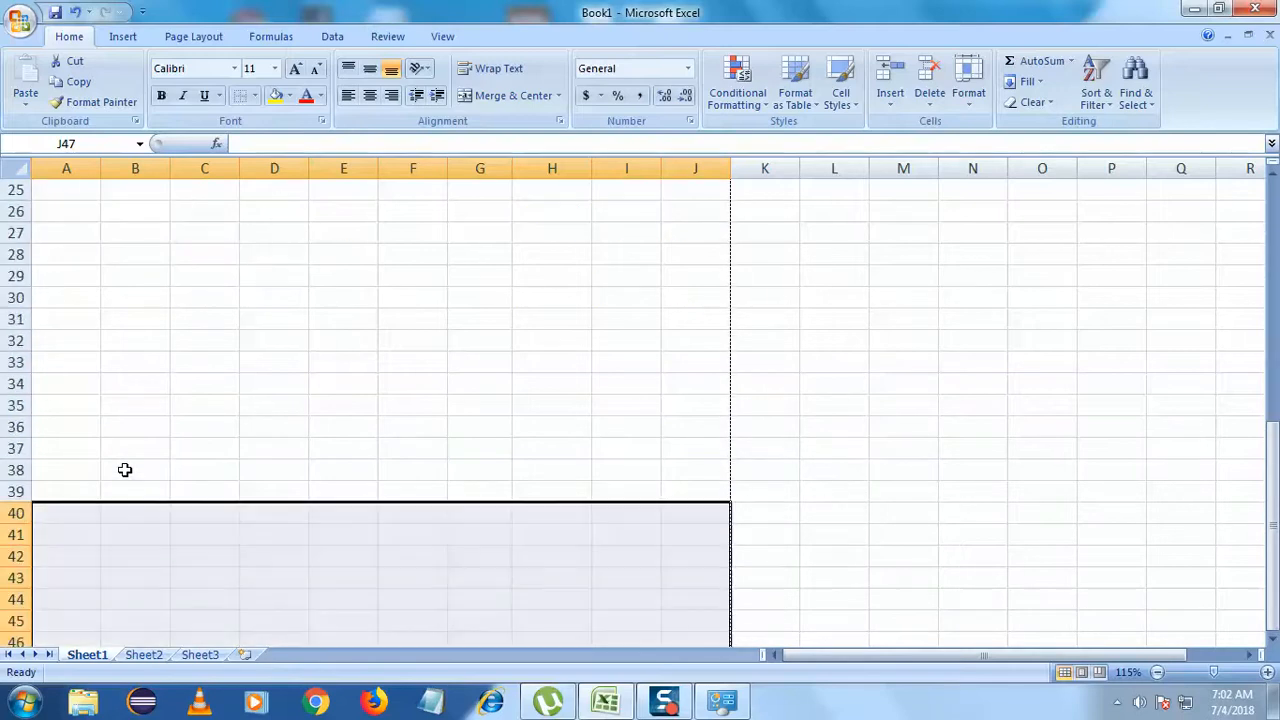
click(320, 515)
scroll(580, 545, down, 3)
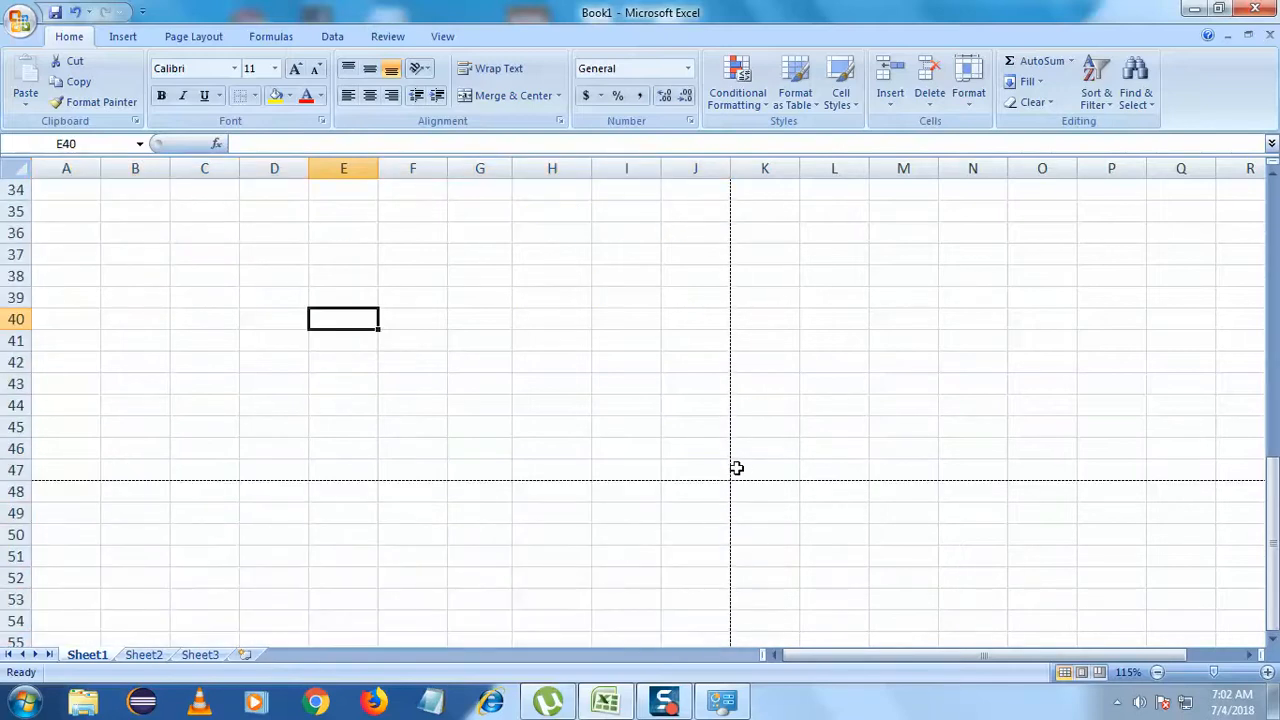
drag(707, 468, 48, 242)
scroll(249, 517, up, 3)
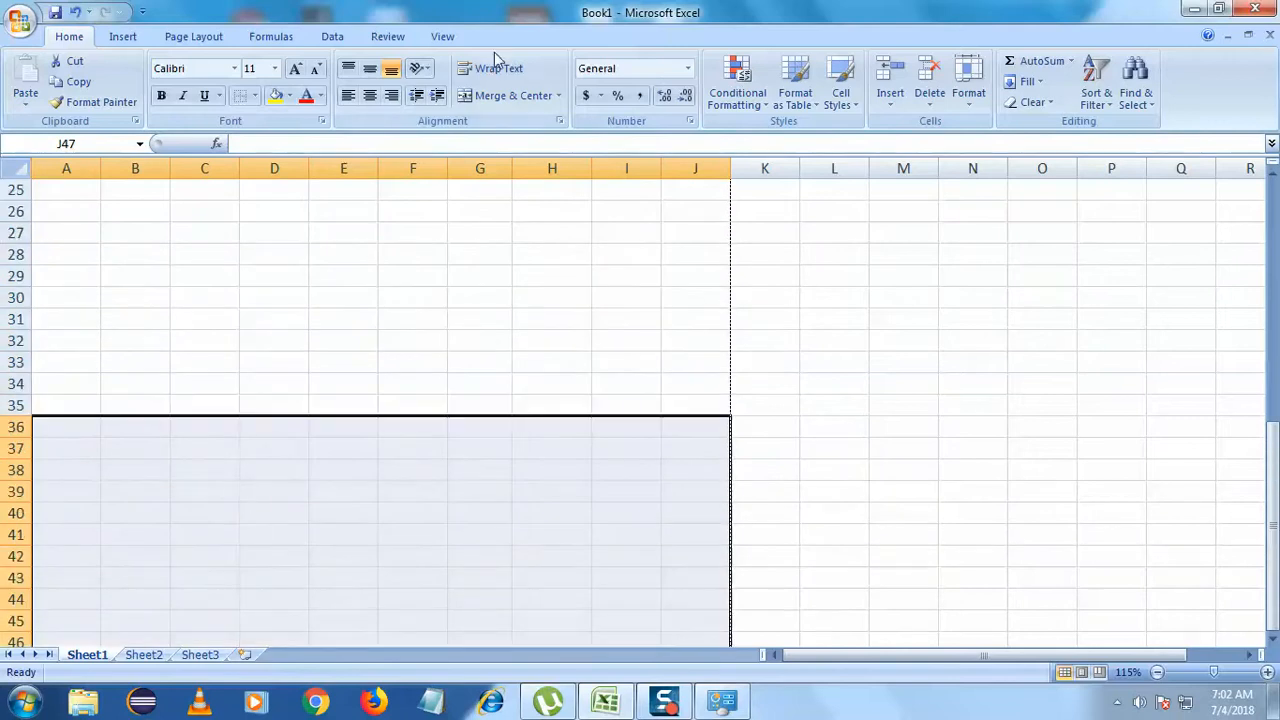
click(560, 97)
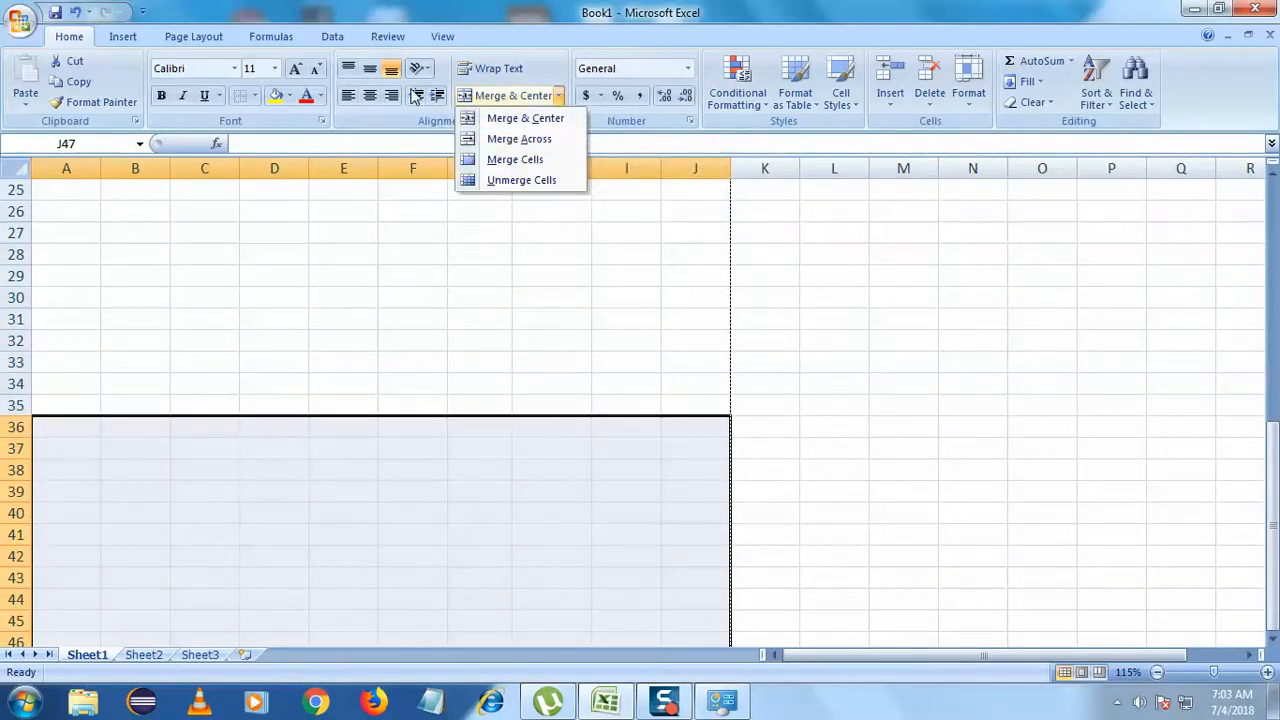
click(548, 68)
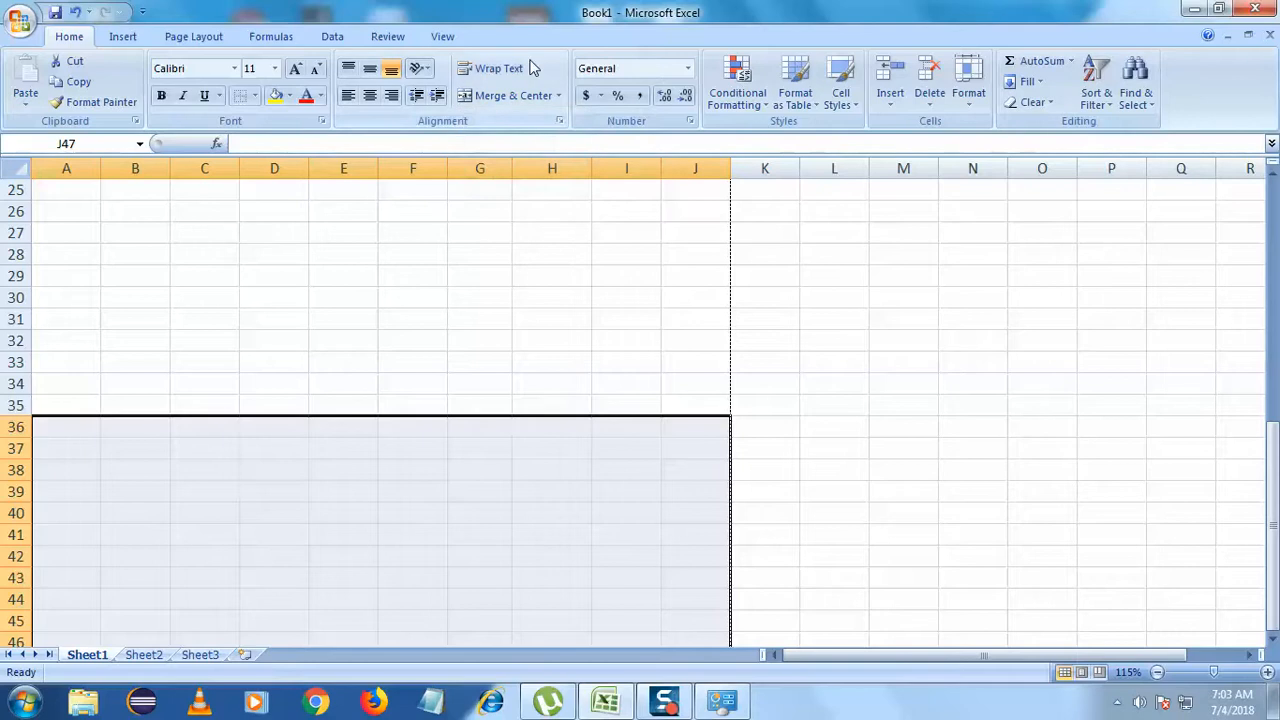
click(255, 96)
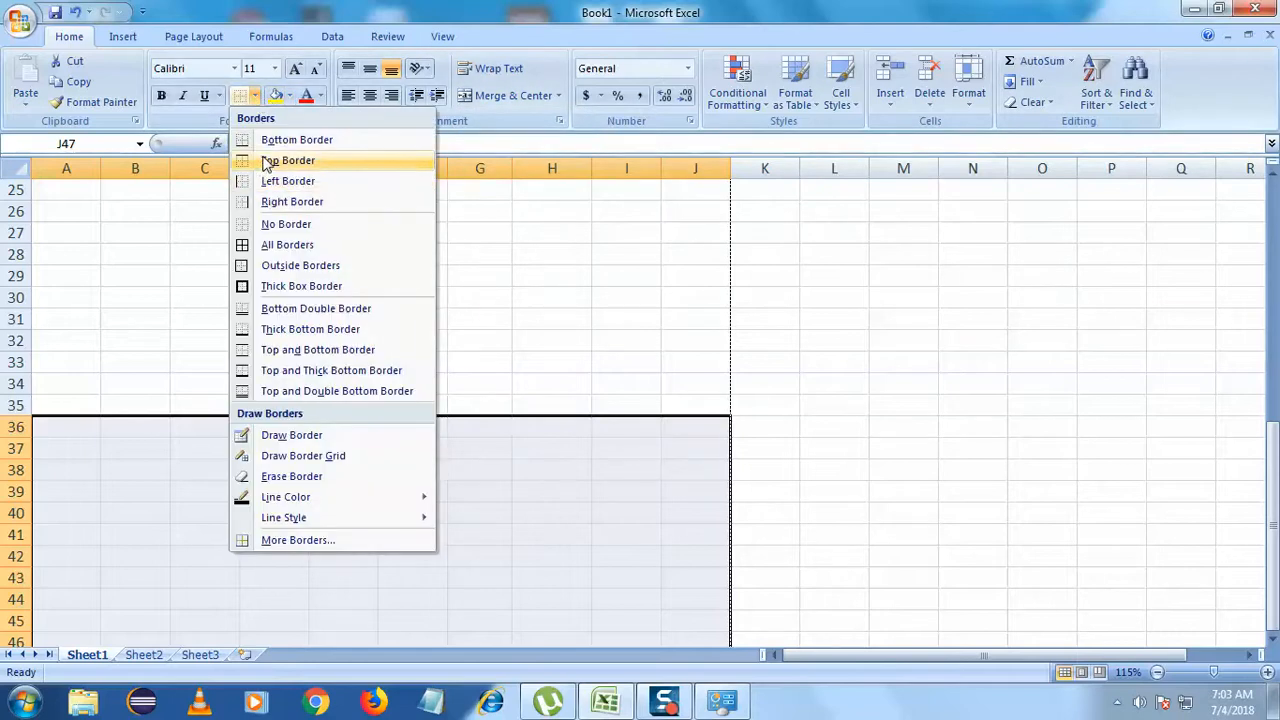
click(288, 160)
- Scroll through the sheet to inspect the new border along row 36
scroll(357, 234, down, 4)
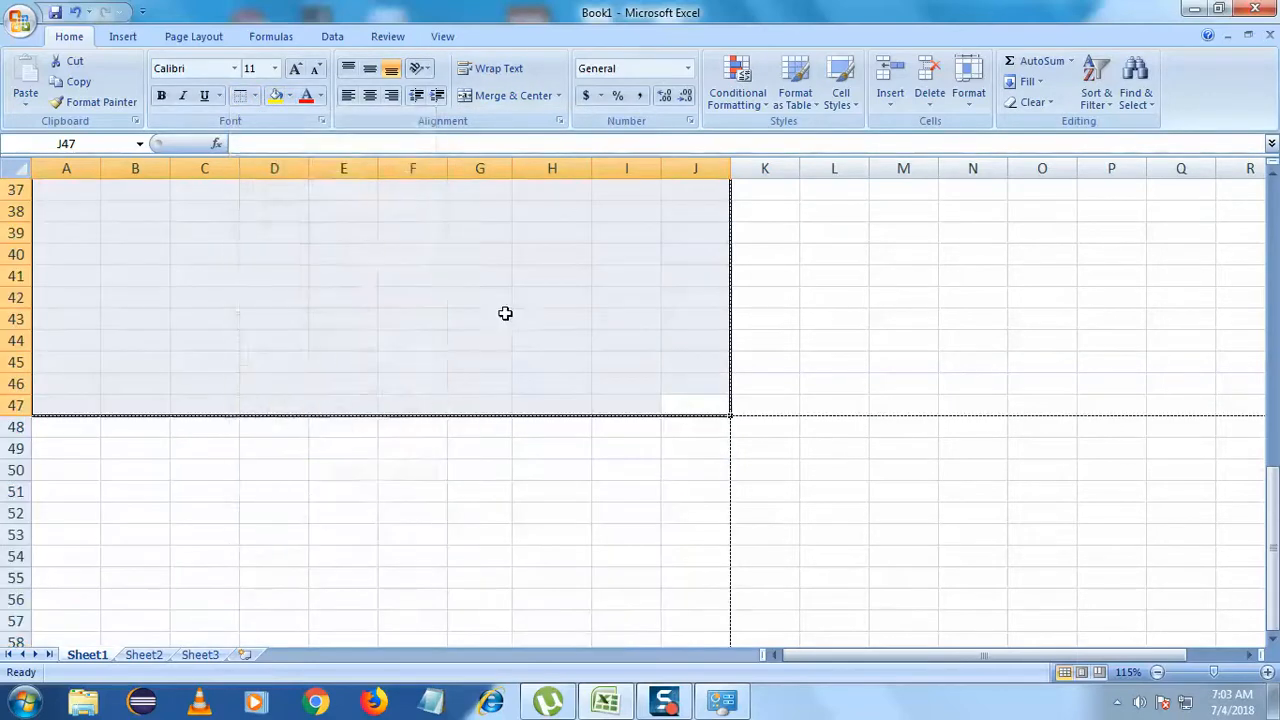
click(551, 318)
scroll(535, 400, up, 3)
scroll(600, 430, up, 1)
drag(684, 432, 443, 443)
scroll(444, 443, down, 2)
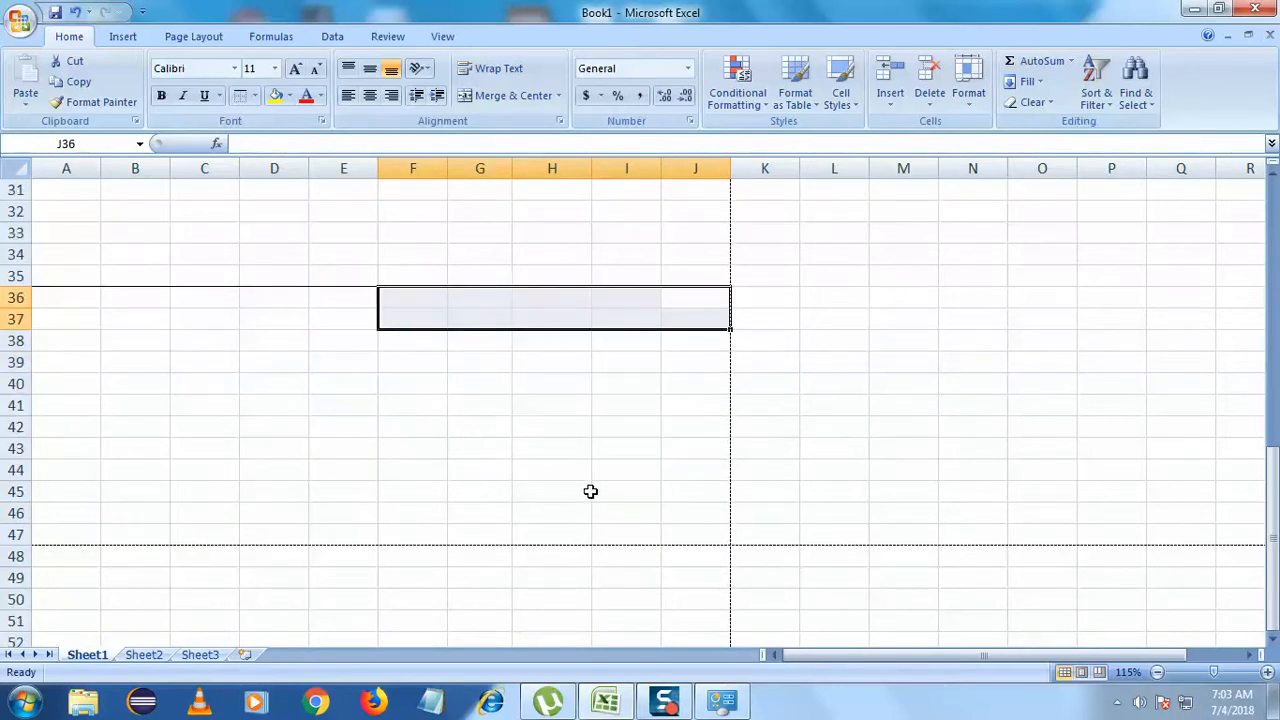
scroll(578, 516, up, 9)
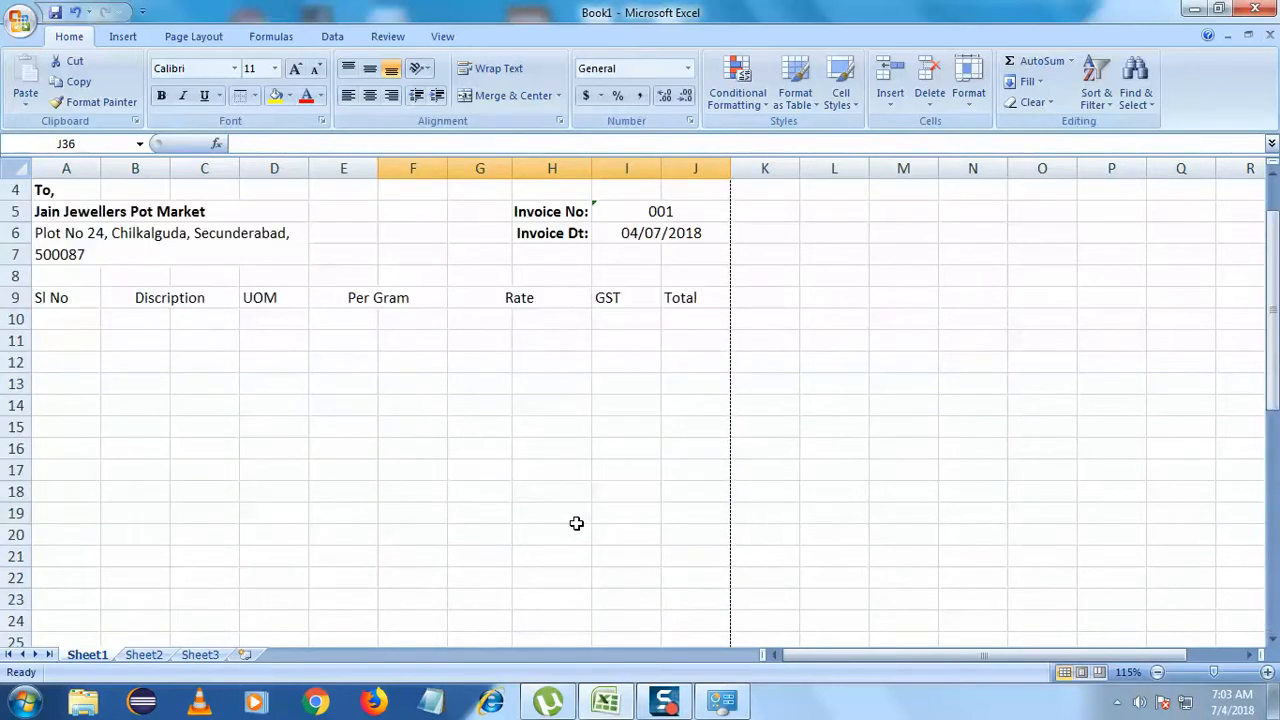
scroll(547, 434, down, 6)
scroll(526, 374, up, 5)
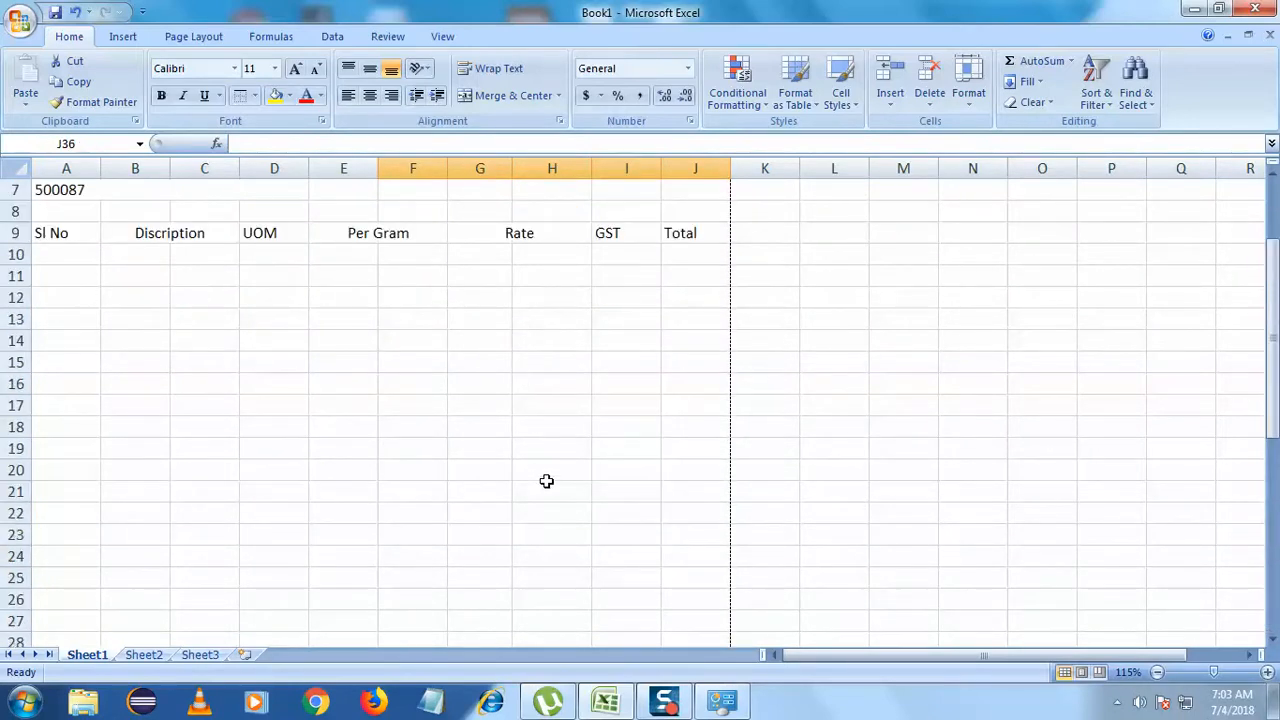
scroll(530, 460, up, 2)
scroll(450, 410, down, 3)
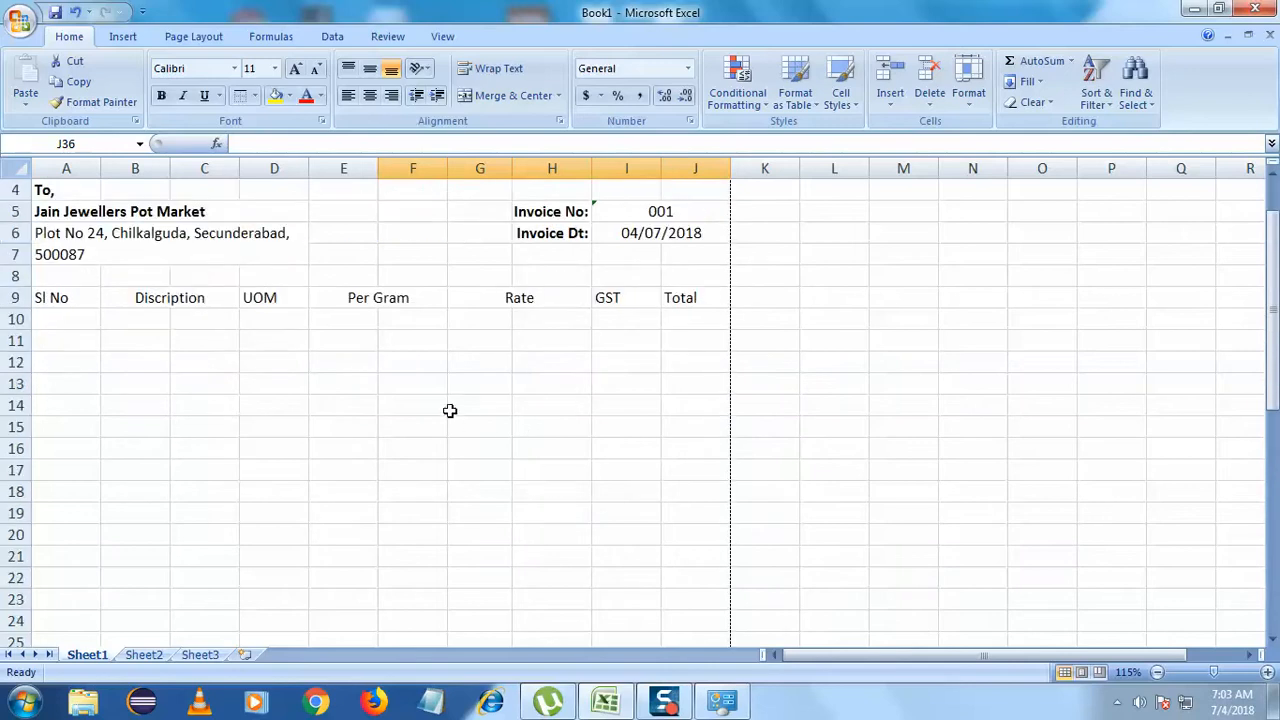
scroll(449, 390, up, 3)
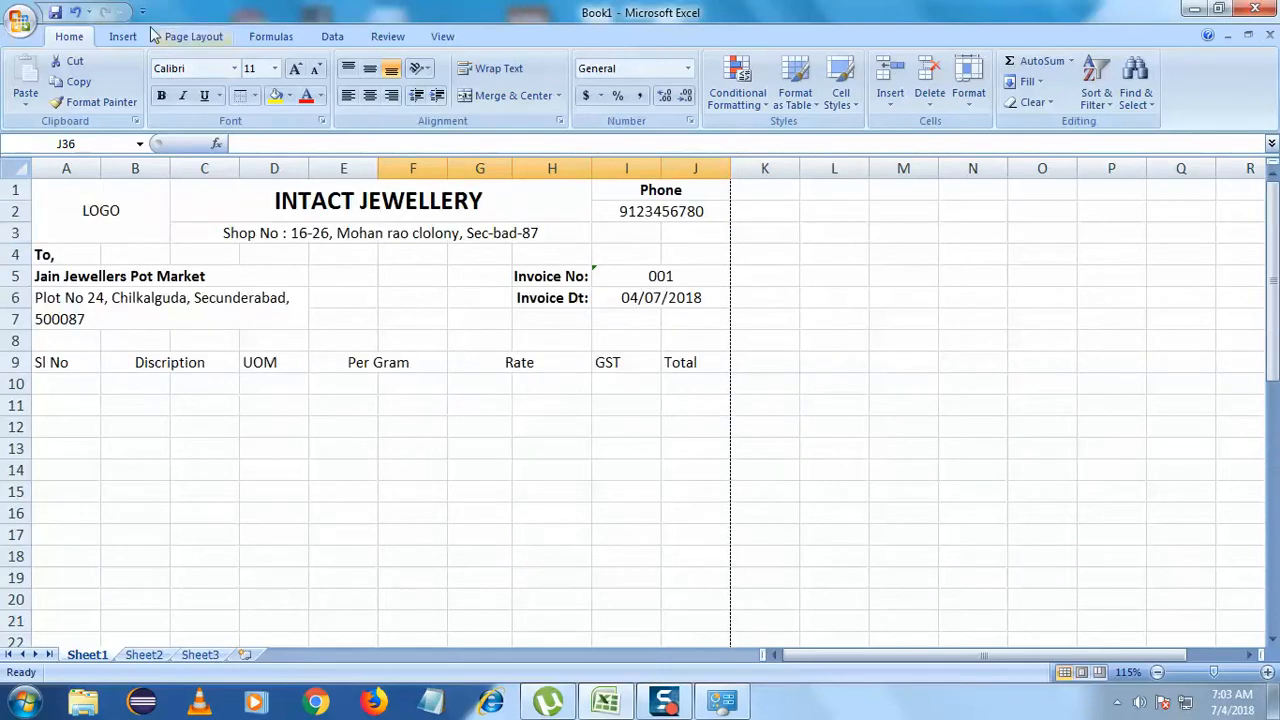
- Set the paper size to A4 from Page Layout > Size
click(17, 23)
click(338, 4)
click(200, 37)
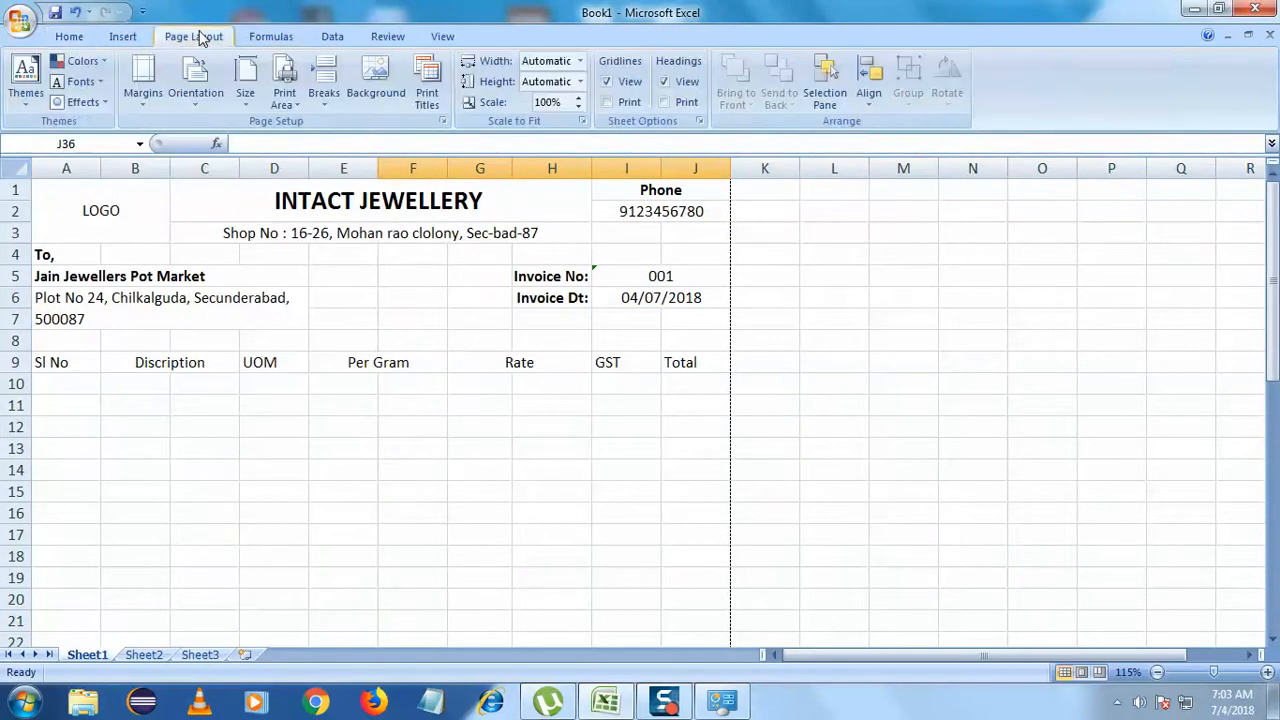
click(246, 88)
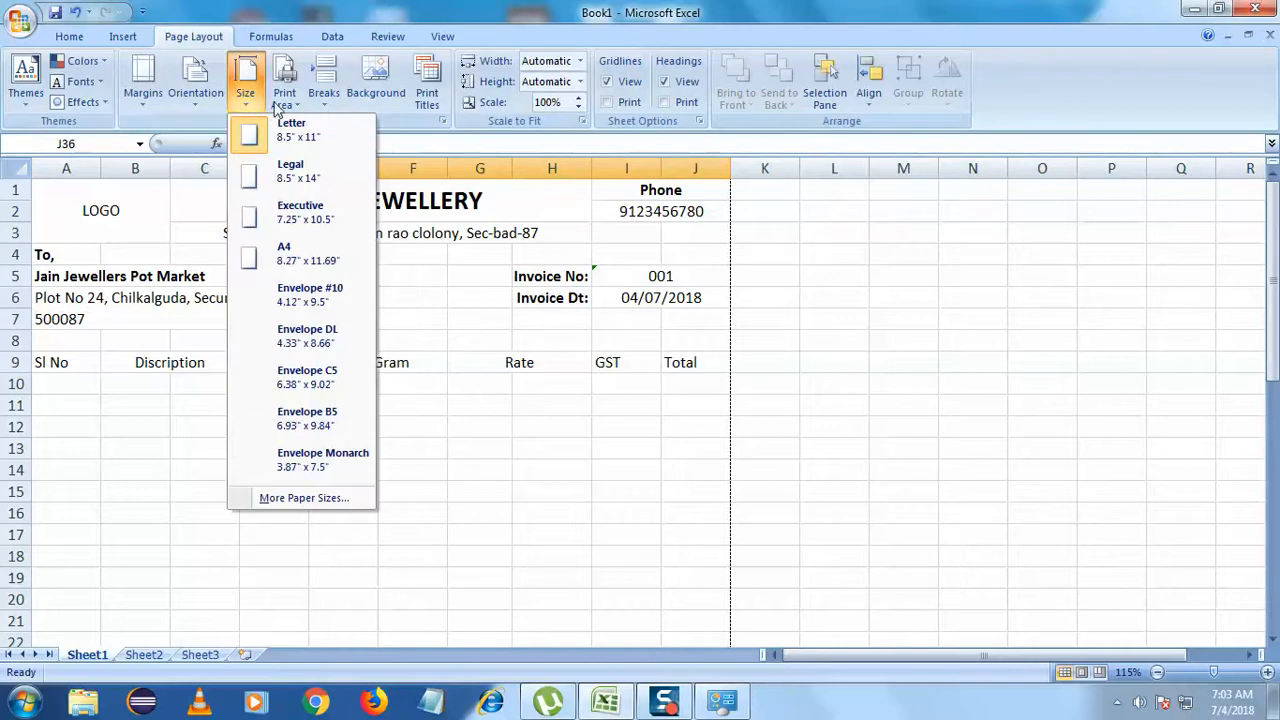
click(283, 253)
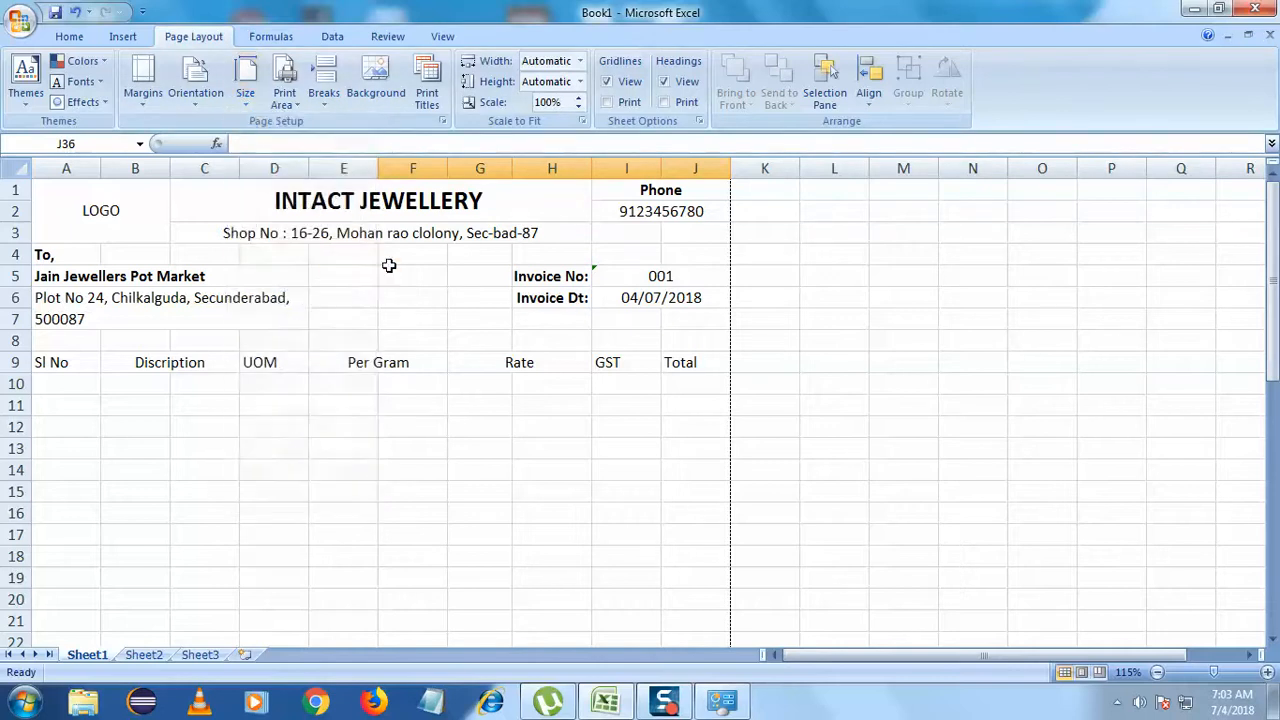
- Scroll to check the page breaks and confirm A4 is still selected
scroll(430, 258, down, 9)
scroll(432, 258, down, 3)
scroll(432, 258, up, 9)
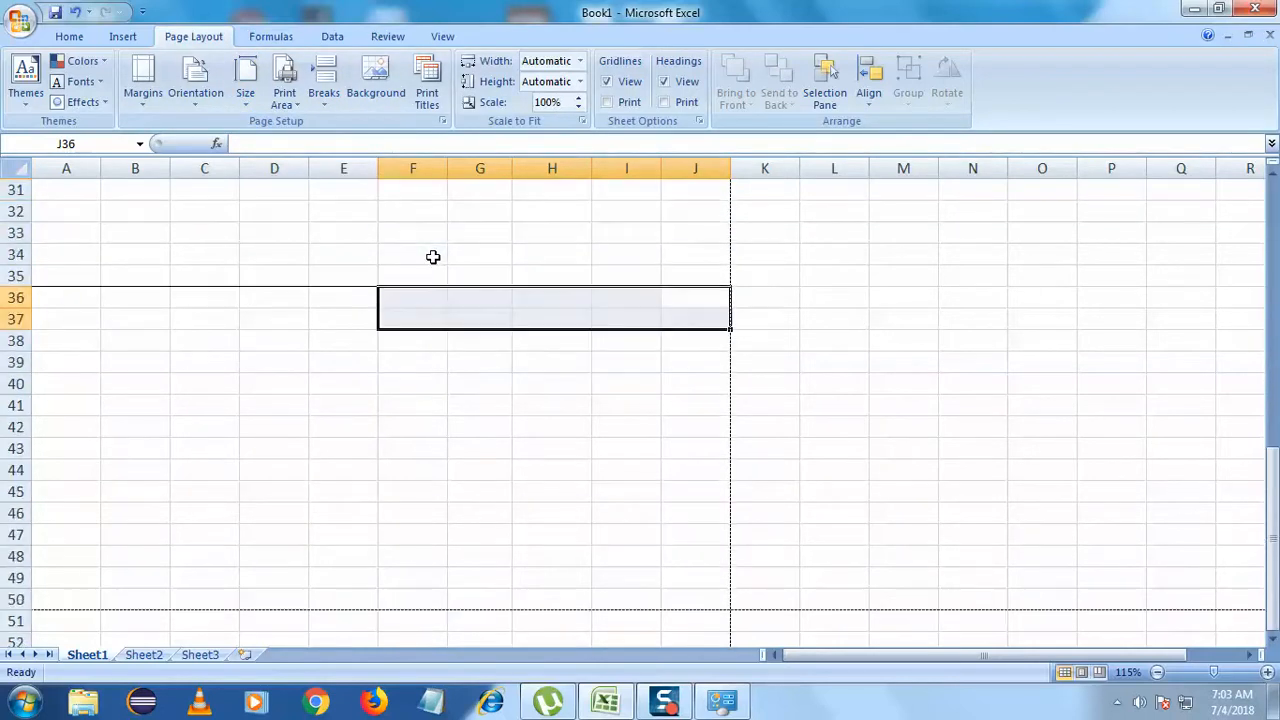
scroll(432, 258, up, 3)
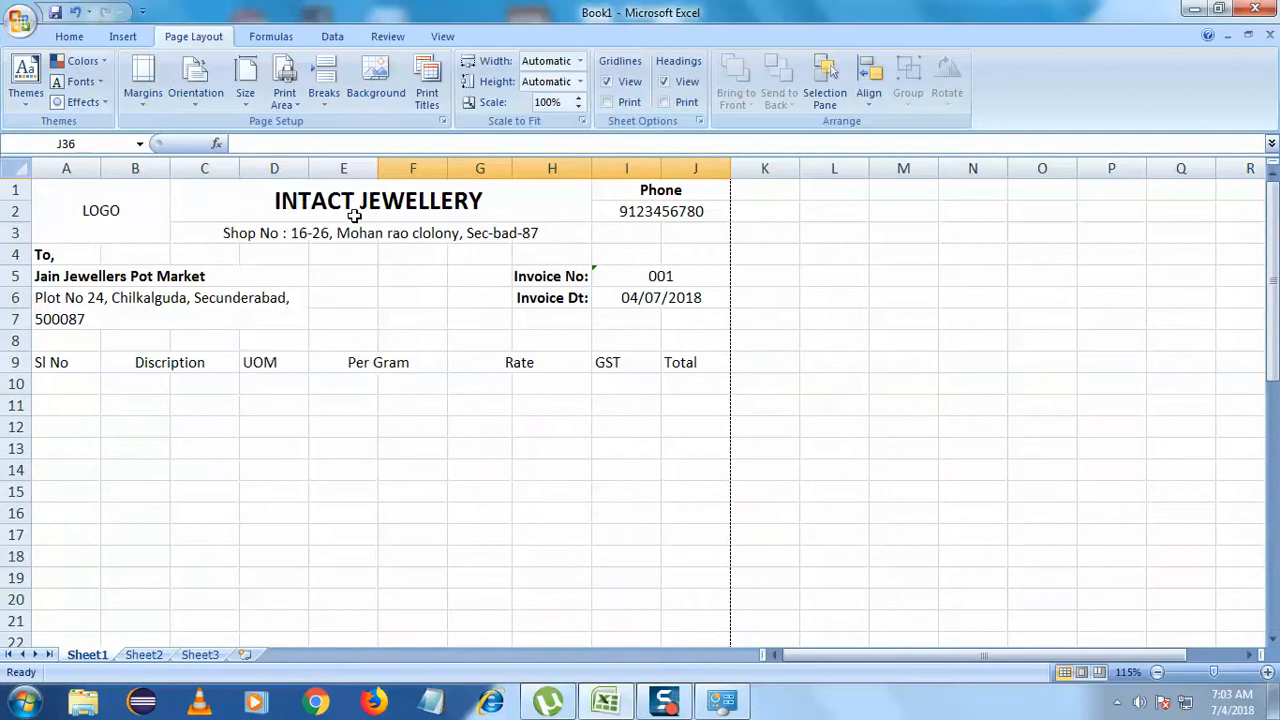
click(250, 104)
click(330, 262)
scroll(300, 291, down, 9)
scroll(300, 291, up, 1)
scroll(300, 291, up, 8)
click(300, 291)
click(276, 385)
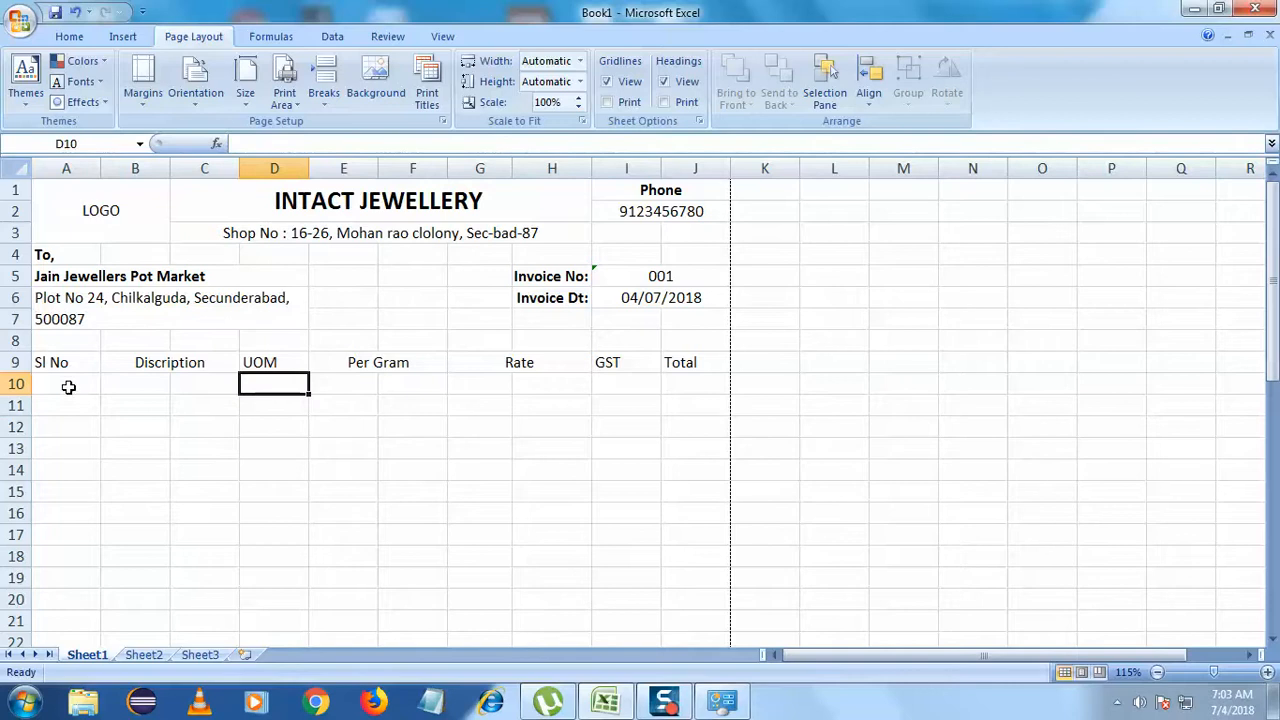
- Apply All Borders to A9:J35 after undoing an accidental drag
drag(53, 368, 704, 499)
scroll(705, 505, down, 2)
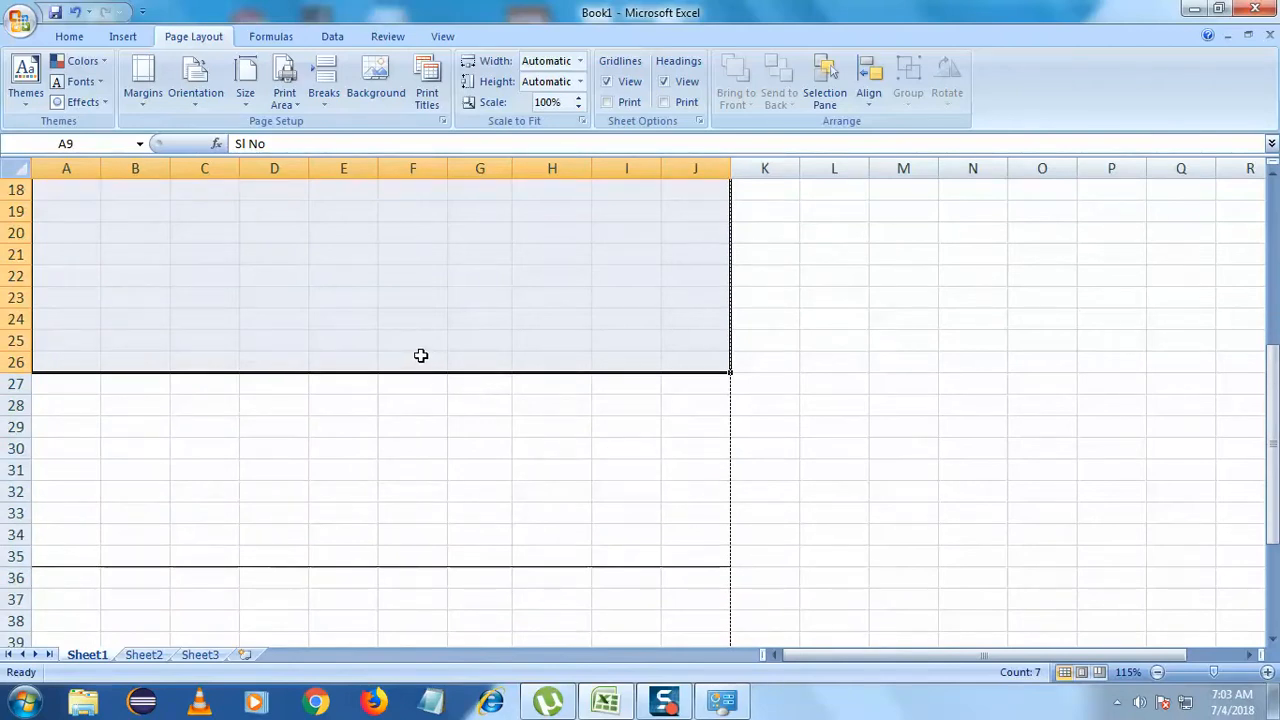
drag(733, 373, 731, 460)
key(ctrl+z)
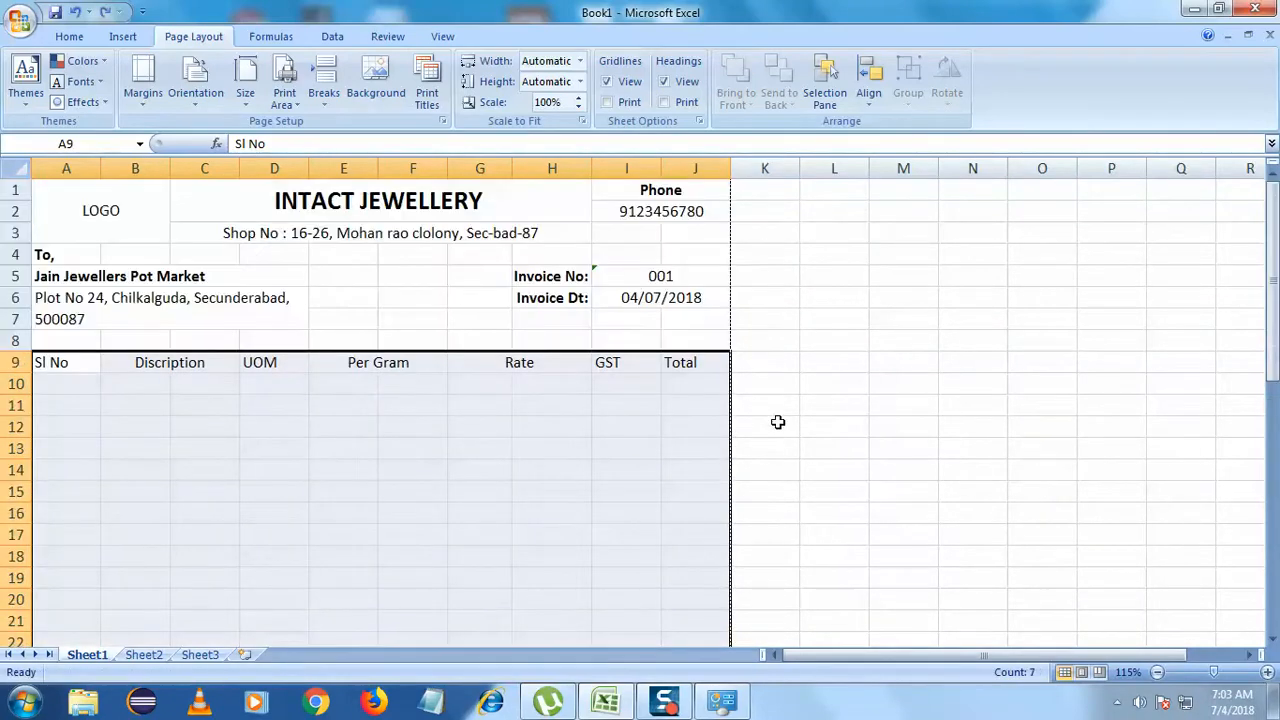
click(686, 427)
drag(40, 362, 728, 430)
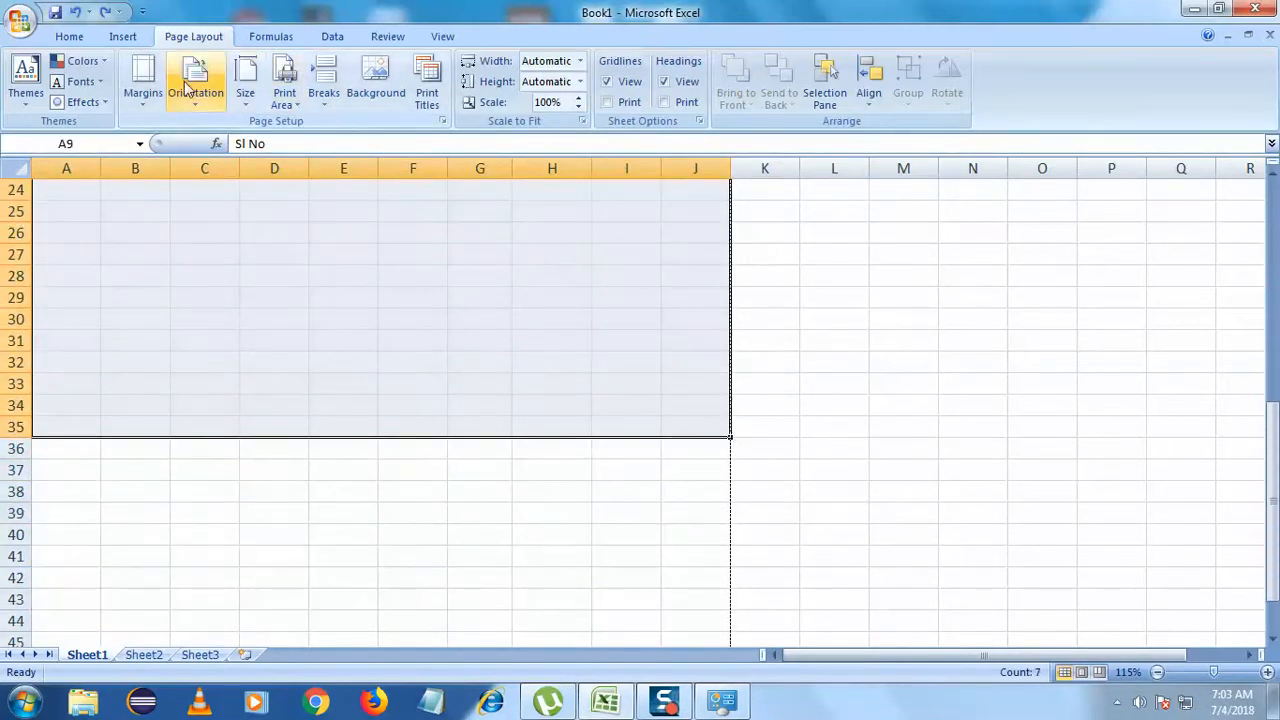
click(69, 38)
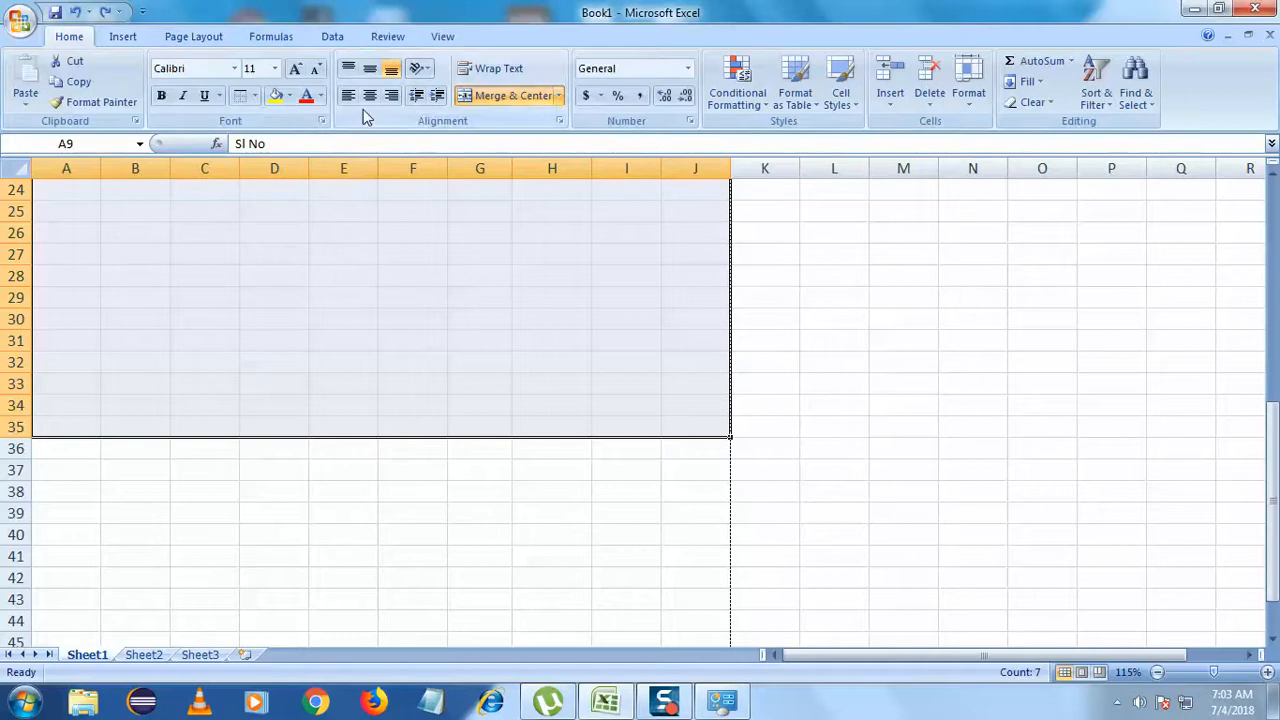
click(255, 95)
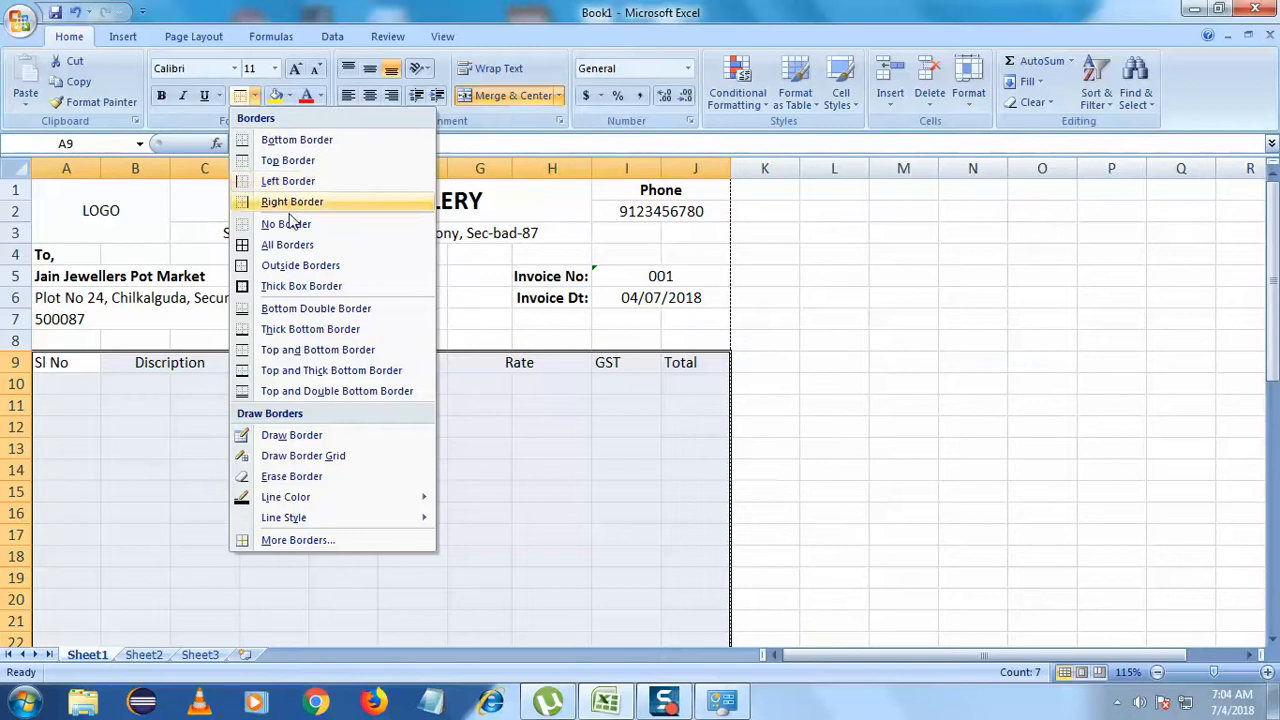
click(286, 245)
click(443, 313)
- Try No Border on the Discription range, then undo to restore its borders
scroll(443, 313, down, 7)
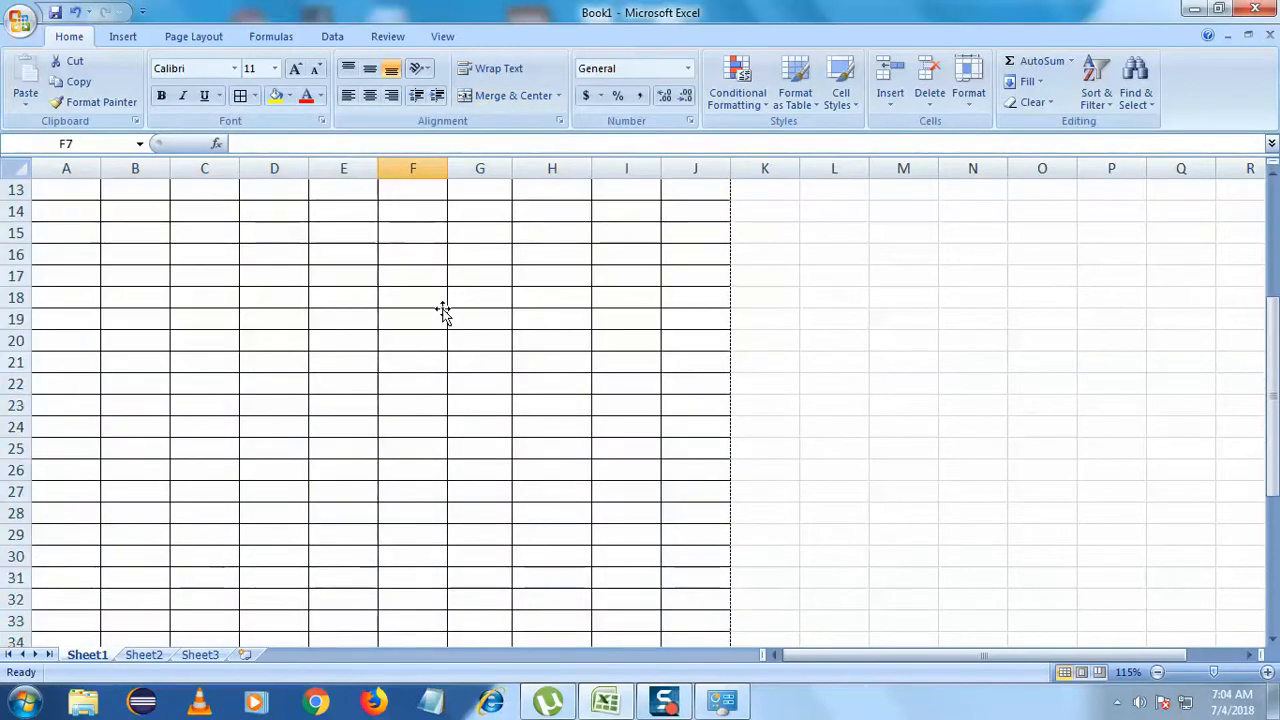
scroll(443, 313, up, 7)
scroll(443, 313, down, 2)
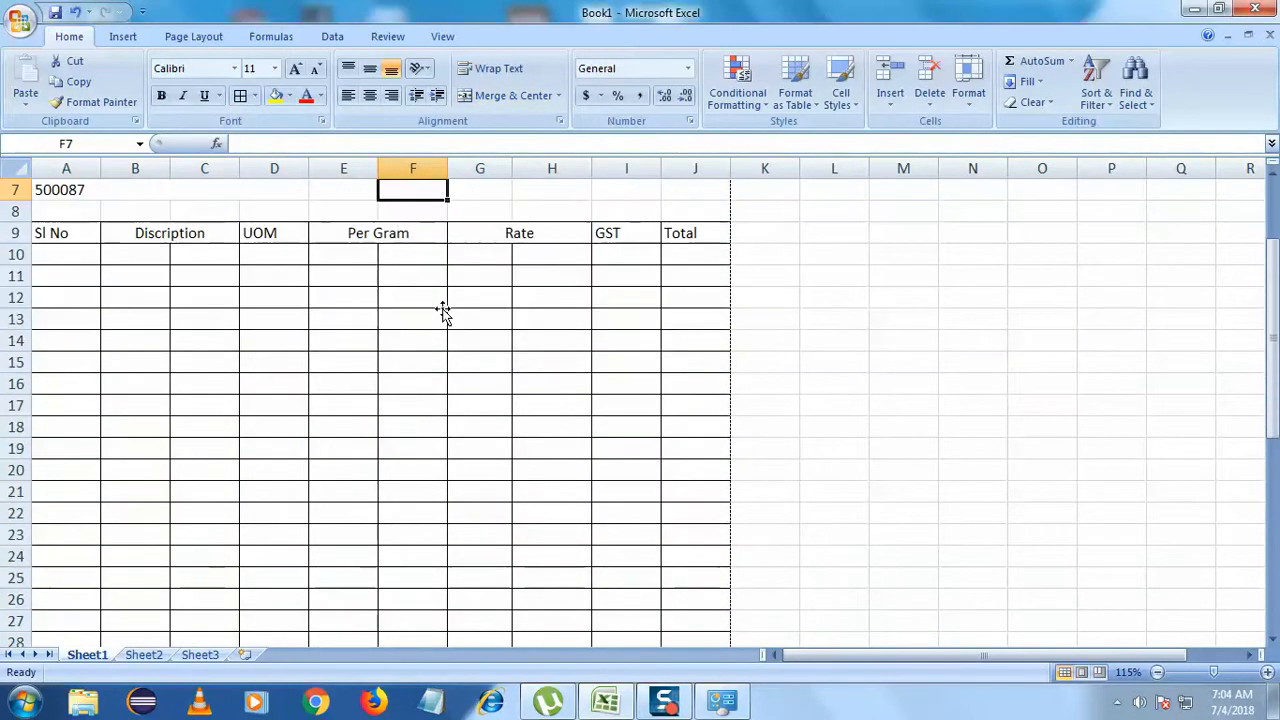
scroll(443, 313, up, 1)
drag(134, 297, 218, 470)
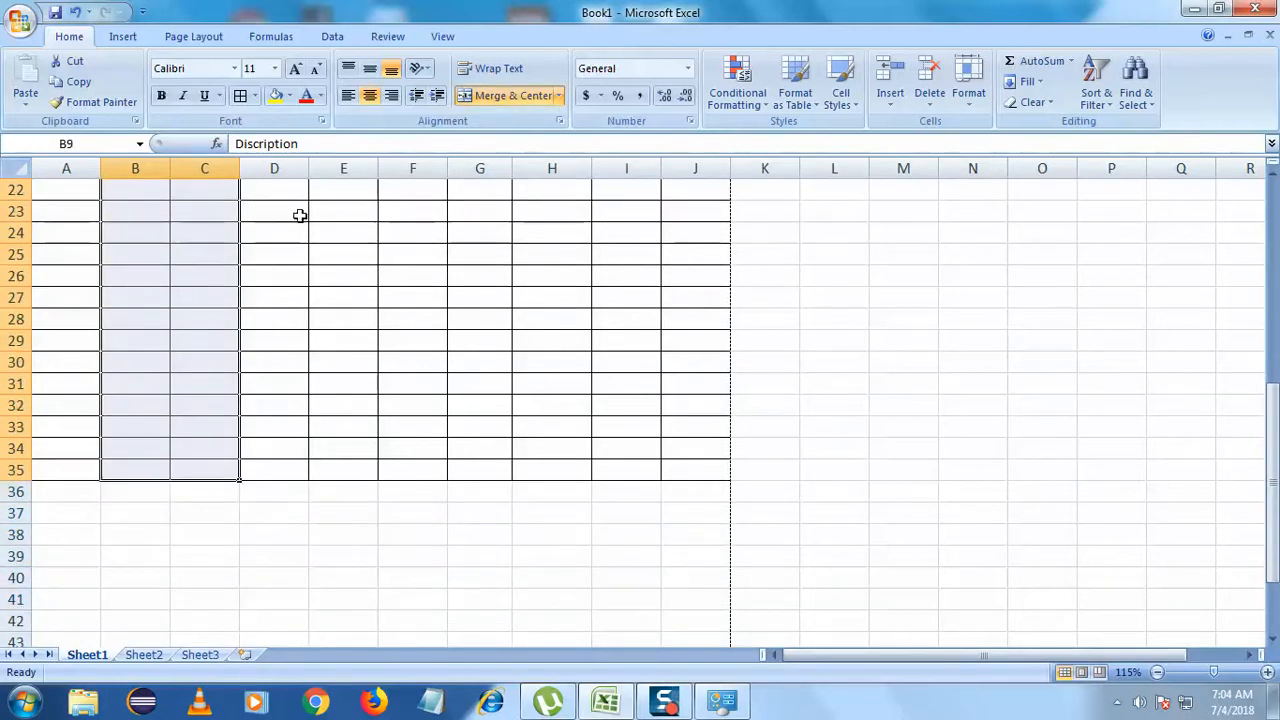
click(255, 96)
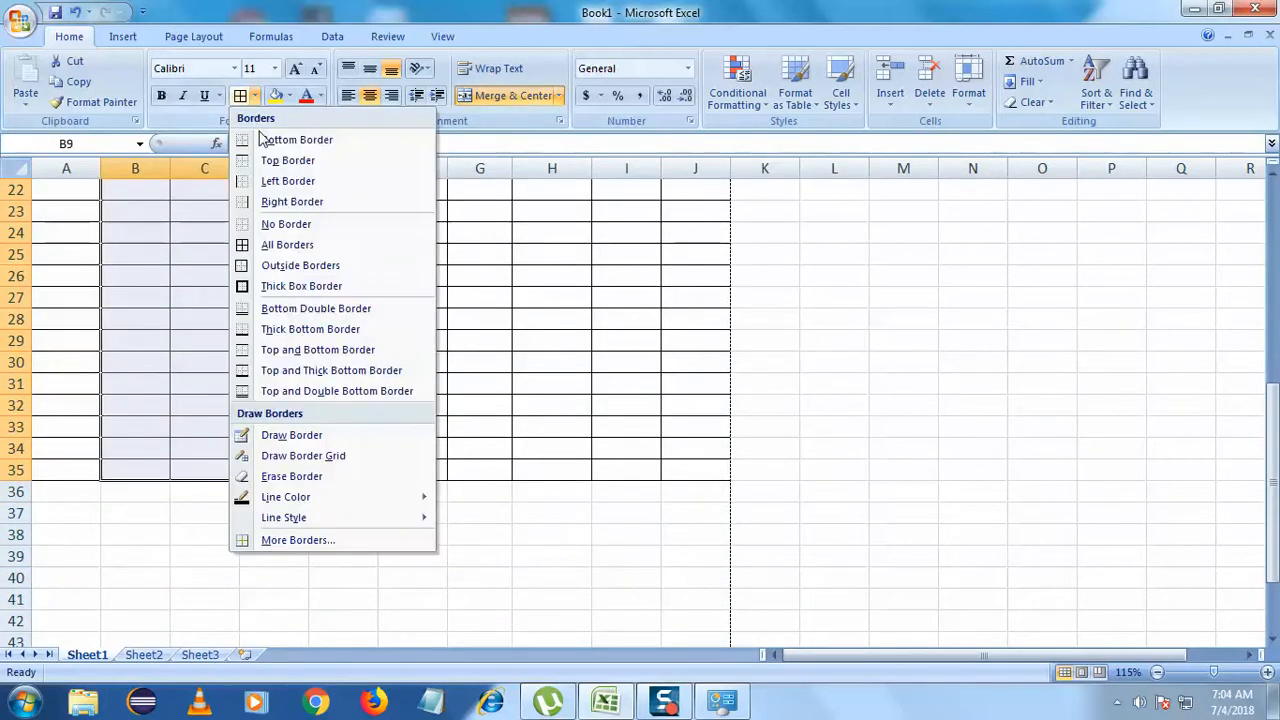
click(282, 224)
scroll(286, 271, up, 7)
click(267, 262)
scroll(266, 262, down, 3)
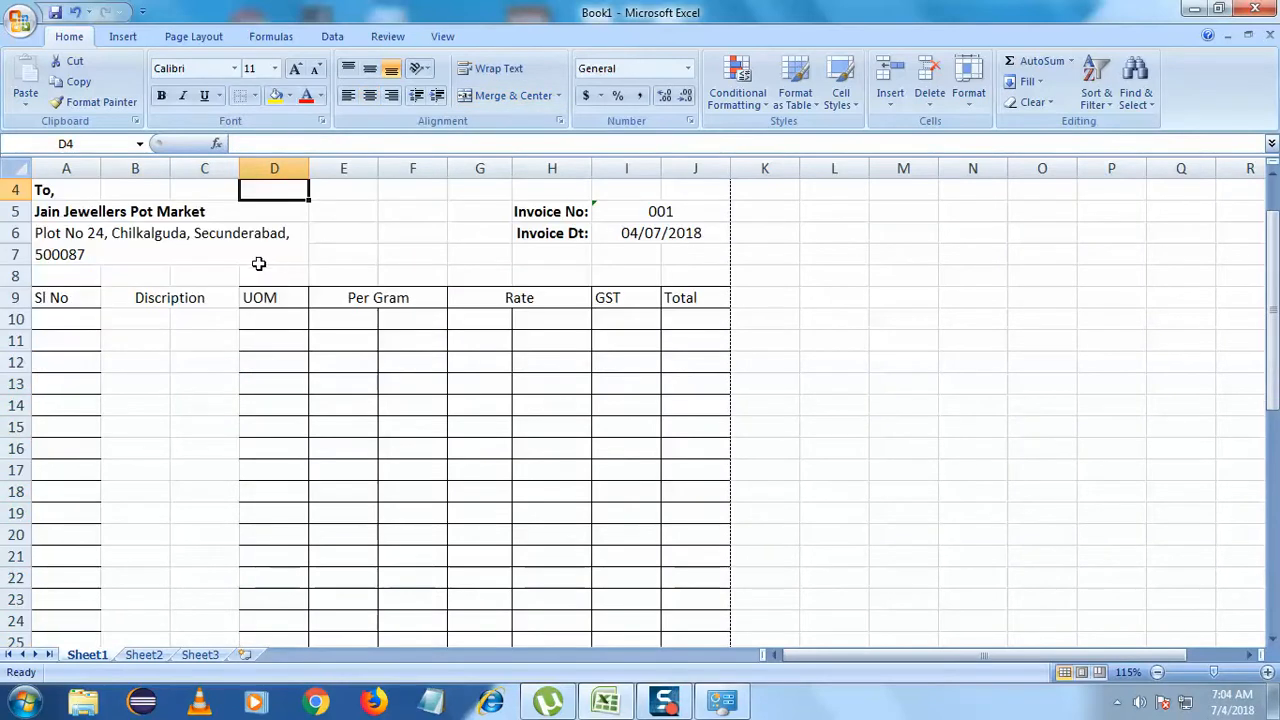
scroll(246, 283, up, 2)
key(ctrl+z)
- Merge the Discription cells B10:C35 into one tall cell with Merge & Center
click(163, 317)
click(172, 315)
click(148, 322)
drag(148, 322, 199, 645)
drag(199, 669, 206, 510)
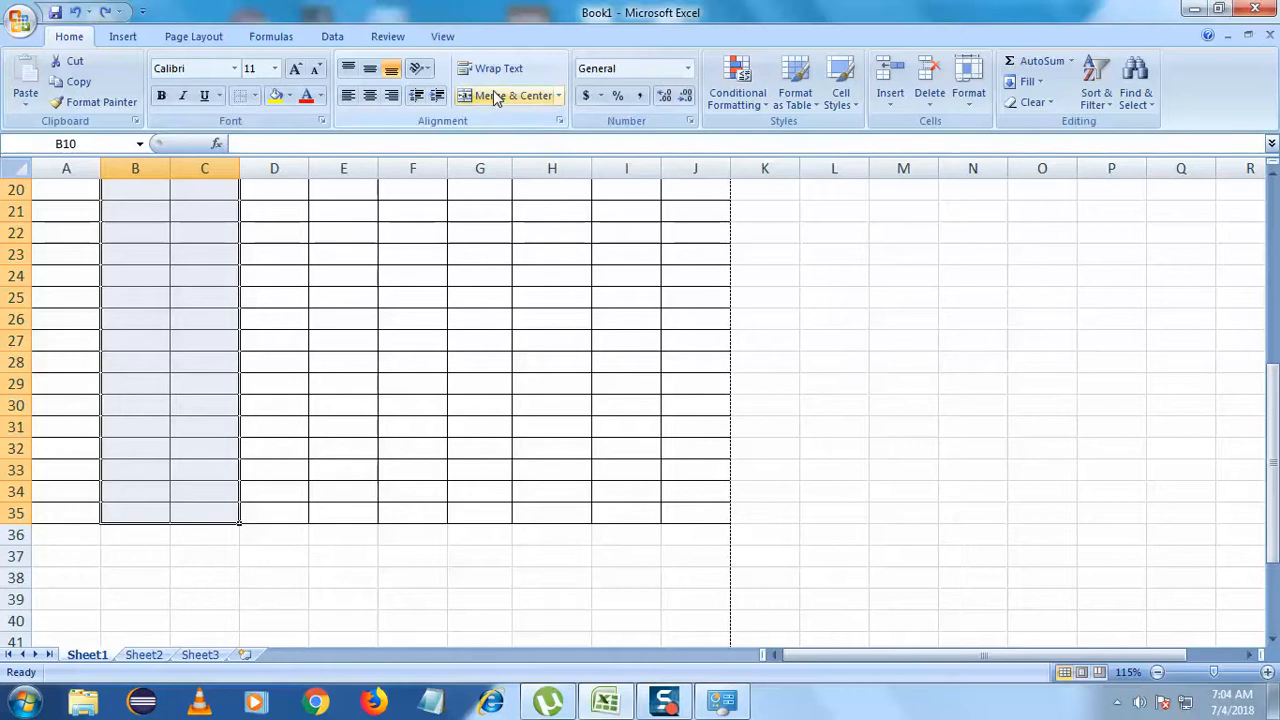
click(500, 95)
- Merge the Per Gram cells E10:F35 into one tall cell
click(354, 272)
scroll(354, 272, down, 5)
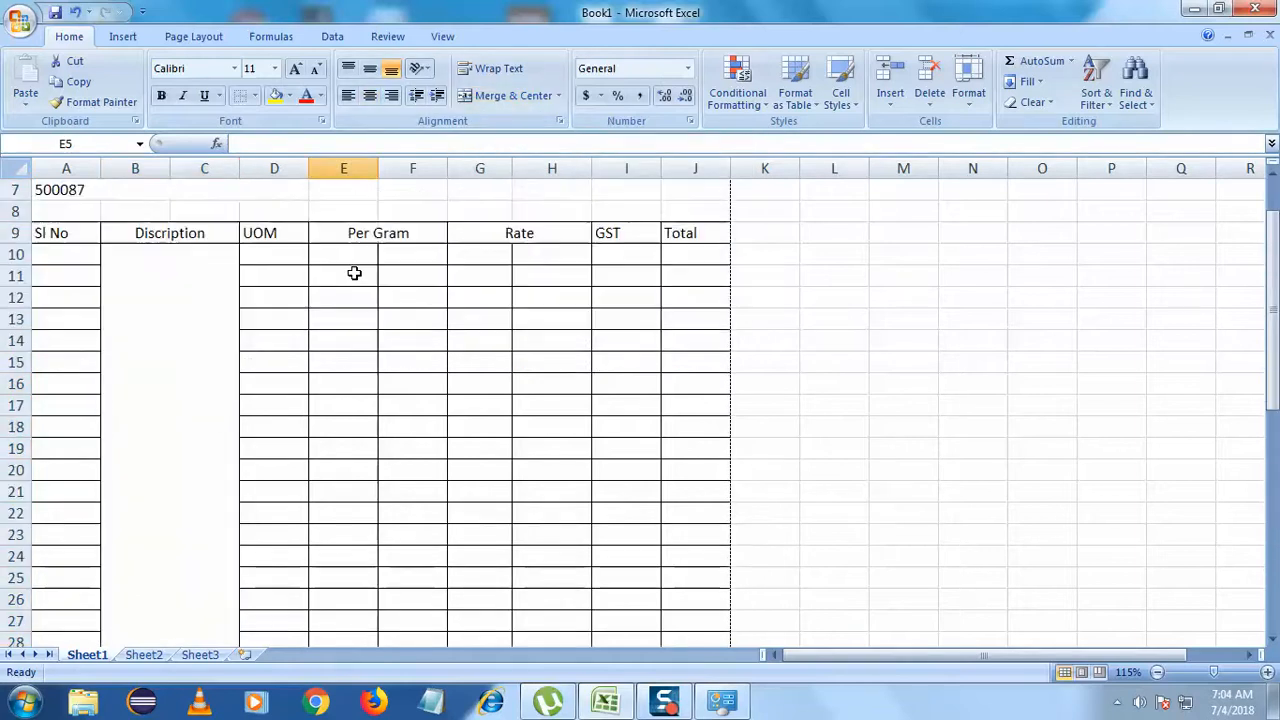
scroll(354, 272, up, 3)
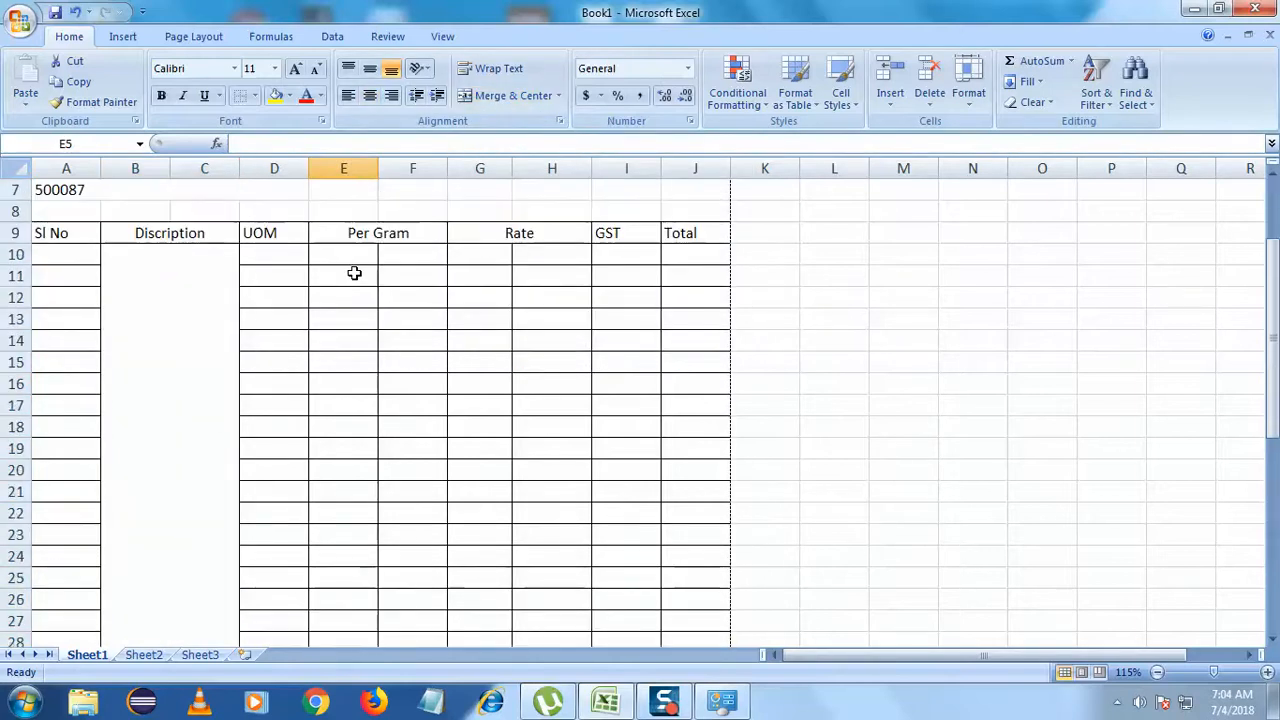
click(217, 237)
click(304, 251)
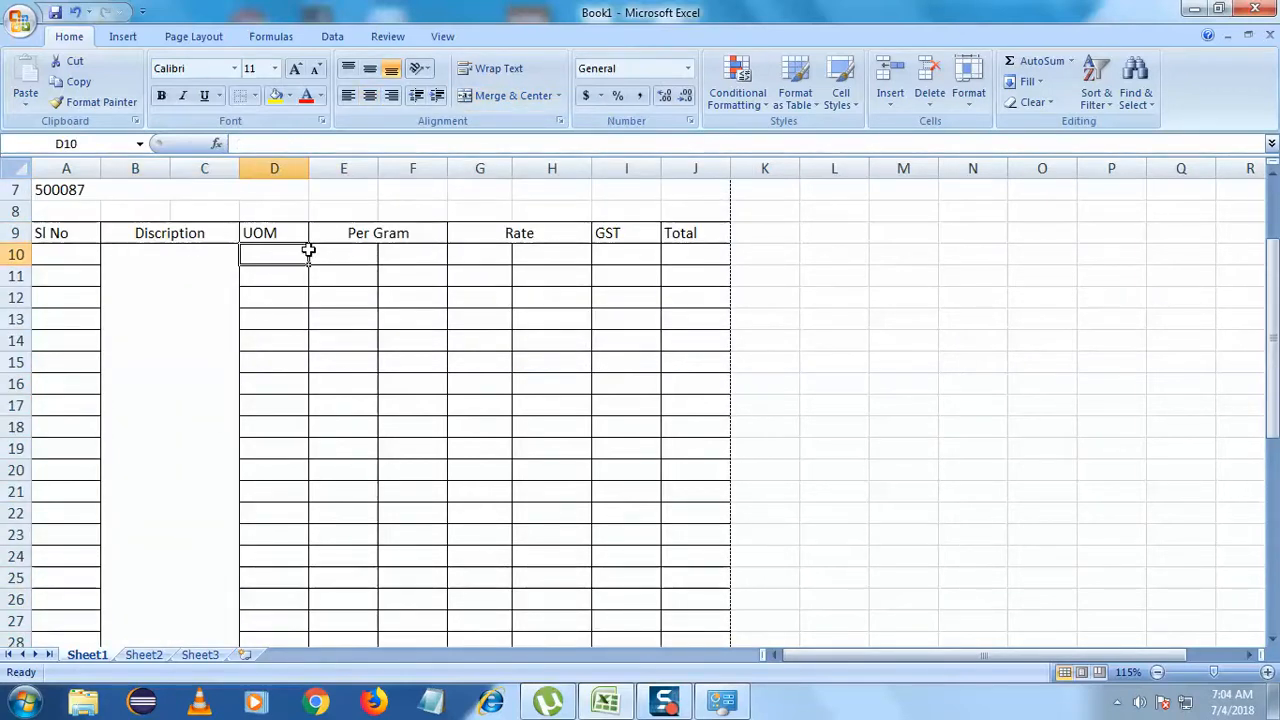
drag(343, 251, 474, 457)
scroll(474, 457, up, 7)
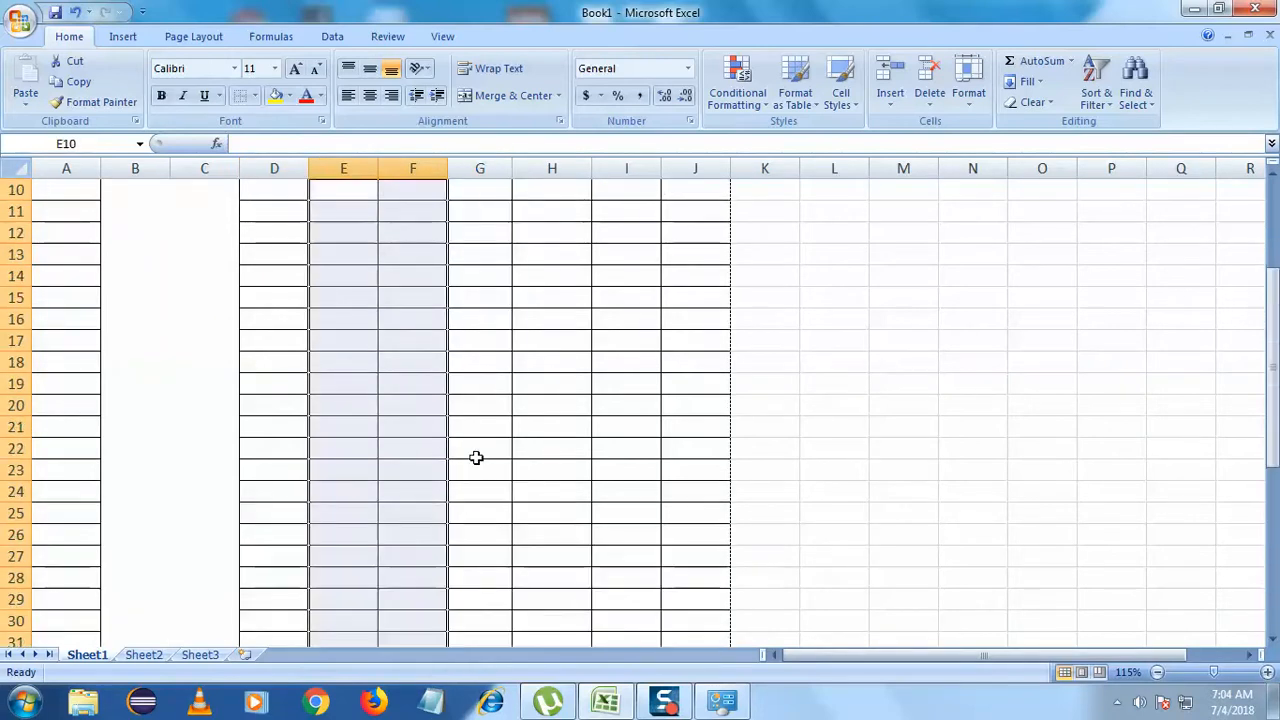
click(500, 95)
- Merge the Rate cells G10:H35 into one tall cell
click(508, 214)
scroll(508, 214, down, 2)
drag(474, 254, 544, 461)
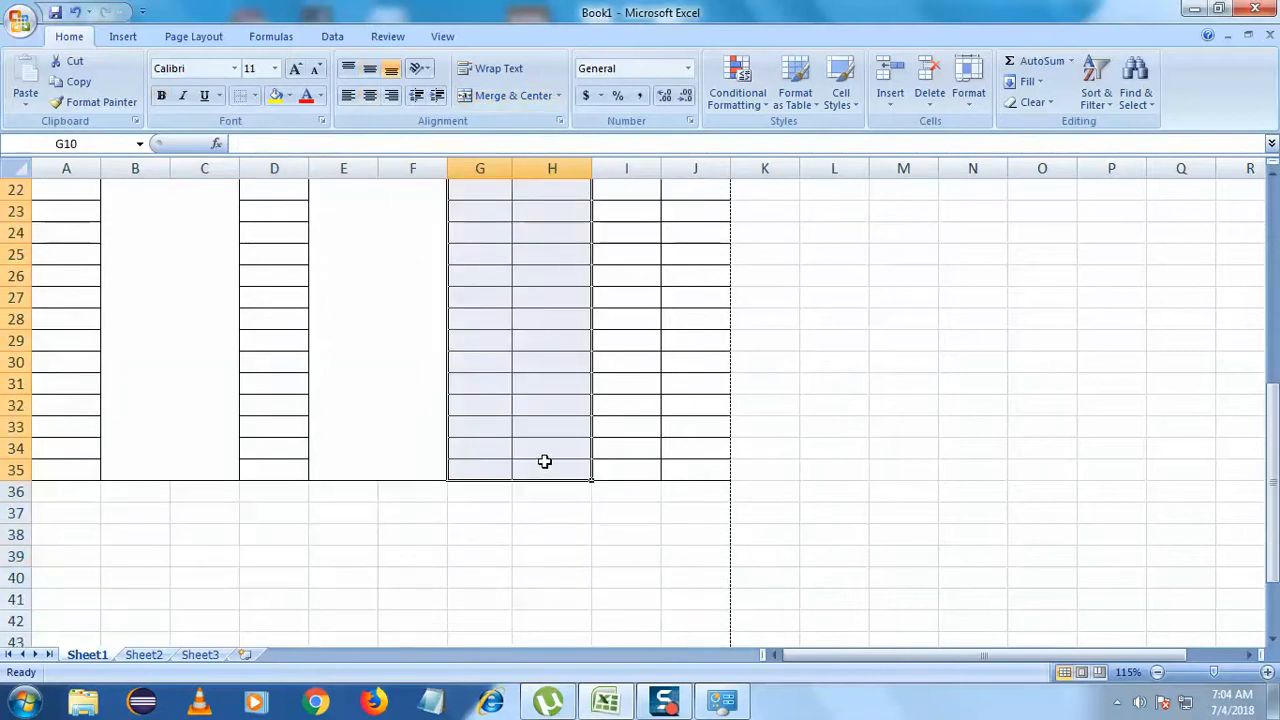
click(505, 95)
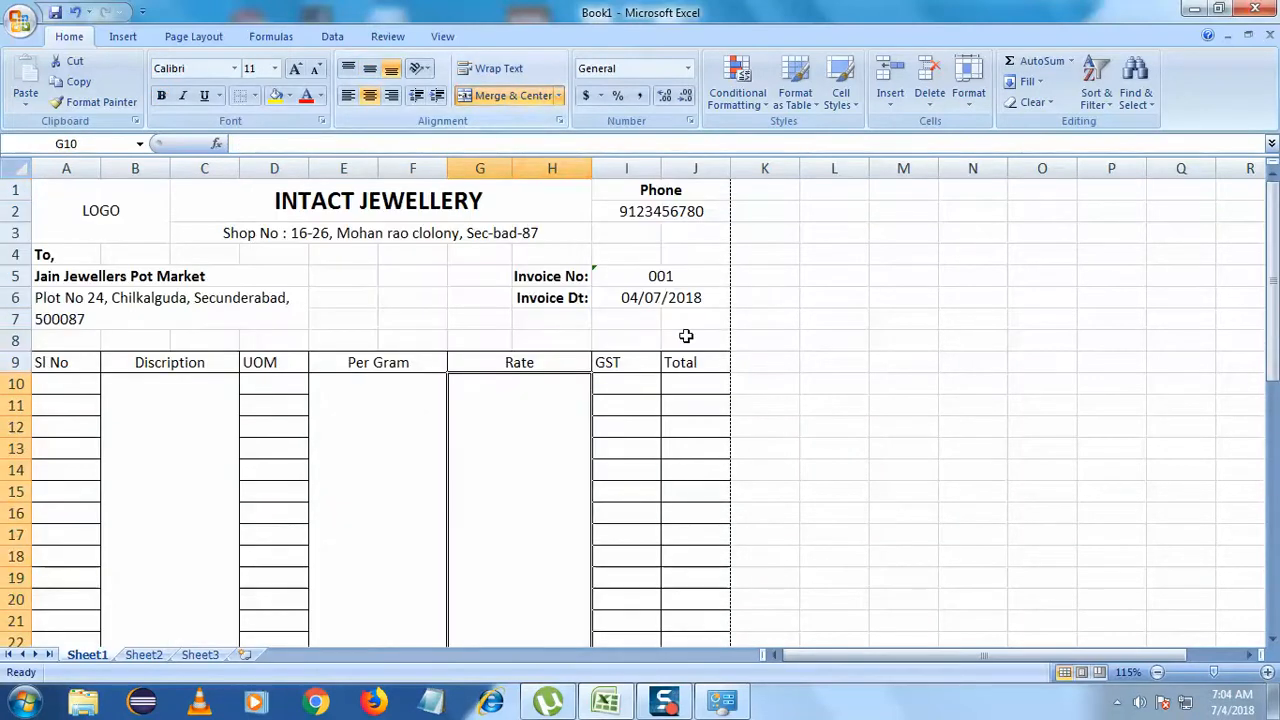
click(687, 338)
- Select the Sl No cells A10:A35 to apply a border style
scroll(687, 338, down, 2)
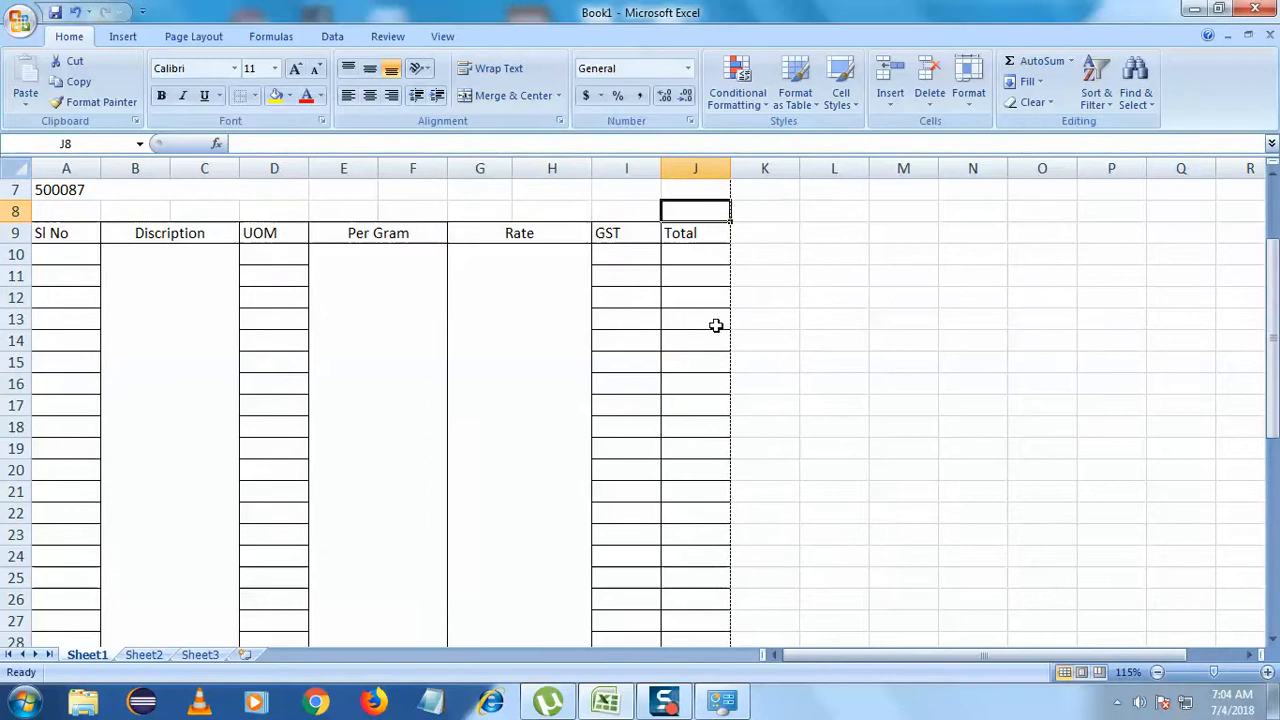
drag(644, 255, 676, 690)
click(190, 544)
scroll(204, 549, up, 4)
scroll(204, 548, up, 3)
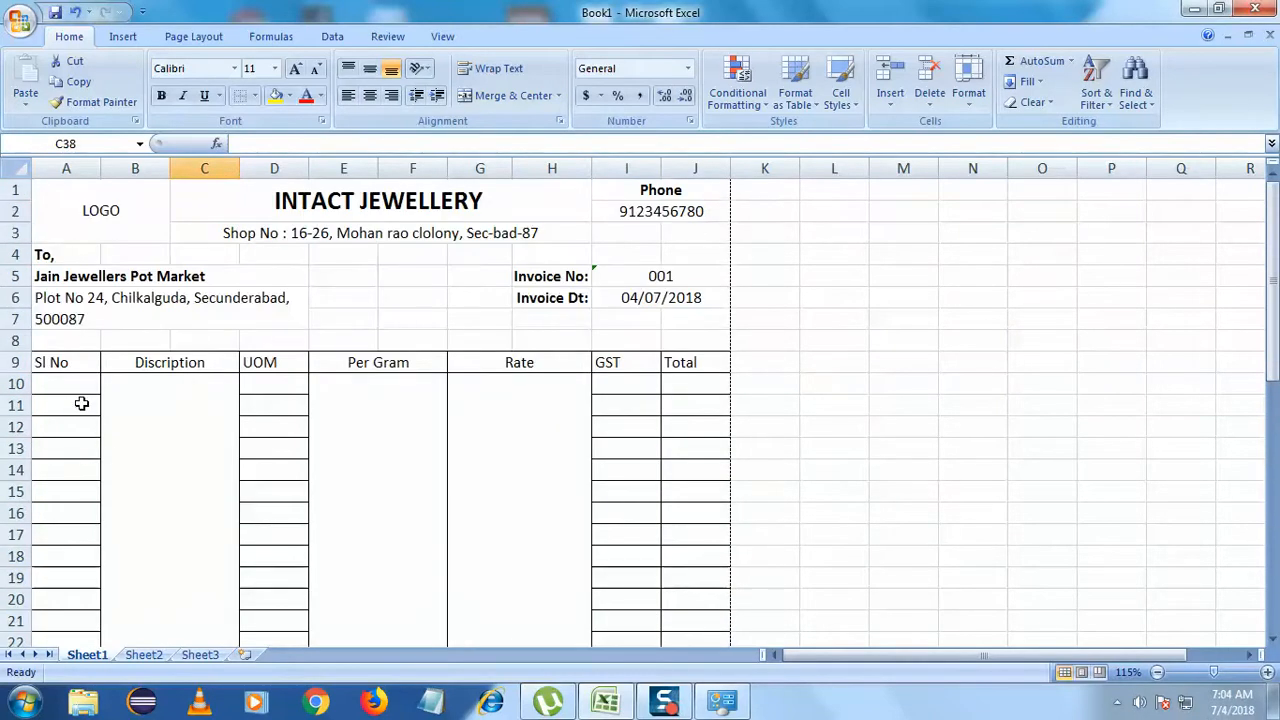
drag(81, 392, 96, 471)
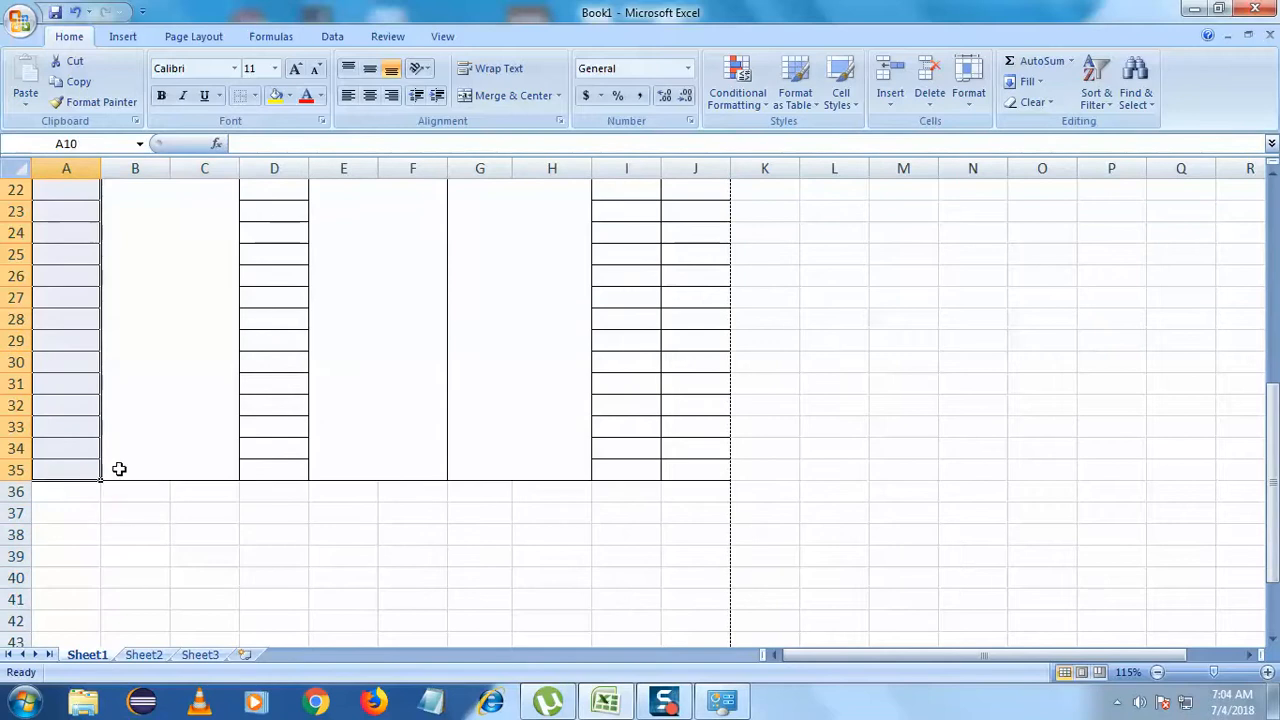
click(255, 95)
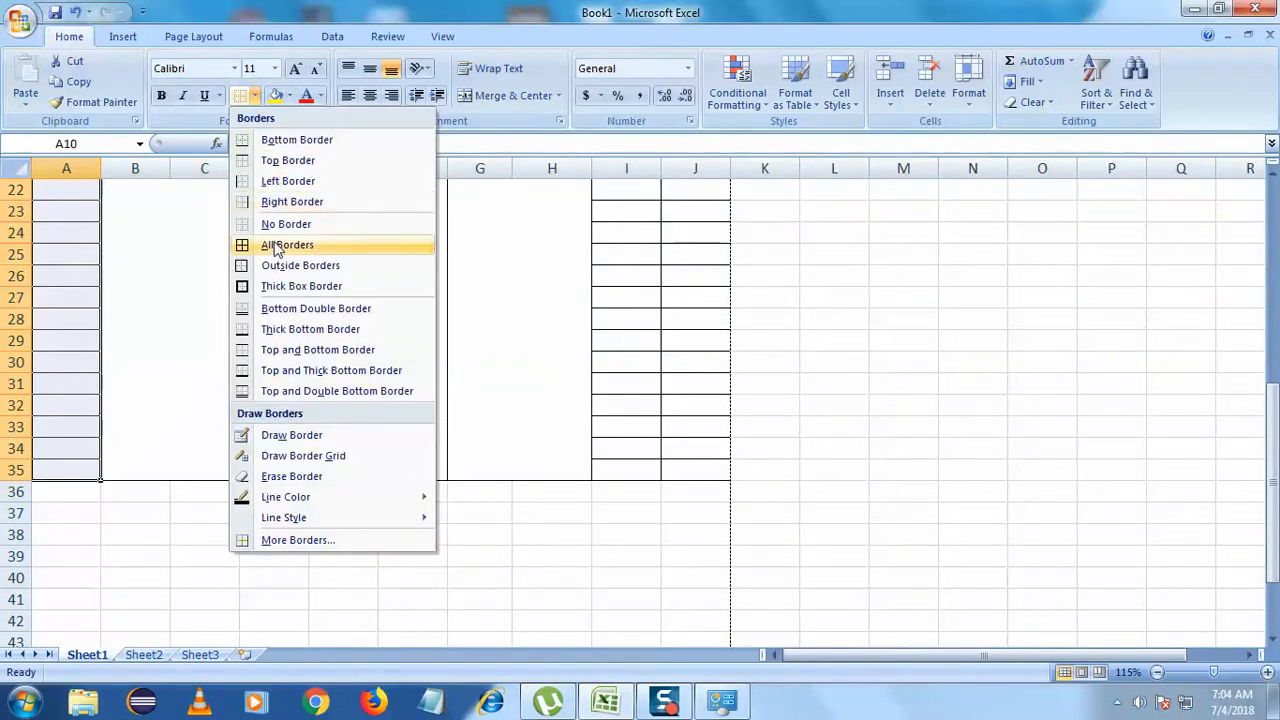
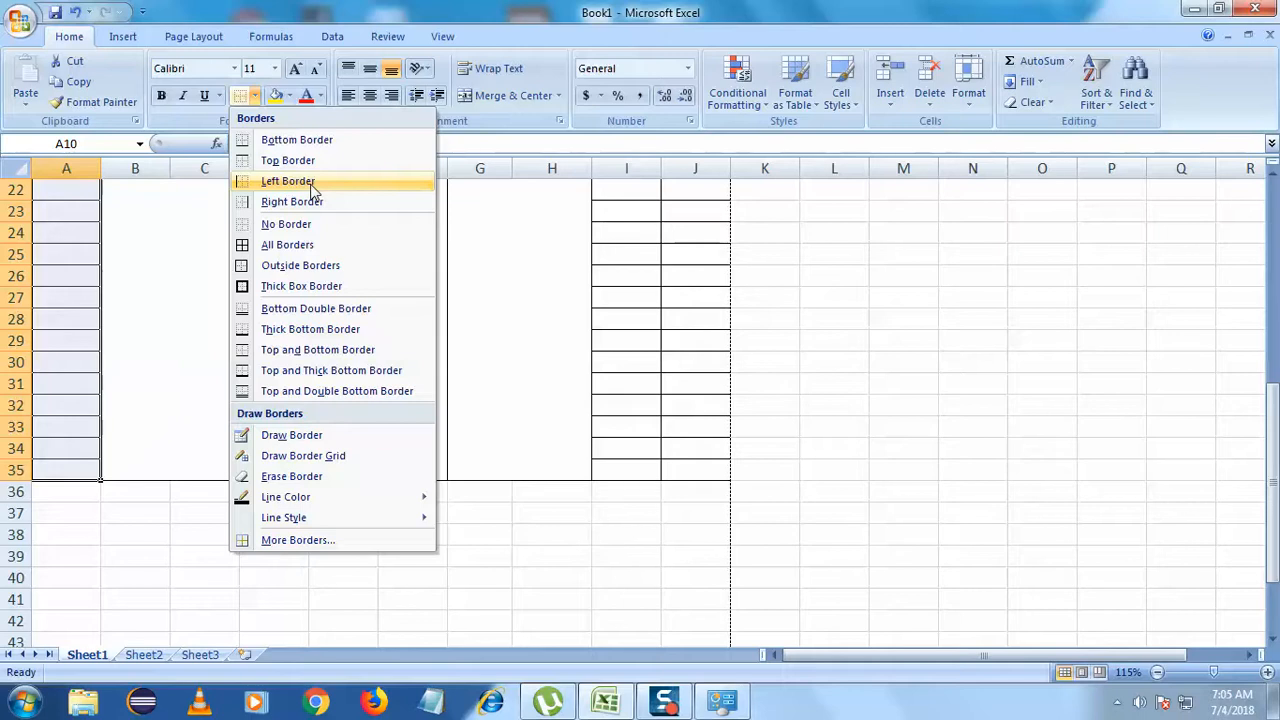
- Remove all borders from the Sl No cells A10:A35 with No Border
click(298, 266)
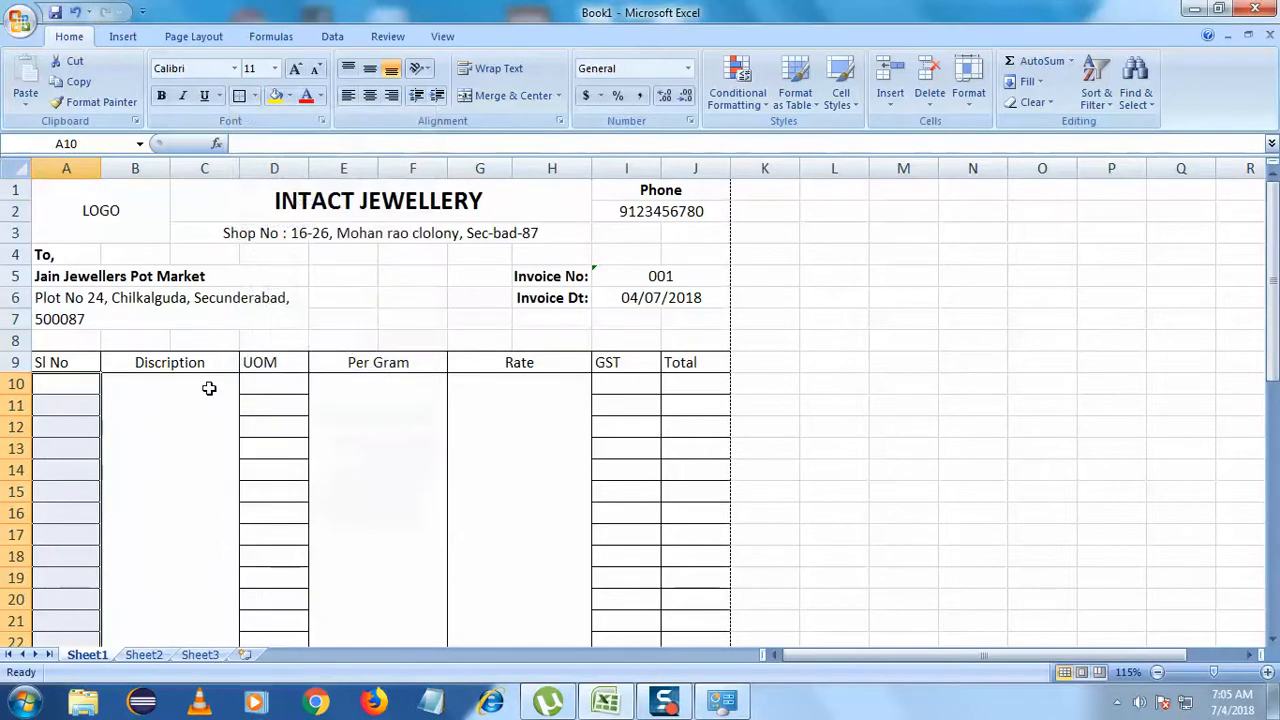
right_click(83, 387)
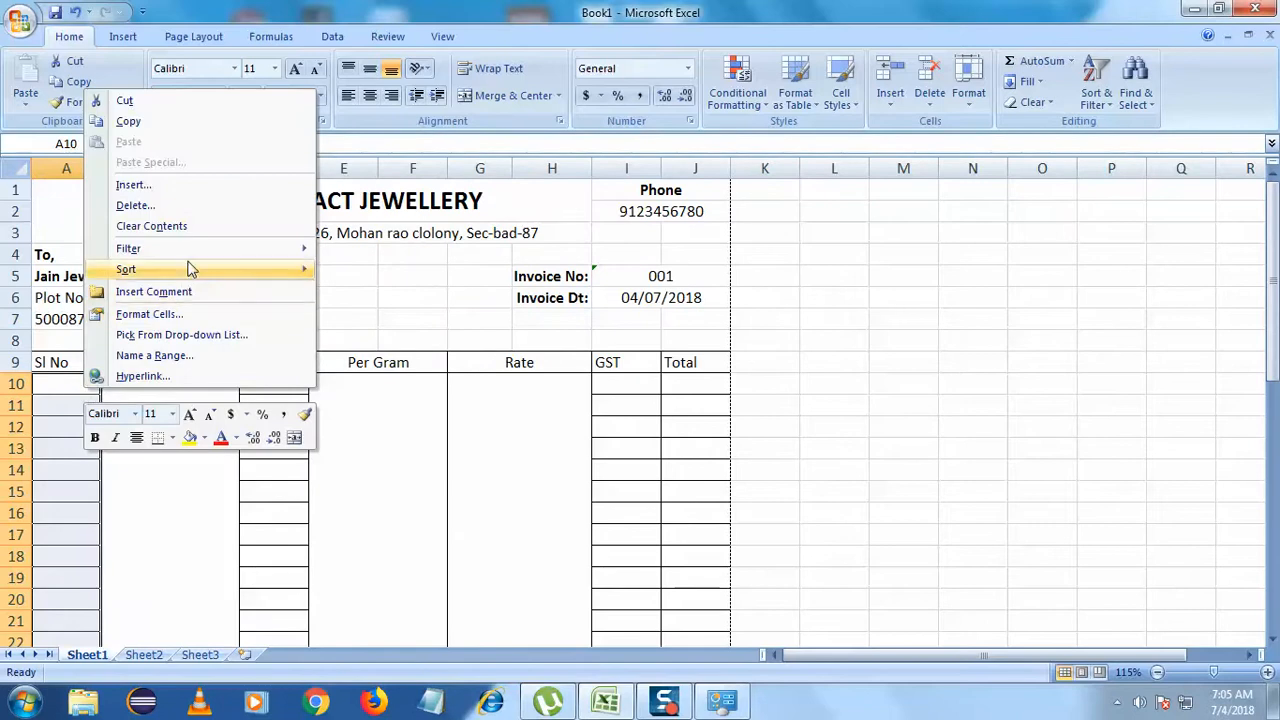
mouse_move(194, 259)
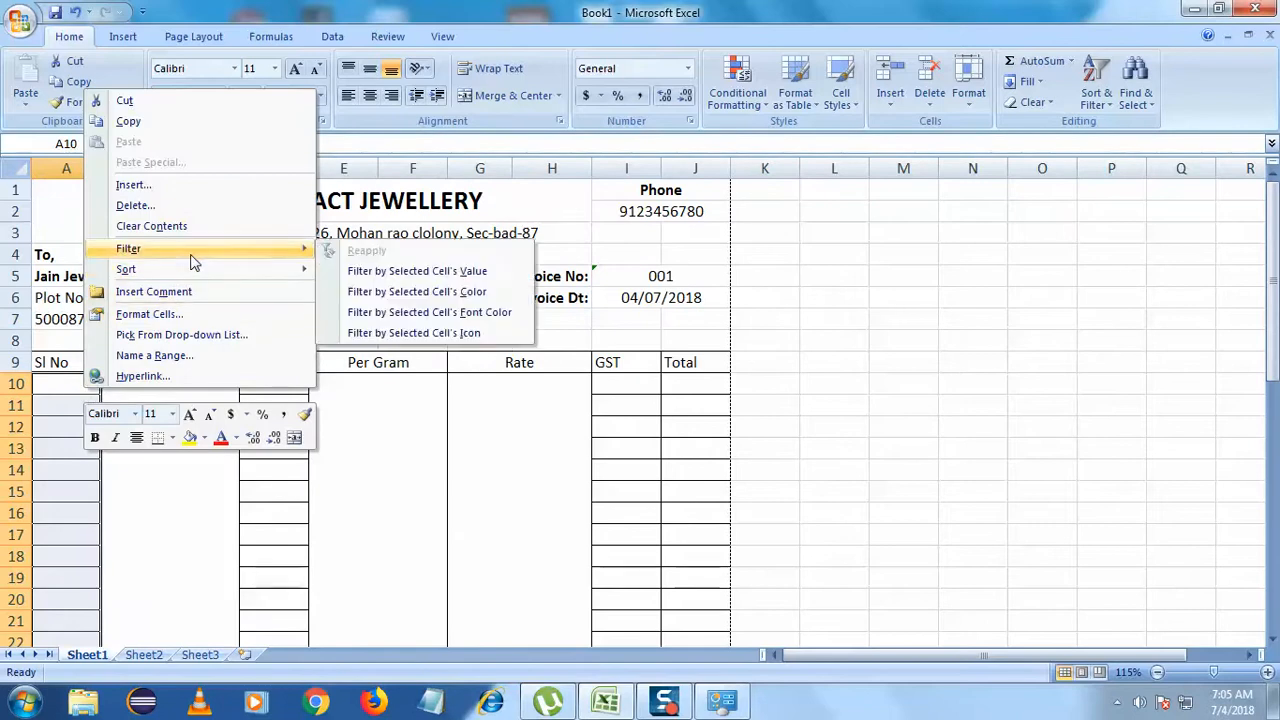
click(62, 390)
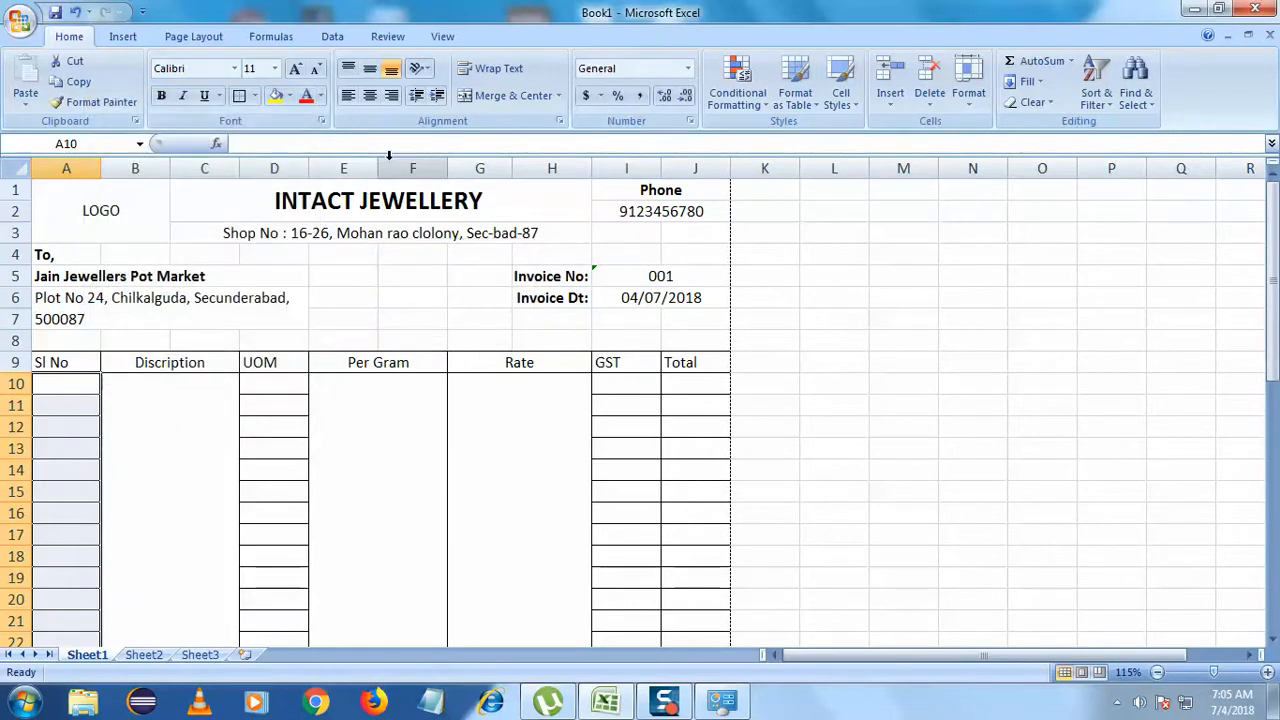
click(255, 95)
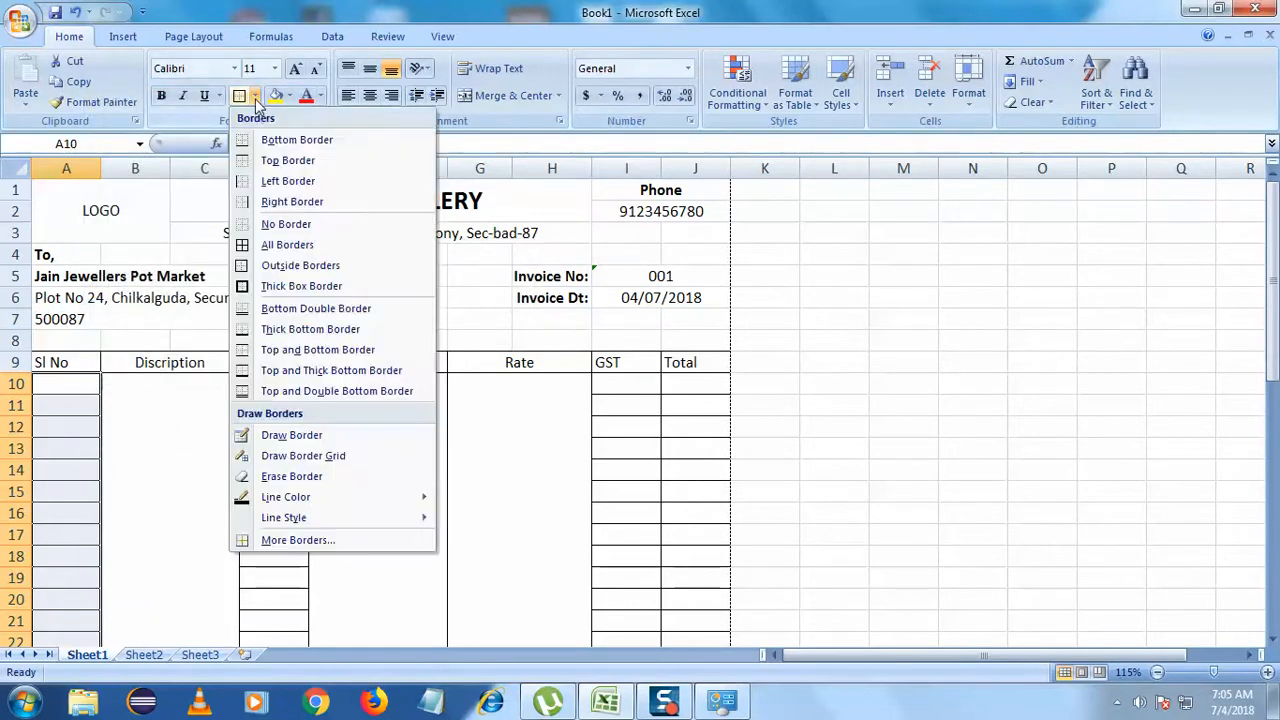
click(286, 224)
- Select the Sl No column range A9:A35
click(231, 320)
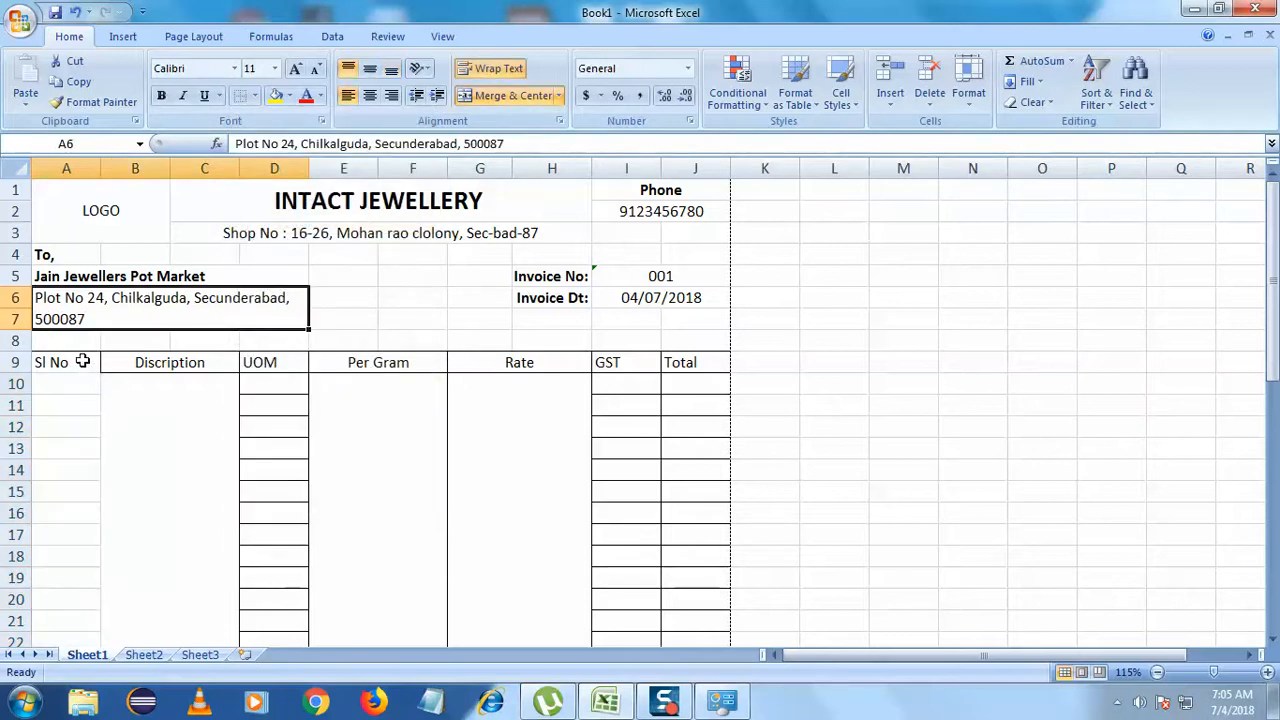
scroll(82, 362, down, 1)
click(80, 318)
drag(86, 296, 78, 512)
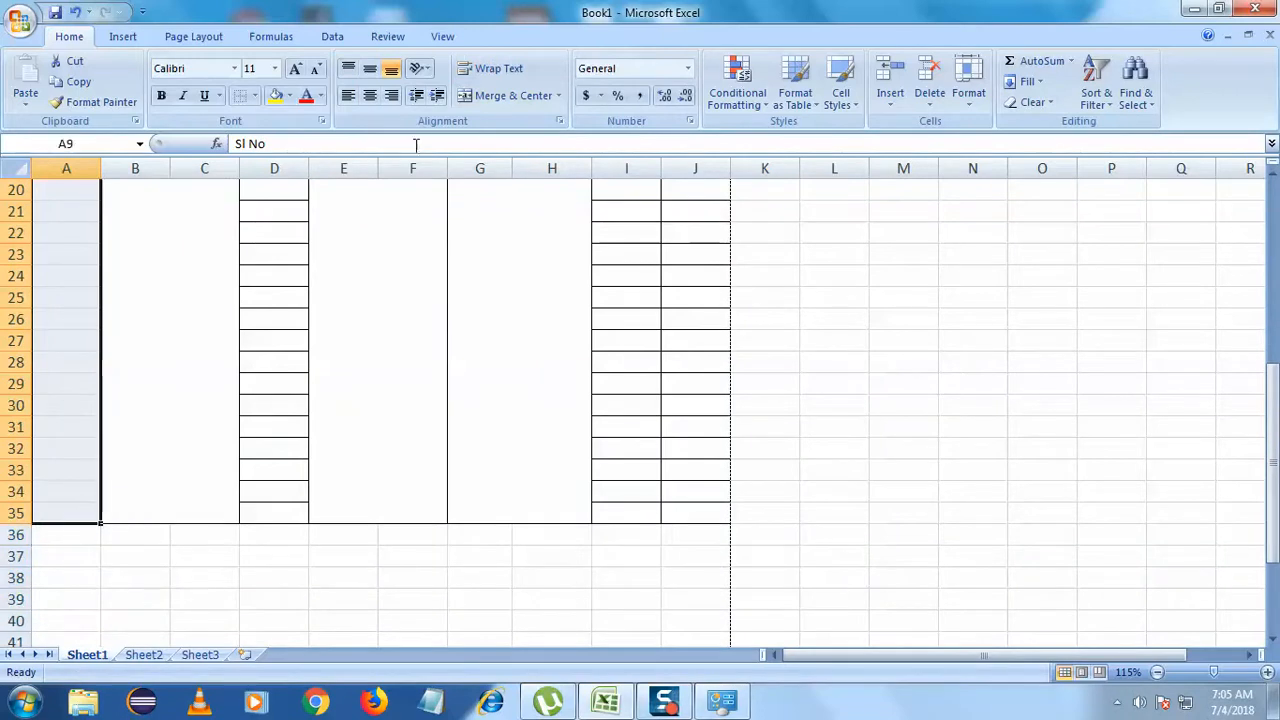
- Outline the Sl No range A9:A35 with a single outside border
click(256, 96)
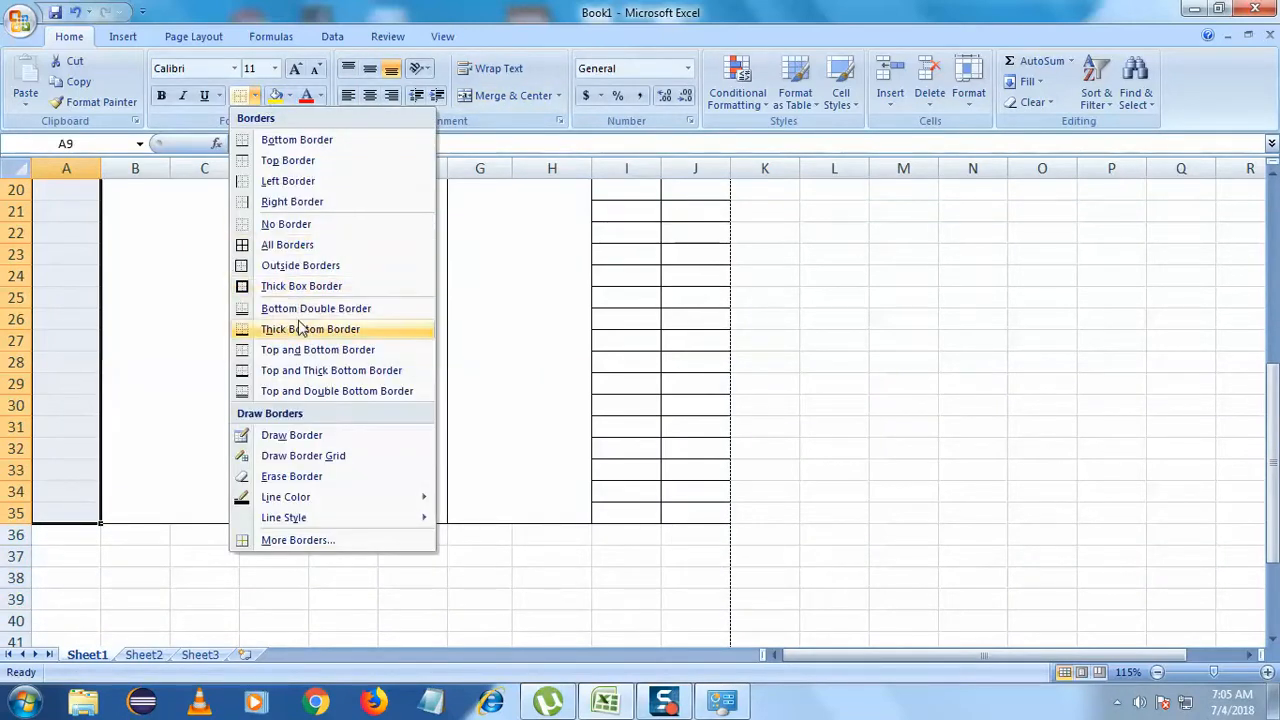
click(290, 265)
click(195, 310)
scroll(196, 311, down, 1)
scroll(195, 310, down, 3)
scroll(195, 310, up, 1)
scroll(289, 306, up, 2)
- Clear the UOM range D9:D35 of row lines and give it an outside border
drag(289, 306, 291, 512)
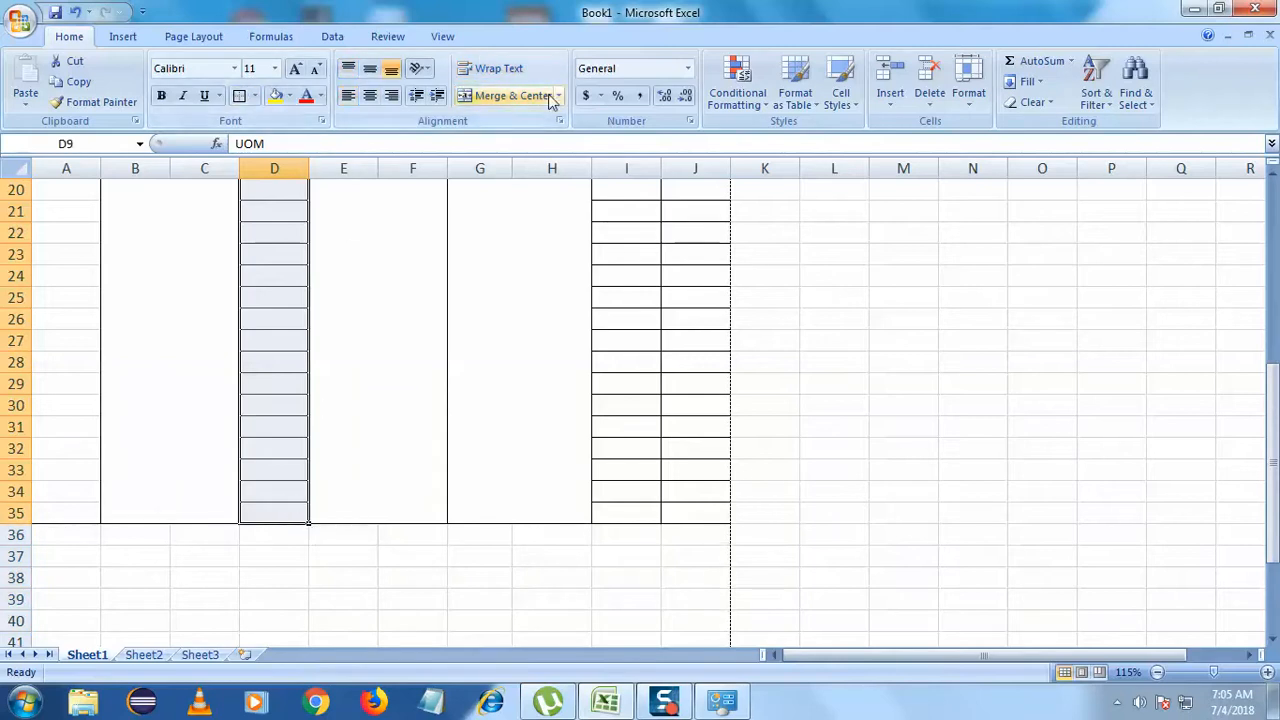
click(255, 95)
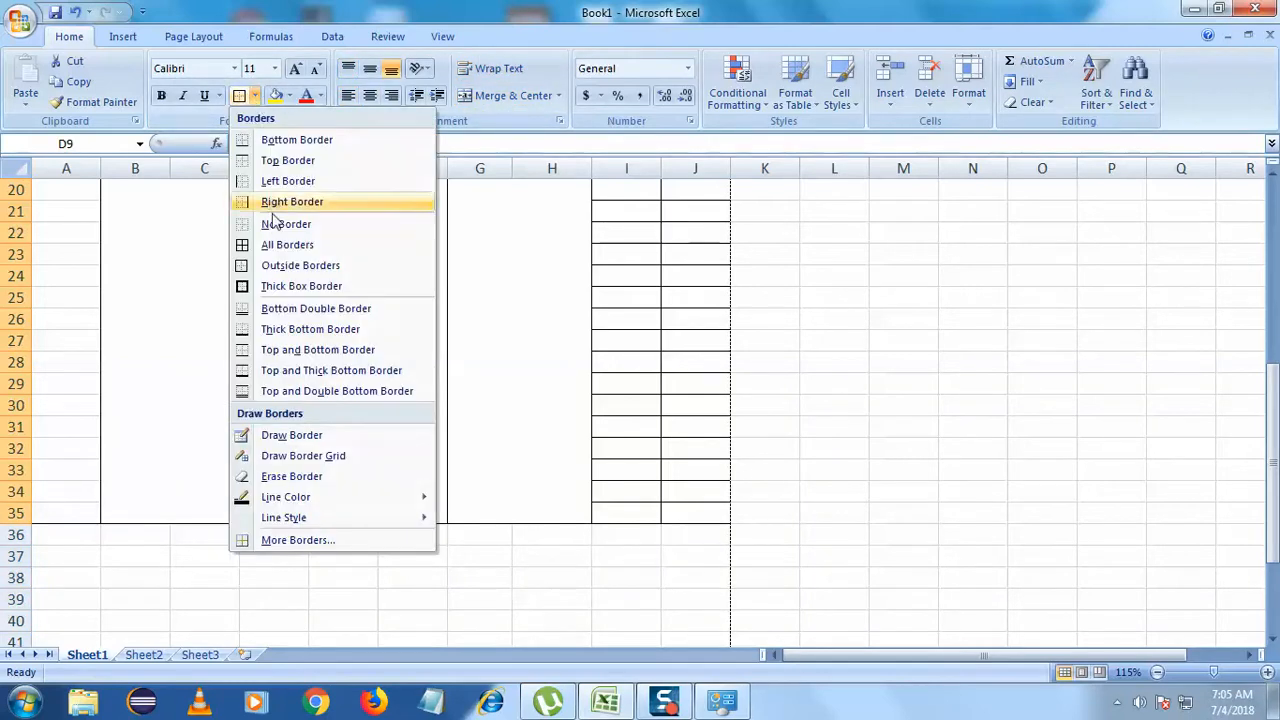
click(301, 286)
click(256, 97)
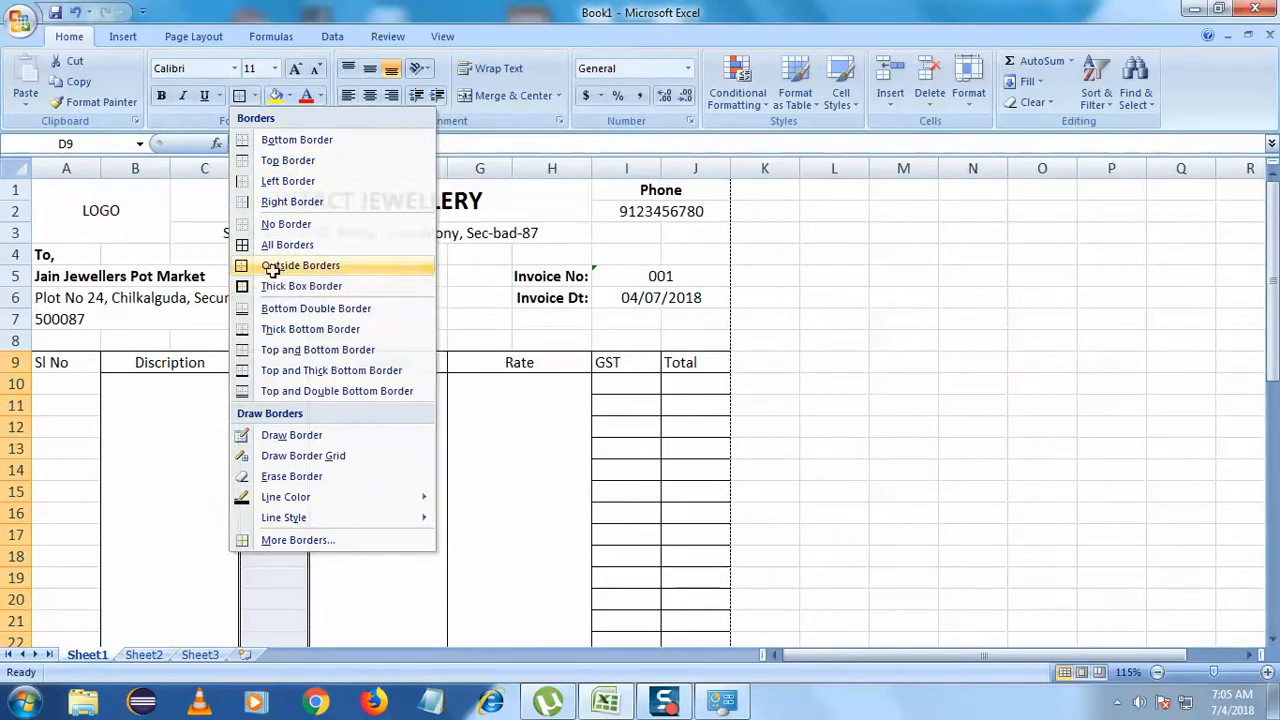
click(366, 216)
scroll(366, 216, down, 4)
scroll(366, 216, down, 1)
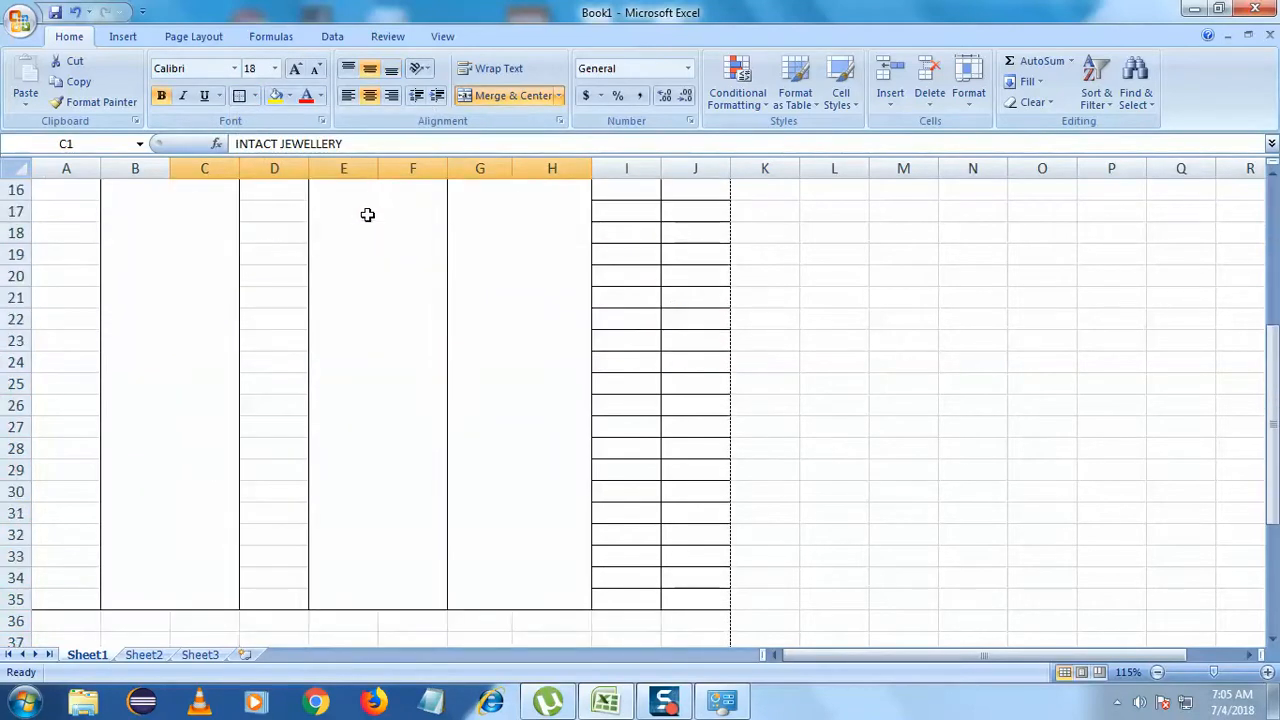
scroll(543, 343, up, 3)
click(494, 292)
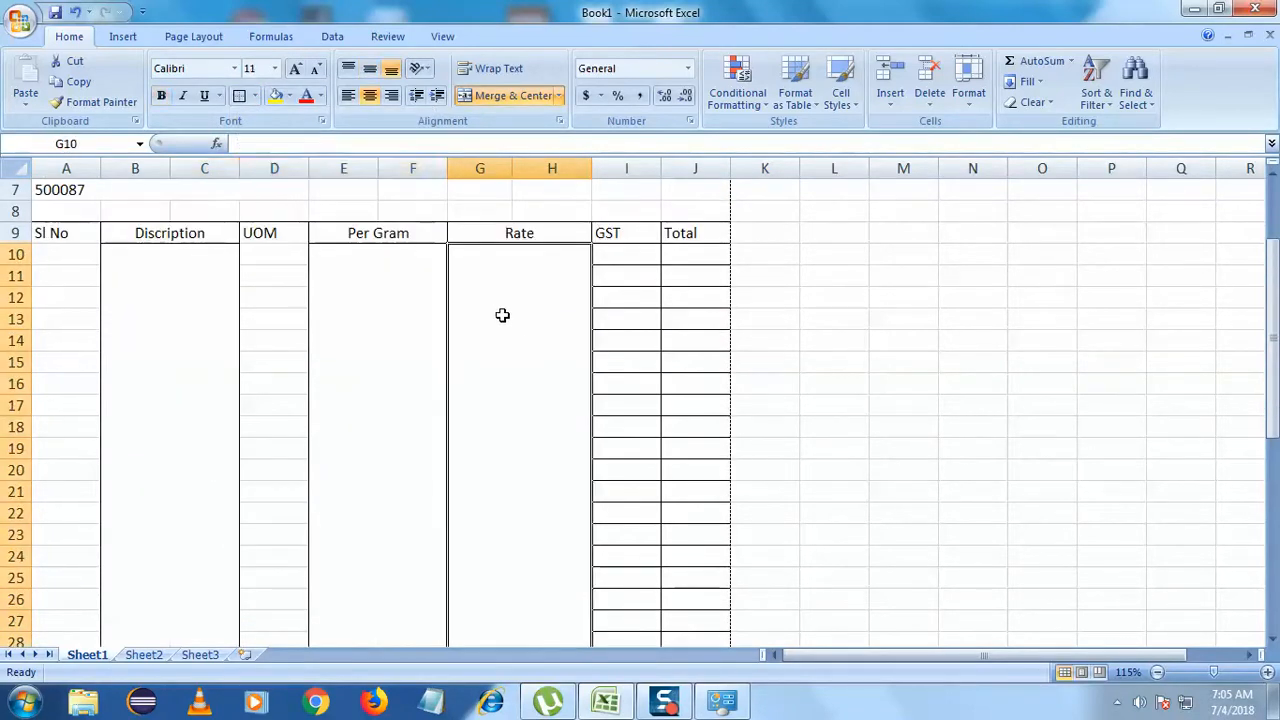
- Merge each Per Gram item row across columns E and F with Merge Across
click(403, 275)
double_click(402, 267)
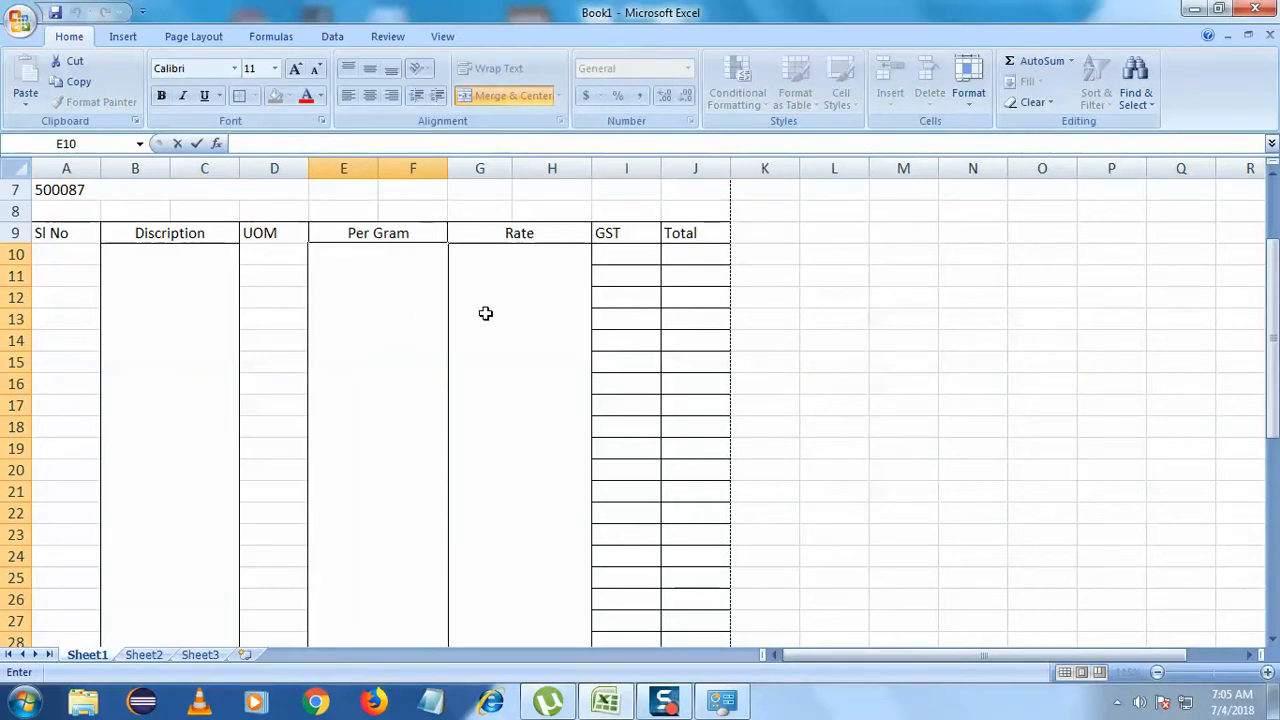
click(485, 313)
click(424, 233)
click(423, 303)
click(560, 96)
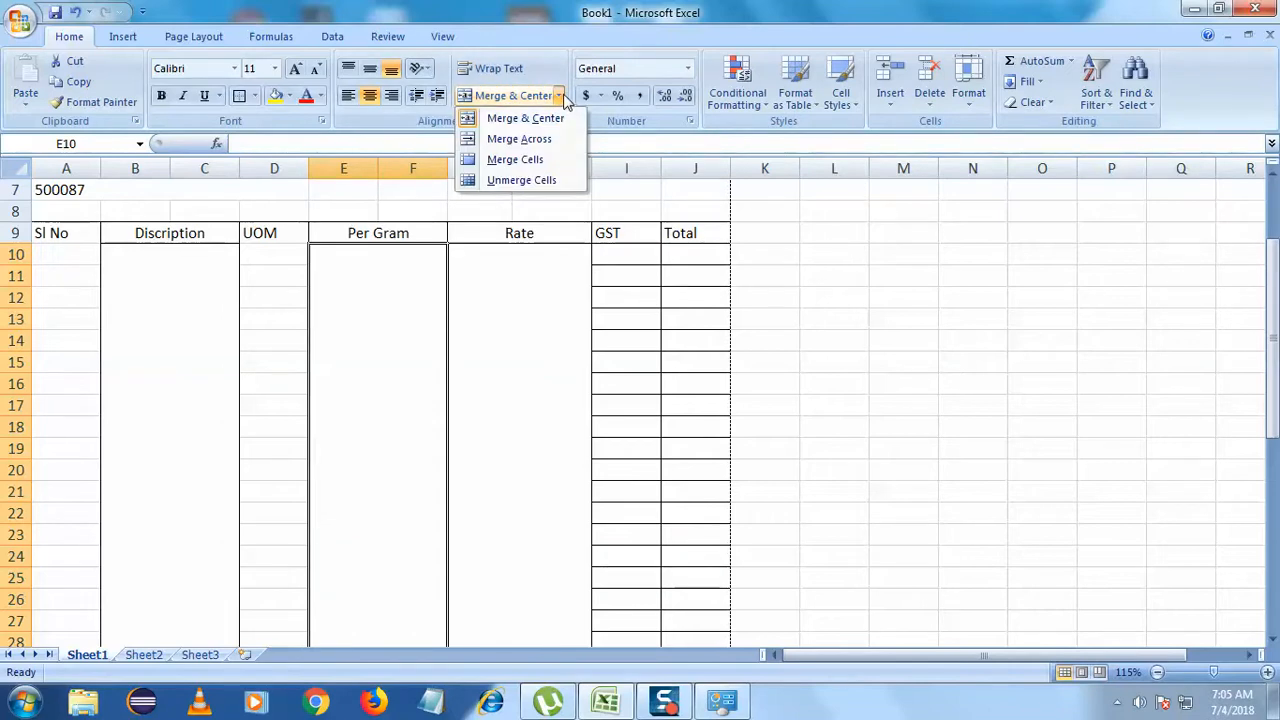
click(519, 139)
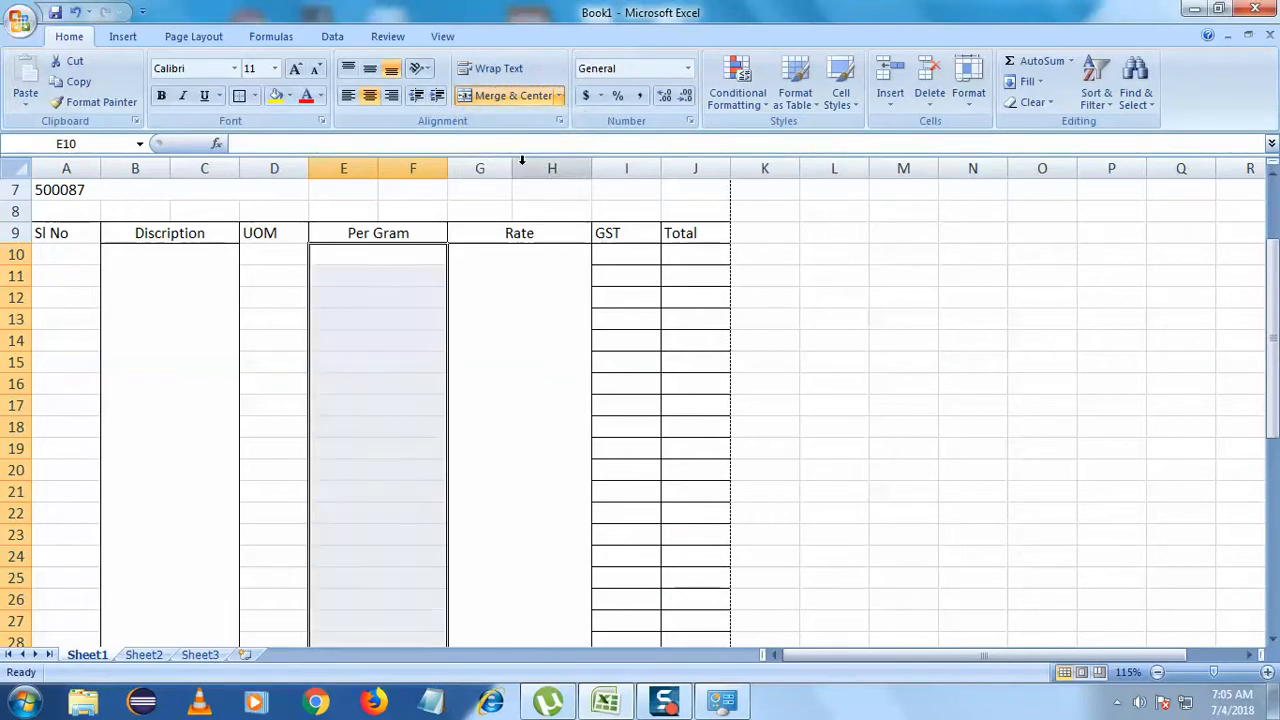
- Merge each Rate item row across columns G and H with Merge Across
click(520, 278)
click(511, 231)
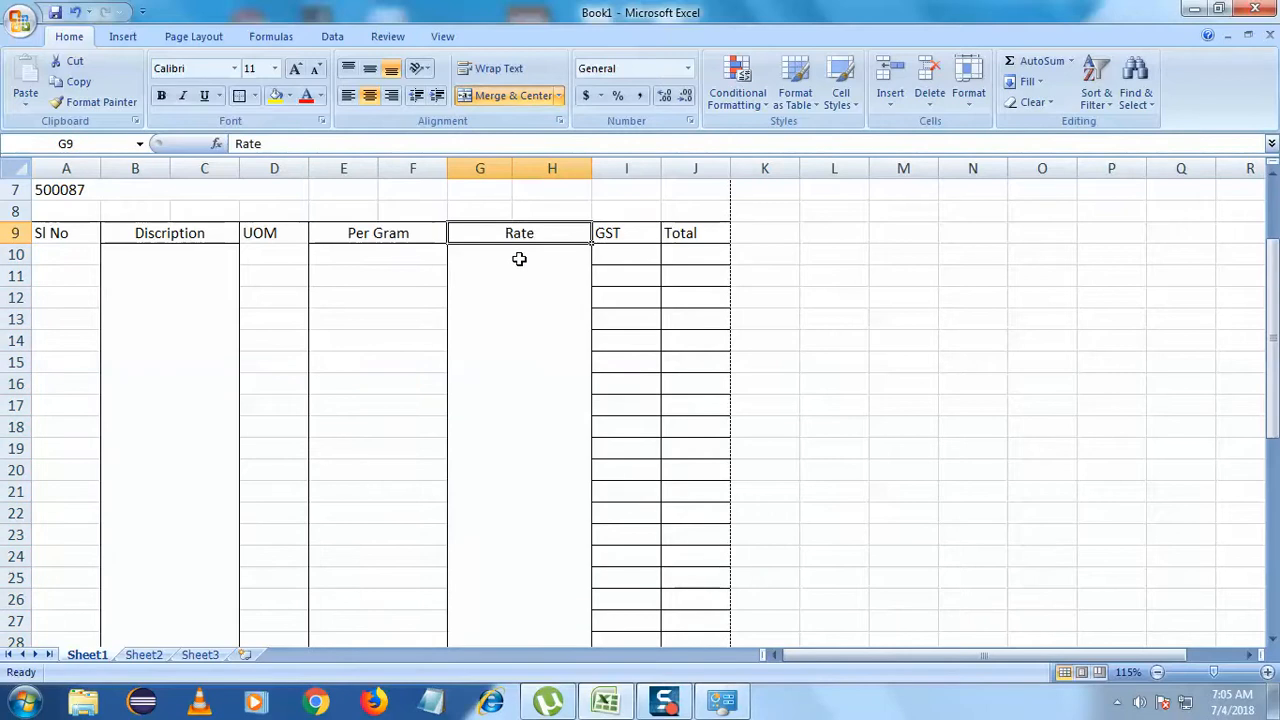
click(520, 260)
click(559, 95)
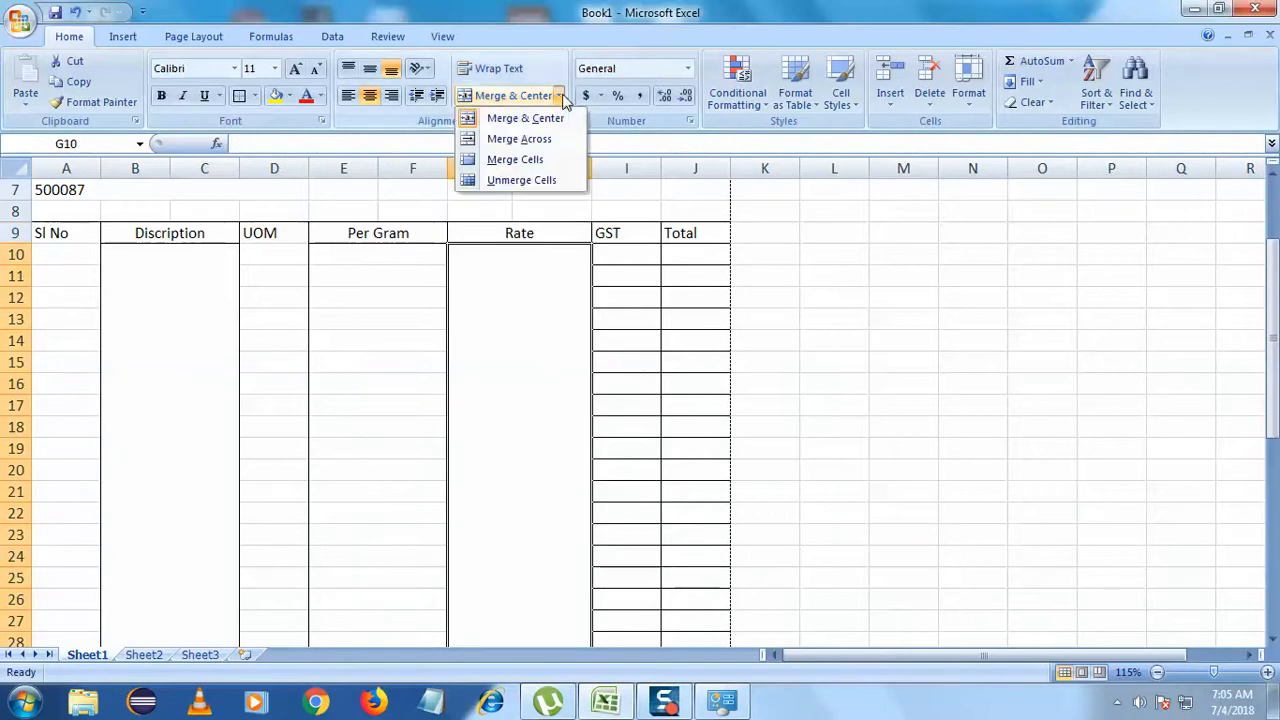
click(543, 146)
- Merge each Description item row across columns B and C with Merge Across
click(143, 251)
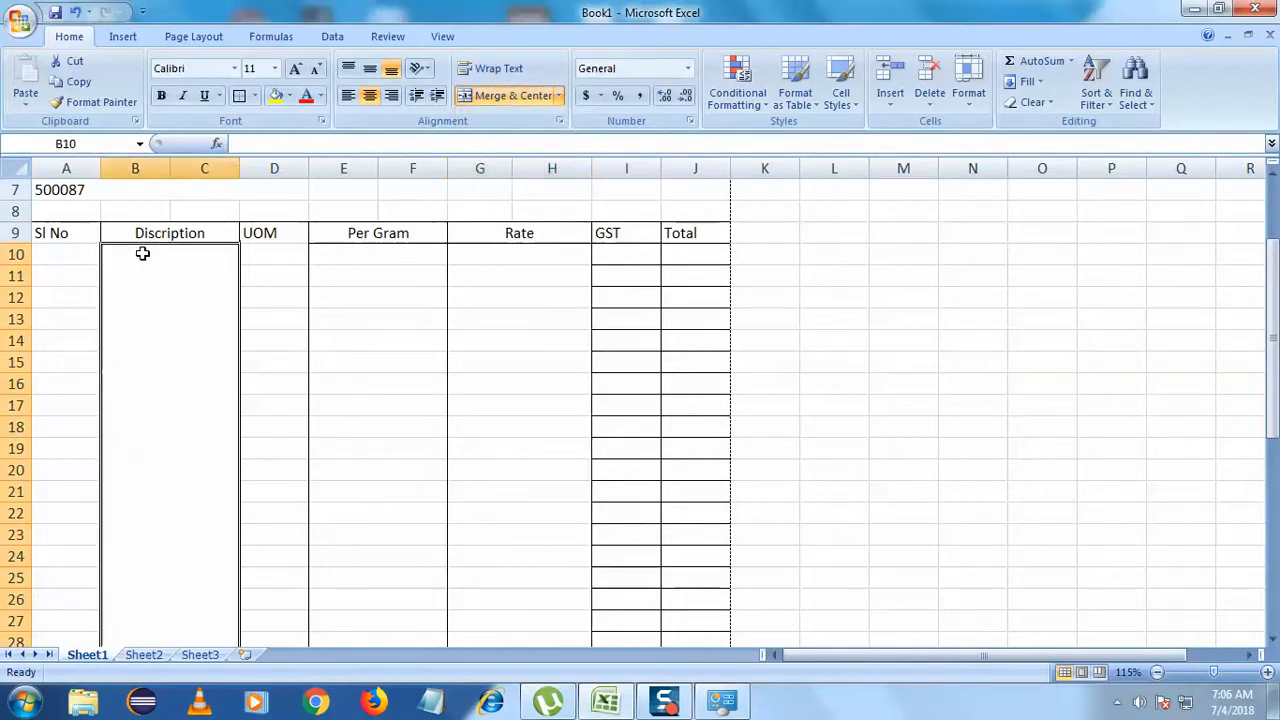
click(559, 95)
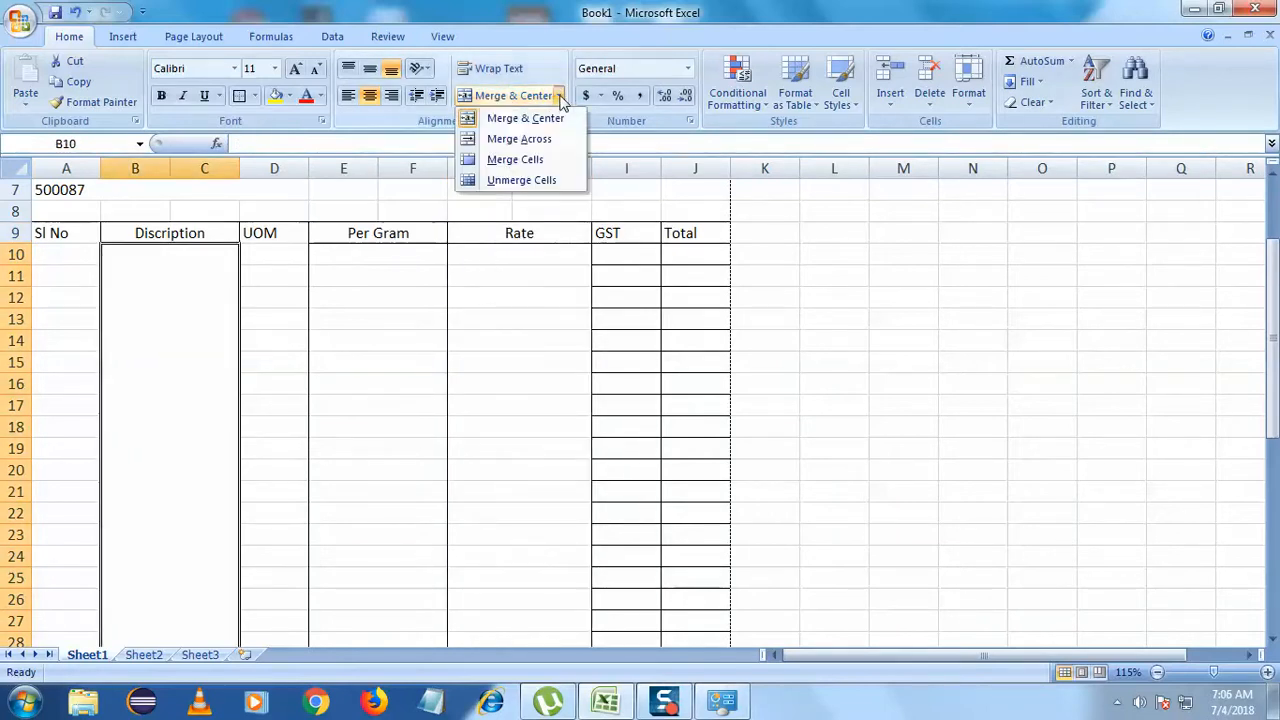
click(515, 140)
click(518, 370)
drag(640, 254, 646, 469)
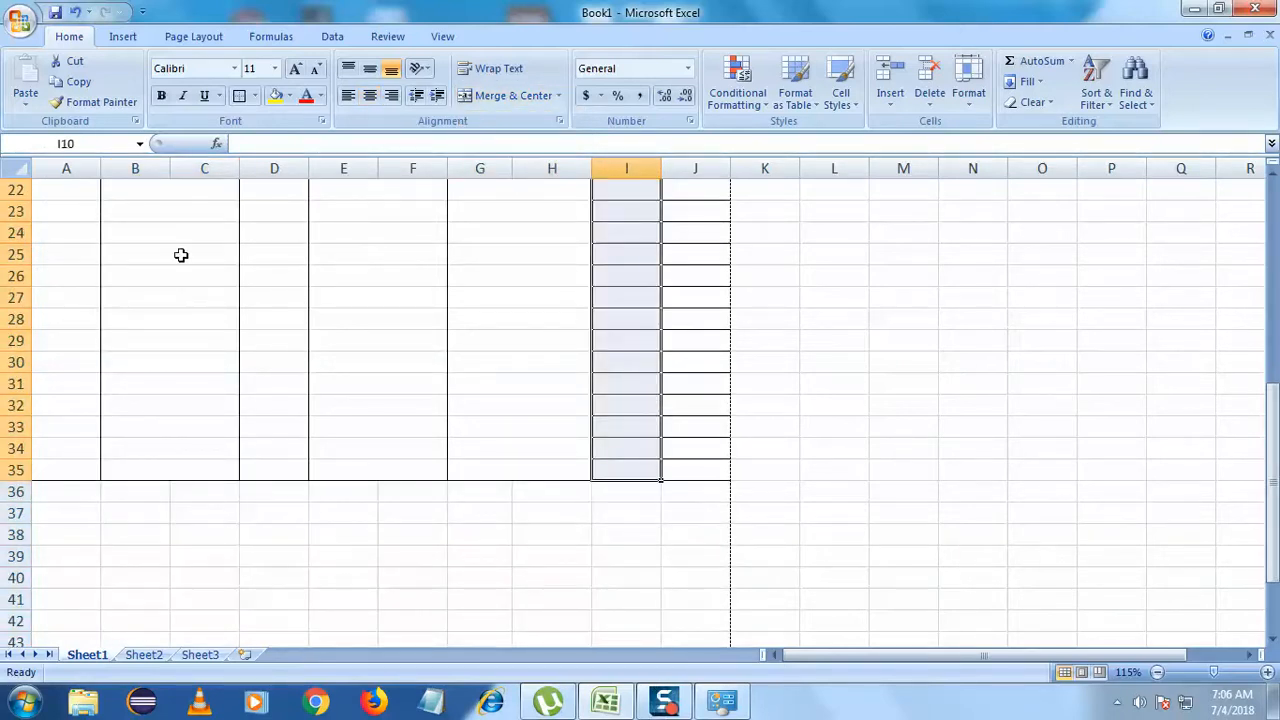
- Clear the GST column's row borders and give it a single outside border
click(255, 95)
click(289, 226)
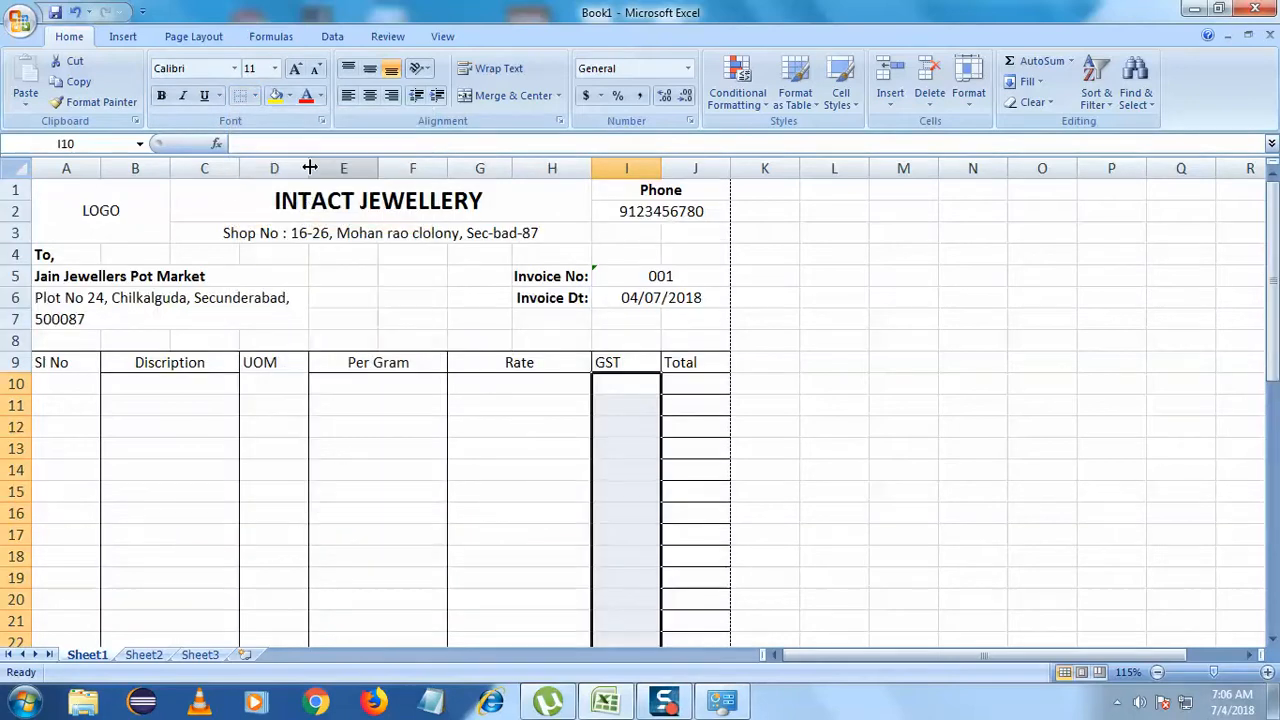
click(256, 96)
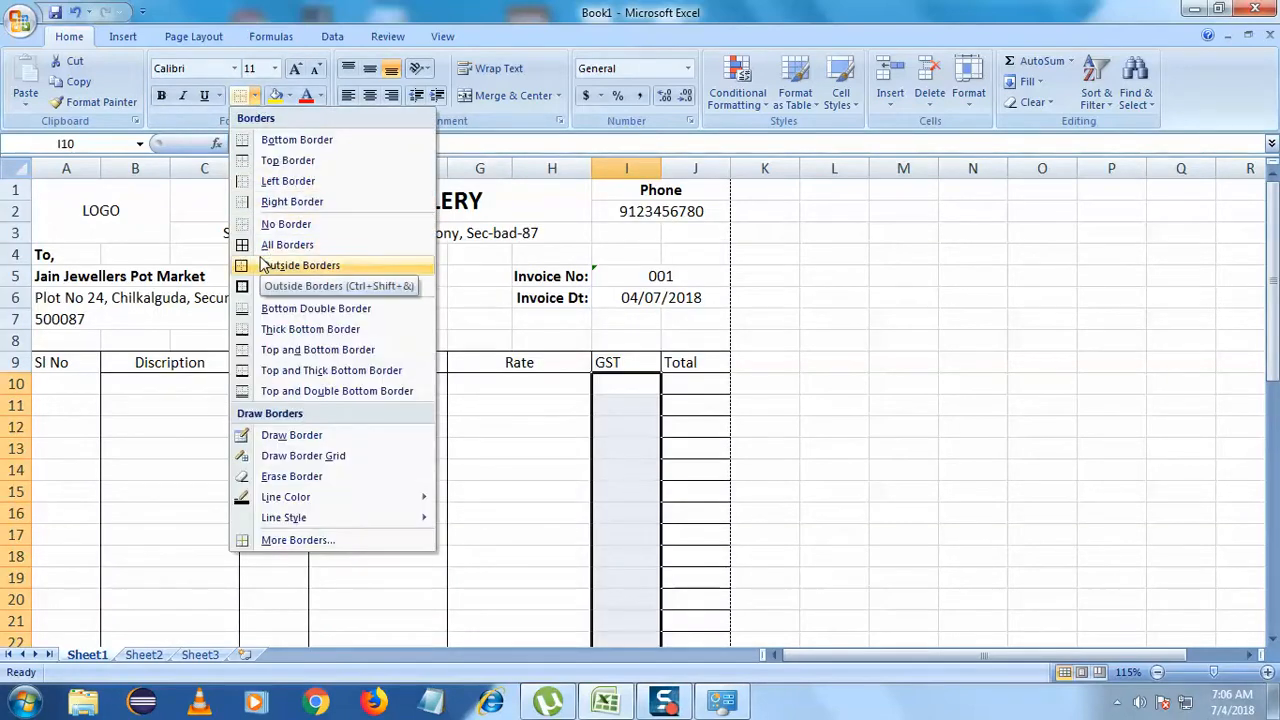
click(300, 265)
click(541, 365)
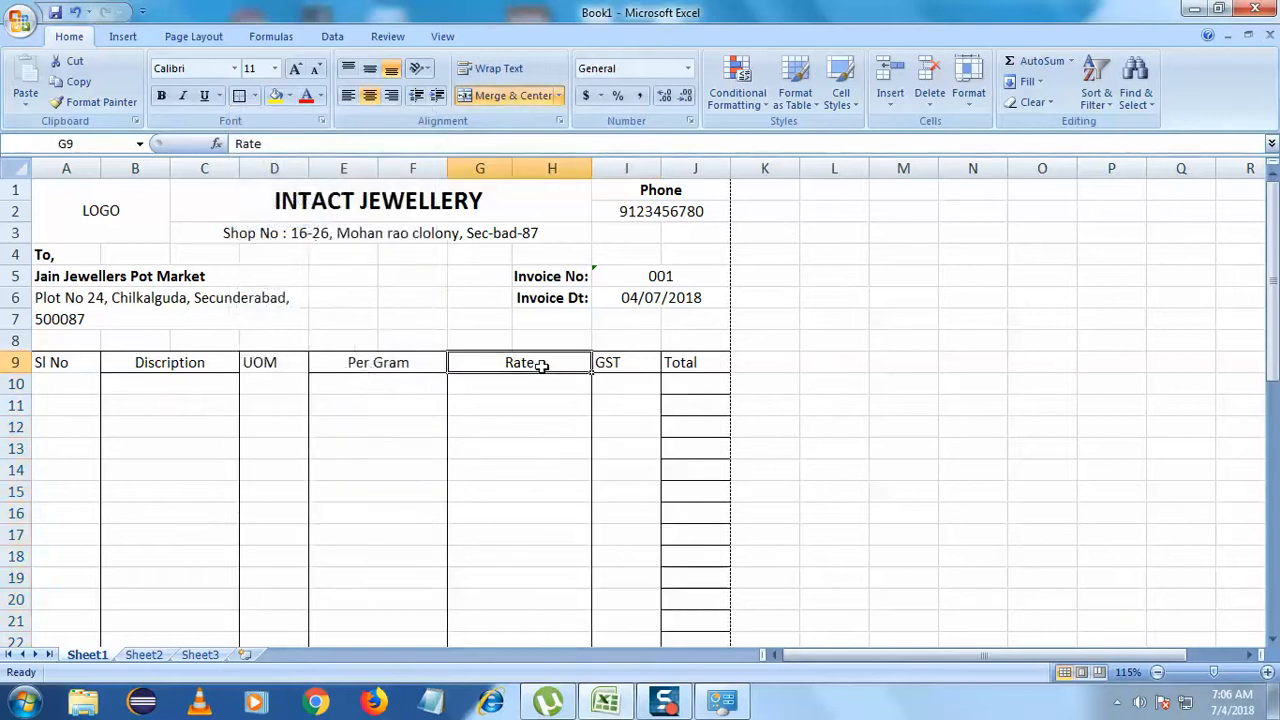
scroll(463, 403, down, 3)
scroll(630, 378, up, 3)
- Clear the Total column J10:J35 of row borders and outline it with an outside border
drag(692, 387, 699, 472)
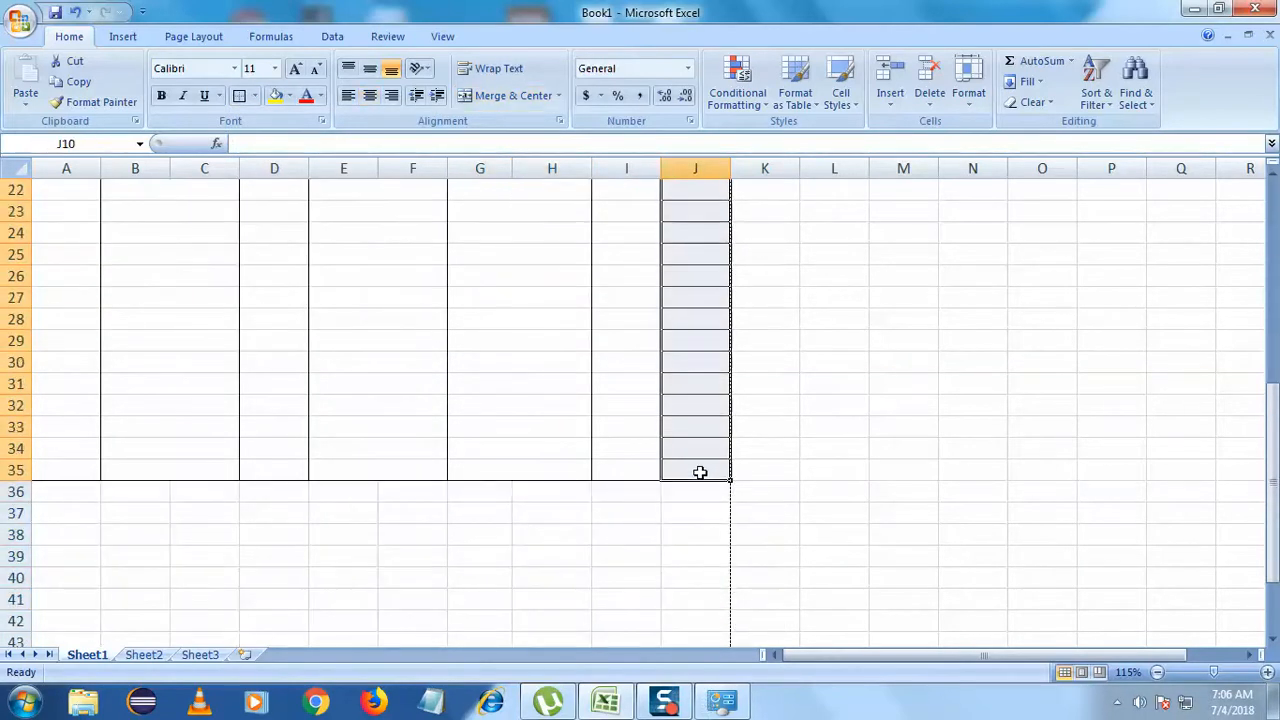
click(256, 96)
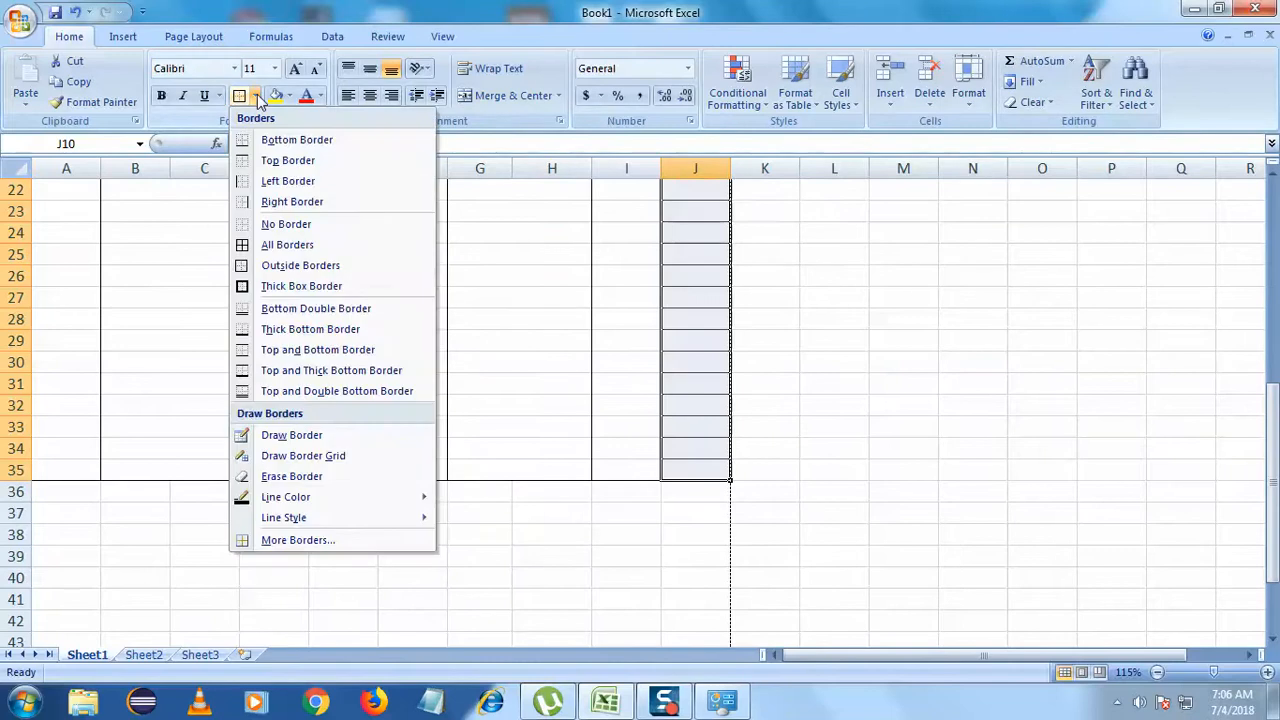
click(291, 224)
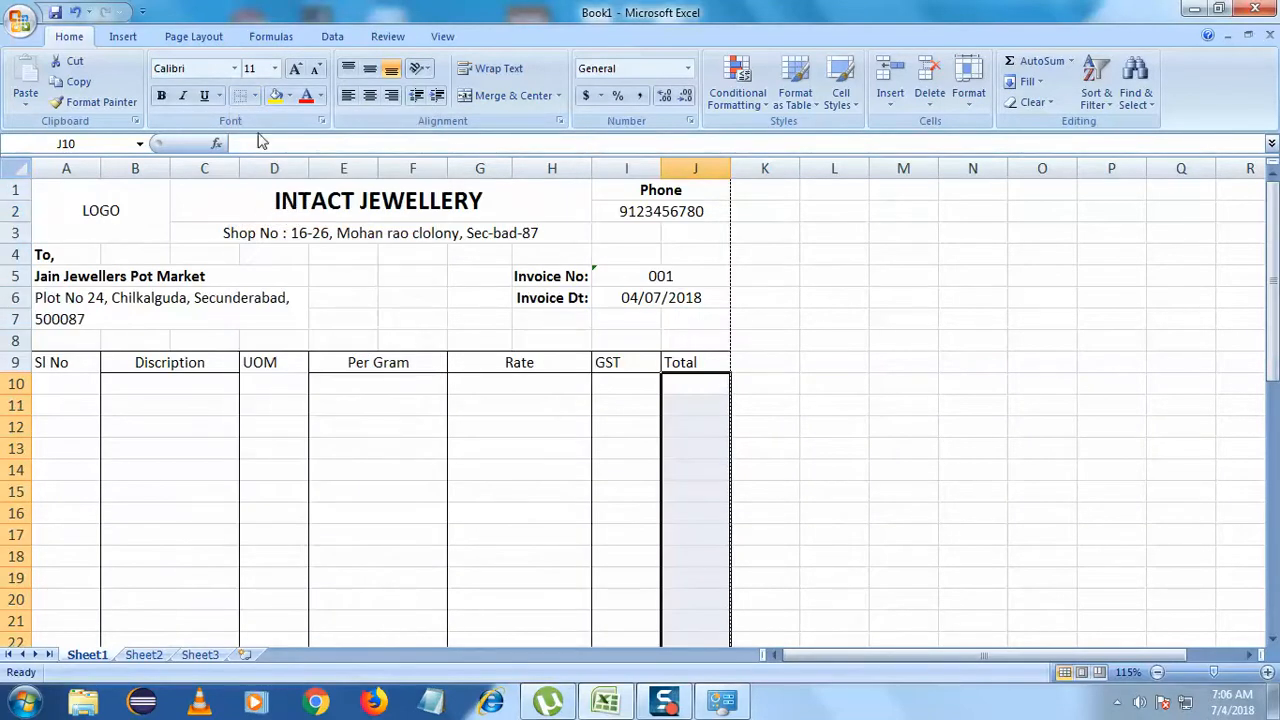
click(256, 96)
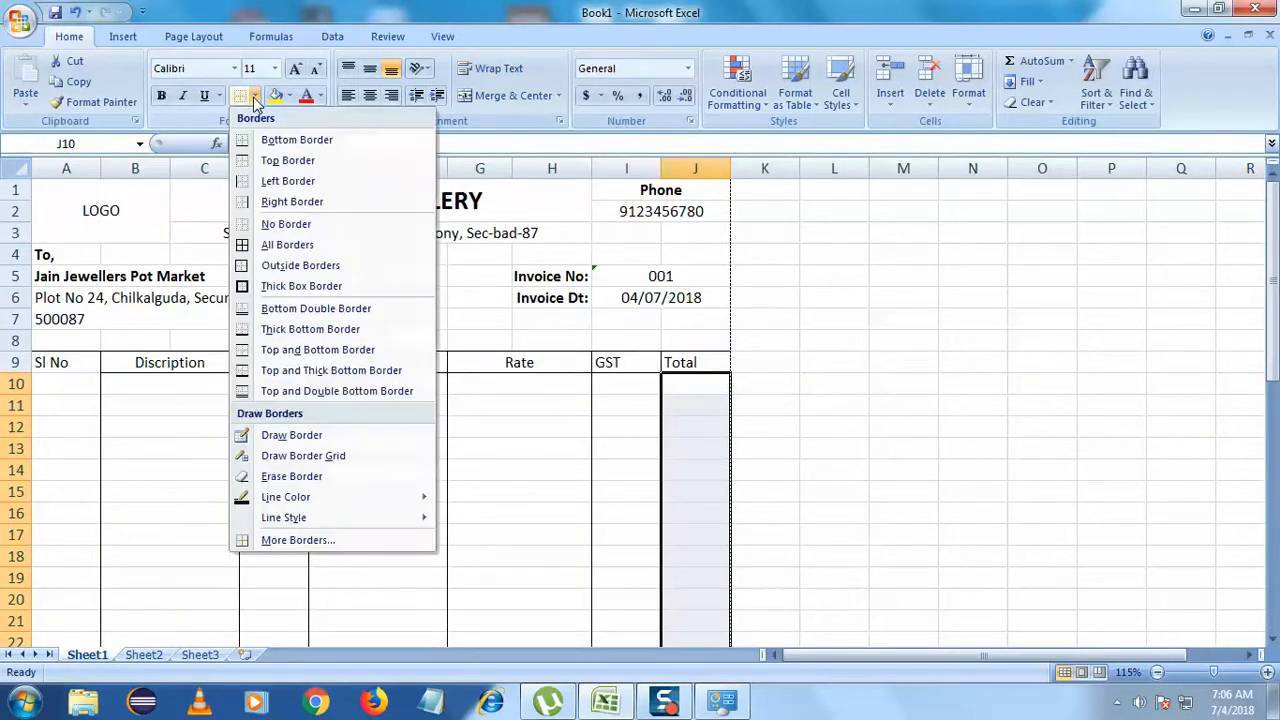
click(274, 267)
key(Down)
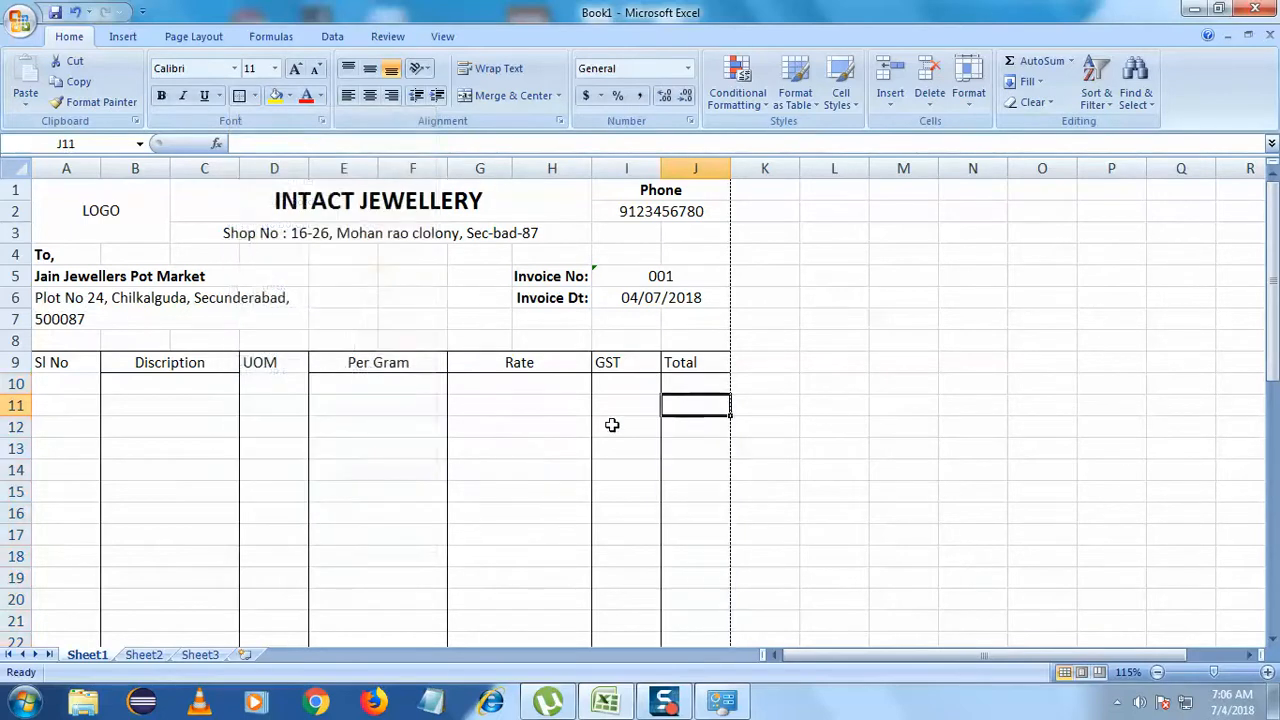
scroll(529, 440, down, 3)
click(781, 465)
scroll(782, 462, up, 3)
scroll(782, 462, down, 7)
scroll(783, 461, up, 5)
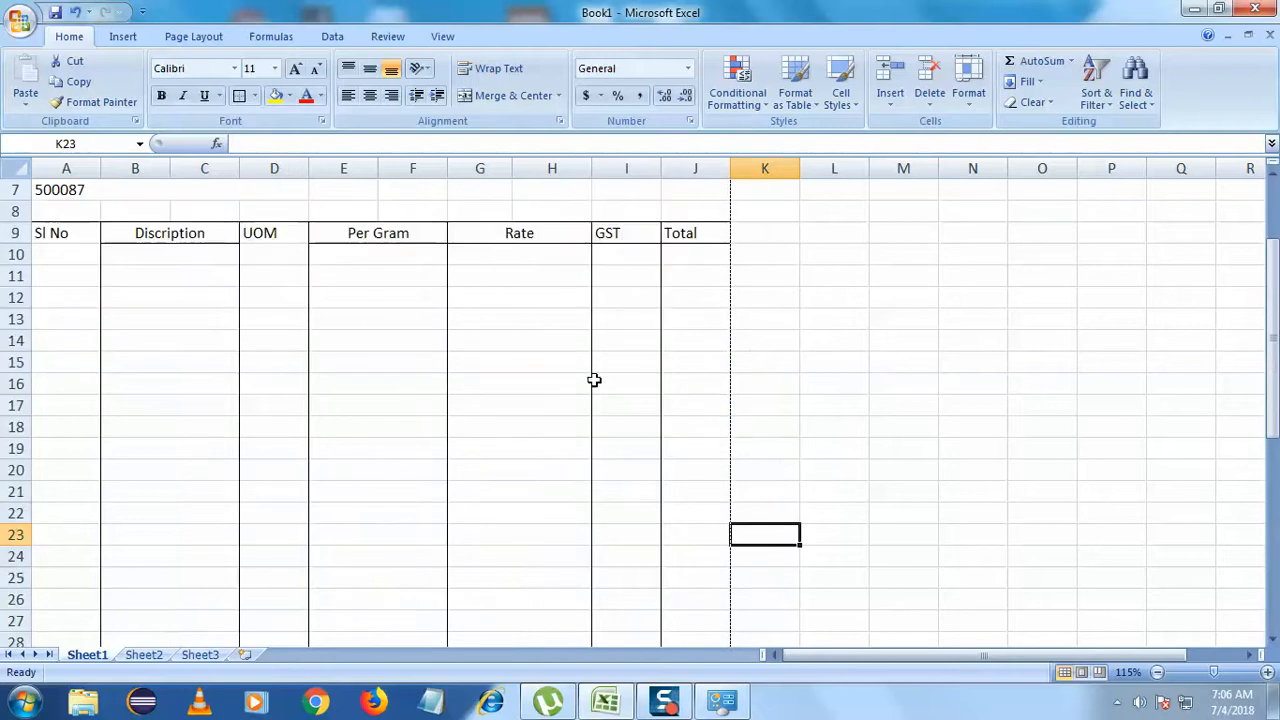
- Narrow column F and widen columns H and J by dragging their header borders
scroll(435, 300, up, 2)
drag(450, 175, 430, 176)
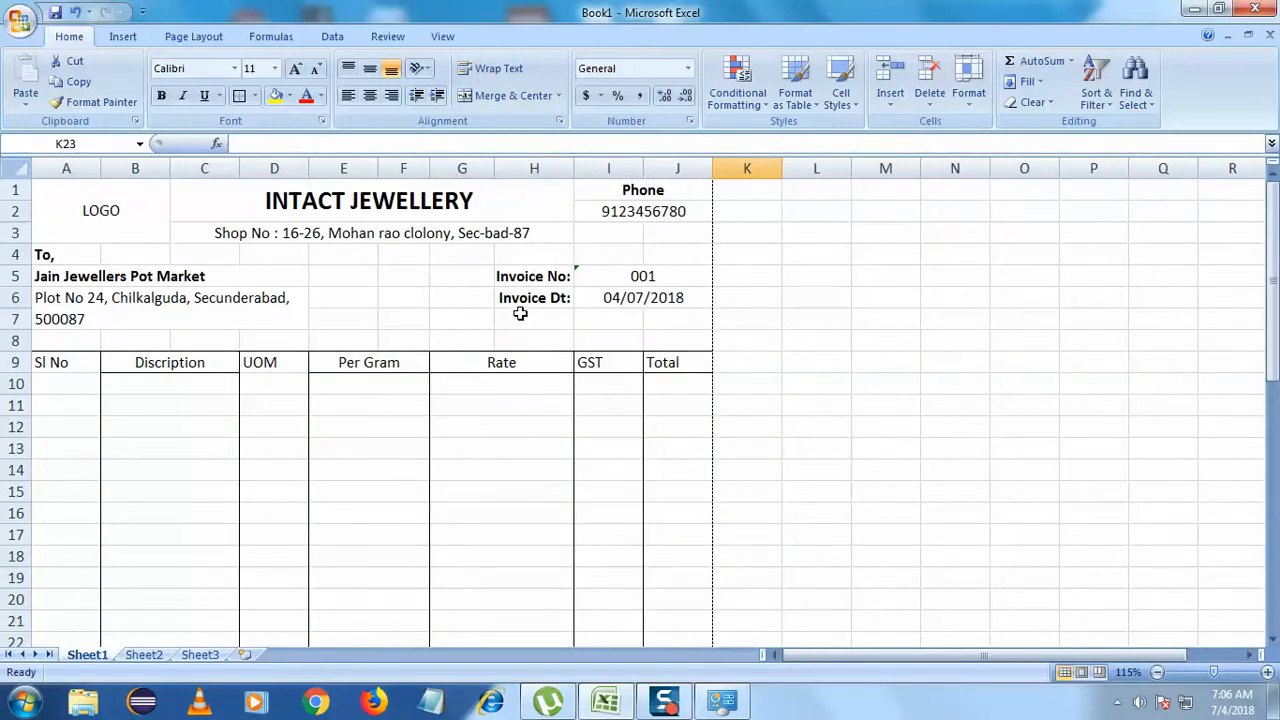
drag(572, 172, 549, 174)
drag(691, 171, 758, 170)
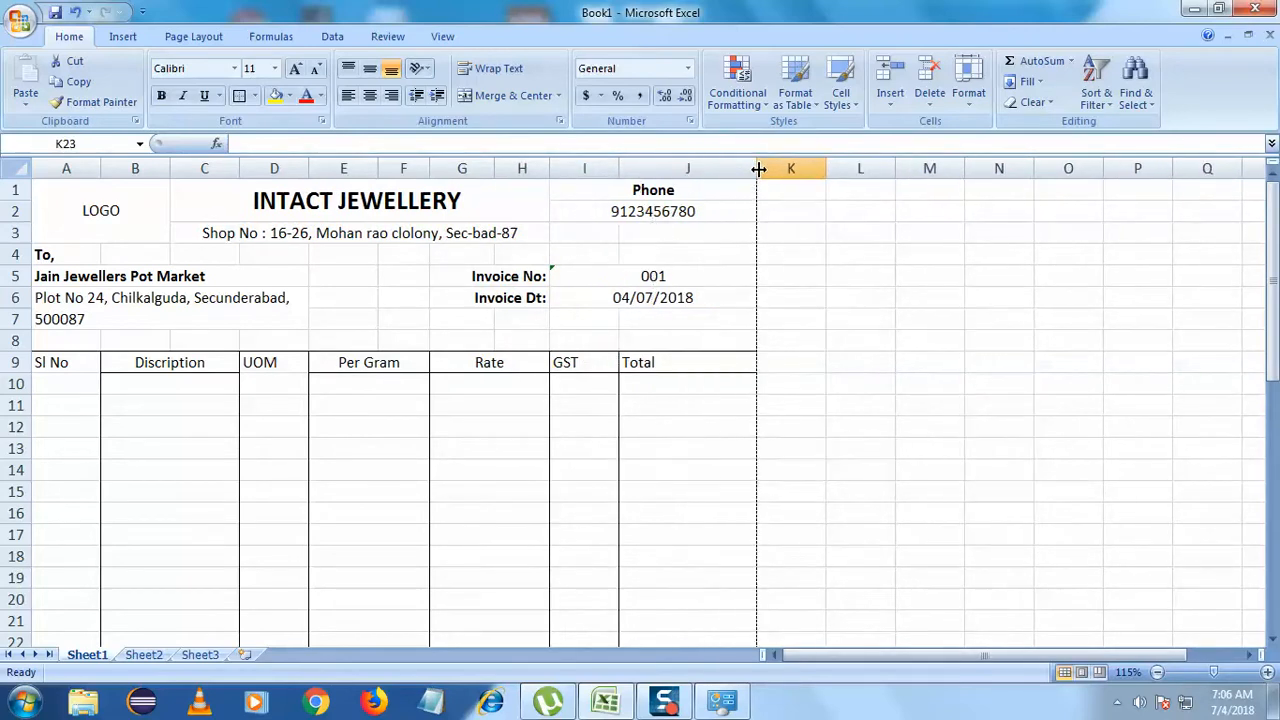
click(830, 320)
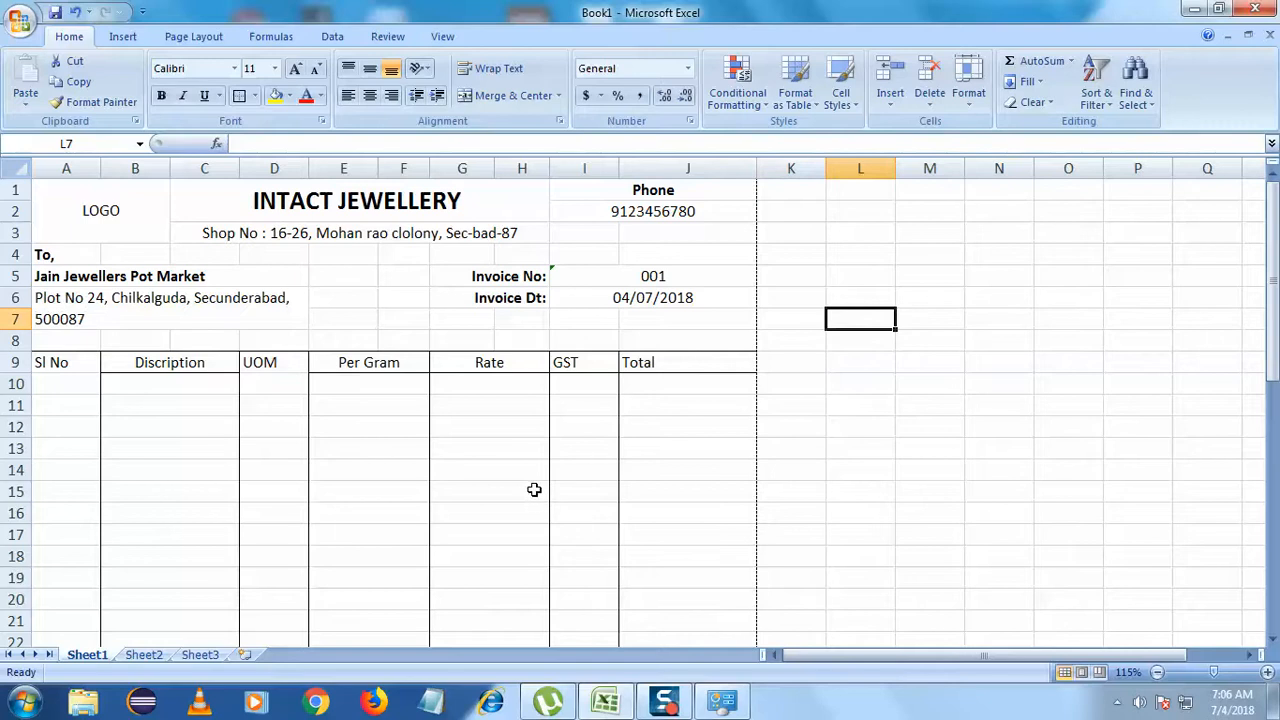
drag(553, 175, 626, 172)
drag(764, 175, 732, 177)
click(833, 448)
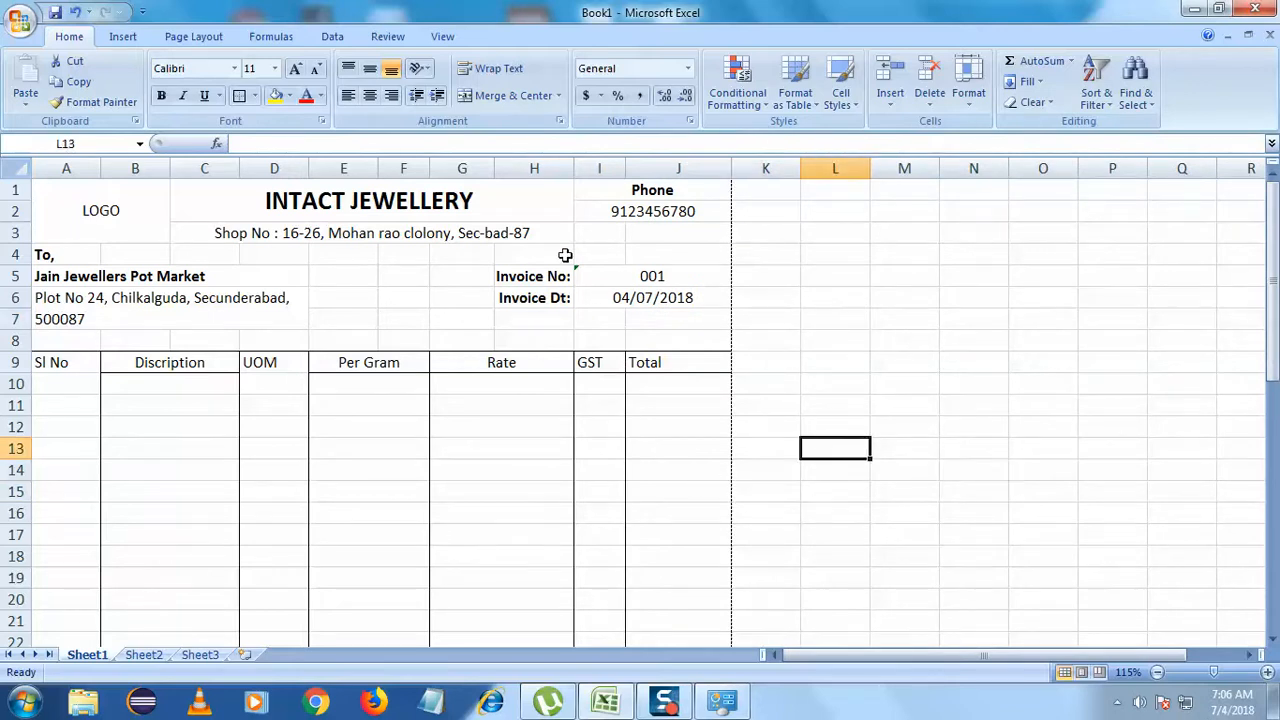
drag(574, 170, 634, 168)
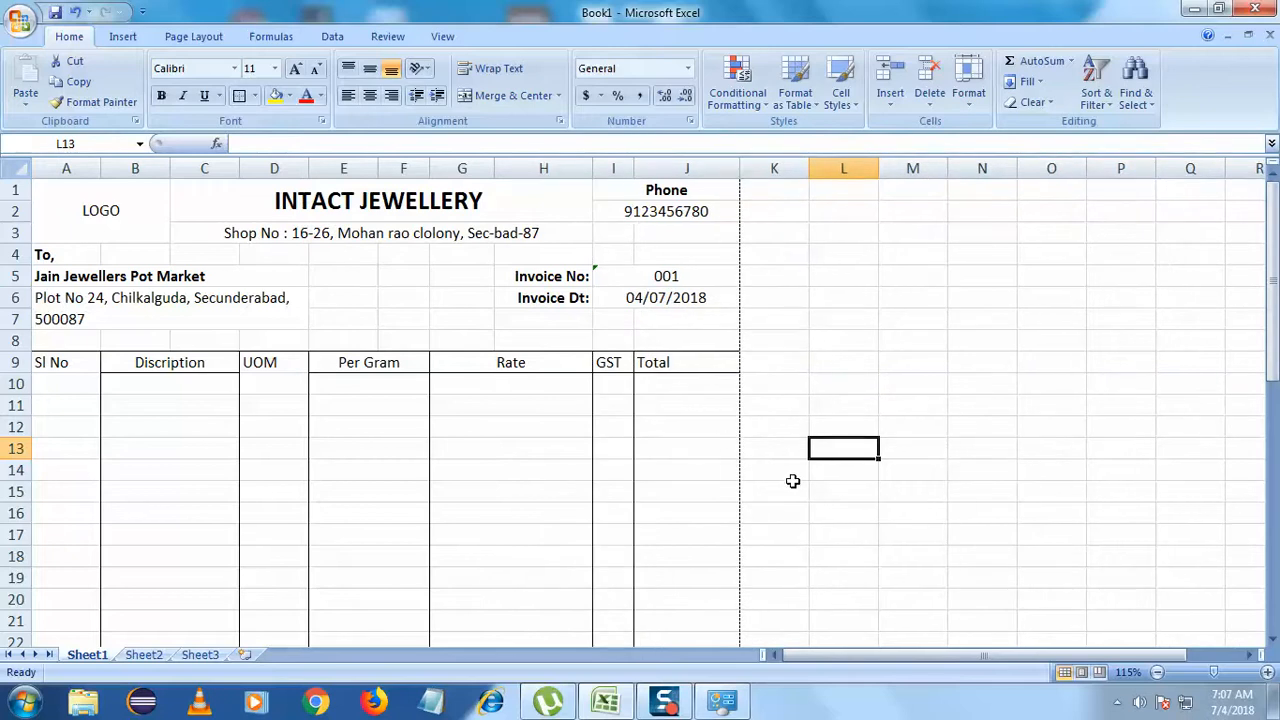
click(789, 337)
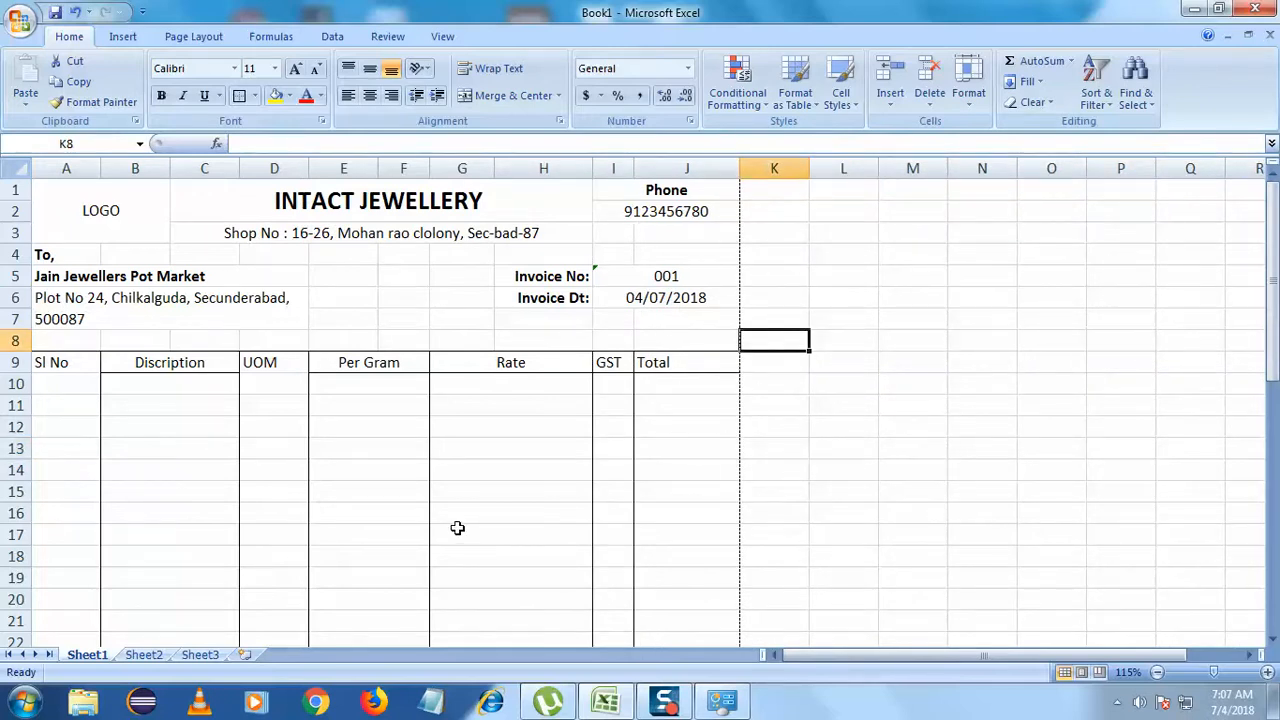
click(855, 515)
scroll(857, 517, down, 6)
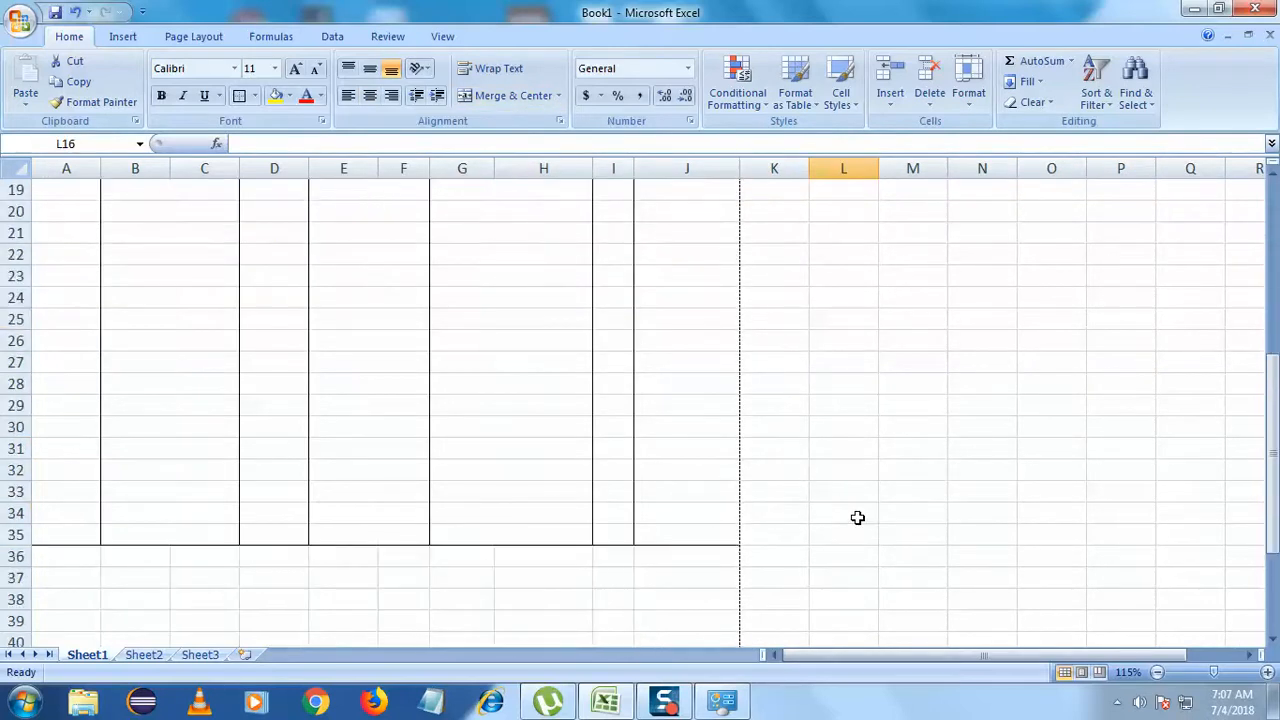
- Enter the labels CGST in H37 and SGST in H38
scroll(857, 517, down, 5)
scroll(857, 517, up, 3)
scroll(857, 517, down, 1)
scroll(857, 517, up, 1)
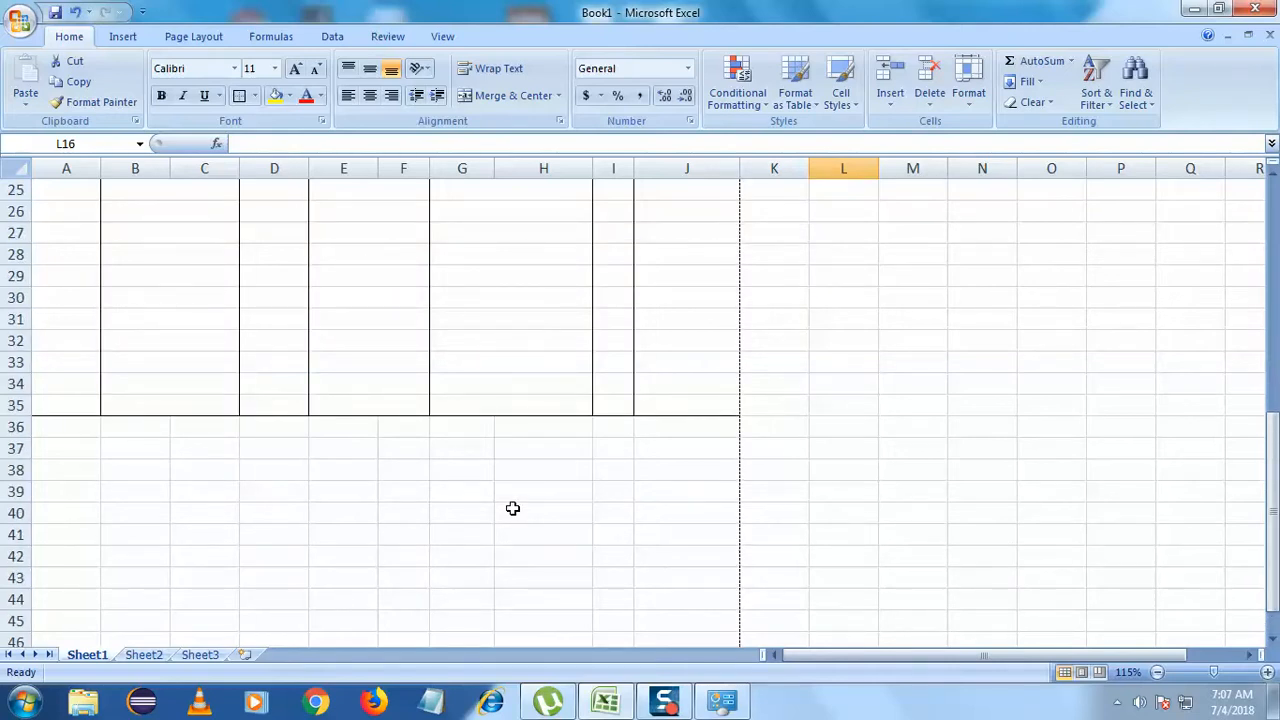
double_click(517, 449)
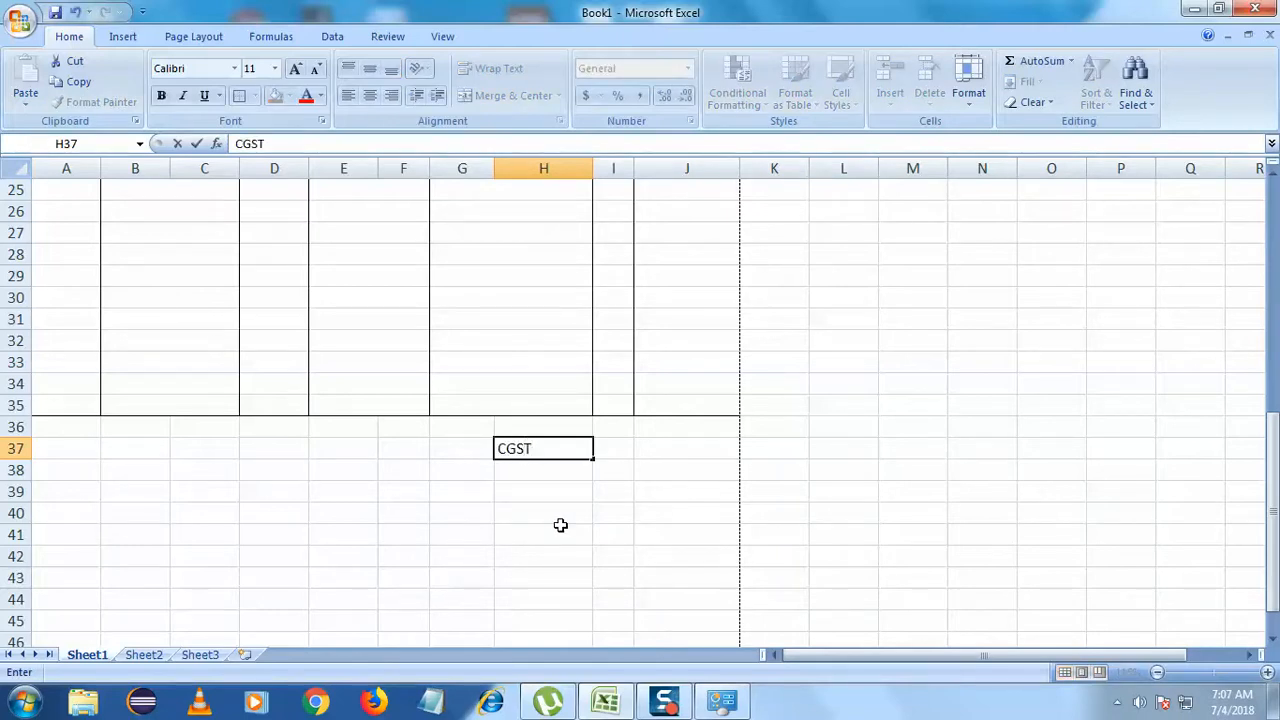
double_click(555, 474)
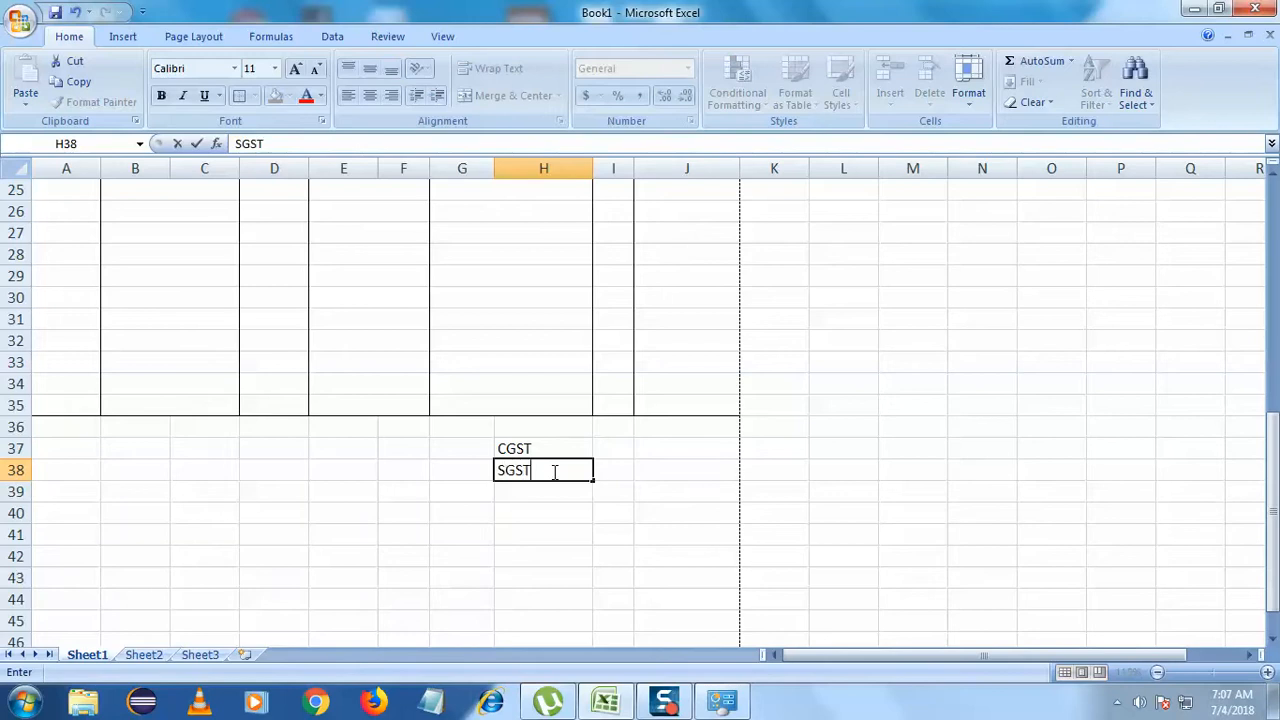
click(557, 534)
- Add 1.5% to both tax labels, removing the extra space in SGST 1.5%
double_click(560, 450)
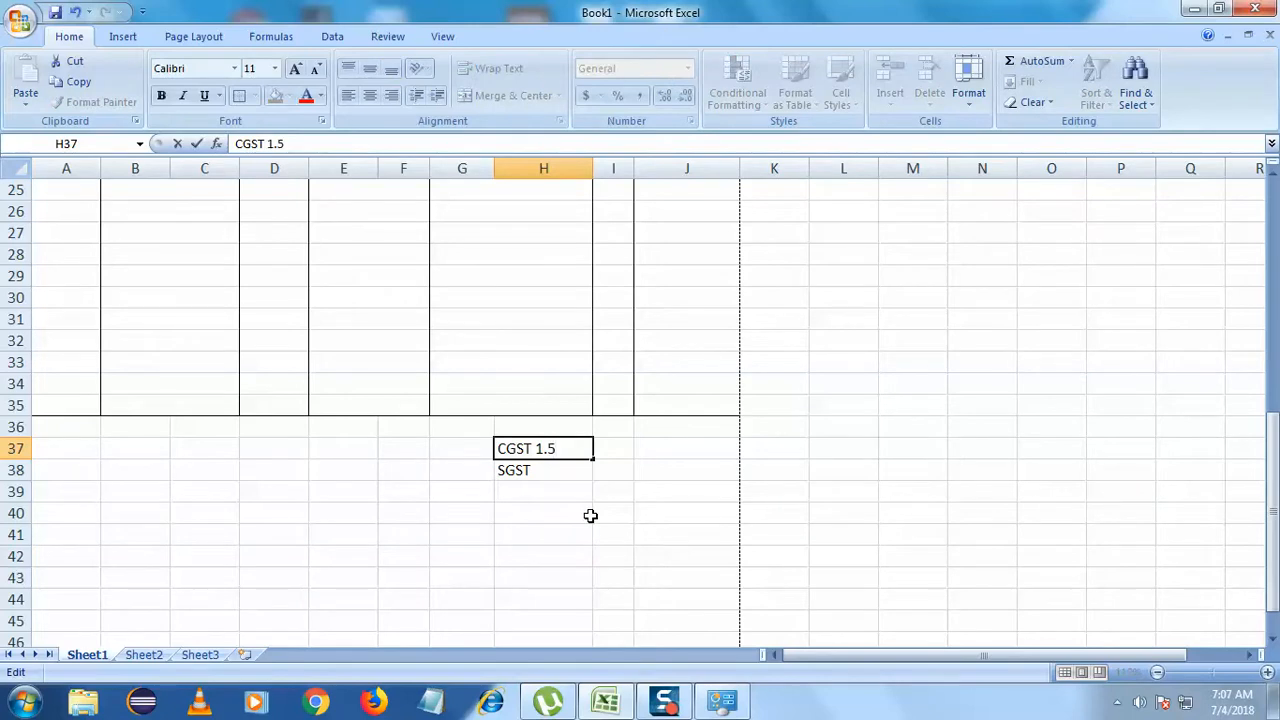
double_click(558, 472)
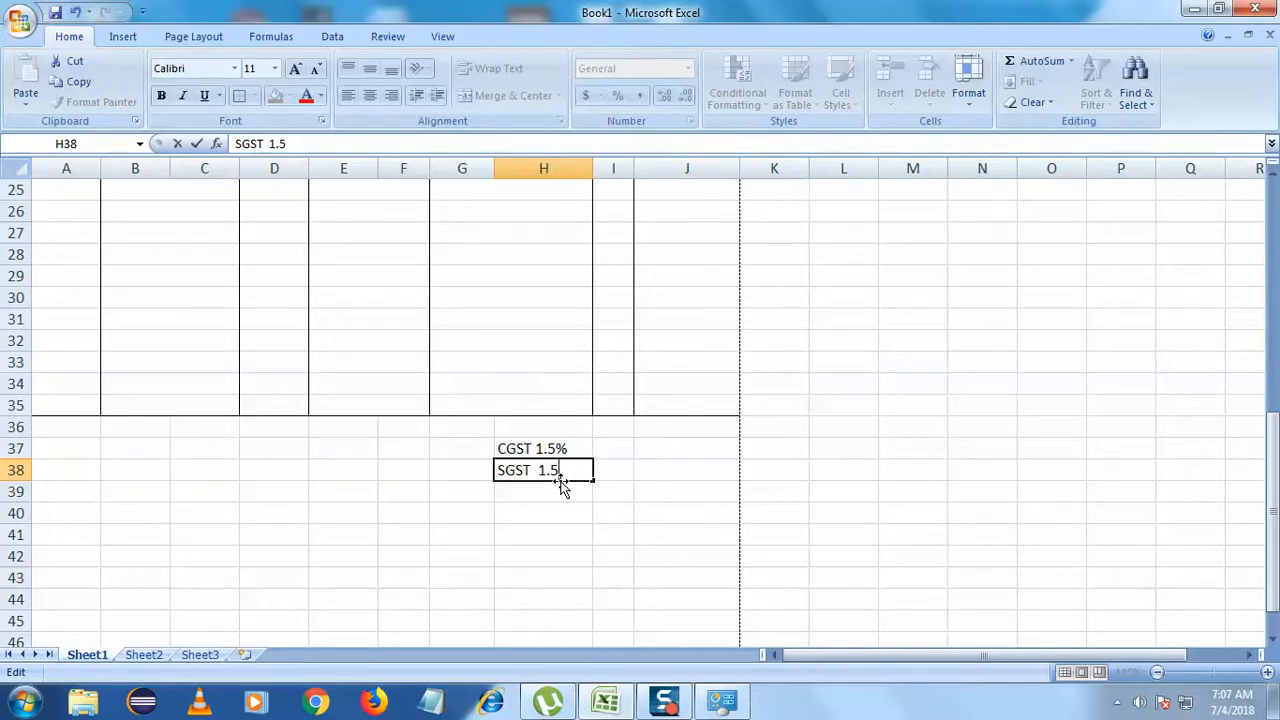
click(524, 556)
click(545, 472)
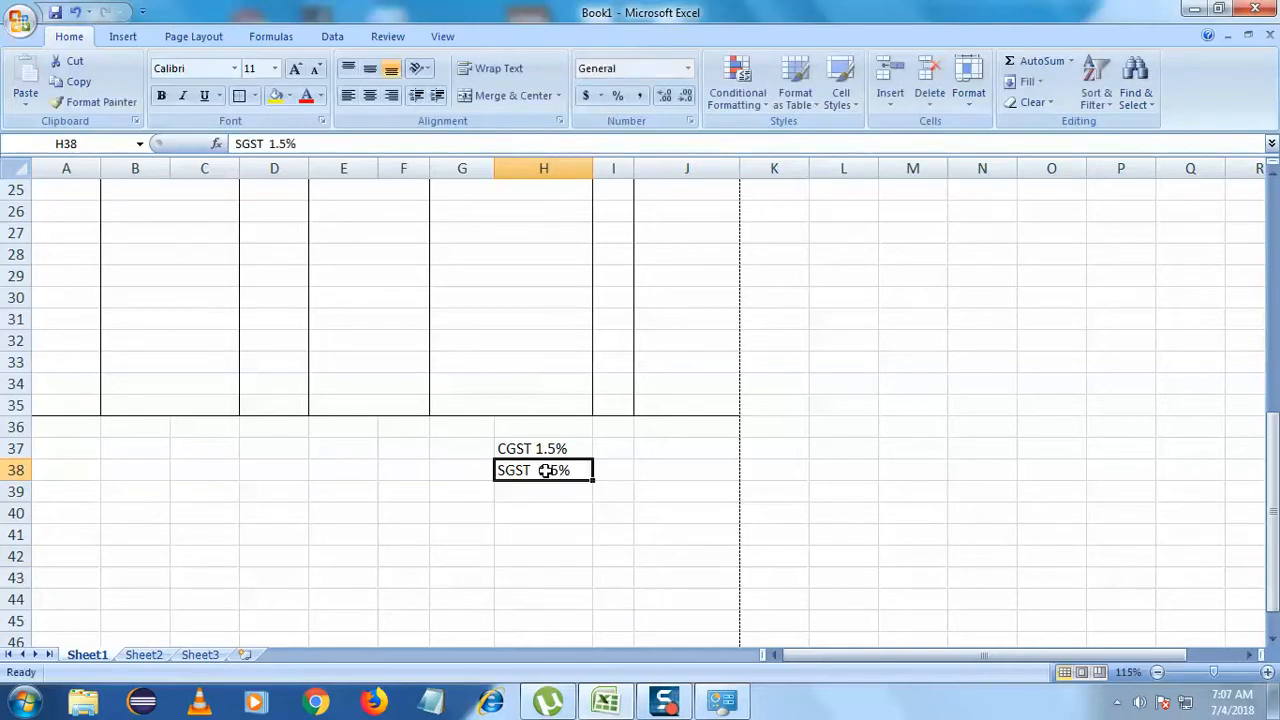
double_click(541, 470)
key(BackSpace)
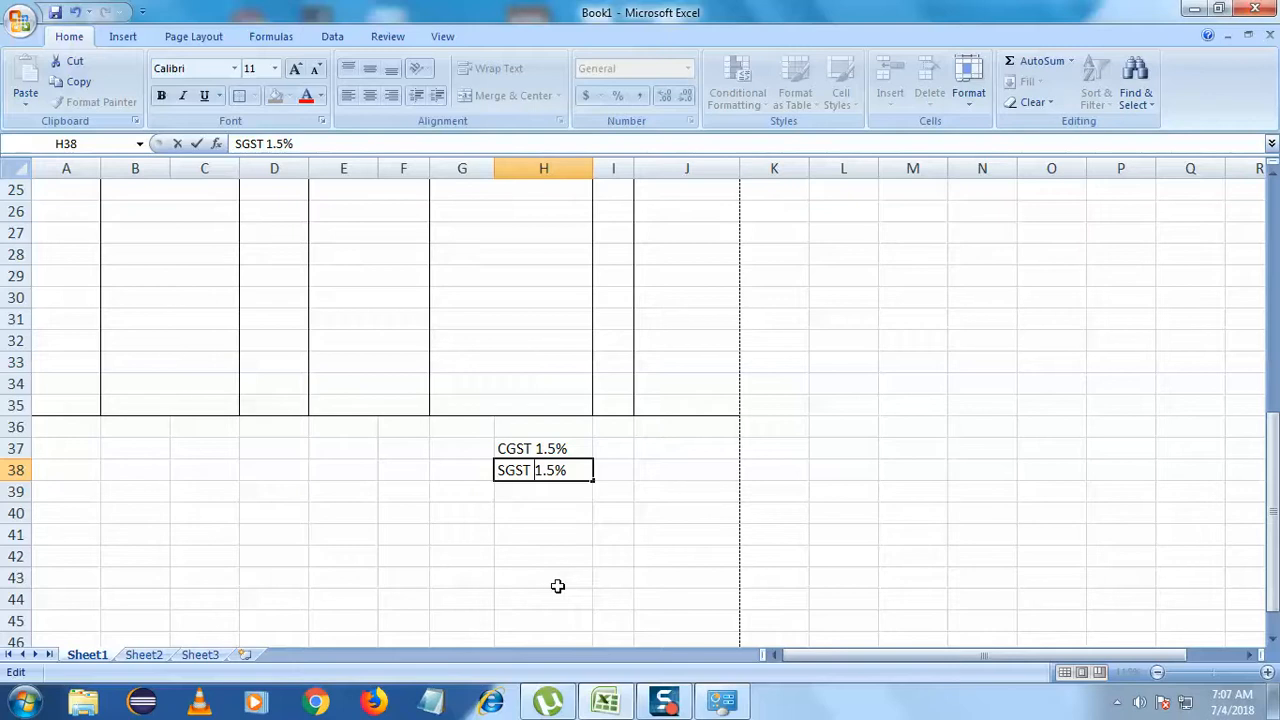
click(558, 586)
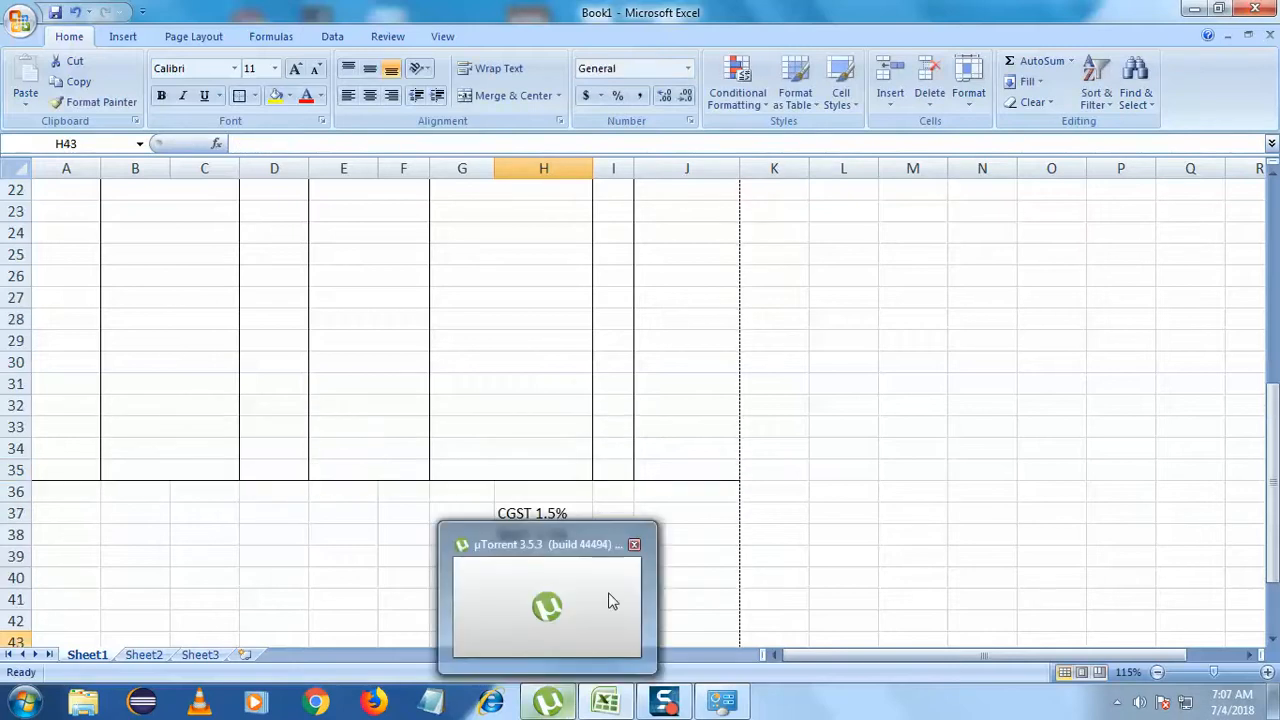
click(652, 452)
click(693, 516)
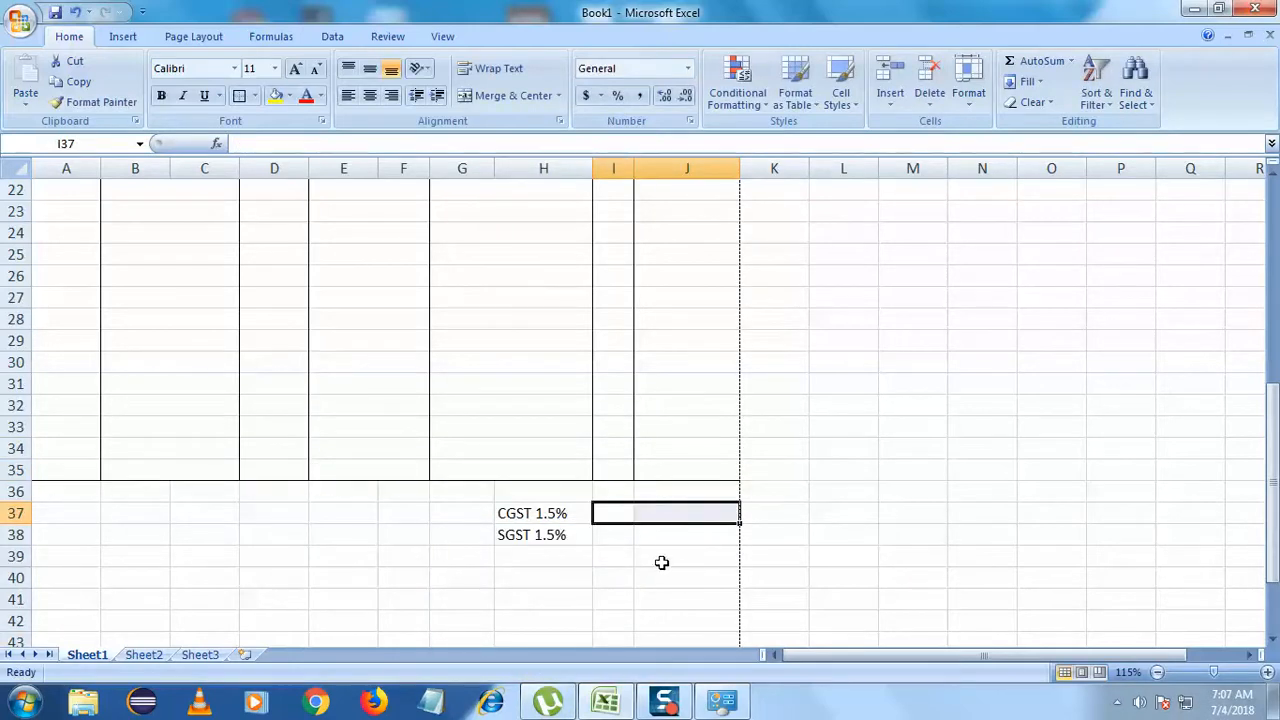
- Merge I37:J37 and I38:J38 each into one cell with Merge Across
click(620, 529)
click(615, 513)
drag(615, 513, 694, 513)
click(558, 95)
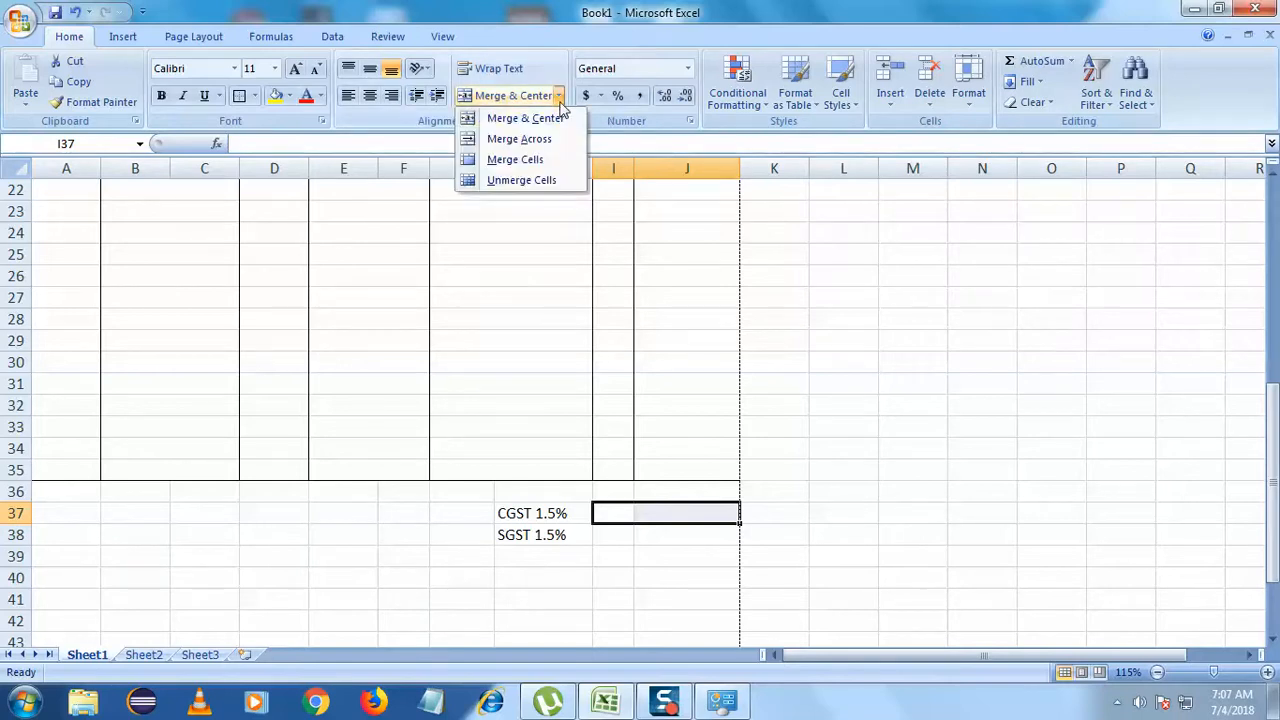
click(520, 139)
drag(624, 537, 708, 535)
click(558, 95)
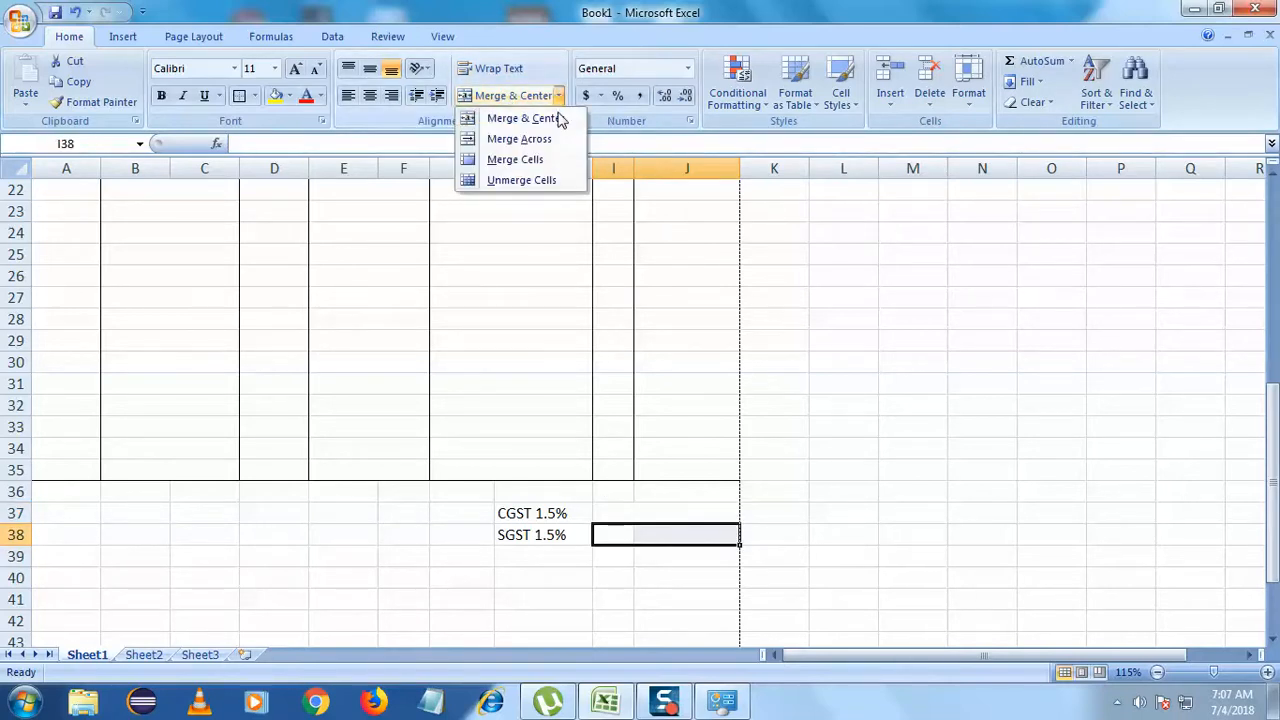
click(525, 138)
- Type the label Net Amount into cell H39
click(471, 469)
scroll(365, 470, down, 2)
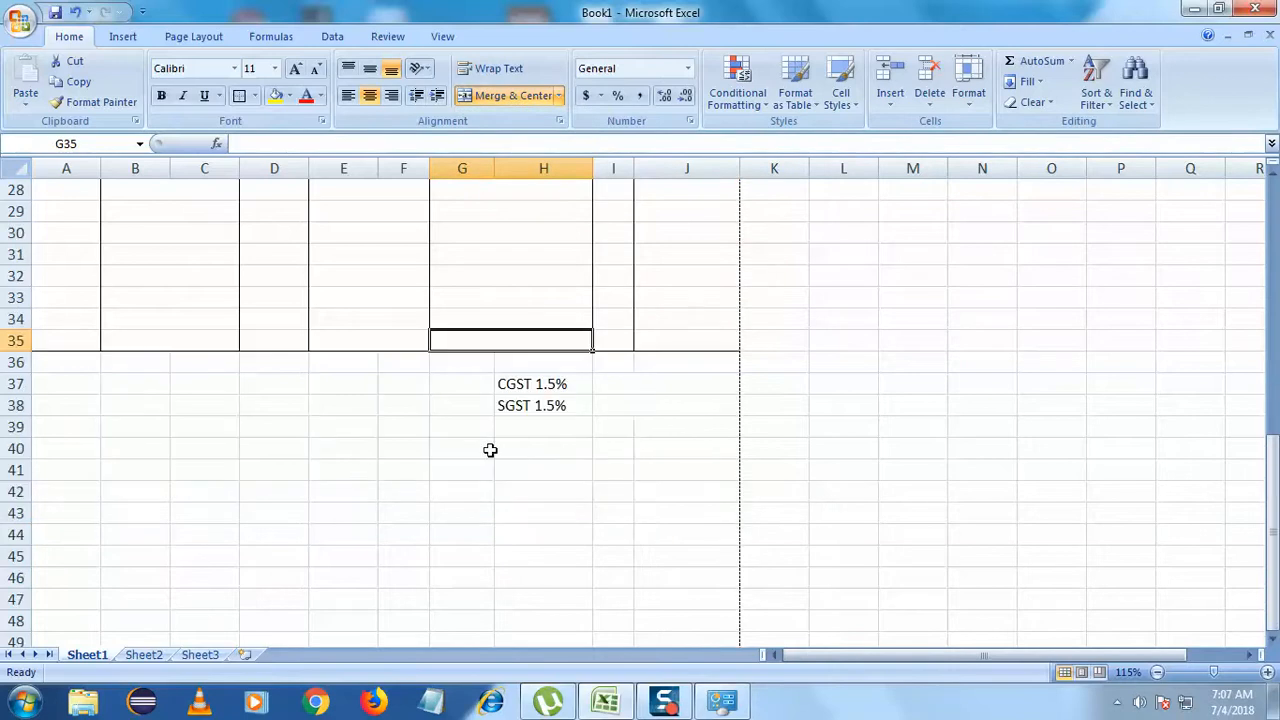
click(543, 429)
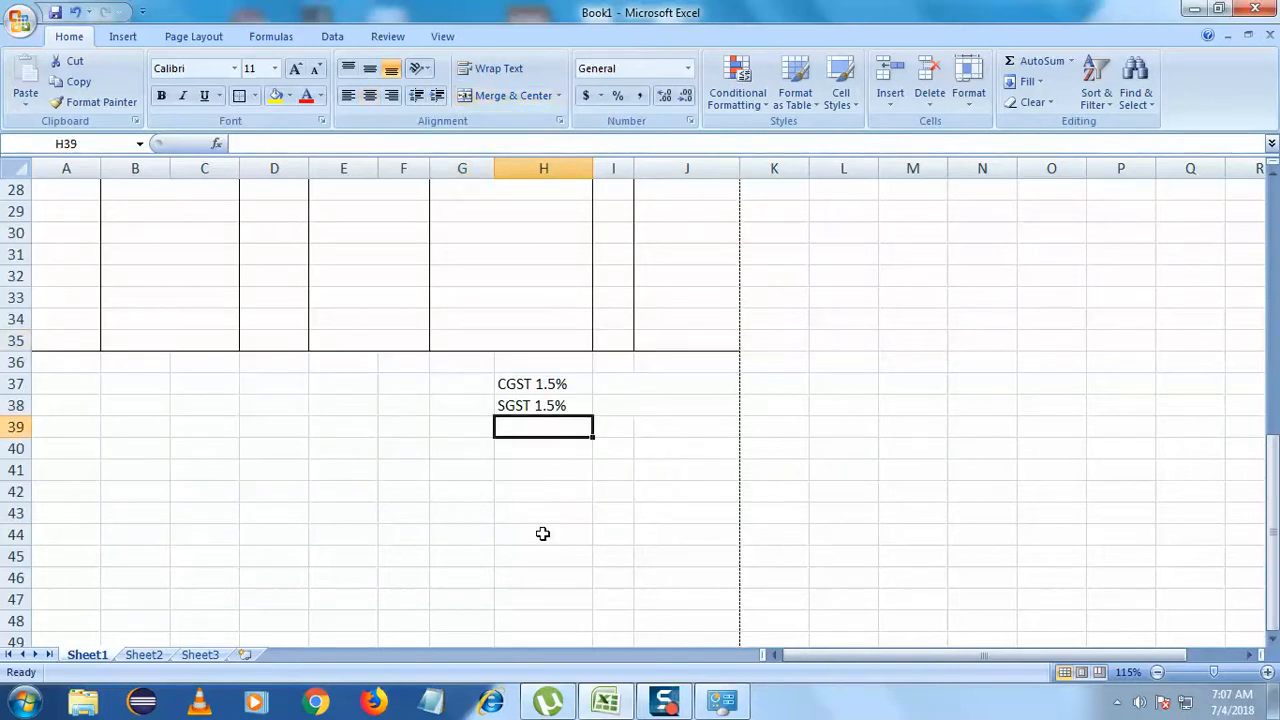
double_click(533, 428)
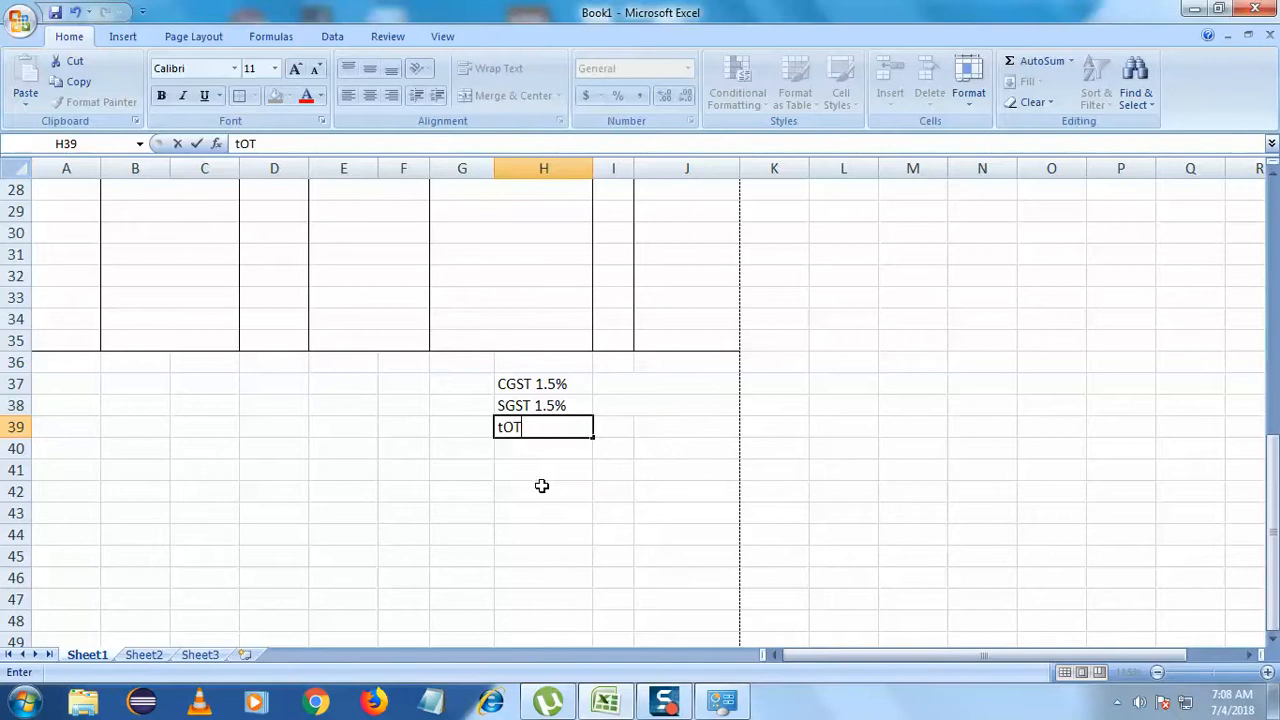
key(BackSpace)
key(BackSpace)
key(BackSpace)
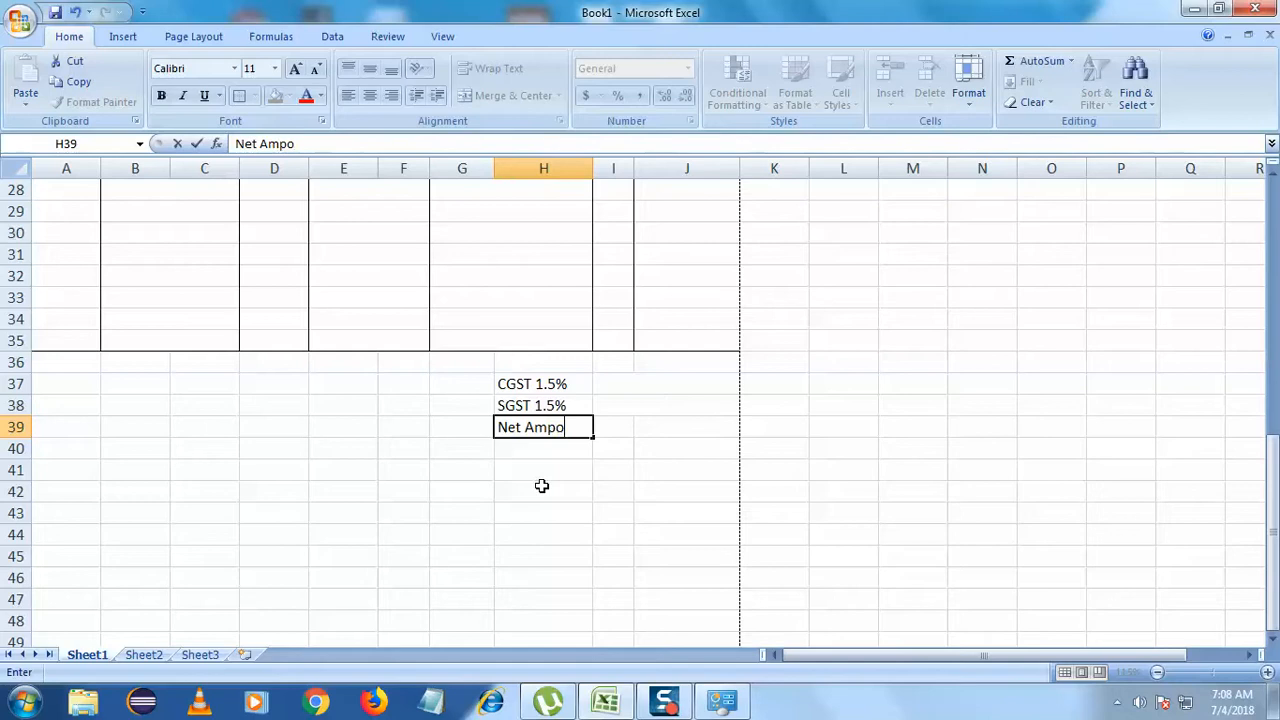
key(BackSpace)
key(BackSpace)
key(BackSpace)
text(ount)
click(541, 486)
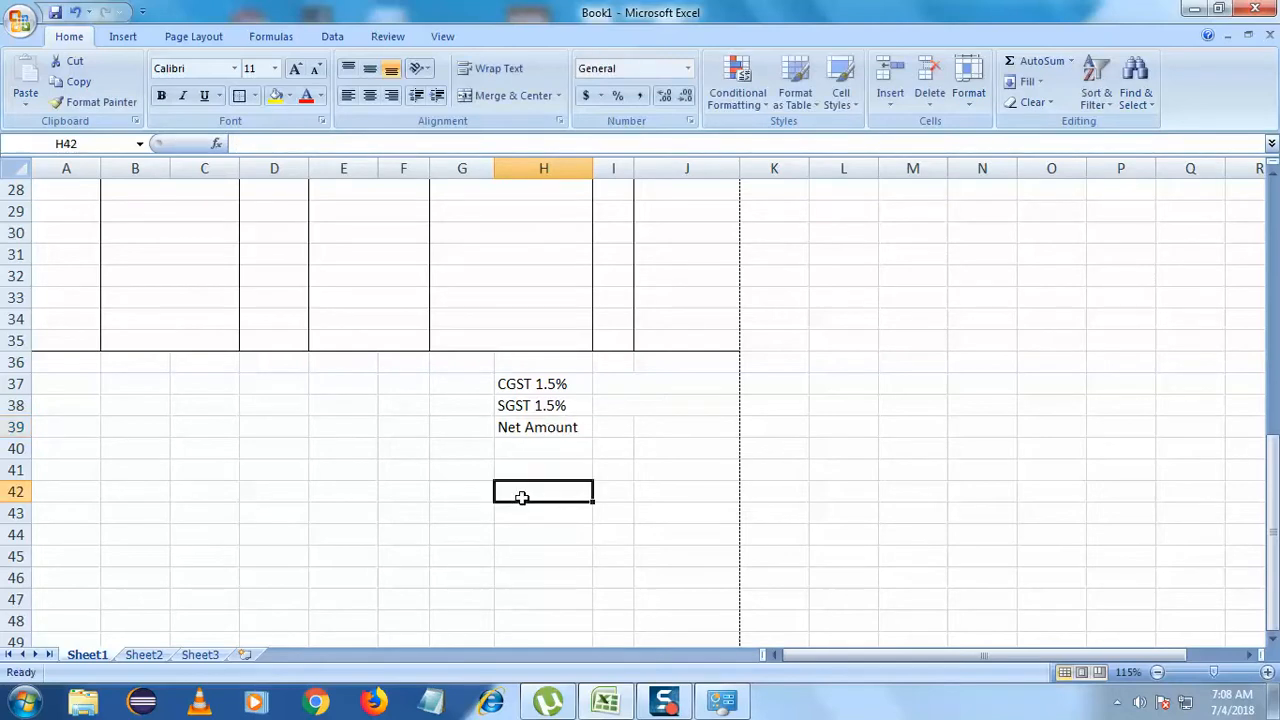
- Merge I39 and J39 into one cell with Merge Across
drag(609, 431, 680, 429)
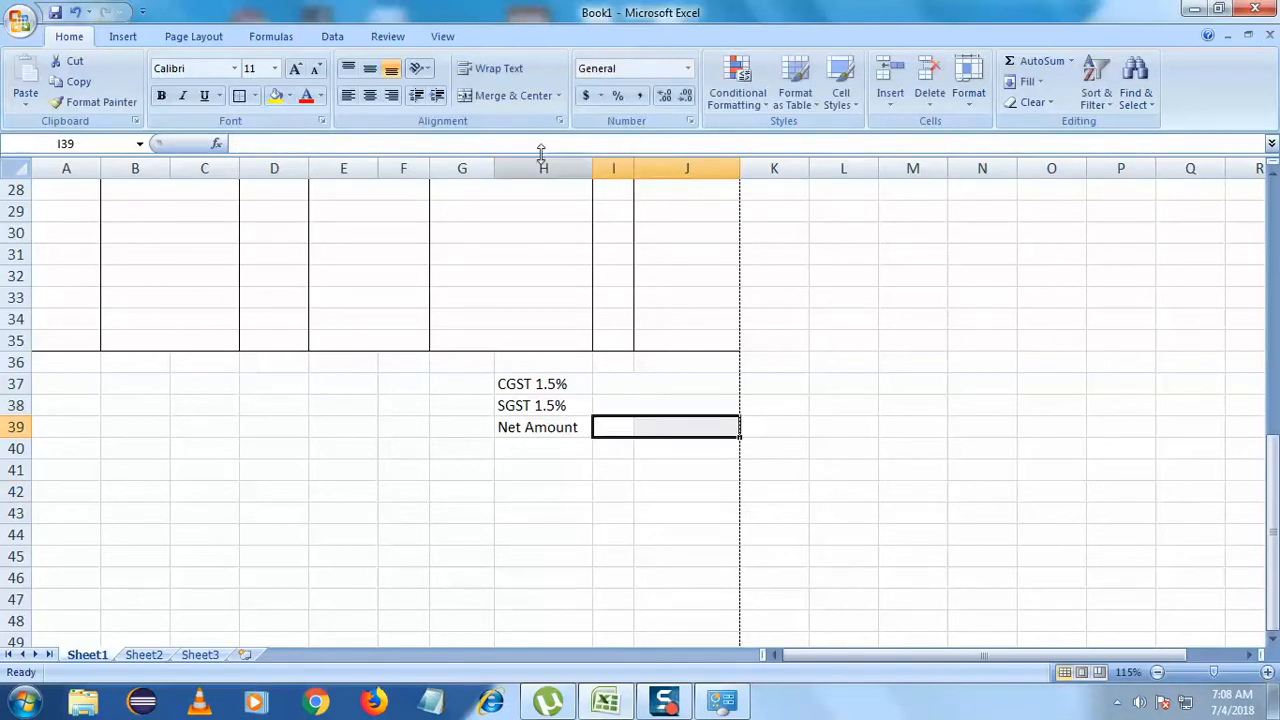
click(558, 95)
click(526, 137)
click(488, 449)
scroll(470, 452, up, 1)
scroll(480, 470, down, 1)
click(496, 490)
scroll(460, 477, down, 2)
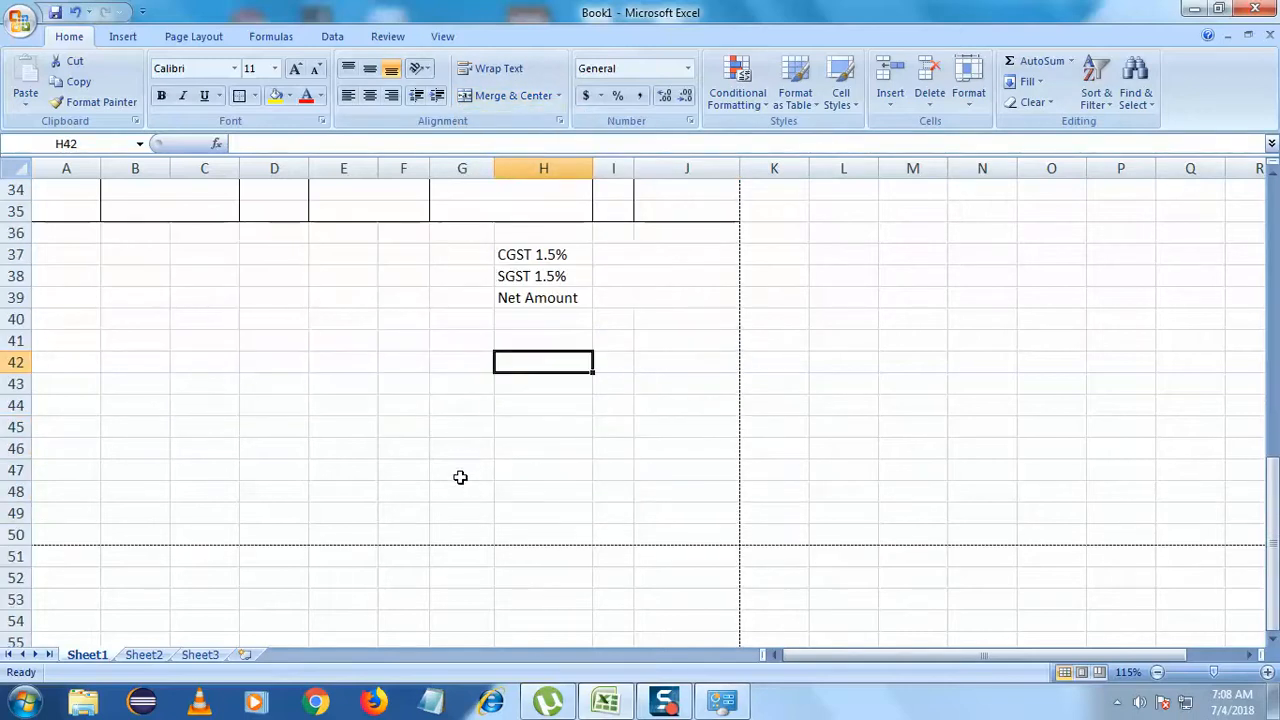
click(372, 360)
- Enter the note E & O E in cell J40
click(677, 323)
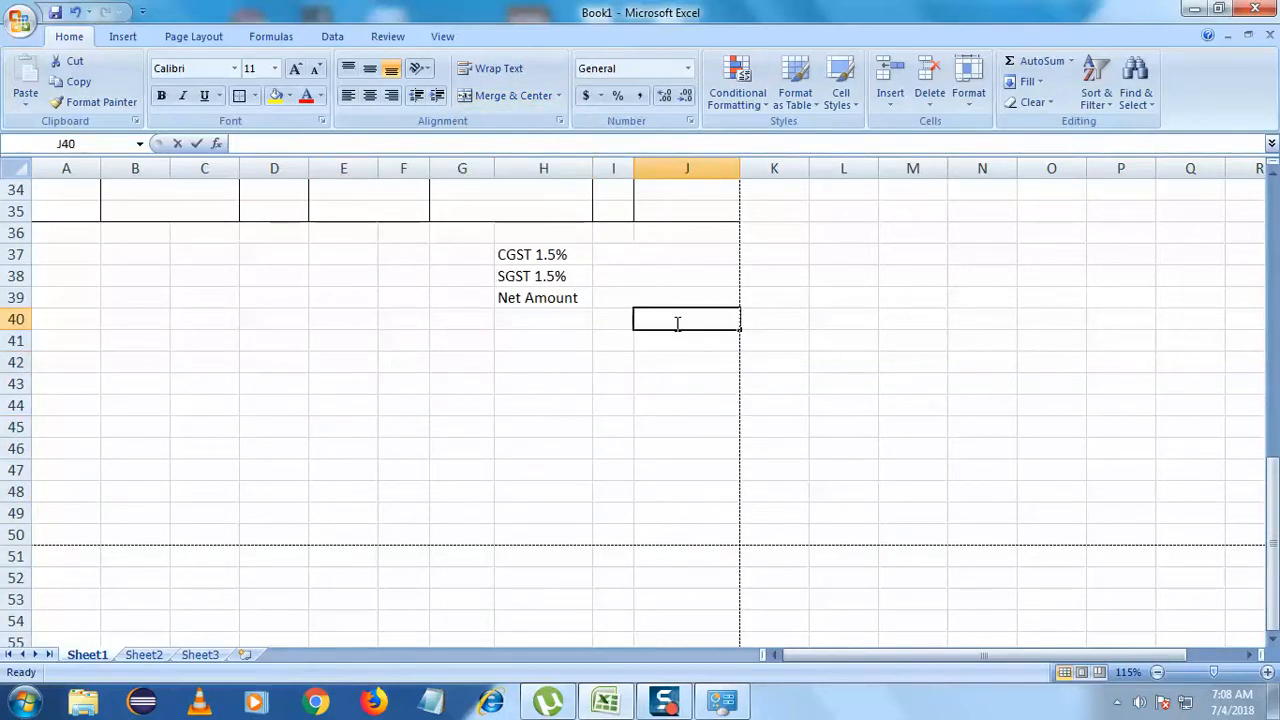
key(BackSpace)
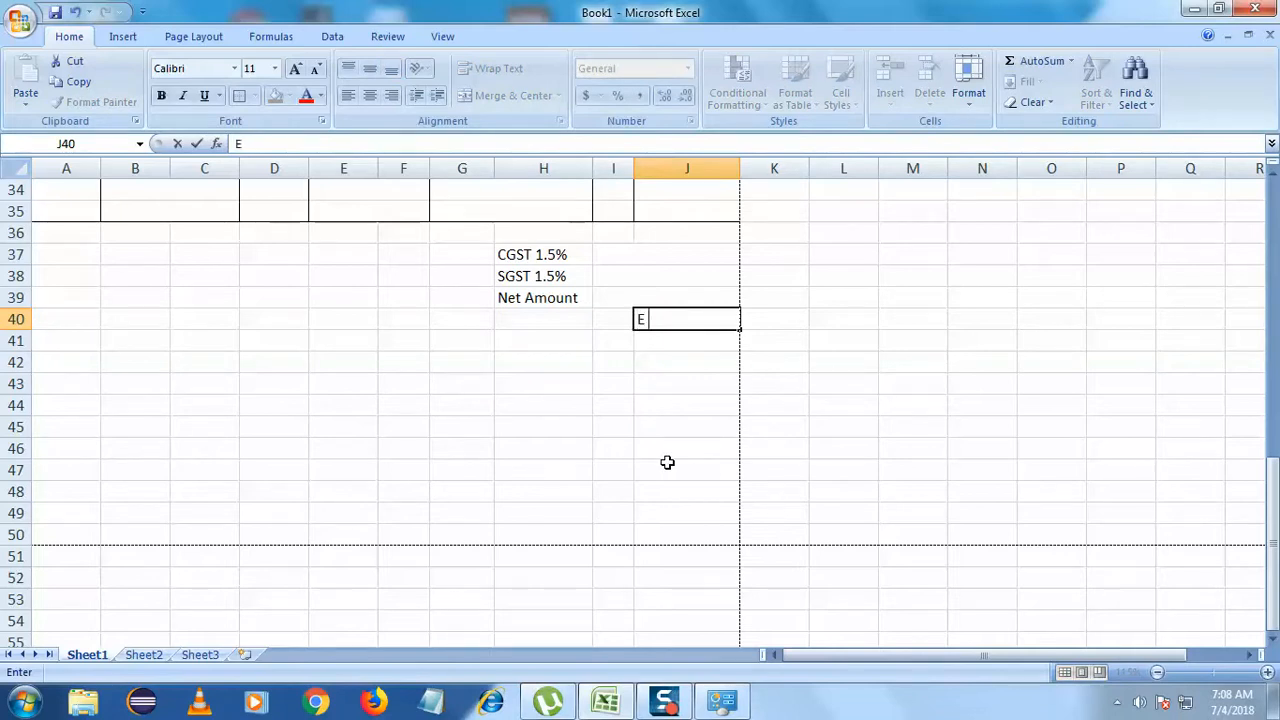
text(&)
key(BackSpace)
key(BackSpace)
text(O E)
click(667, 462)
scroll(667, 462, up, 2)
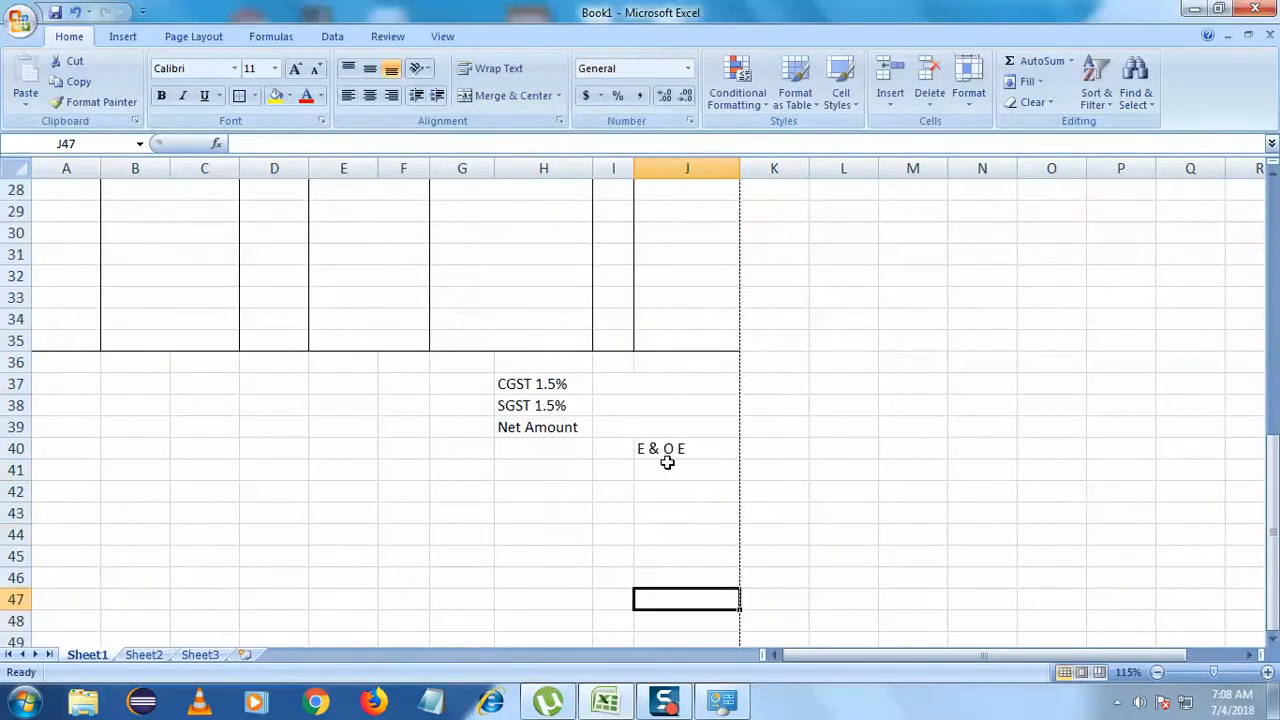
- Shrink the E & O E note to font size 9 and right-align it
click(676, 450)
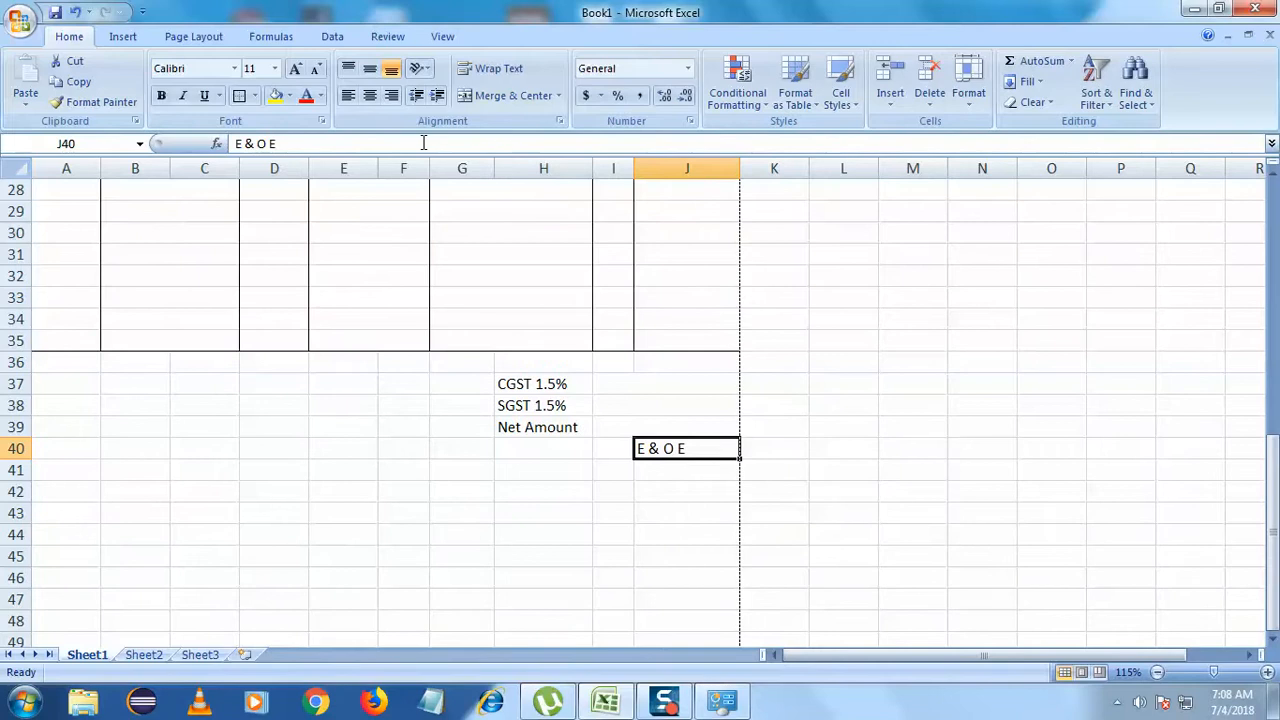
click(316, 69)
click(316, 69)
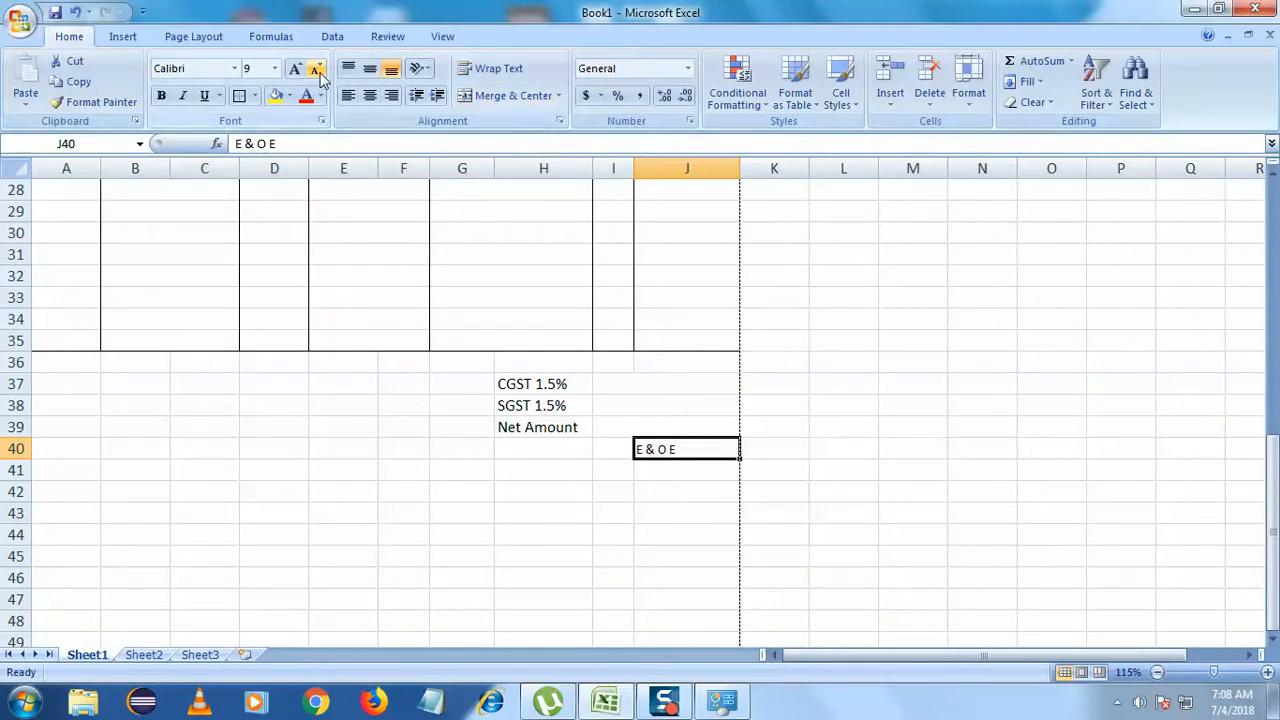
click(391, 95)
click(412, 513)
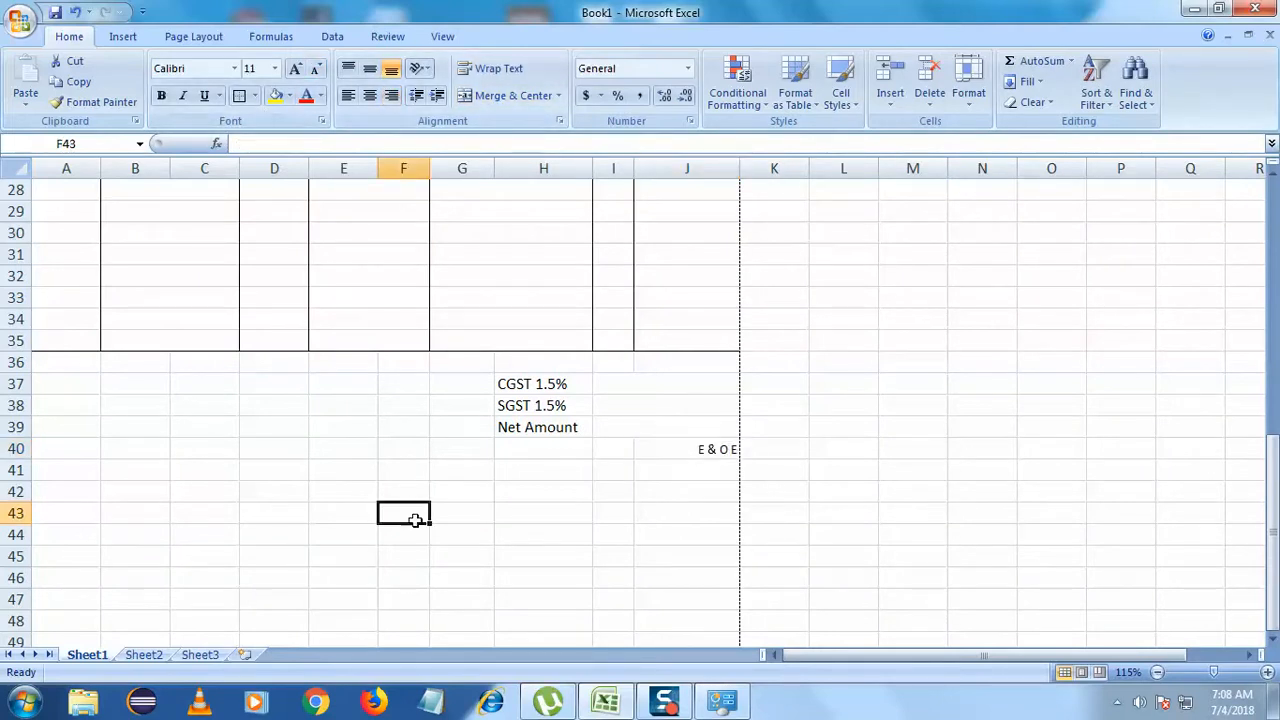
- Enter 0 as the CGST 1.5%, SGST 1.5% and Net Amount values in I37:I39
scroll(417, 528, up, 1)
scroll(416, 525, up, 2)
scroll(400, 518, down, 3)
scroll(395, 515, down, 1)
drag(720, 363, 707, 320)
text(0)
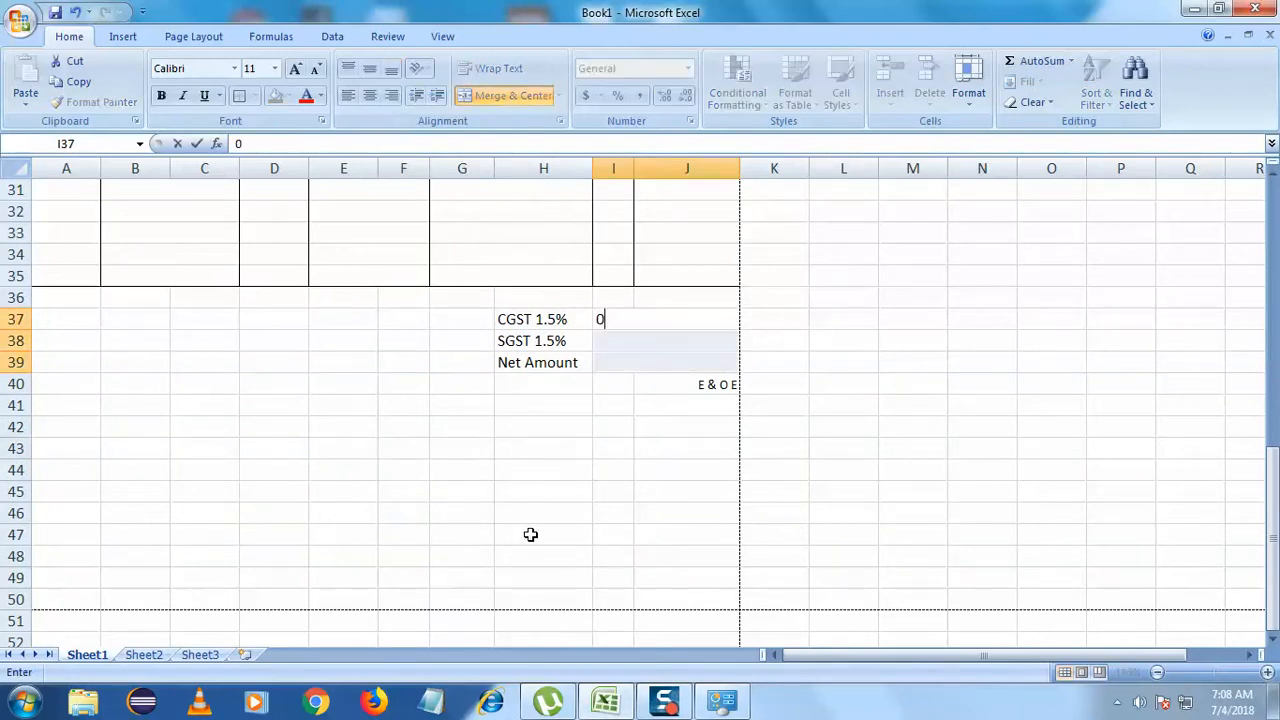
click(700, 340)
text(0)
click(686, 408)
click(694, 363)
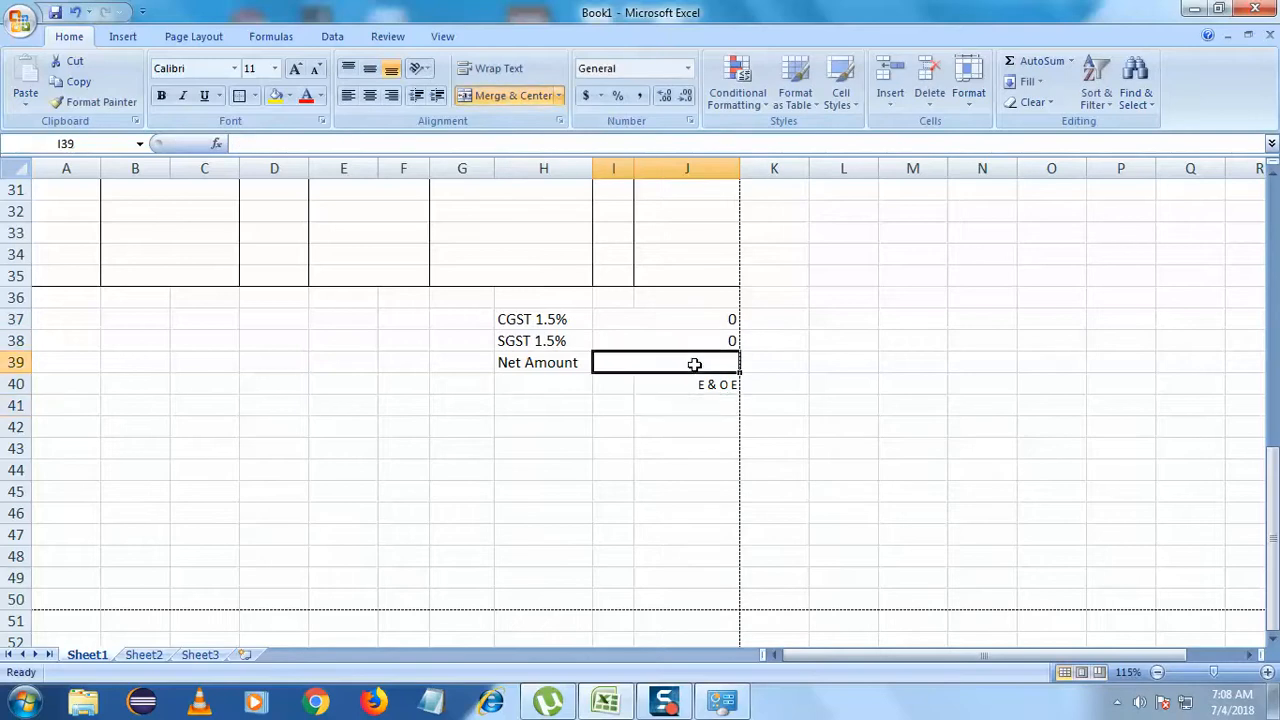
text(0)
click(644, 470)
- Scroll around the sheet to review the filled totals block
scroll(597, 586, up, 4)
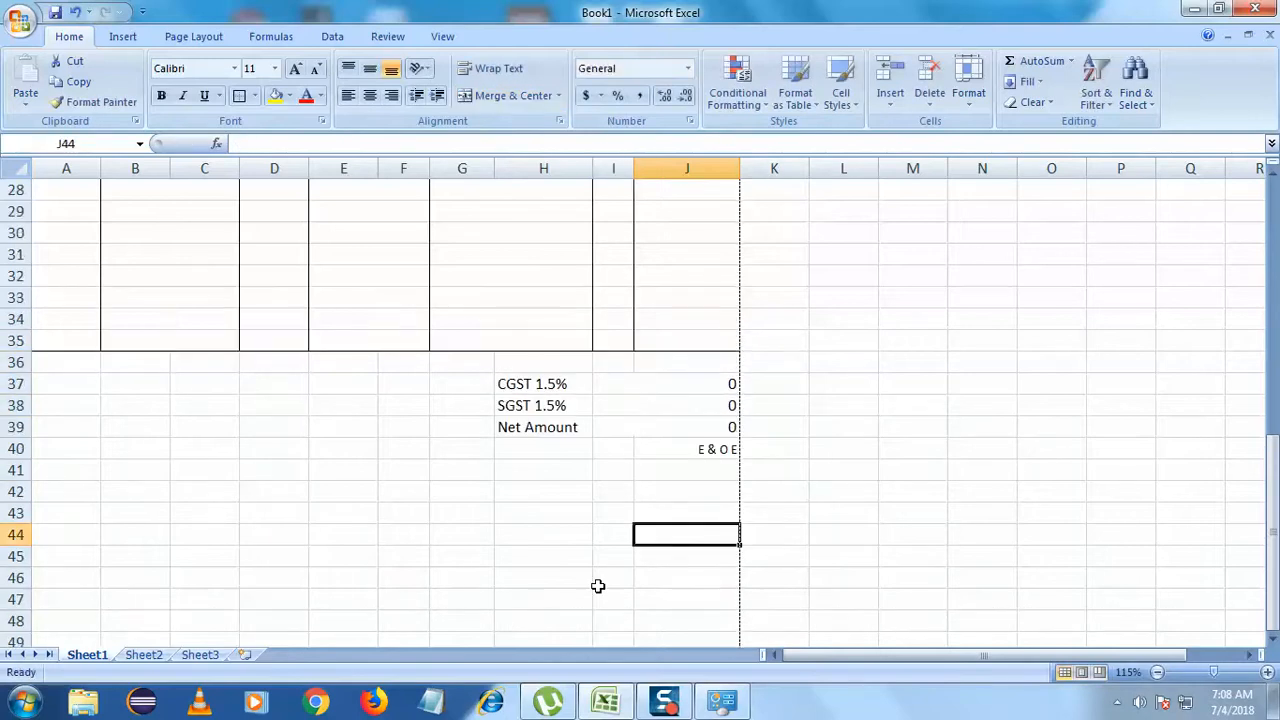
scroll(597, 586, down, 3)
scroll(707, 437, up, 2)
scroll(707, 437, down, 4)
click(611, 534)
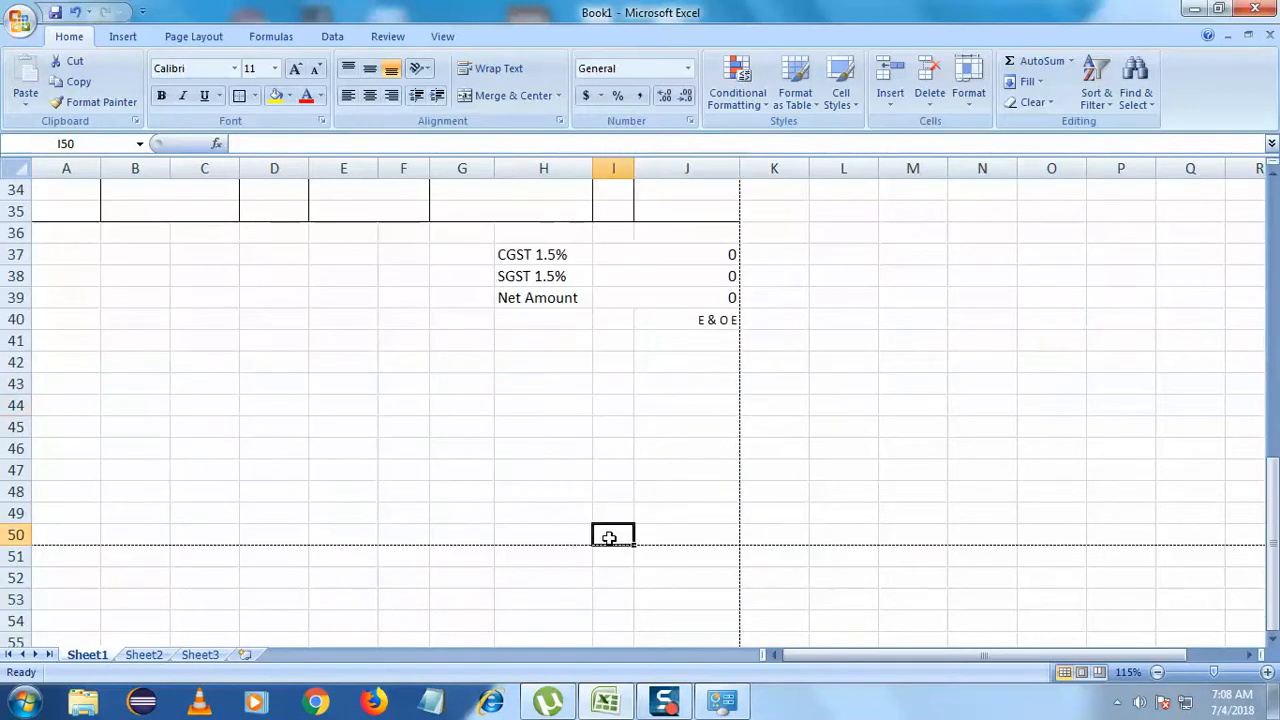
scroll(486, 543, up, 4)
scroll(486, 543, up, 7)
scroll(486, 543, down, 9)
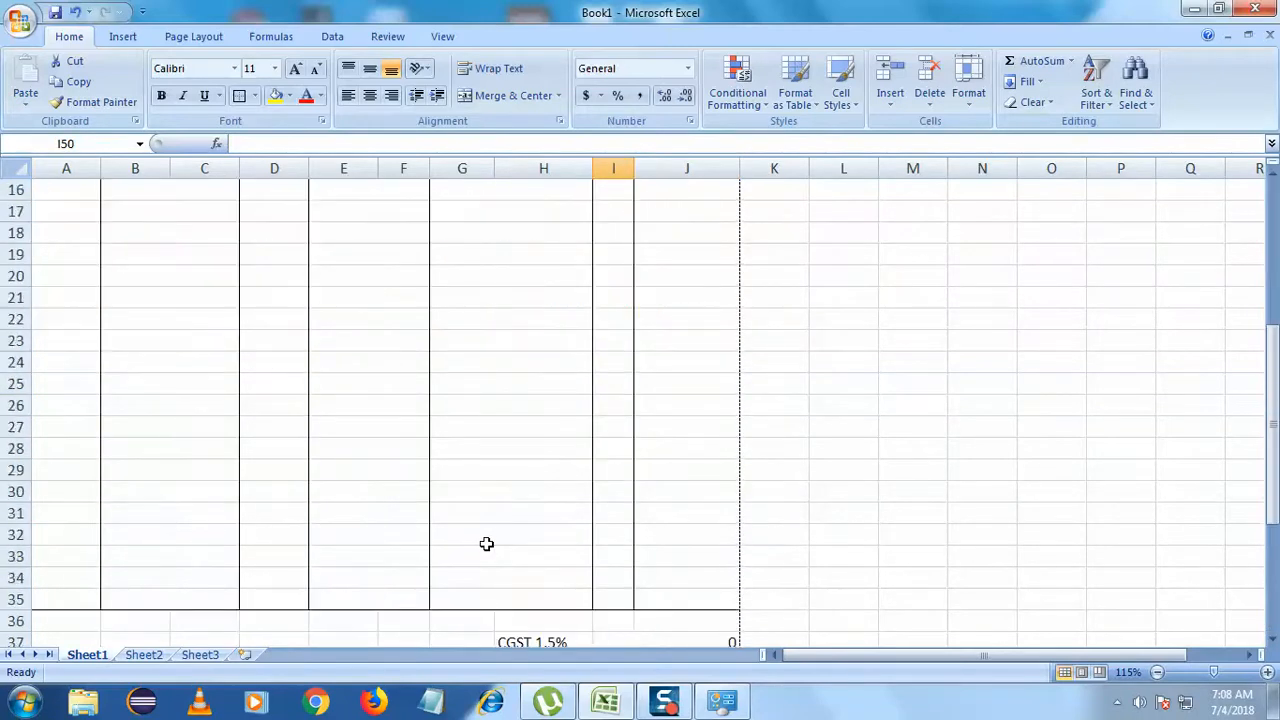
scroll(407, 563, up, 1)
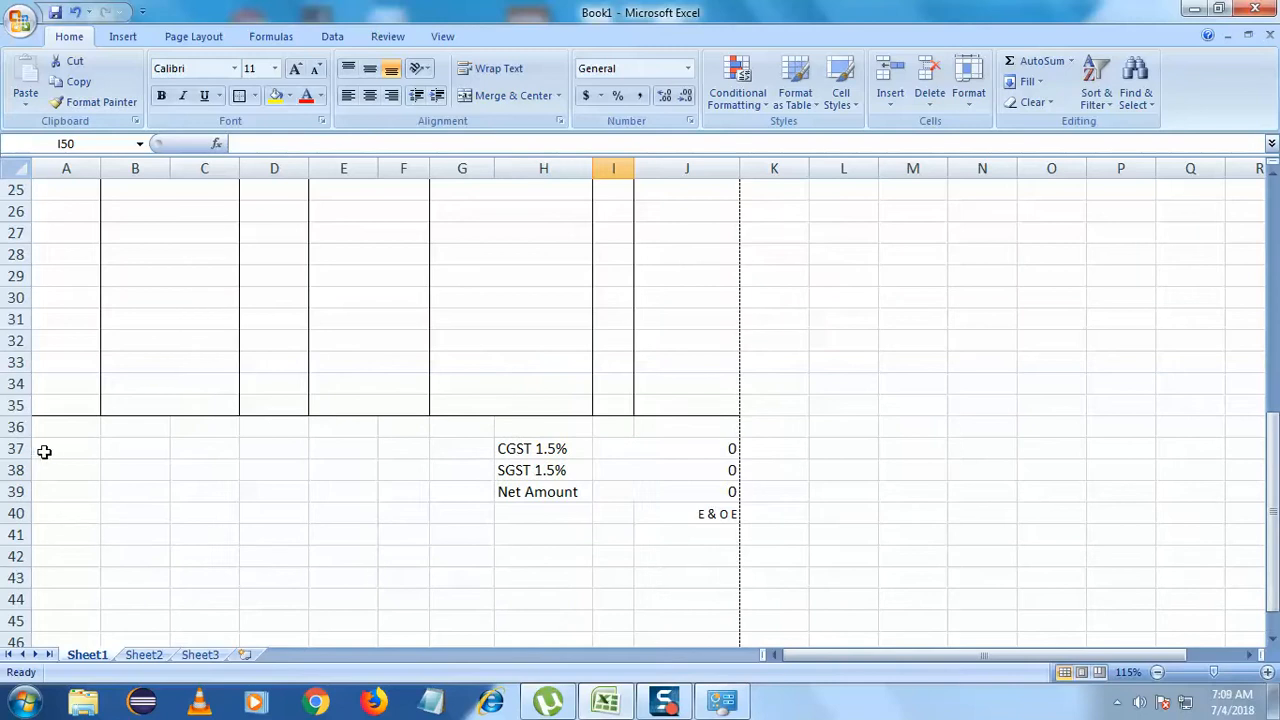
click(44, 452)
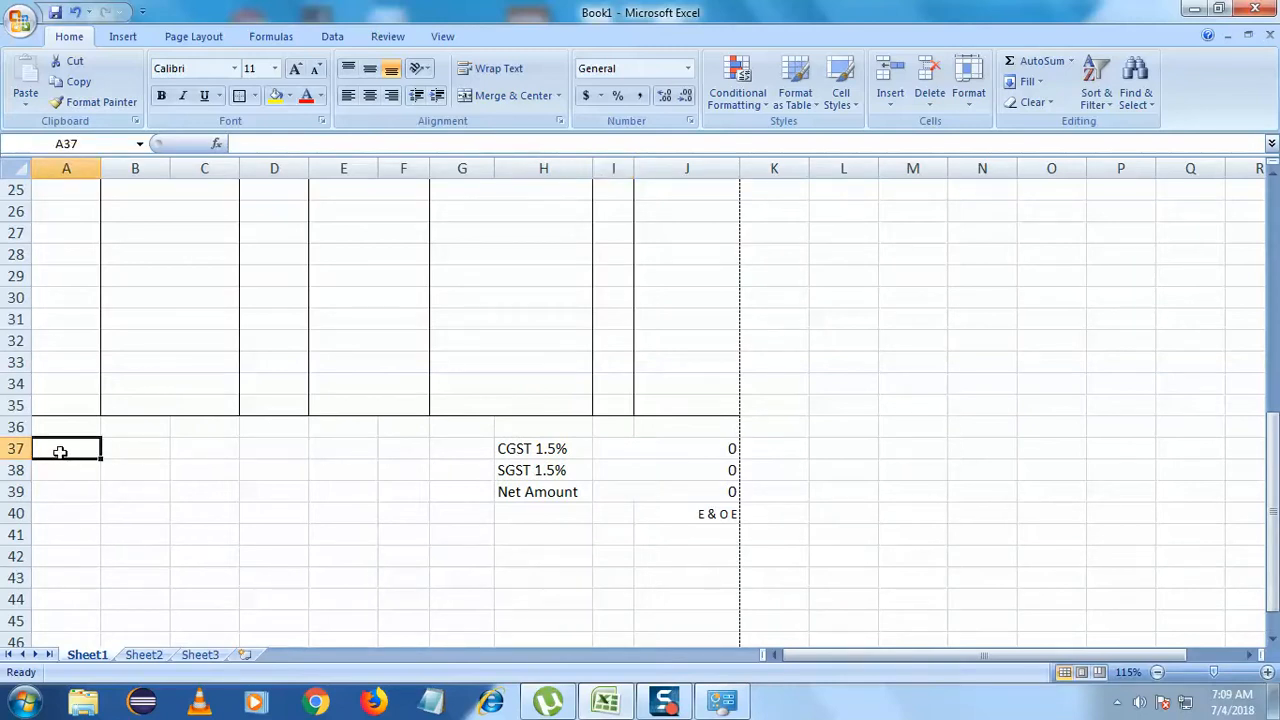
scroll(107, 558, down, 2)
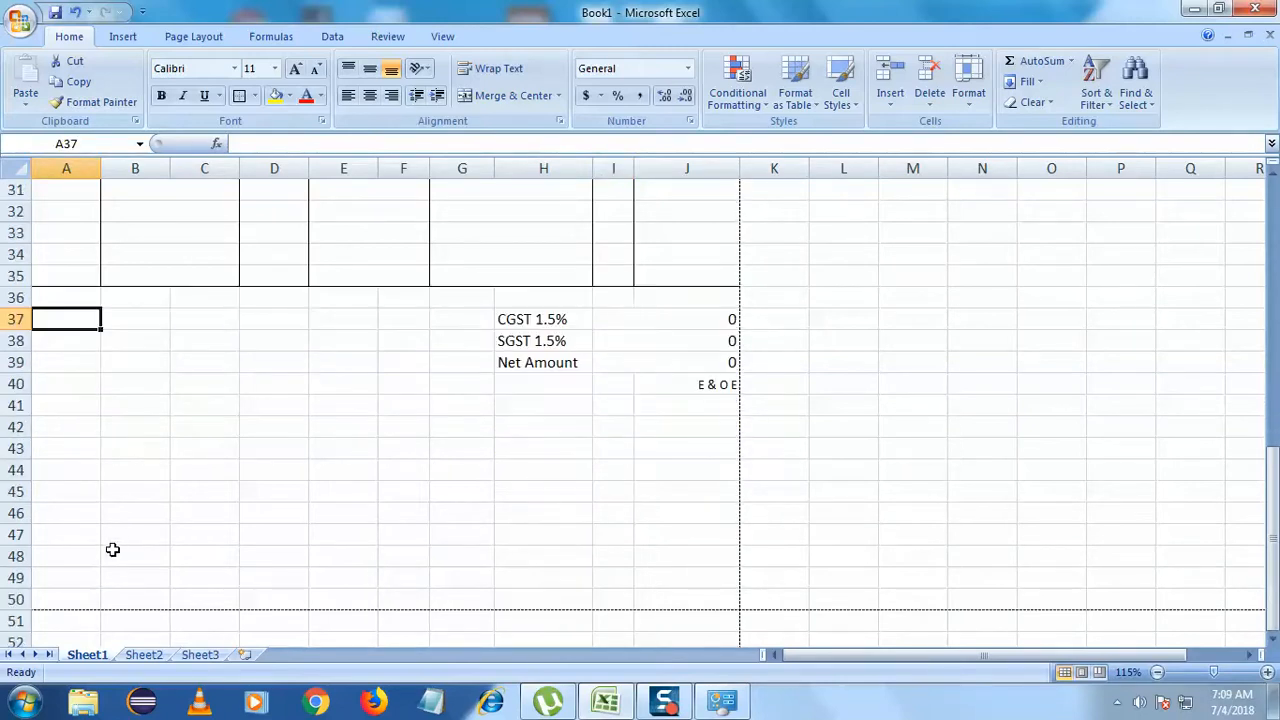
- Type 'For' into cell E42 to start the signature line
click(346, 428)
text(Dor)
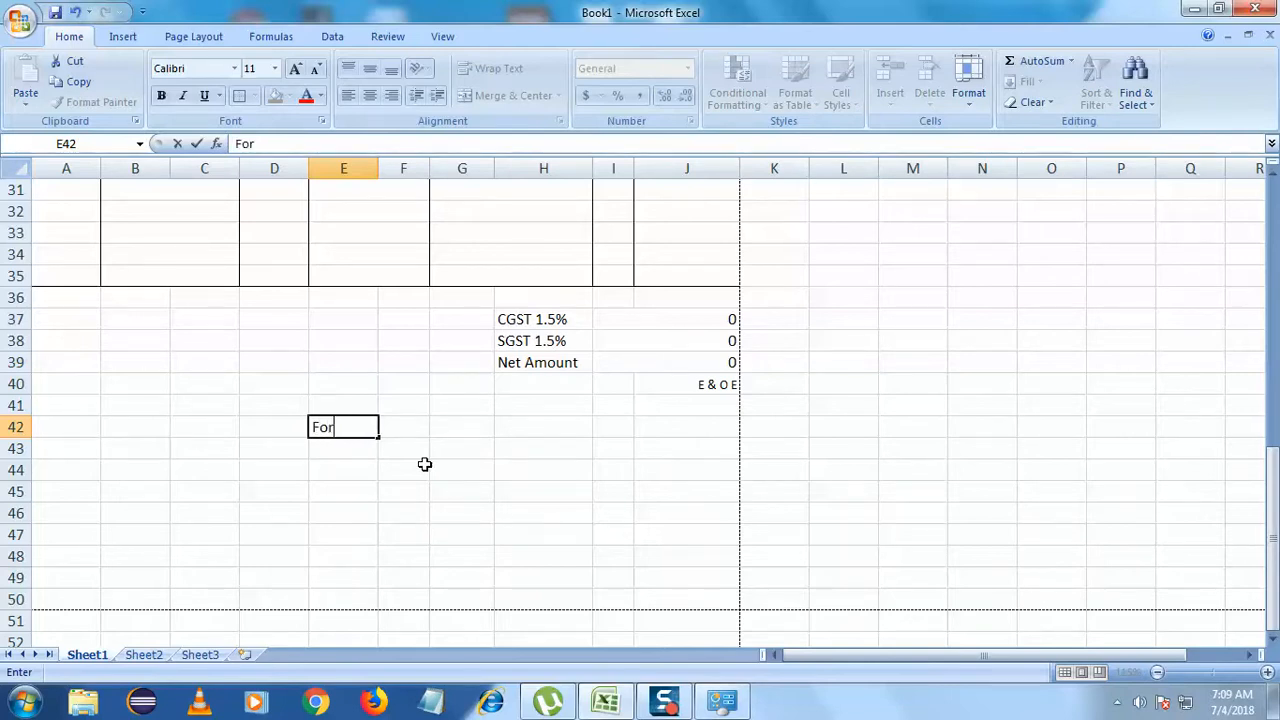
click(424, 464)
drag(414, 431, 700, 428)
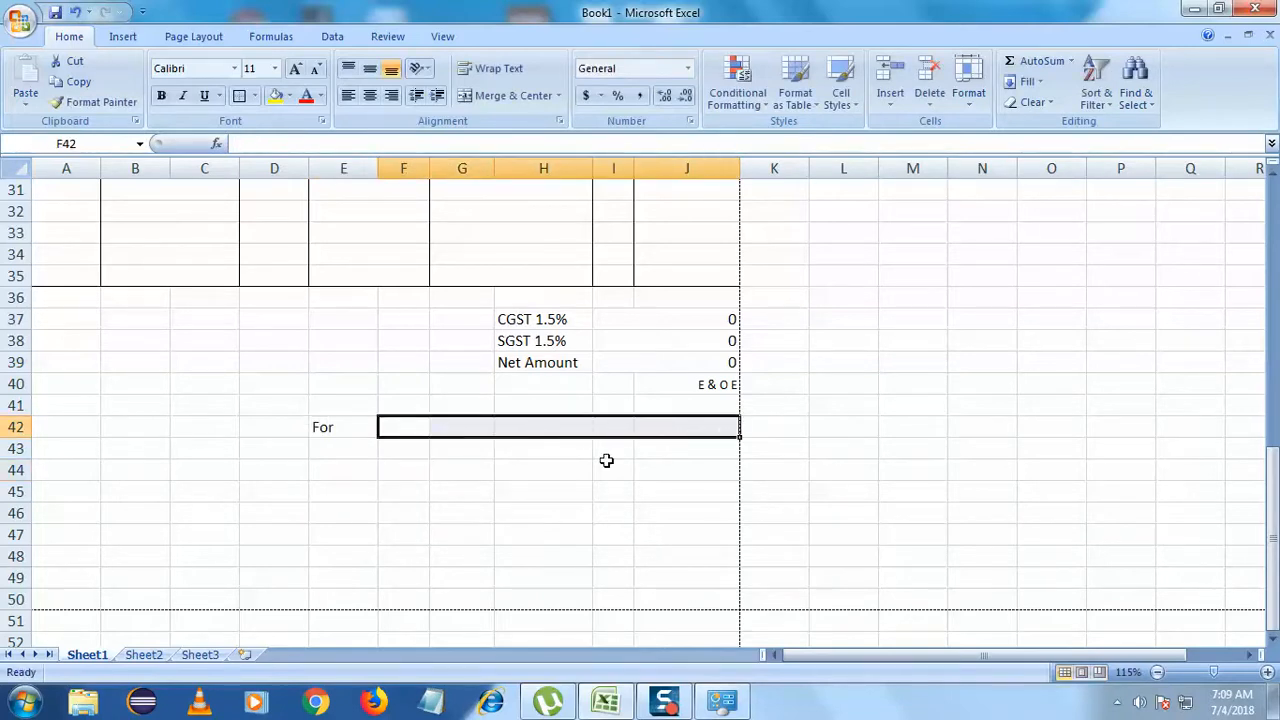
scroll(175, 453, up, 5)
scroll(175, 453, up, 5)
- Copy 'INTACT JEWELLERY' from the C1 title and paste it into F42
click(343, 200)
double_click(500, 206)
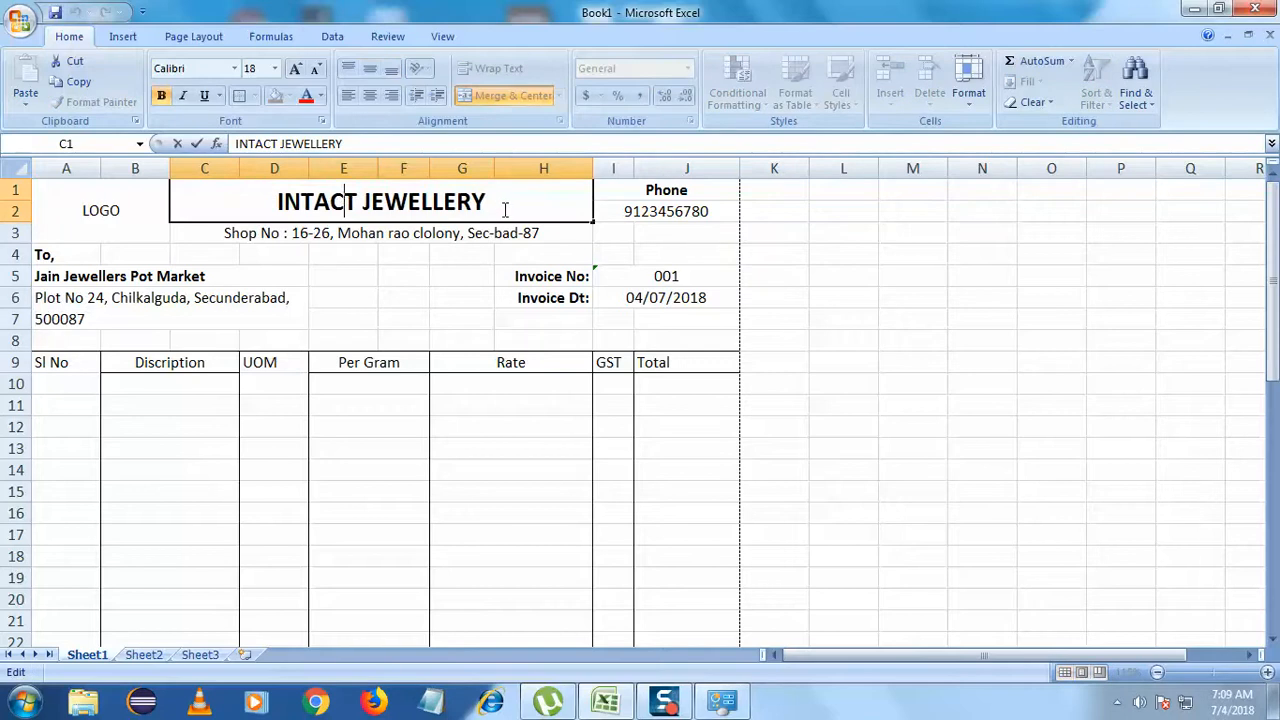
drag(500, 206, 280, 201)
key(ctrl+c)
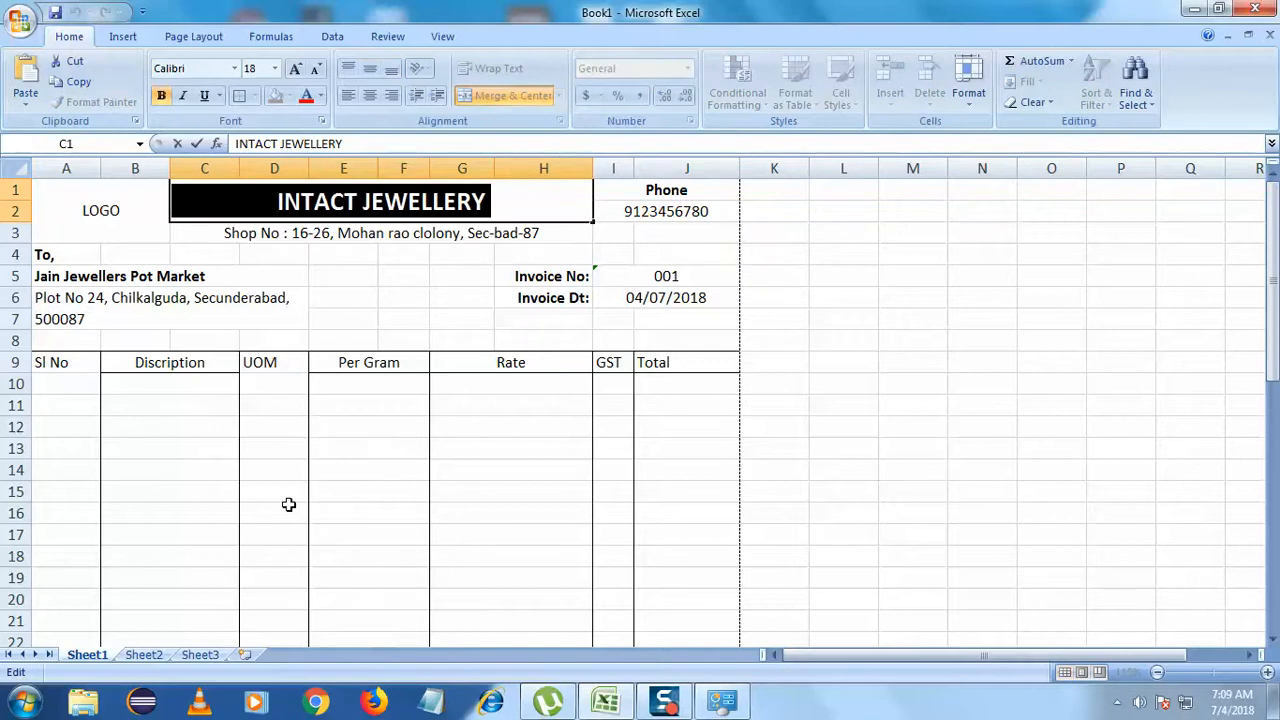
scroll(290, 505, down, 12)
click(413, 300)
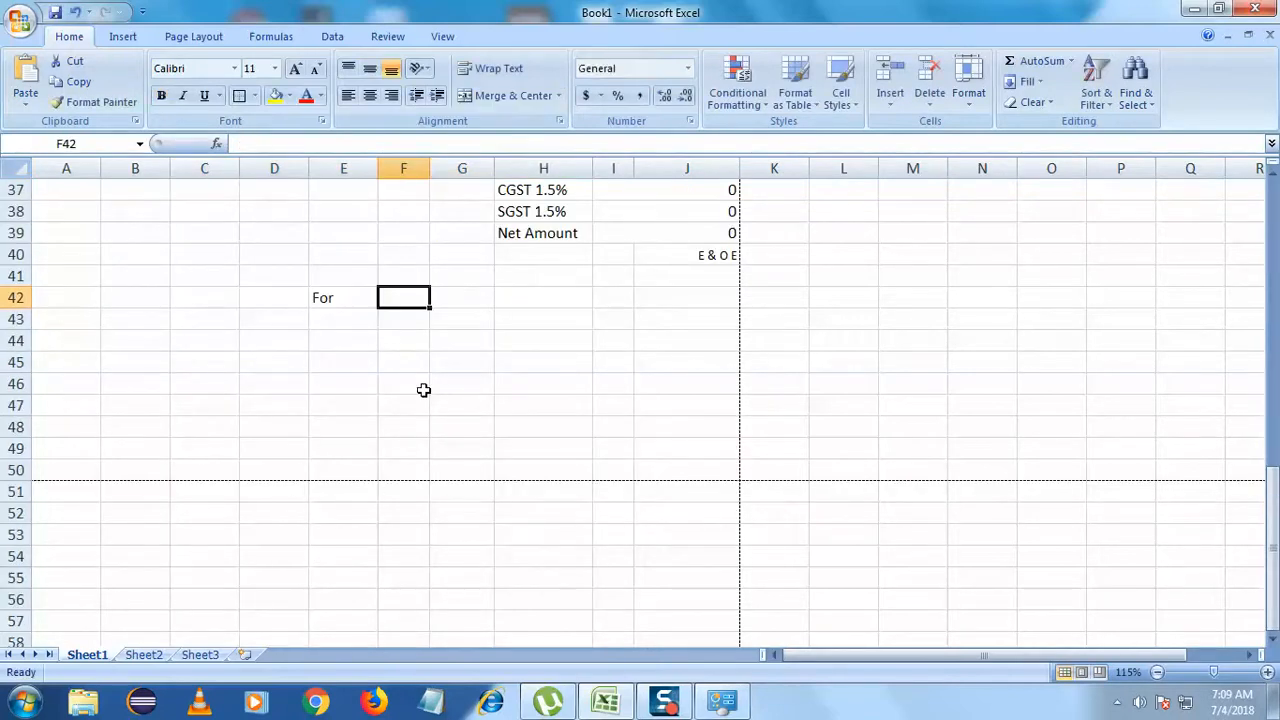
key(ctrl+v)
click(467, 369)
- Merge and centre the shop name across F42:J42 and right-align 'For' in E42
drag(418, 297, 664, 291)
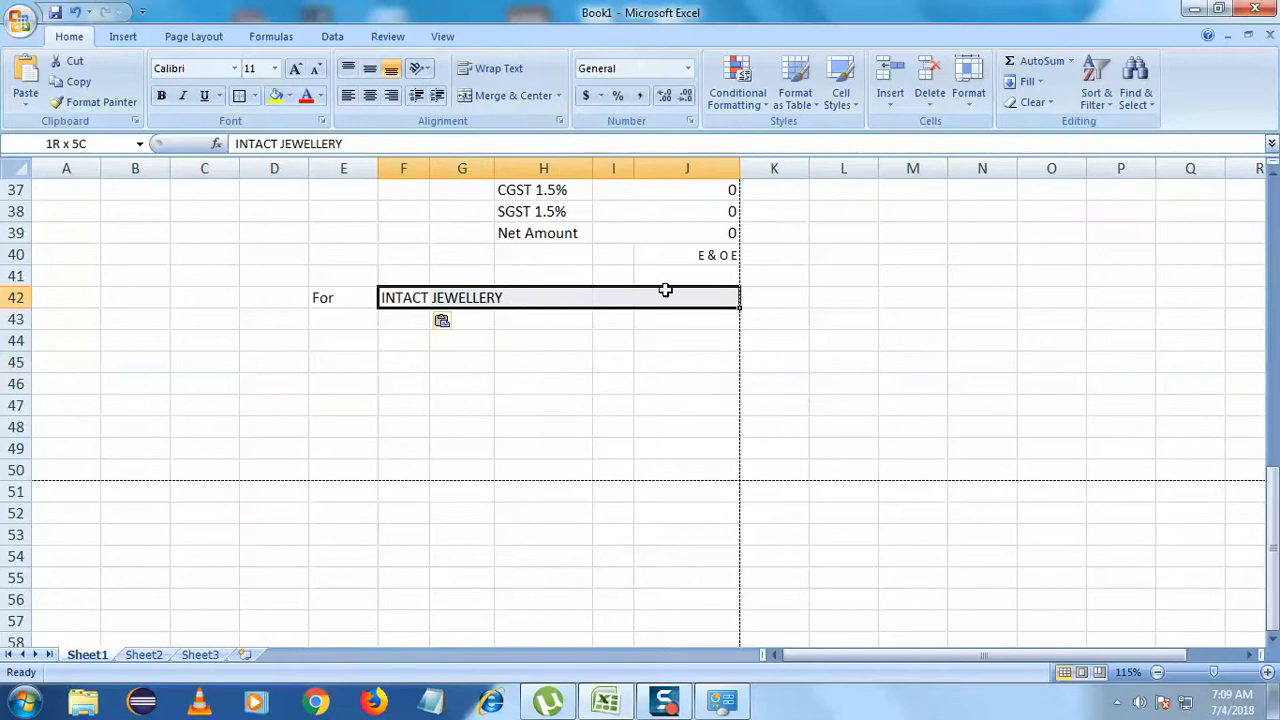
click(505, 95)
click(475, 380)
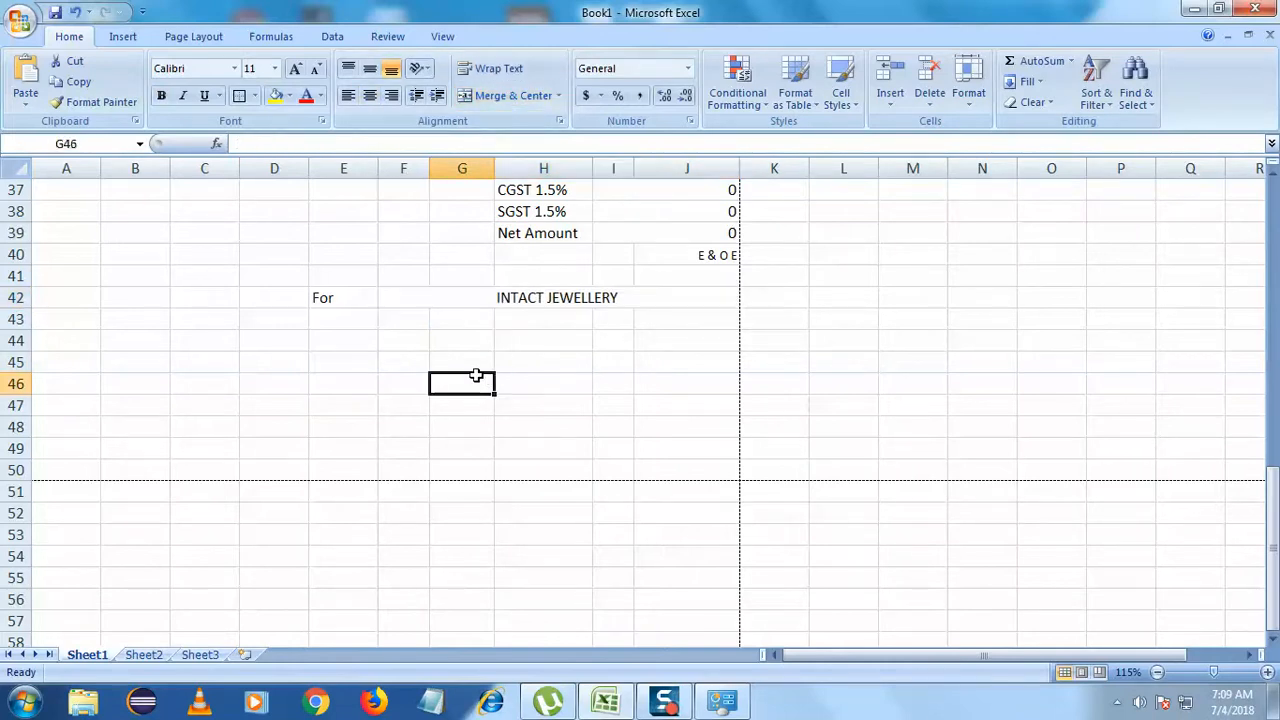
click(348, 300)
click(391, 95)
click(408, 365)
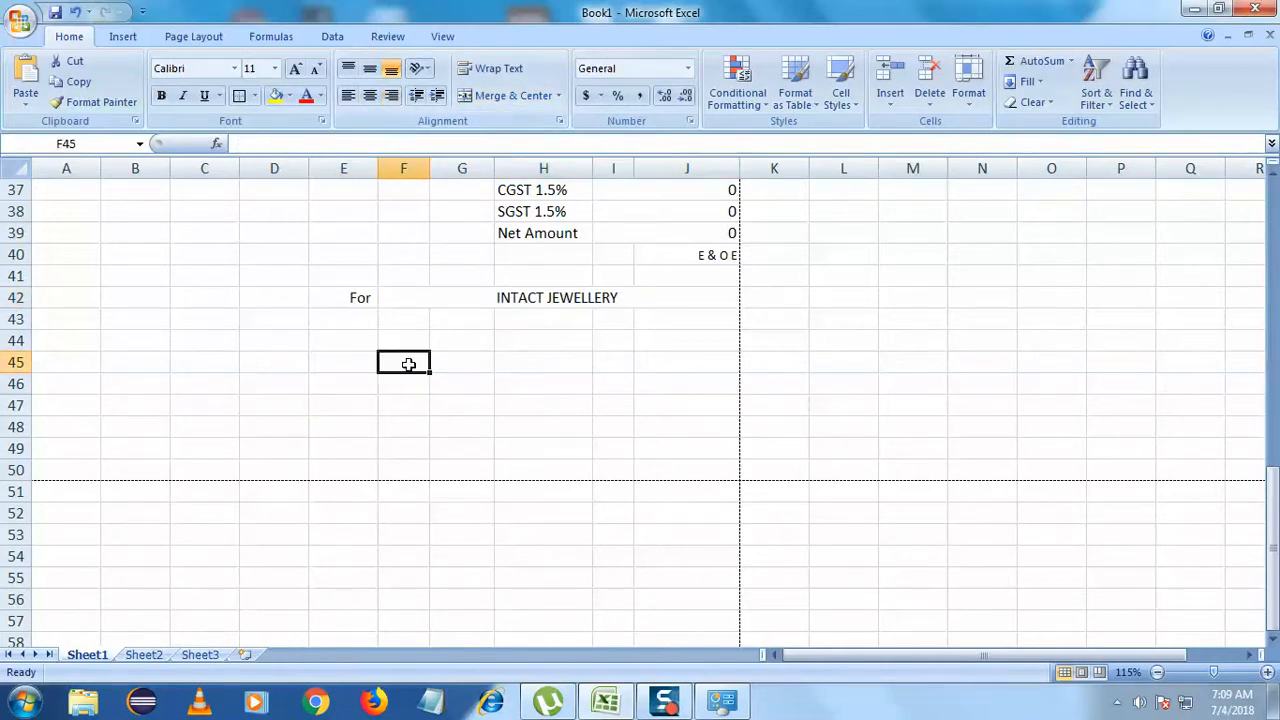
- Move the 'For INTACT JEWELLERY' line down to row 44
scroll(495, 350, up, 1)
click(515, 366)
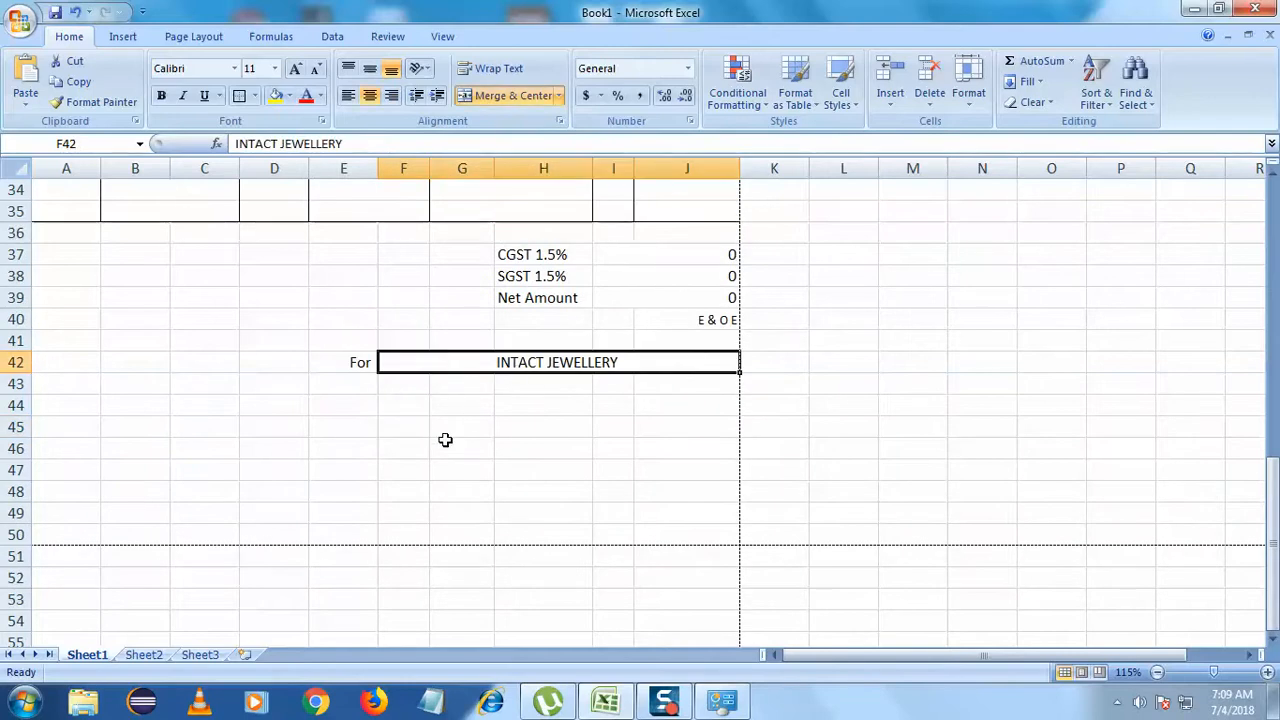
scroll(510, 490, up, 2)
click(500, 530)
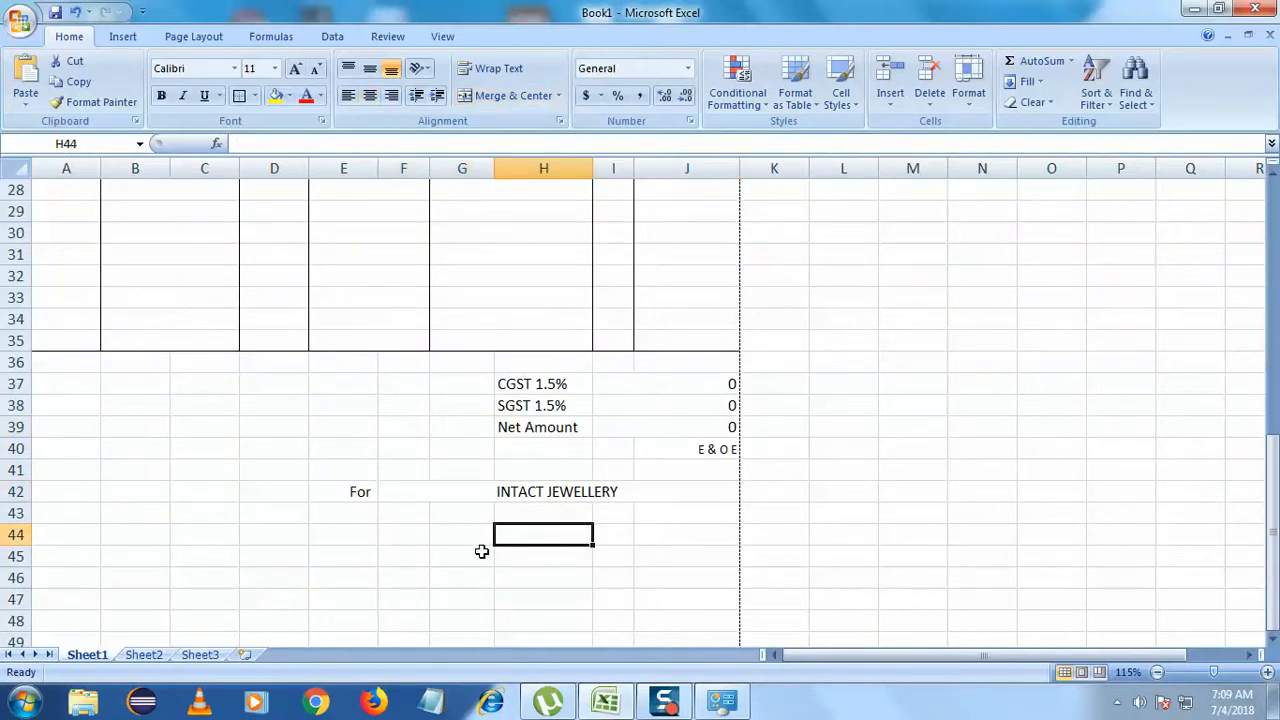
drag(362, 500, 363, 532)
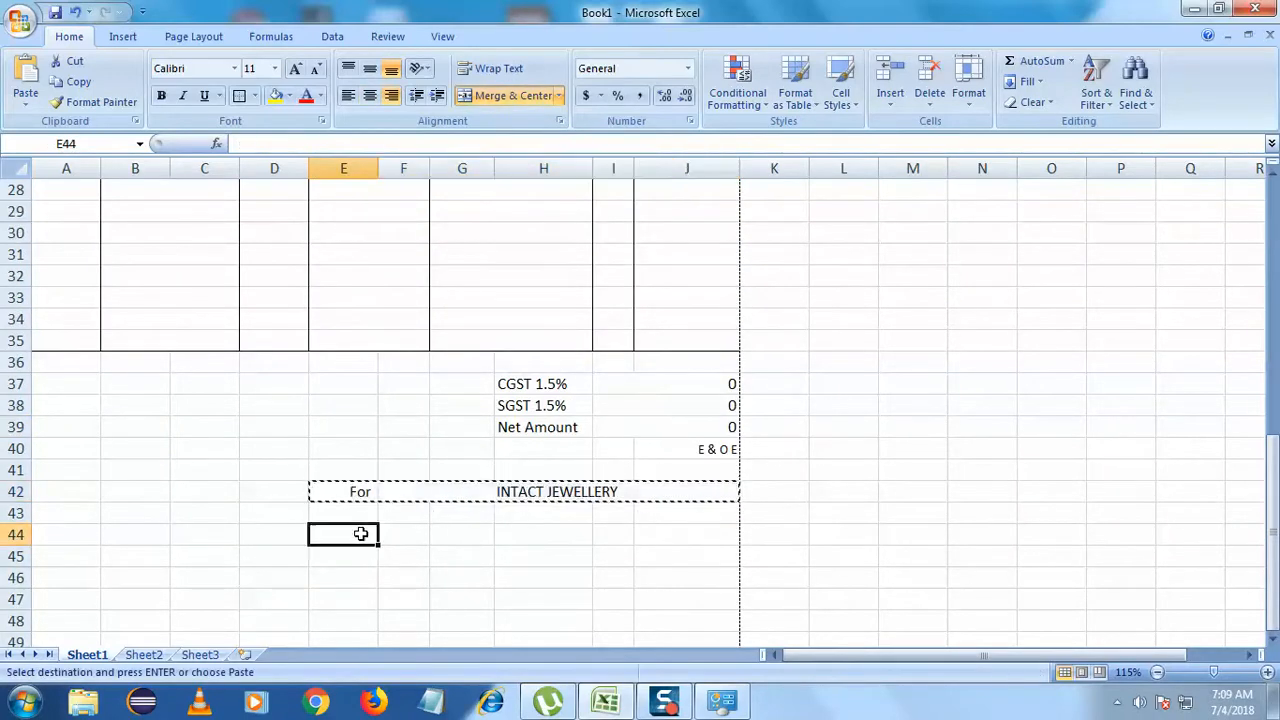
click(401, 618)
scroll(597, 523, down, 1)
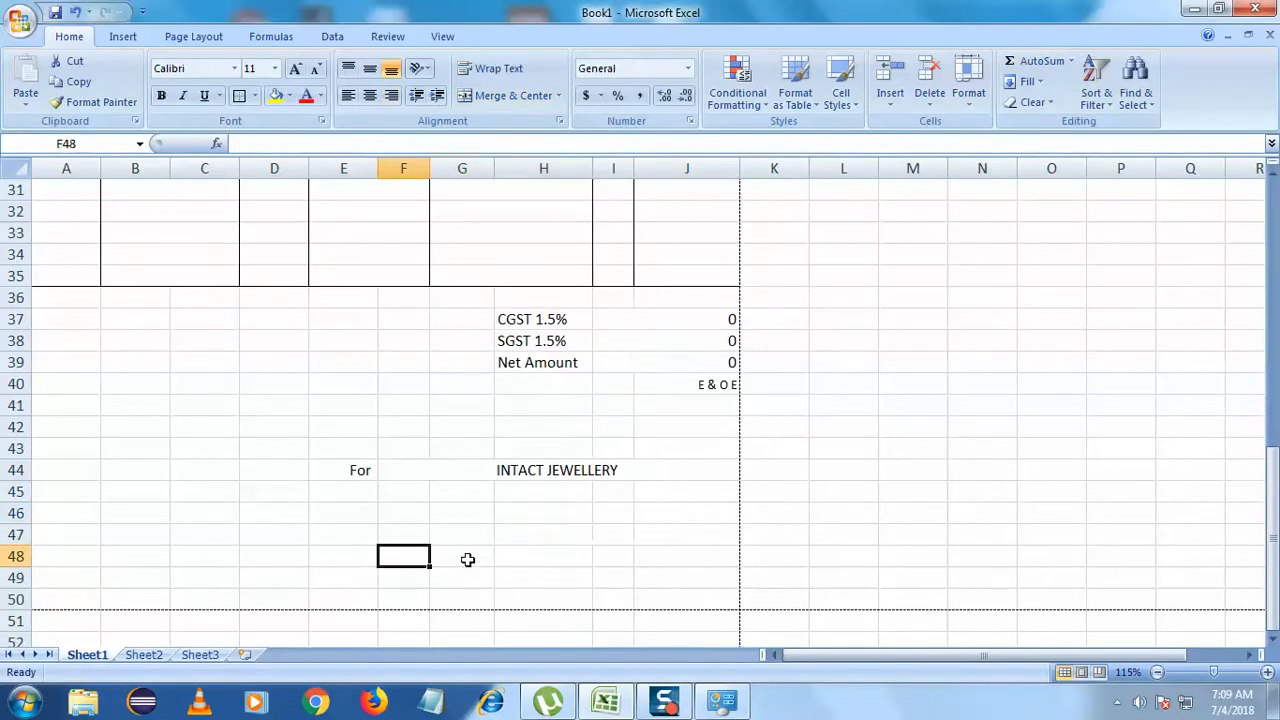
click(540, 533)
click(460, 516)
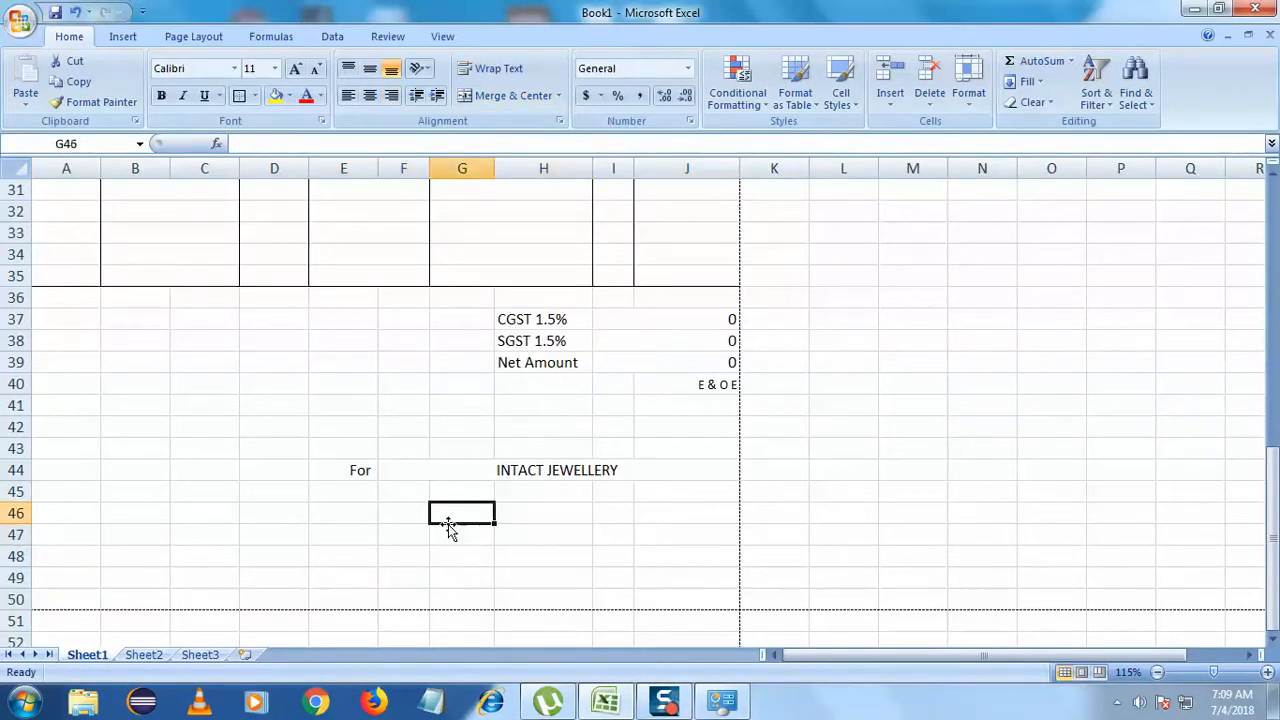
scroll(441, 528, up, 1)
scroll(441, 528, up, 2)
scroll(443, 526, down, 5)
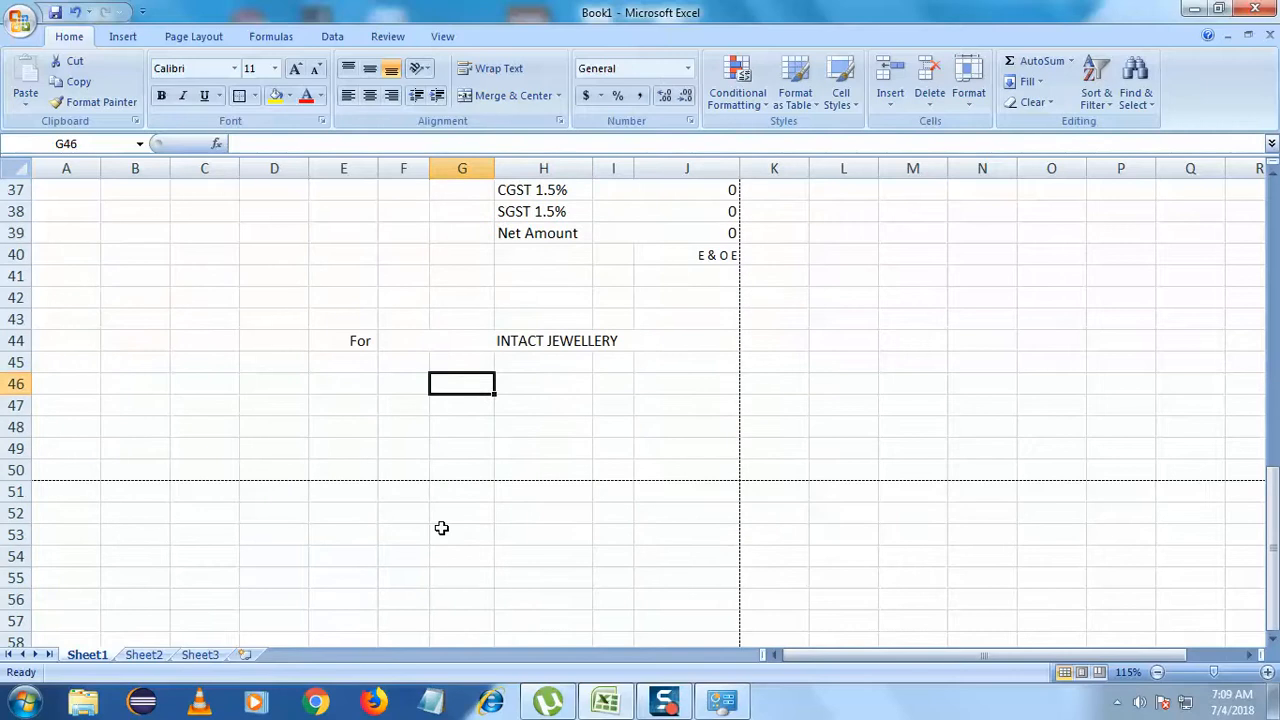
- Merge A46:D46 and enter the heading 'Term and Contitions'
click(140, 444)
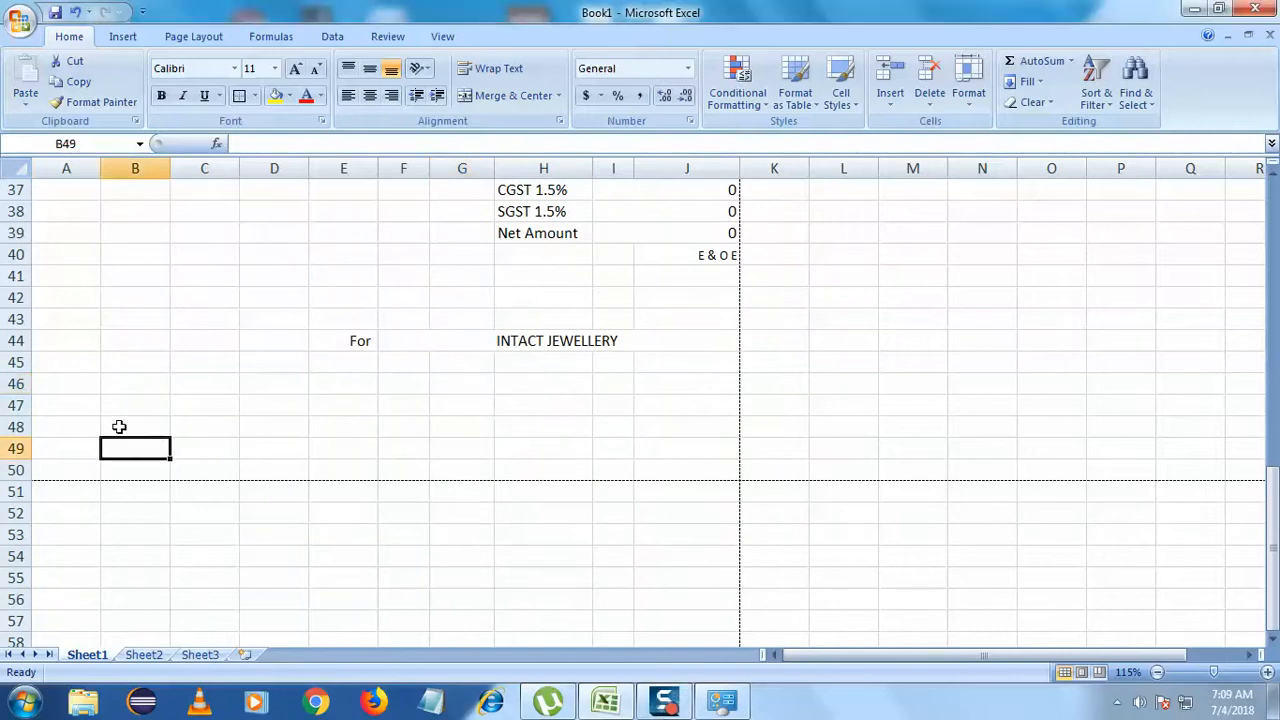
drag(80, 388, 260, 379)
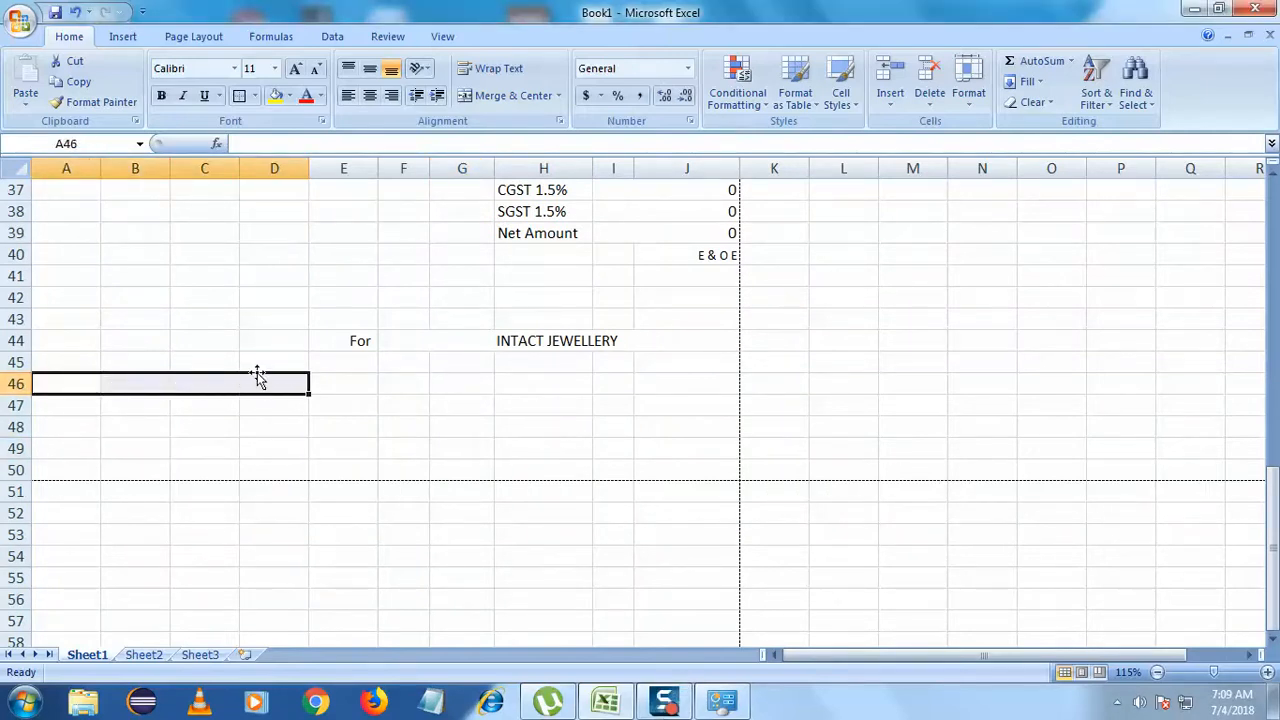
click(513, 95)
text(Term and Contio)
key(BackSpace)
text(tions)
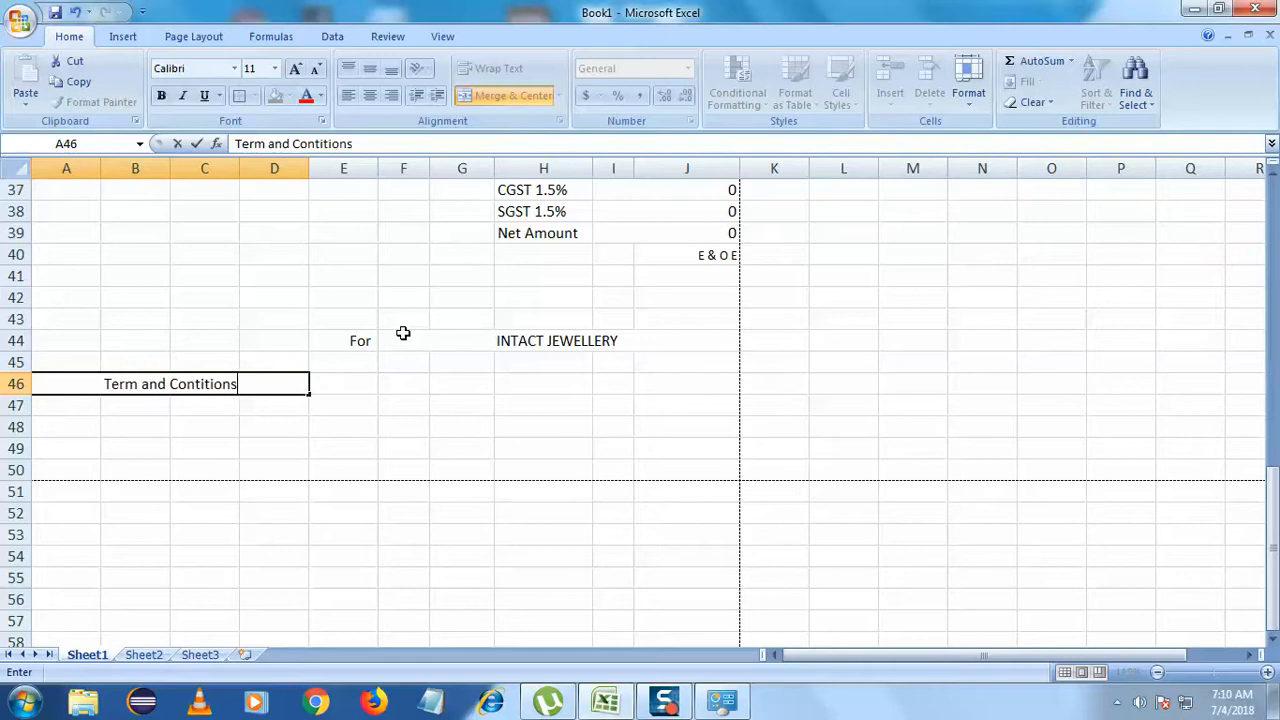
click(356, 423)
- Enter '1.' in A47 and merge A47:G47
click(80, 411)
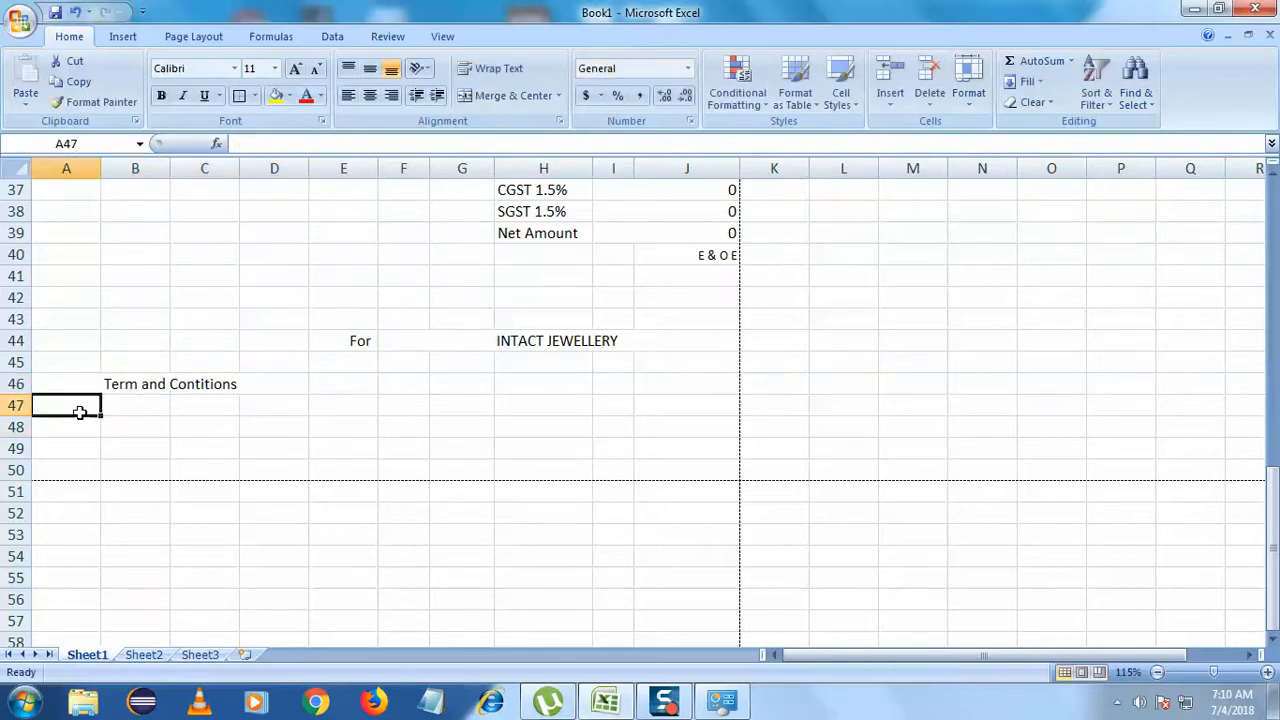
text(1.)
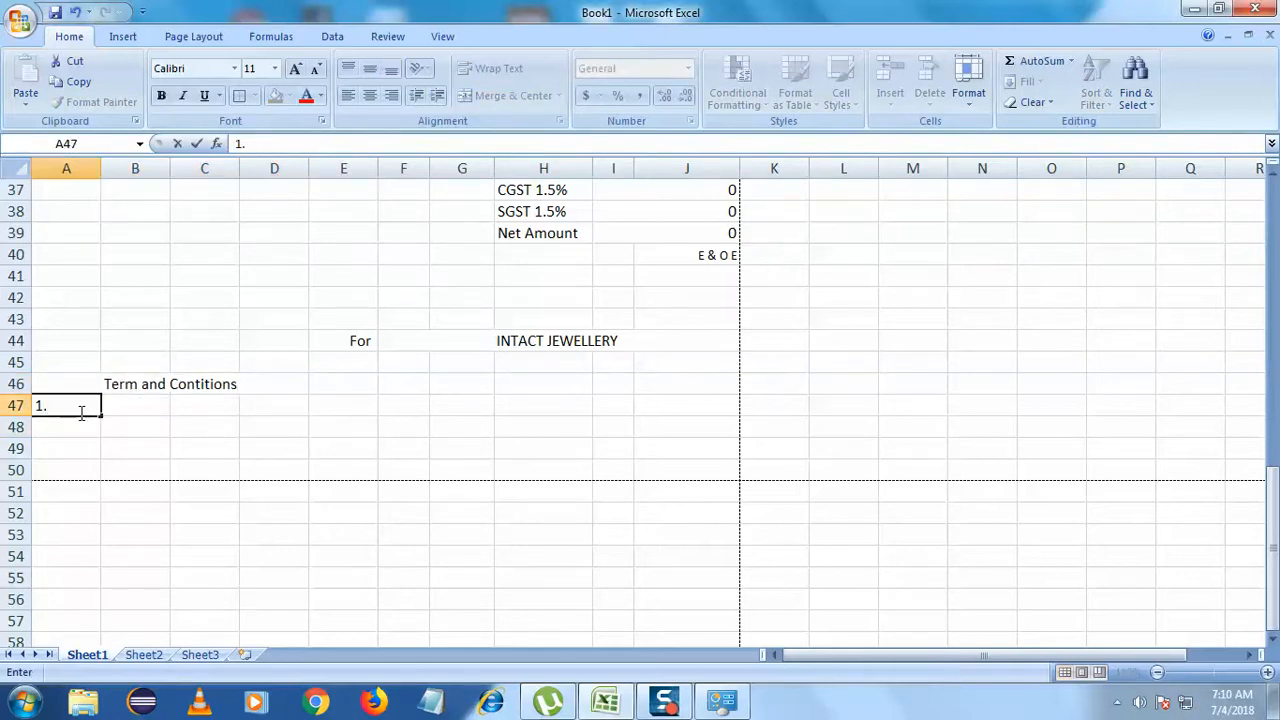
click(117, 434)
click(88, 407)
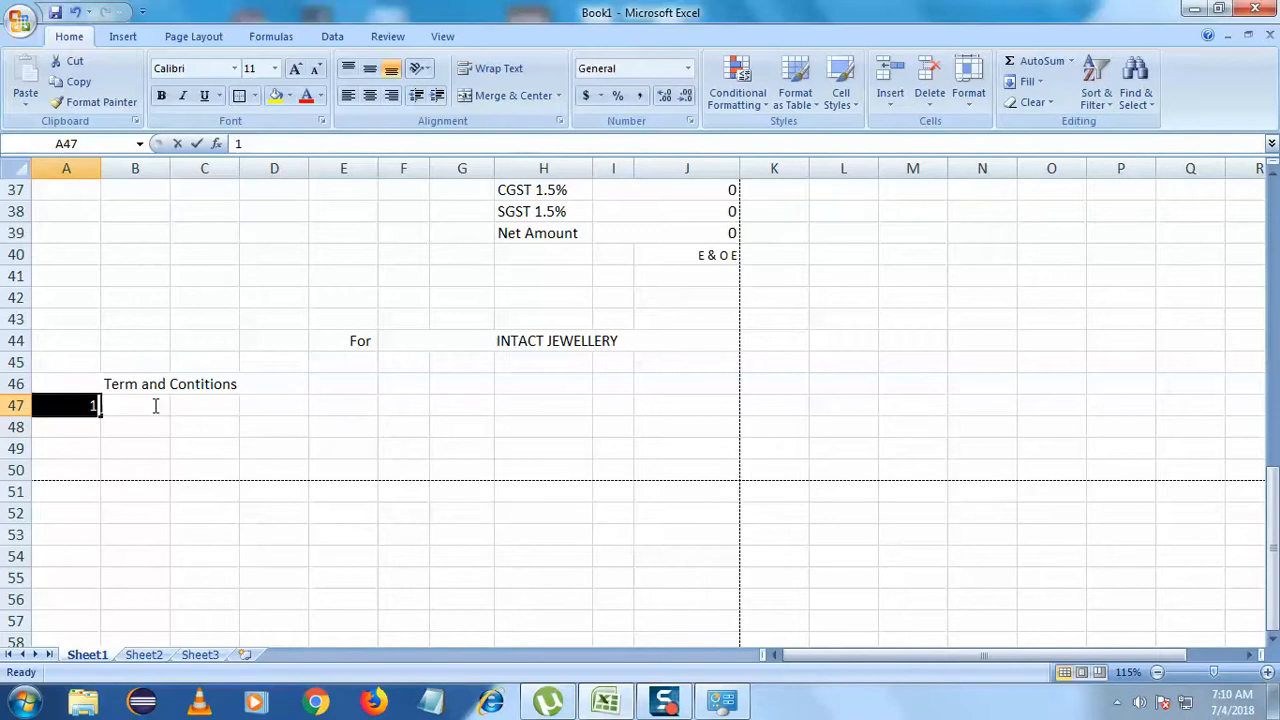
click(465, 405)
drag(94, 409, 471, 406)
click(510, 95)
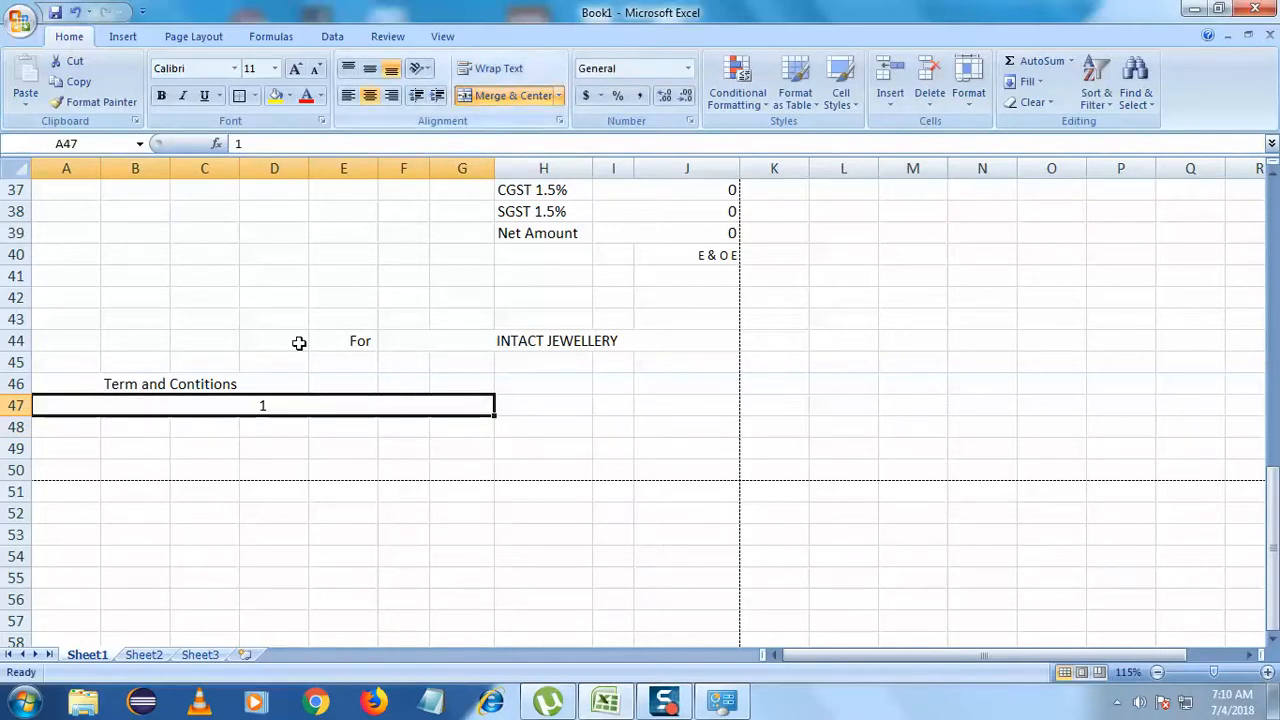
- Complete the first term: '1. Goods once sold will not be returned back'
double_click(303, 402)
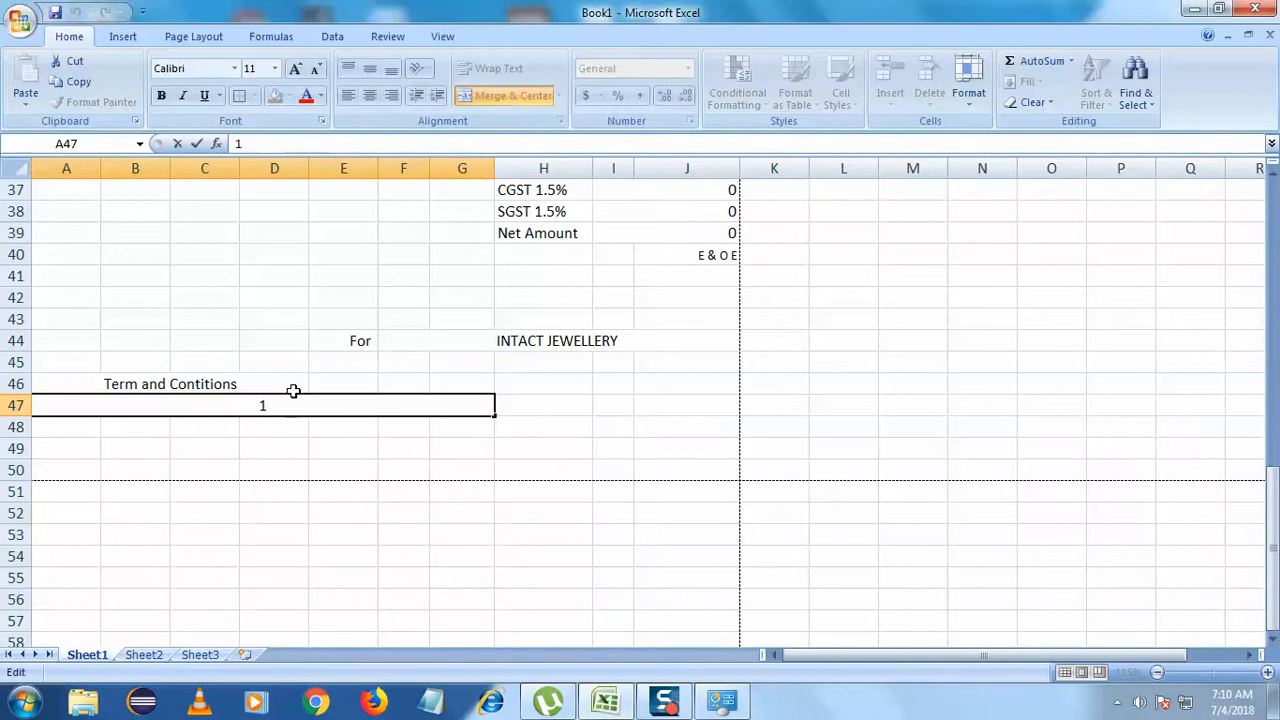
text(Gooda)
key(BackSpace)
text(s )
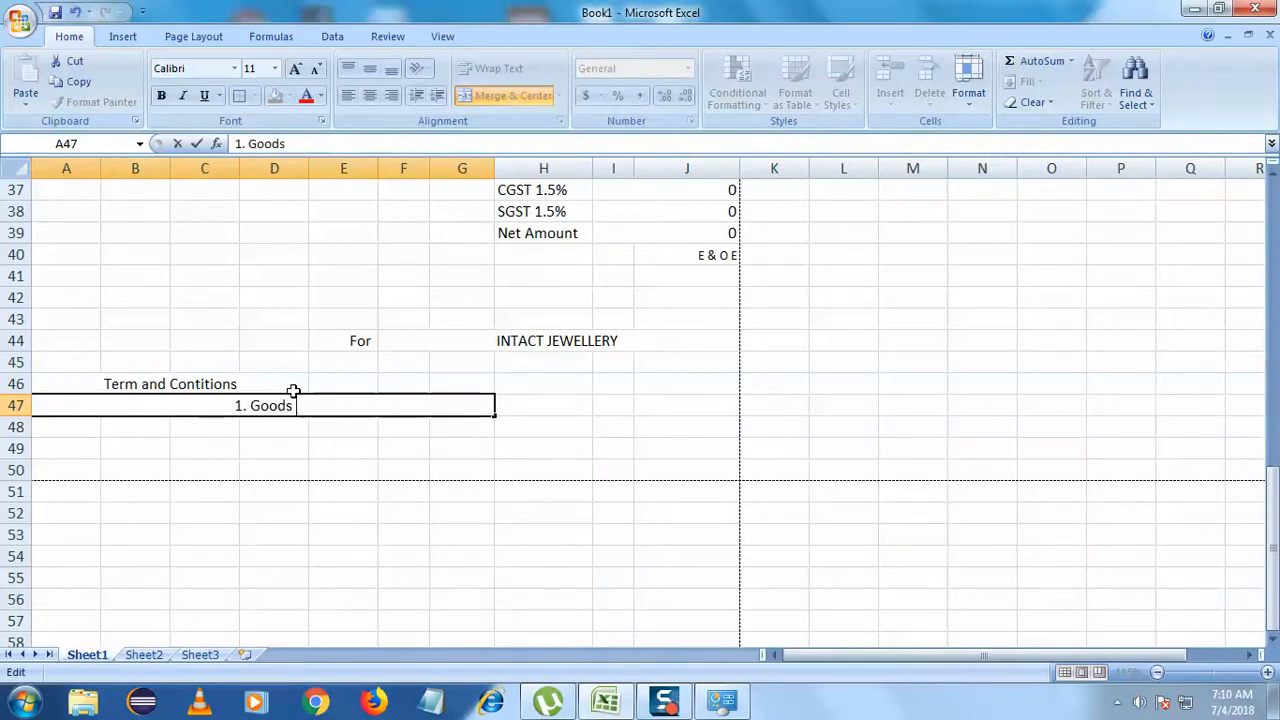
text(once so)
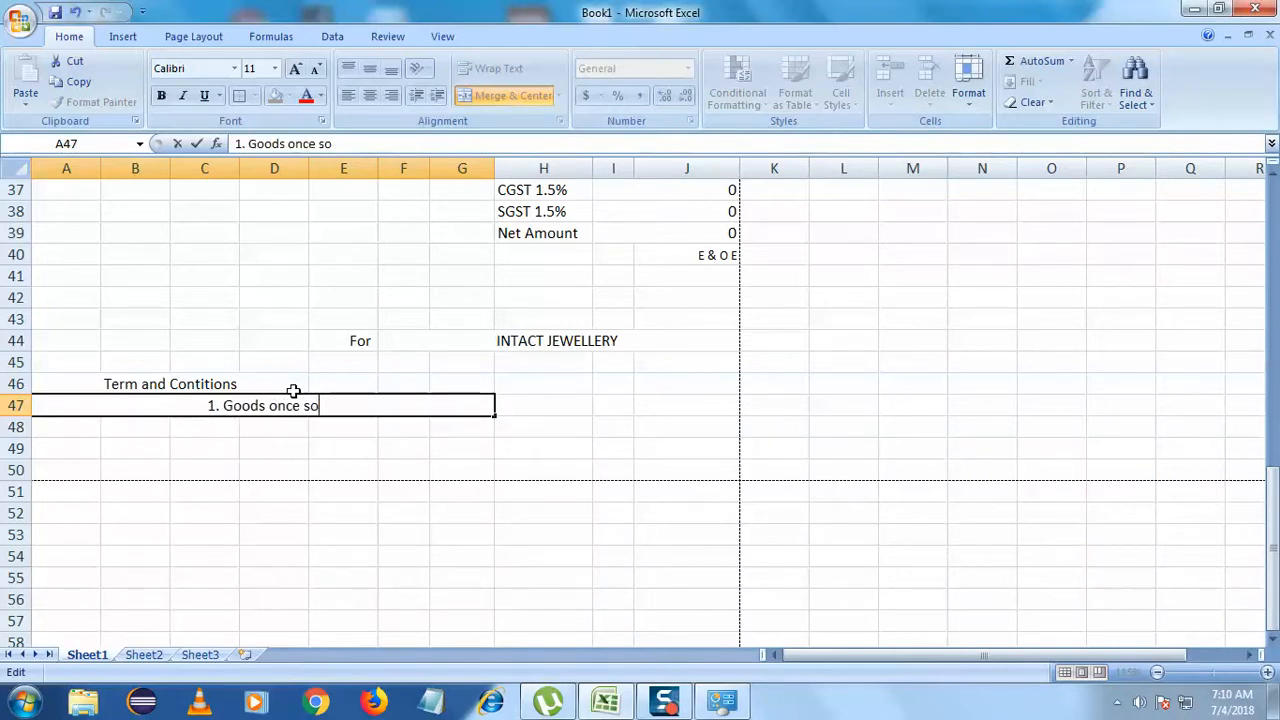
text(ld wit)
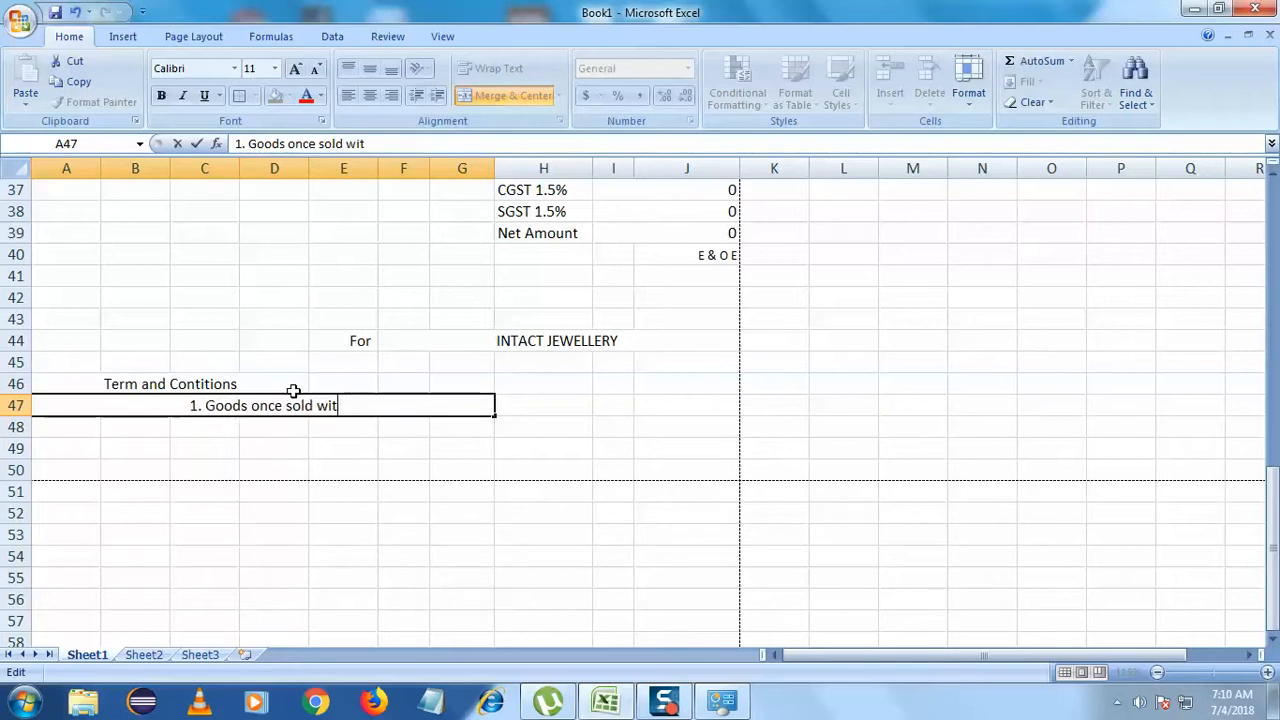
key(BackSpace)
text(ll n)
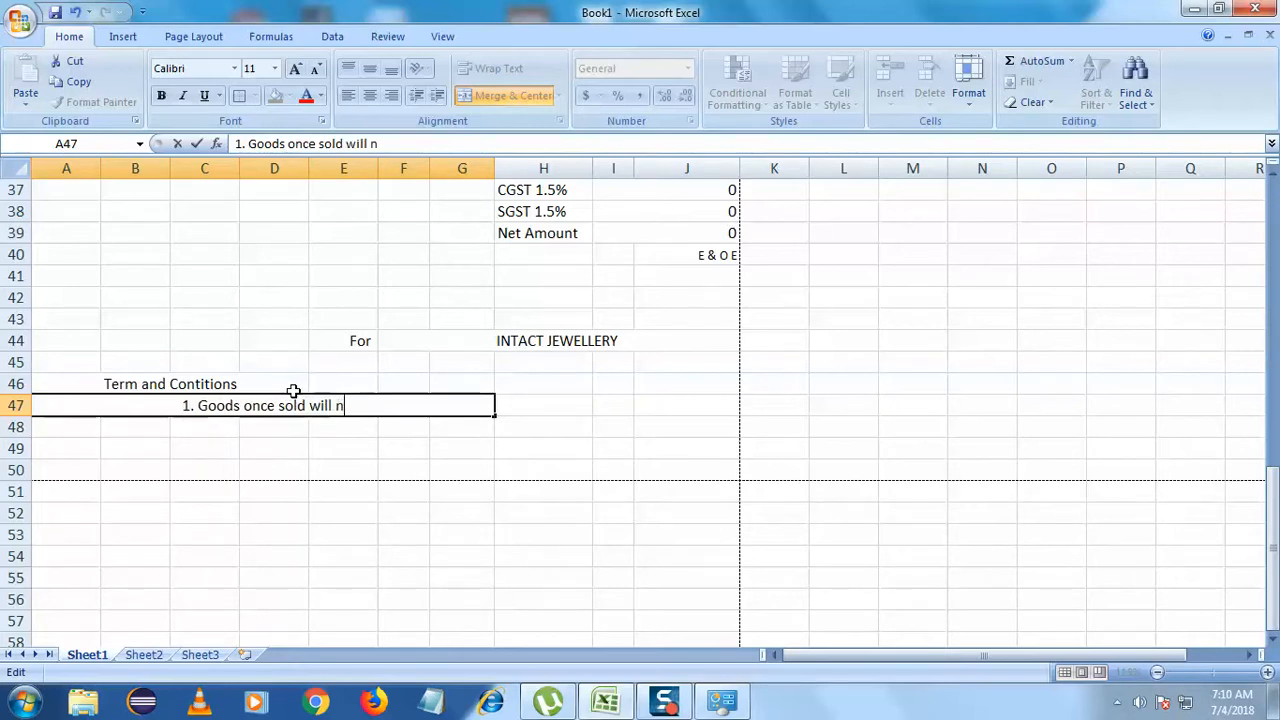
text(ot be r)
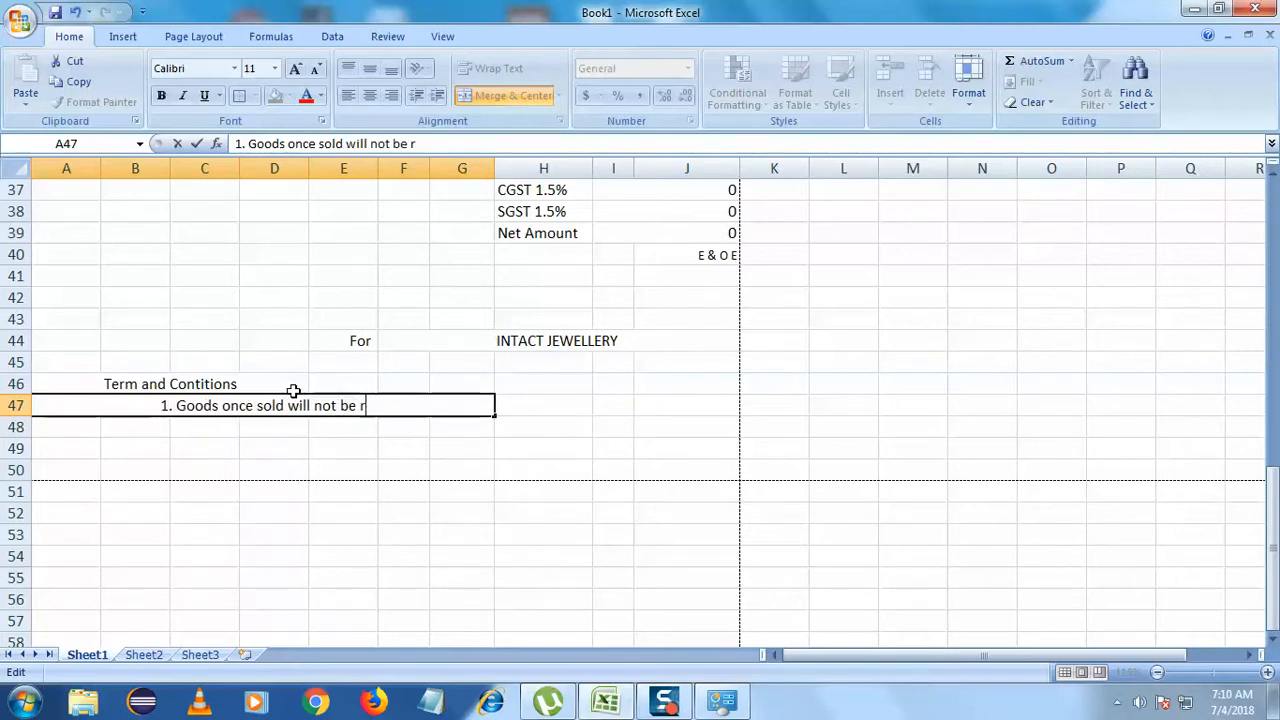
text(eturned )
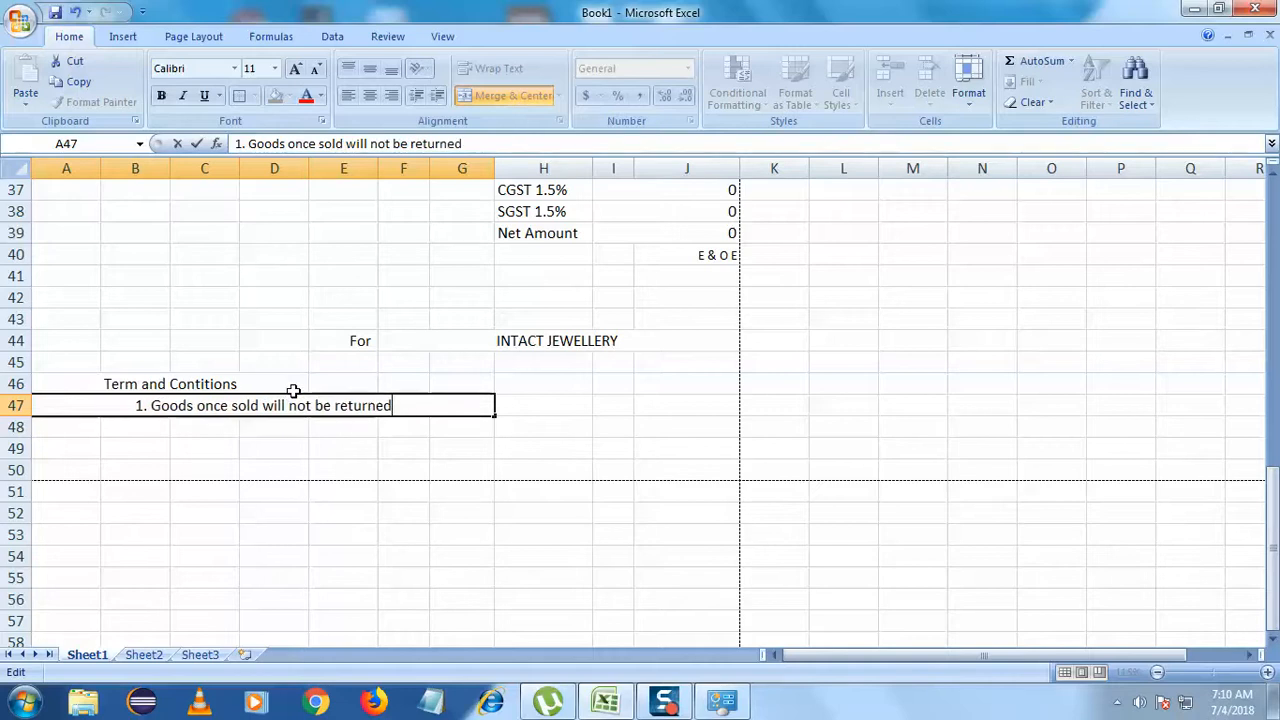
text(back)
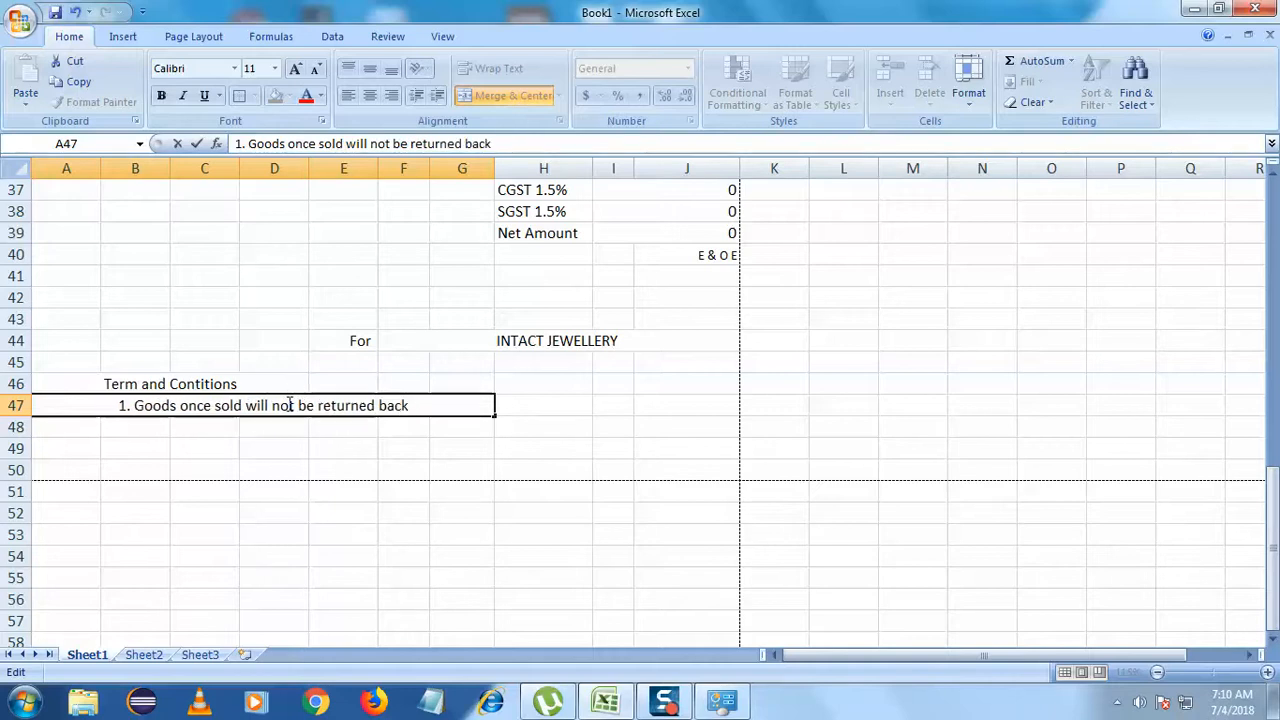
click(216, 473)
- Unmerge the heading and first term to left-align them, and make the heading bold
click(172, 412)
click(166, 384)
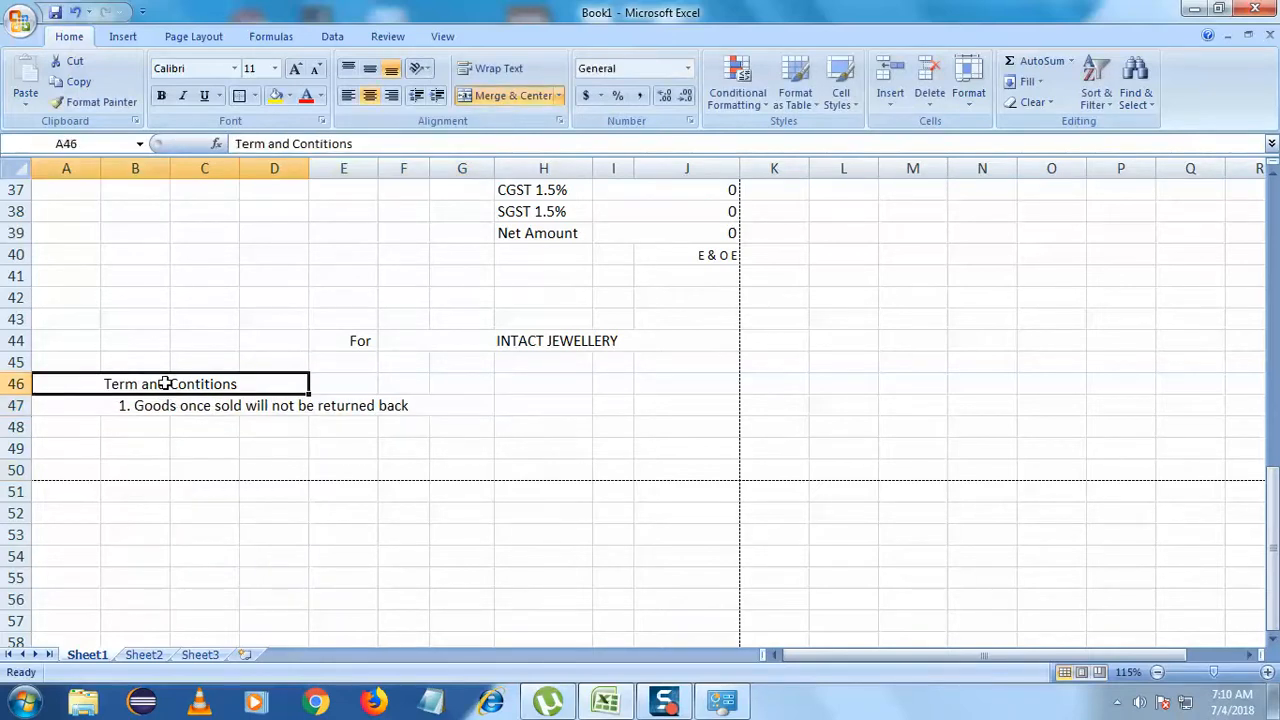
ctrl+click(164, 406)
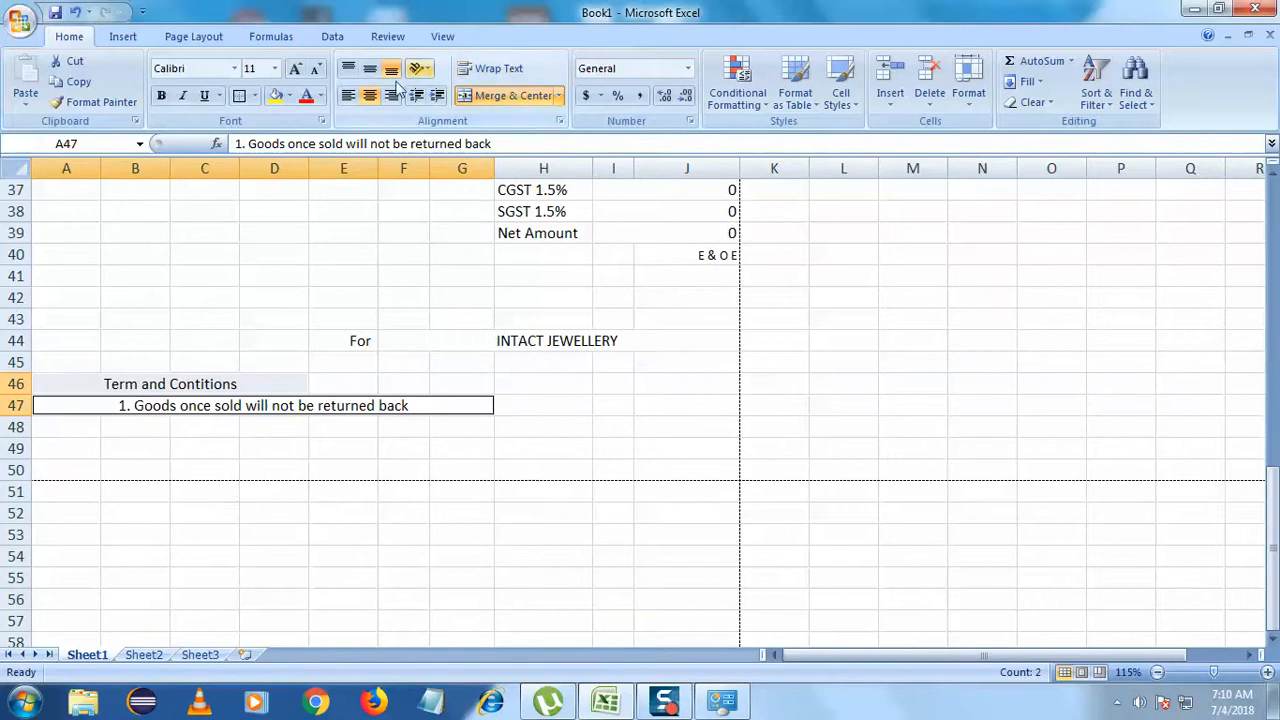
click(349, 95)
click(383, 425)
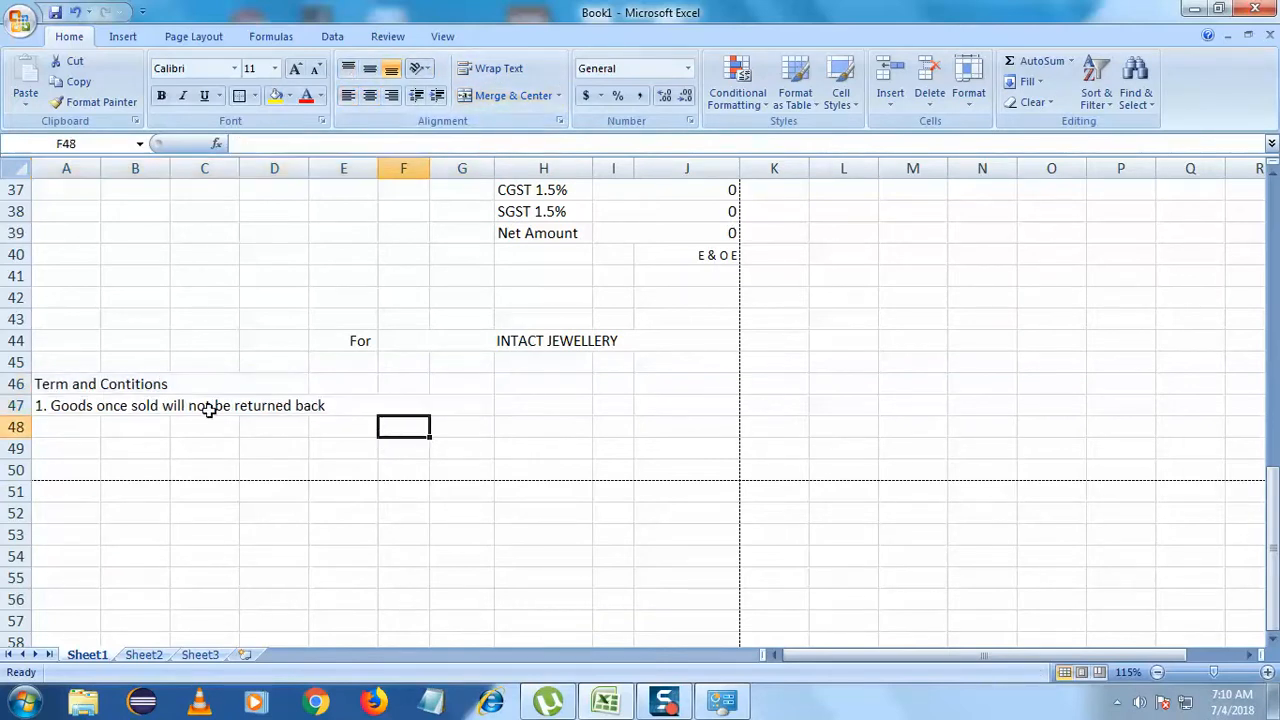
click(200, 384)
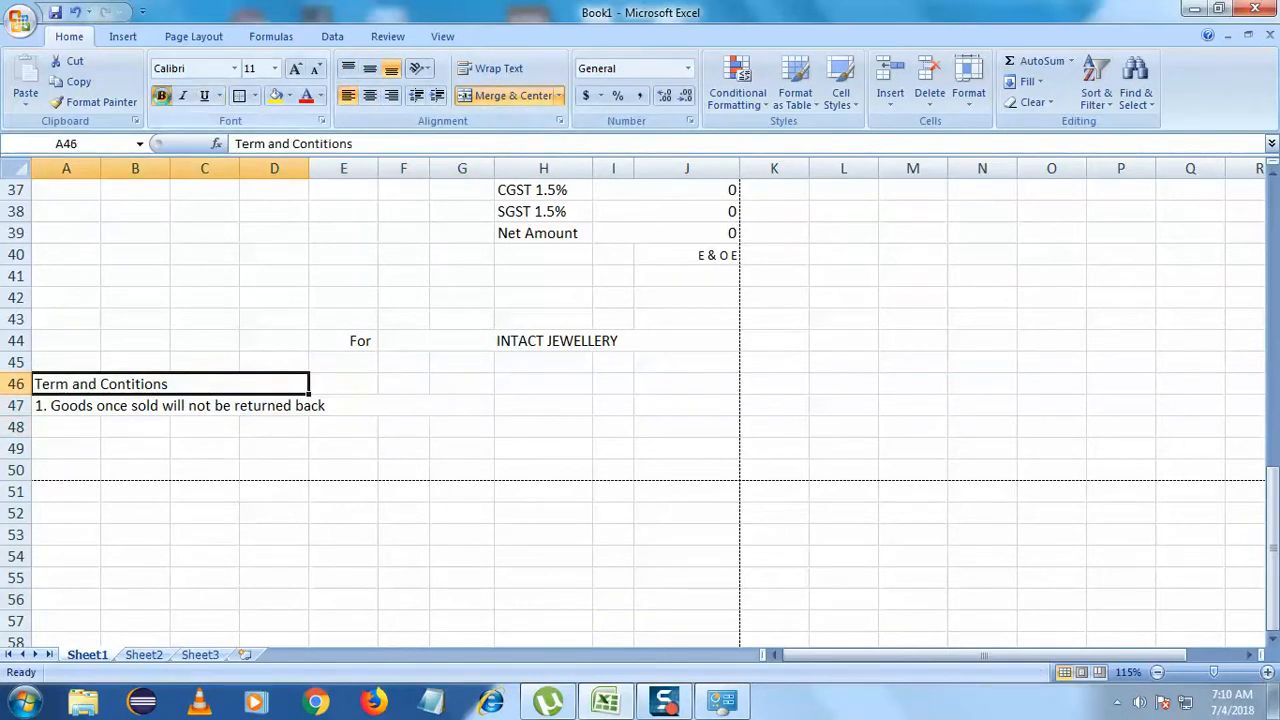
click(161, 95)
click(184, 494)
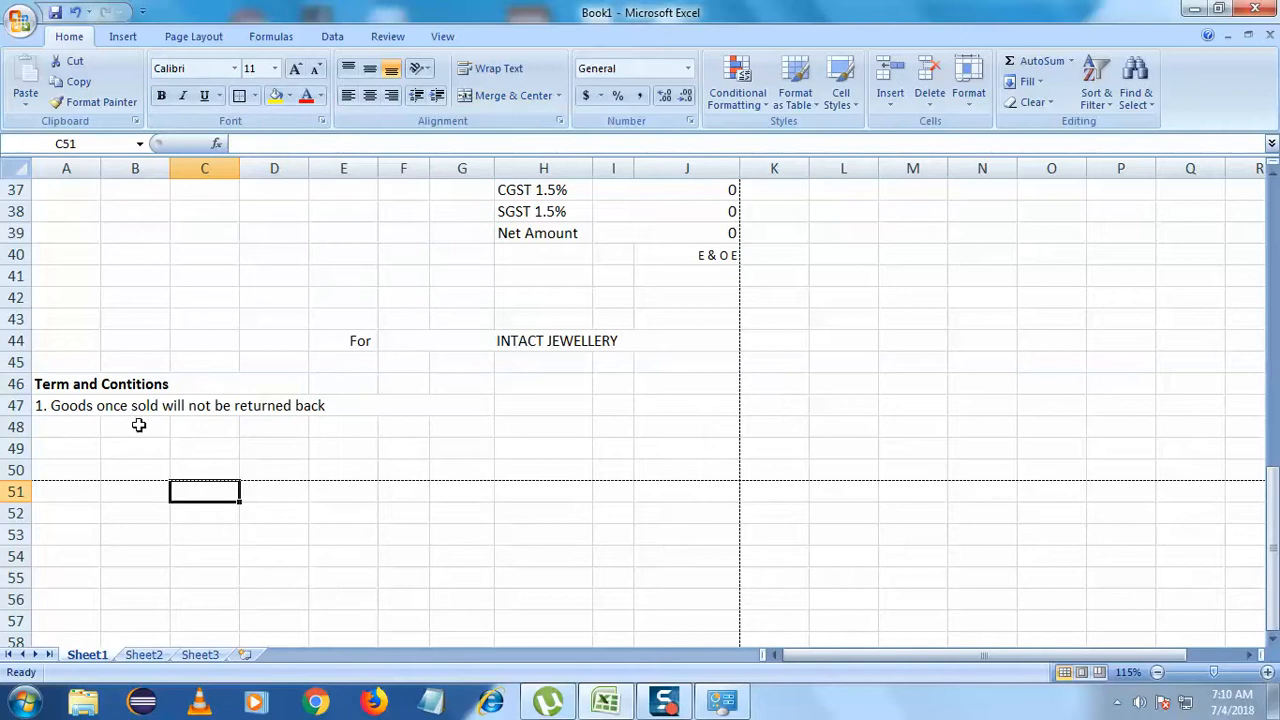
double_click(60, 427)
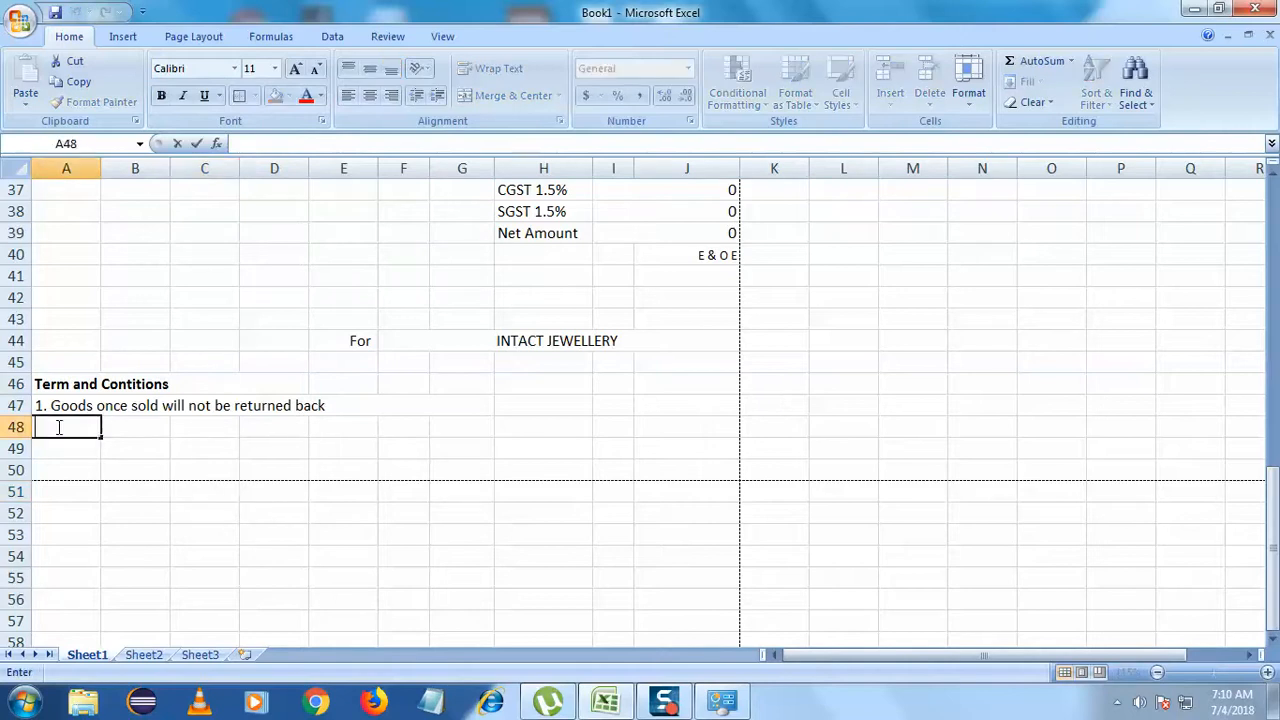
- Type 'Subject to Hyderabad Jurdiction' into merged A48:G48, then unmerge it to left-align
click(124, 488)
click(92, 433)
drag(92, 433, 463, 431)
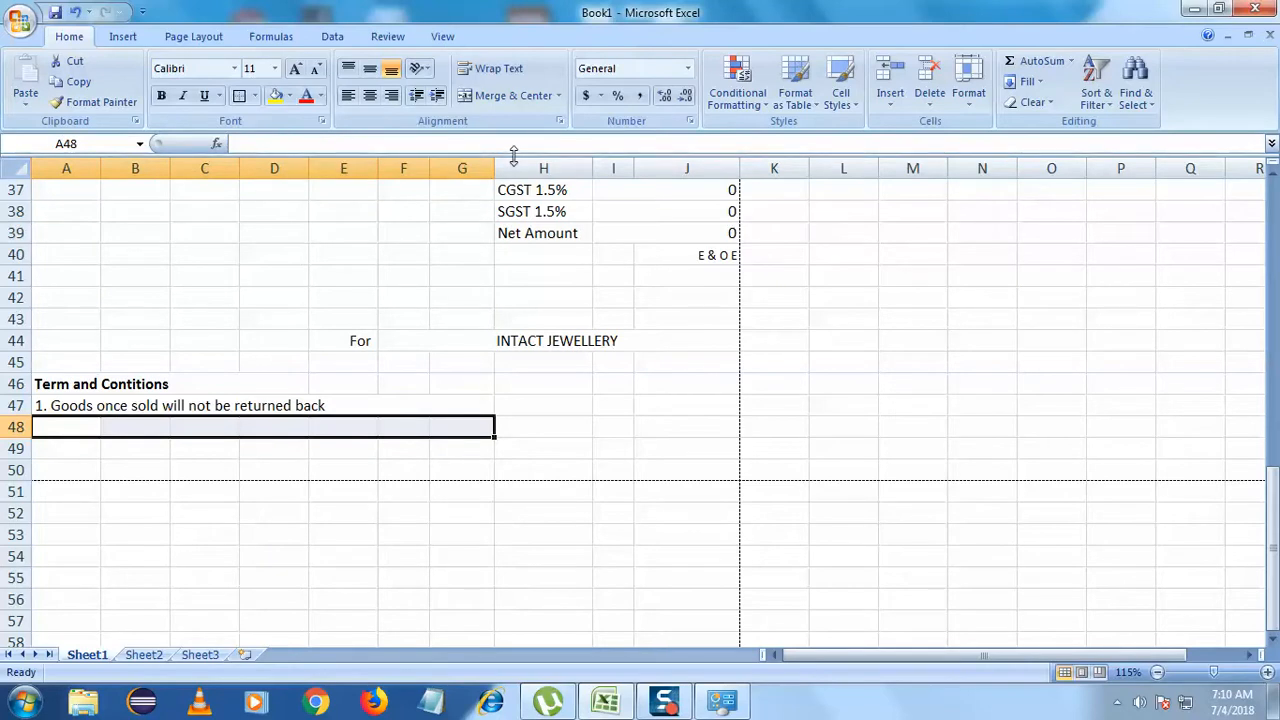
click(505, 99)
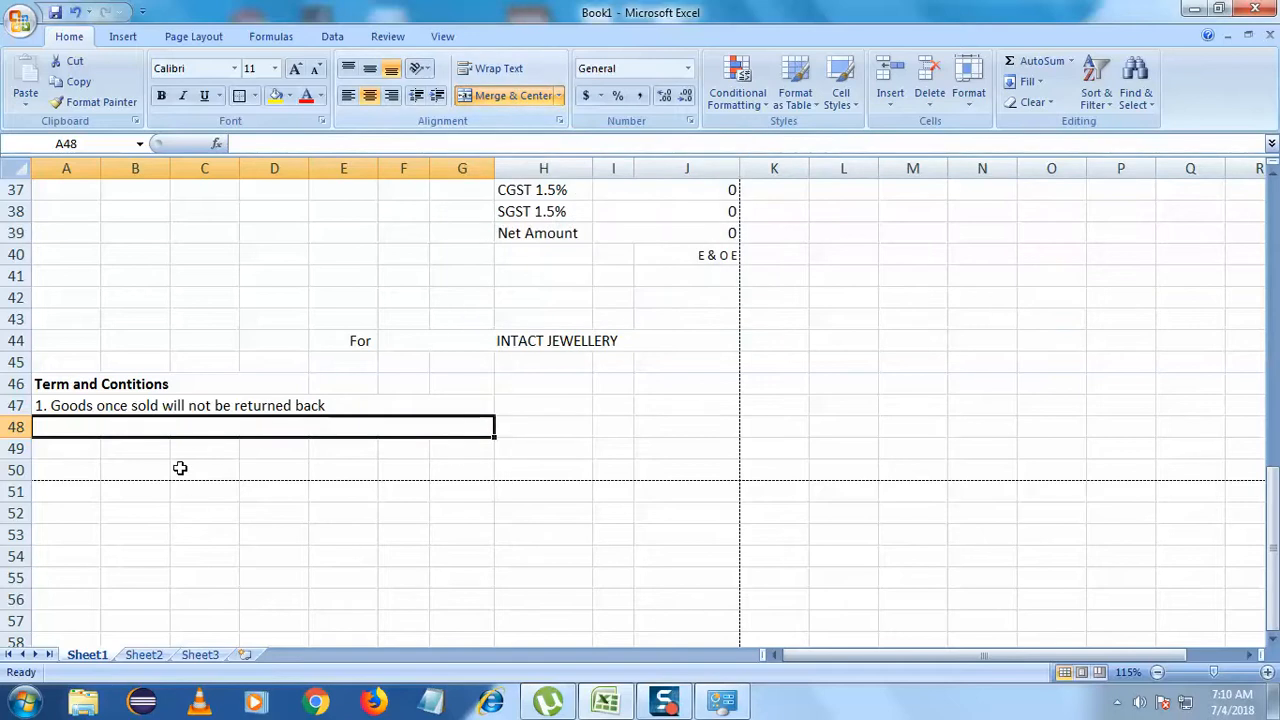
double_click(165, 434)
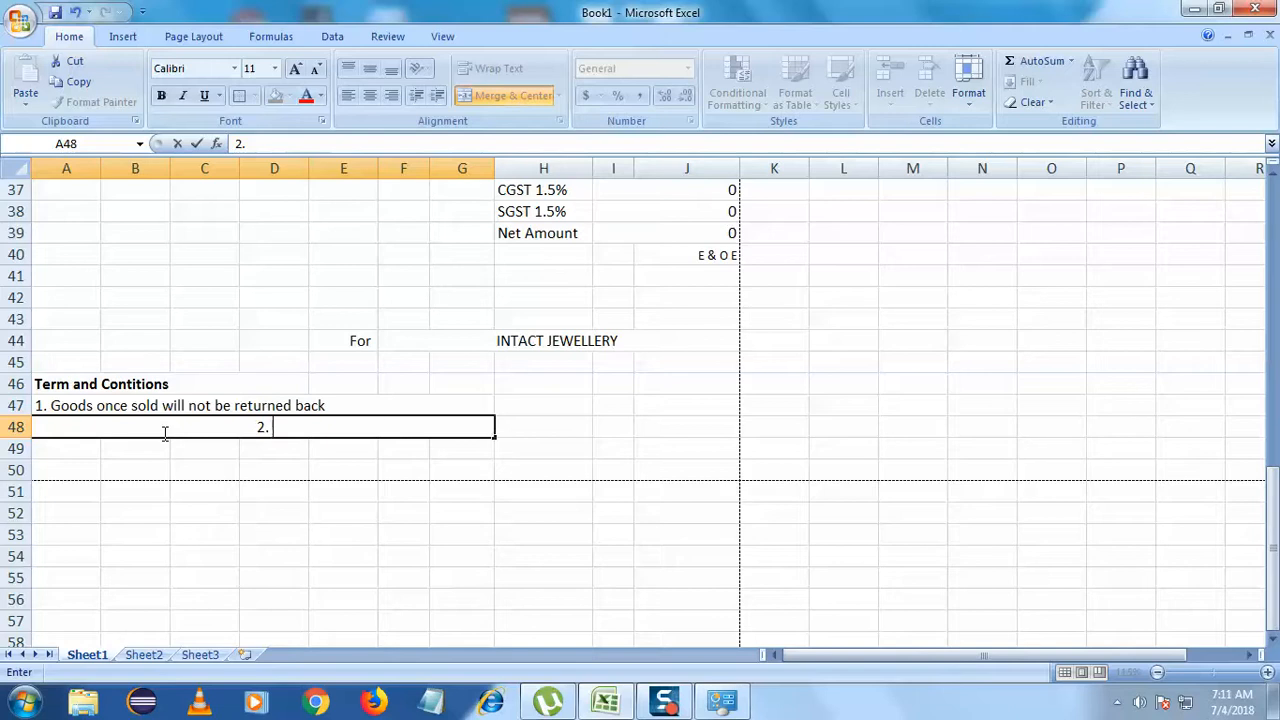
text(2. Subject t)
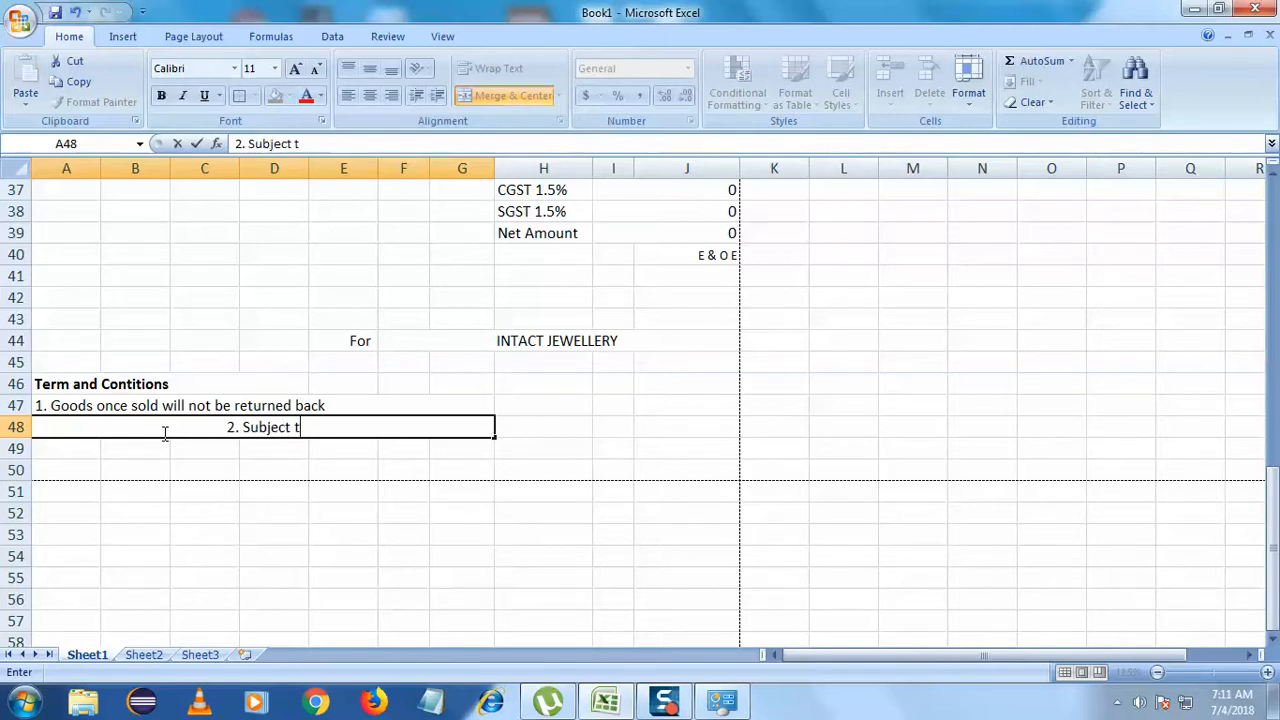
text(o)
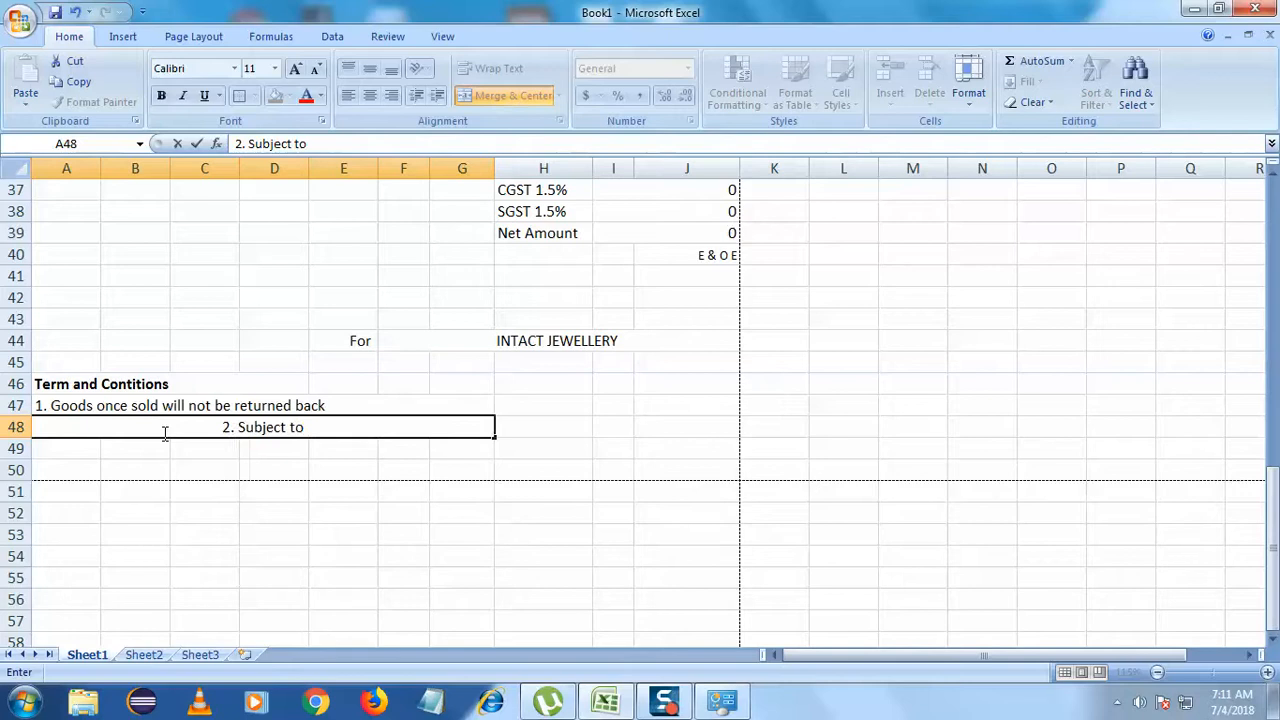
text(Hyderab)
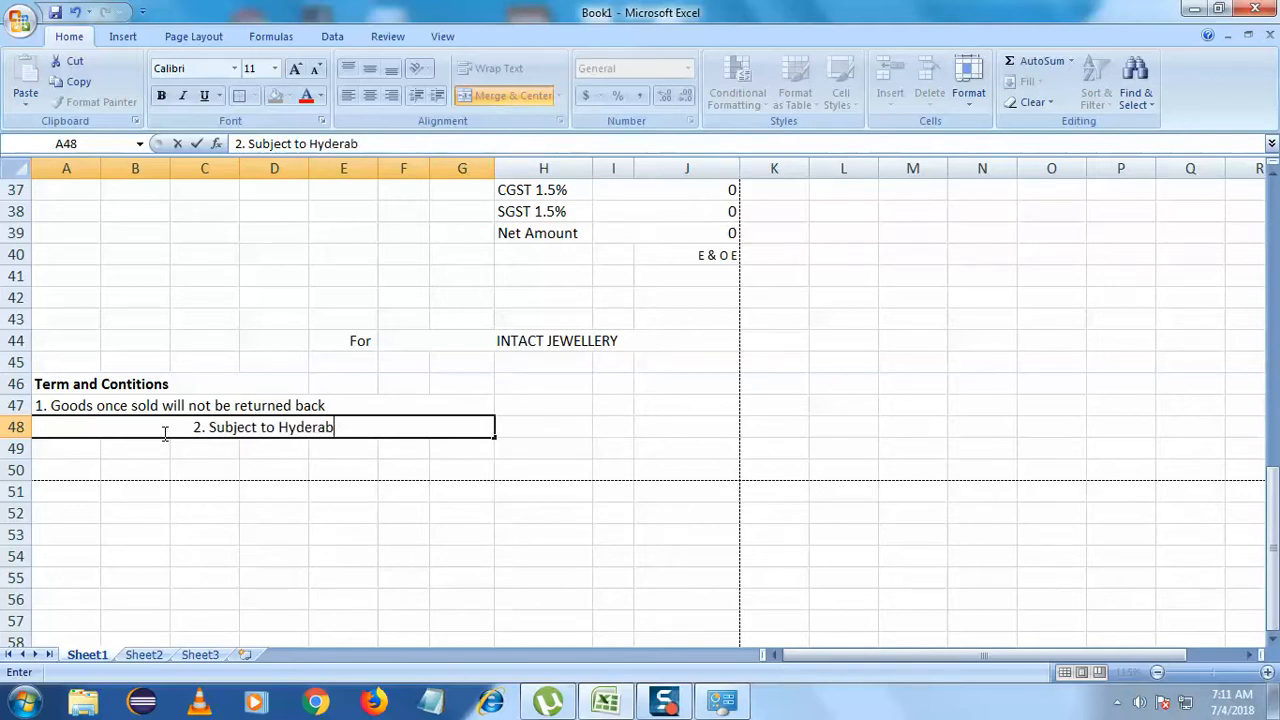
text(ad Jur)
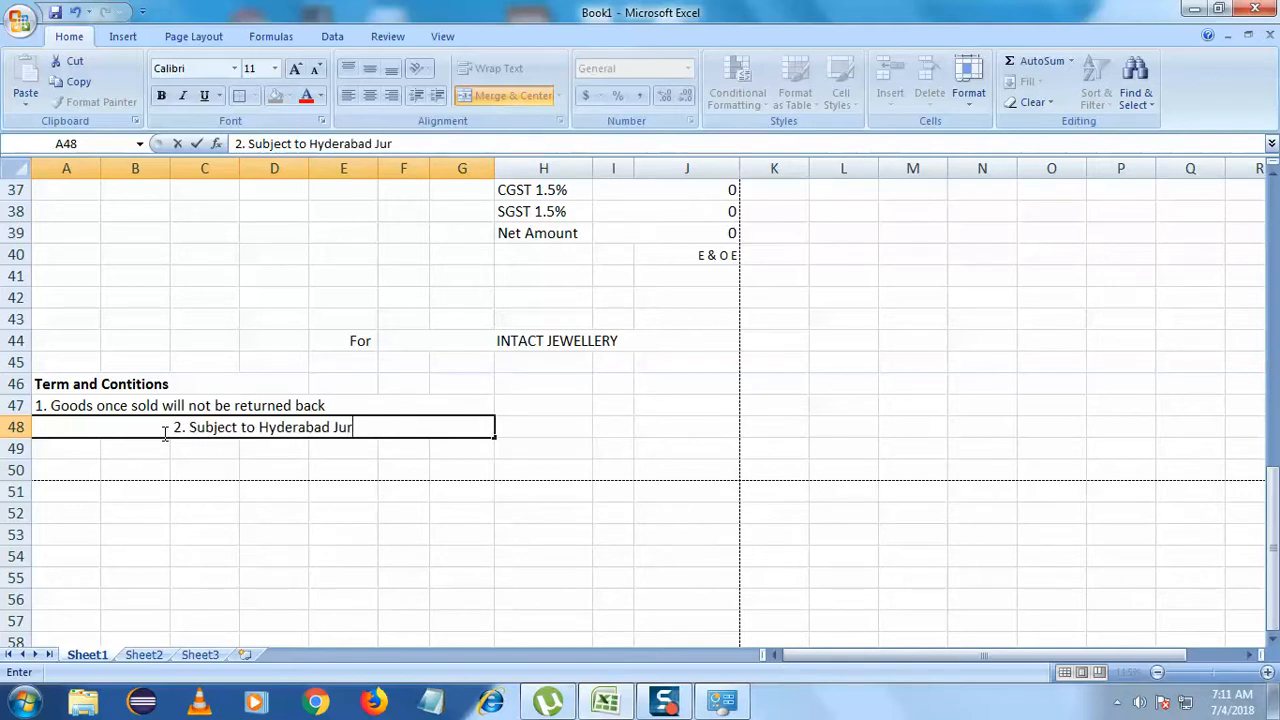
text(diction)
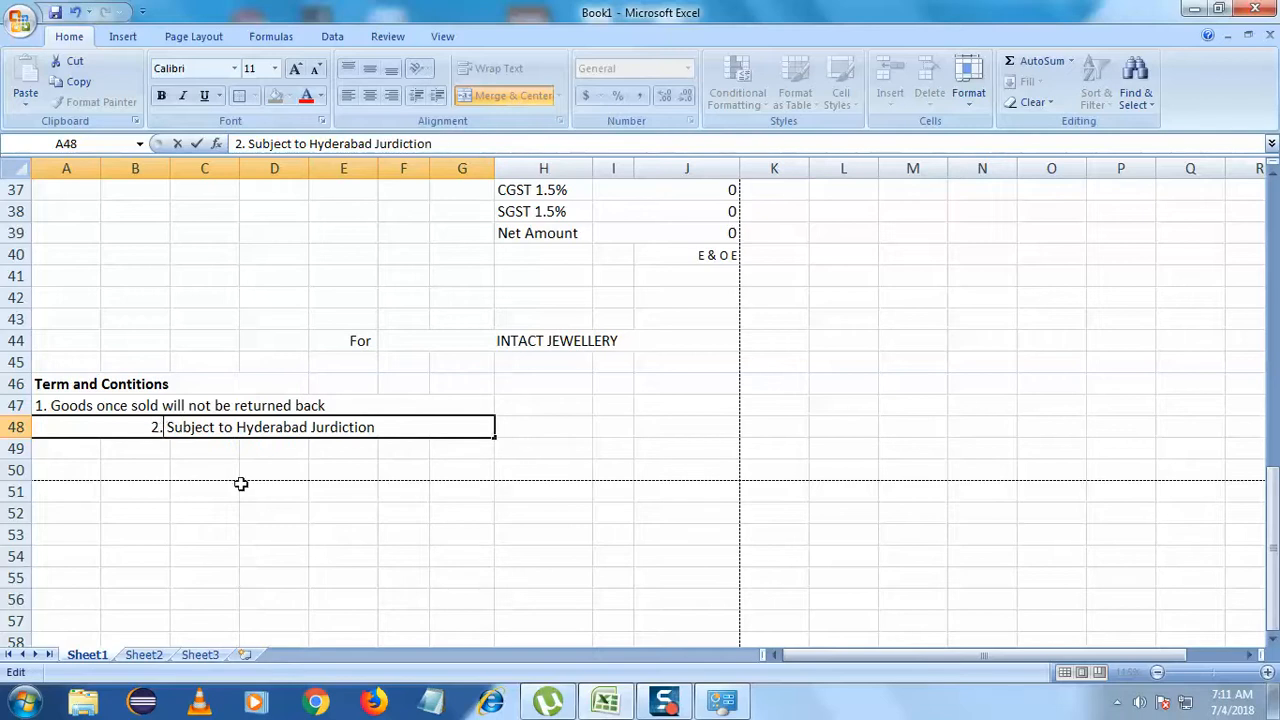
key(BackSpace)
key(BackSpace)
key(BackSpace)
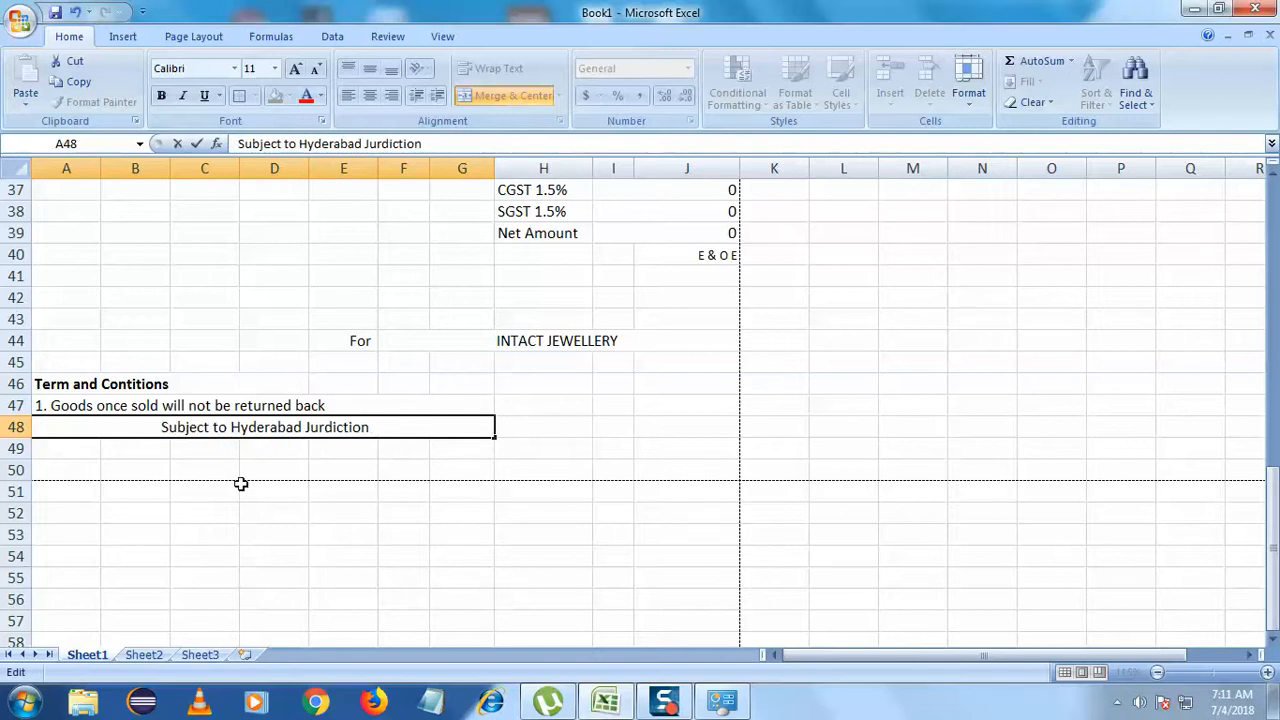
click(337, 497)
click(242, 427)
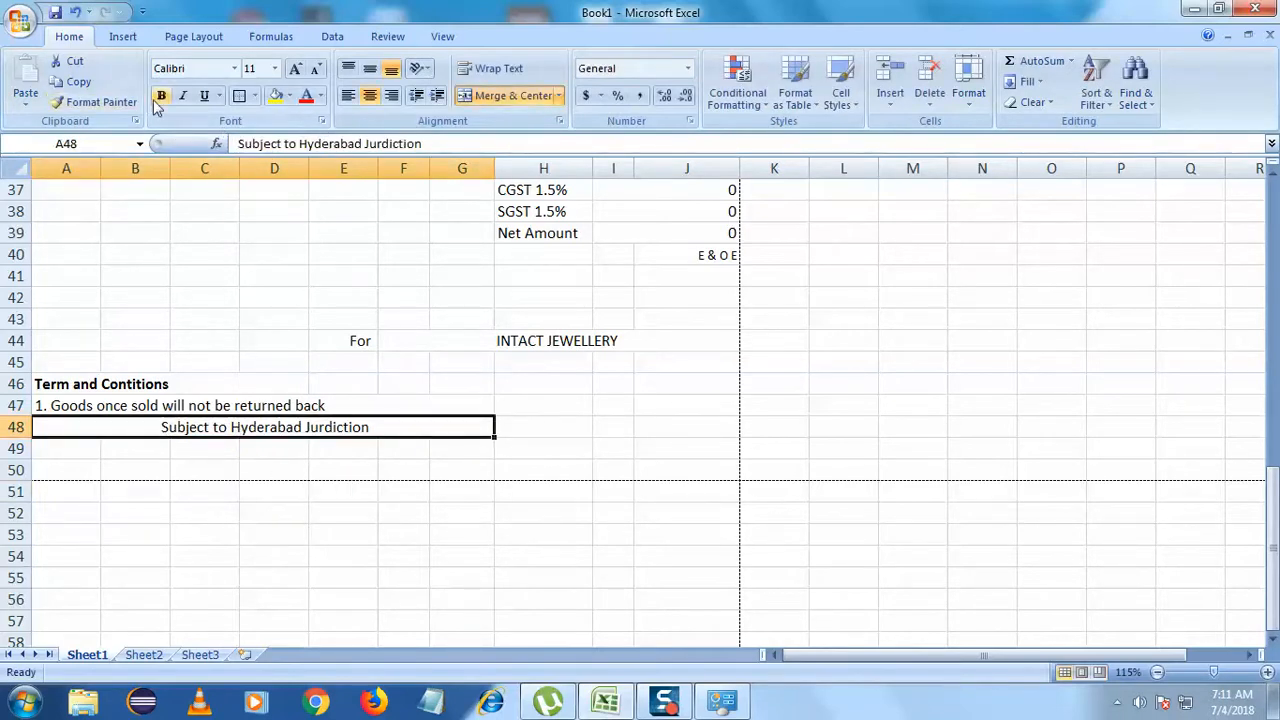
click(508, 95)
click(271, 490)
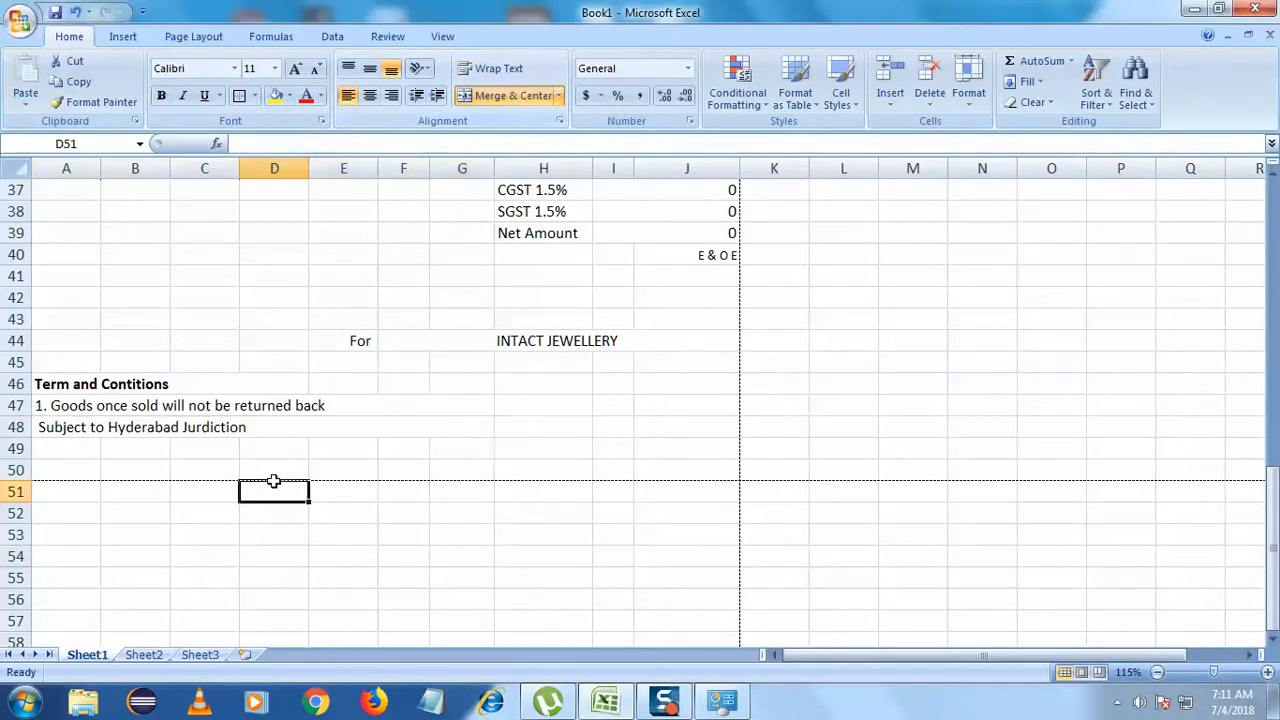
- Enter 'Bank Details' in cell A37
scroll(266, 514, up, 1)
scroll(266, 514, up, 1)
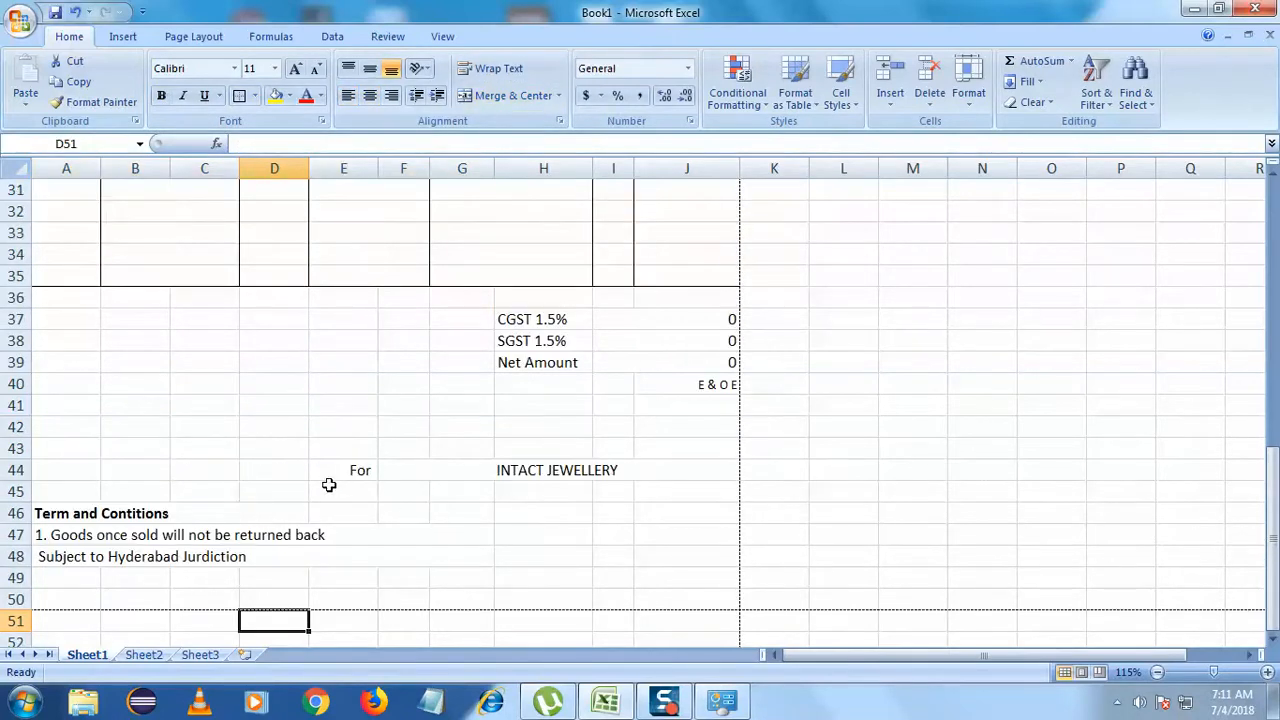
scroll(290, 490, up, 1)
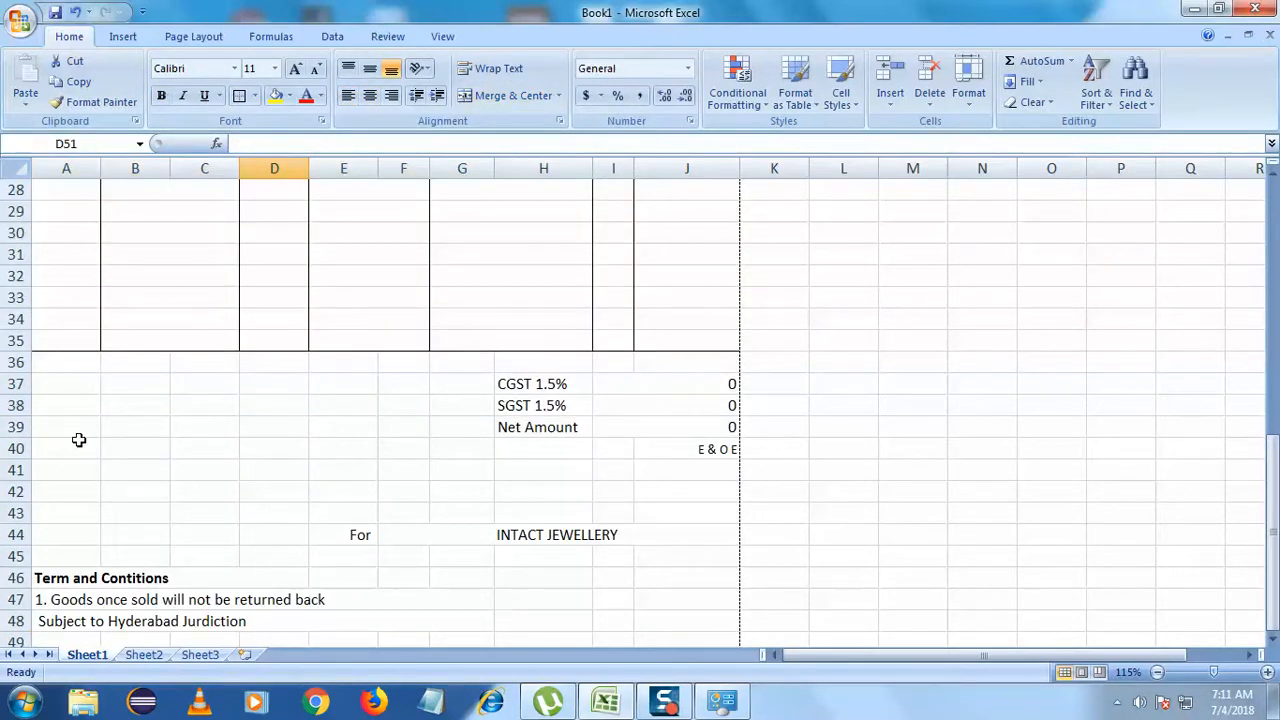
click(44, 385)
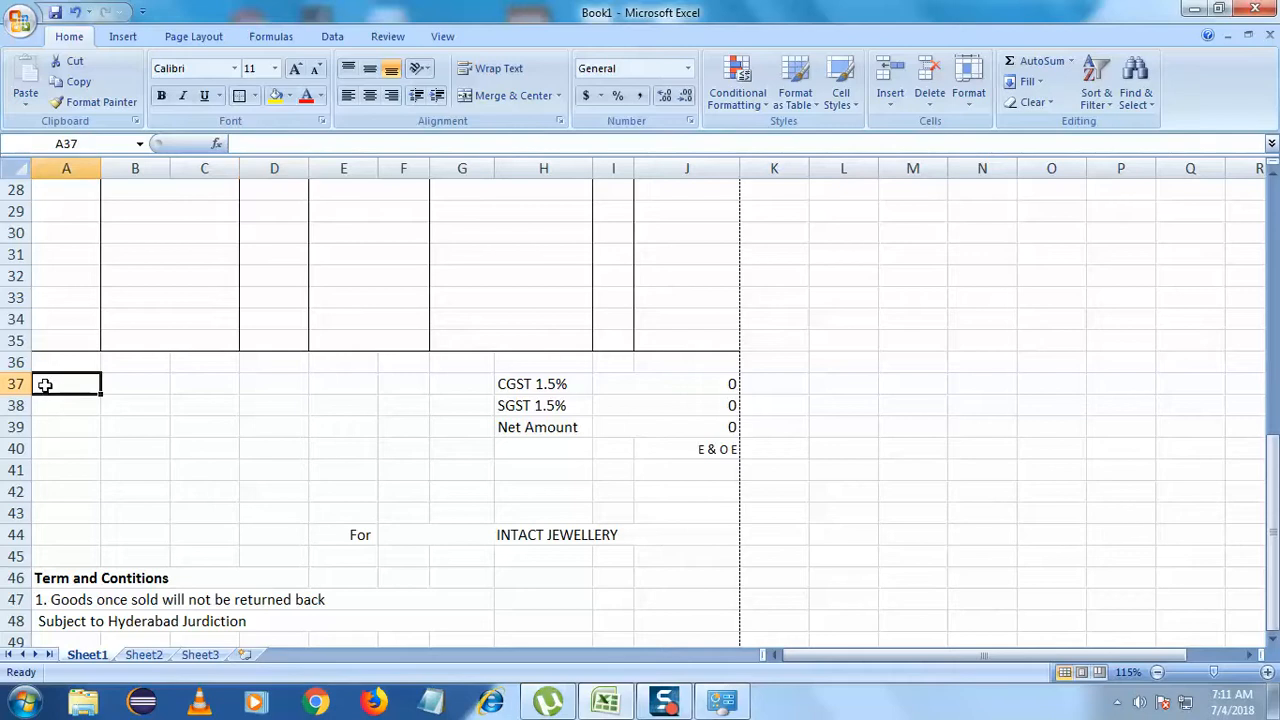
drag(61, 392, 140, 391)
text(Ban)
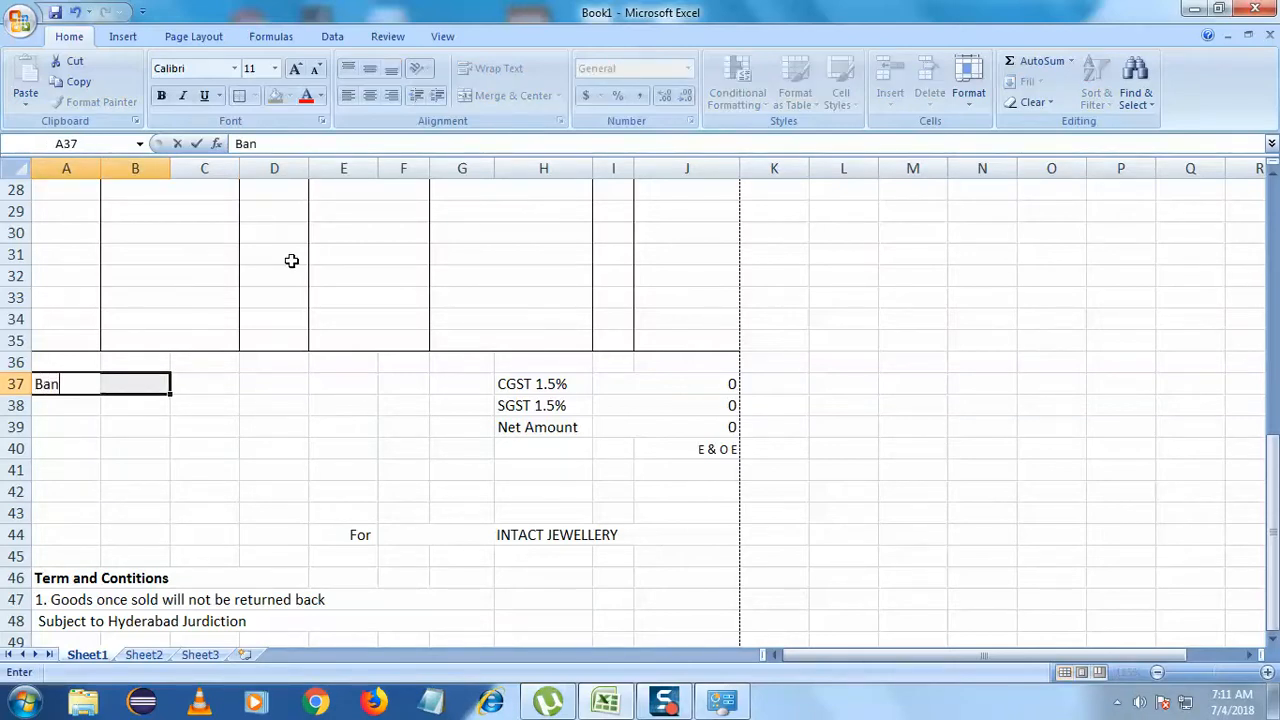
text(k Details)
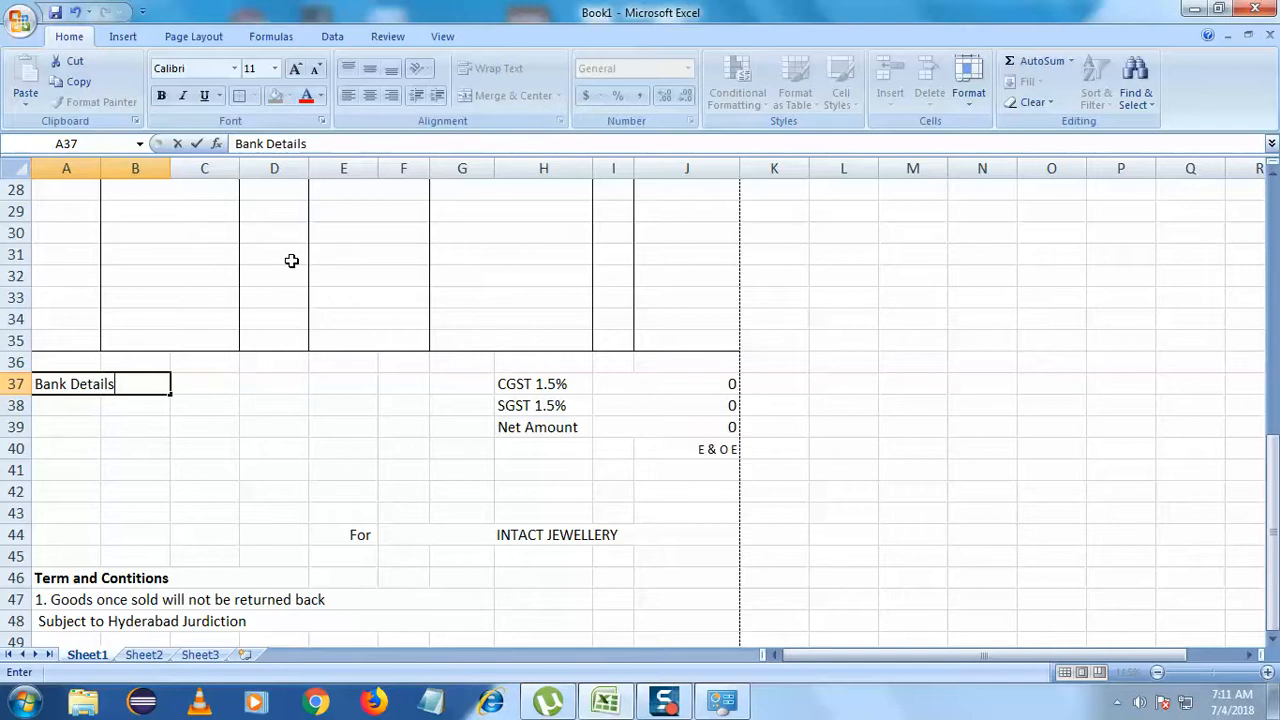
click(211, 463)
- Merge A37:B37 and left-align the Bank Details heading
click(97, 384)
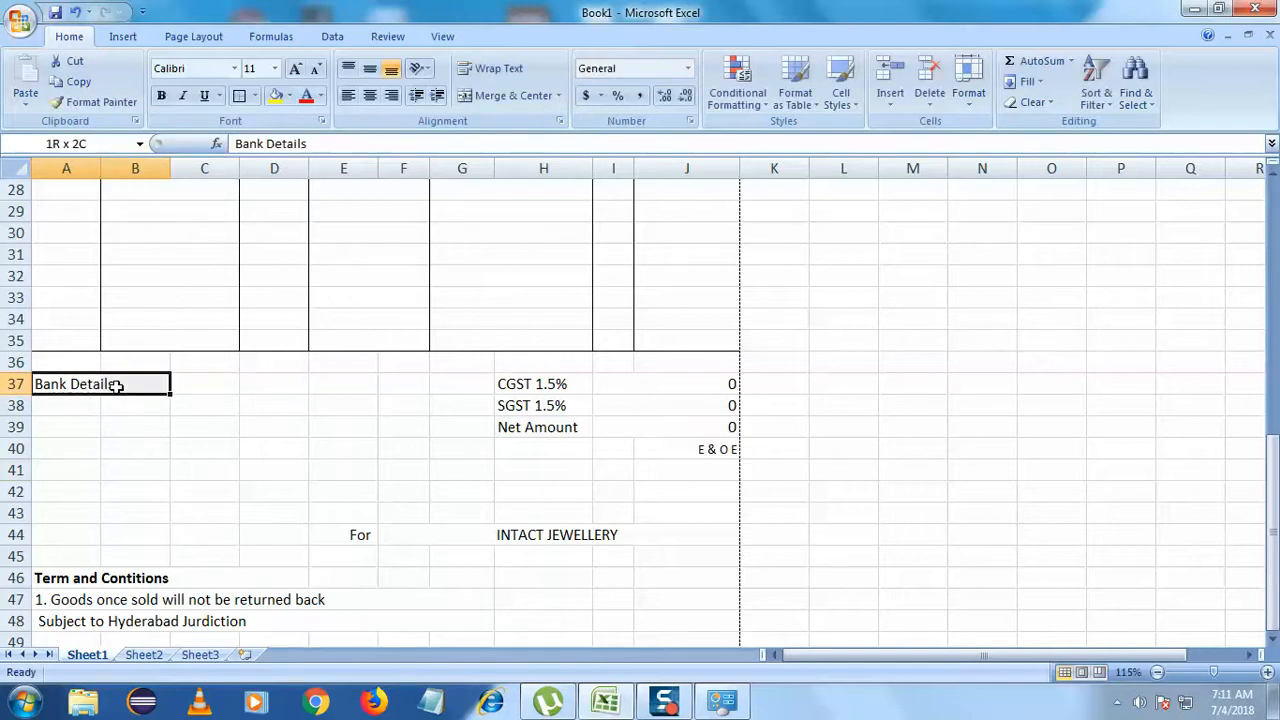
click(506, 96)
click(248, 410)
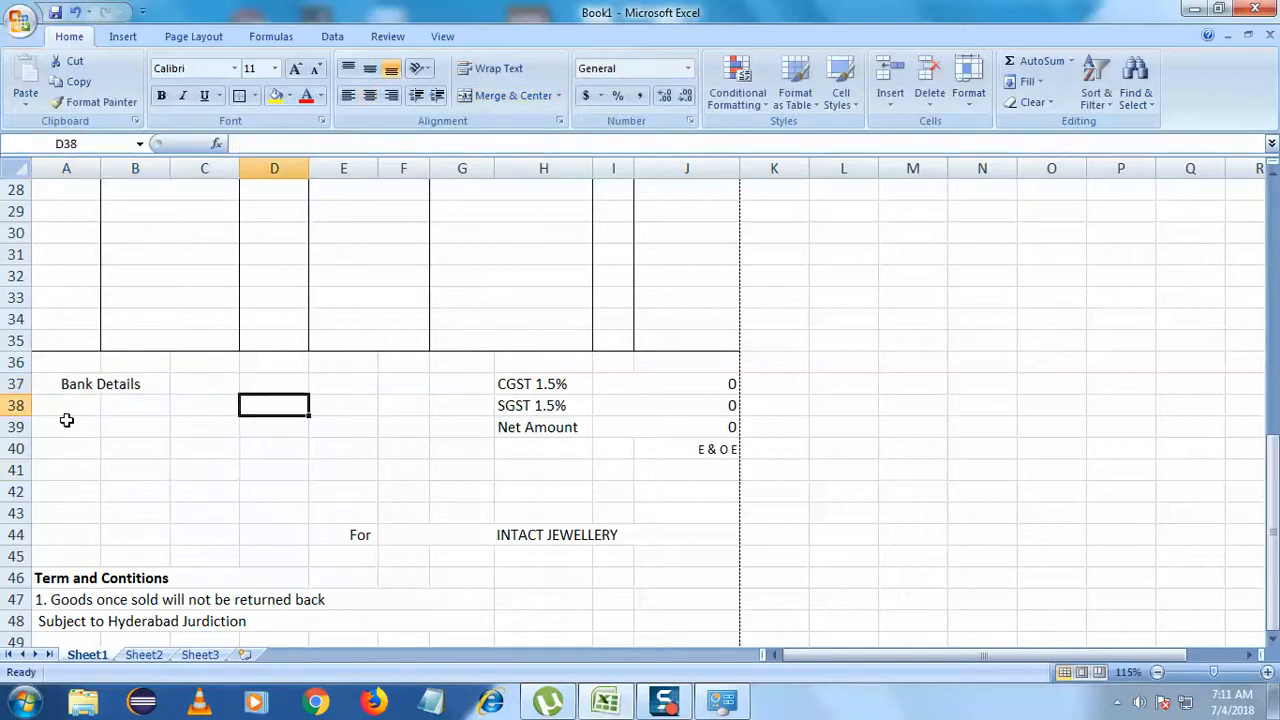
click(82, 384)
click(347, 95)
click(272, 384)
click(87, 405)
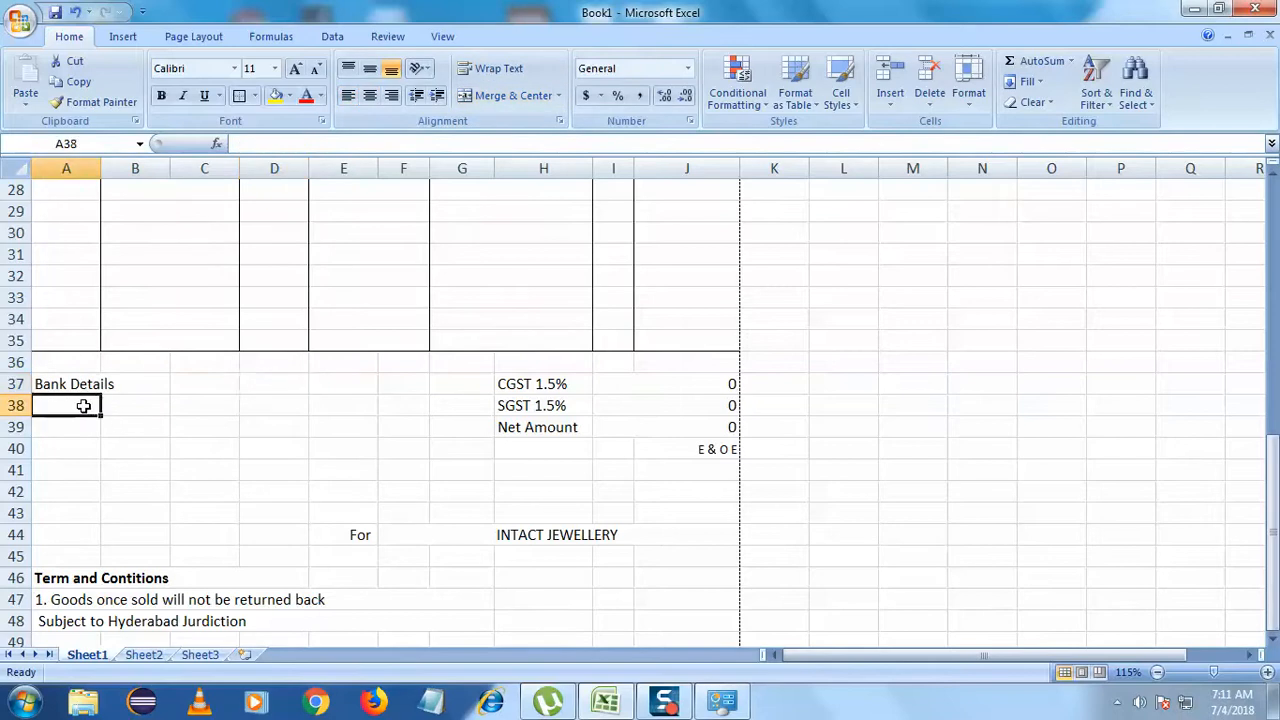
scroll(183, 543, up, 2)
scroll(183, 543, down, 4)
scroll(204, 537, up, 1)
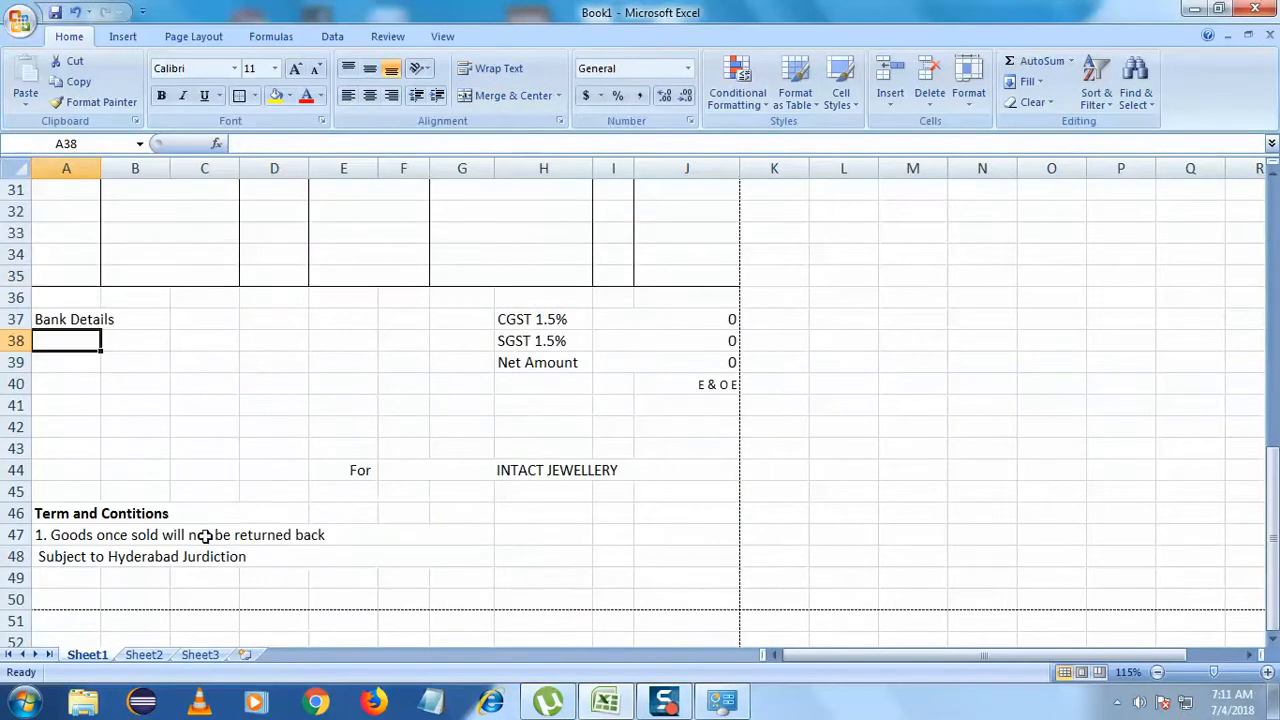
drag(526, 320, 536, 355)
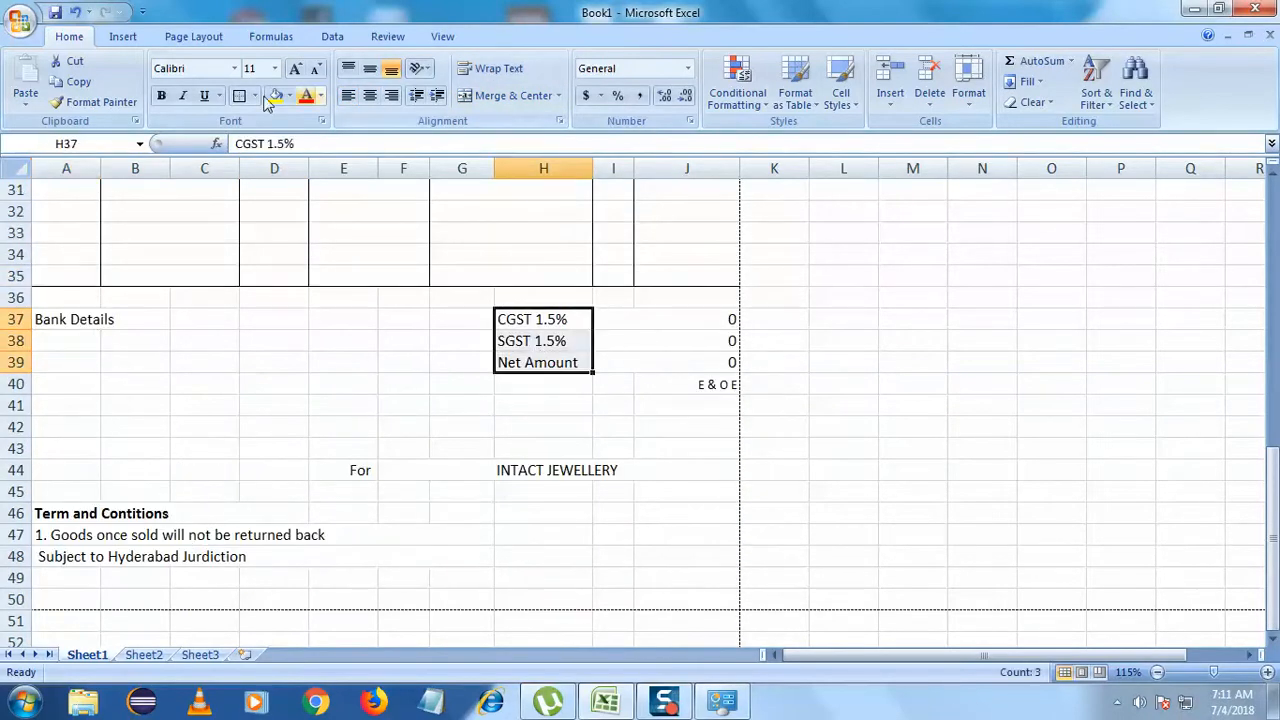
- Bold the CGST, SGST and Net Amount labels and the INTACT JEWELLERY name
click(161, 95)
click(589, 483)
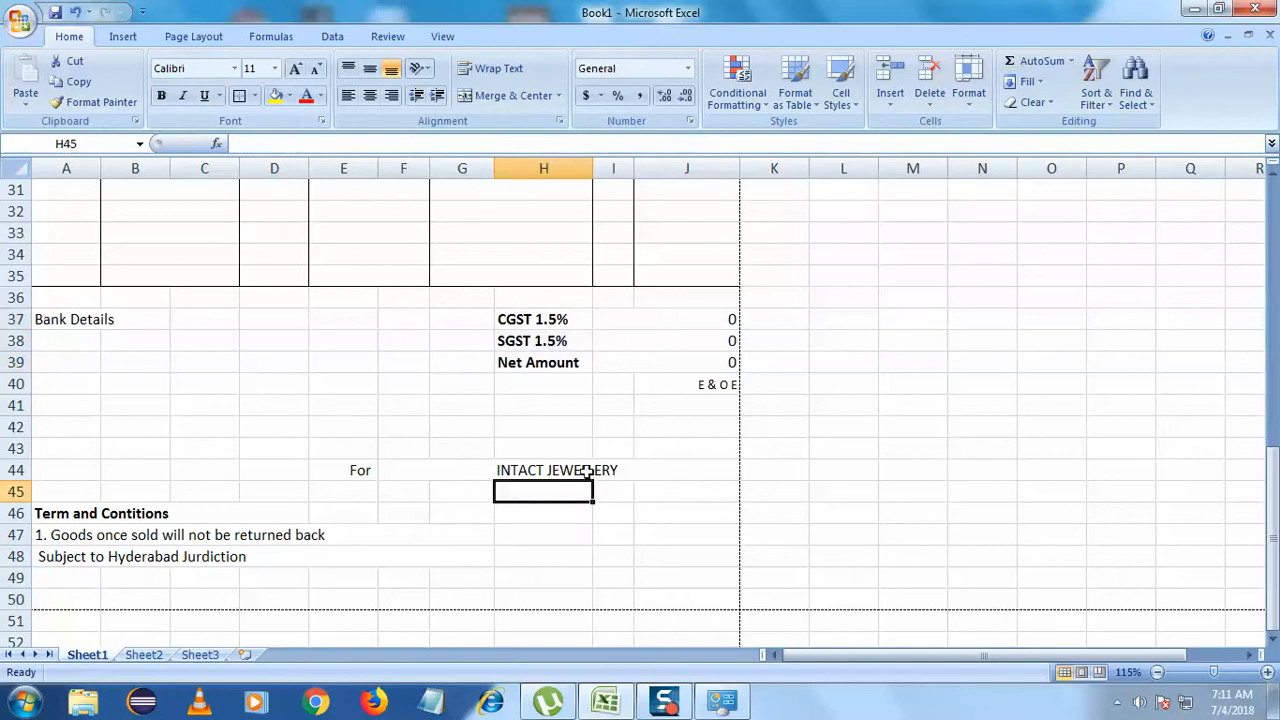
click(587, 471)
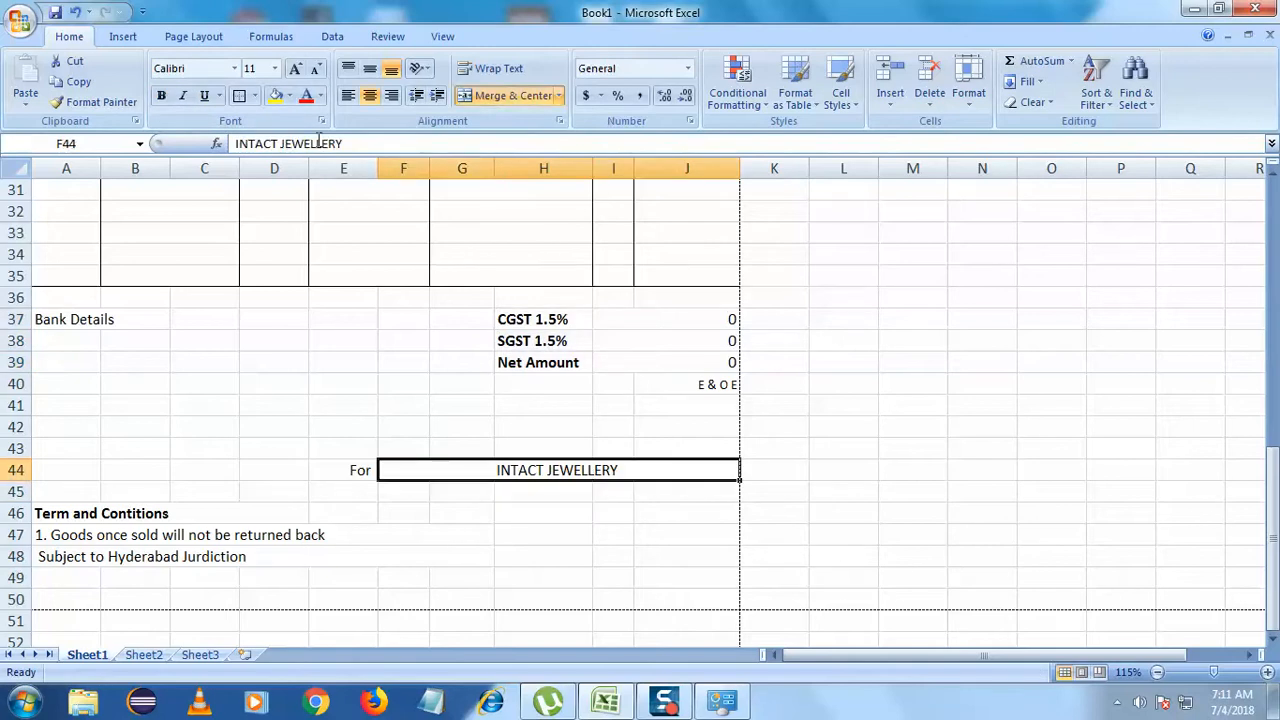
click(161, 95)
click(348, 612)
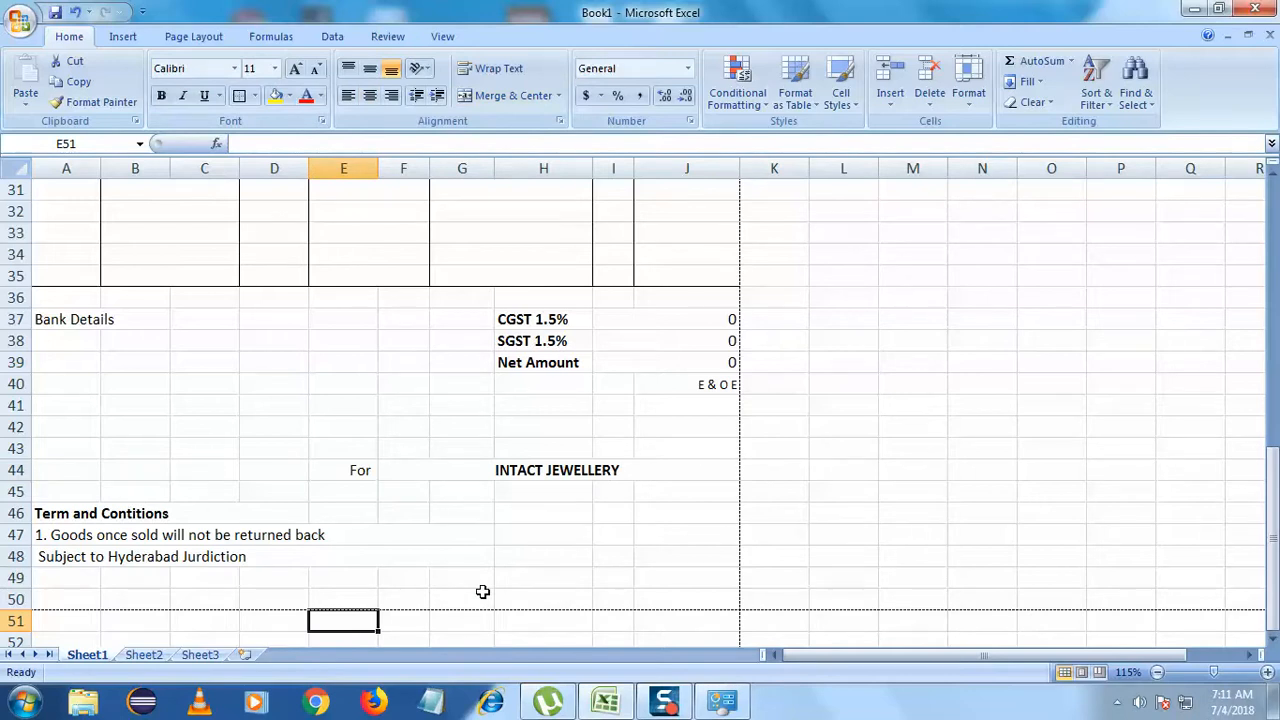
- Add 'For' before INTACT JEWELLERY in the merged F44 cell
click(352, 471)
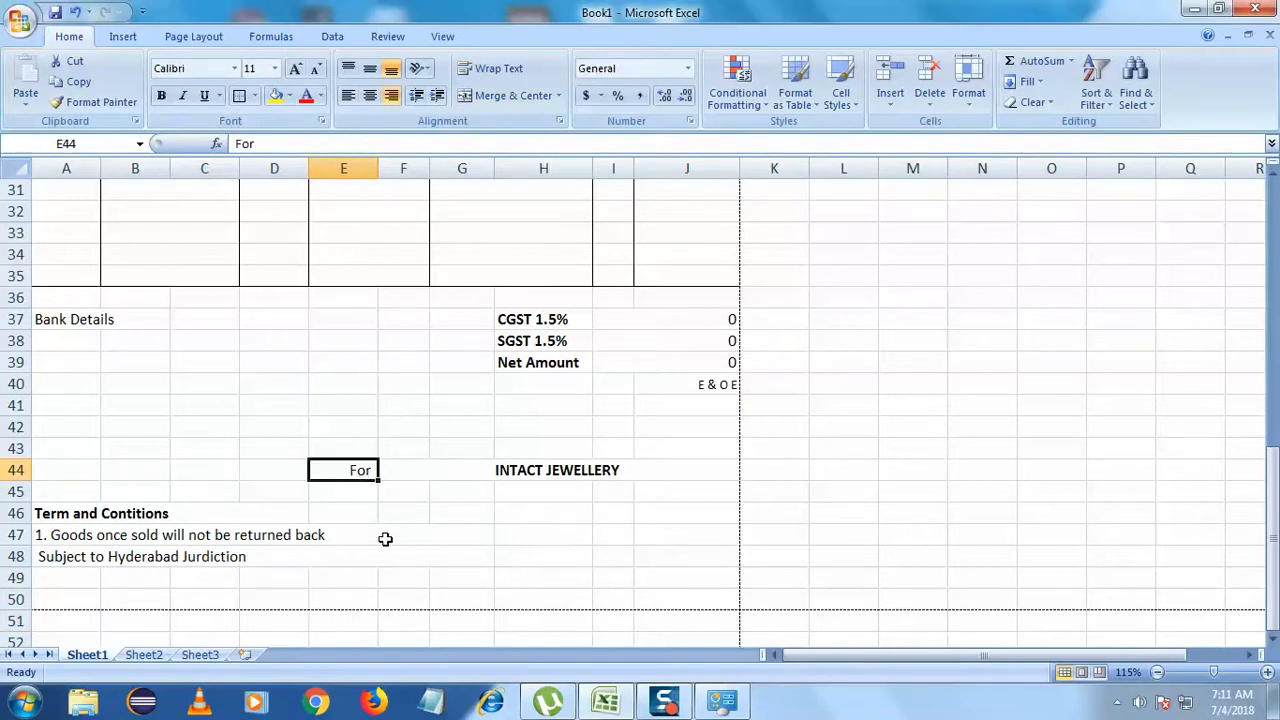
click(424, 478)
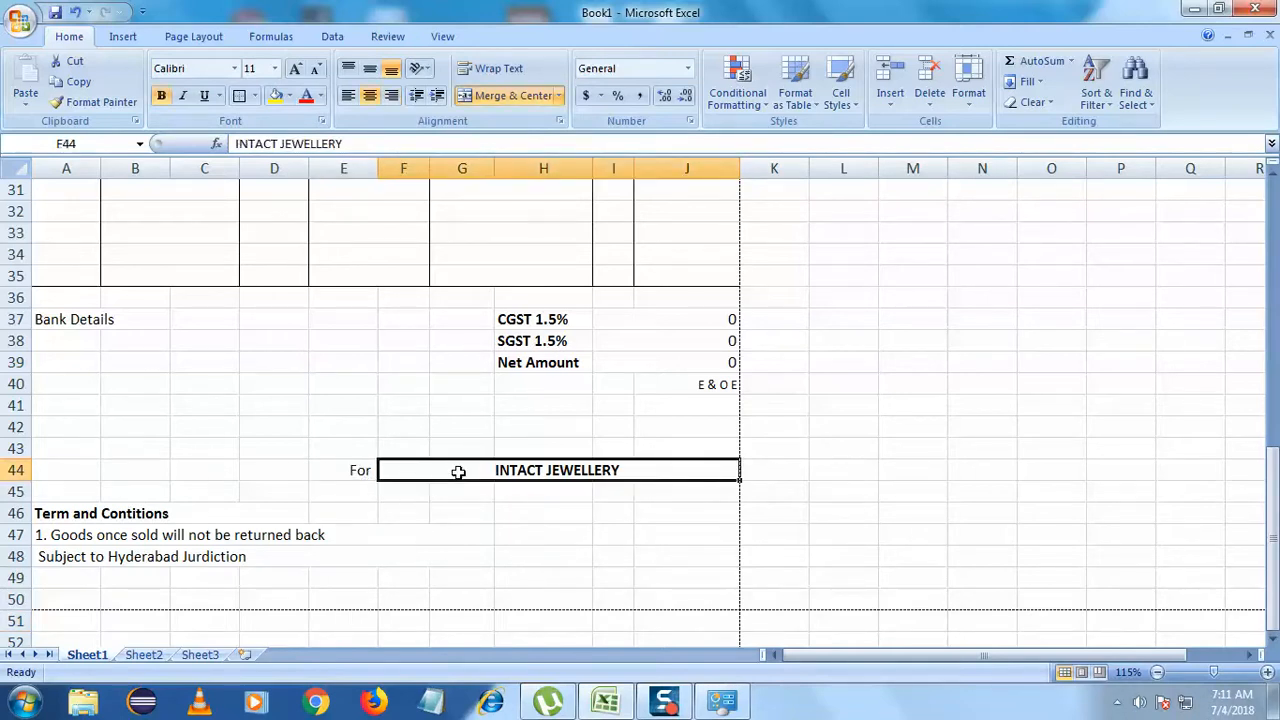
double_click(458, 472)
text(For)
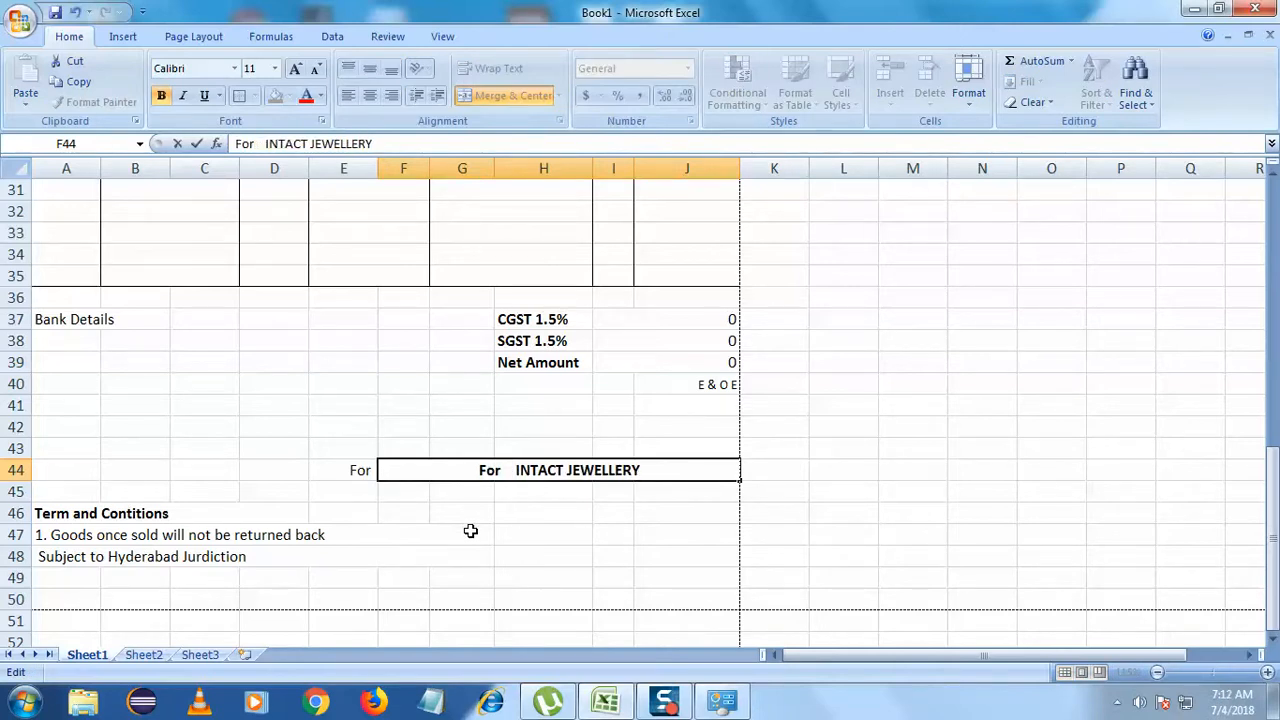
click(344, 471)
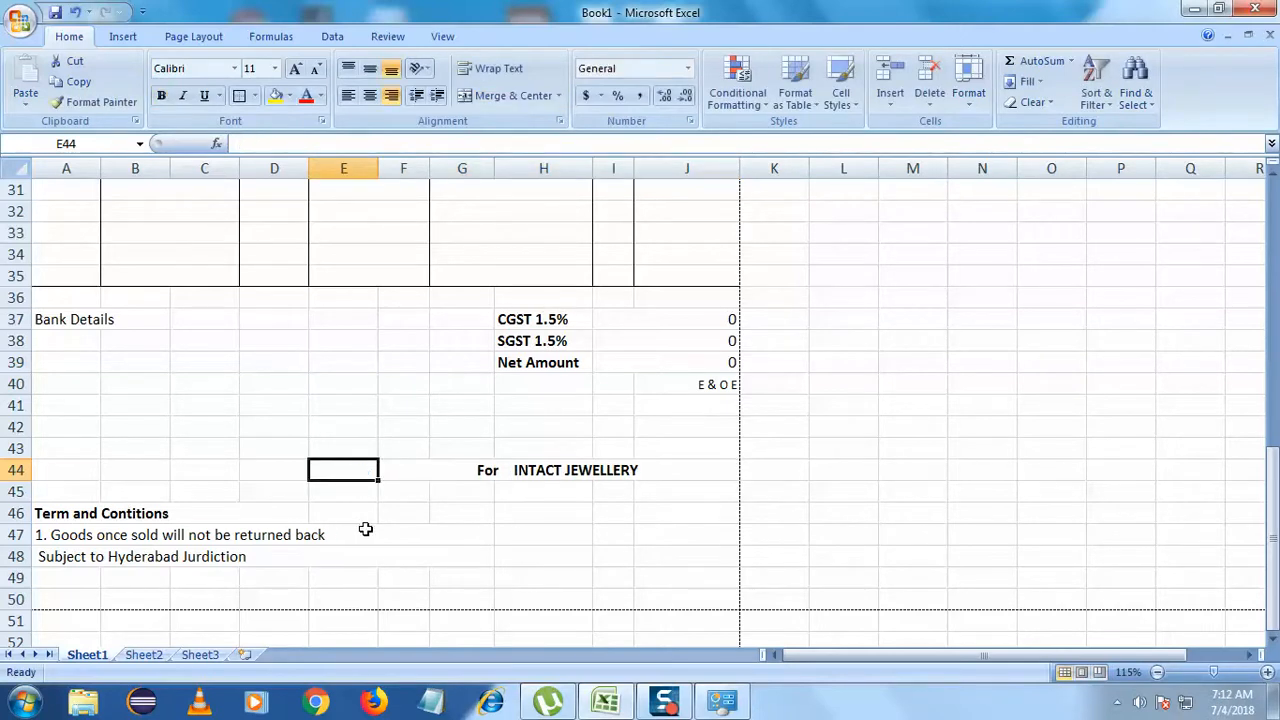
click(365, 529)
click(42, 343)
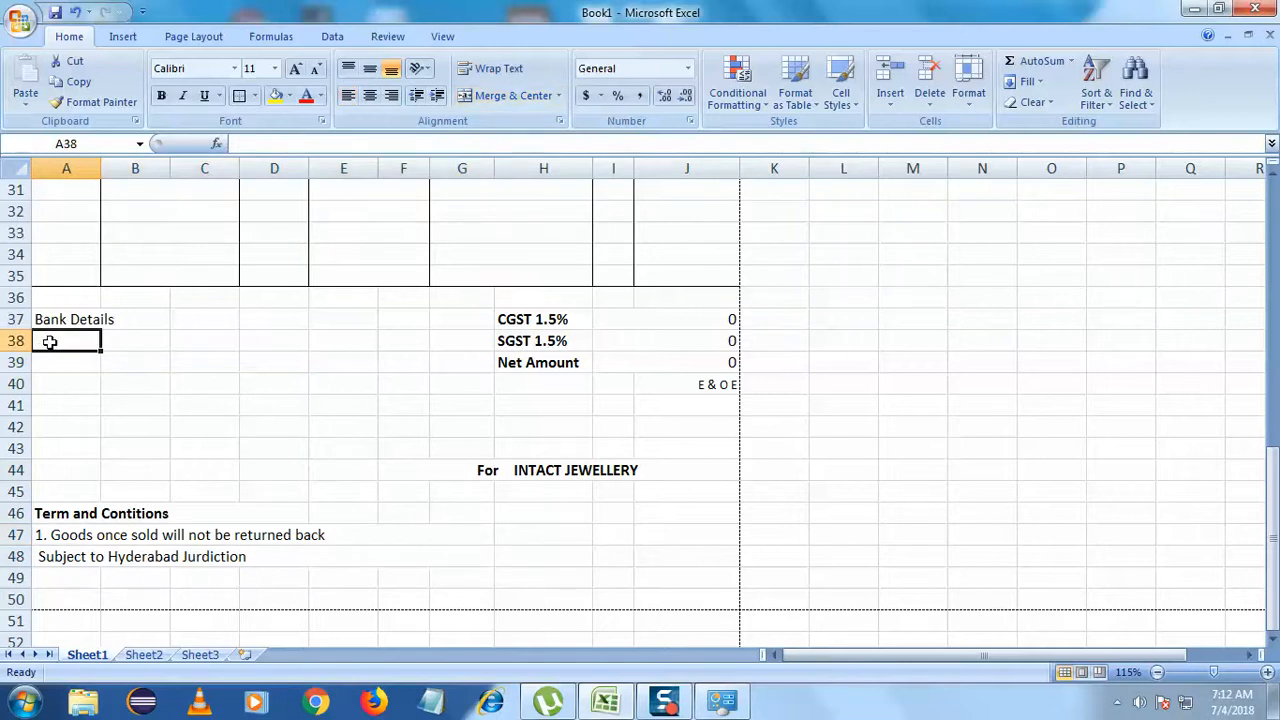
- Apply Merge Across to A38:B40, then start typing the bank name label in A38
drag(49, 342, 129, 383)
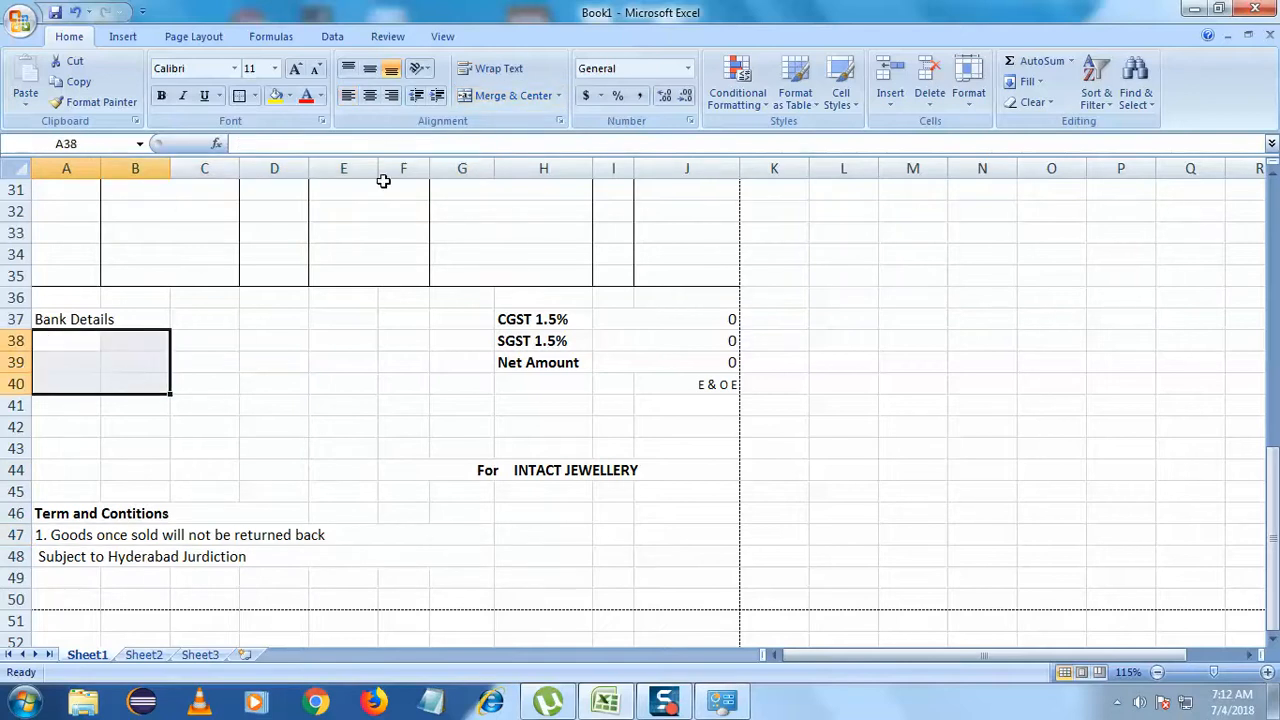
click(558, 95)
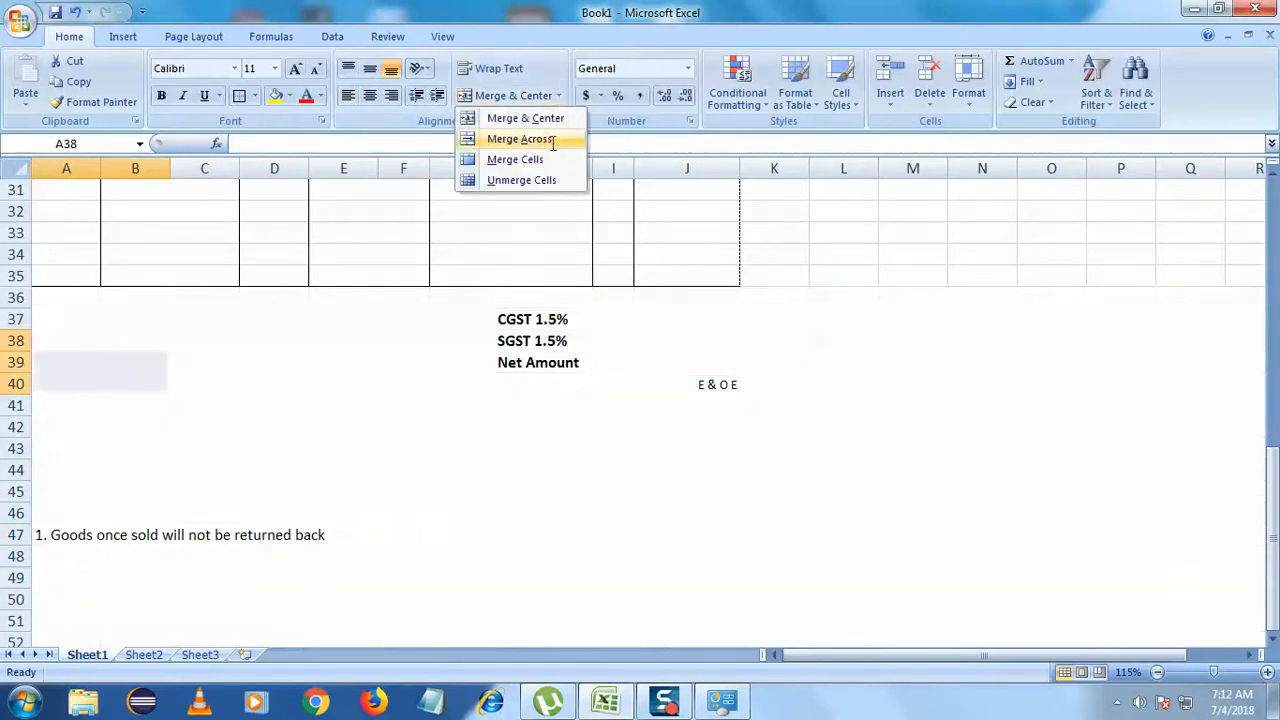
click(520, 139)
click(194, 425)
click(99, 344)
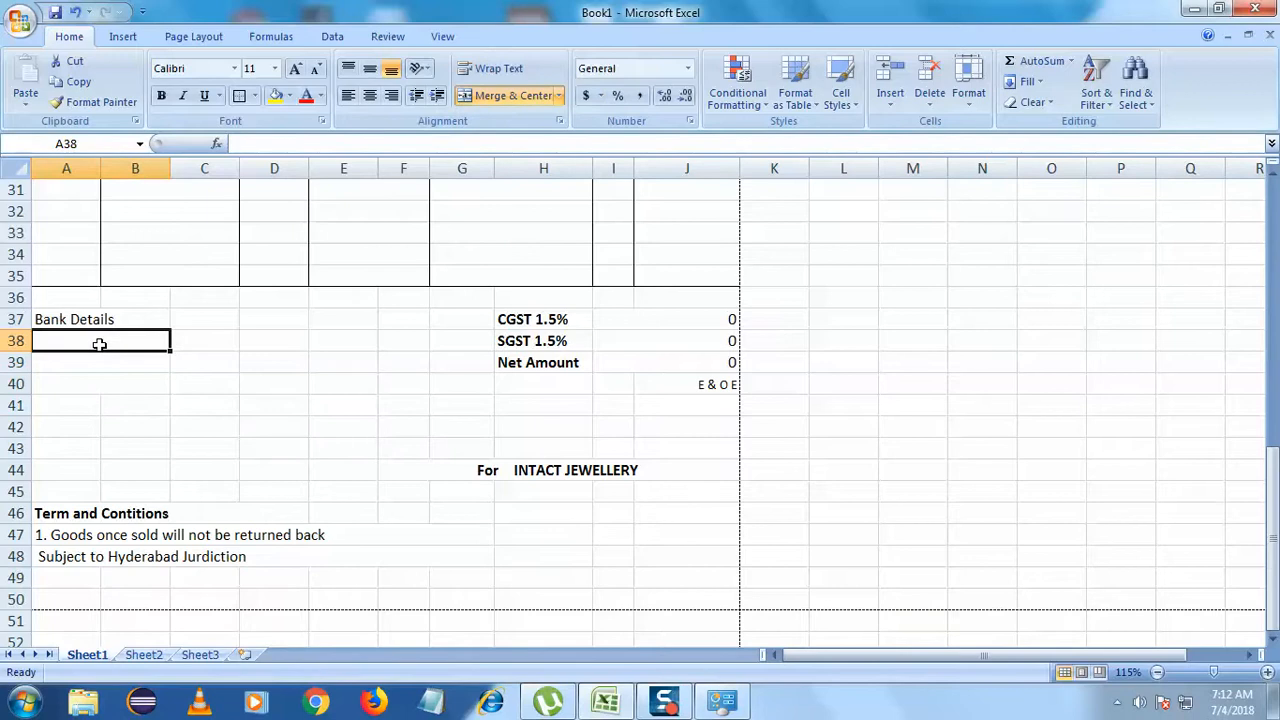
double_click(100, 345)
text(Ban)
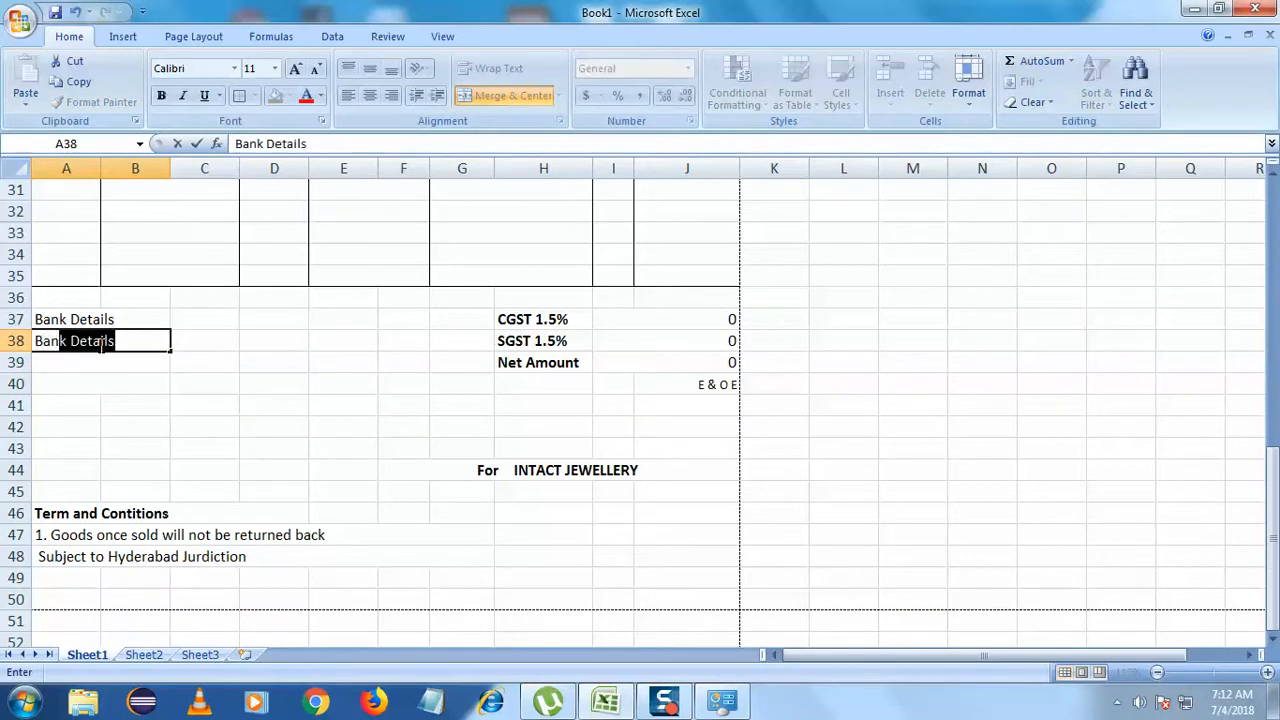
text(k Bane)
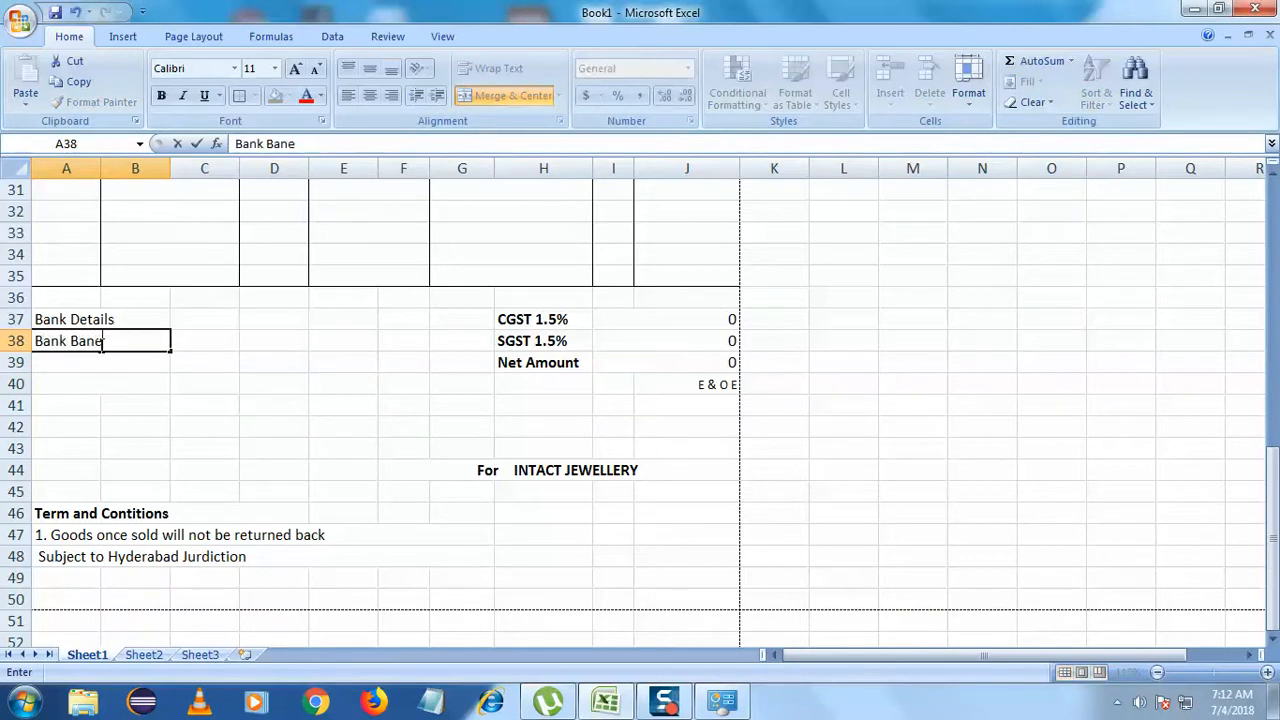
text(Nam)
- Enter the IFSC CODE and Branch labels in rows 39 and 40 below Bank Name
key(Return)
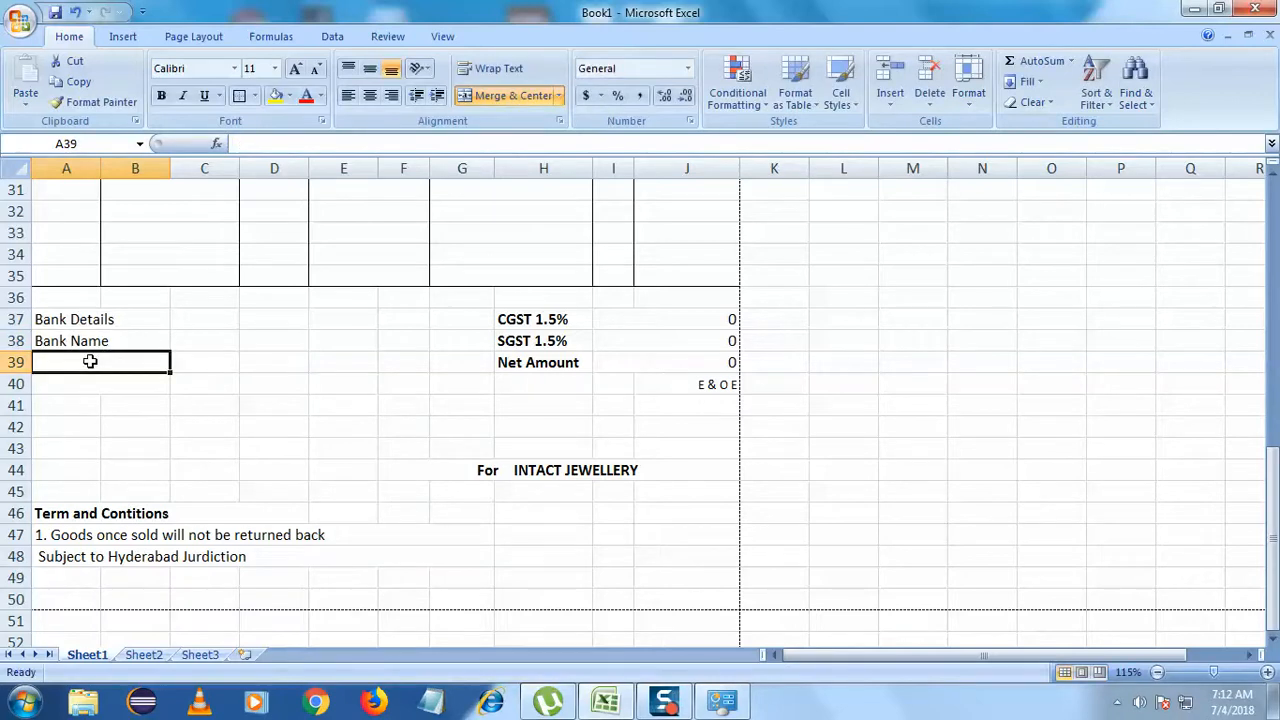
double_click(91, 362)
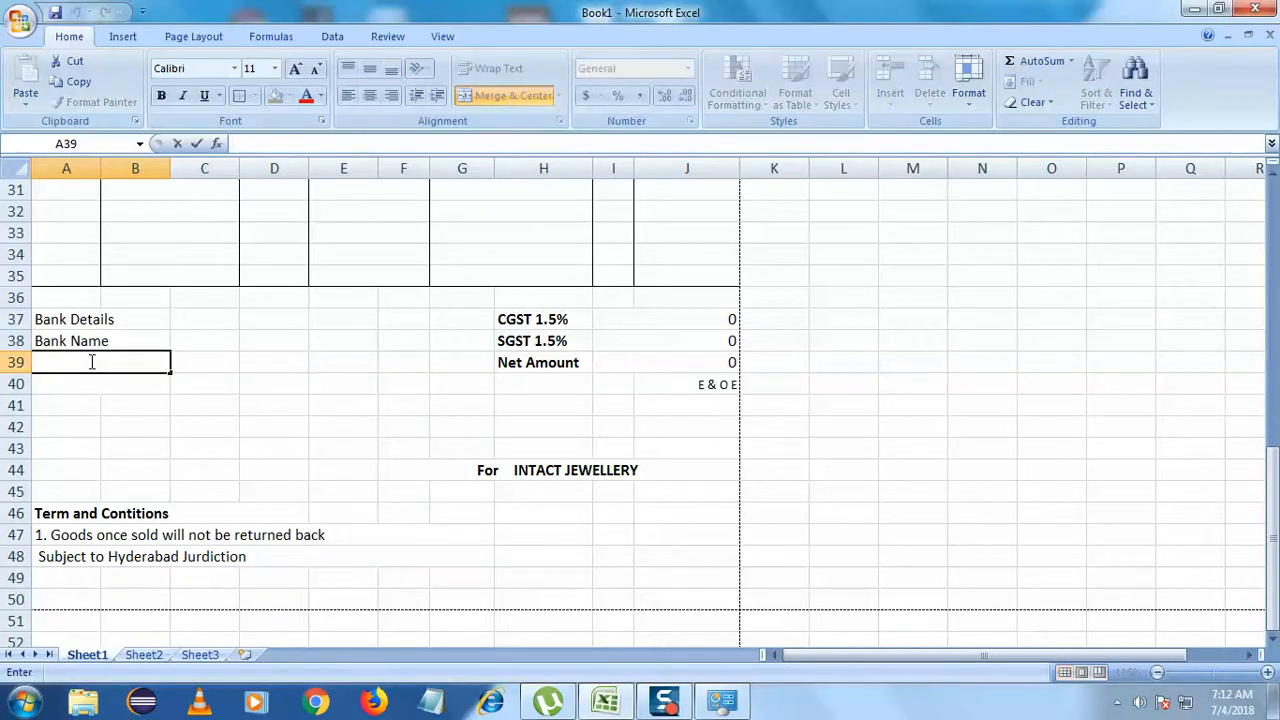
text(IFSC CODE)
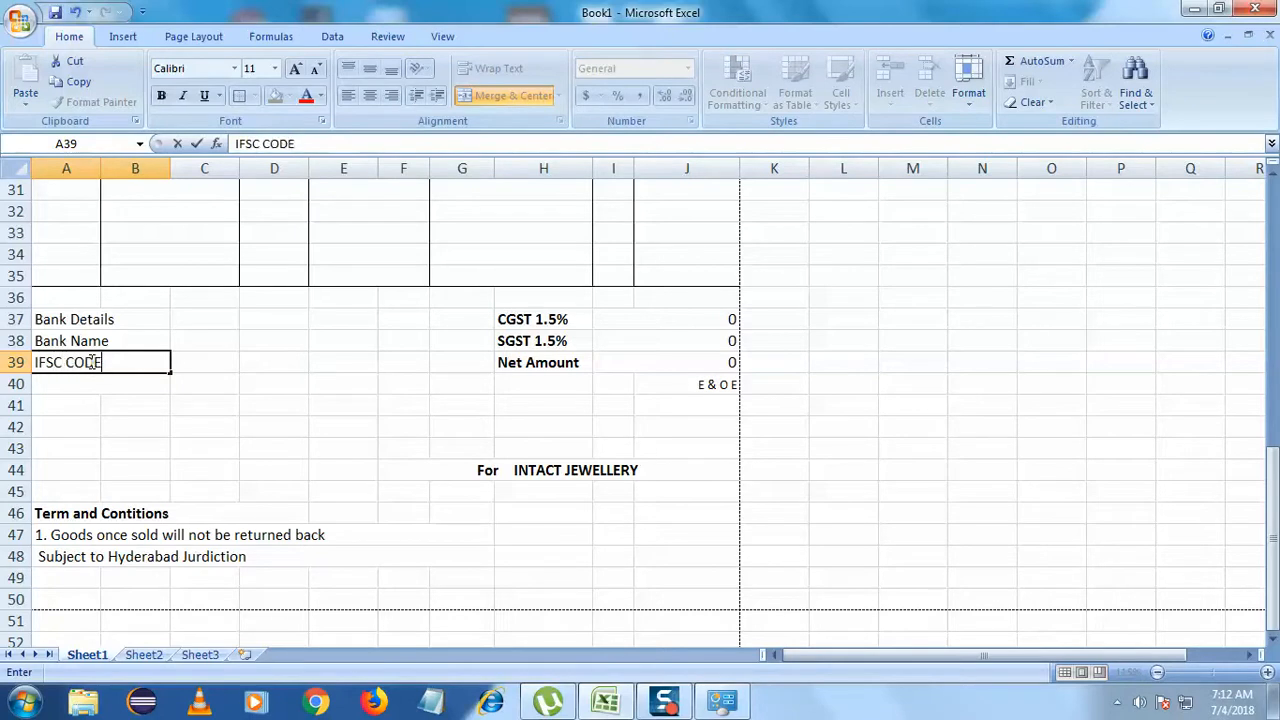
click(88, 381)
double_click(88, 383)
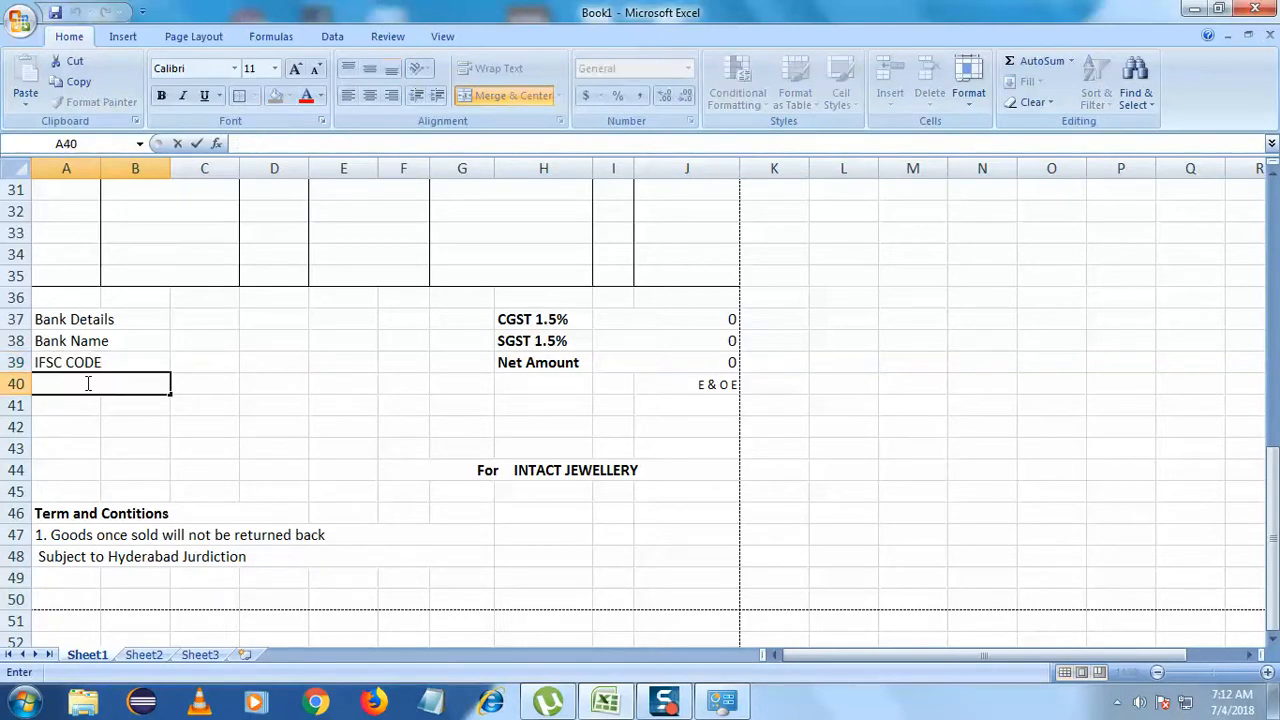
text(Ba)
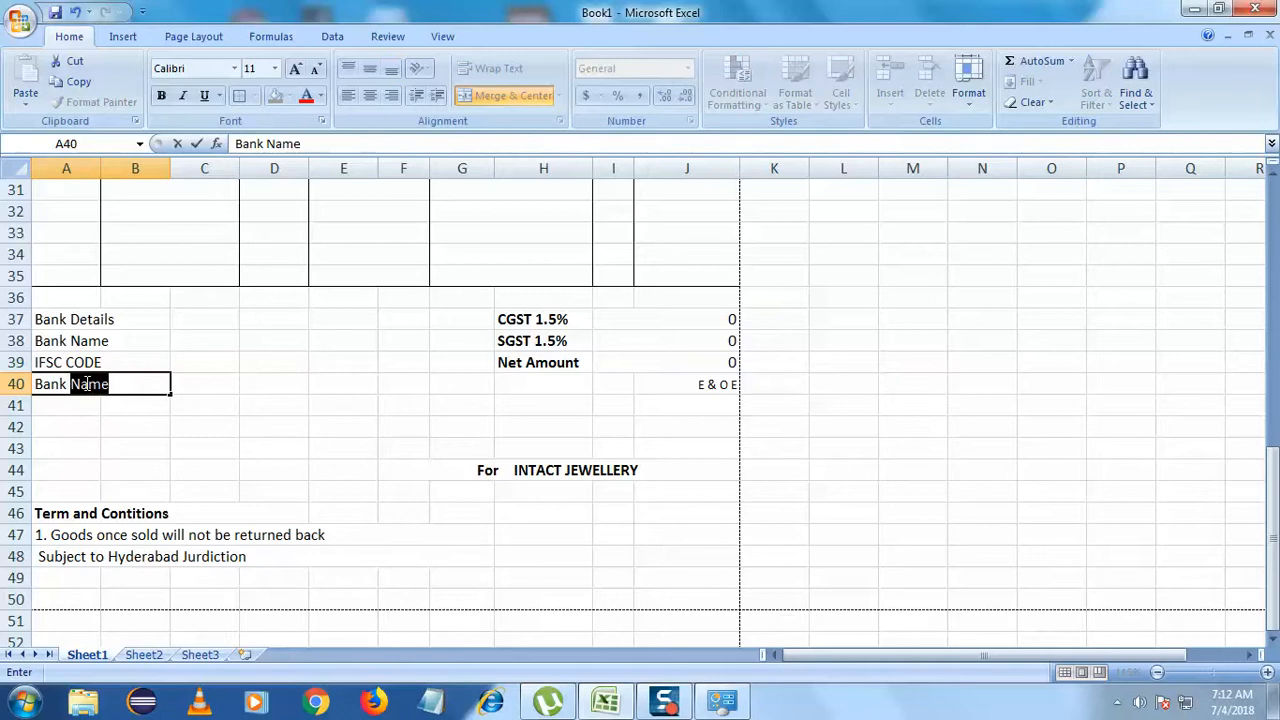
text(nk)
key(BackSpace)
key(BackSpace)
key(BackSpace)
text(Branch)
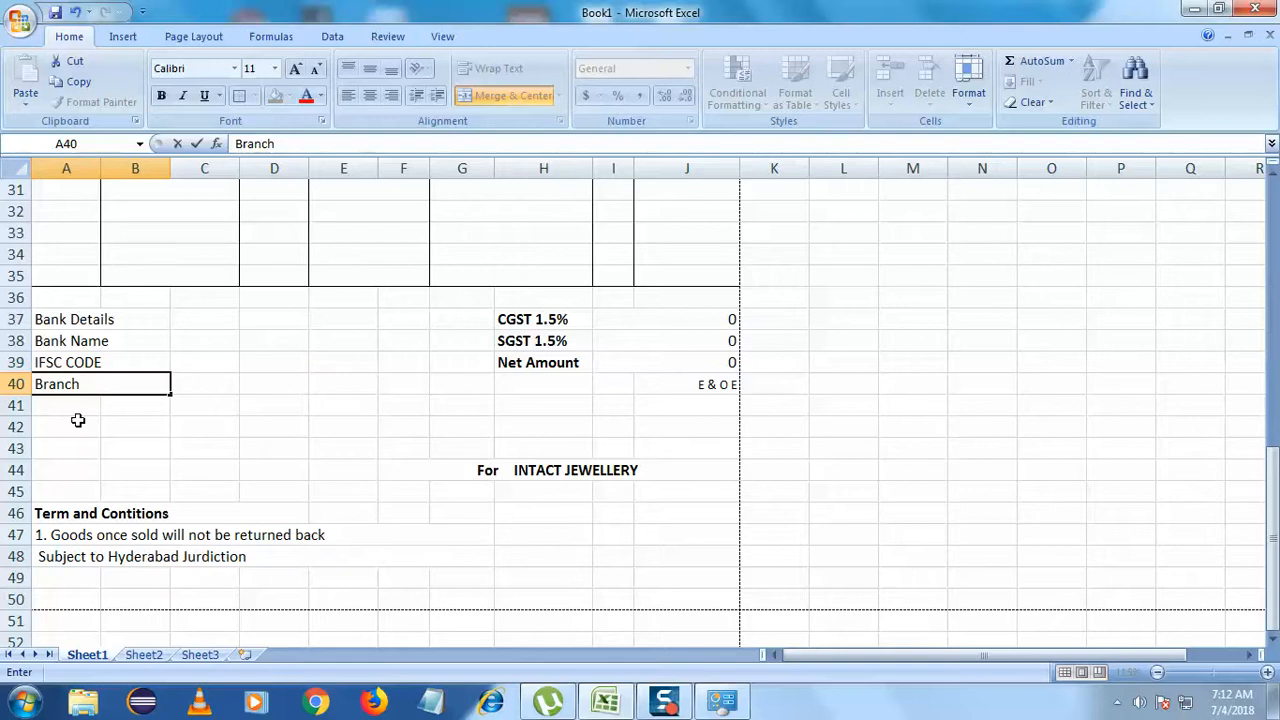
click(86, 447)
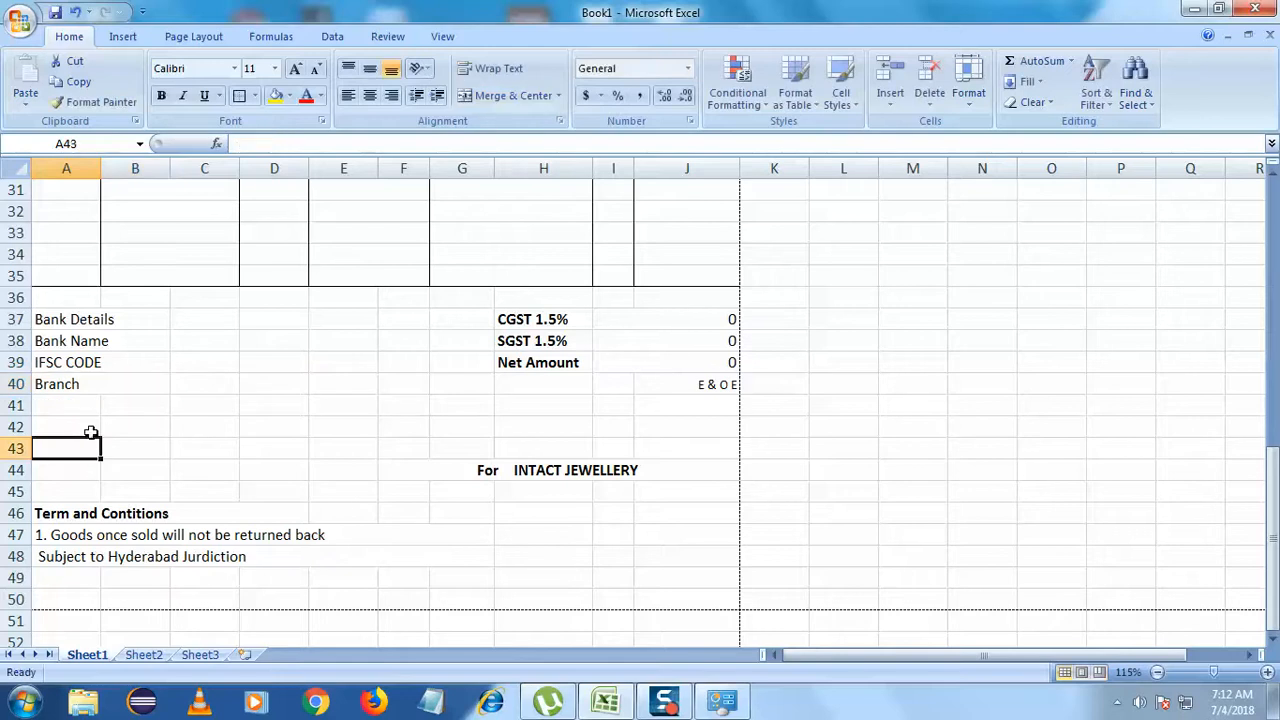
- Merge A41:B41 with Merge Across and enter the Type label there
click(99, 410)
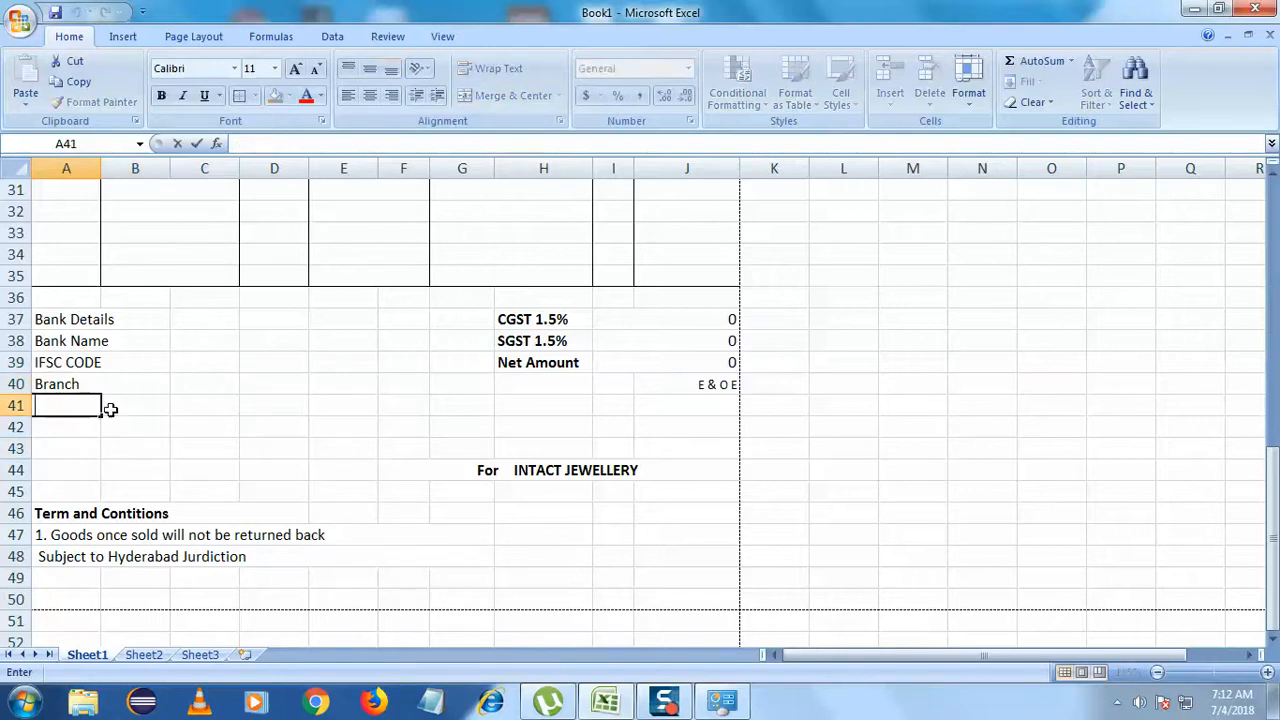
click(130, 406)
drag(76, 408, 143, 403)
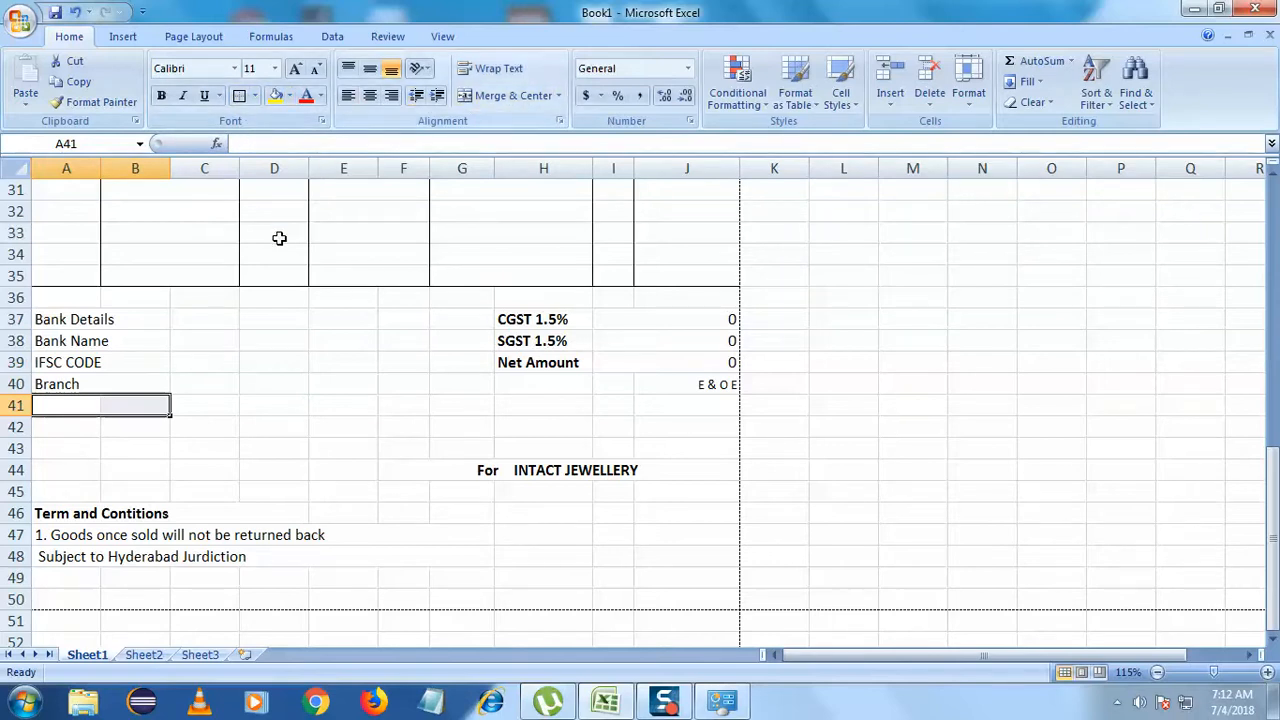
click(559, 95)
click(540, 138)
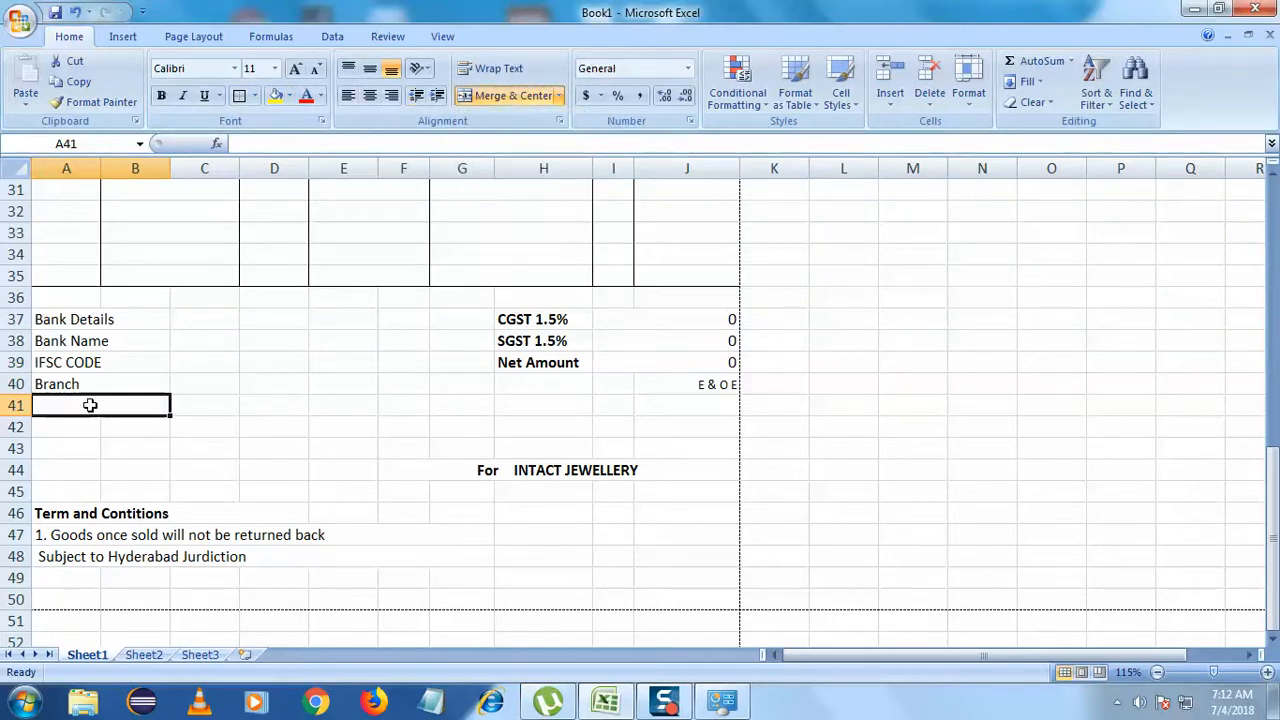
text(ype)
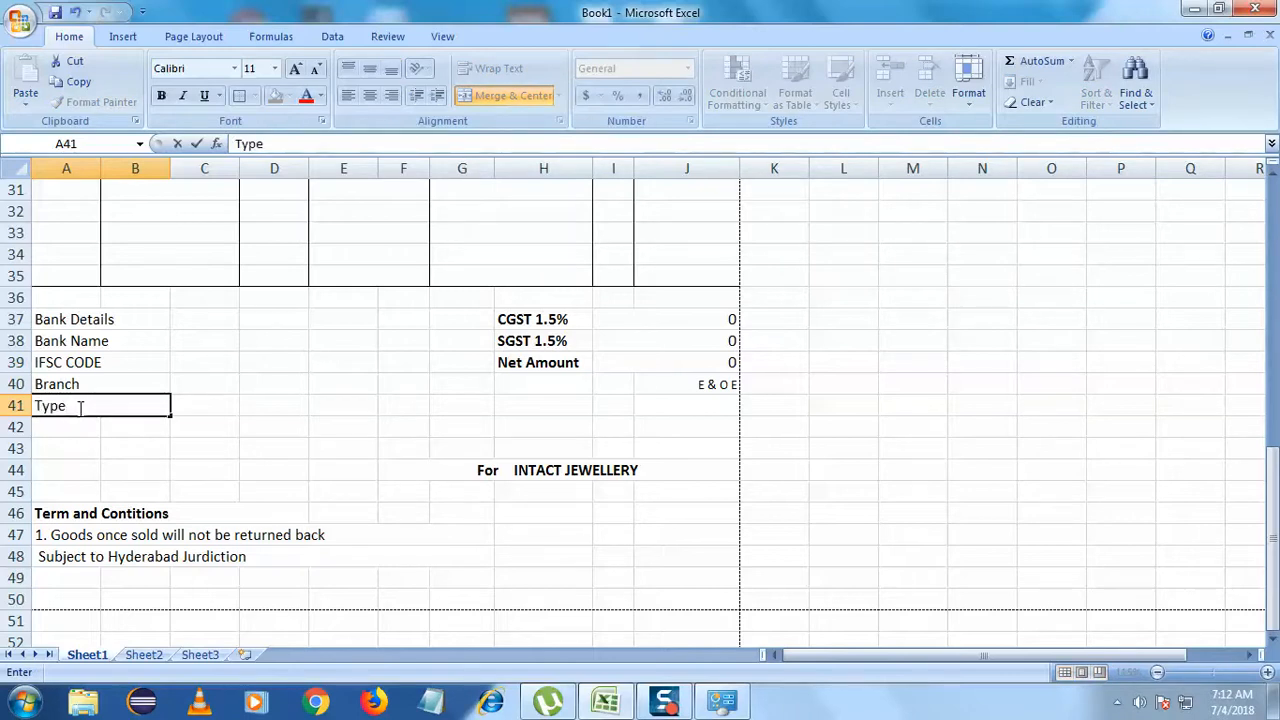
click(128, 420)
- Right-align the bank labels in A38:B41 and add colons to Bank Name and IFSC CODE
drag(115, 341, 118, 402)
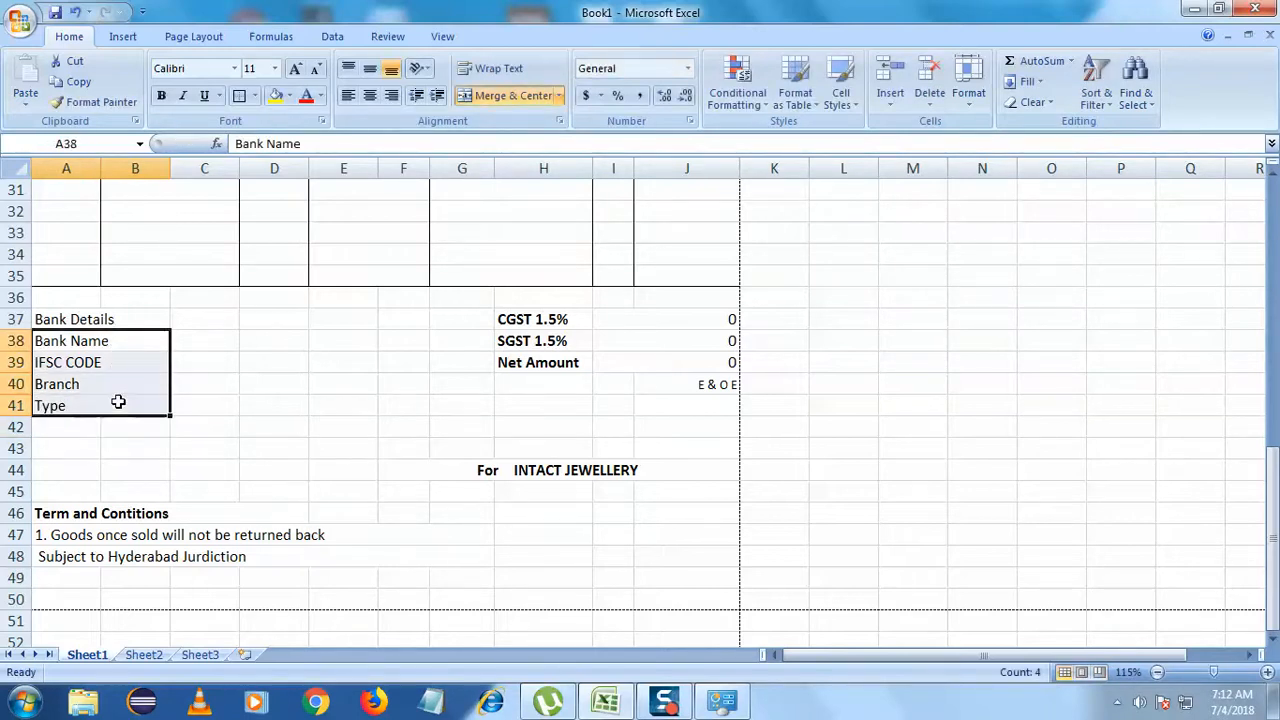
click(388, 96)
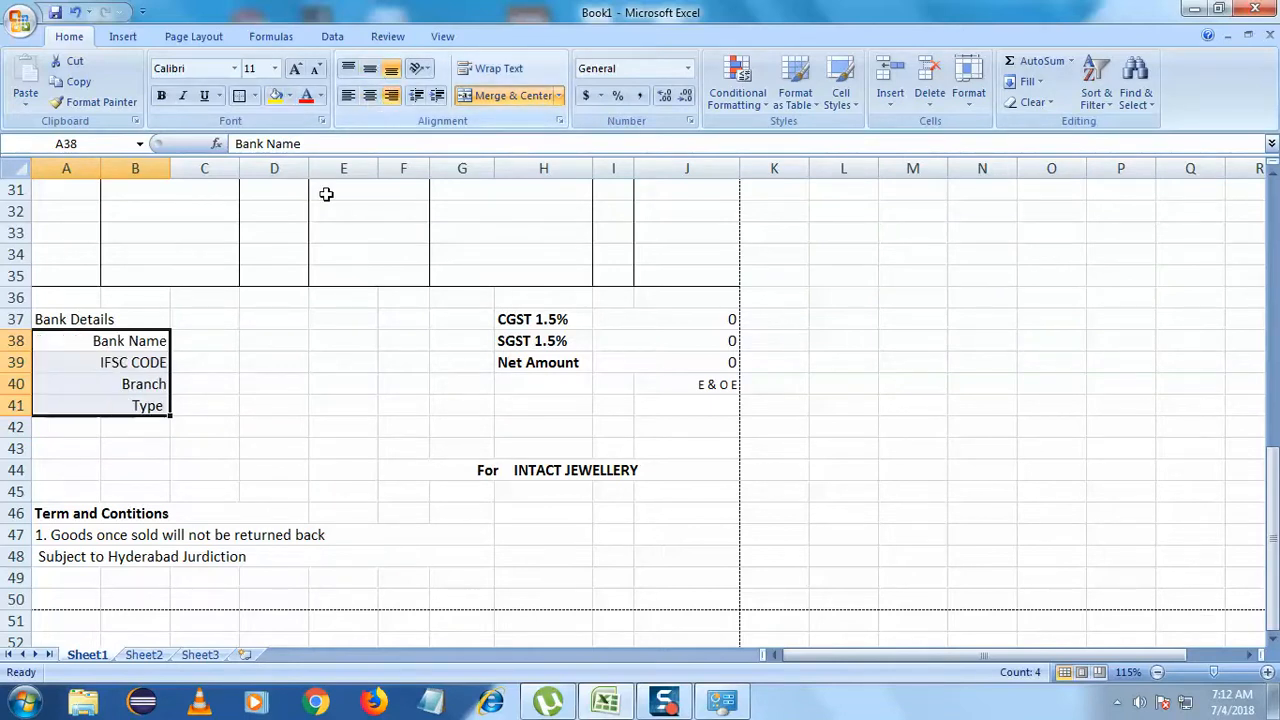
click(164, 347)
double_click(168, 342)
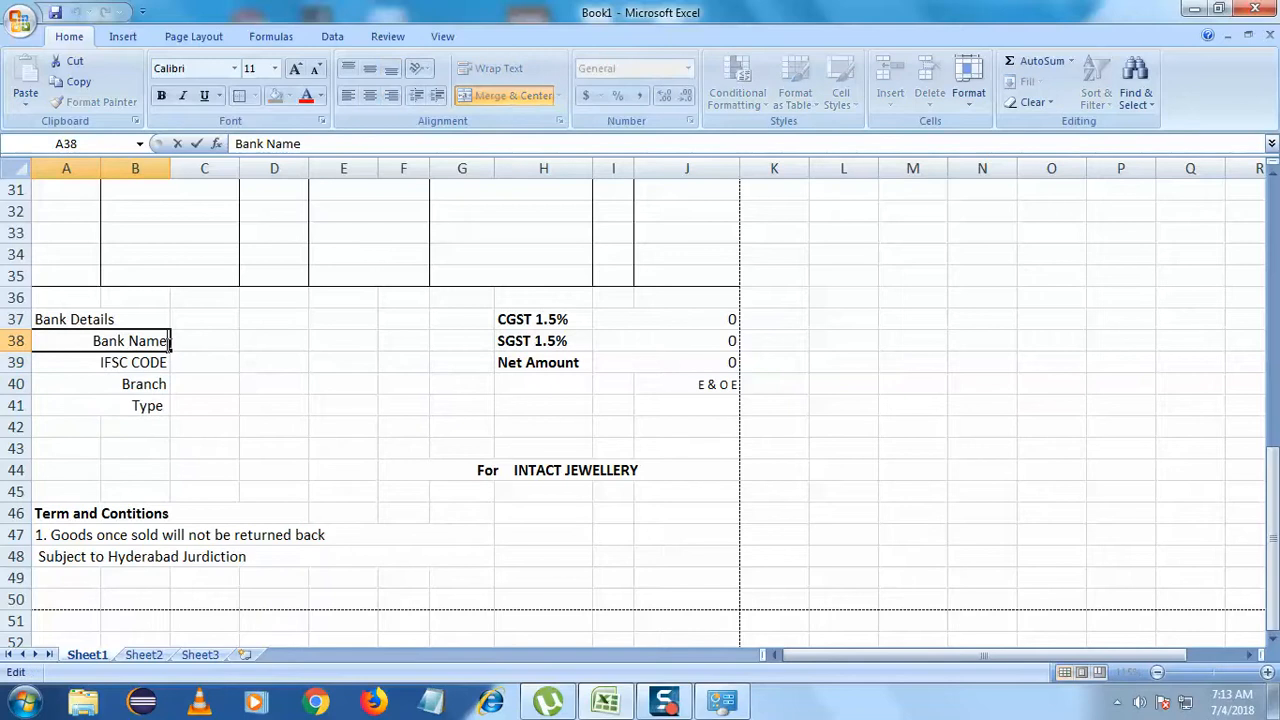
text(:)
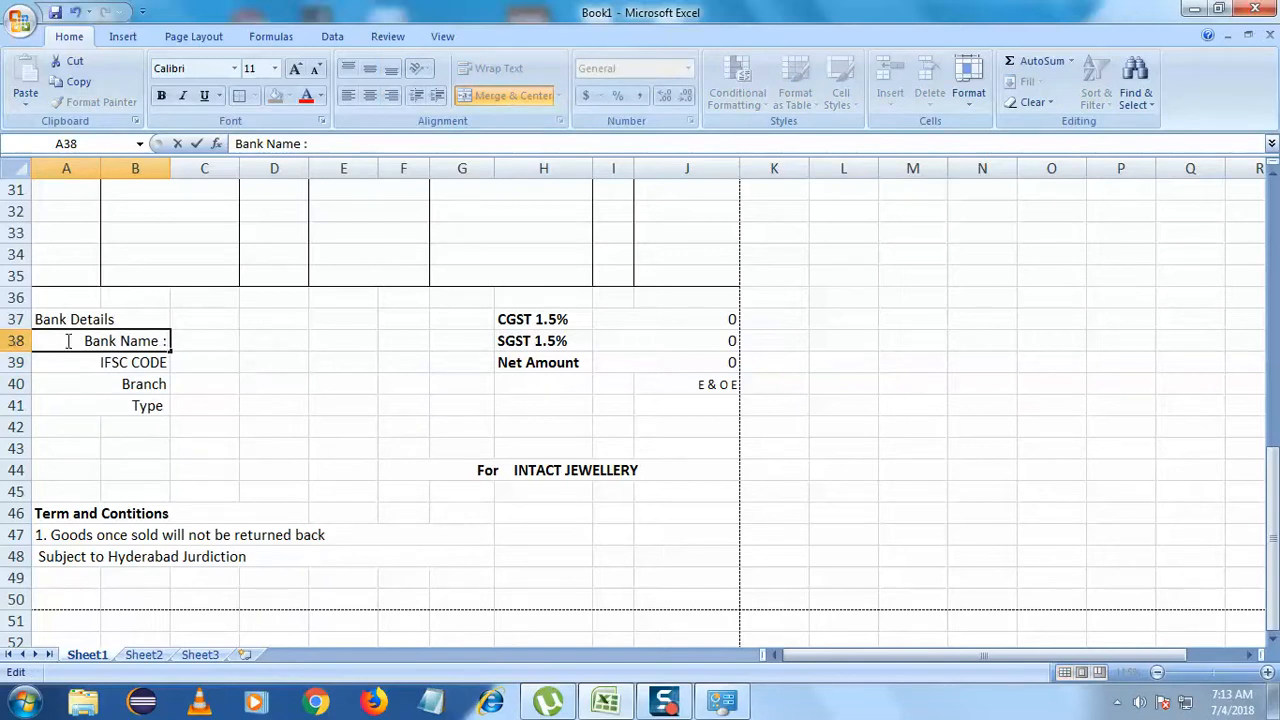
double_click(128, 362)
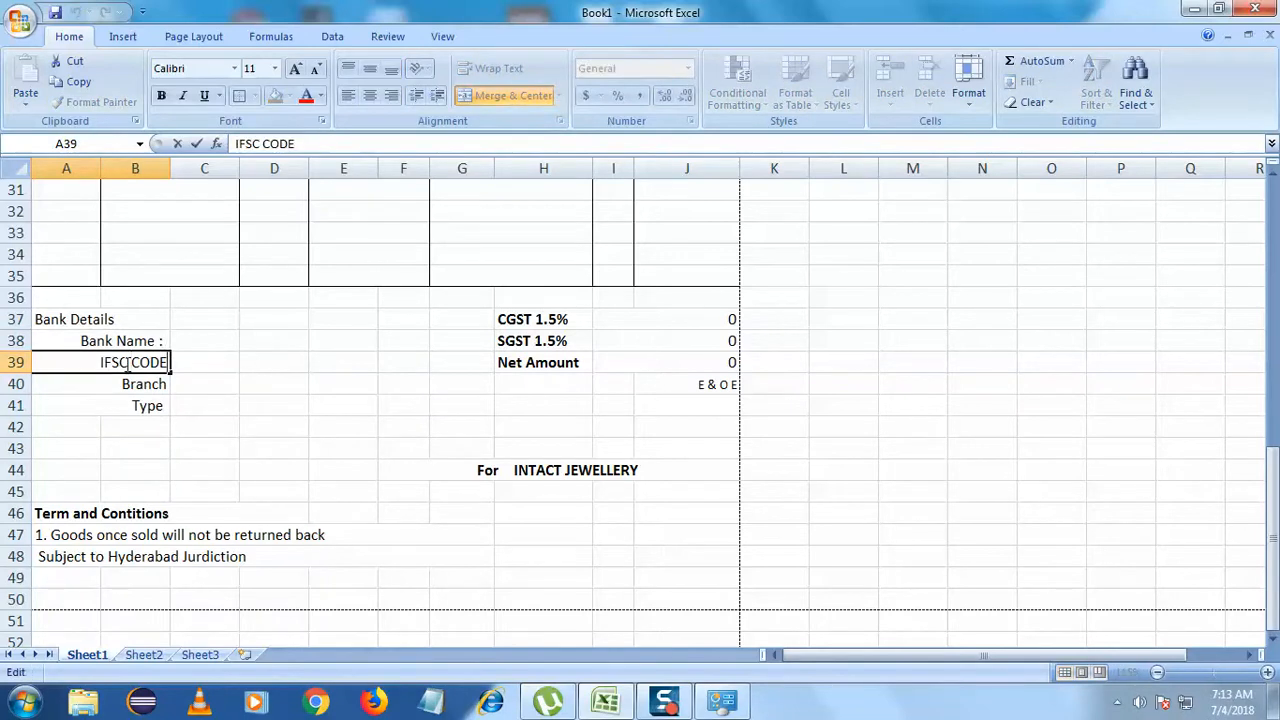
text(:)
key(BackSpace)
text(:)
click(134, 403)
- Remove the colons again from the Bank Name and IFSC CODE labels
click(151, 343)
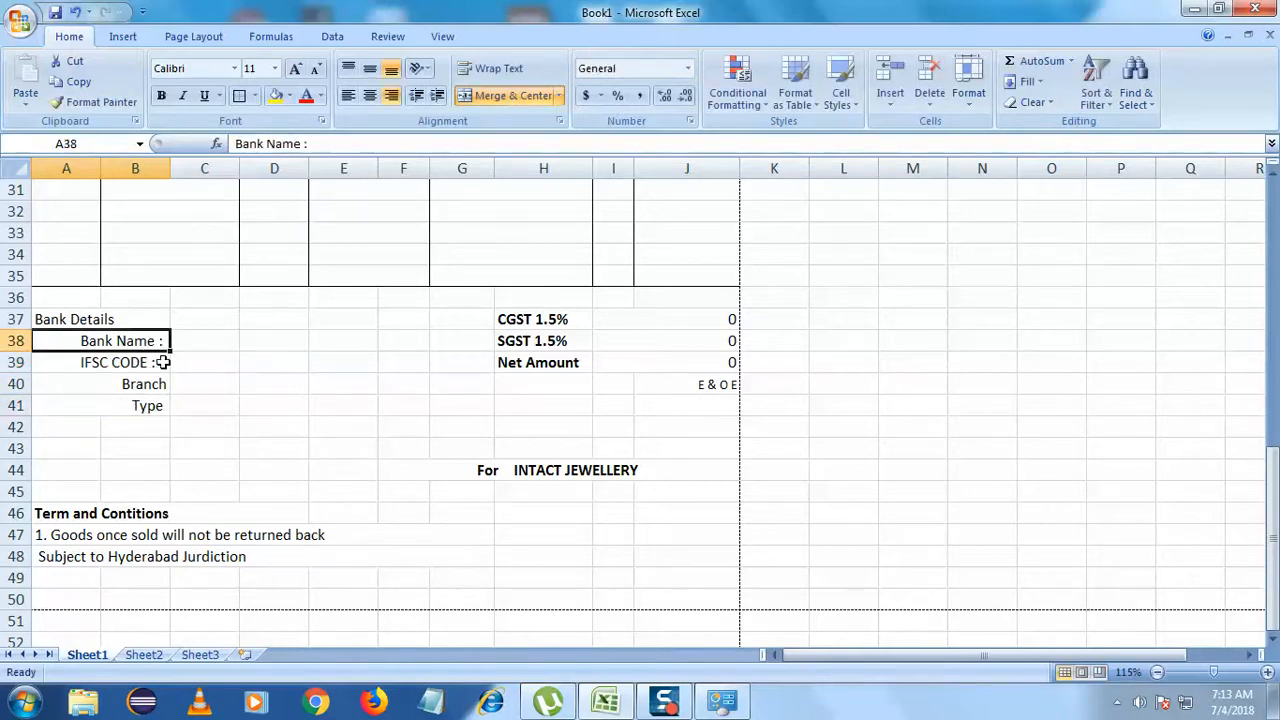
click(157, 365)
key(F2)
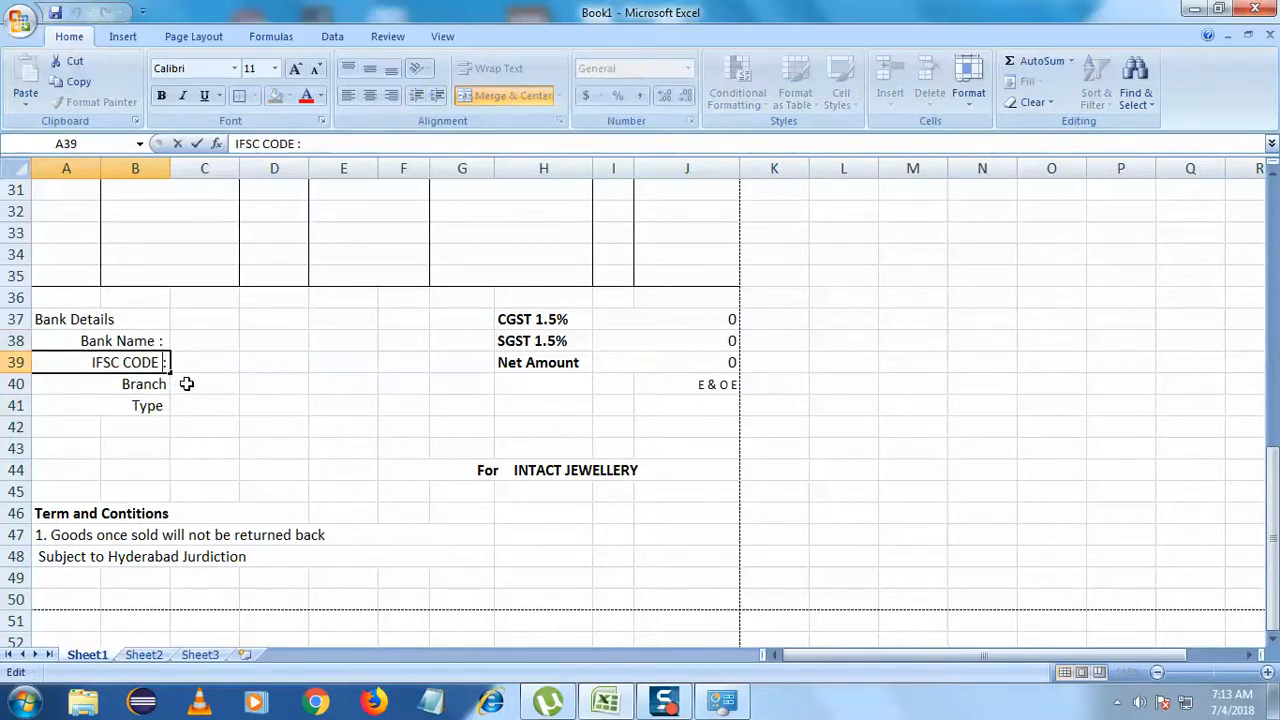
click(186, 384)
click(160, 343)
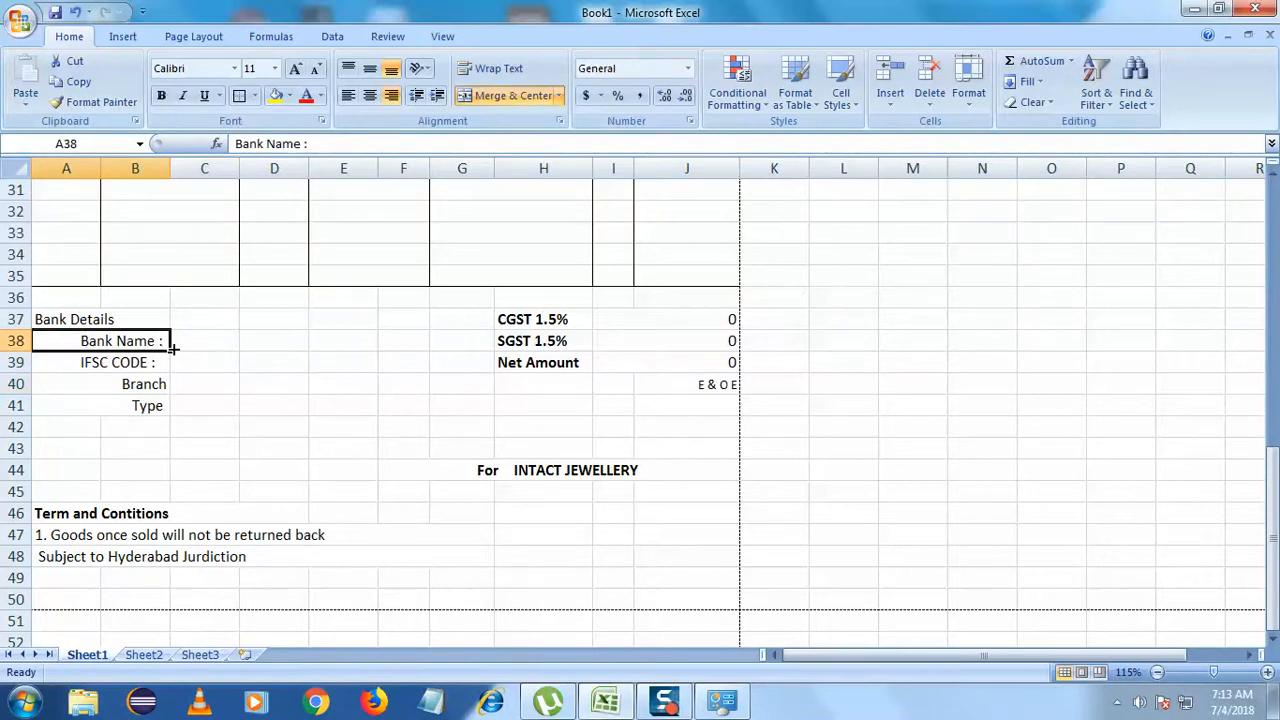
key(F2)
key(BackSpace)
key(BackSpace)
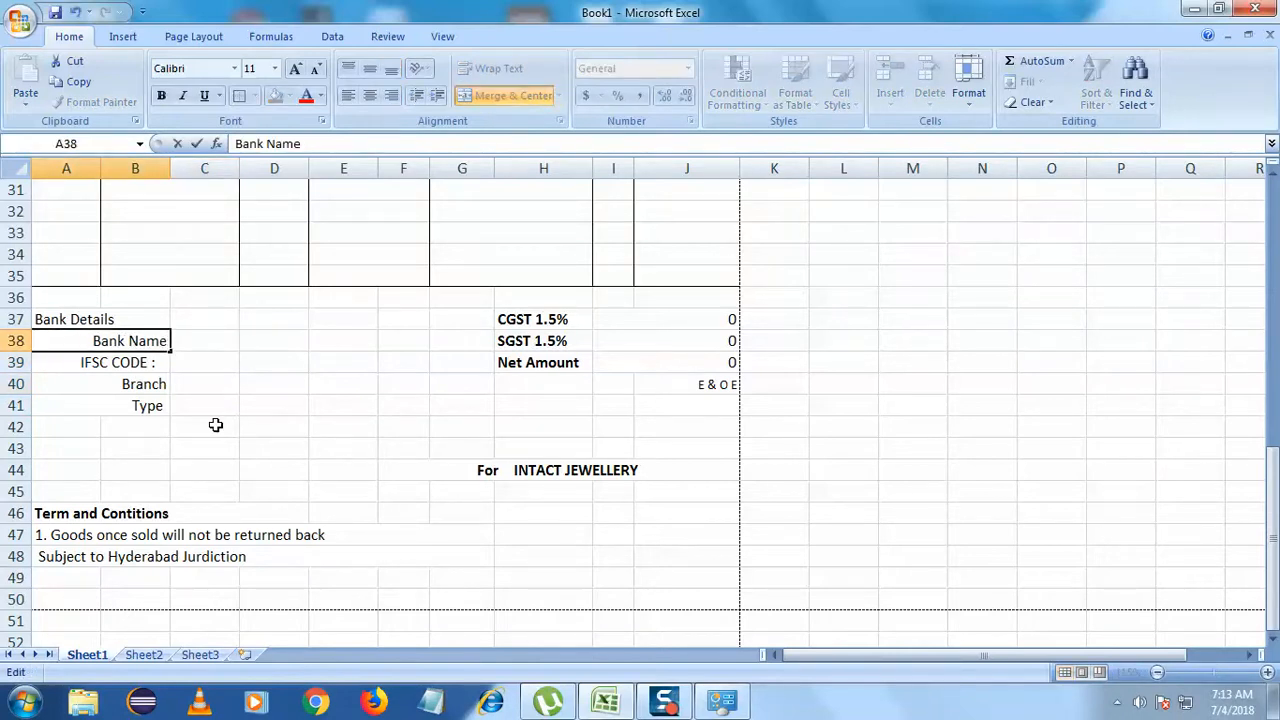
double_click(160, 362)
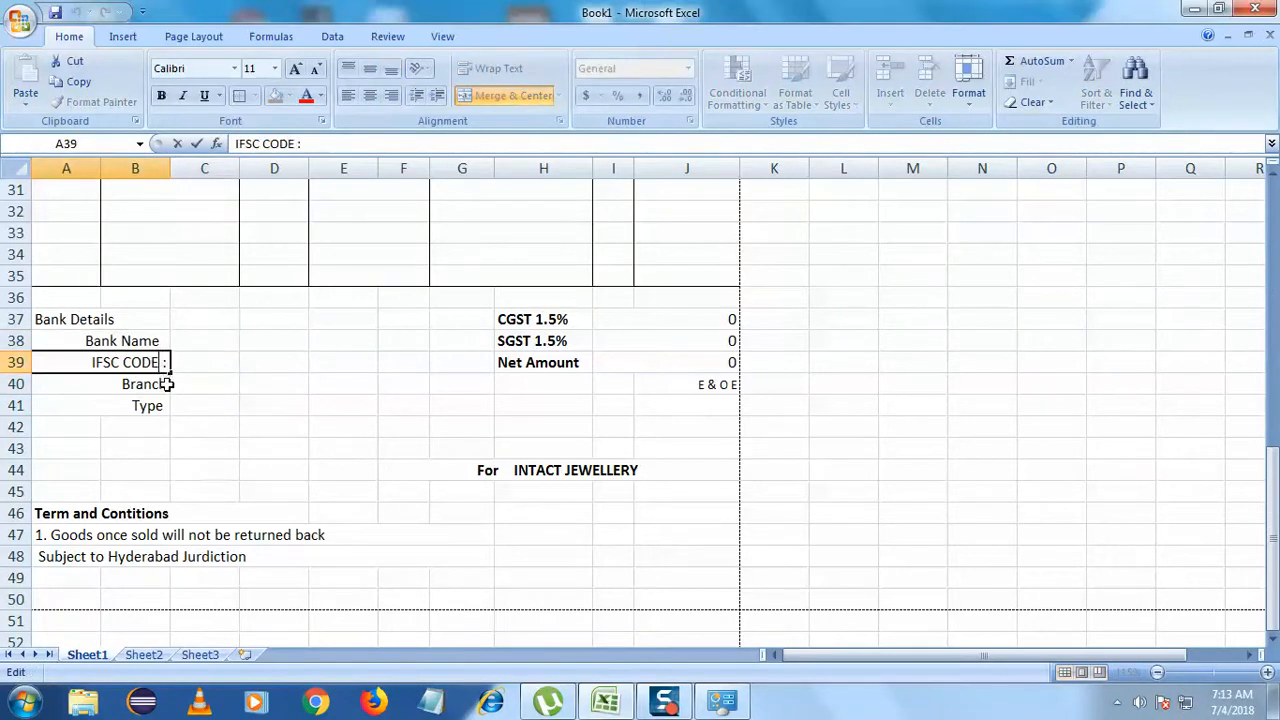
key(BackSpace)
key(BackSpace)
click(177, 405)
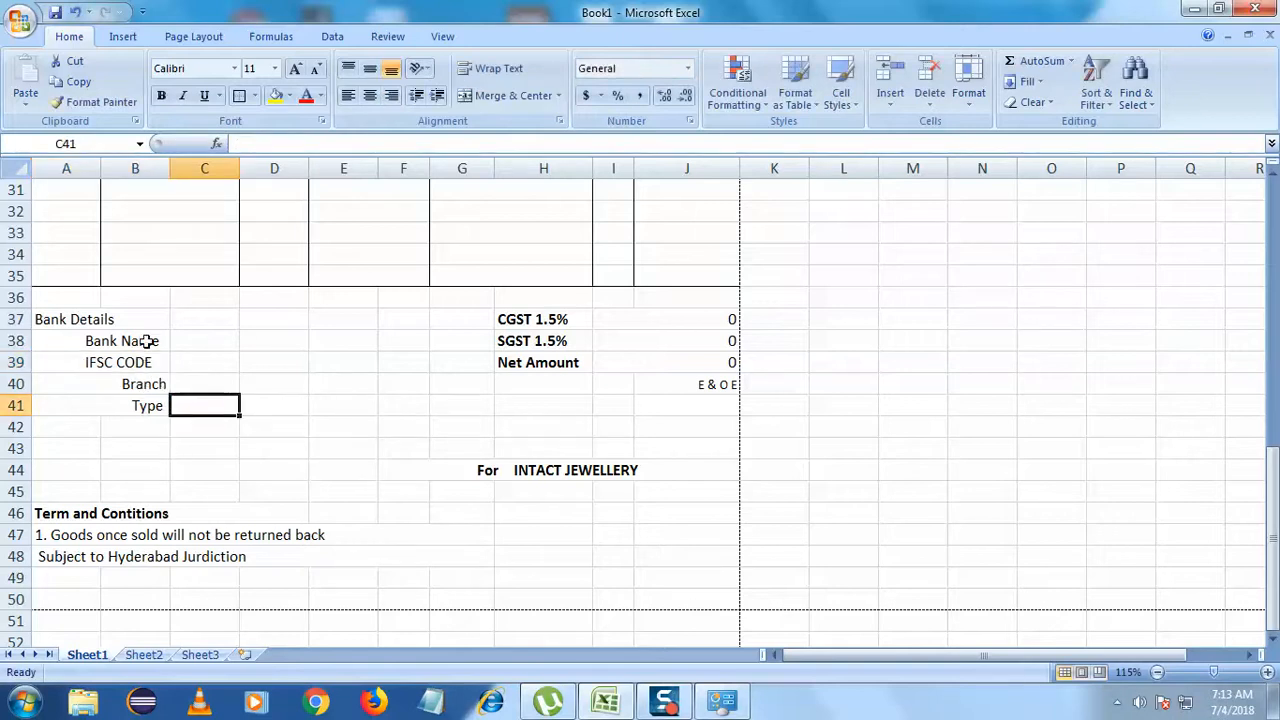
- Reapply right alignment to A38:B41 and retype the final E of IFSC CODE
drag(146, 341, 145, 406)
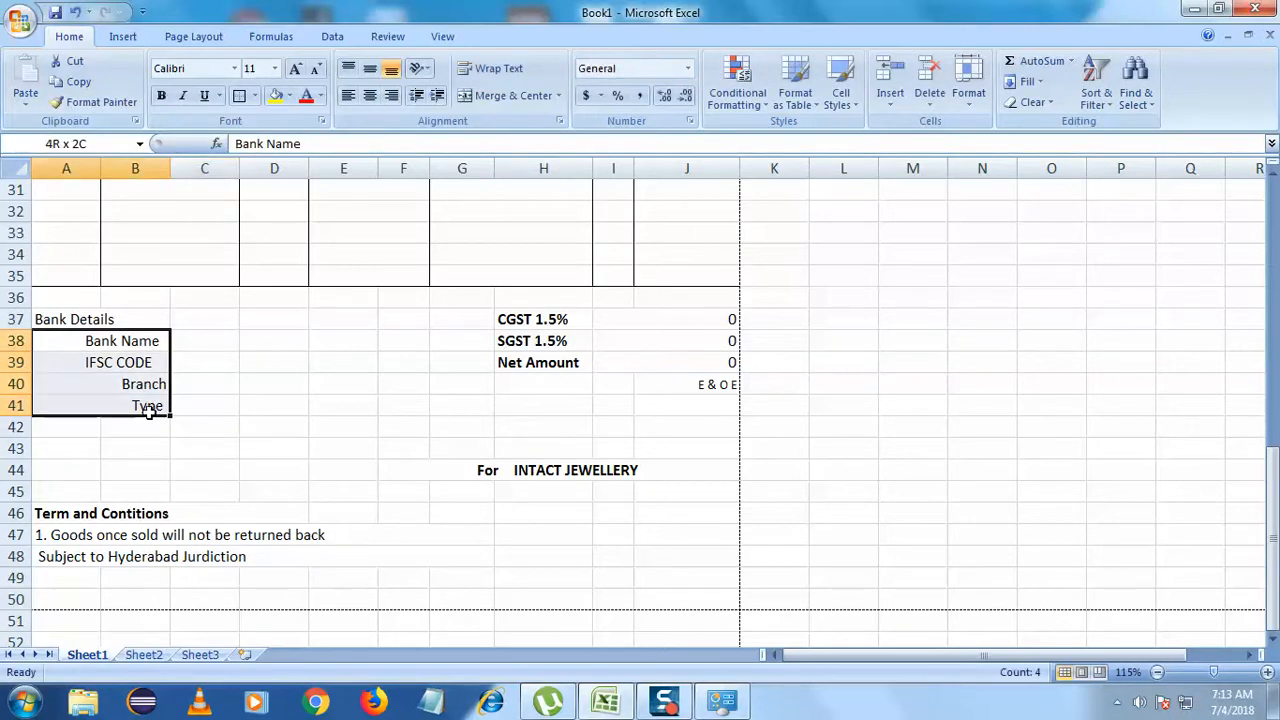
click(348, 95)
click(391, 95)
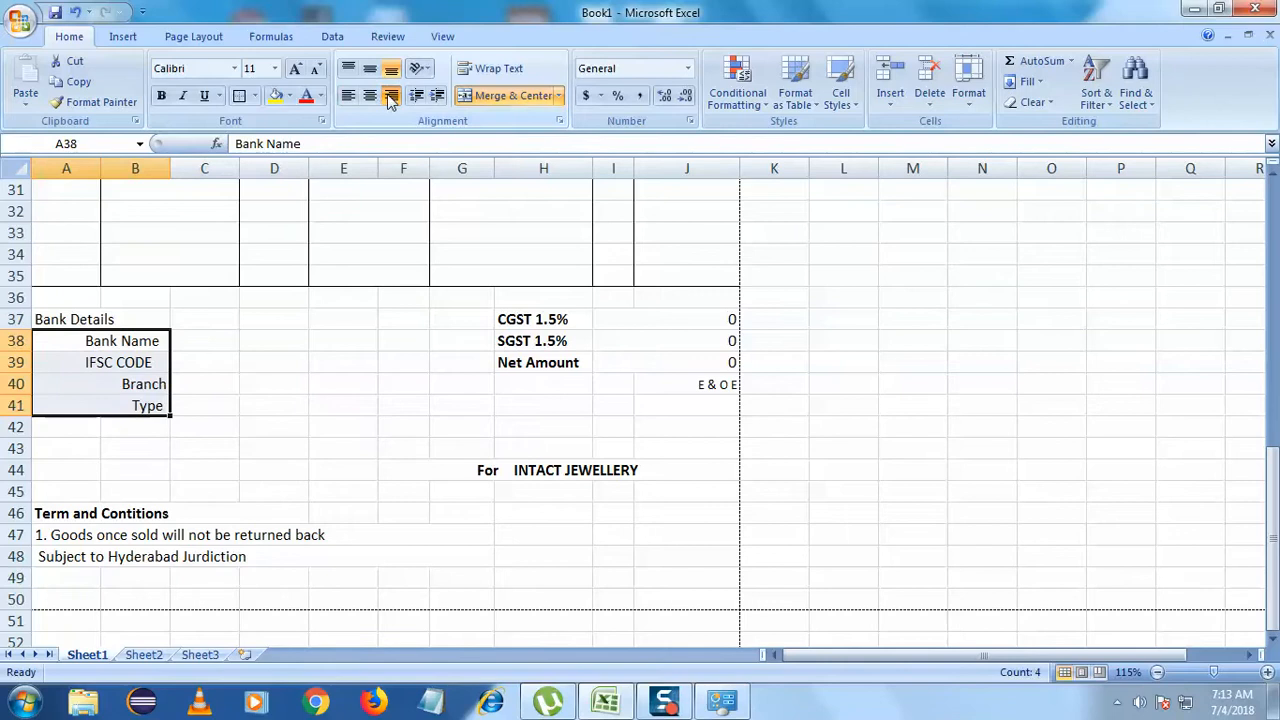
click(252, 302)
double_click(168, 362)
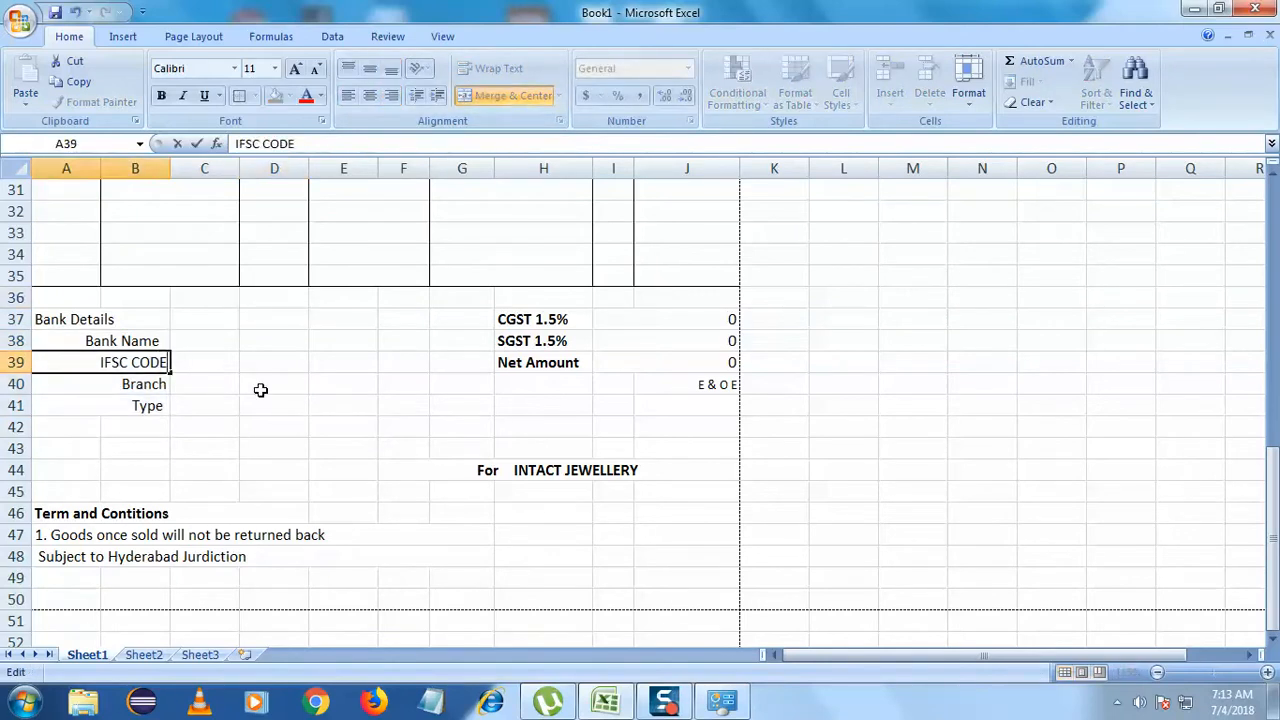
key(BackSpace)
text(E)
click(260, 390)
- Undo and redo the recent label edits, leaving Bank Name with a trailing colon
click(158, 344)
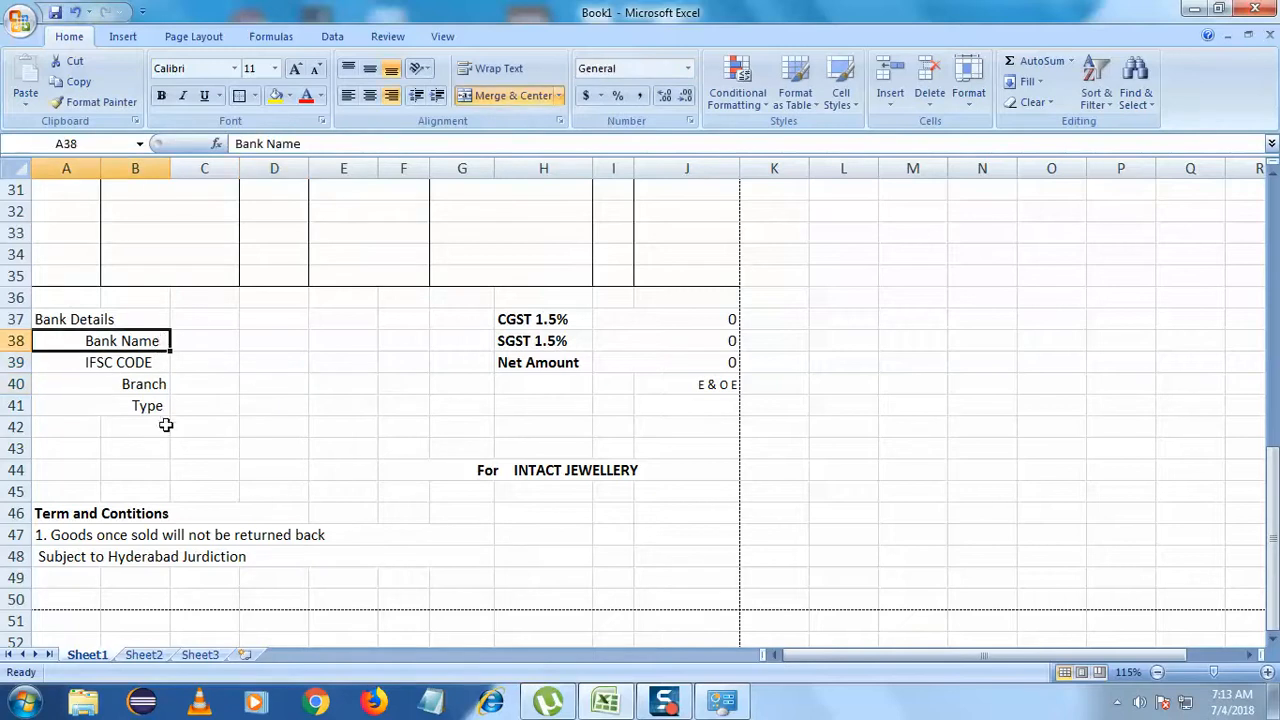
click(162, 384)
key(ctrl+z)
key(ctrl+z)
key(ctrl+y)
key(ctrl+y)
key(ctrl+y)
key(ctrl+y)
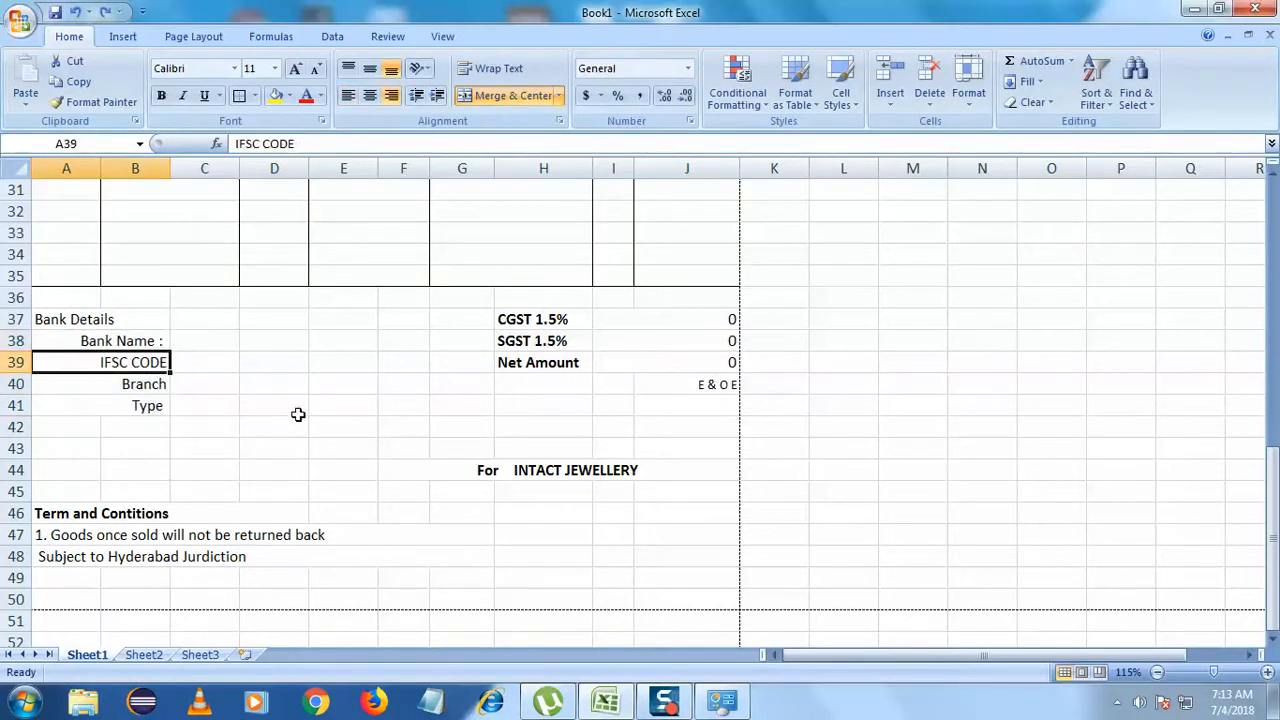
key(ctrl+z)
- Merge the value cells C38:E41 row by row with Merge Across
click(244, 412)
drag(211, 343, 346, 399)
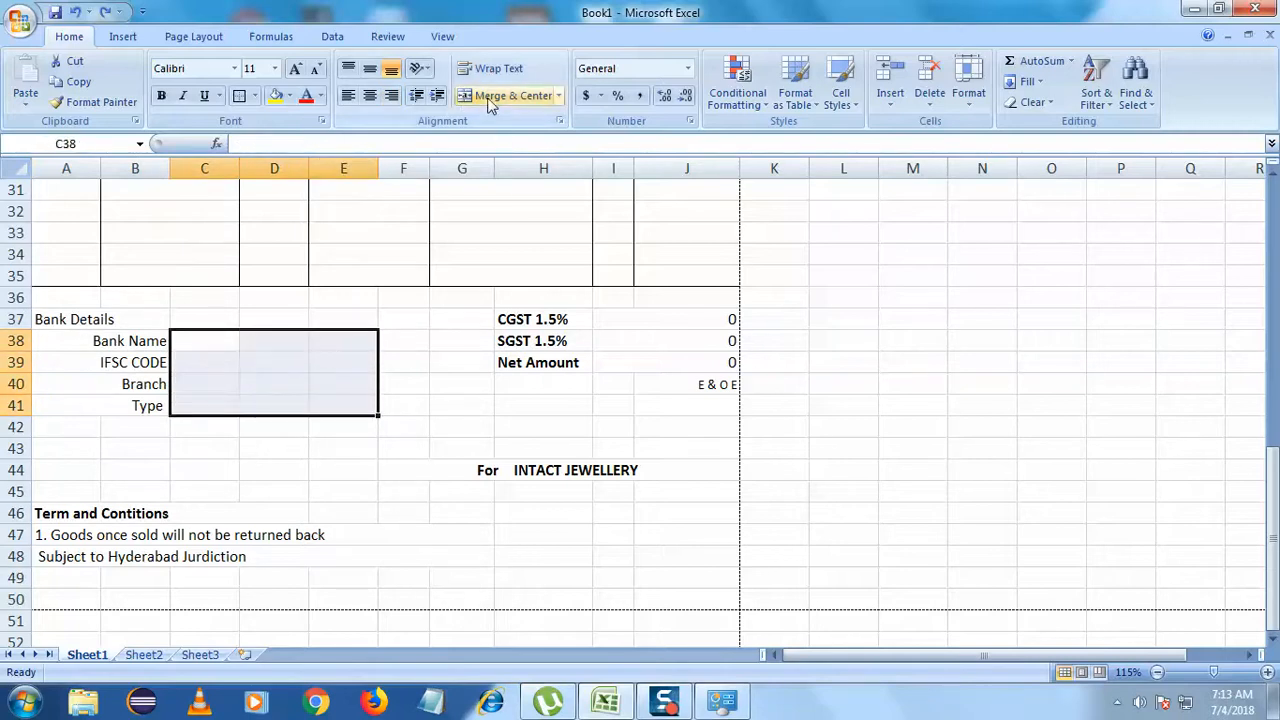
click(558, 95)
click(545, 117)
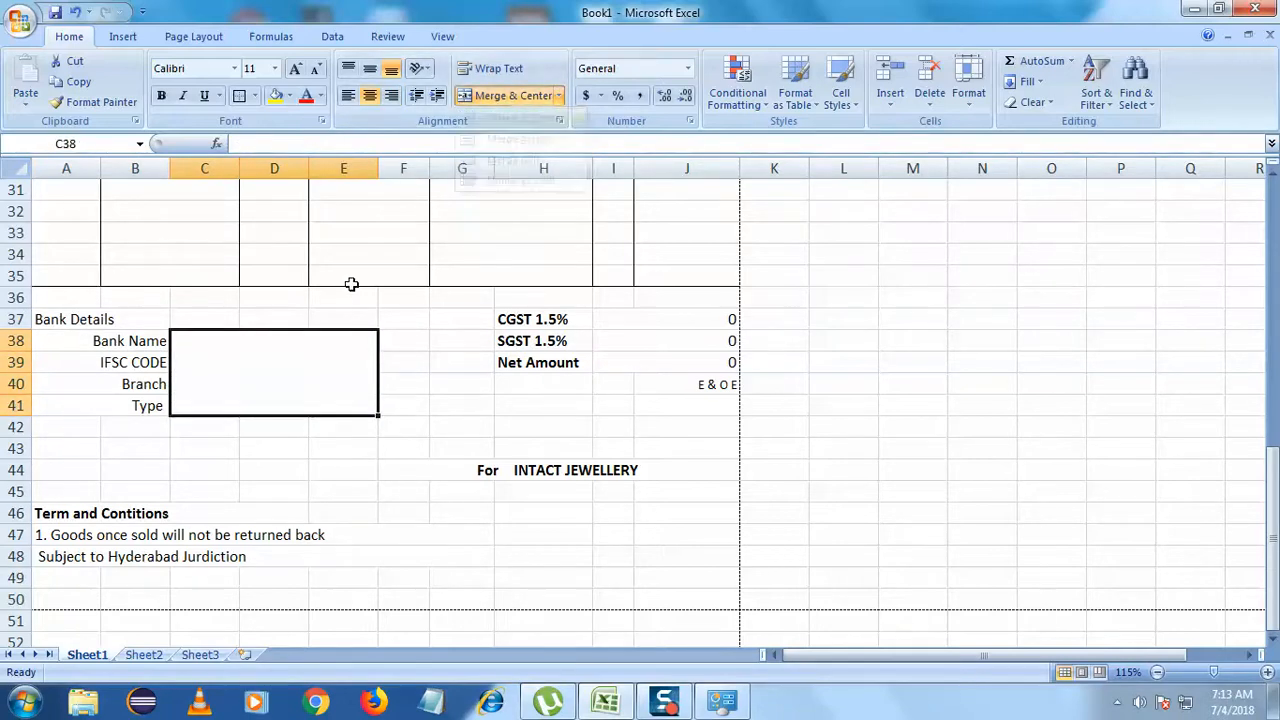
click(558, 97)
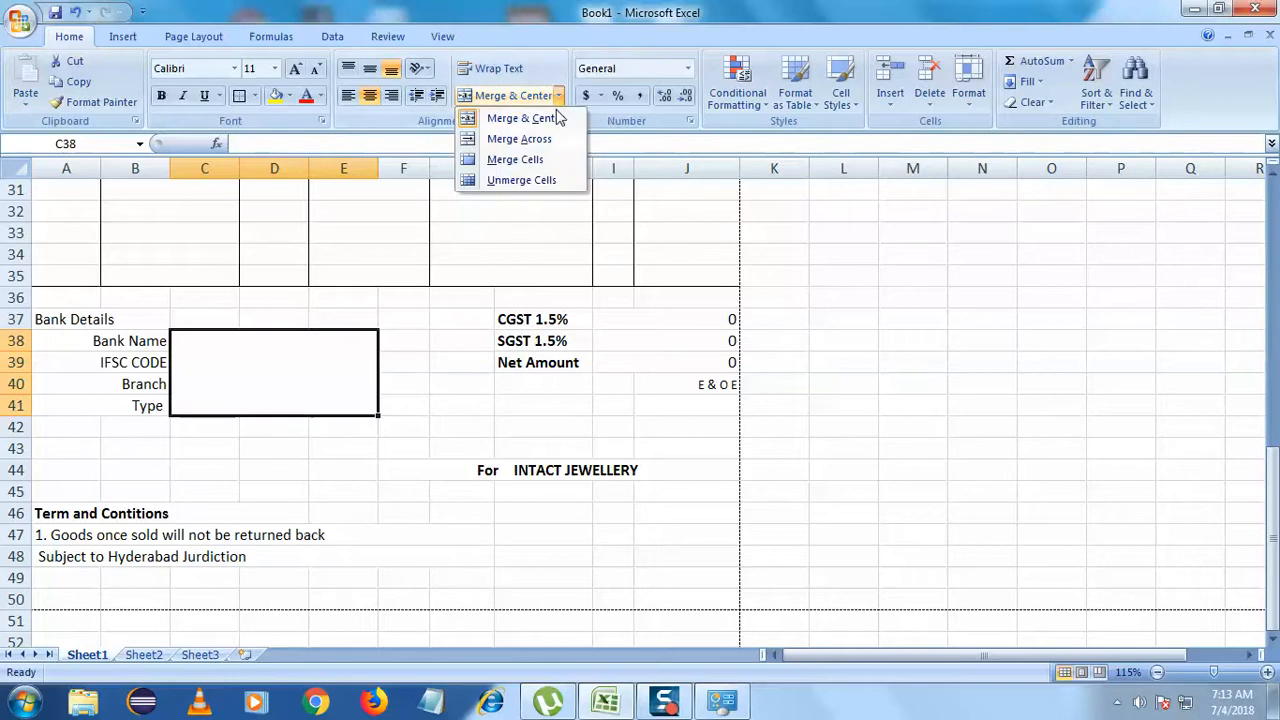
click(519, 139)
- Enter the account number in C38, format C38:E41 as Text, and re-enter it in full
click(311, 343)
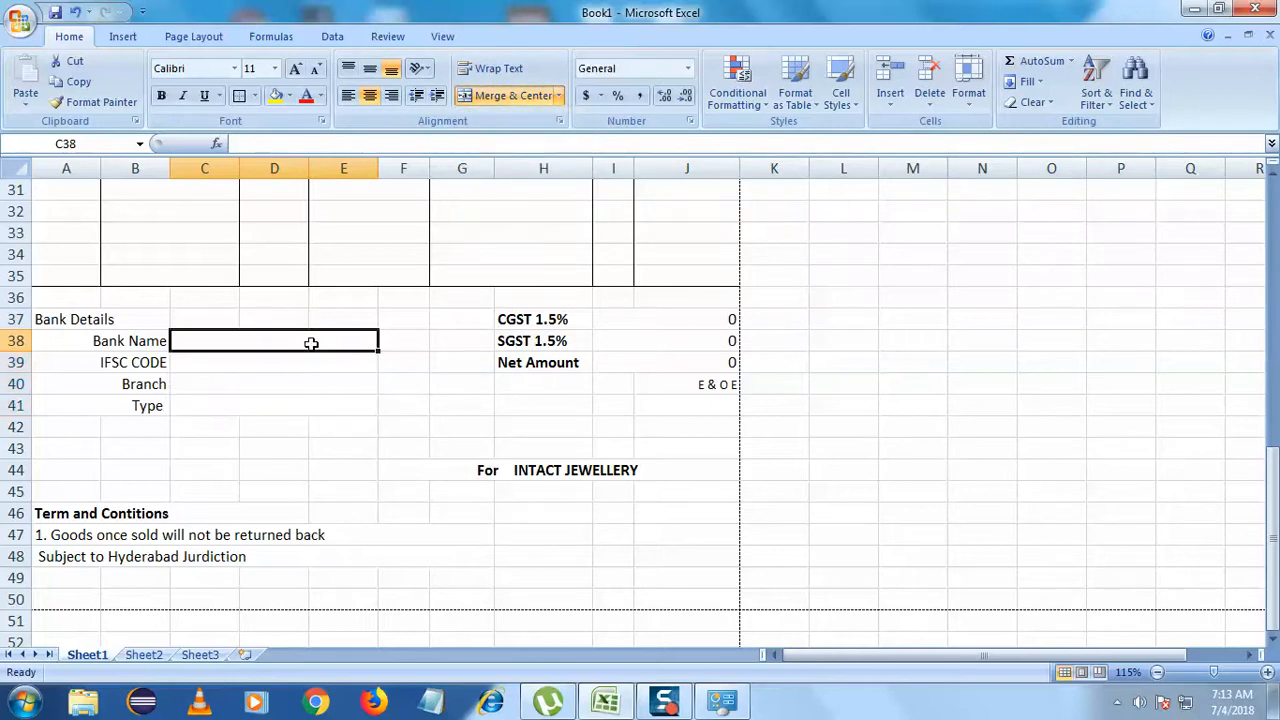
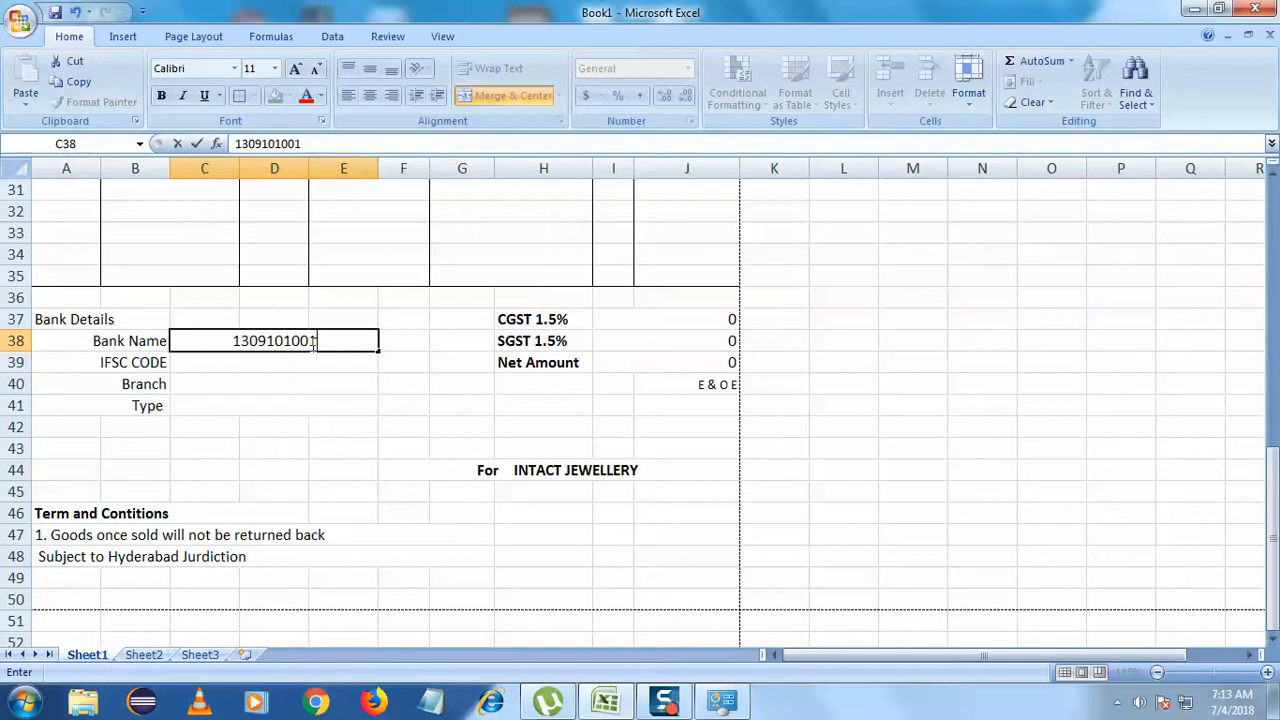
key(Return)
drag(351, 334, 351, 402)
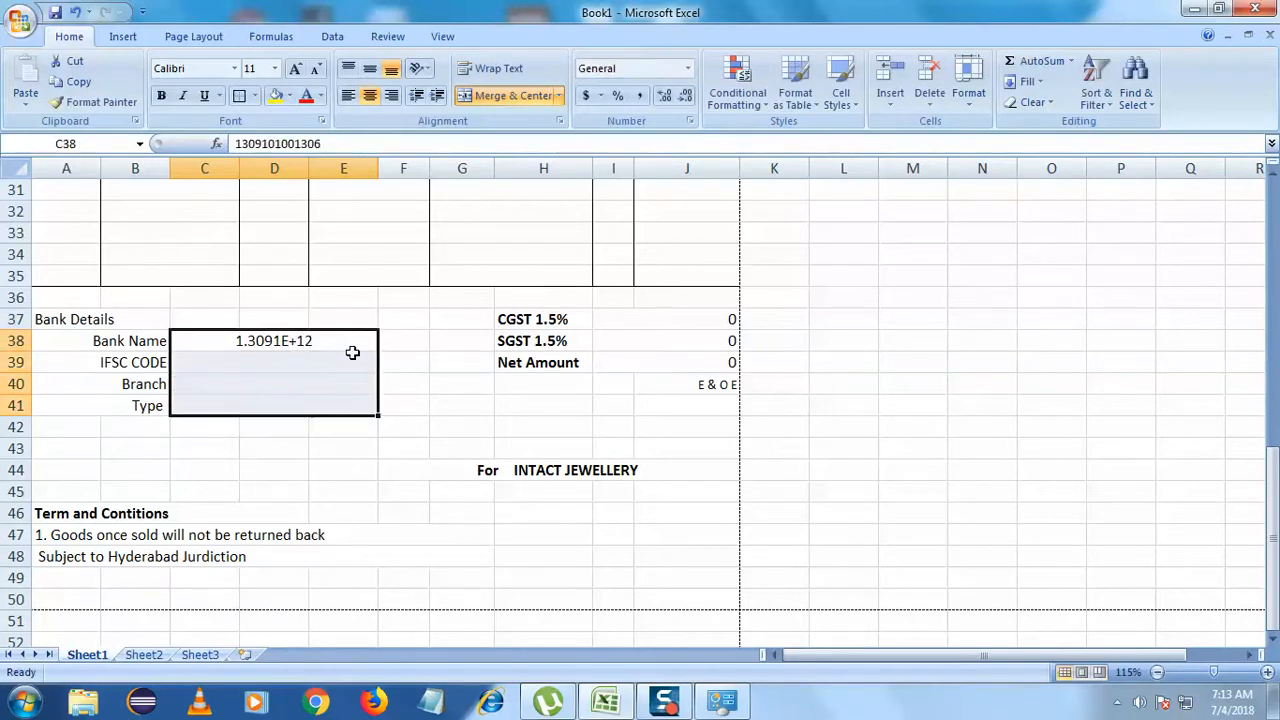
right_click(354, 347)
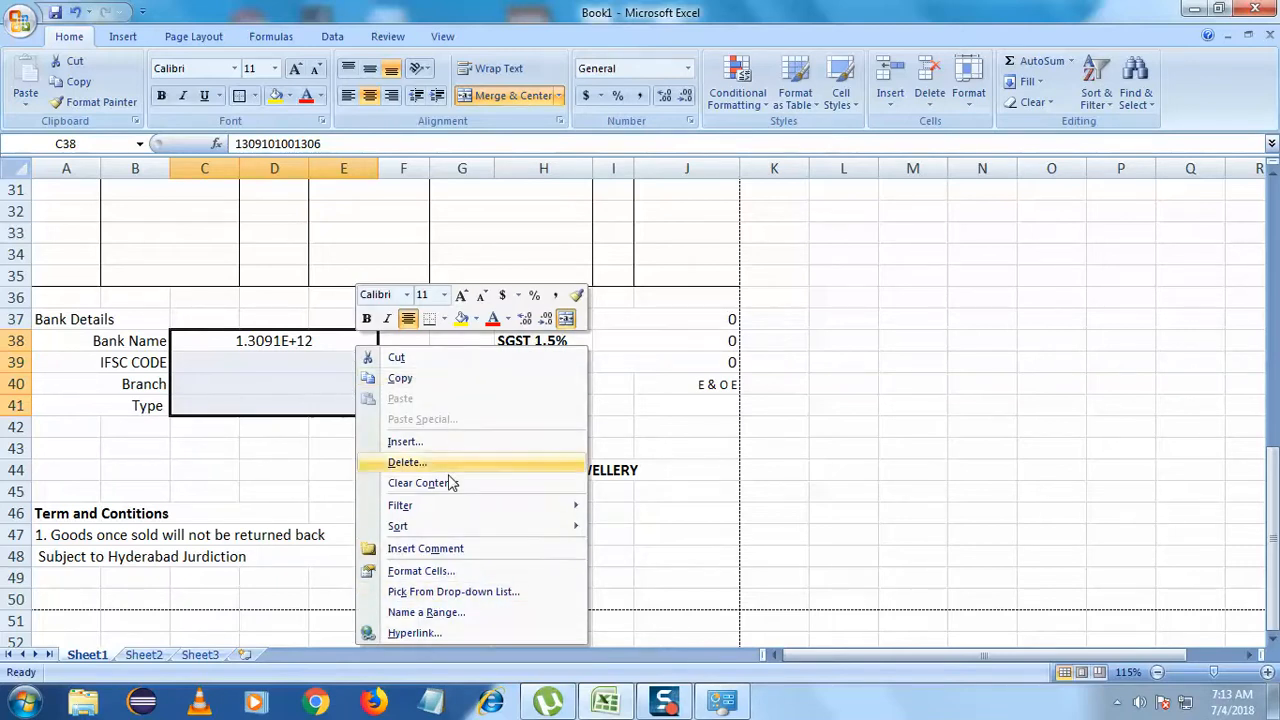
click(449, 570)
click(250, 441)
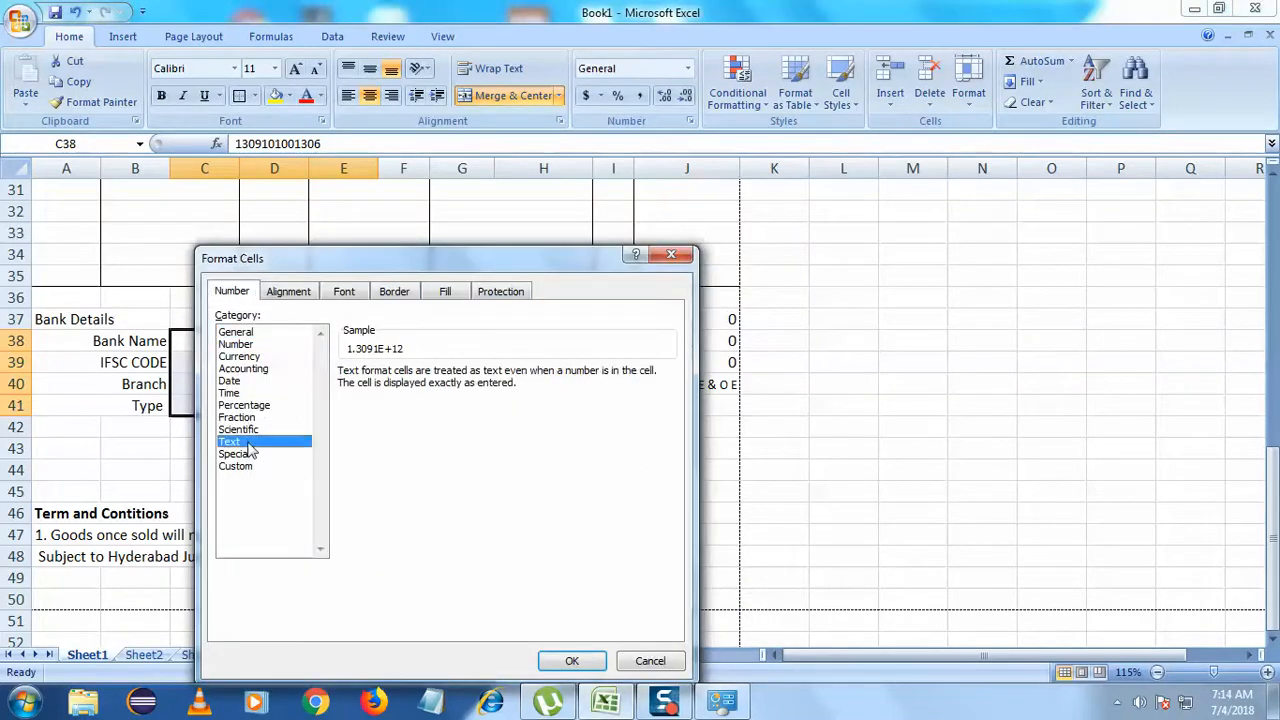
click(570, 661)
click(329, 352)
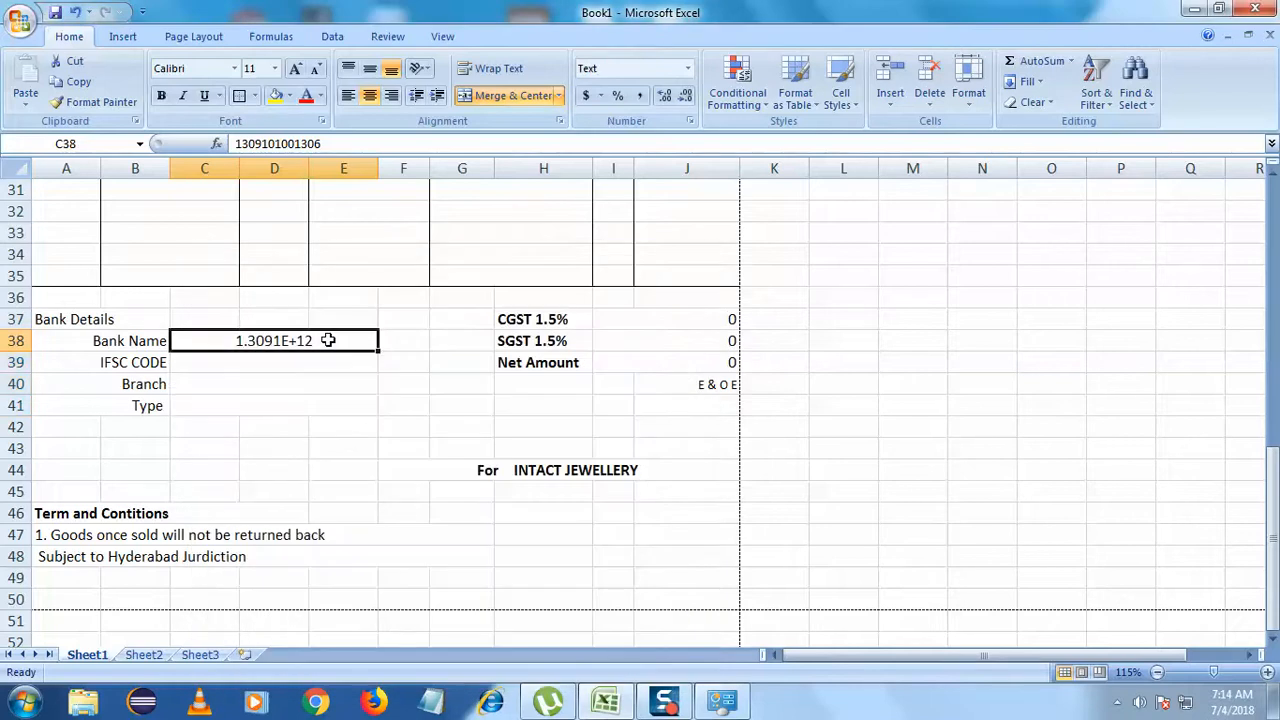
double_click(329, 340)
click(387, 410)
click(314, 358)
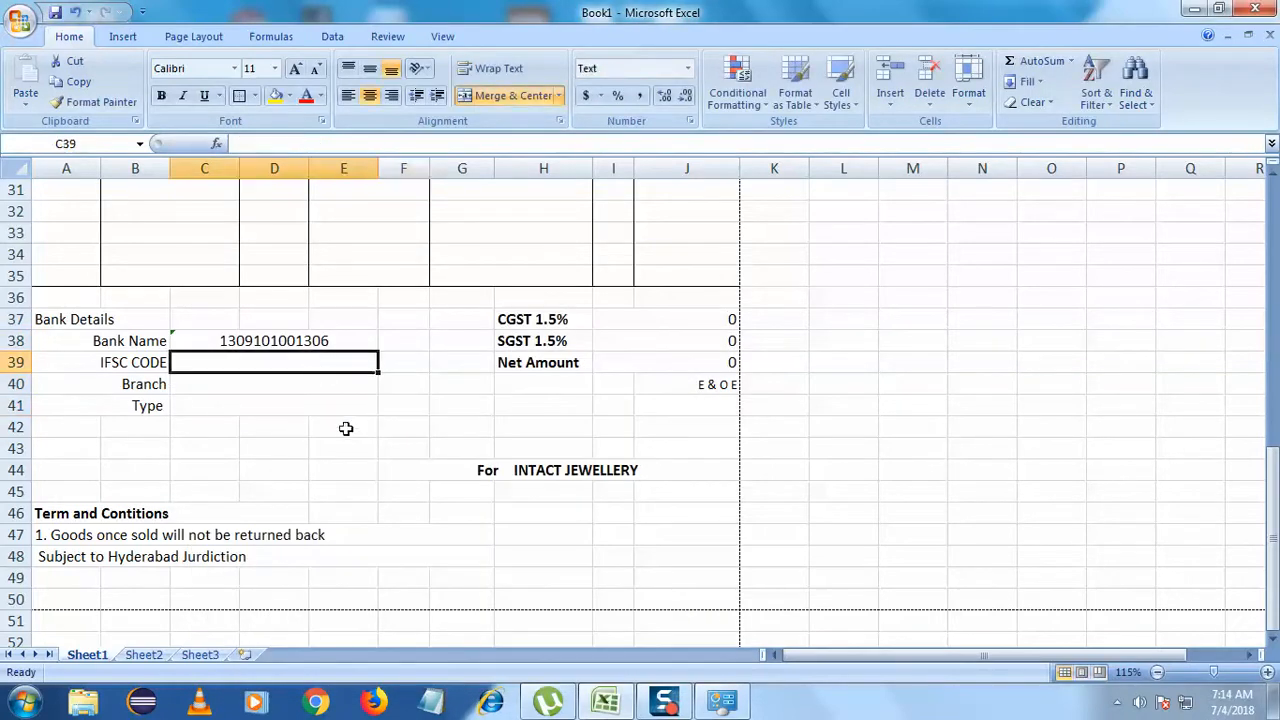
- Enter the IFSC code ANDB0001309 in C39, correcting the initial typo
double_click(314, 366)
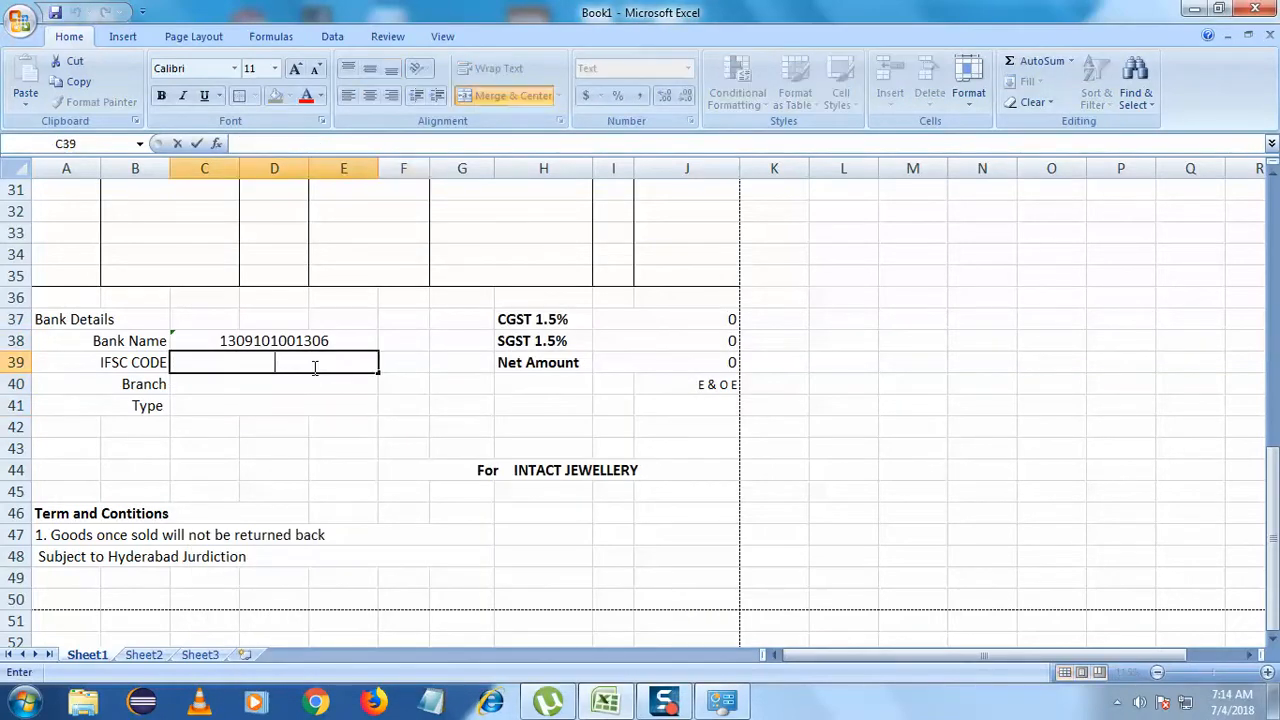
text(andb)
key(BackSpace)
key(BackSpace)
key(BackSpace)
text(ANDB1309)
key(Left)
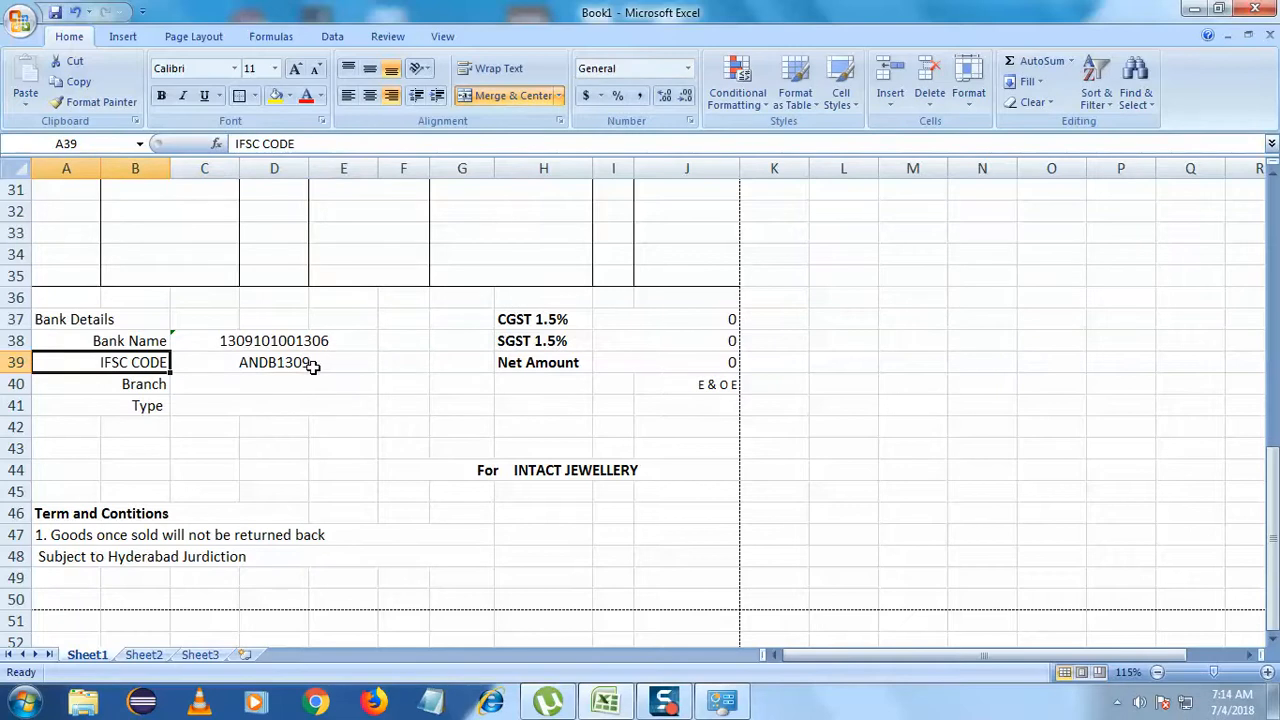
double_click(292, 362)
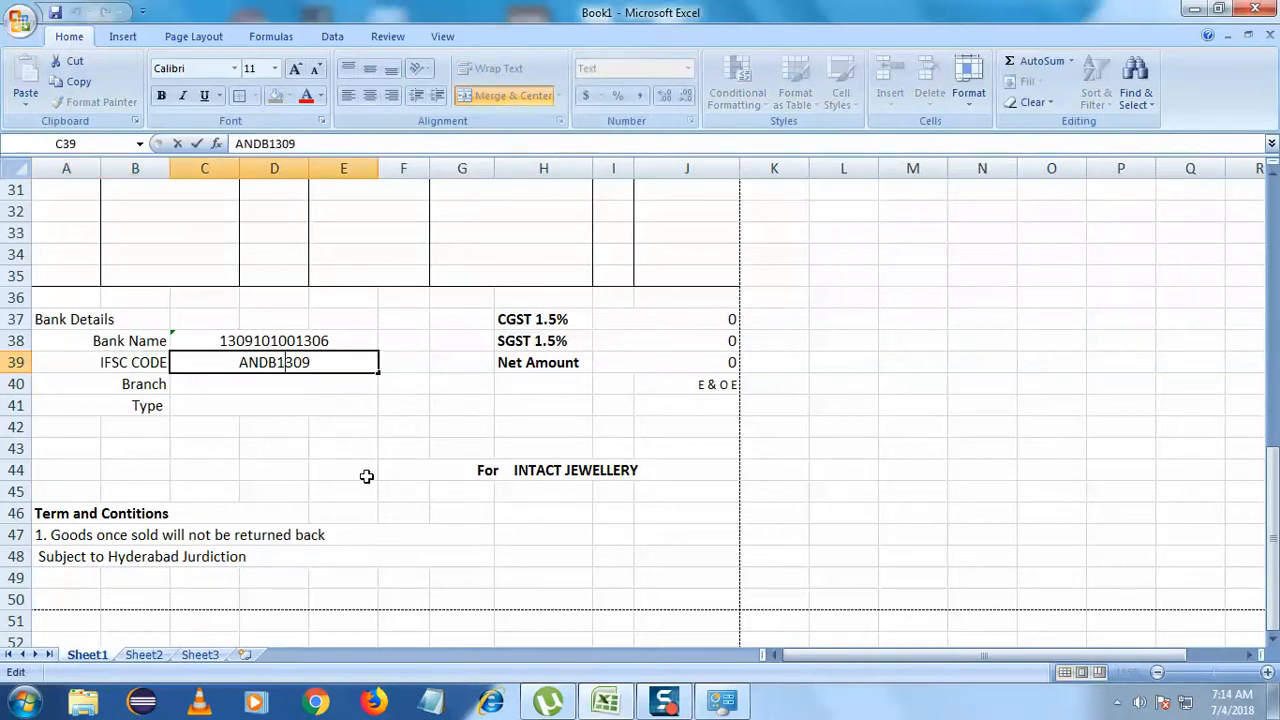
text(000)
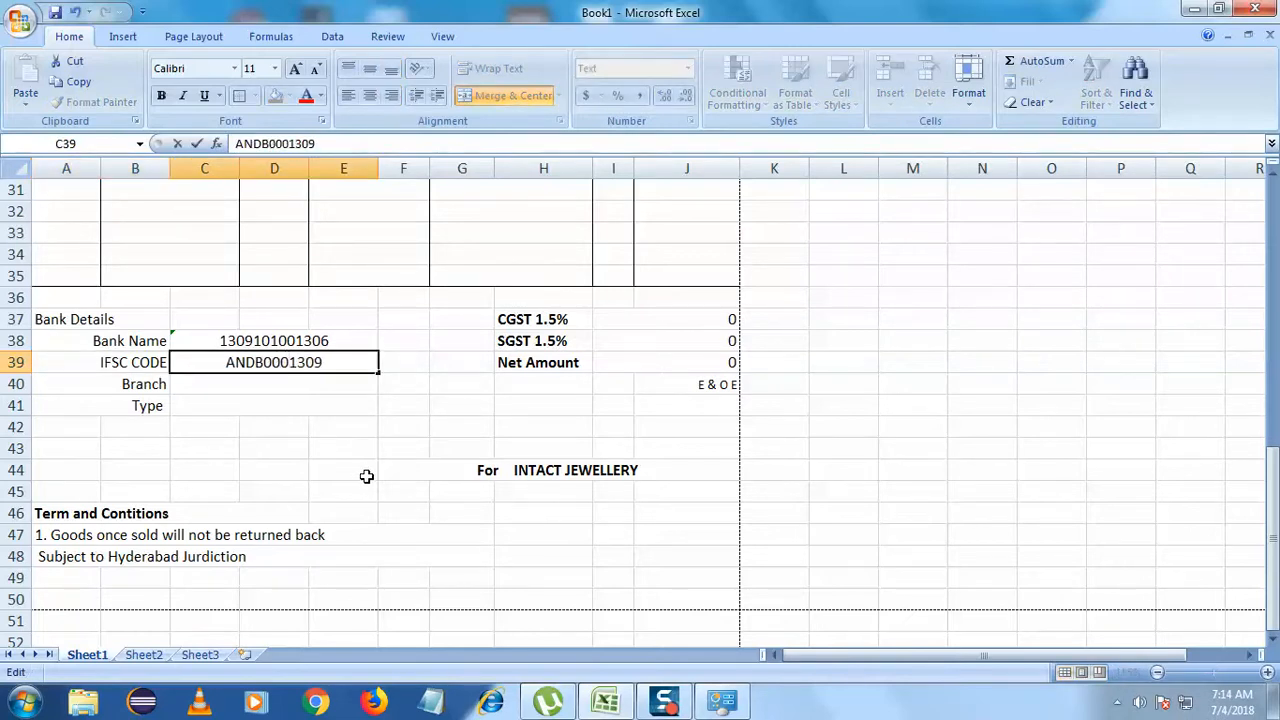
- Enter branch YAPRAL in C40 and account type CURRENT in C41
double_click(330, 386)
text(YAPRAL)
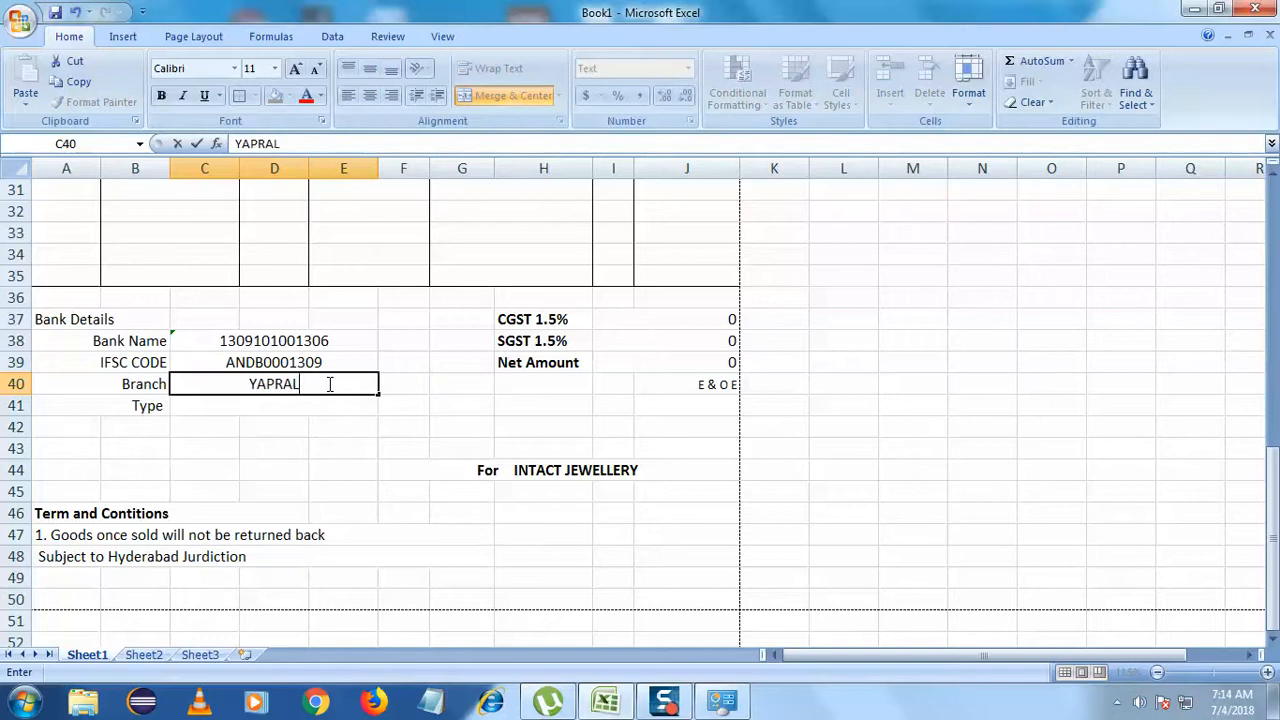
double_click(291, 406)
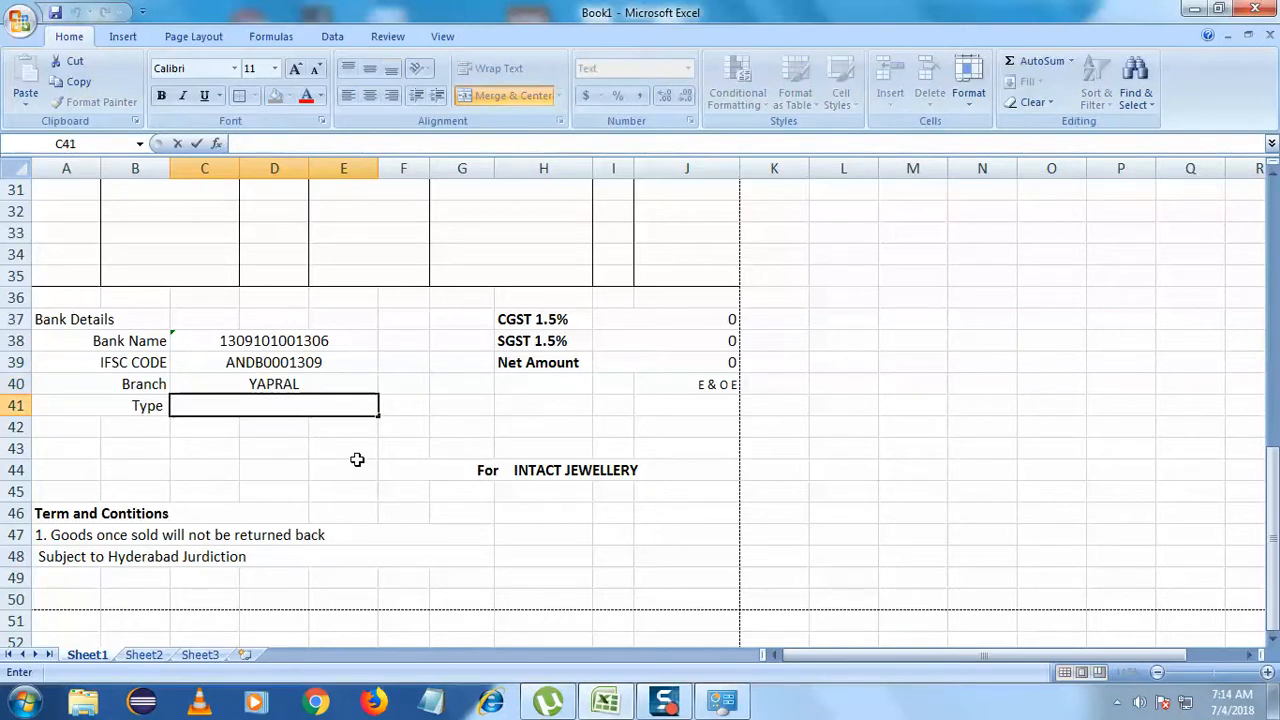
text(CURRENT)
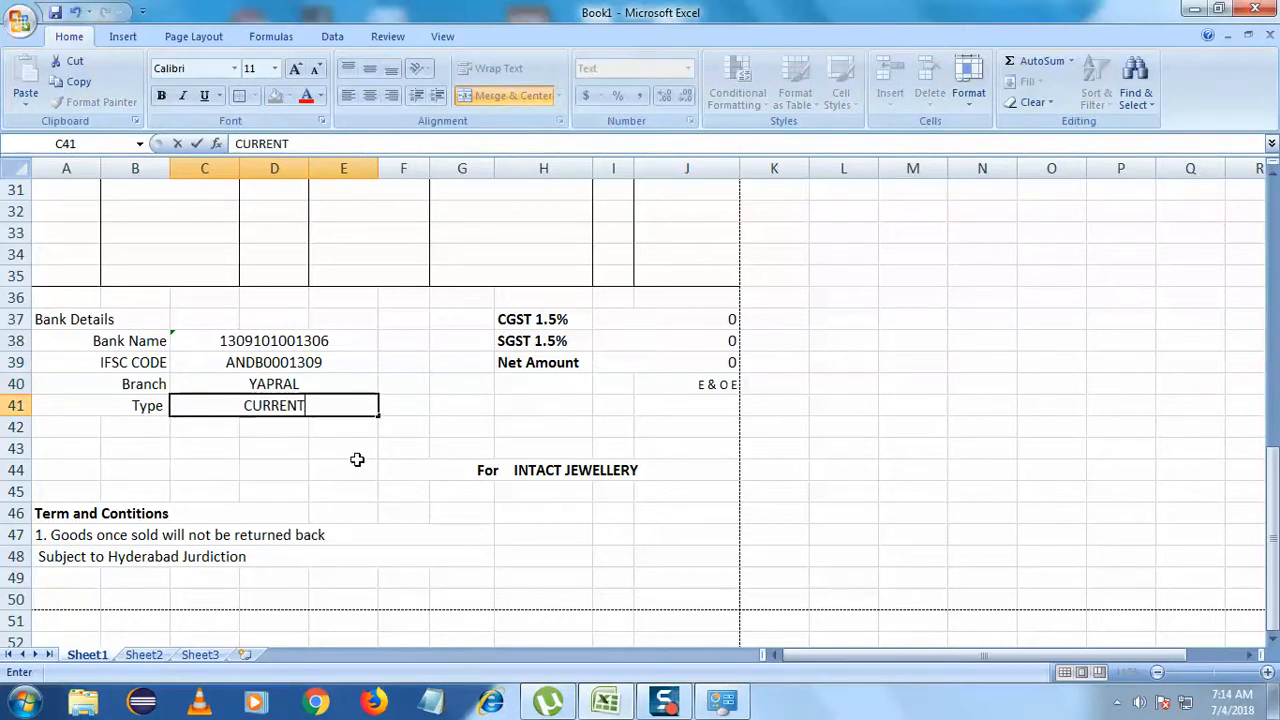
click(343, 462)
drag(309, 343, 313, 404)
click(295, 491)
- Make the Bank Details heading in A37 bold
scroll(295, 494, up, 1)
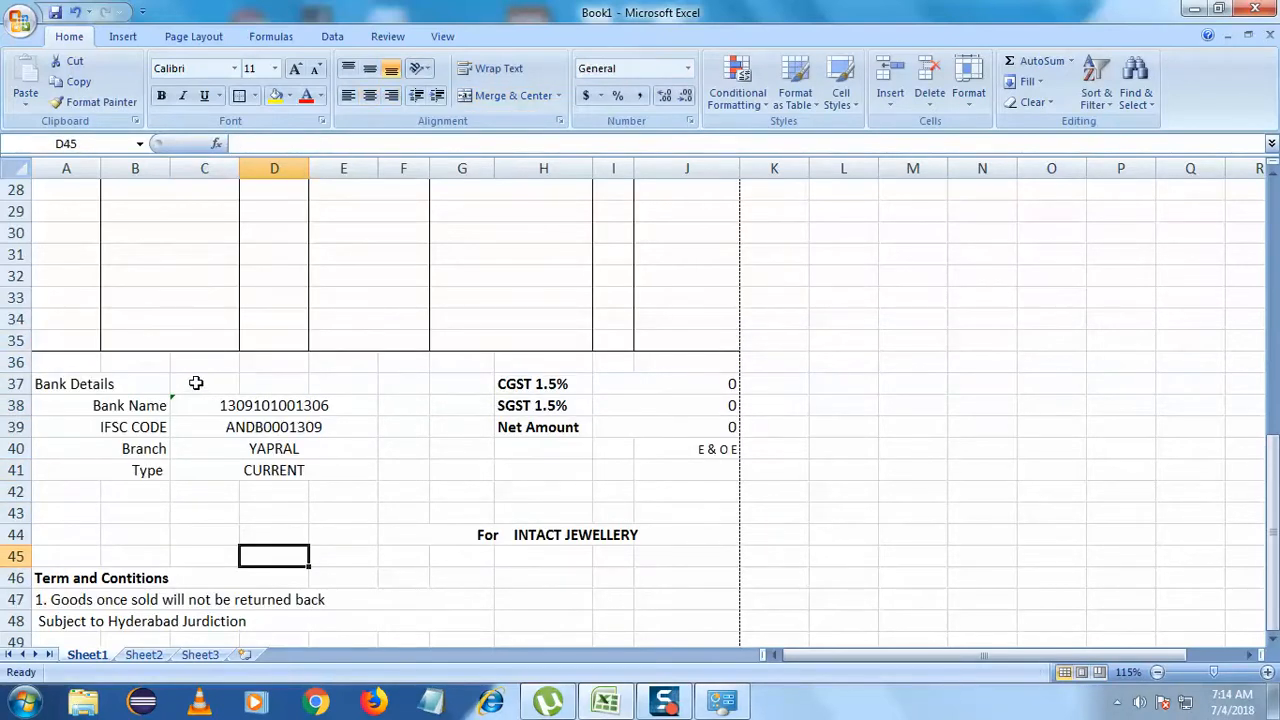
click(165, 385)
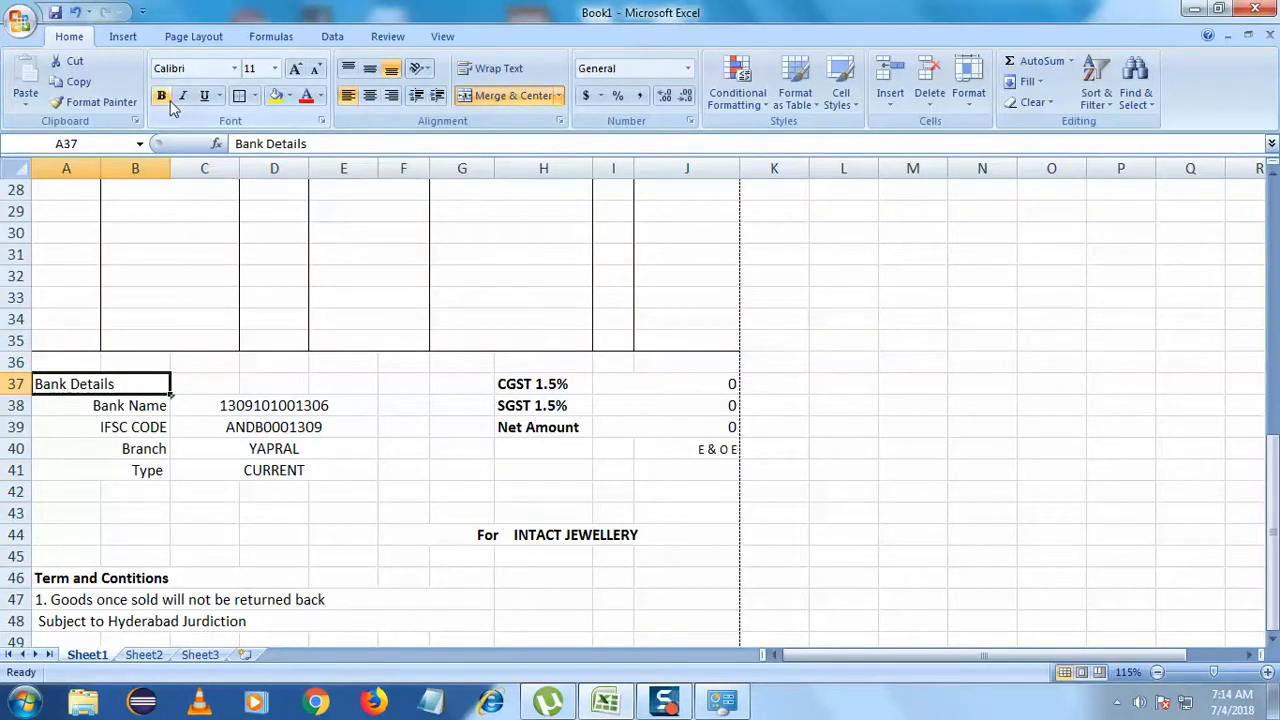
click(163, 97)
click(232, 378)
- Append a colon to the Bank Details and Term and Contitions headings
double_click(149, 384)
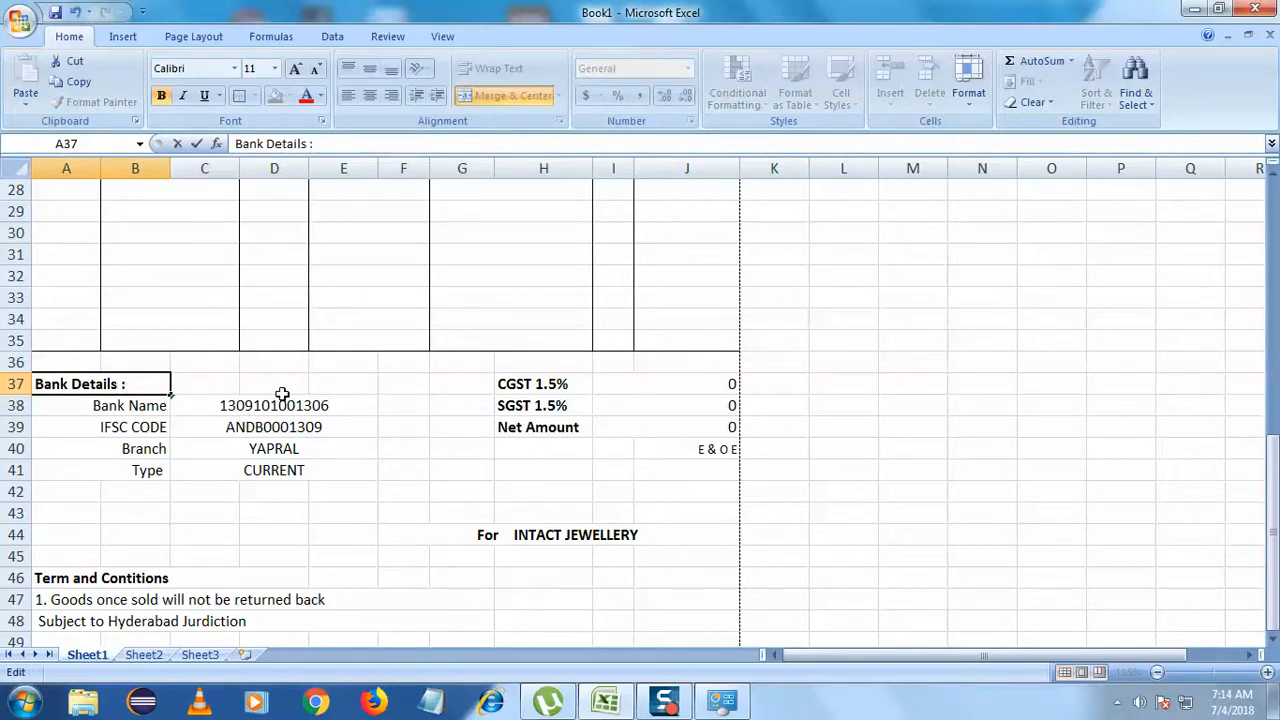
click(197, 575)
double_click(199, 578)
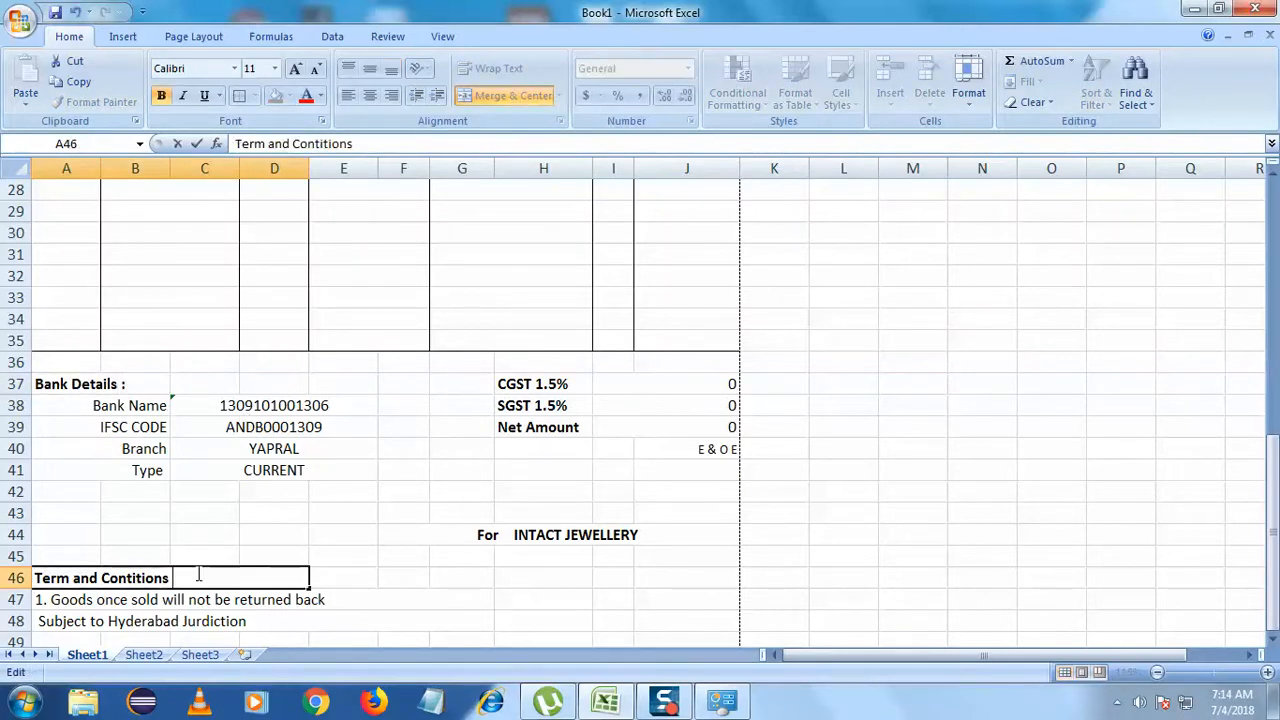
click(446, 594)
scroll(446, 594, down, 3)
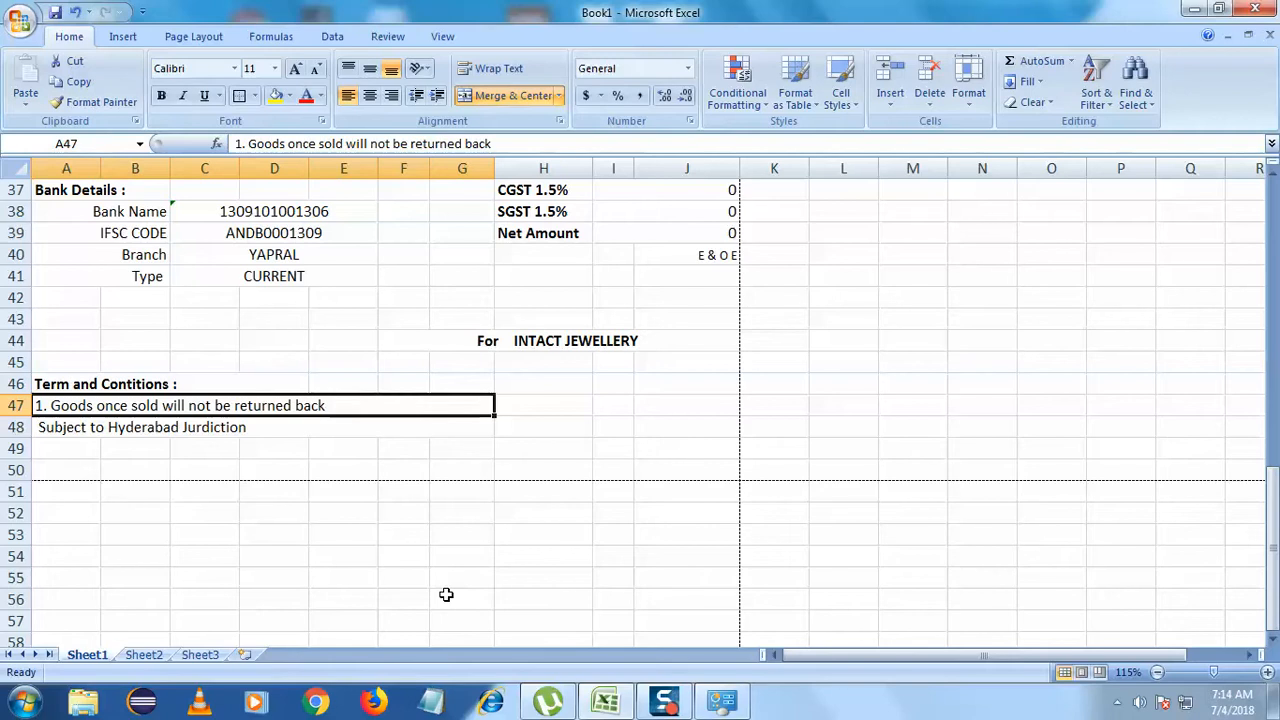
click(510, 597)
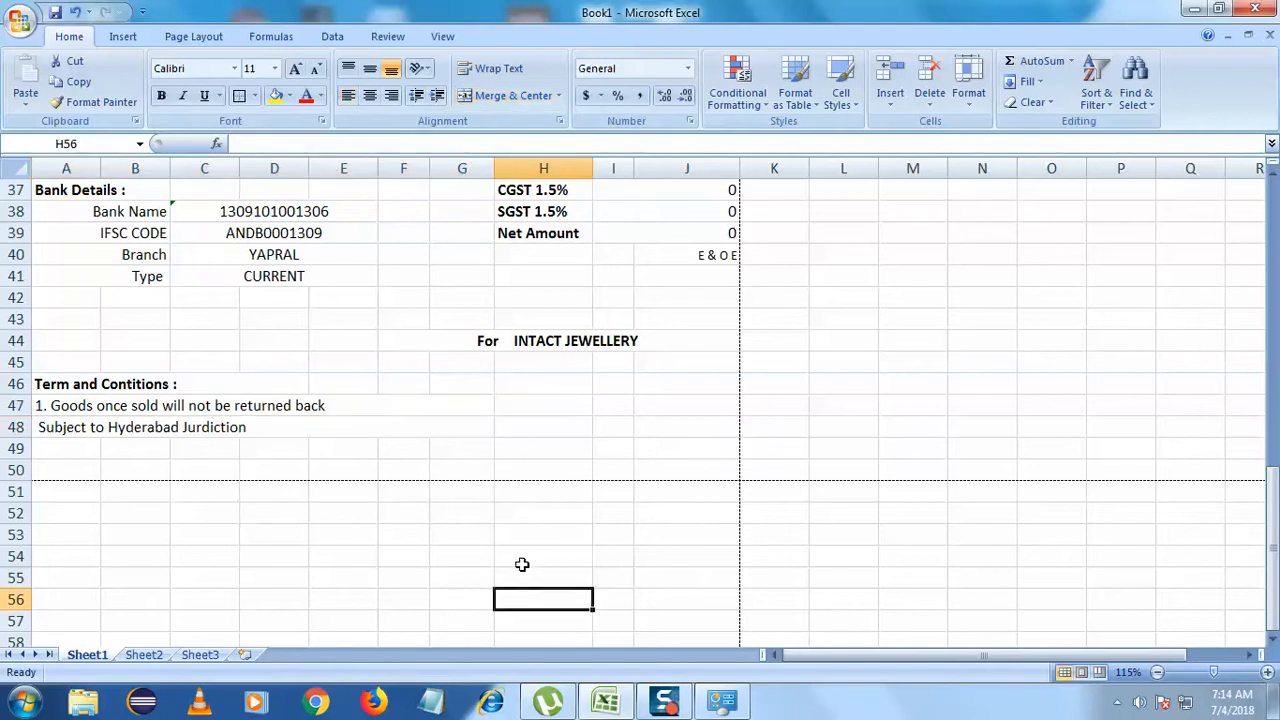
scroll(583, 415, up, 4)
scroll(583, 415, up, 8)
scroll(583, 415, down, 9)
scroll(583, 415, up, 3)
scroll(583, 415, down, 3)
scroll(583, 415, up, 8)
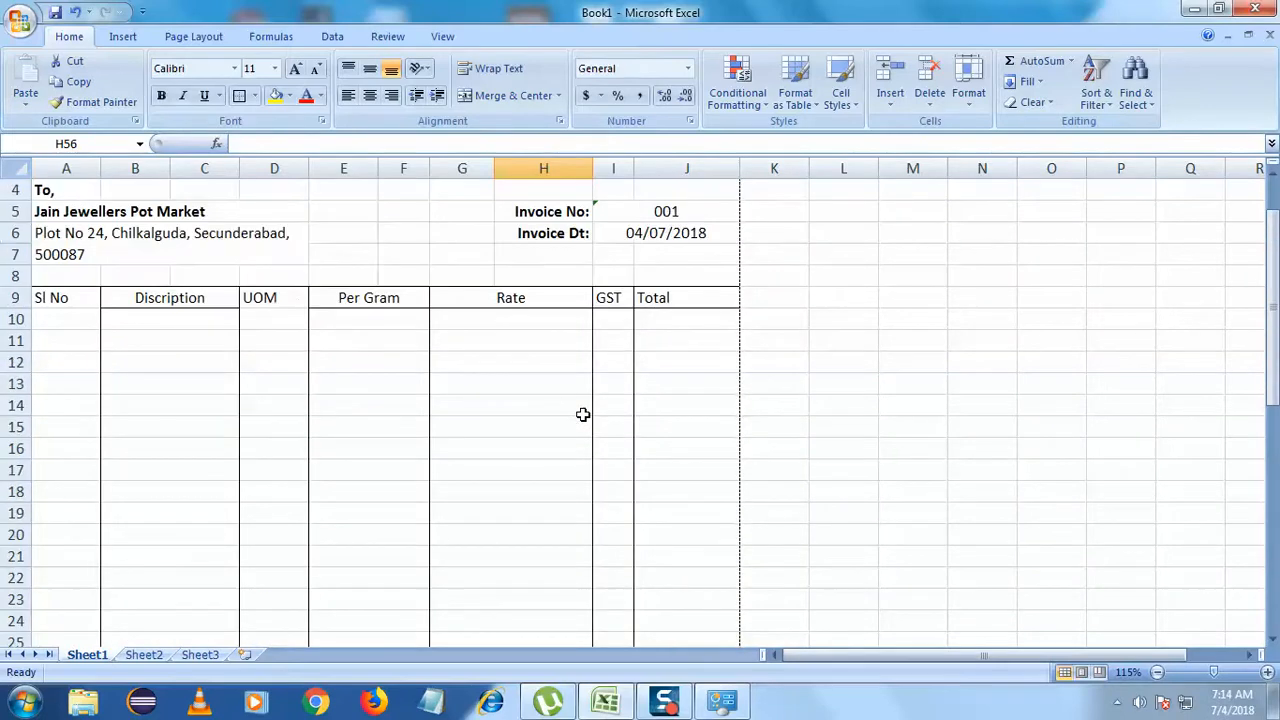
- Narrow the Sl No column A
click(300, 300)
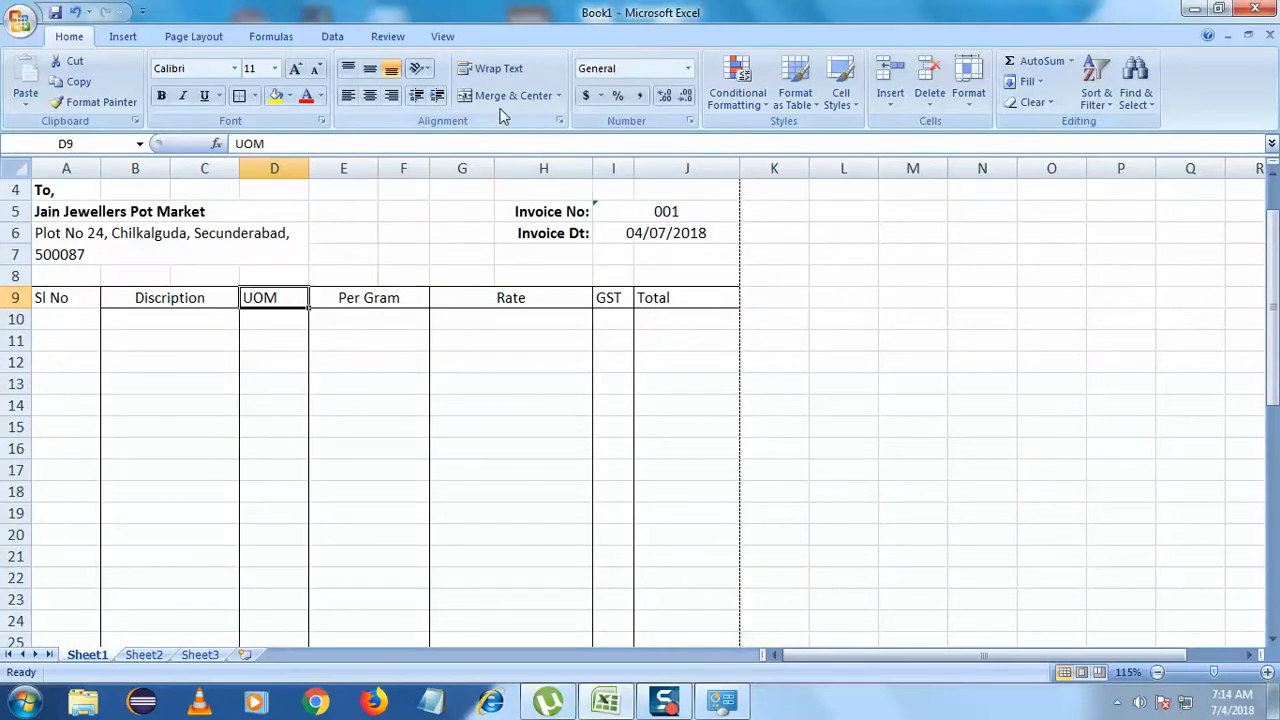
key(Down)
key(Down)
click(73, 299)
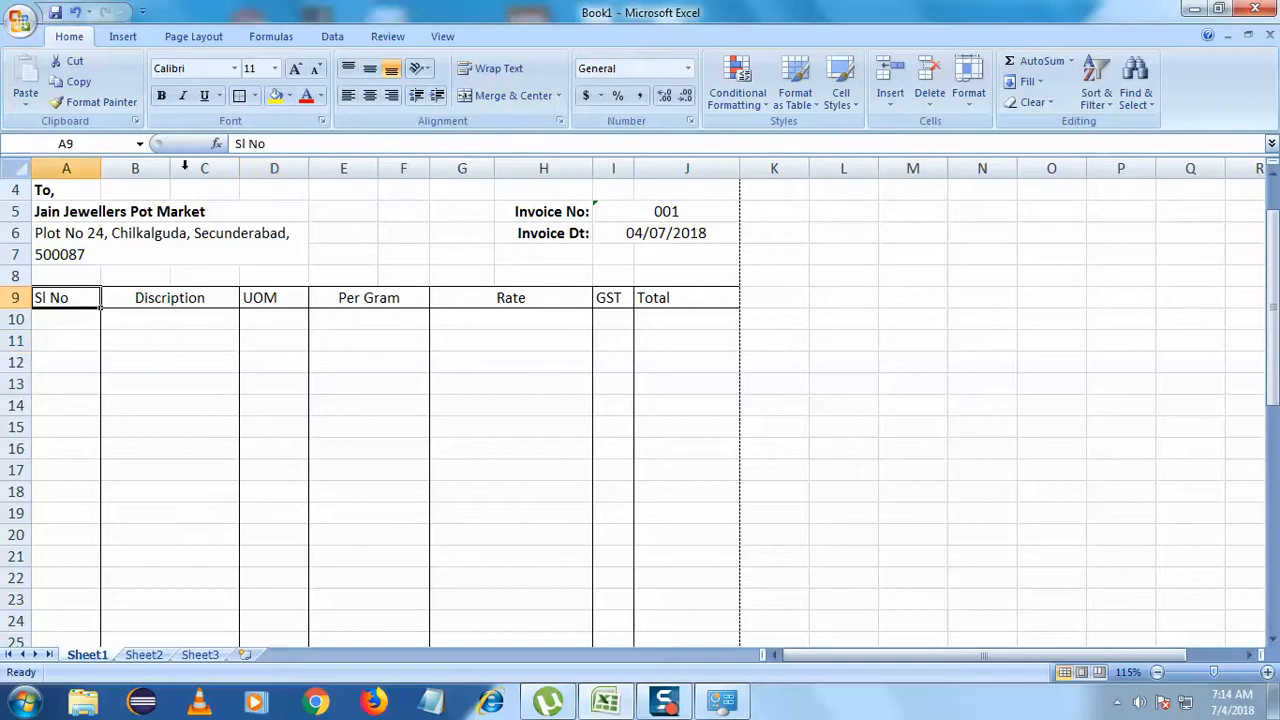
click(271, 380)
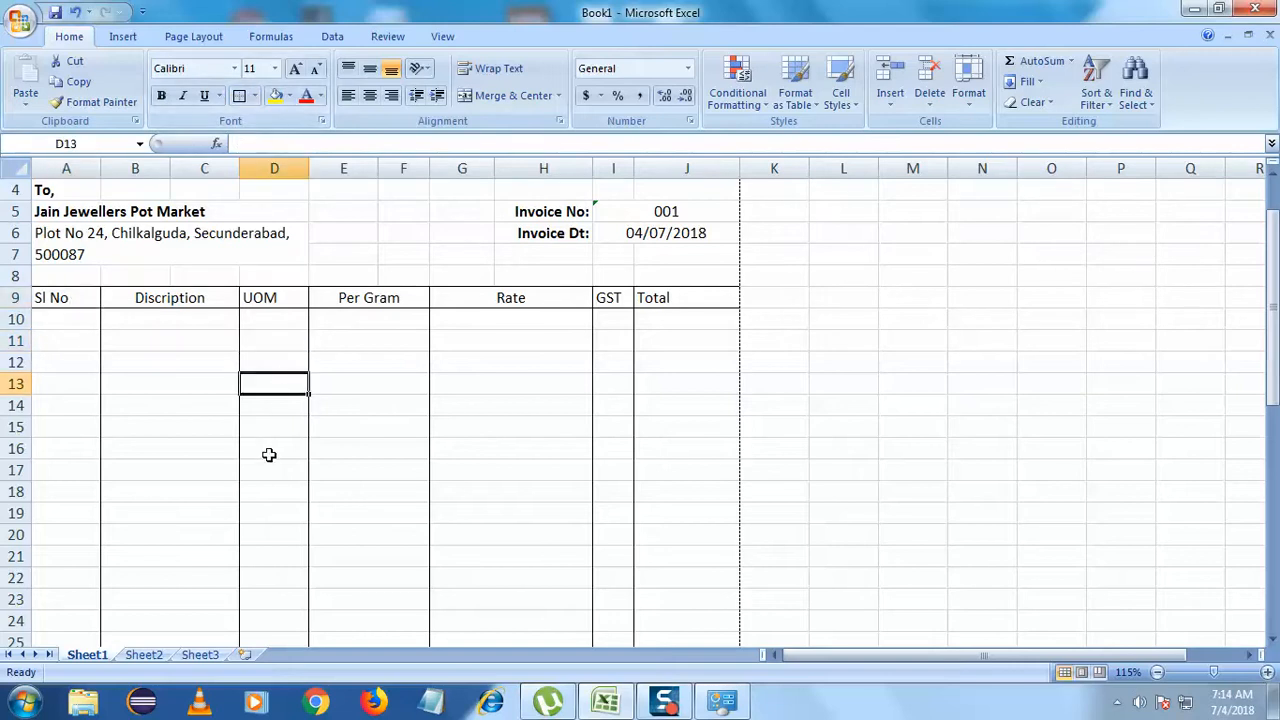
click(70, 321)
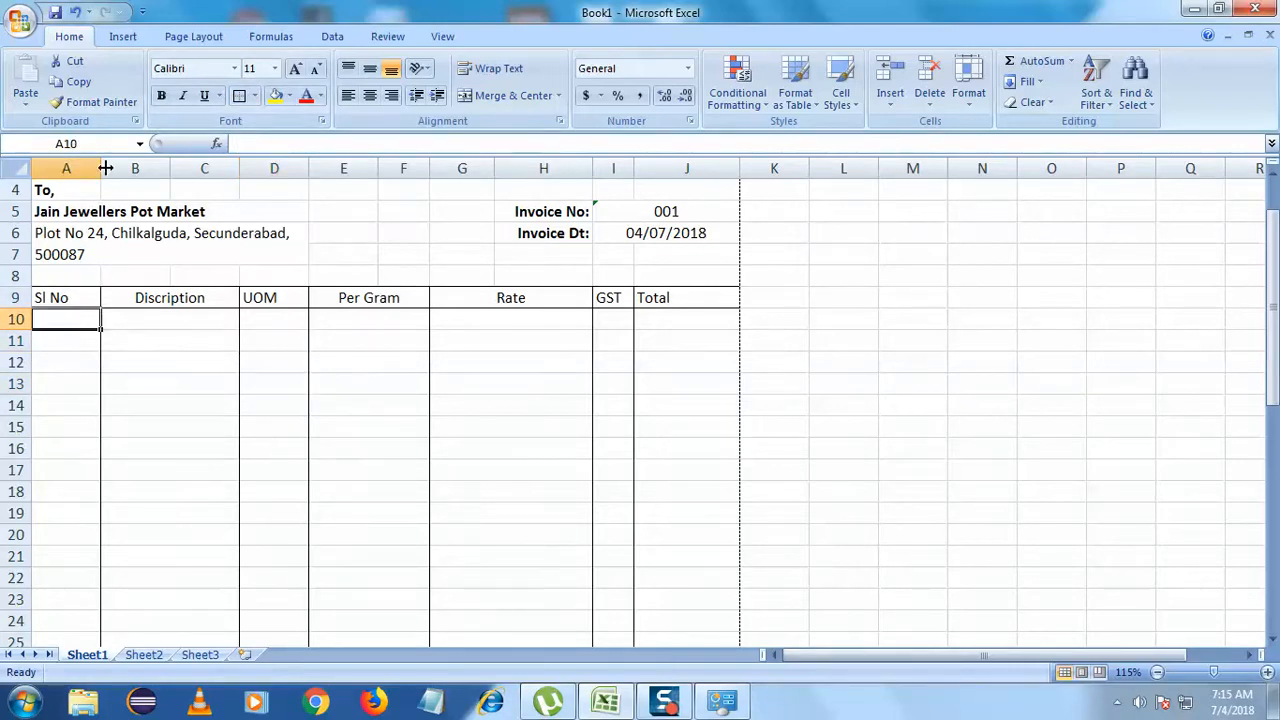
drag(105, 168, 88, 168)
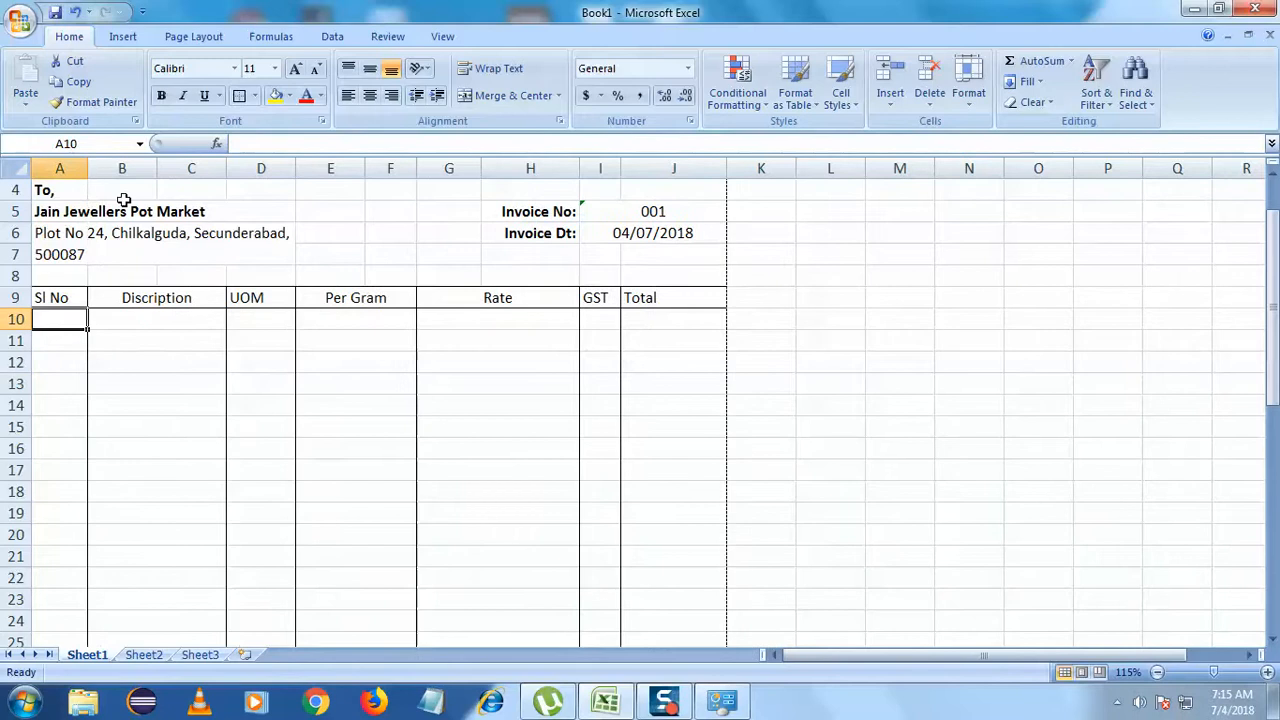
click(200, 334)
scroll(200, 335, down, 8)
scroll(200, 335, up, 6)
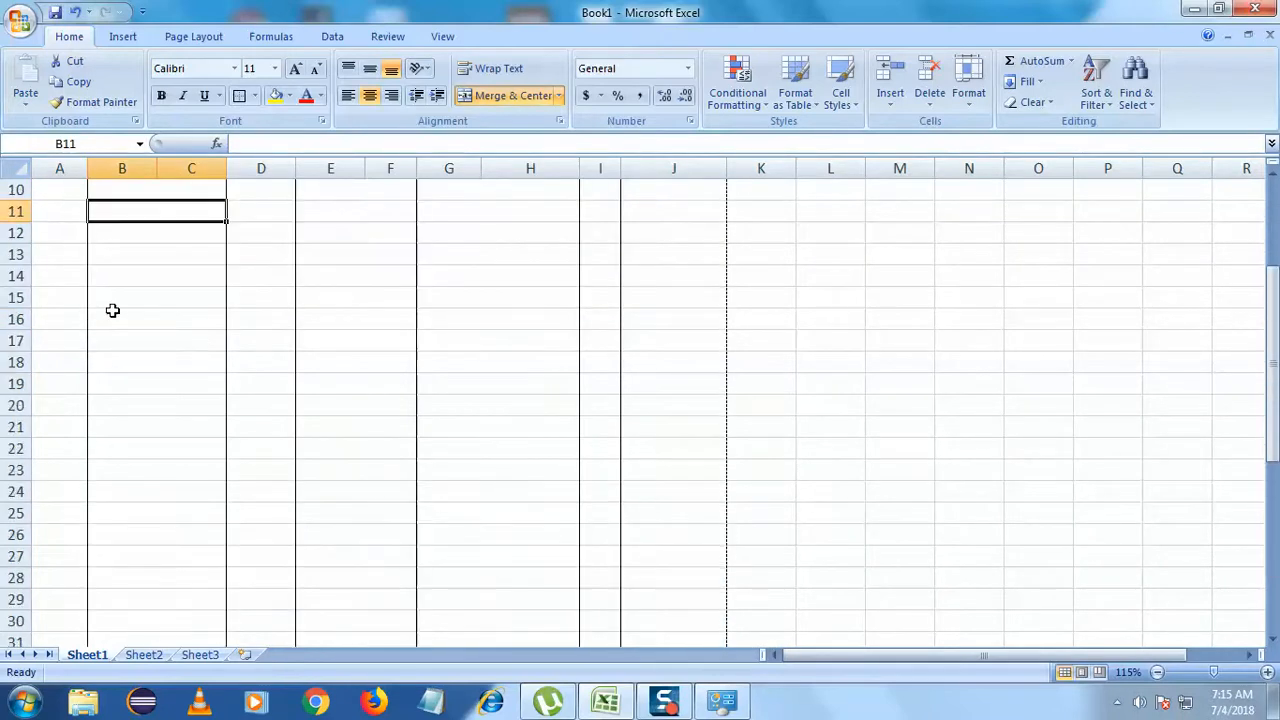
scroll(112, 303, up, 3)
- Fill the Sl No cells A10:A35 with serial numbers 1 to 26
click(72, 388)
text(1)
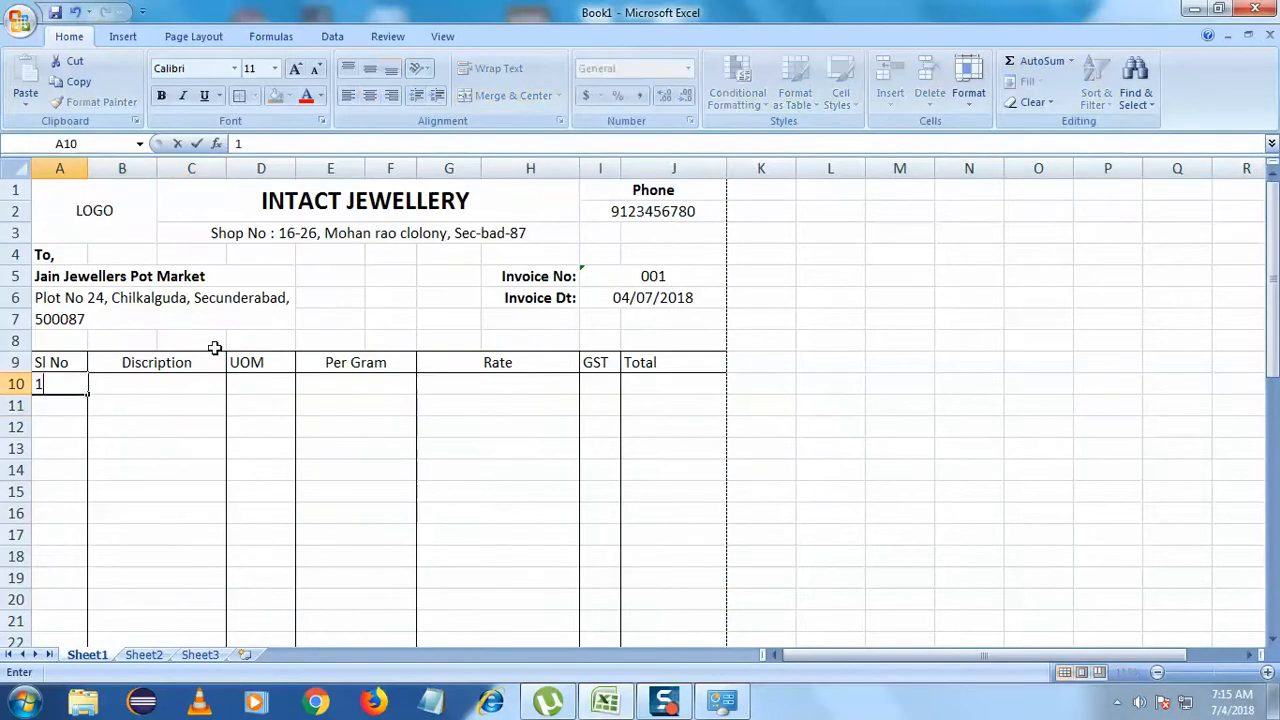
drag(89, 397, 100, 449)
click(140, 430)
scroll(154, 406, up, 7)
scroll(154, 394, down, 3)
scroll(113, 384, down, 5)
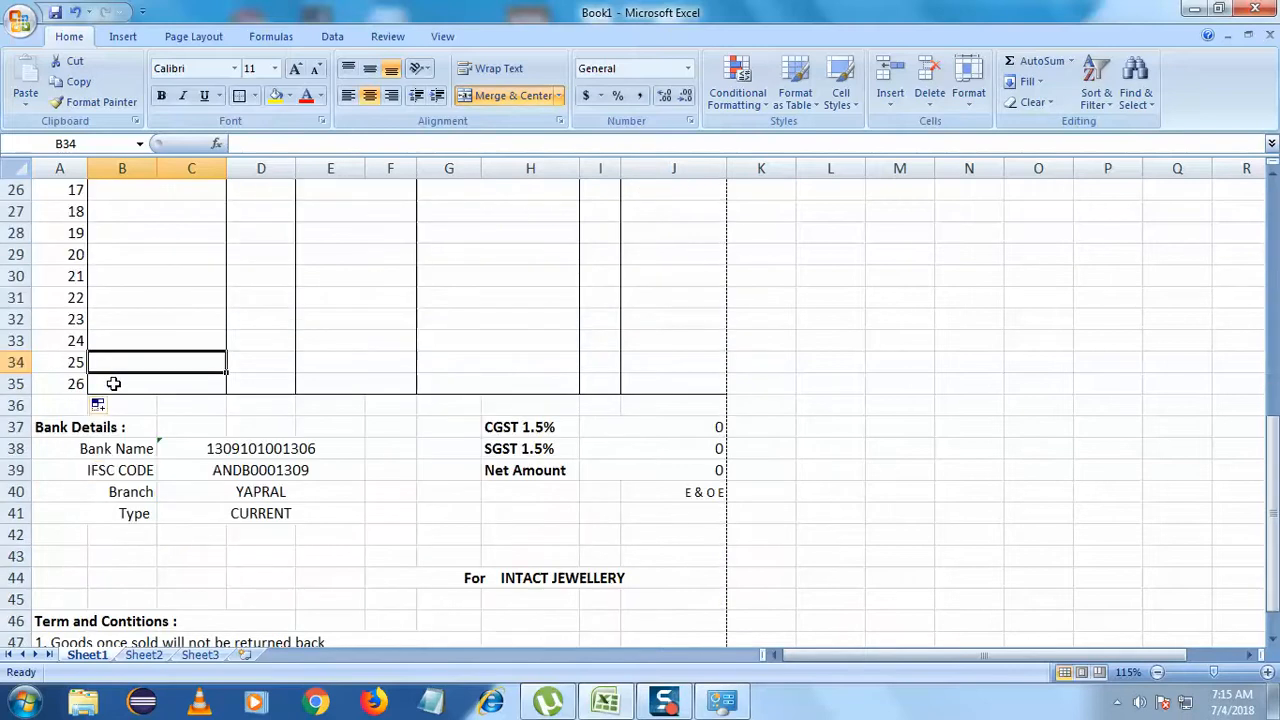
scroll(170, 424, up, 2)
scroll(170, 423, up, 6)
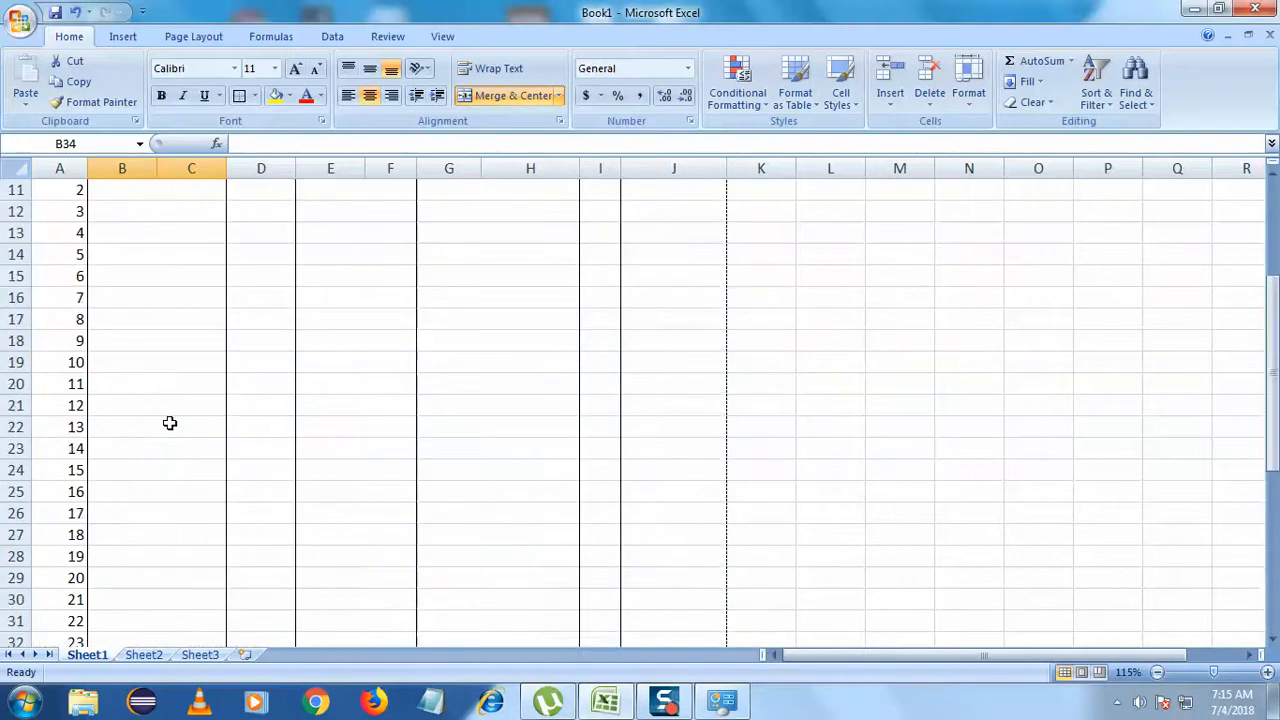
- Narrow column A further to fit the serial numbers
drag(86, 167, 67, 166)
click(748, 358)
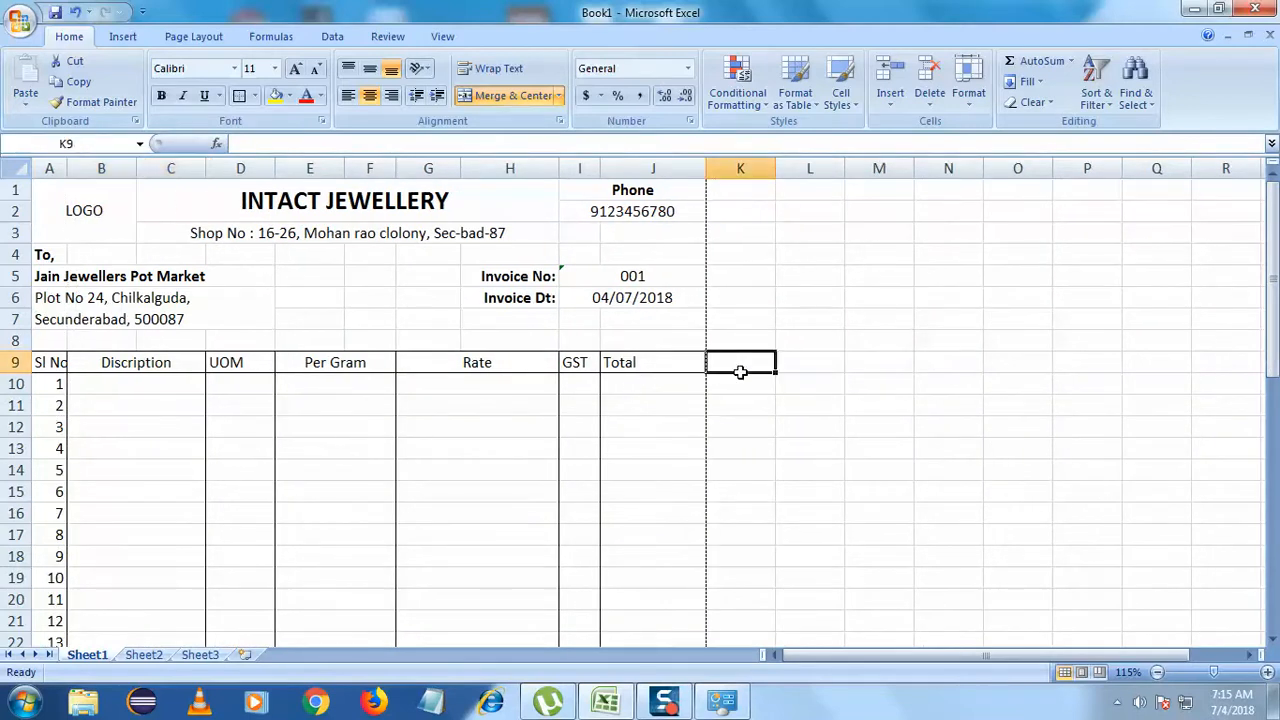
scroll(491, 403, down, 7)
click(762, 365)
scroll(659, 432, up, 4)
scroll(659, 432, down, 3)
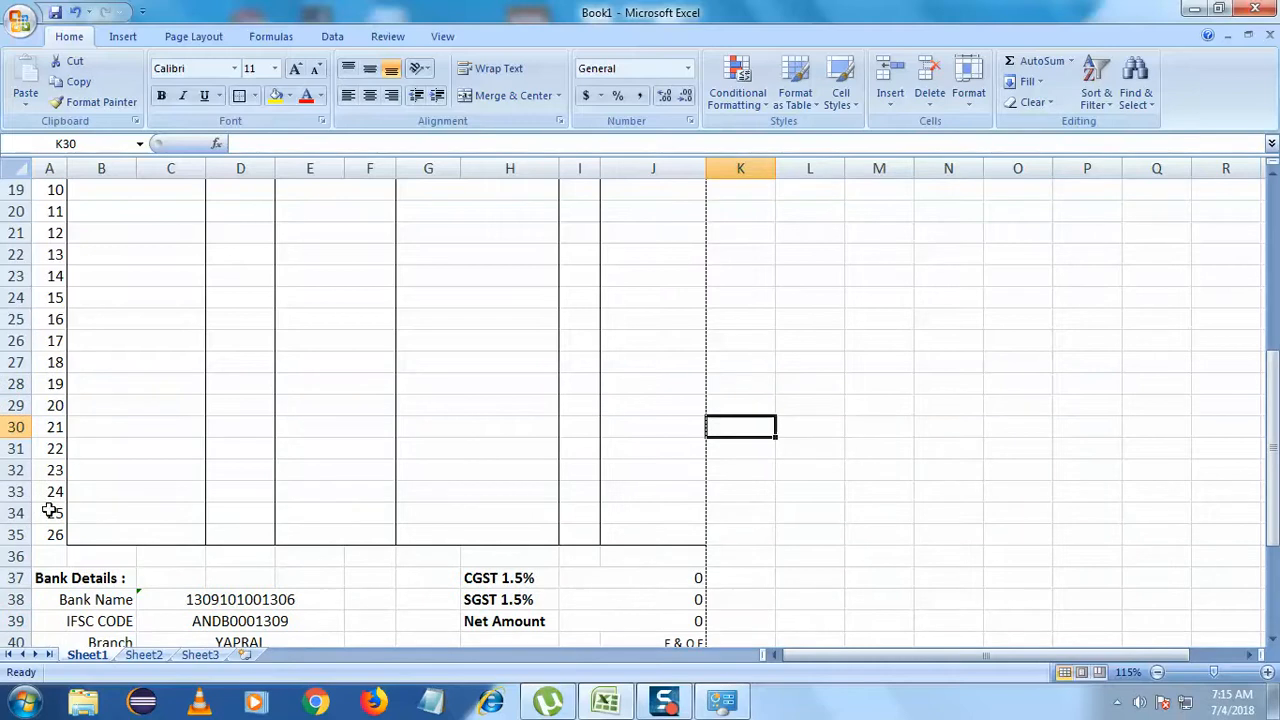
click(43, 543)
- Apply a bottom border to row 35 to close off the item table
click(256, 96)
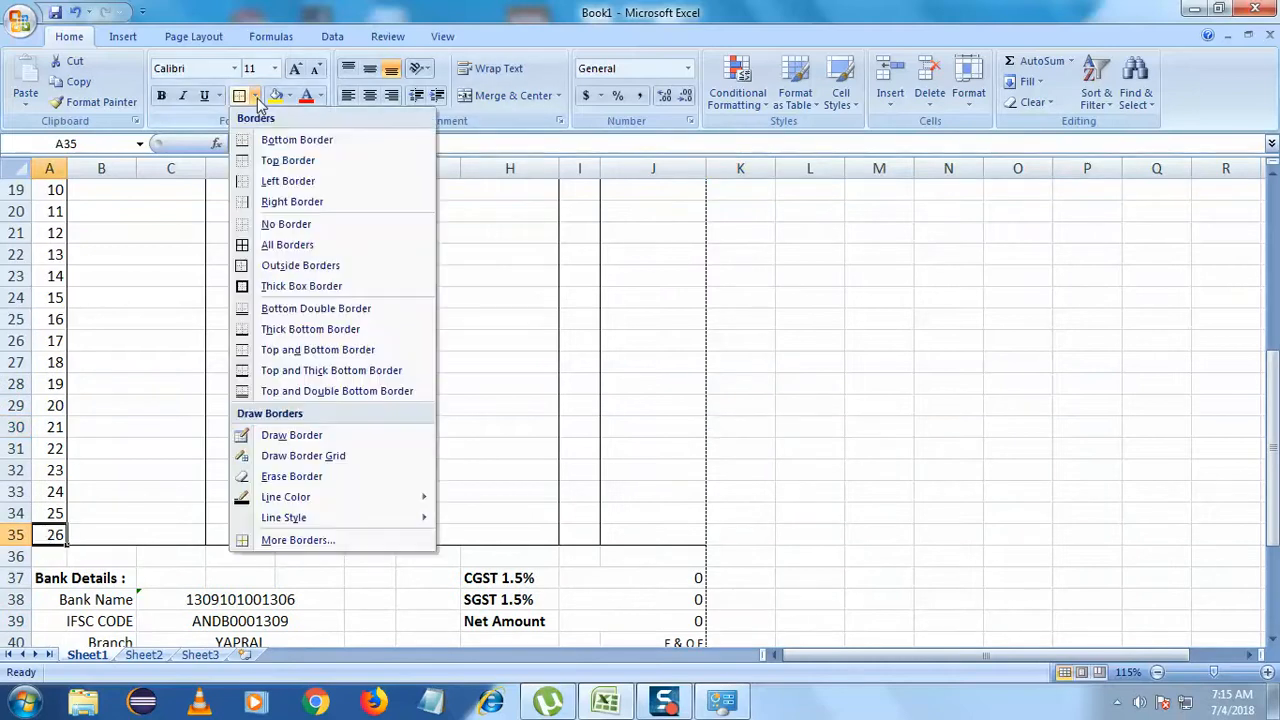
click(265, 141)
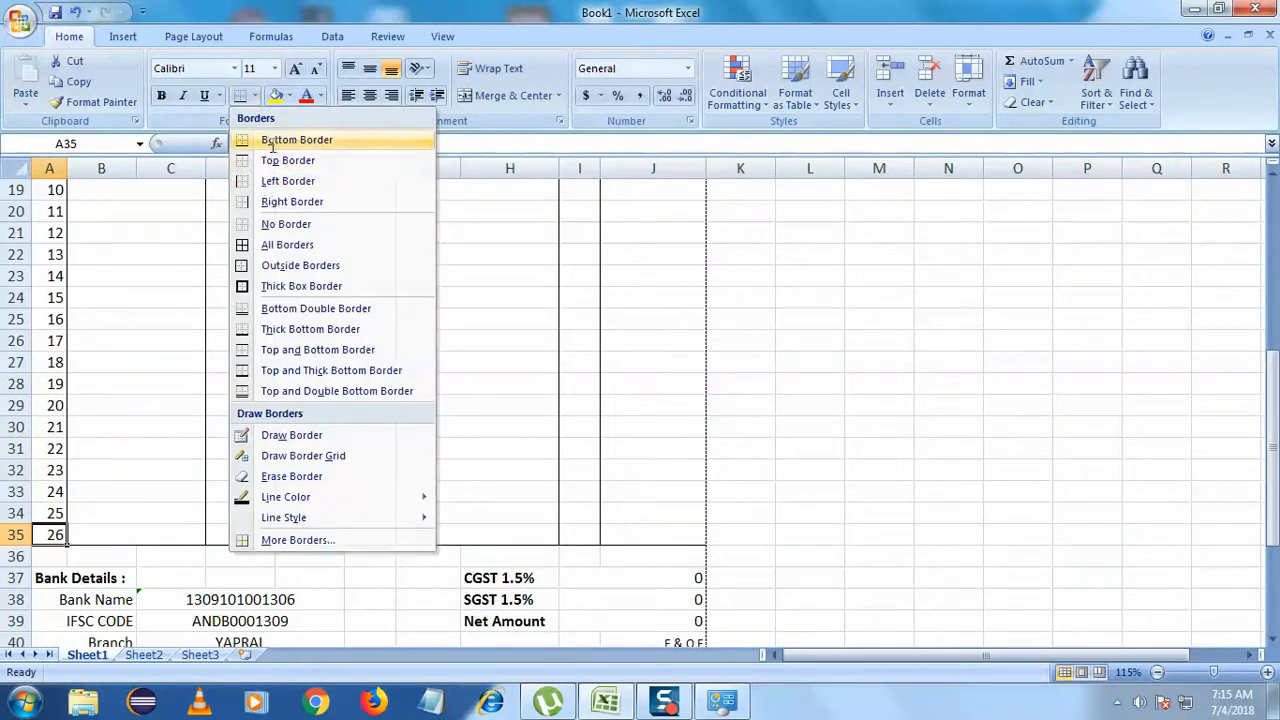
click(454, 383)
scroll(230, 443, up, 6)
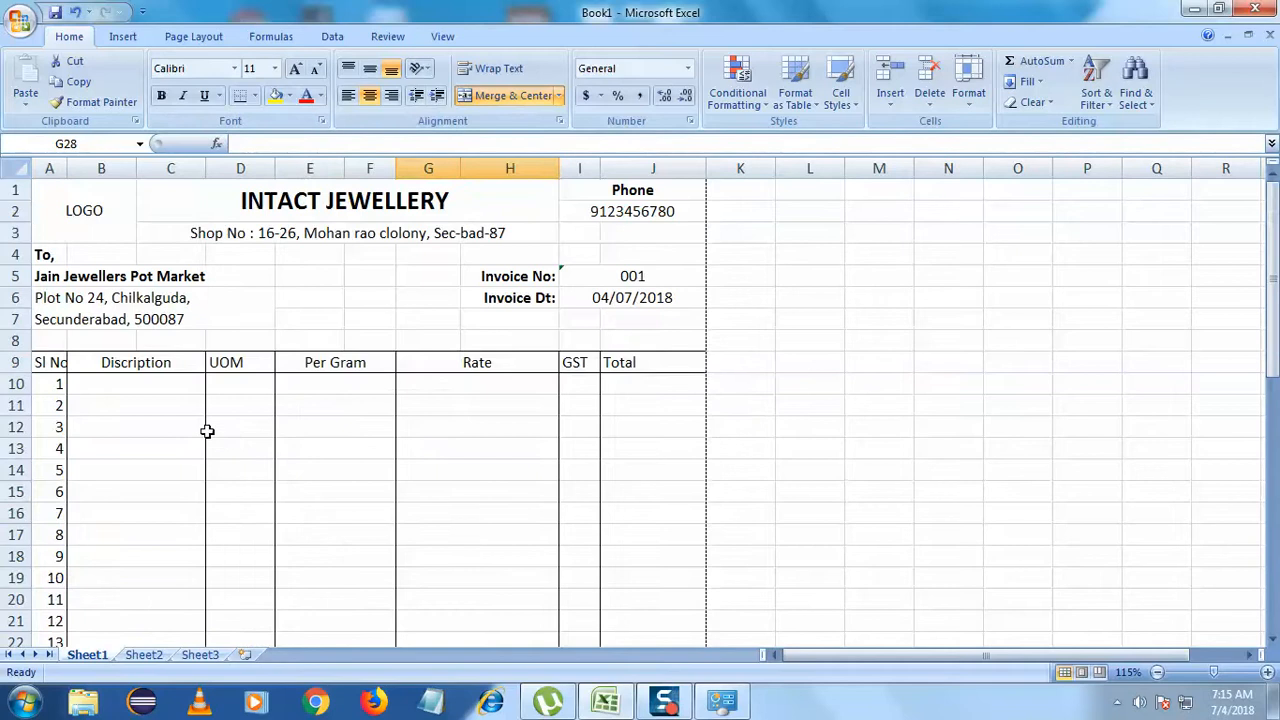
- Widen column A slightly and make the header row 9 bold
drag(68, 168, 84, 168)
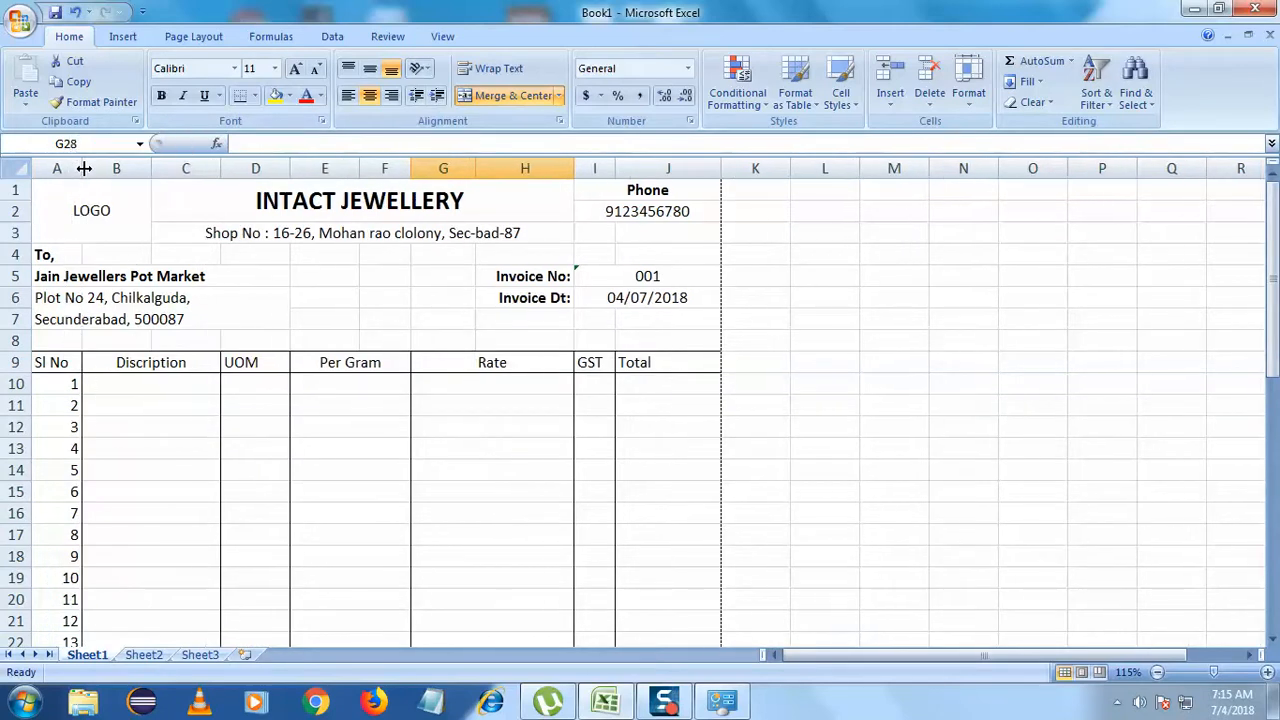
click(58, 366)
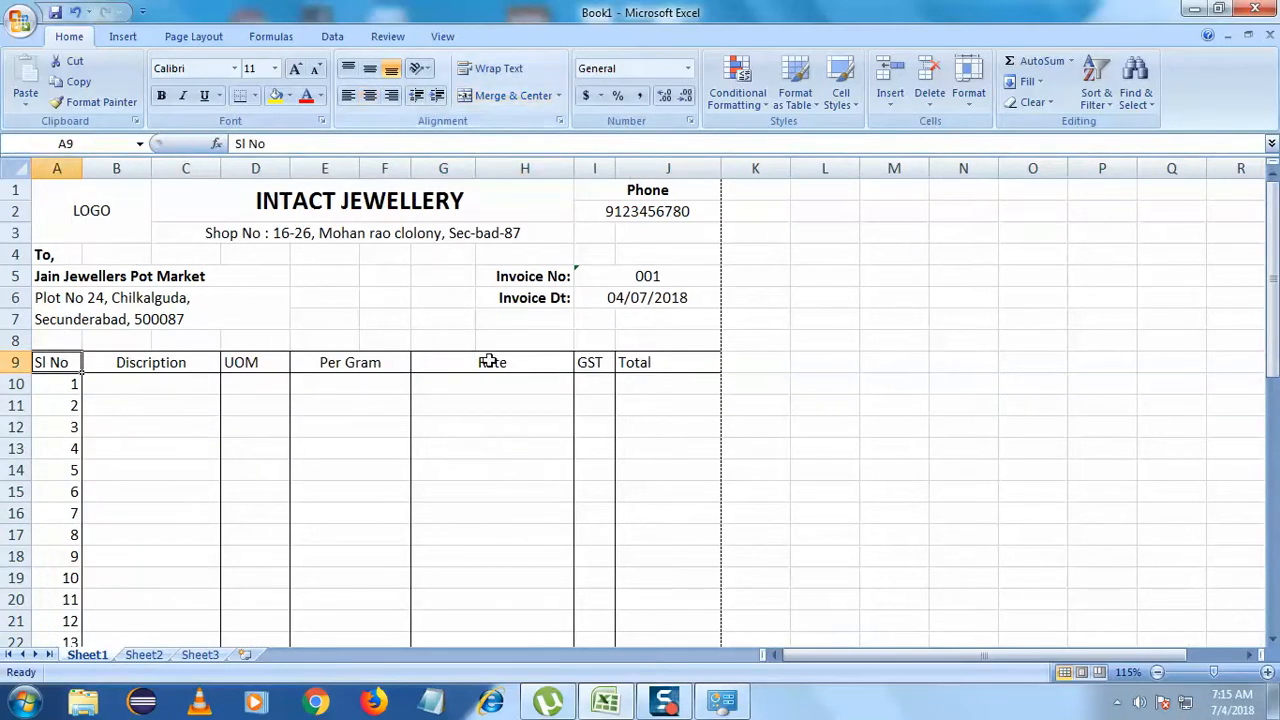
drag(669, 361, 57, 363)
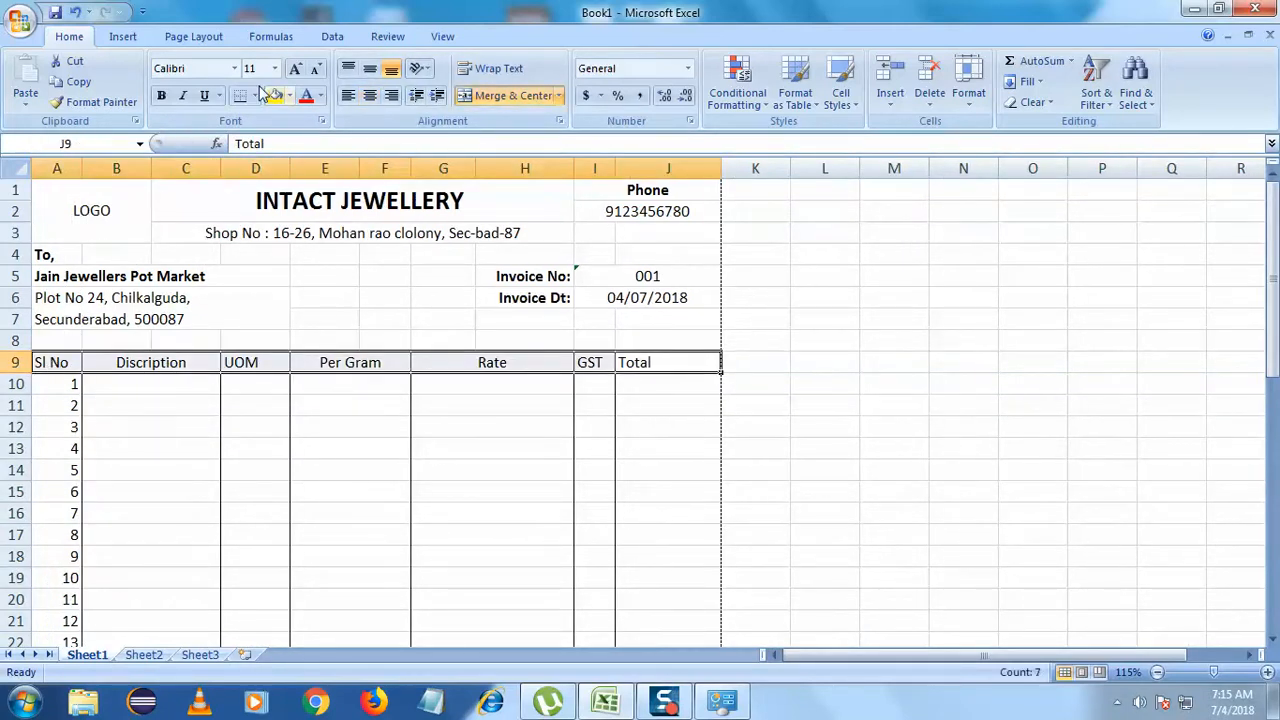
click(160, 97)
click(341, 492)
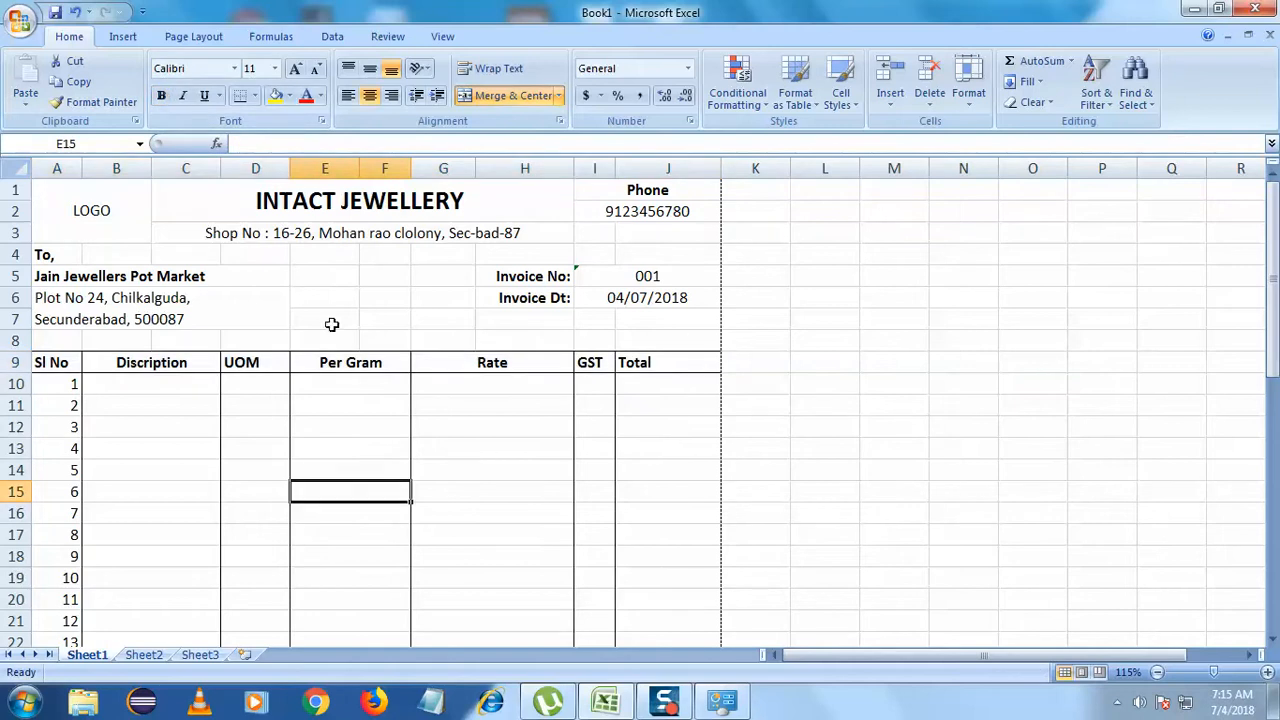
- Centre the Sl No heading in A9 and right-align the Total heading in J9
click(57, 363)
click(370, 95)
click(230, 402)
click(640, 362)
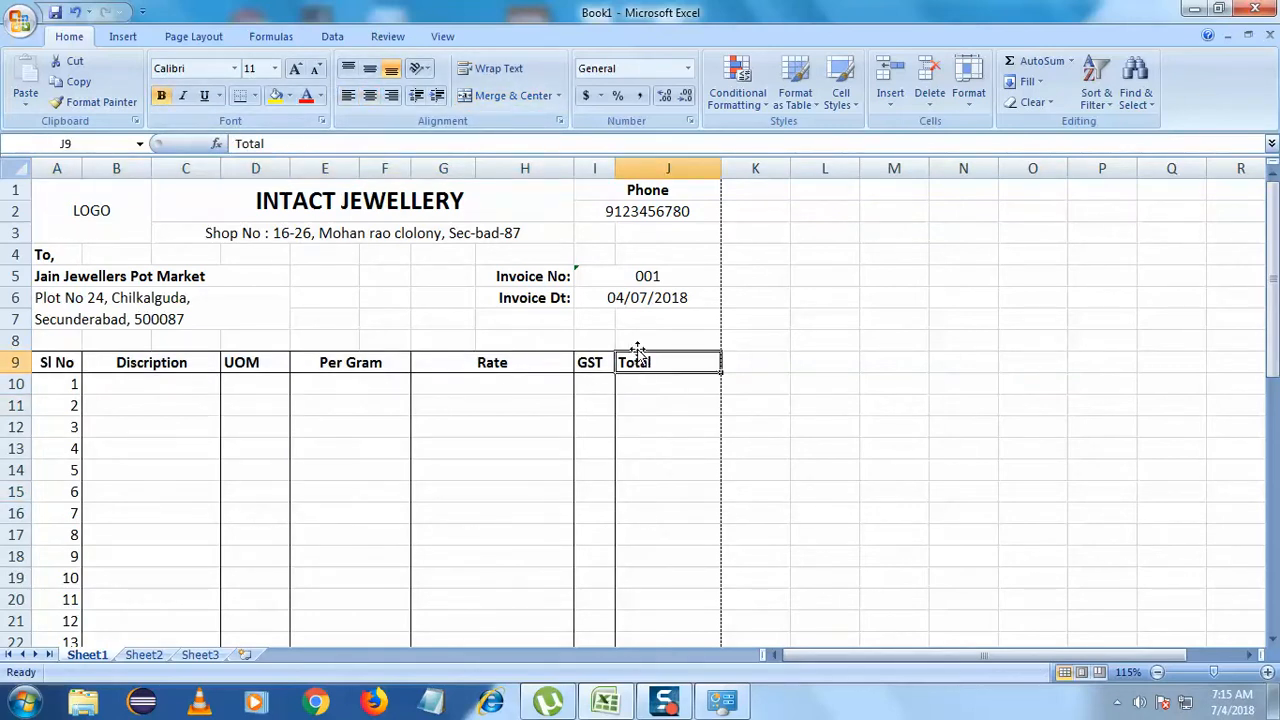
click(391, 95)
click(449, 406)
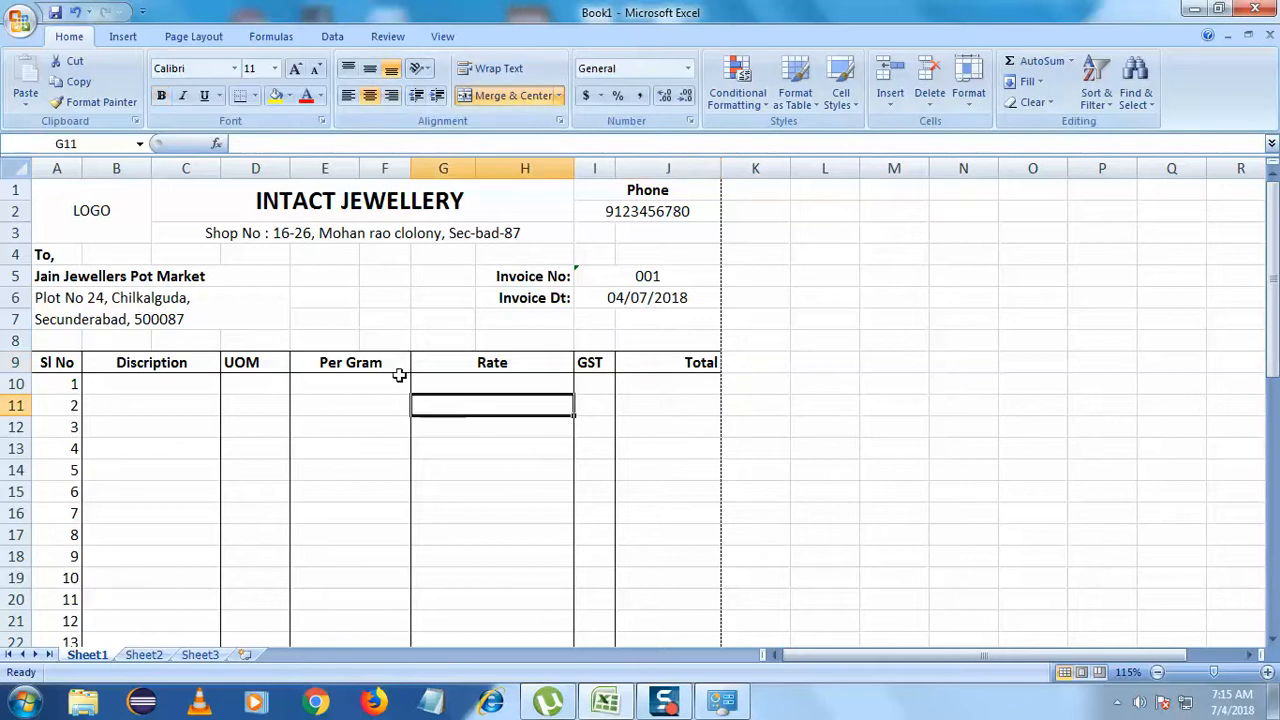
- Select the serial numbers in A10:A35
scroll(399, 375, down, 2)
click(319, 426)
scroll(312, 431, down, 3)
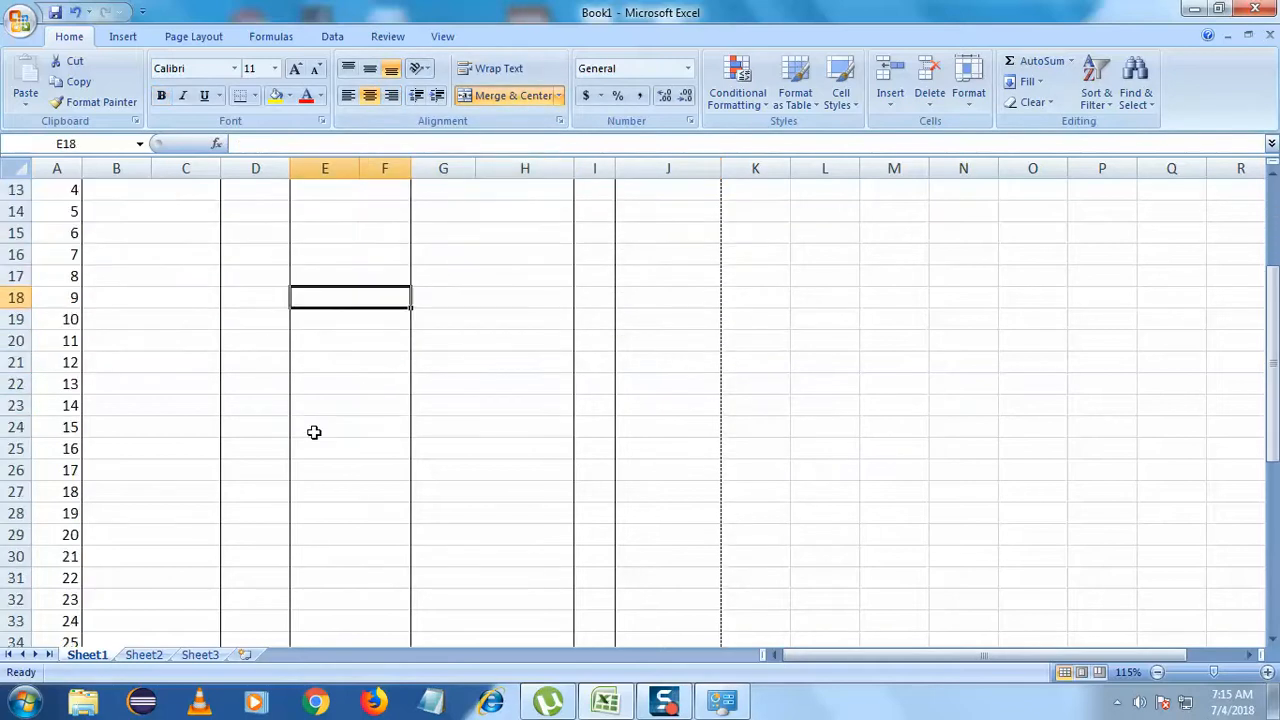
scroll(326, 441, up, 4)
scroll(326, 441, up, 1)
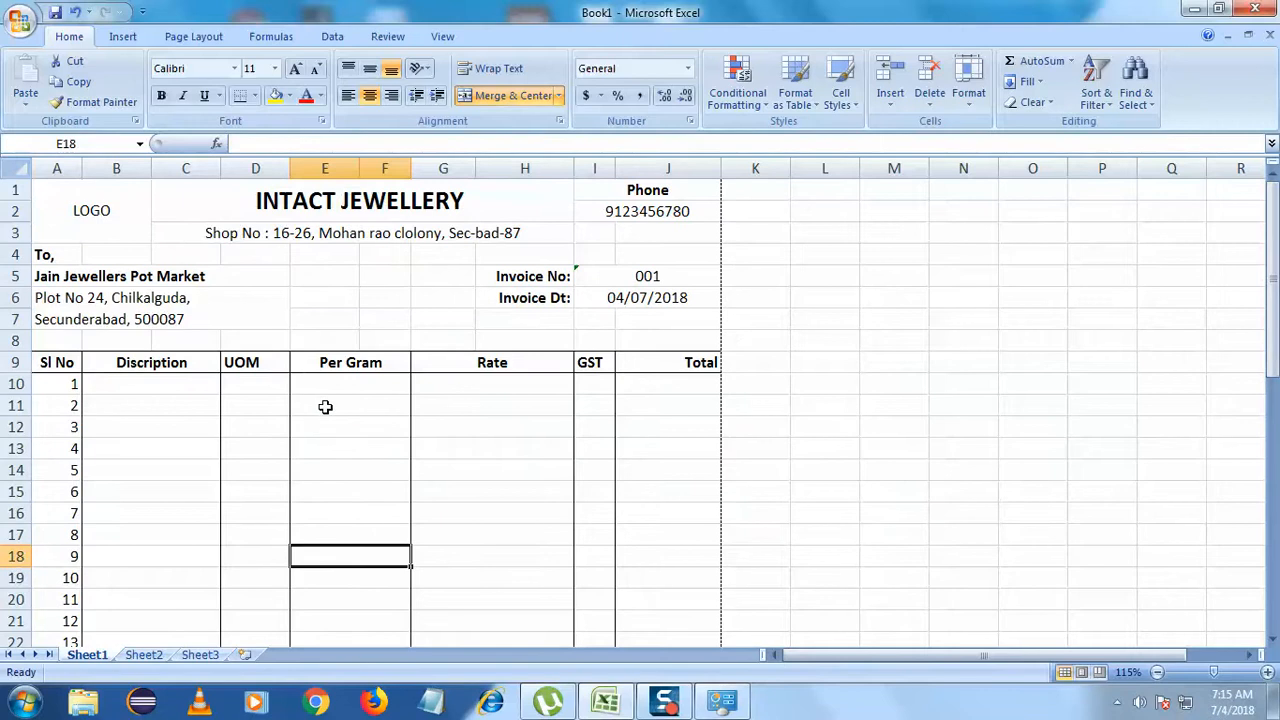
scroll(250, 400, down, 2)
scroll(60, 278, down, 1)
scroll(60, 278, down, 3)
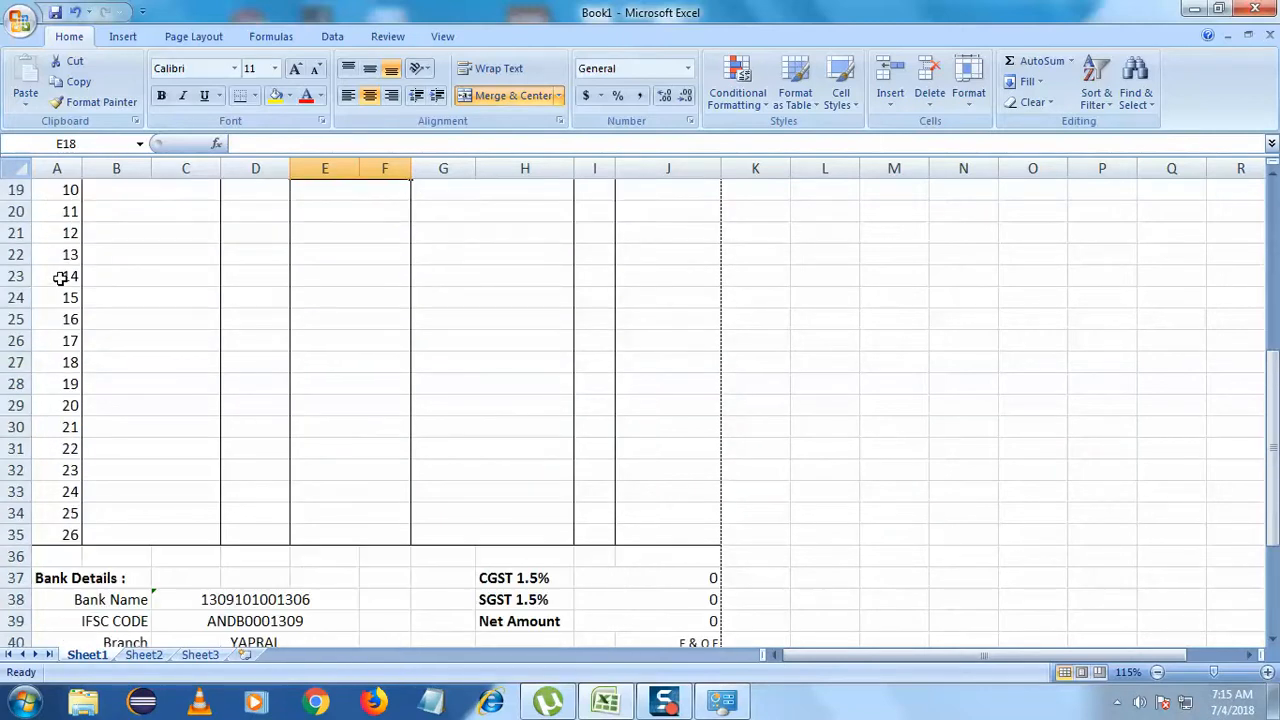
drag(67, 541, 63, 241)
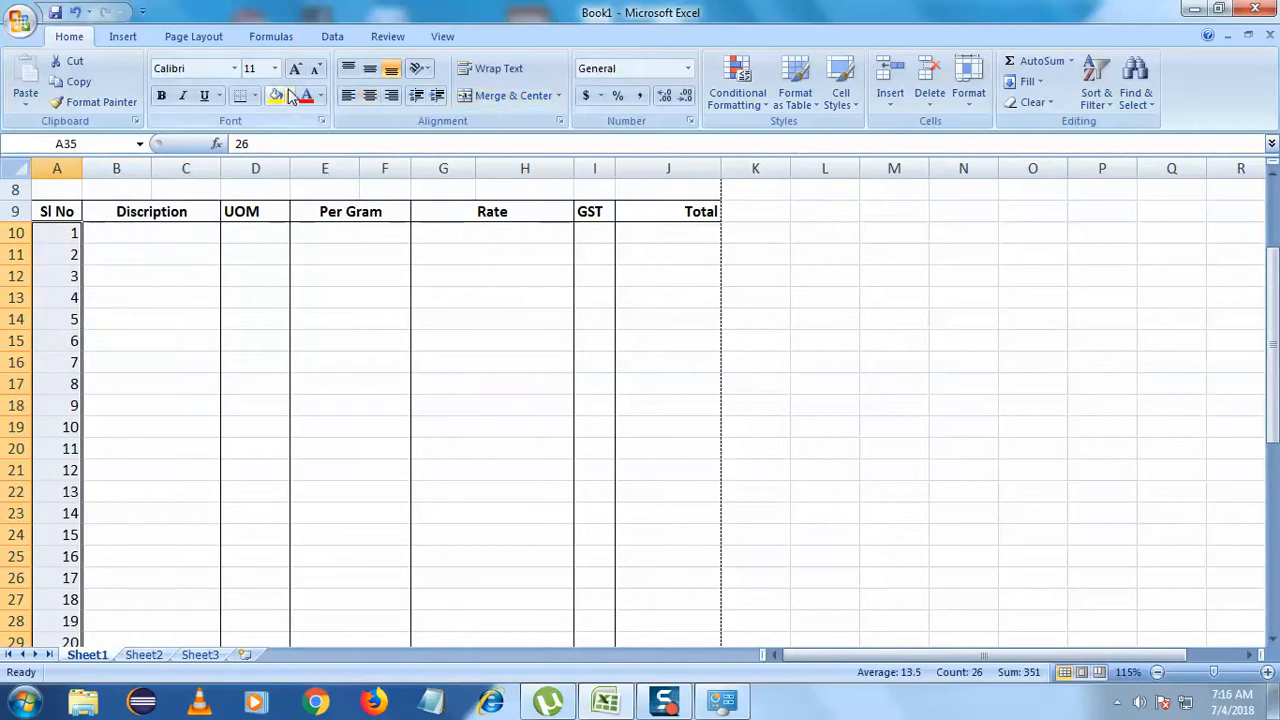
- Clear serial numbers 1–26 and enter 1 in A10
key(Delete)
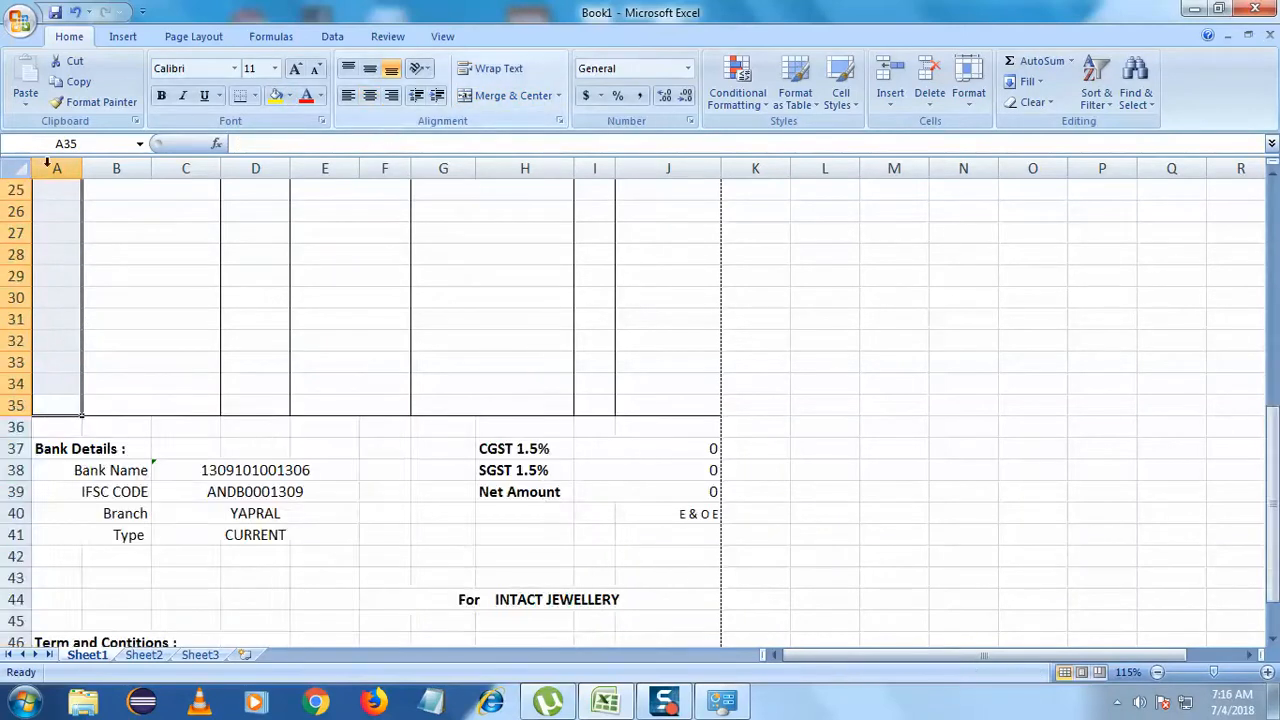
scroll(48, 400, up, 8)
click(76, 381)
text(1)
- Enter 'Silver Ring' as row 10's description and 'gms' as its UOM
click(207, 386)
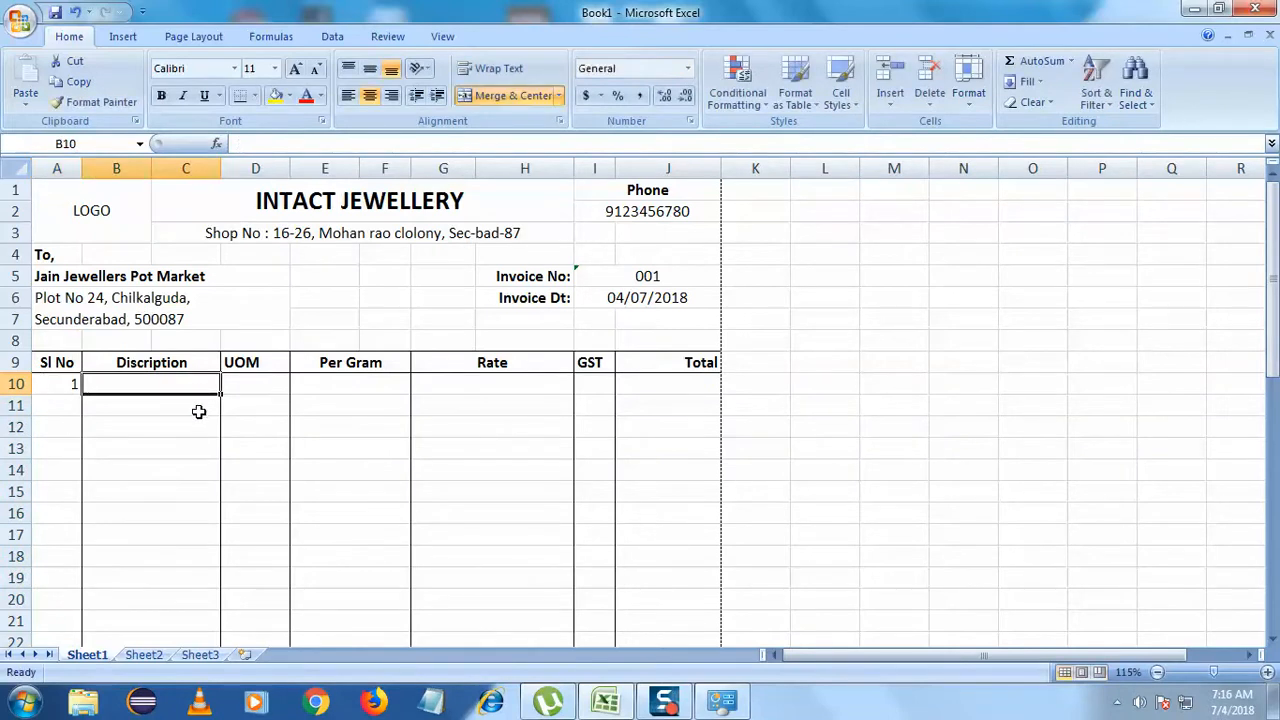
double_click(191, 383)
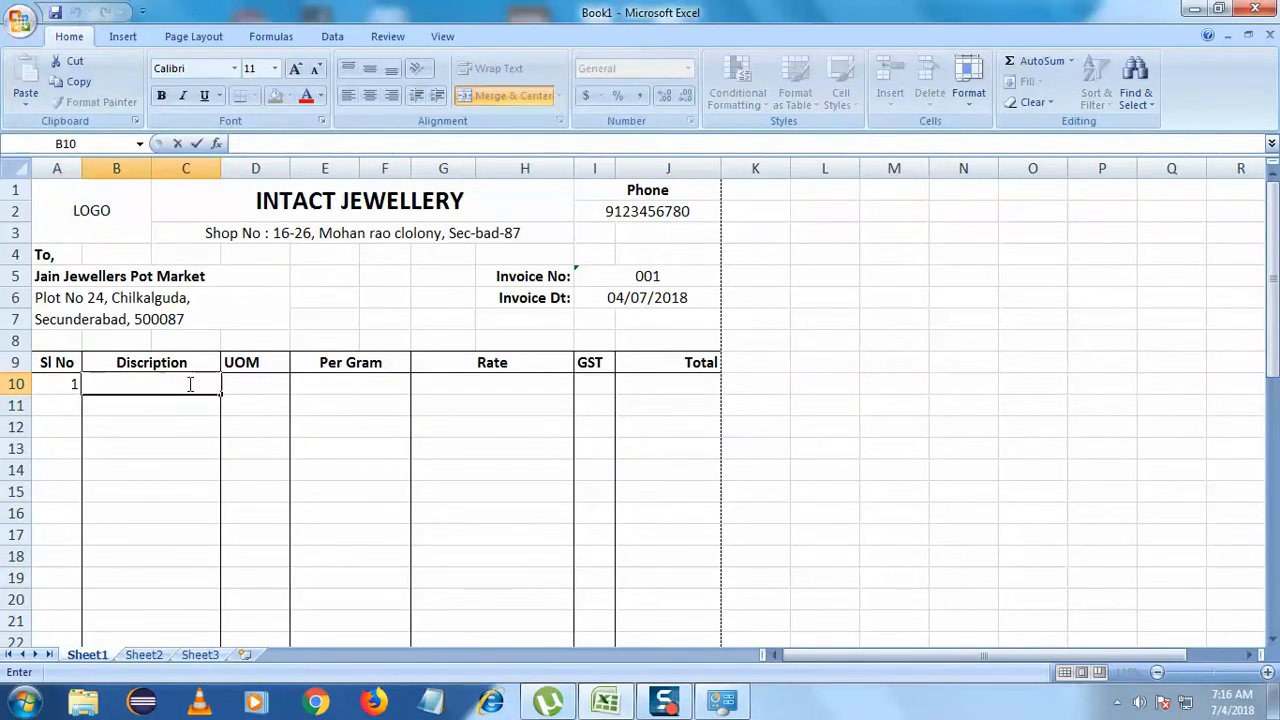
text(Silver Ring)
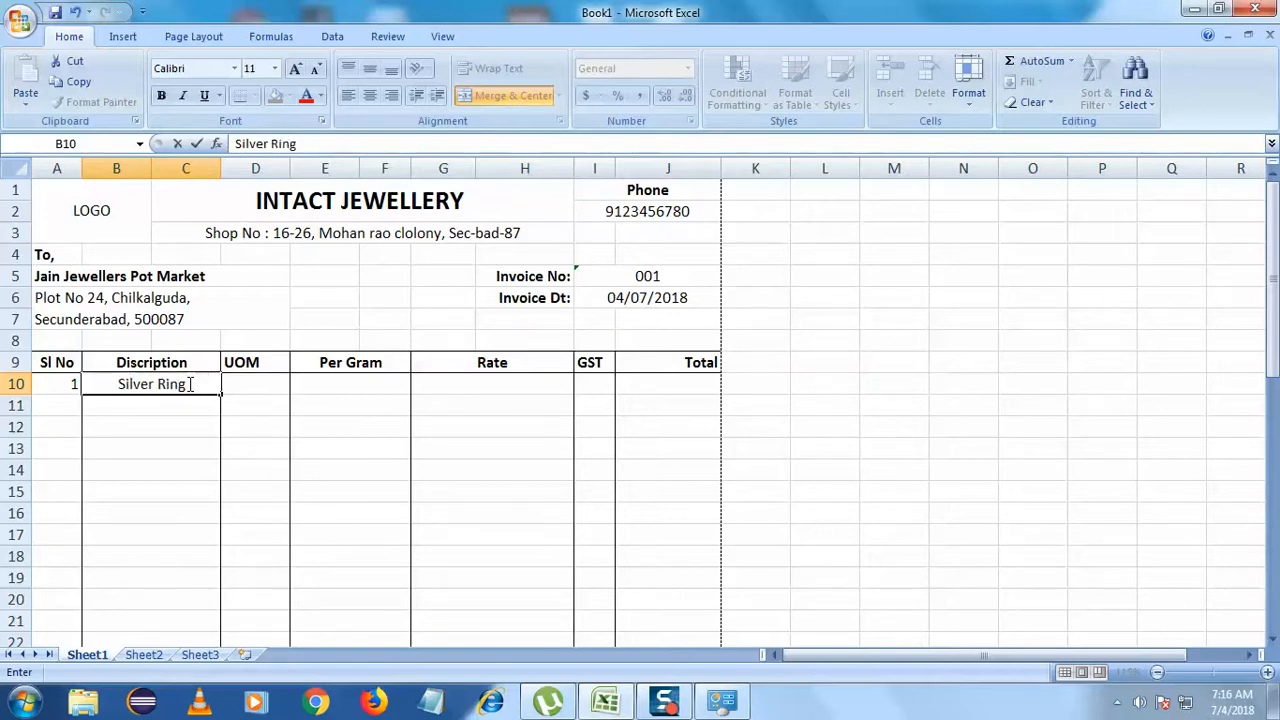
click(214, 448)
click(249, 383)
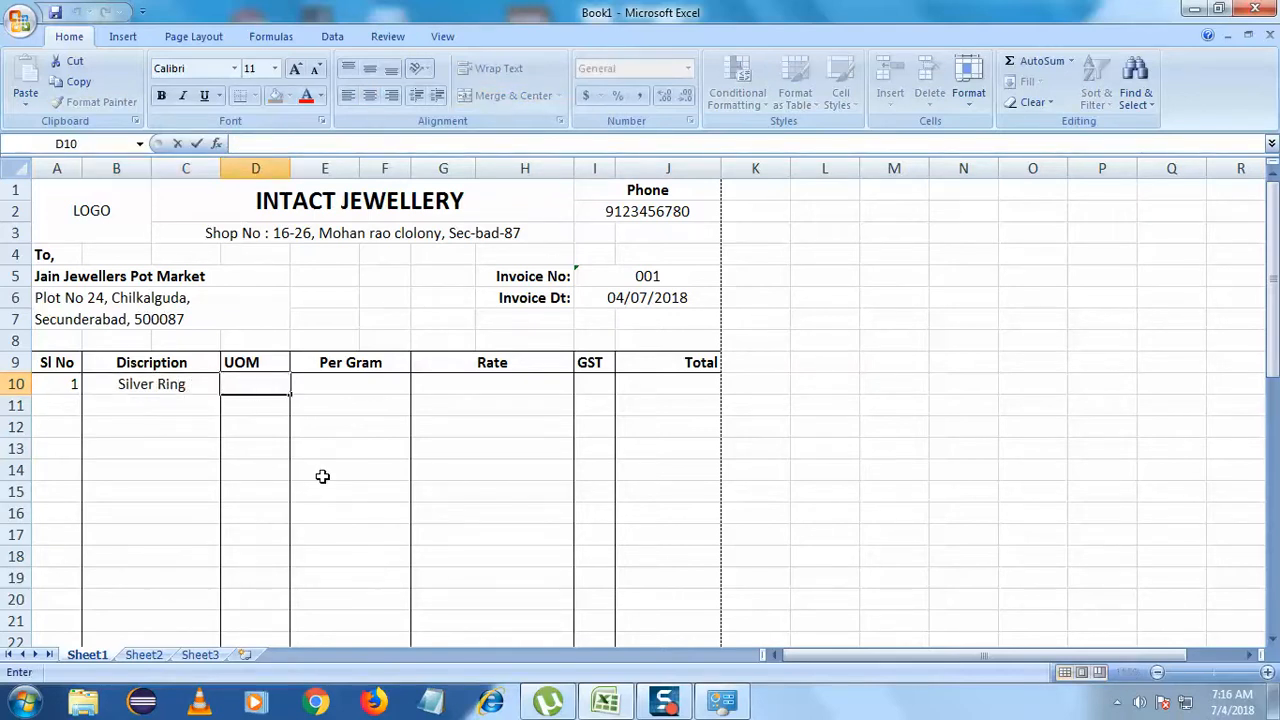
text(gms)
key(Tab)
- Fill row 10 with Per Gram 40, Rate 38 and GST 3, then select its Total cell
double_click(361, 383)
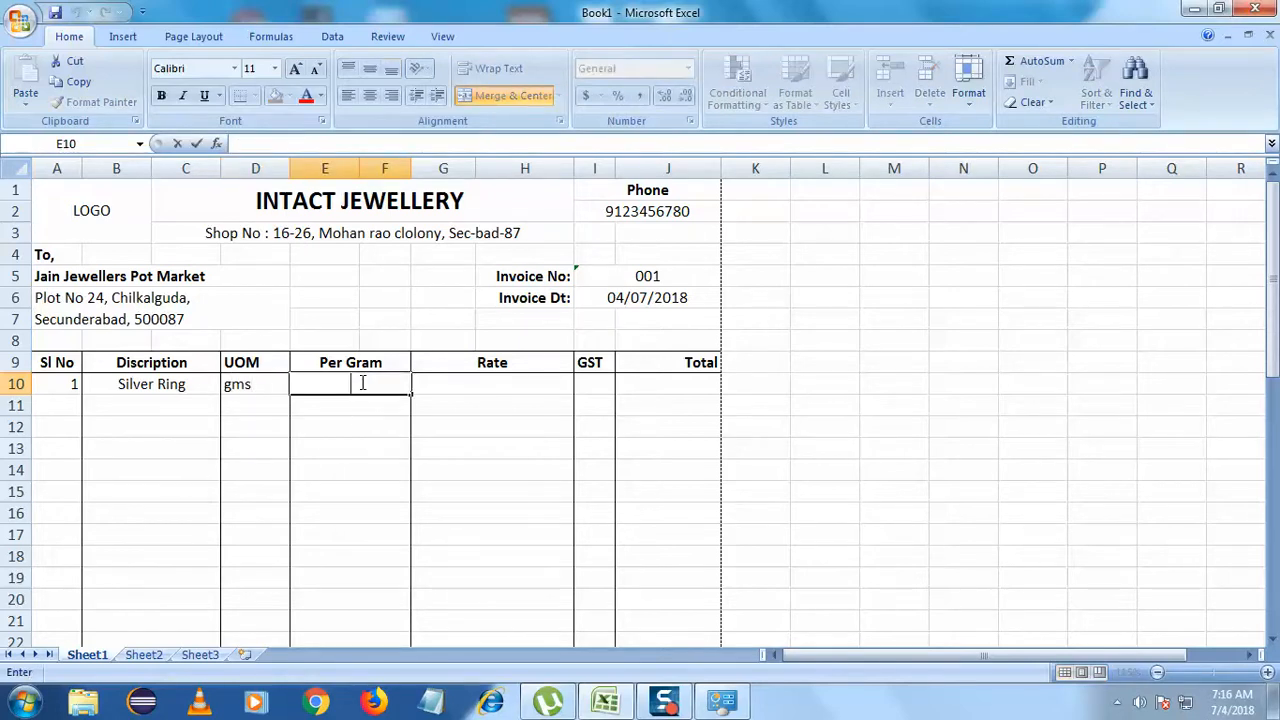
text(40)
click(522, 387)
double_click(520, 387)
text(38)
click(520, 447)
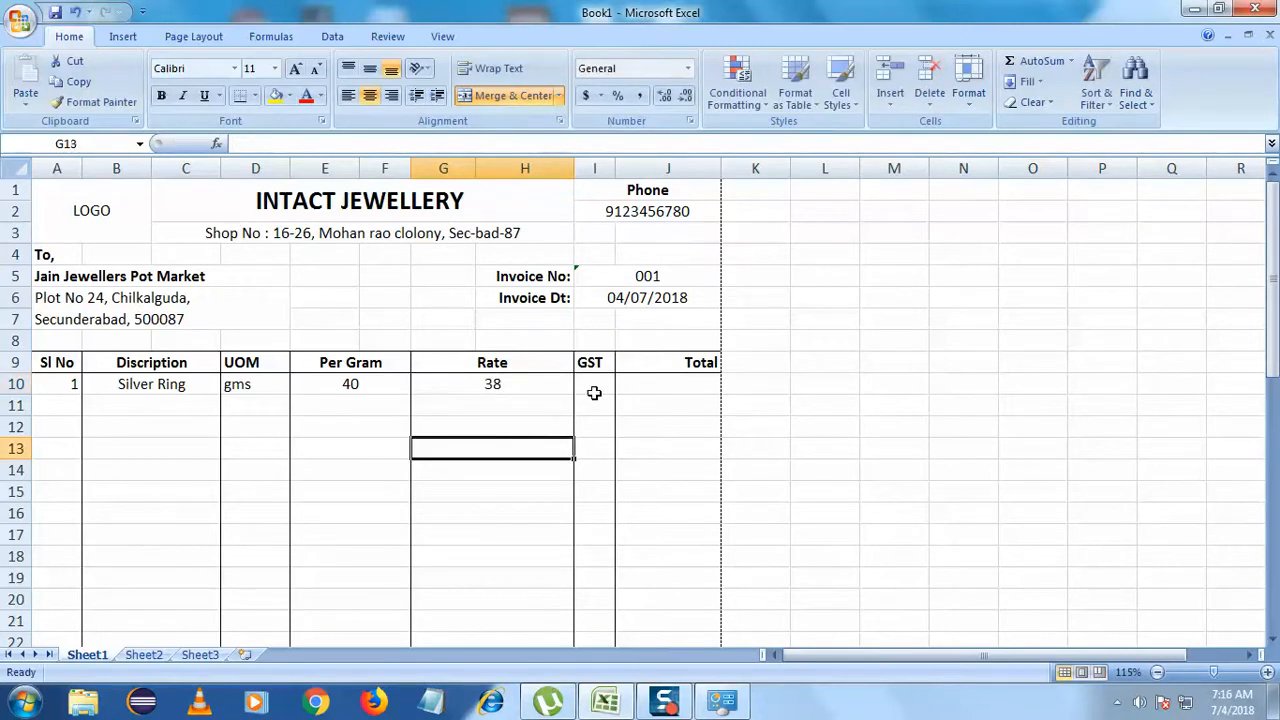
double_click(594, 393)
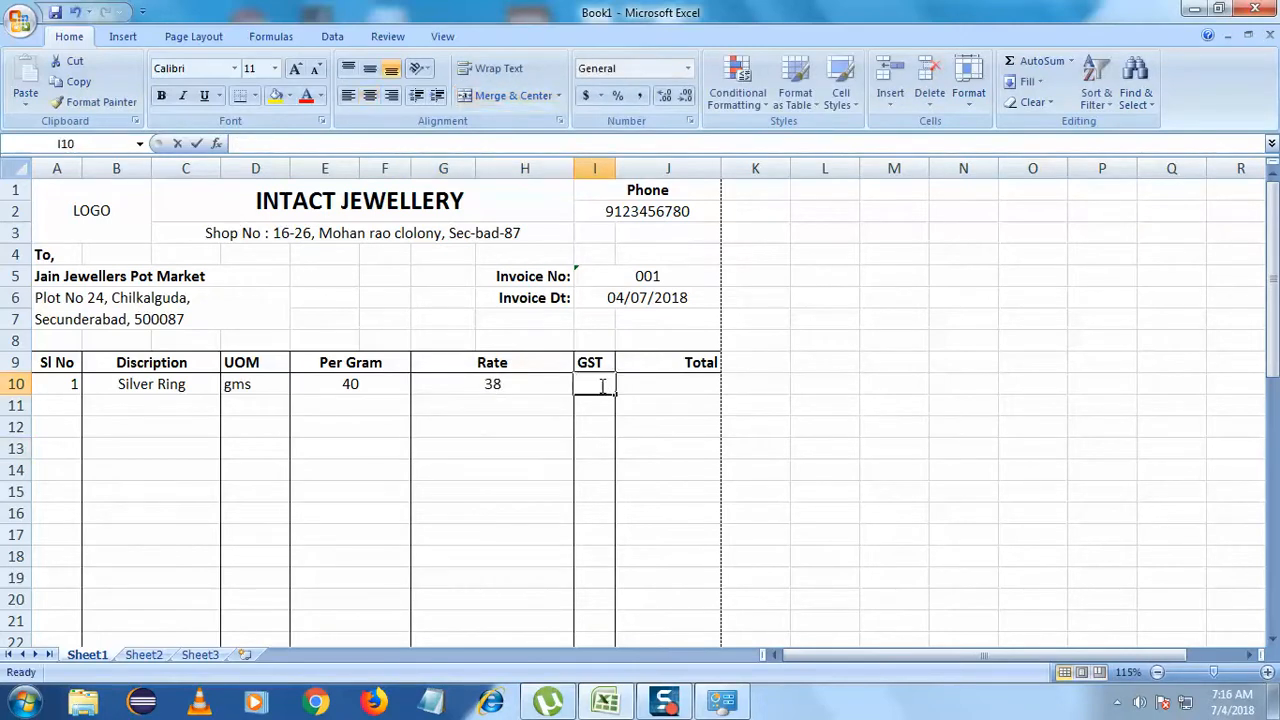
text(3)
click(605, 513)
click(676, 388)
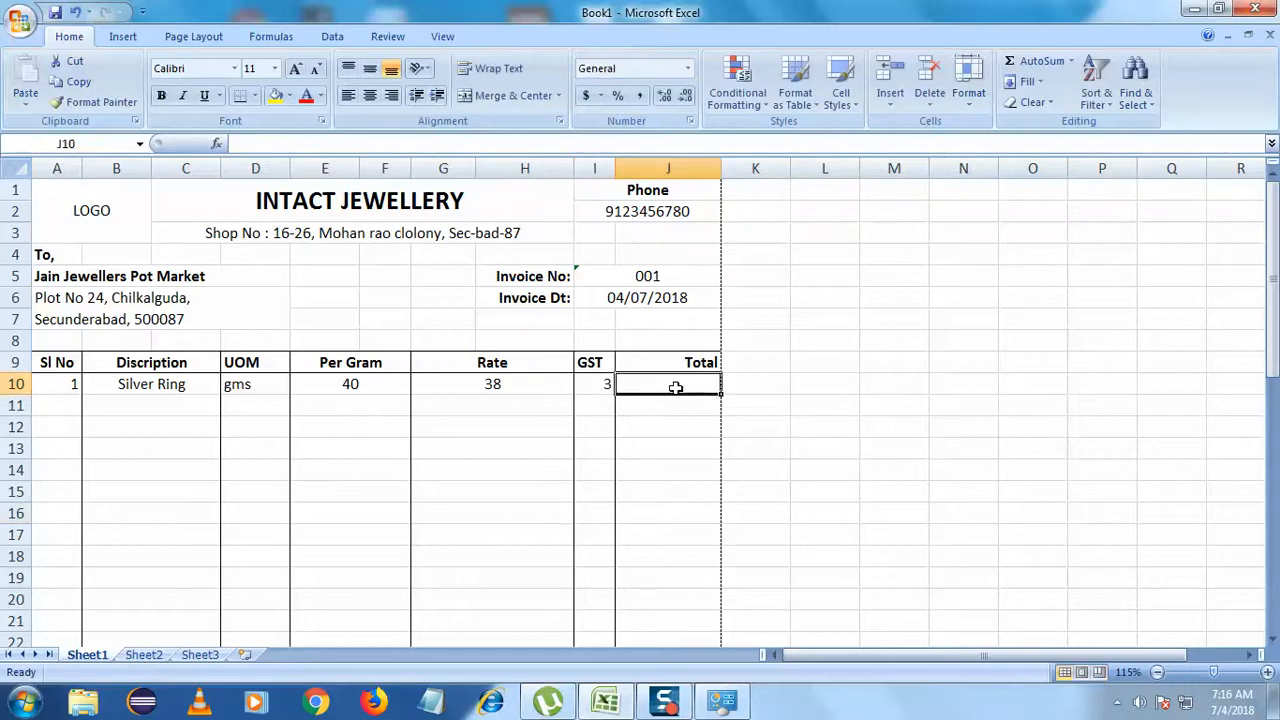
- Launch Calculator beside the bill and enter 40 × to begin a multiplication
click(25, 702)
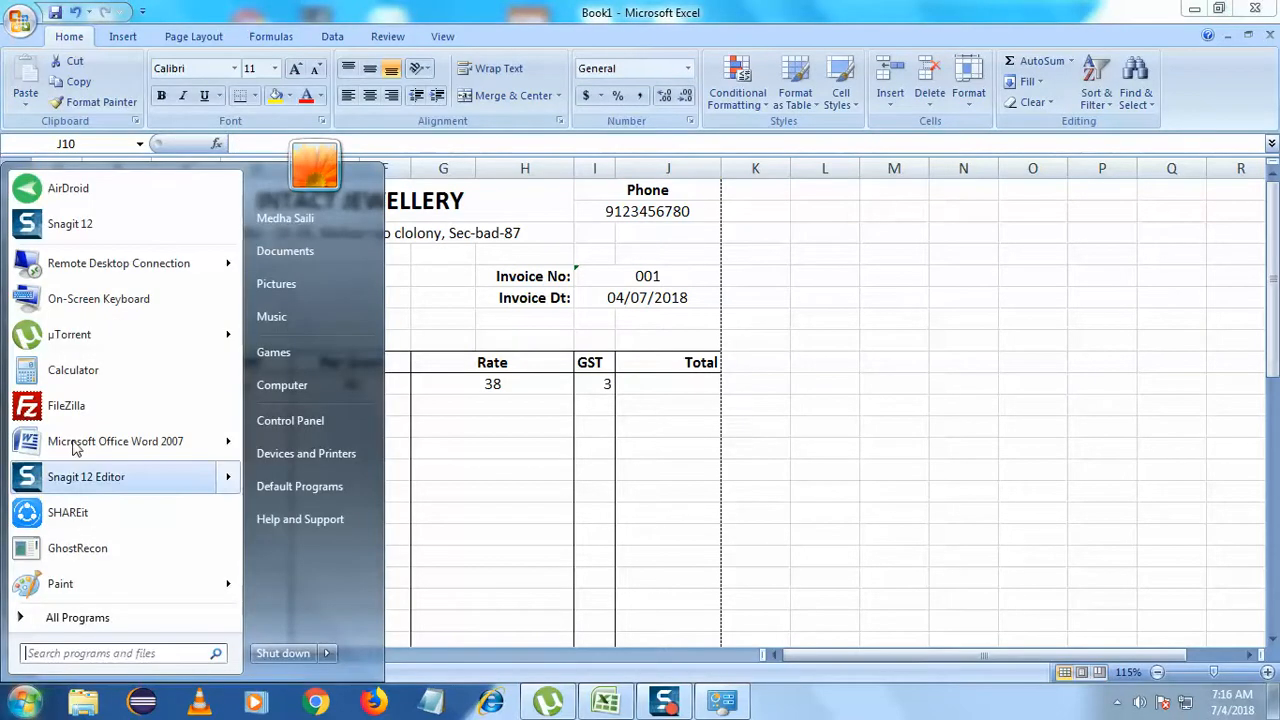
click(84, 375)
drag(256, 189, 1013, 186)
click(968, 373)
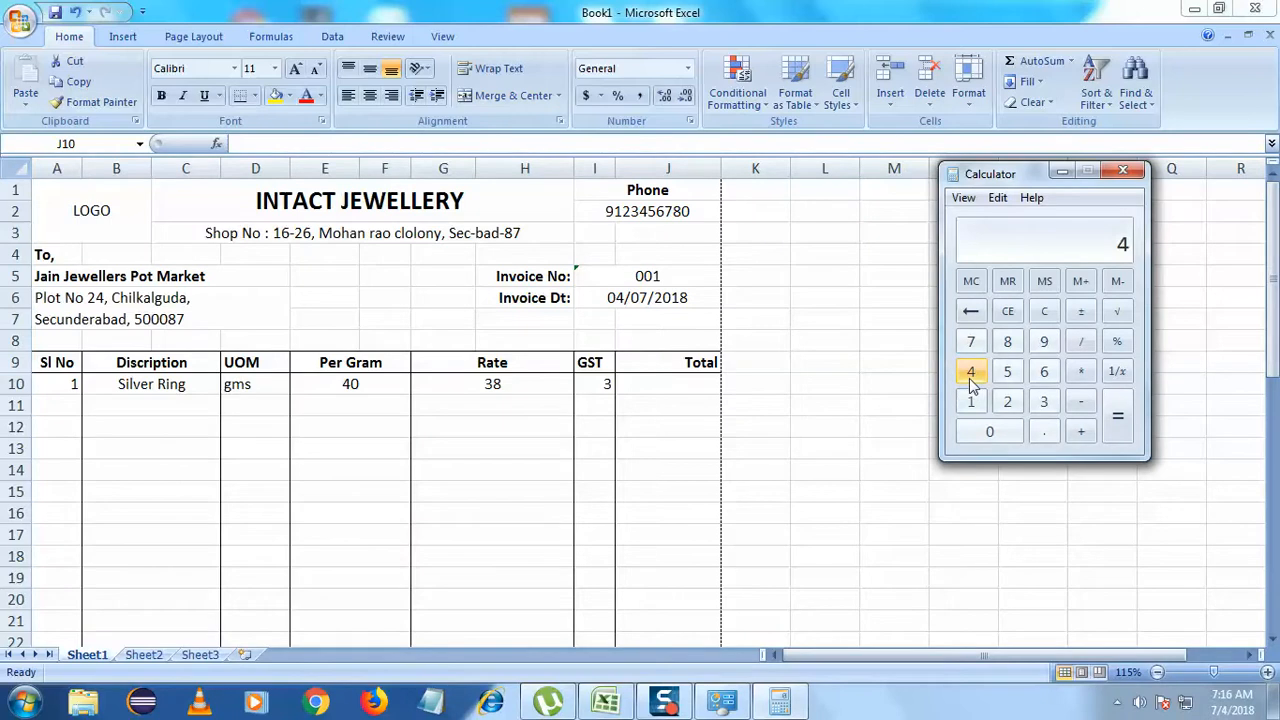
click(989, 434)
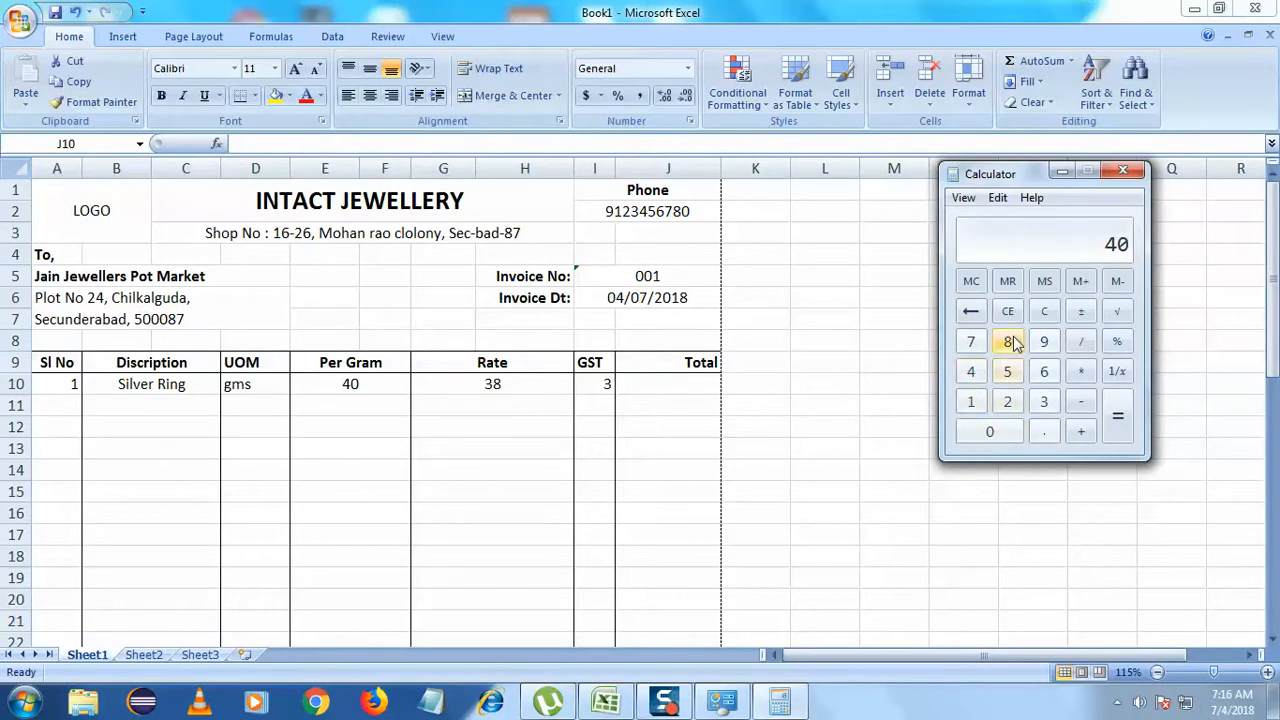
click(1081, 372)
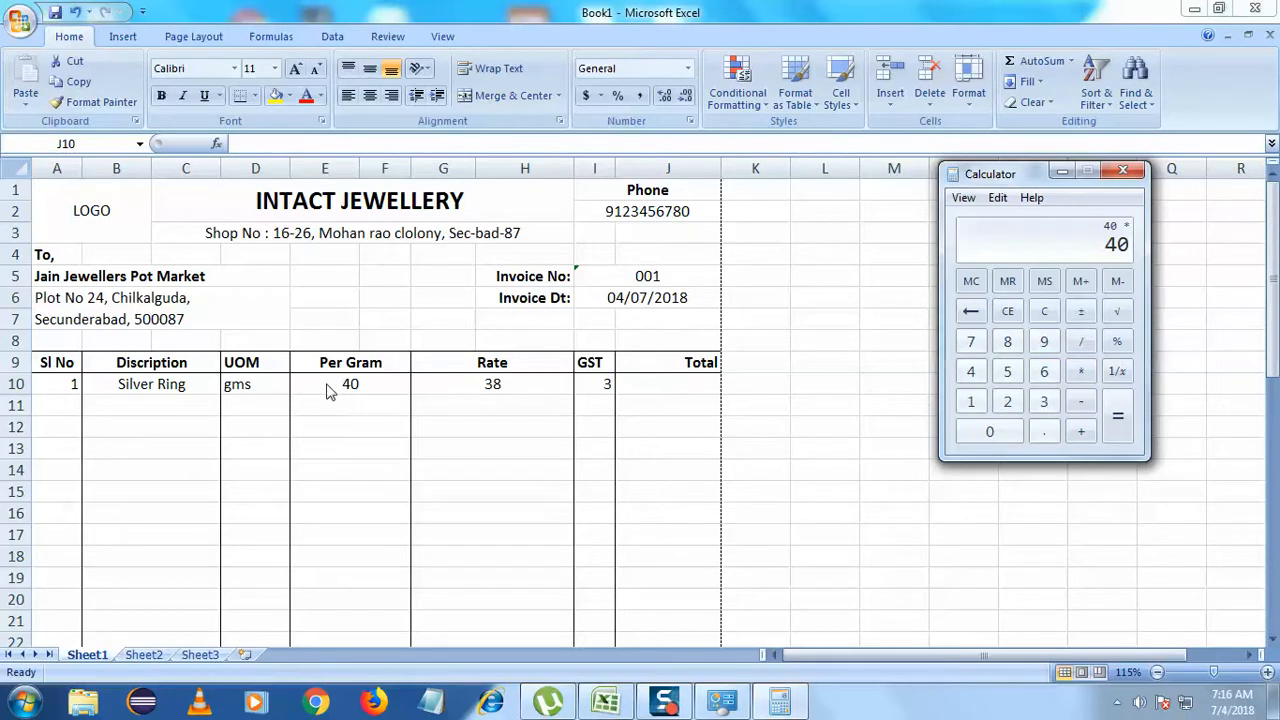
- Unmerge the merged Rate header range G9:H34 by turning off Merge & Center
key(alt+Tab)
click(471, 365)
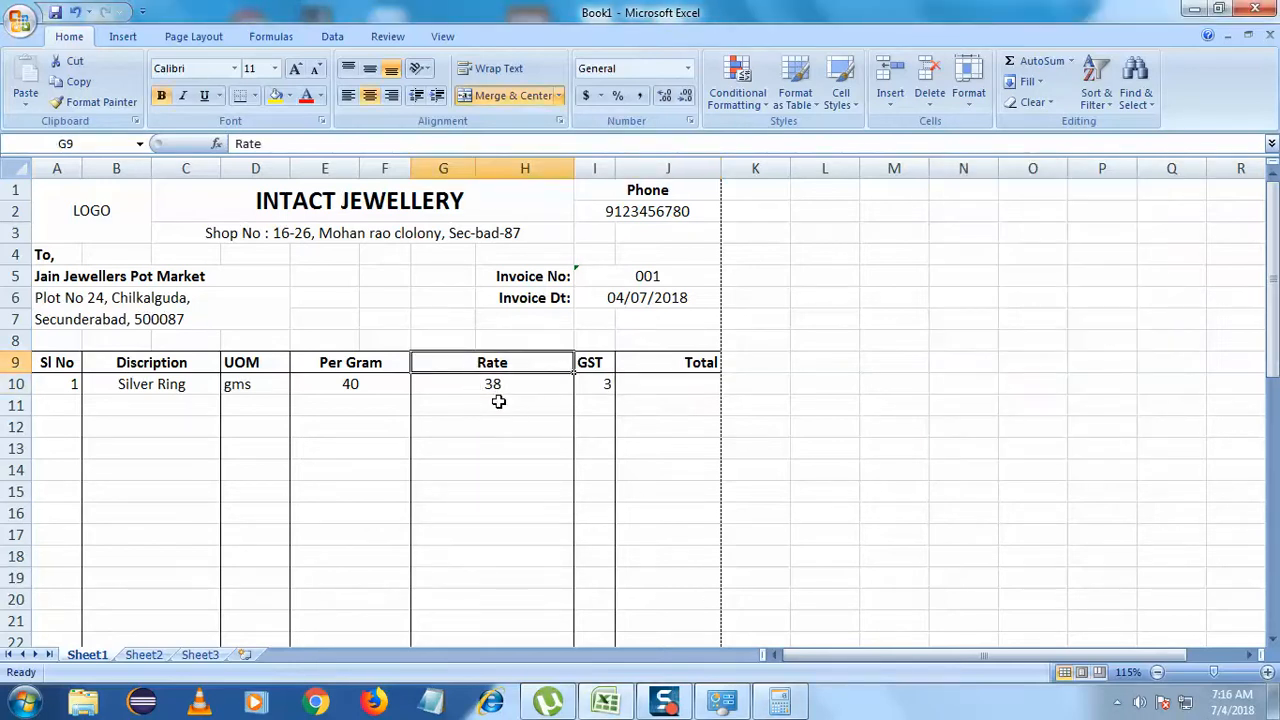
drag(471, 365, 495, 437)
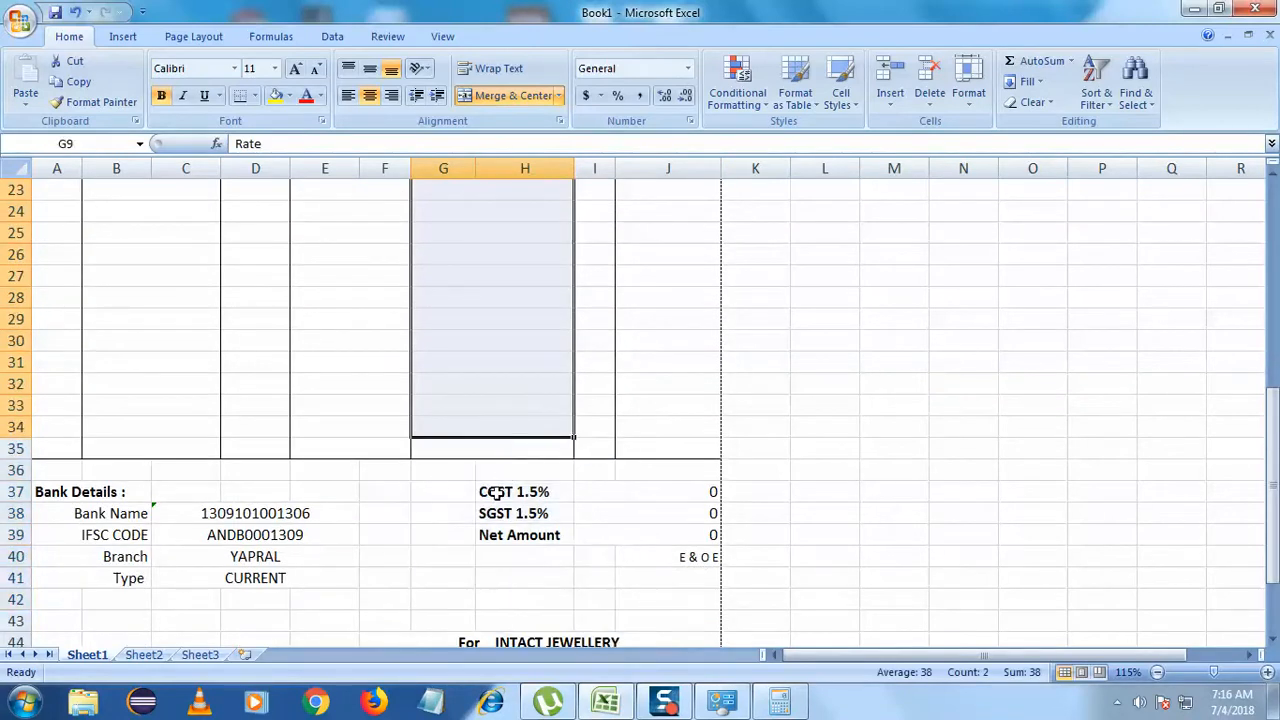
scroll(486, 460, up, 4)
scroll(483, 461, down, 3)
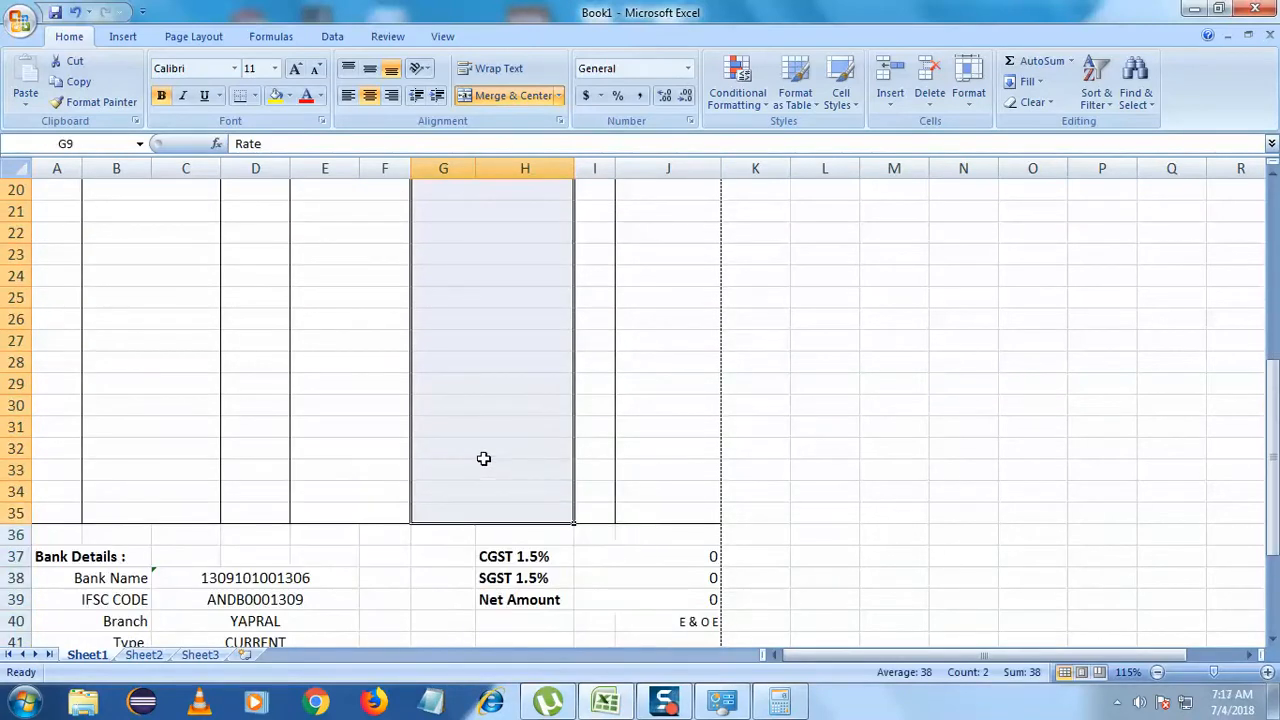
scroll(483, 458, up, 4)
click(510, 95)
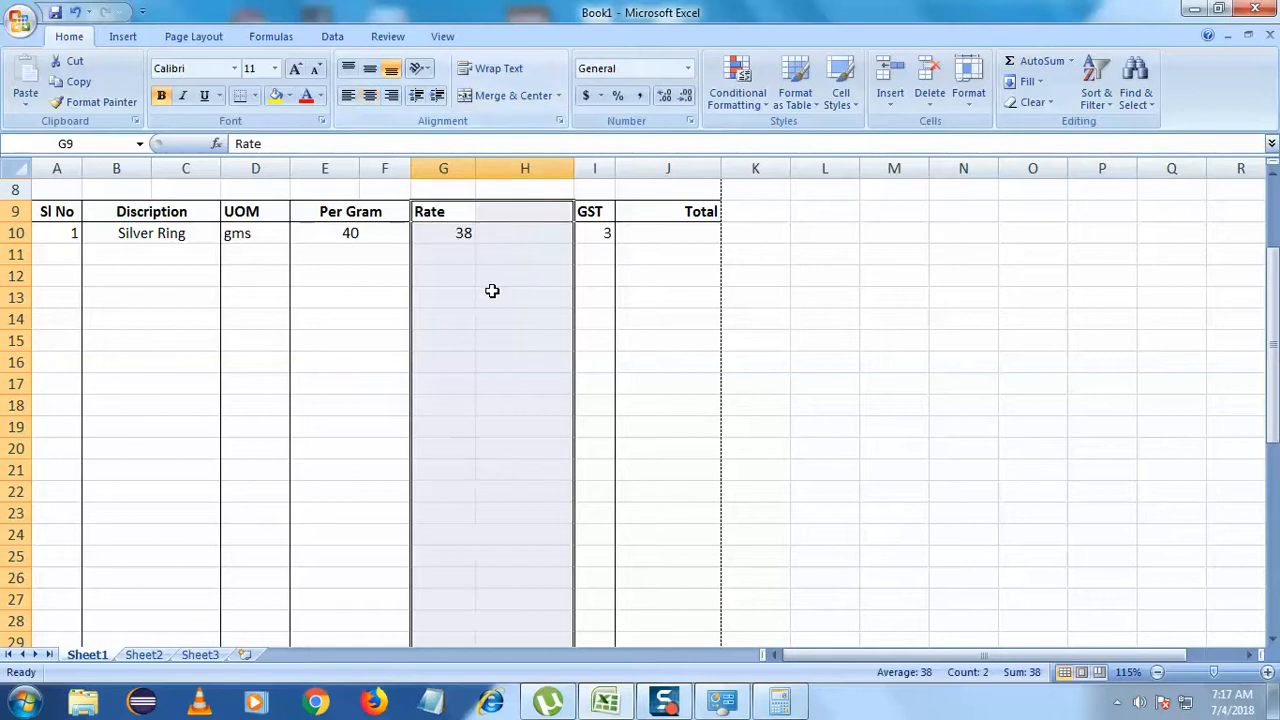
- Retitle G9 as 'Qty' and enter 'Rate' as the H9 header
click(486, 336)
scroll(484, 290, up, 1)
scroll(466, 404, up, 2)
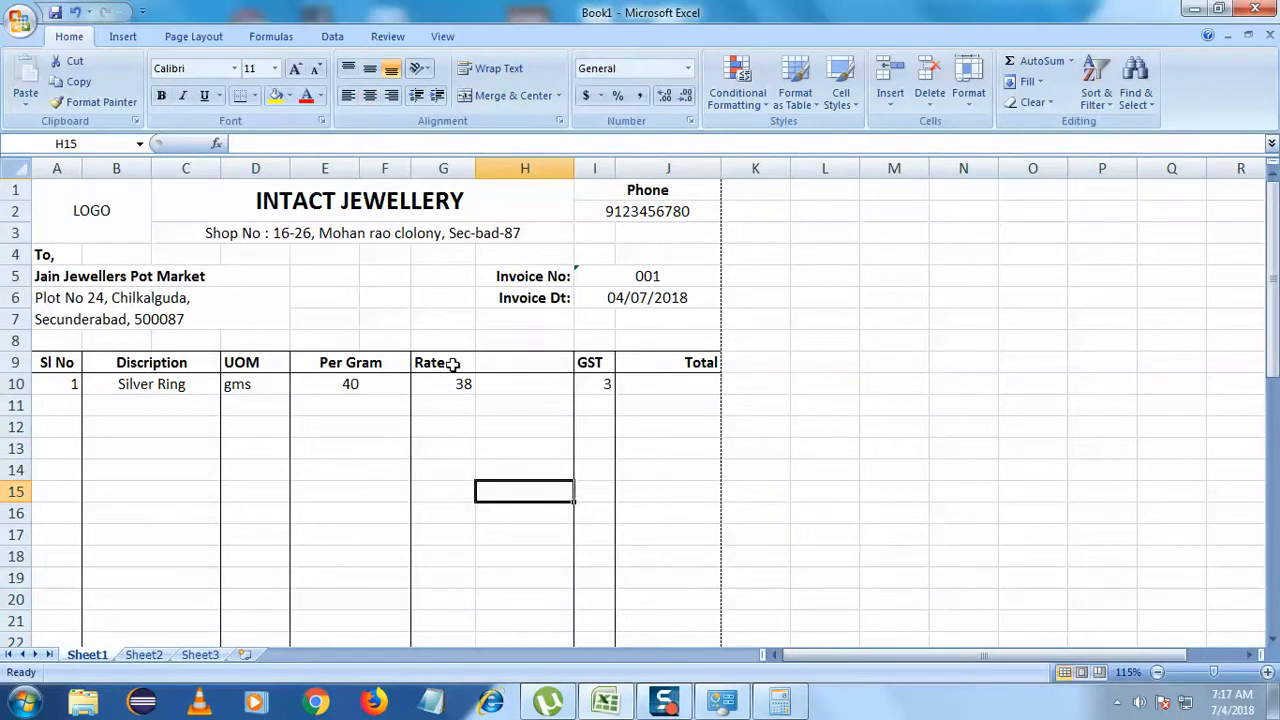
double_click(451, 363)
key(BackSpace)
key(BackSpace)
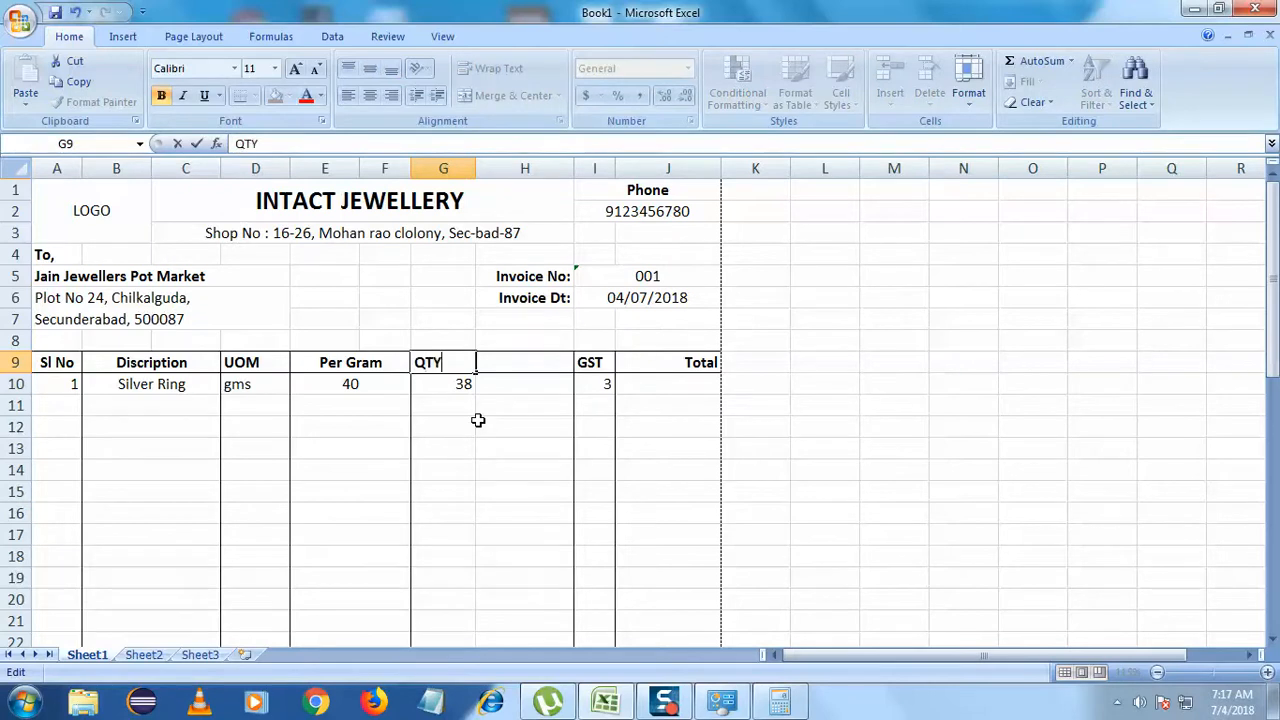
key(BackSpace)
key(BackSpace)
click(545, 363)
double_click(547, 364)
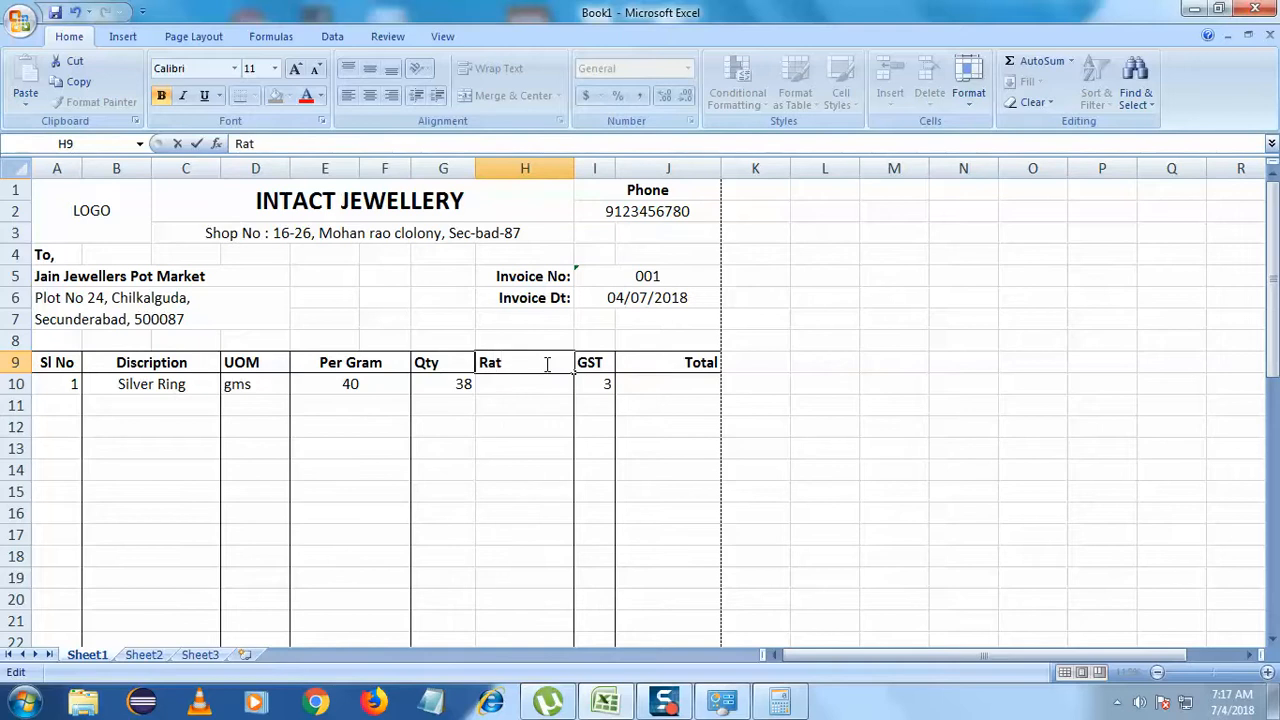
click(524, 447)
- Right-align the Rate and Qty headers in H9 and G9
click(510, 370)
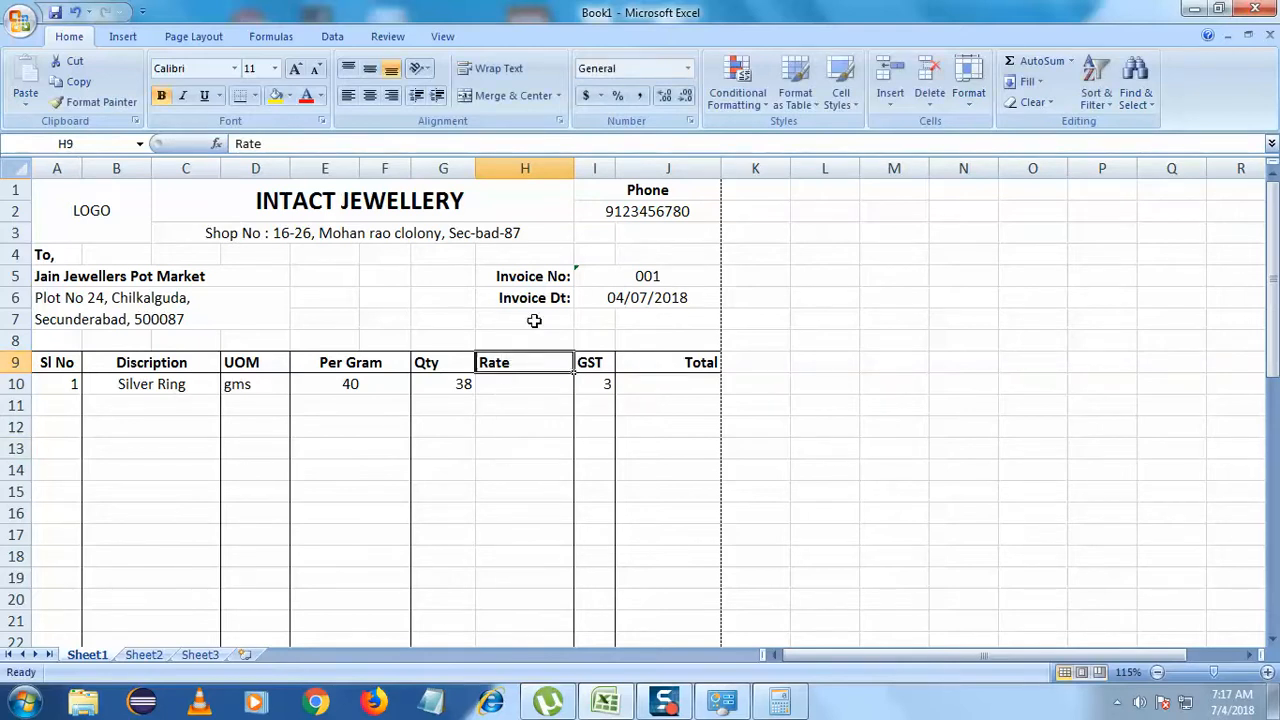
click(391, 97)
click(449, 371)
click(391, 96)
click(500, 456)
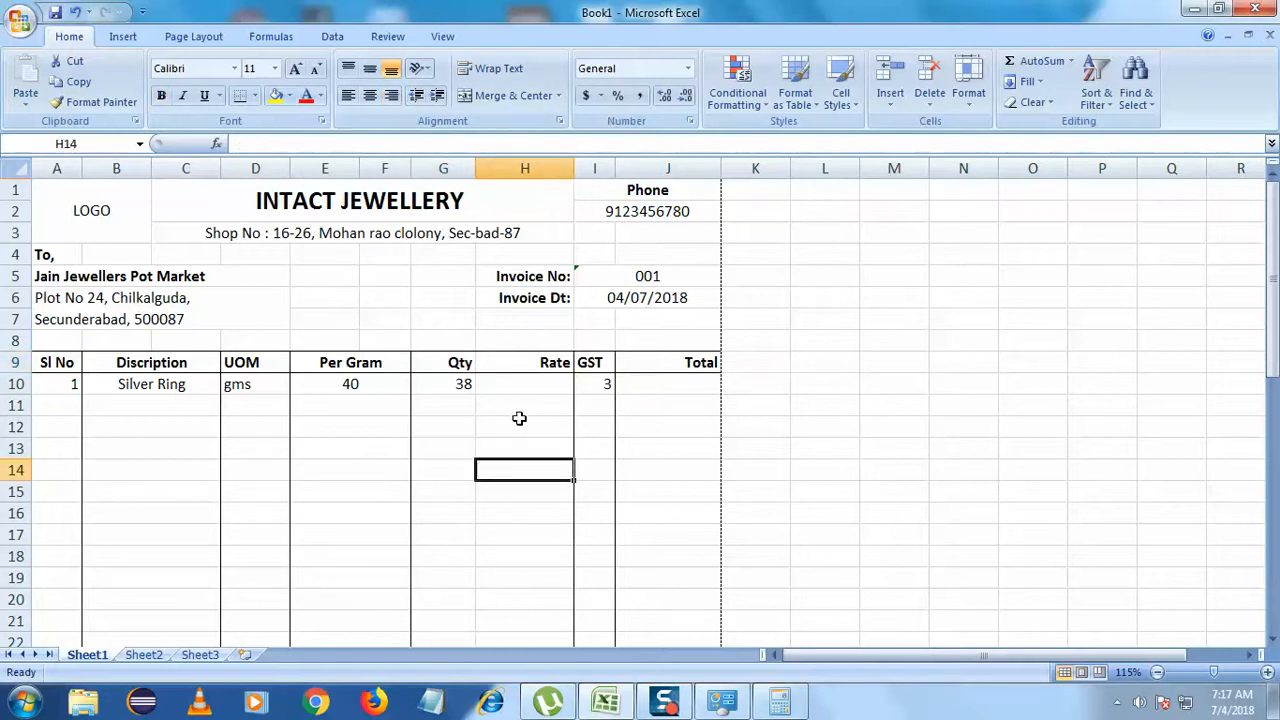
- Check the 38 in G10 and select the Qty column from row 9 to 35
double_click(451, 391)
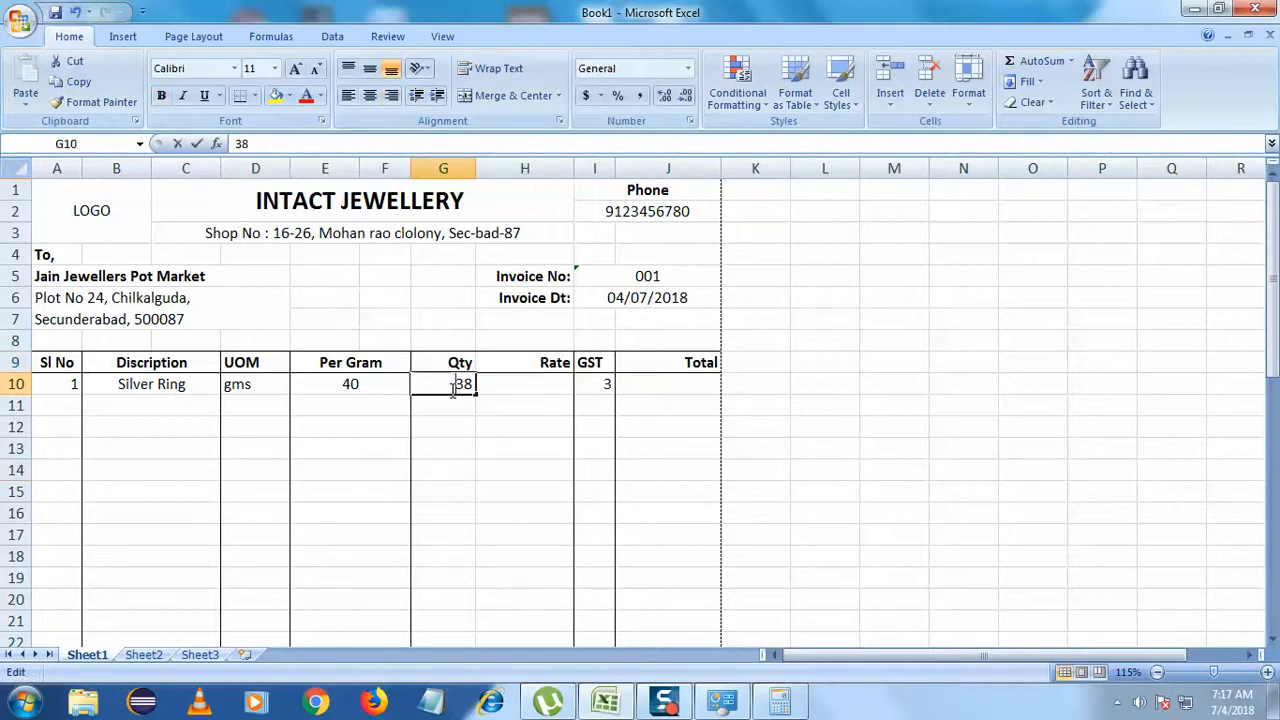
drag(451, 391, 475, 391)
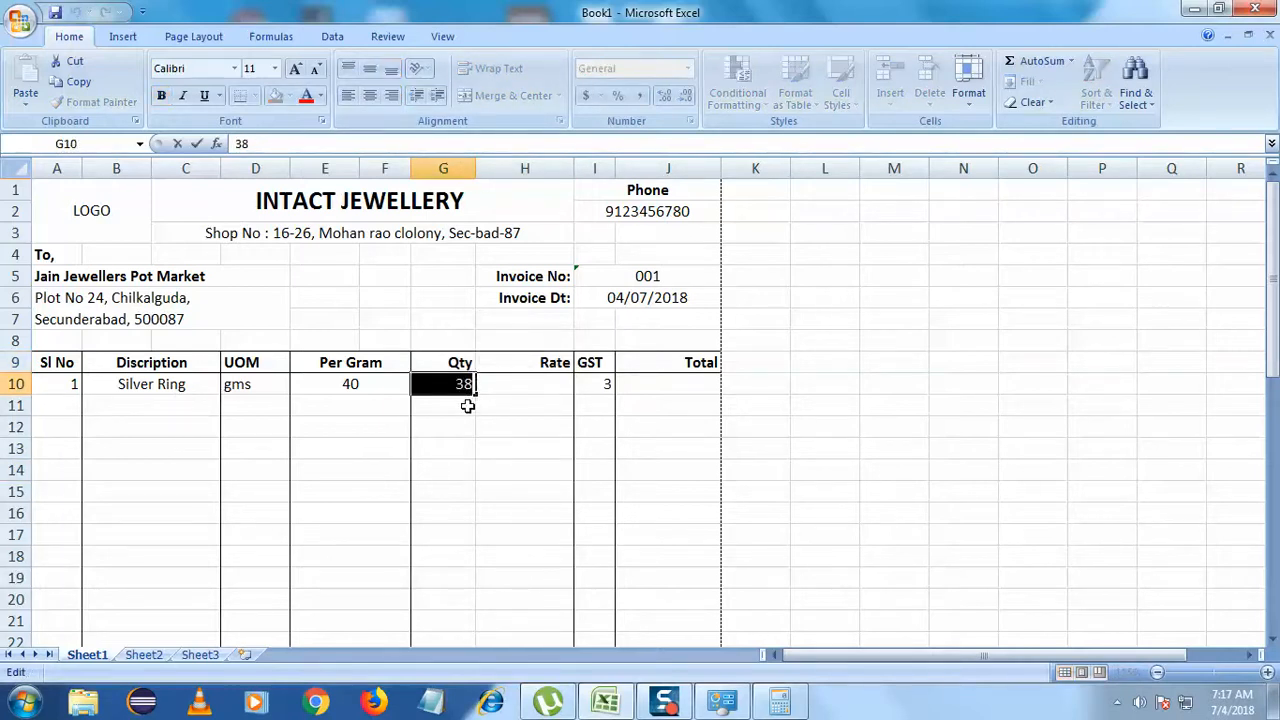
click(430, 413)
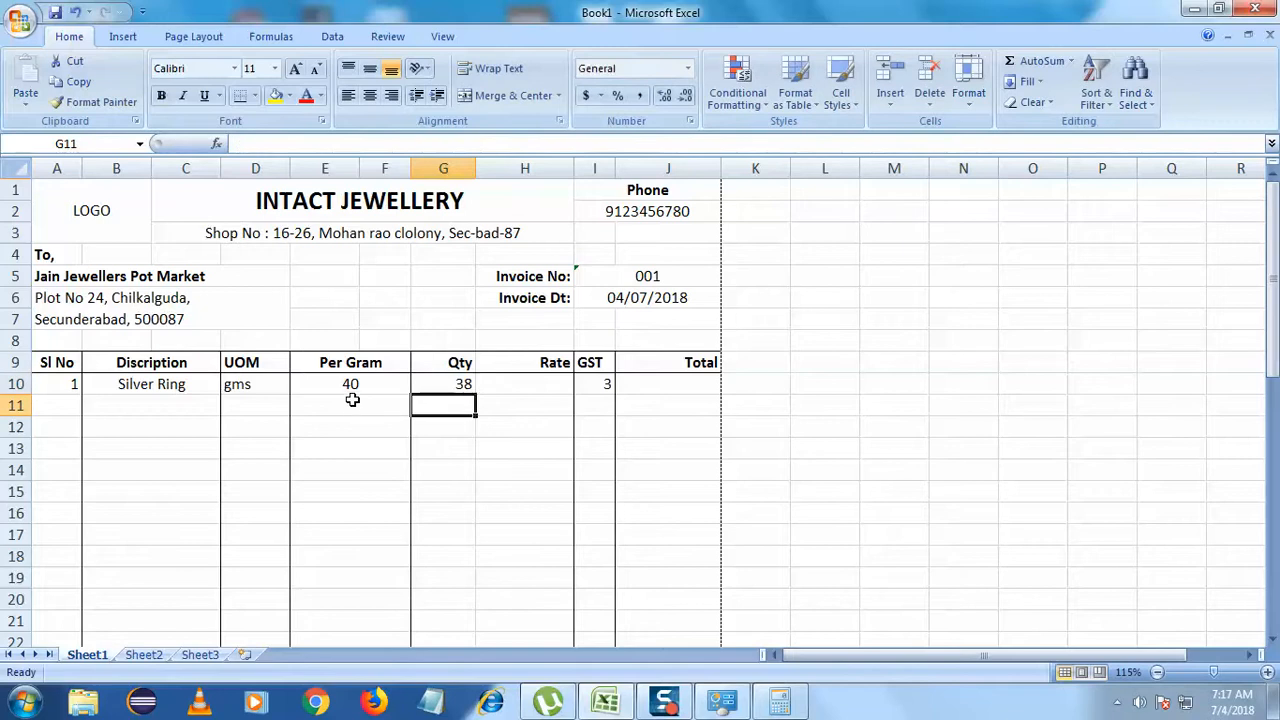
drag(462, 363, 449, 444)
- Give the Qty column G9:G35 an Outside Borders outline and check it down the table
click(246, 96)
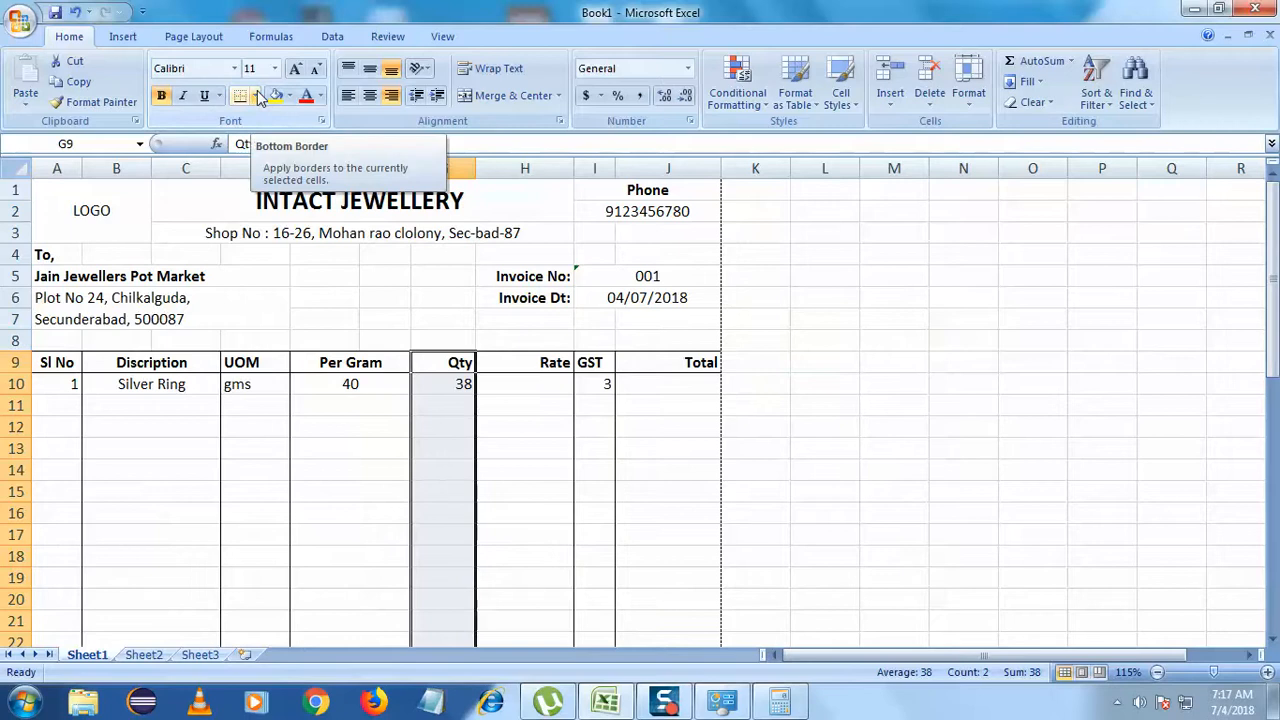
click(256, 96)
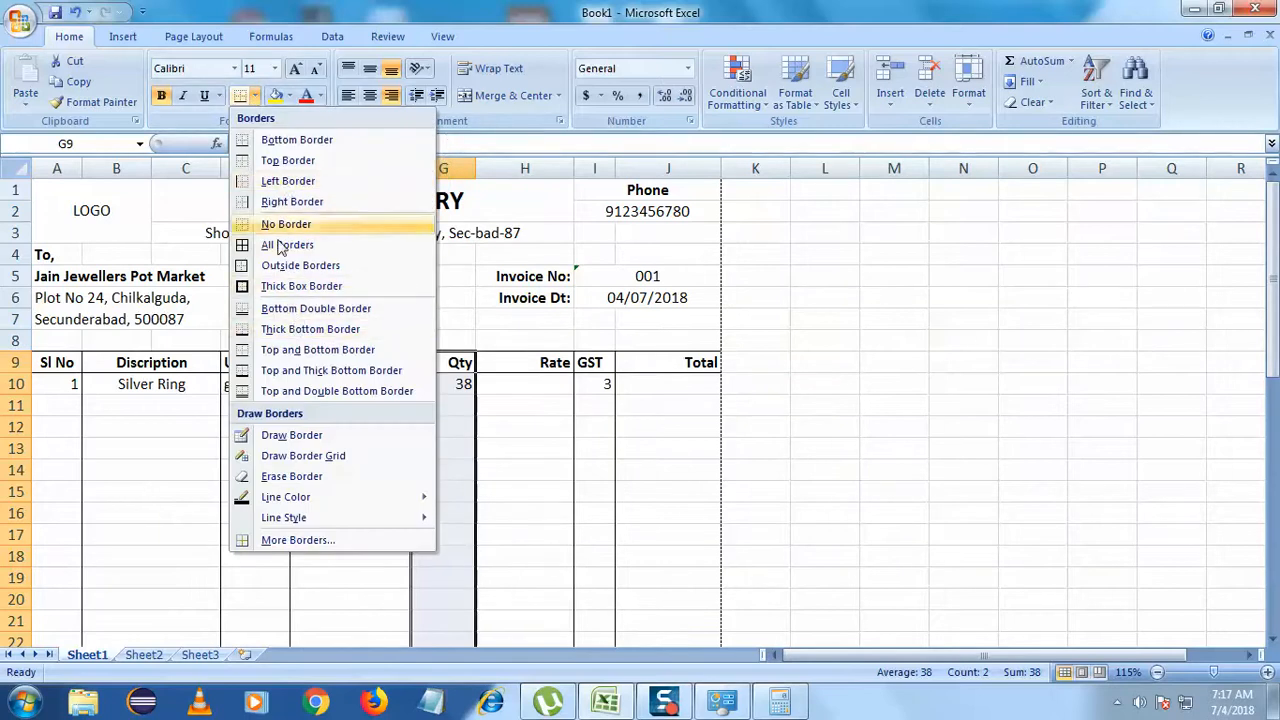
click(300, 265)
click(551, 362)
scroll(564, 359, down, 2)
scroll(564, 359, down, 4)
click(564, 359)
scroll(564, 359, up, 5)
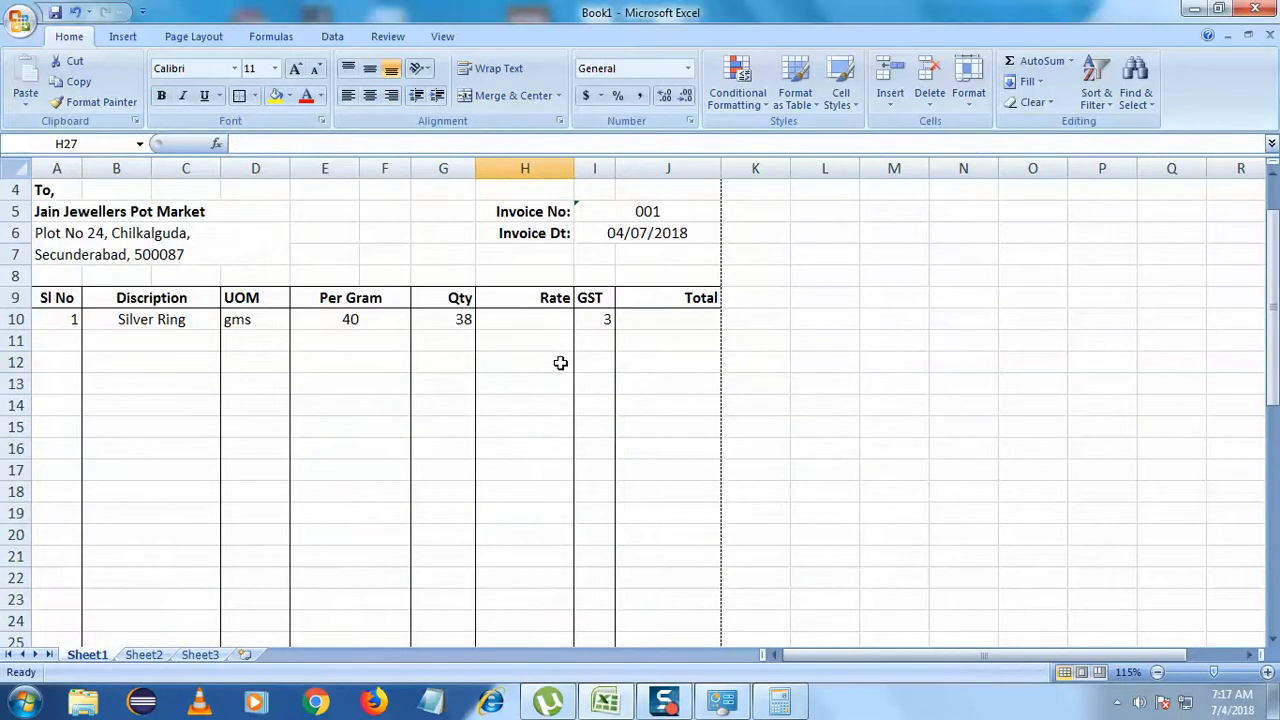
- Change the Silver Ring quantity in G10 from 38 to 10 and enter rate 38 in H10
click(447, 330)
click(336, 322)
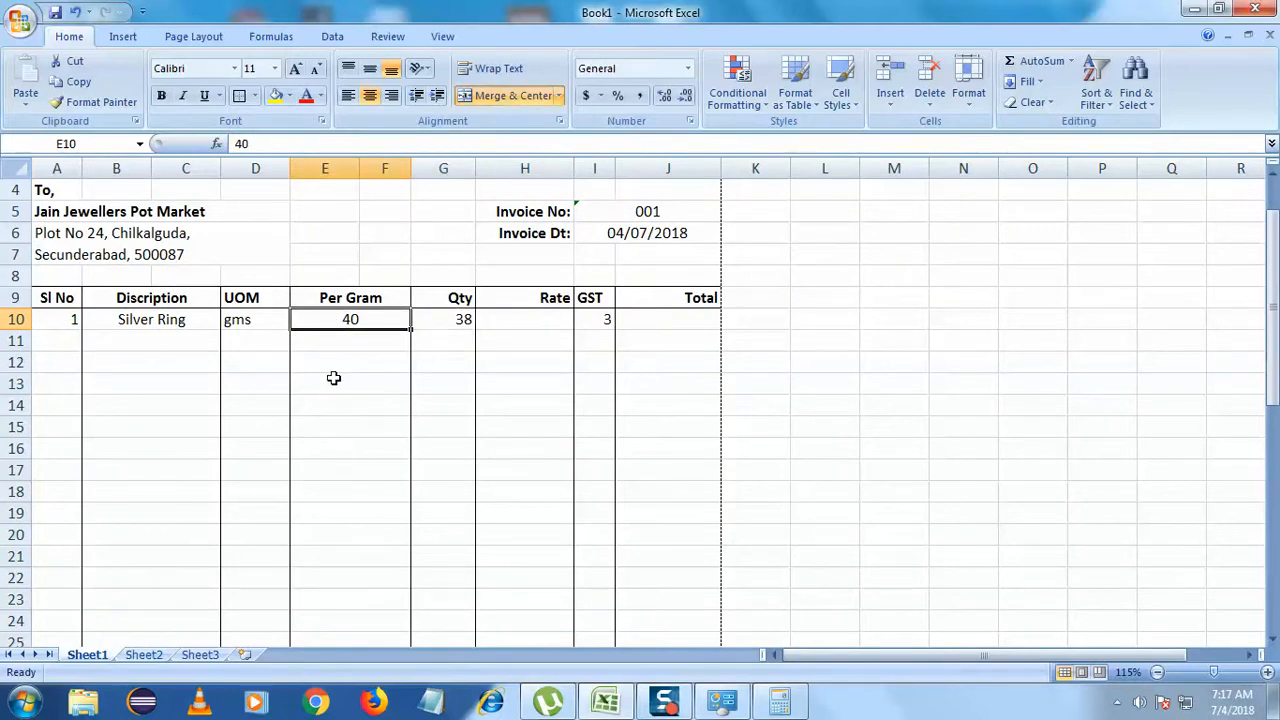
click(462, 319)
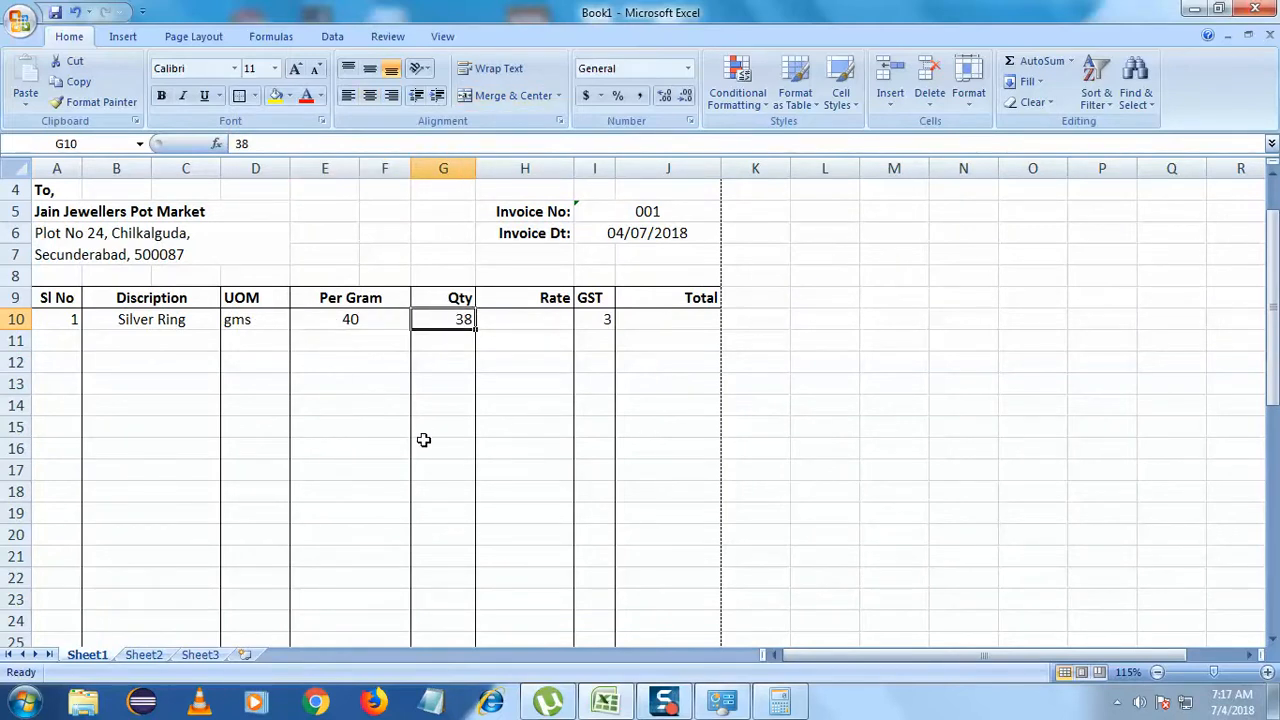
double_click(458, 317)
drag(454, 317, 491, 318)
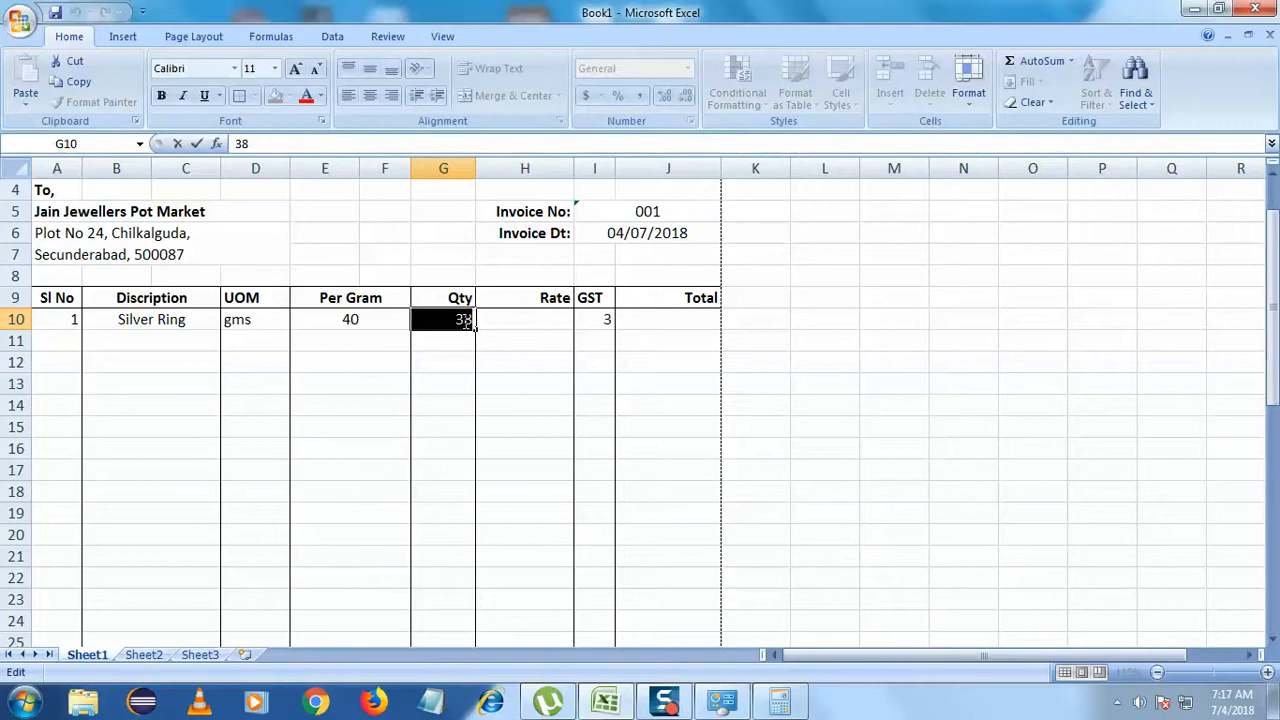
text(10)
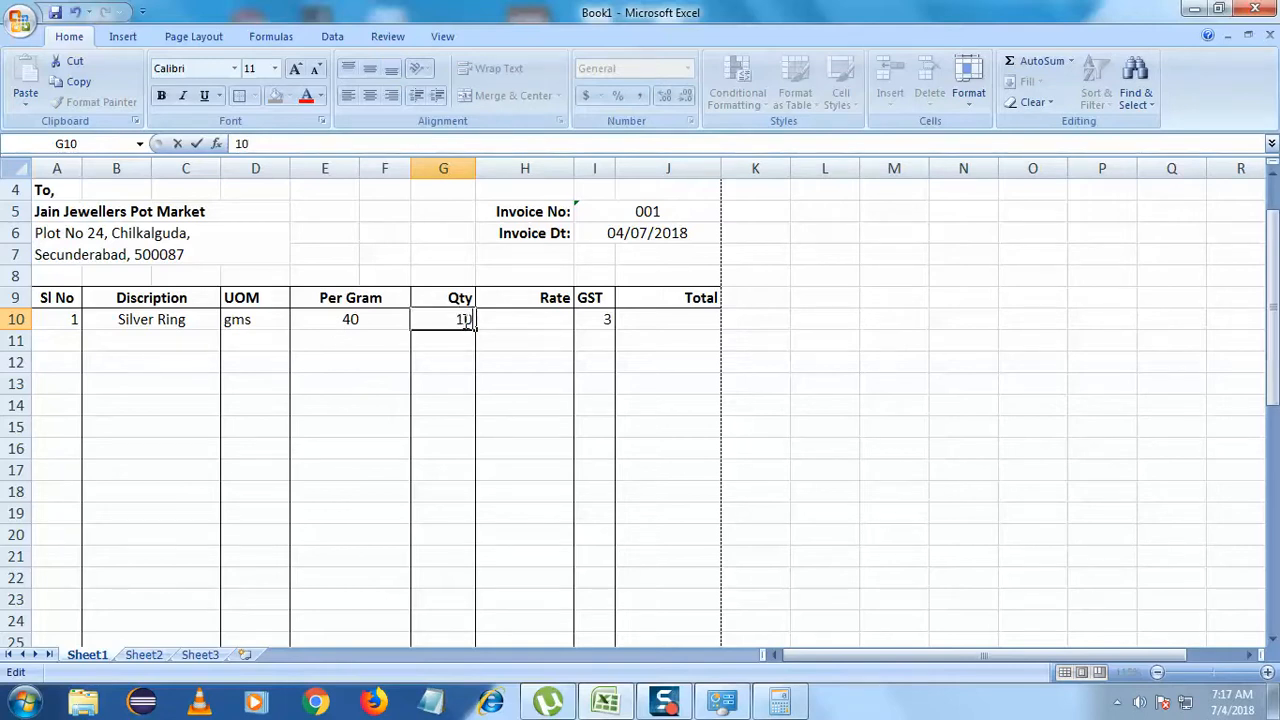
click(467, 378)
double_click(522, 322)
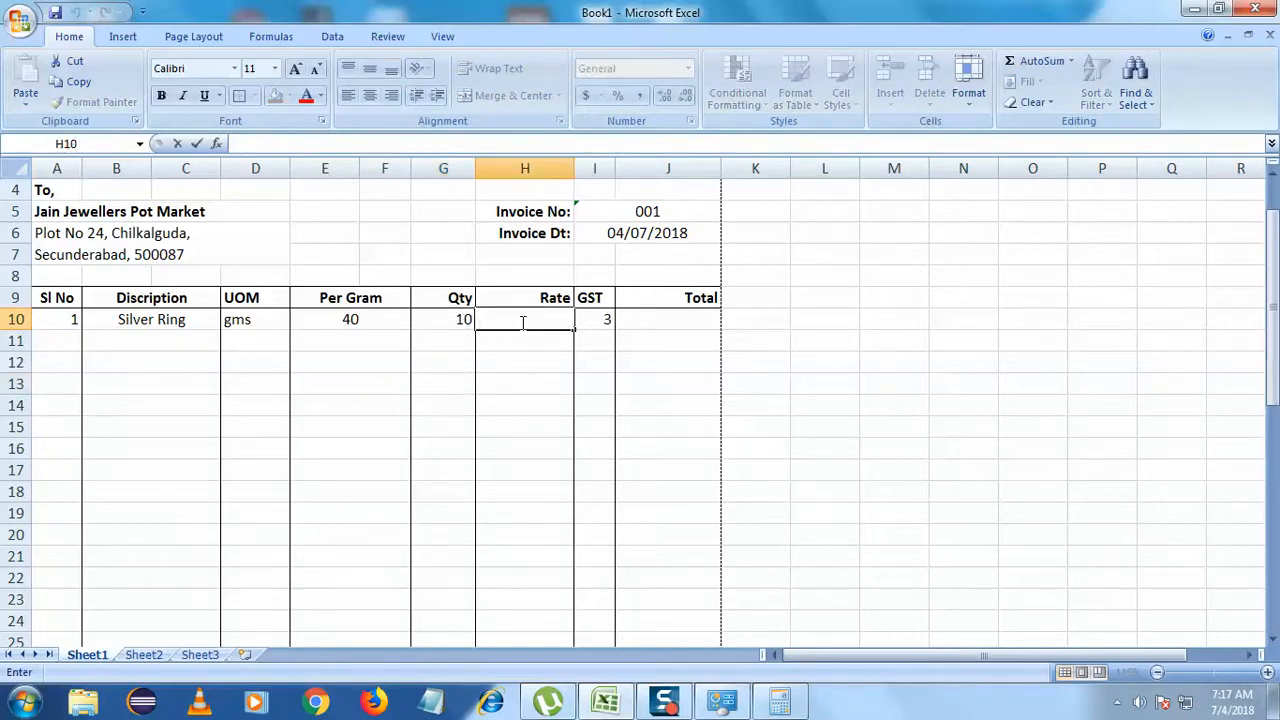
text(38)
click(589, 403)
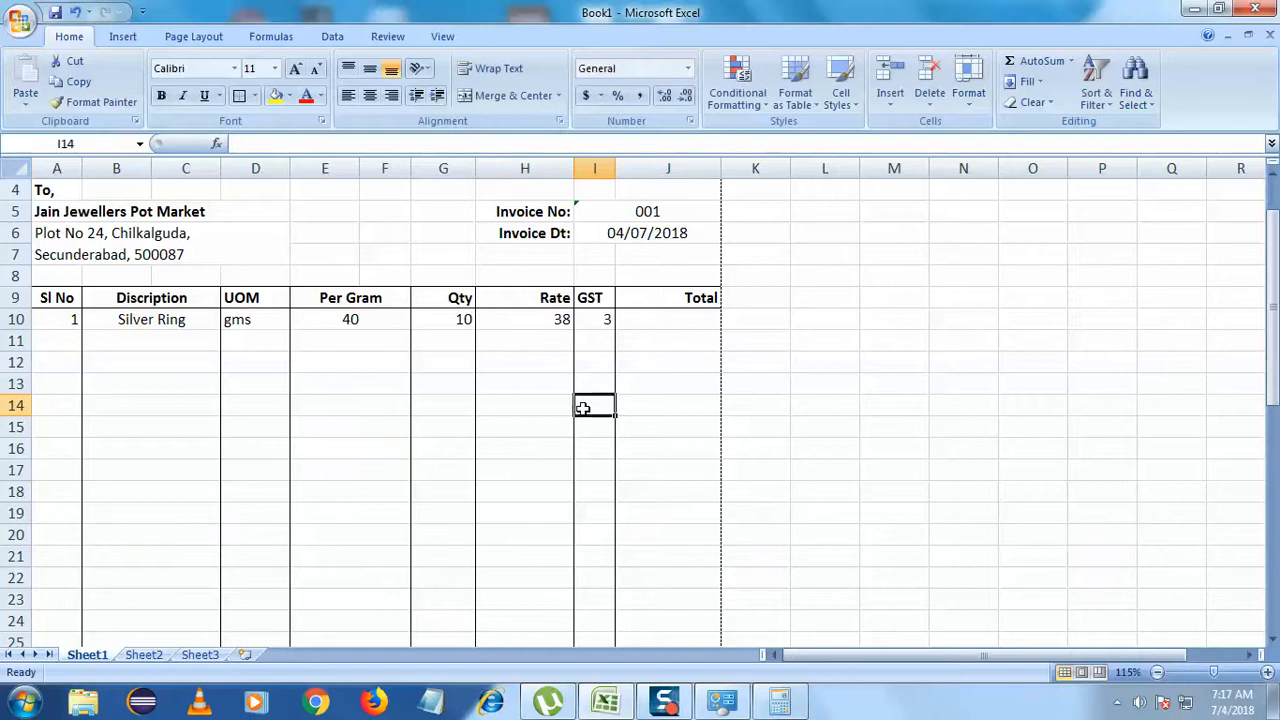
click(779, 700)
- Clear the Calculator to 0, then launch Notepad via a Start search for 'note' and place it over the table
drag(1015, 178, 850, 130)
click(884, 263)
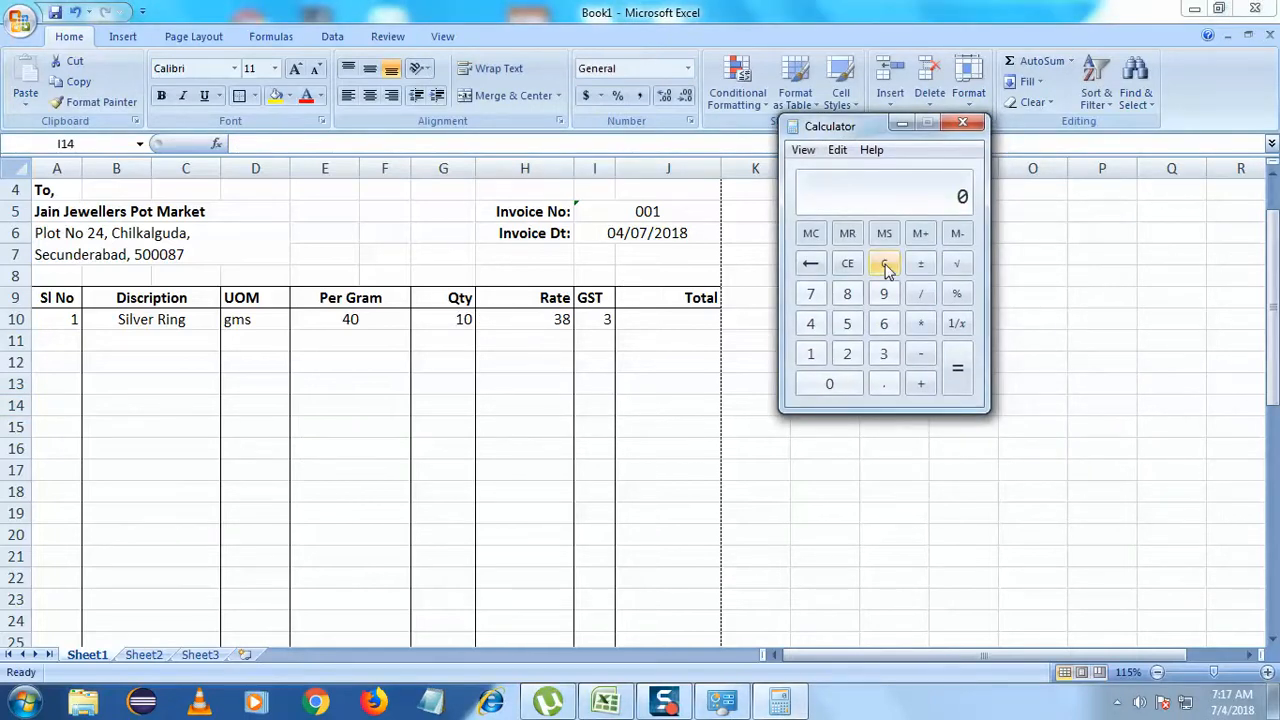
click(24, 703)
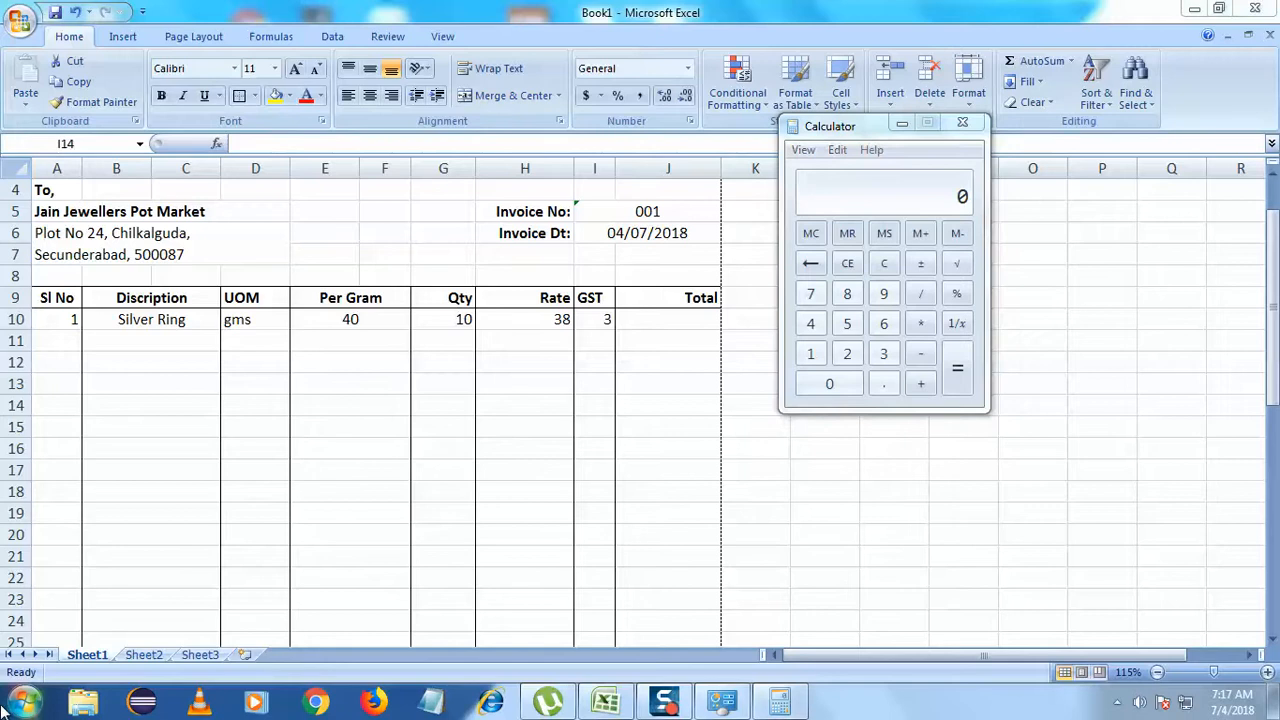
click(106, 652)
text(text)
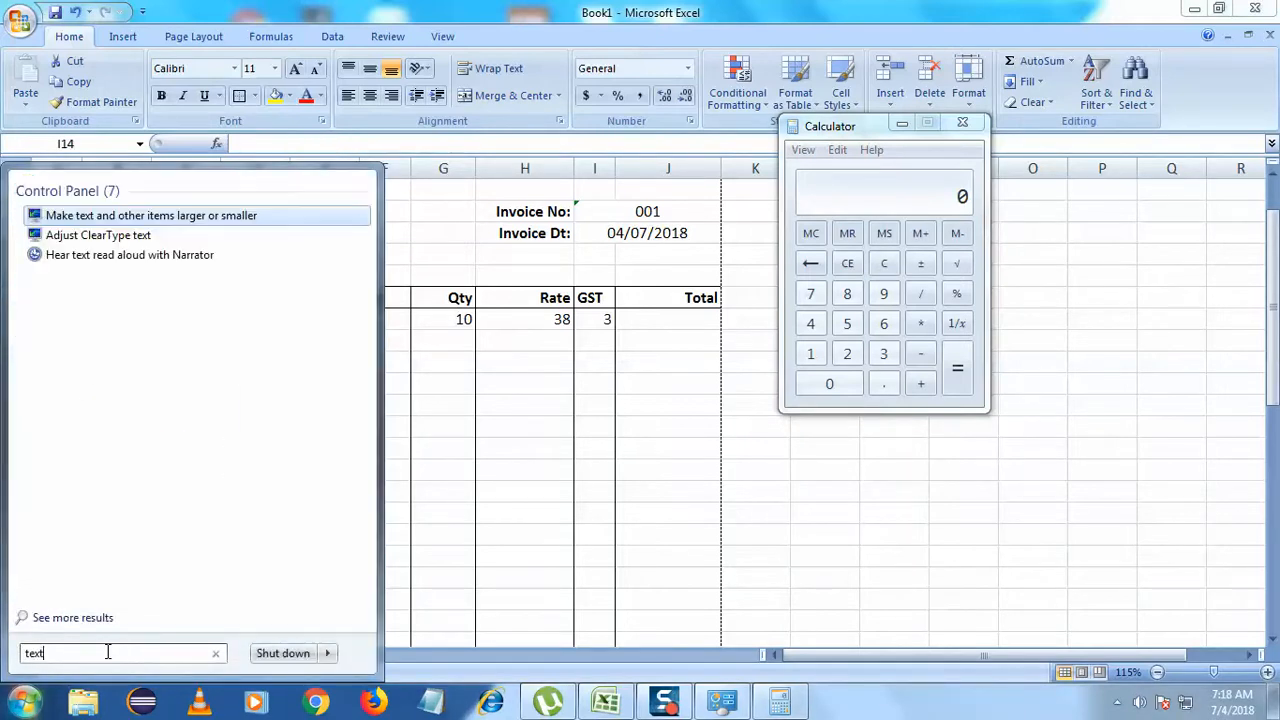
key(BackSpace)
text(note)
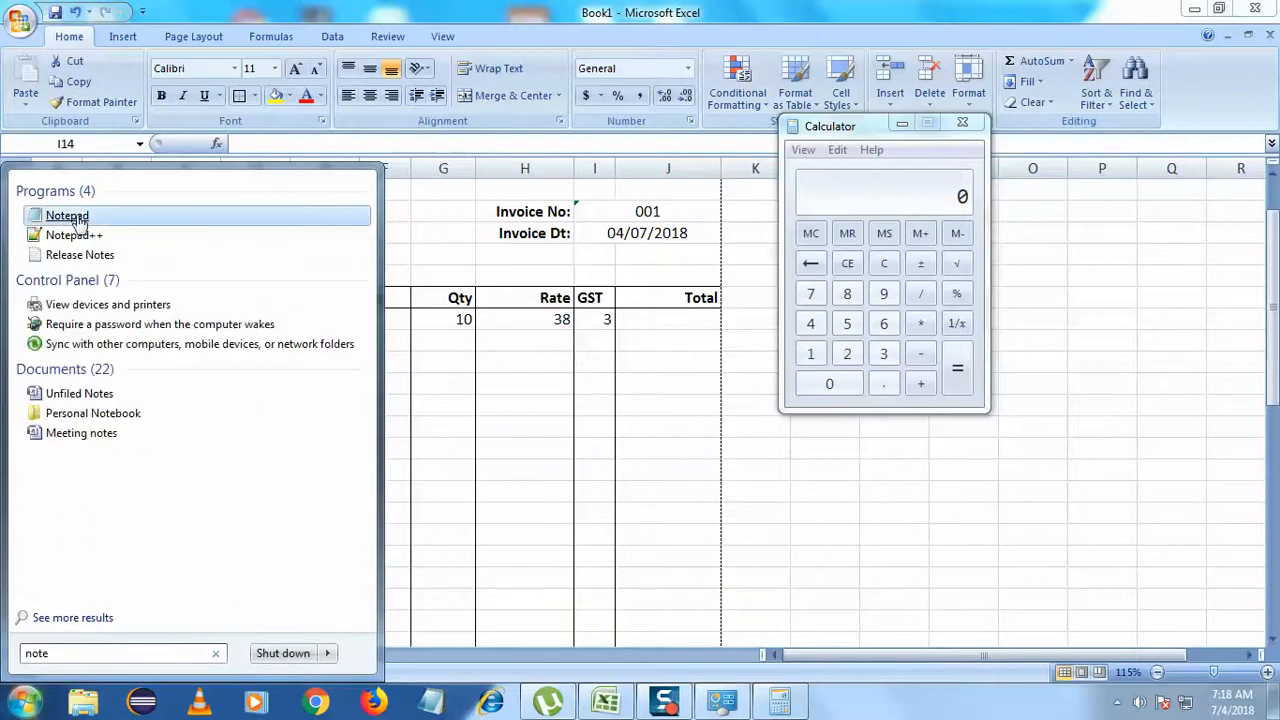
click(67, 215)
drag(629, 491, 522, 388)
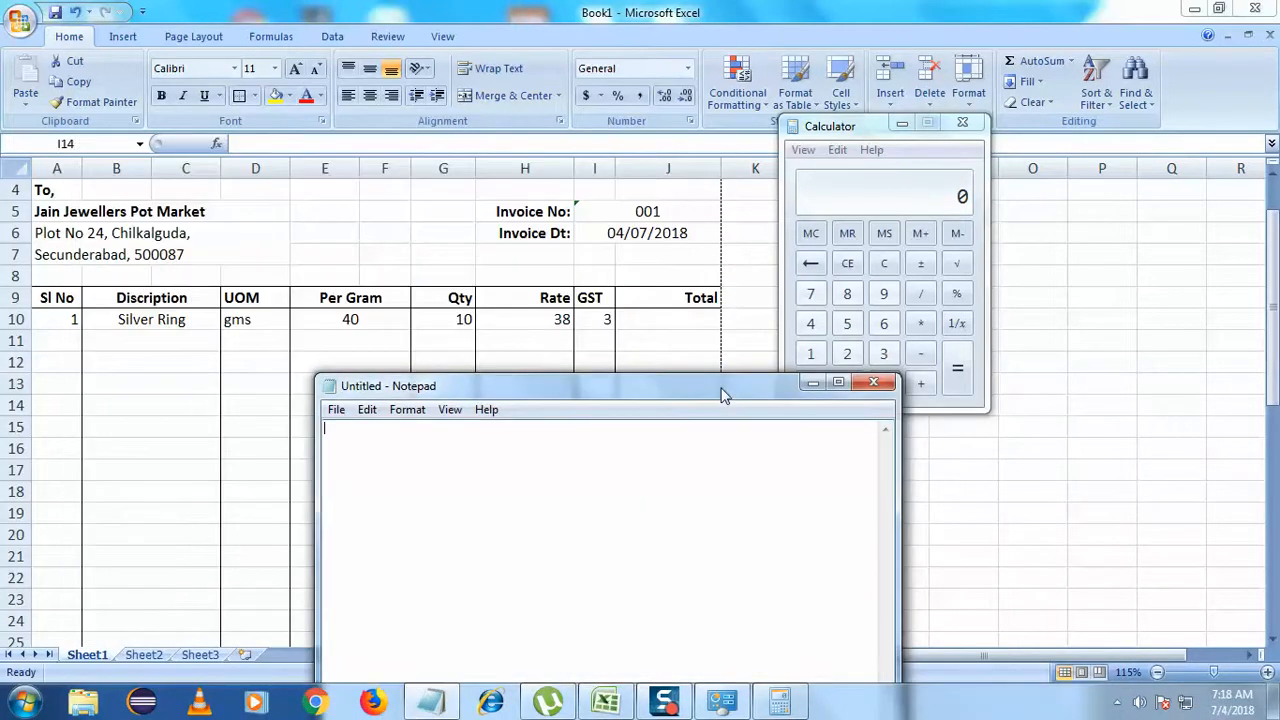
drag(722, 388, 729, 420)
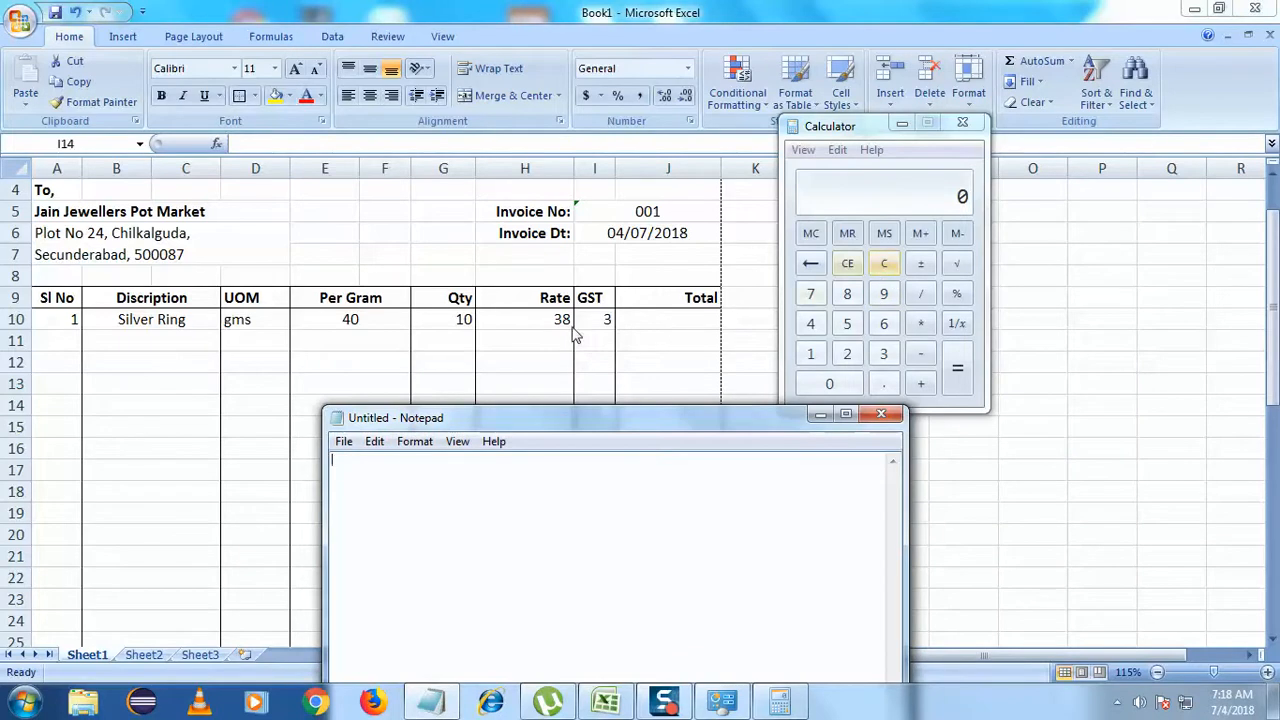
- Work out 40 × 10 on the Calculator, then try the rate 38, reaching 380
click(810, 323)
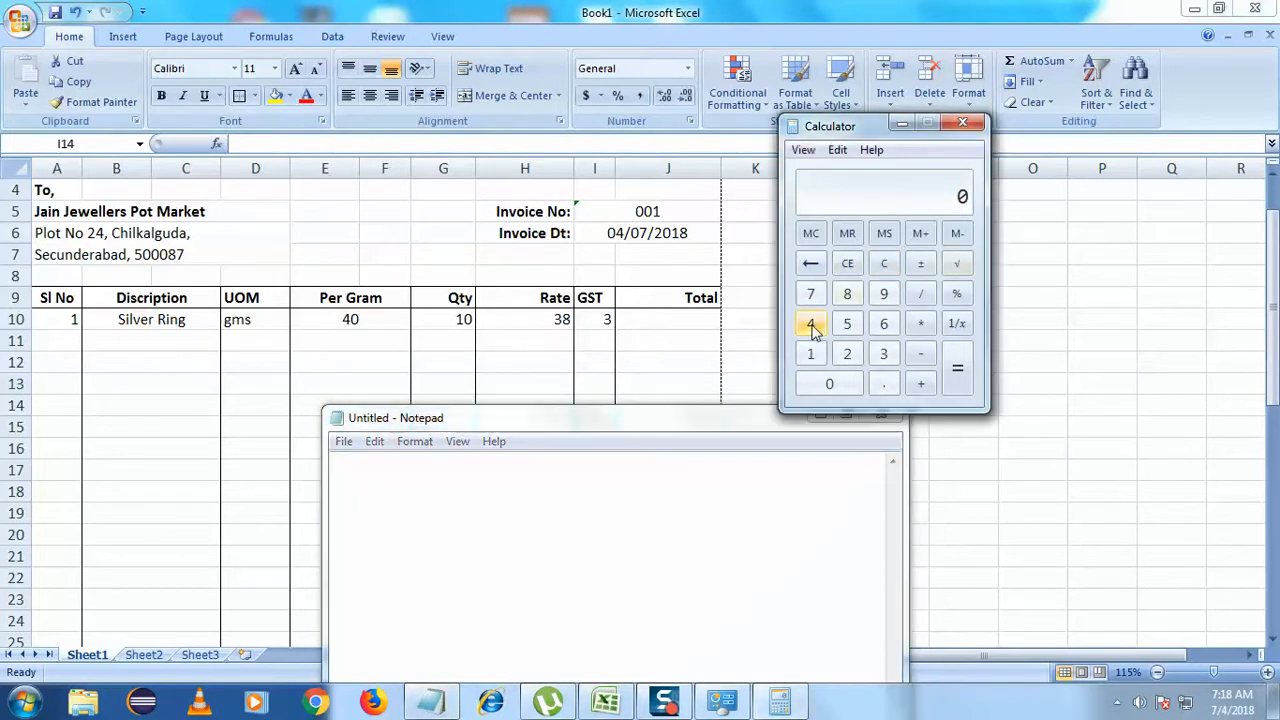
click(838, 387)
click(920, 323)
click(811, 355)
click(822, 384)
click(957, 368)
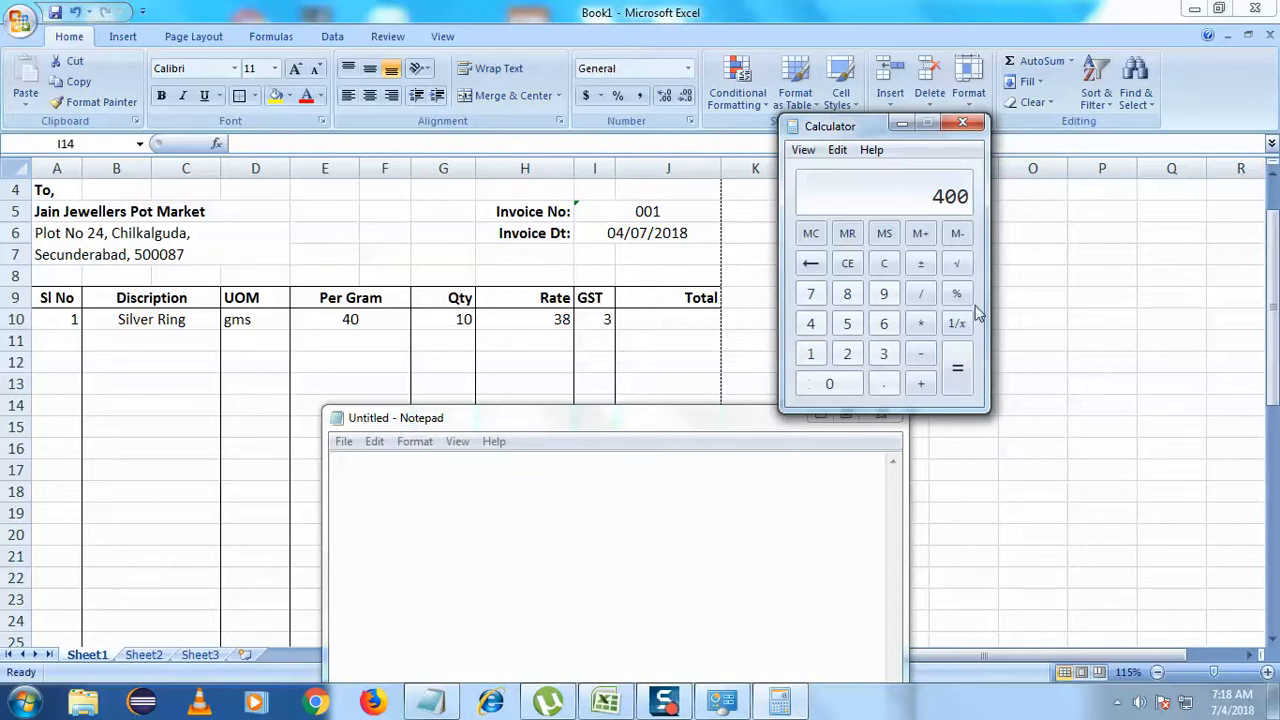
click(883, 353)
click(847, 293)
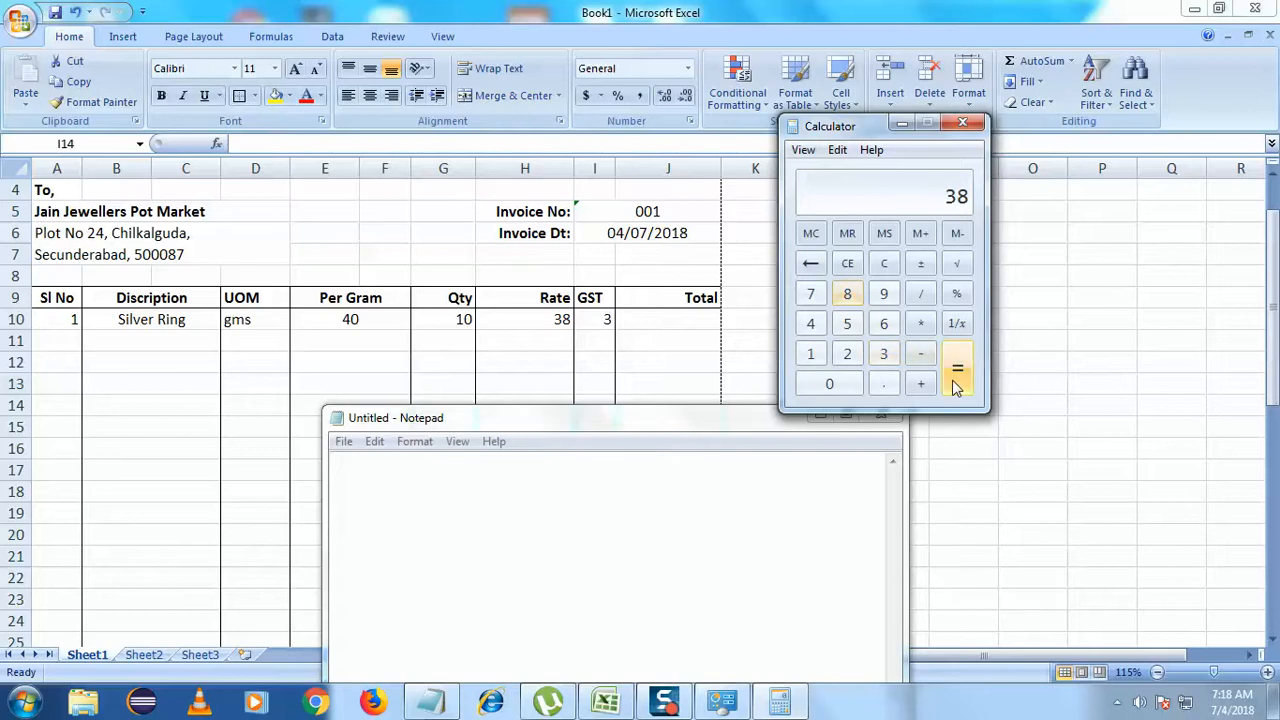
click(952, 378)
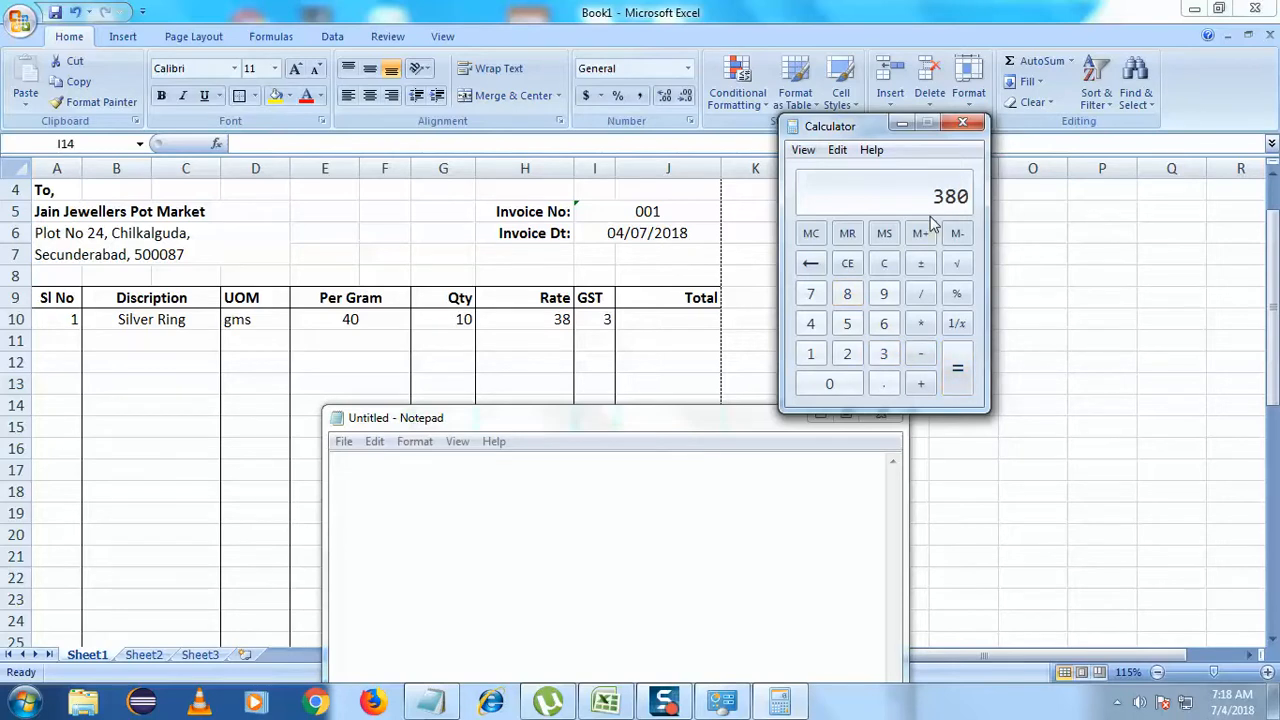
- Clear the Calculator, recompute 40 × 10 = 400, and shift Notepad left
click(884, 263)
click(810, 323)
click(820, 386)
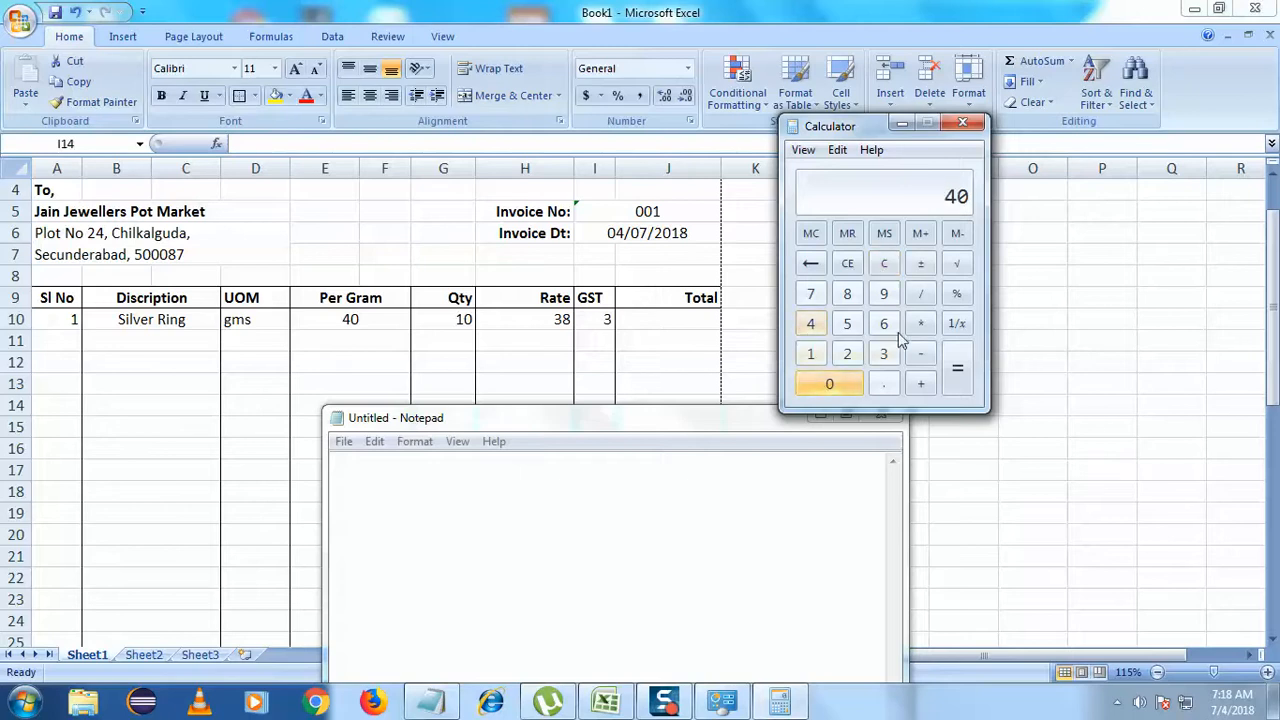
click(921, 323)
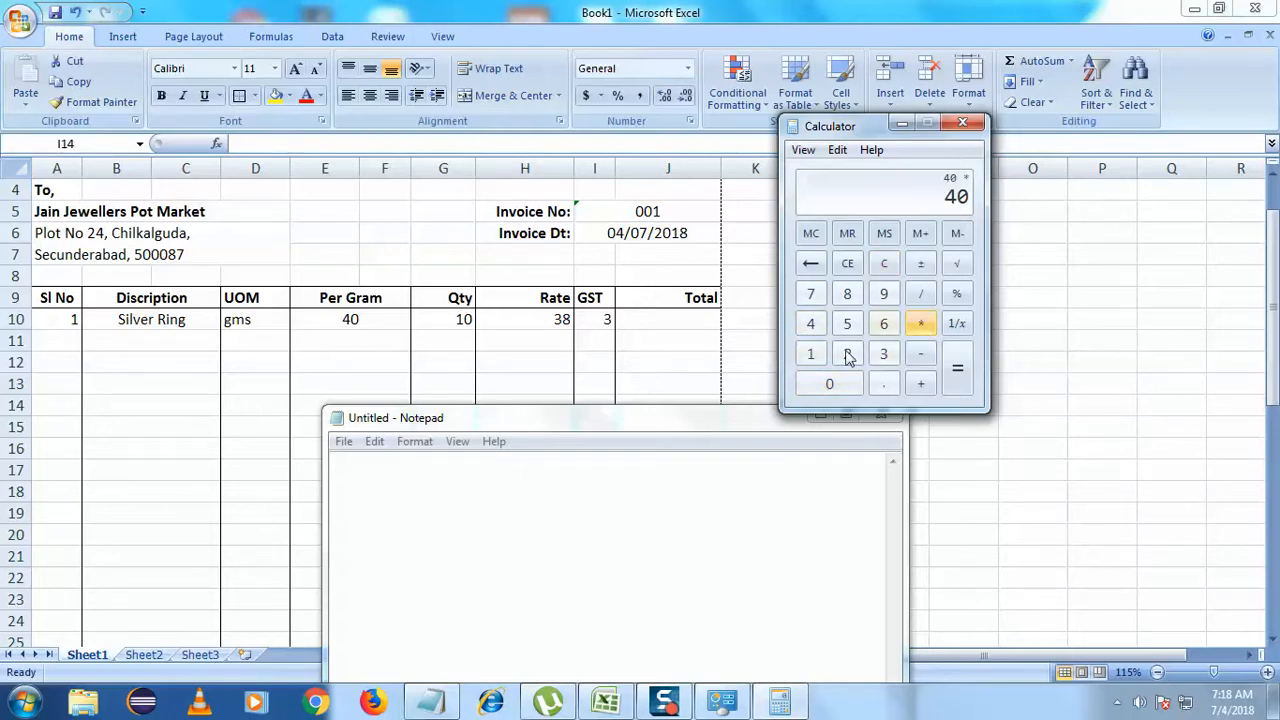
click(812, 355)
click(829, 386)
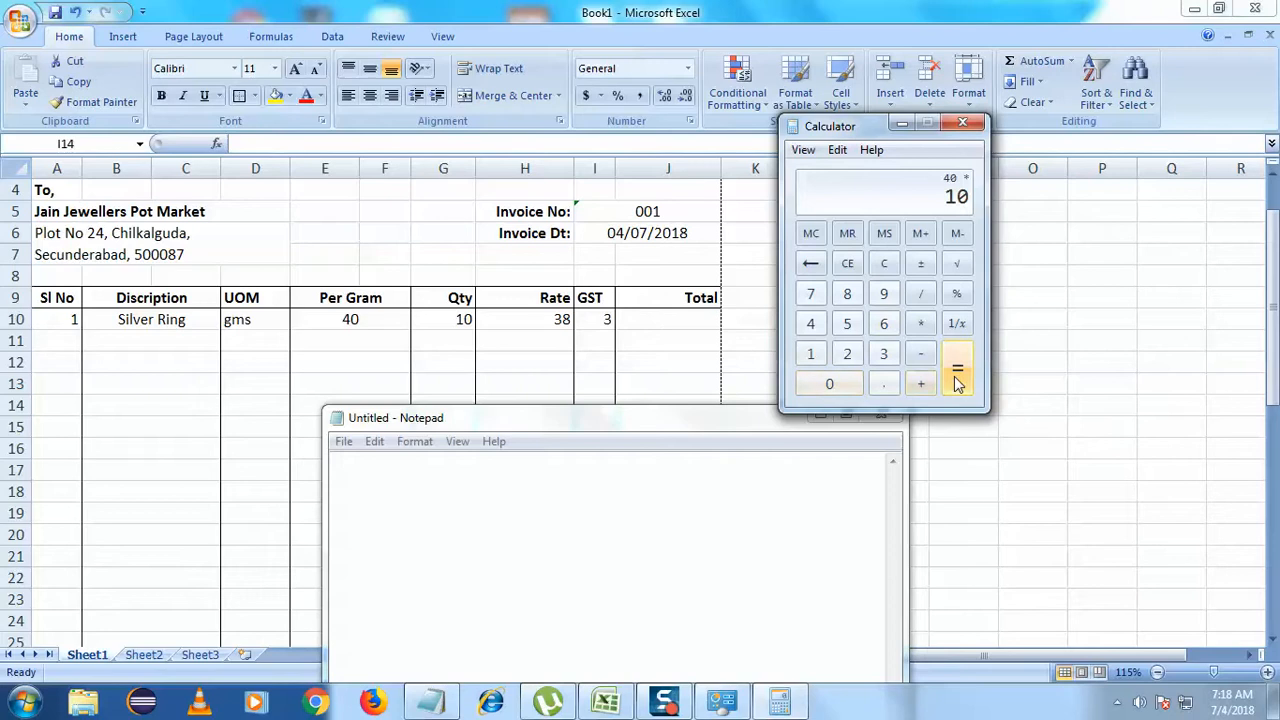
click(957, 381)
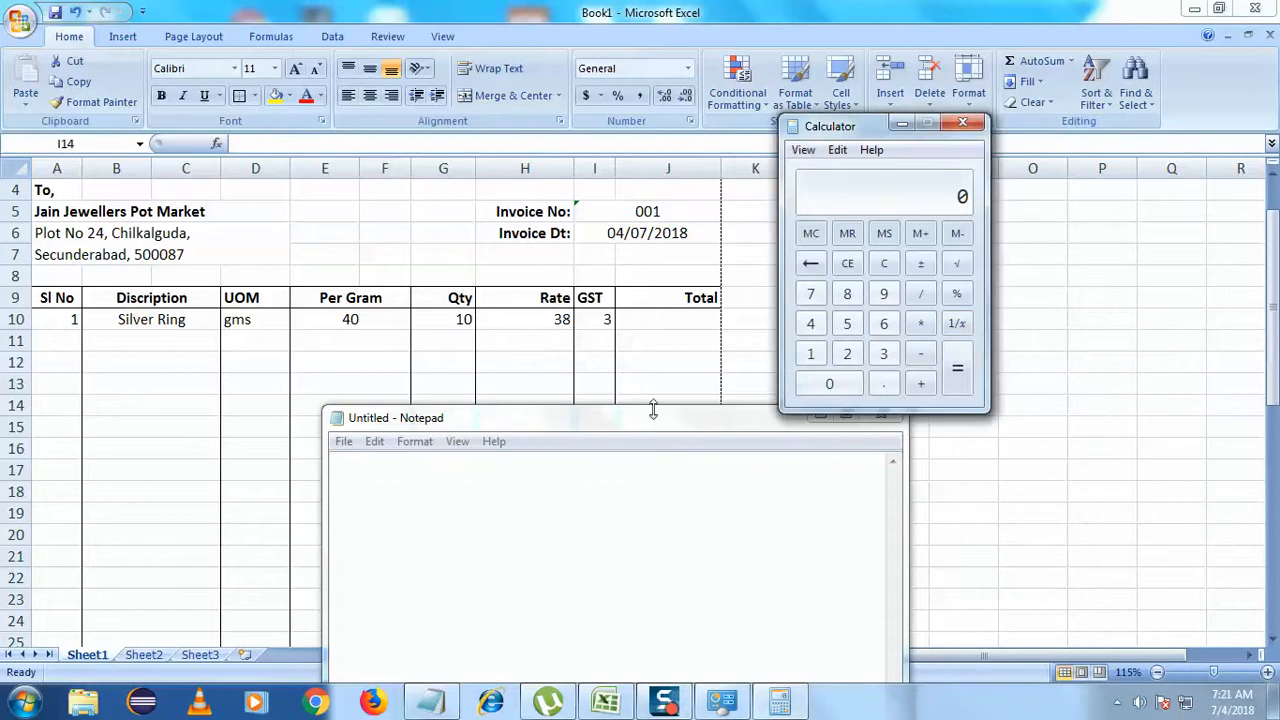
drag(678, 420, 509, 391)
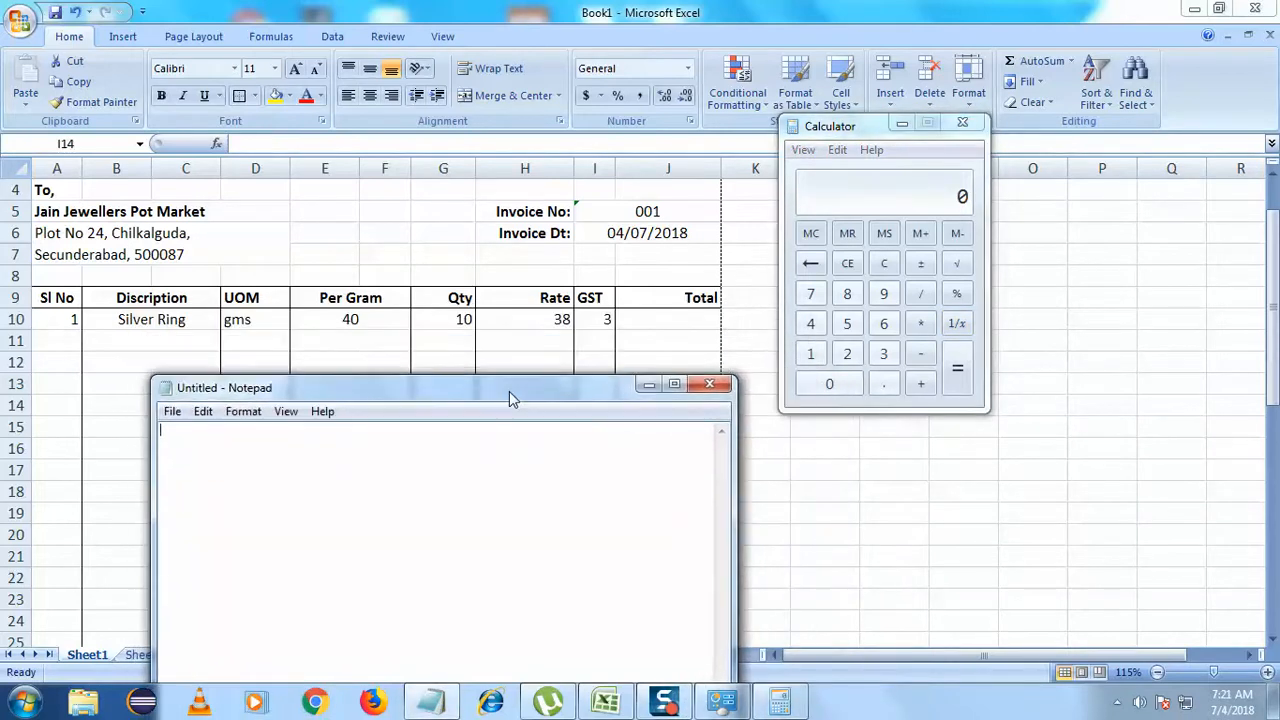
- Calculate 40 × 10 = 400 and write 400 as the first line in Notepad
click(811, 323)
click(829, 388)
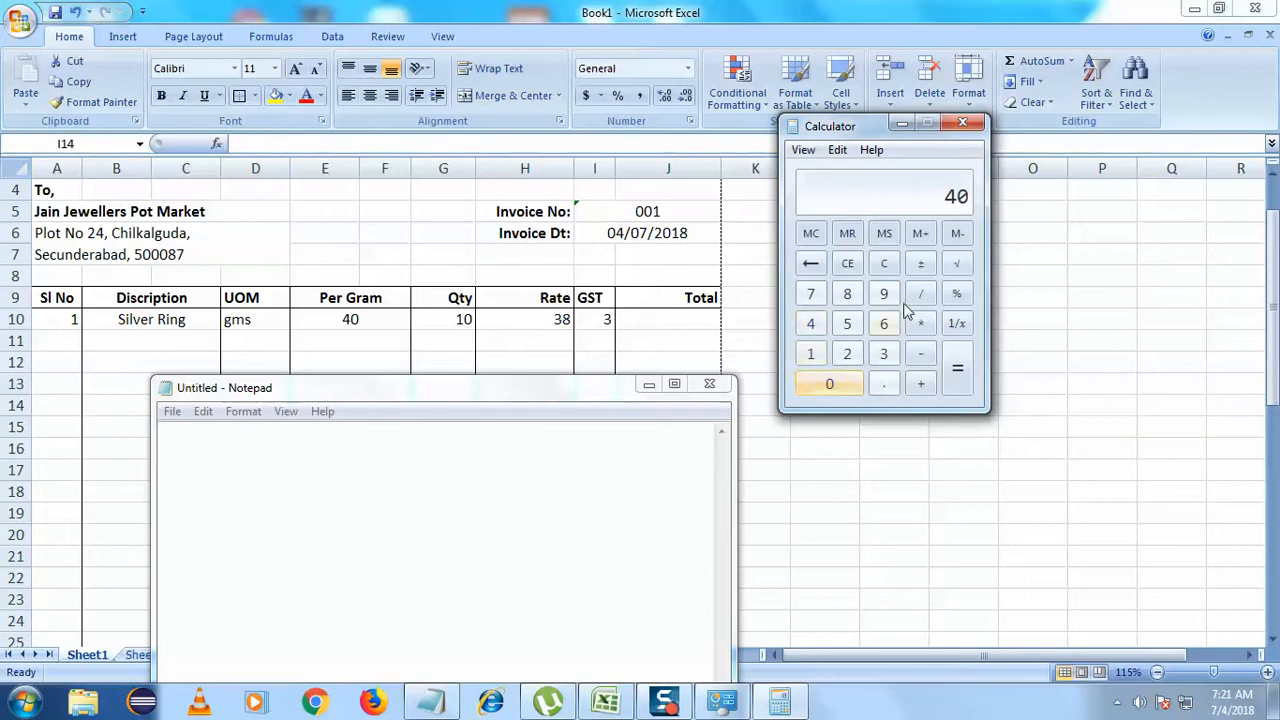
click(920, 323)
click(810, 355)
click(829, 384)
click(957, 370)
click(503, 465)
text(400)
key(Return)
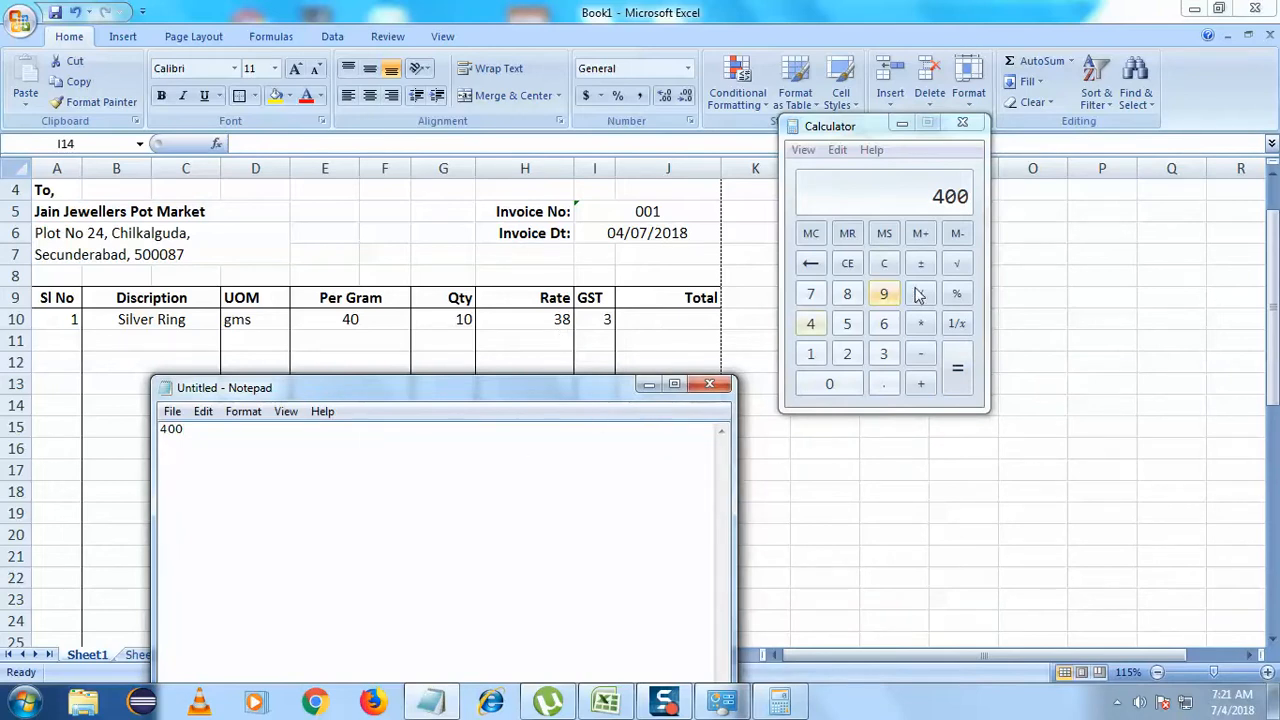
- Calculate 400 × 38 = 15200, clearing and re-entering it once
click(920, 323)
click(886, 356)
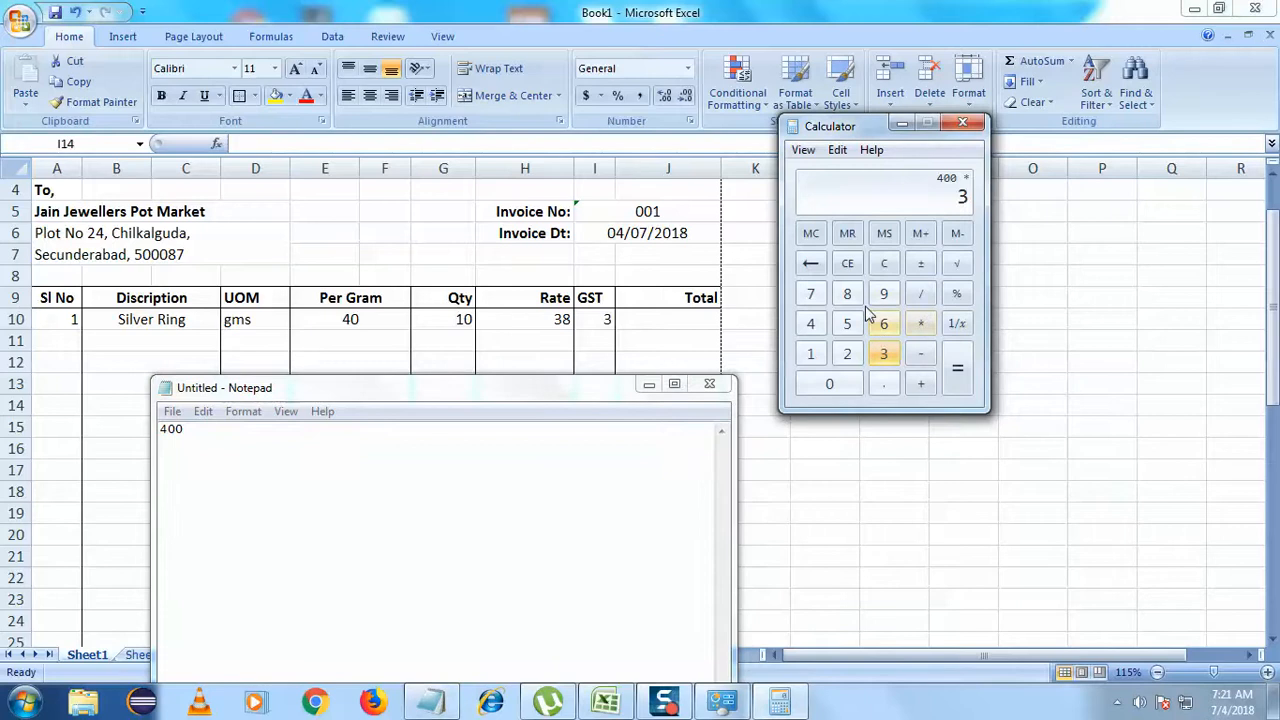
click(847, 294)
click(958, 378)
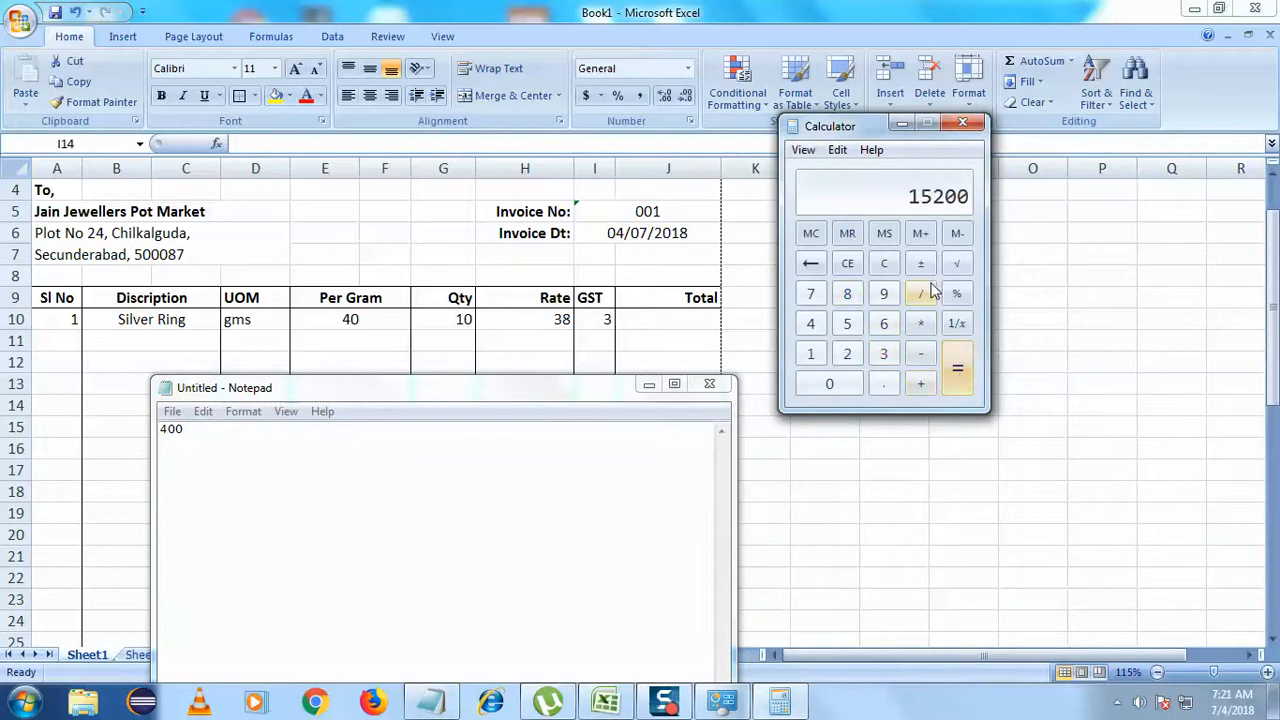
click(886, 266)
click(812, 325)
click(829, 385)
click(829, 385)
click(920, 323)
click(886, 355)
click(847, 294)
click(957, 370)
- Select the 15200 entry in Notepad
click(394, 473)
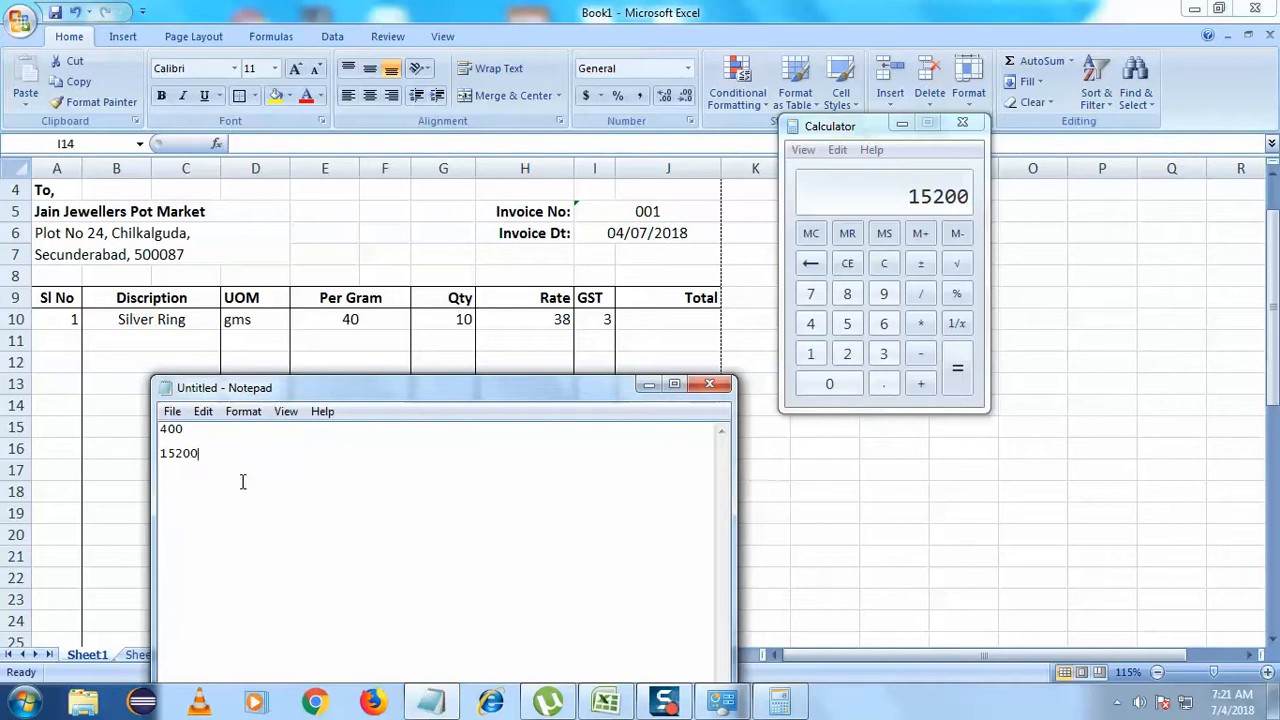
drag(211, 454, 120, 457)
click(191, 458)
double_click(191, 458)
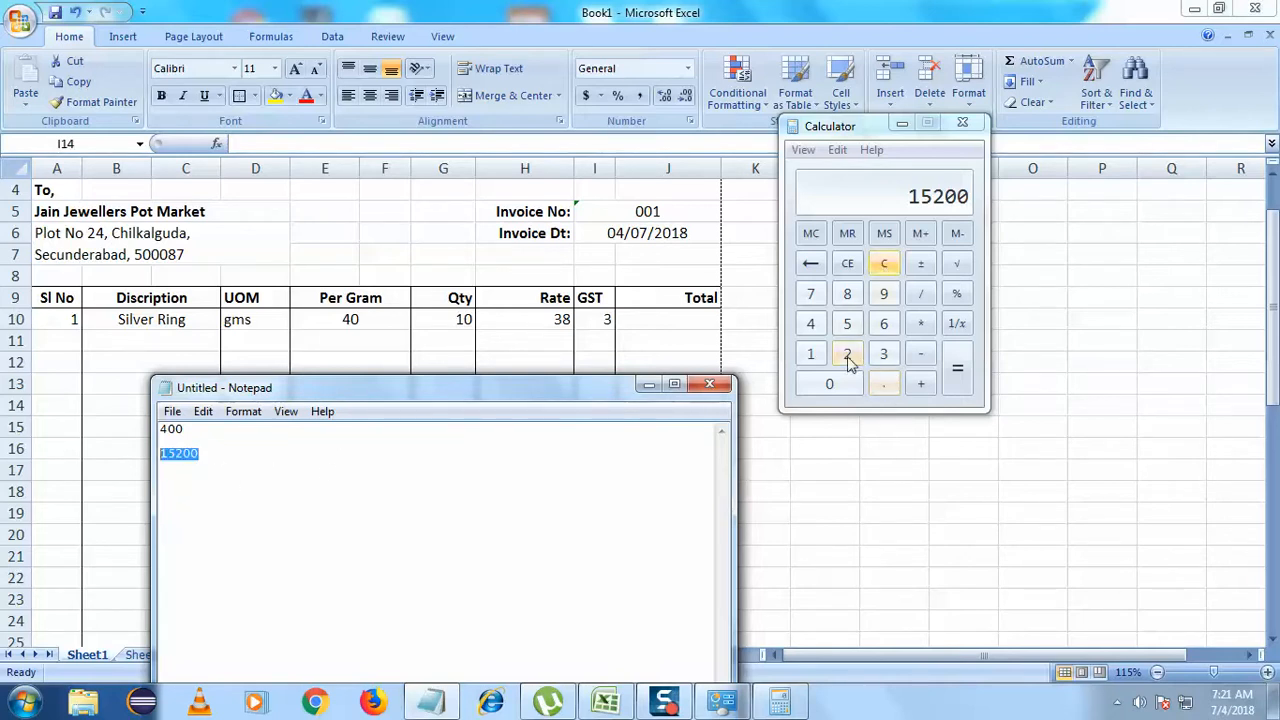
- Compute the GST share 15200 × 3 ÷ 103 = 442.718 on the Calculator
click(884, 264)
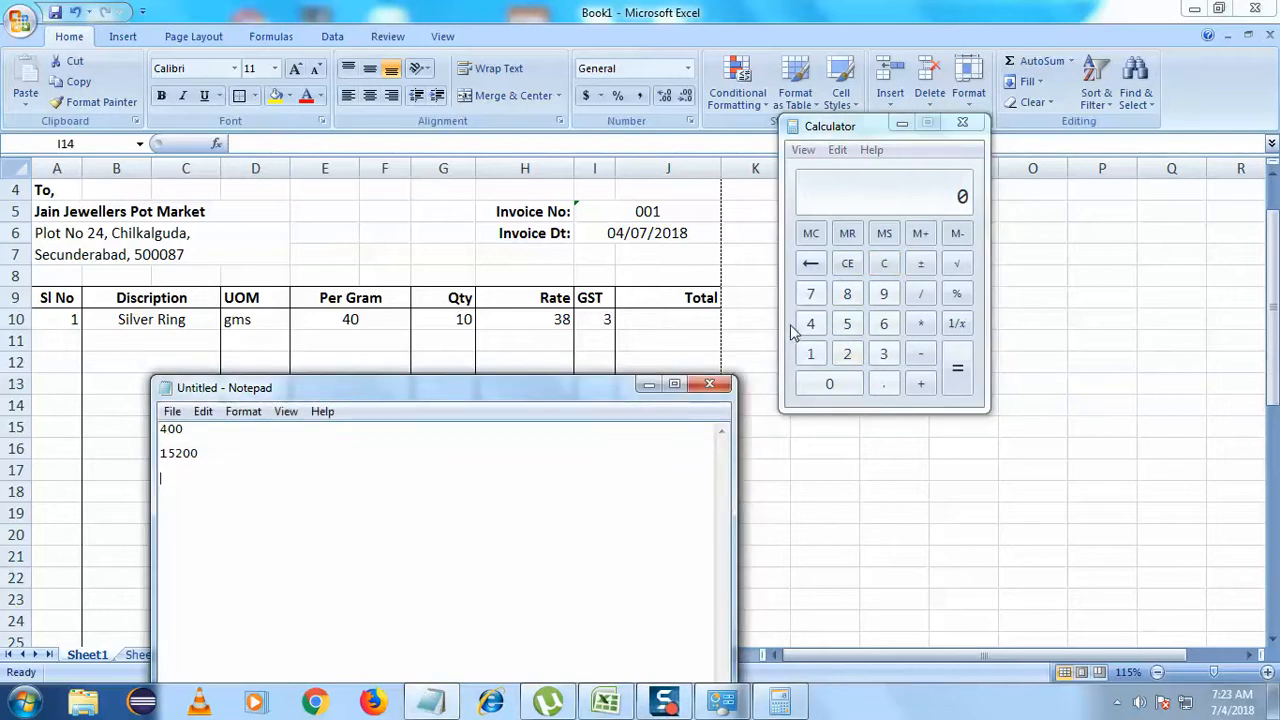
click(811, 354)
click(847, 325)
click(847, 354)
click(829, 384)
click(829, 384)
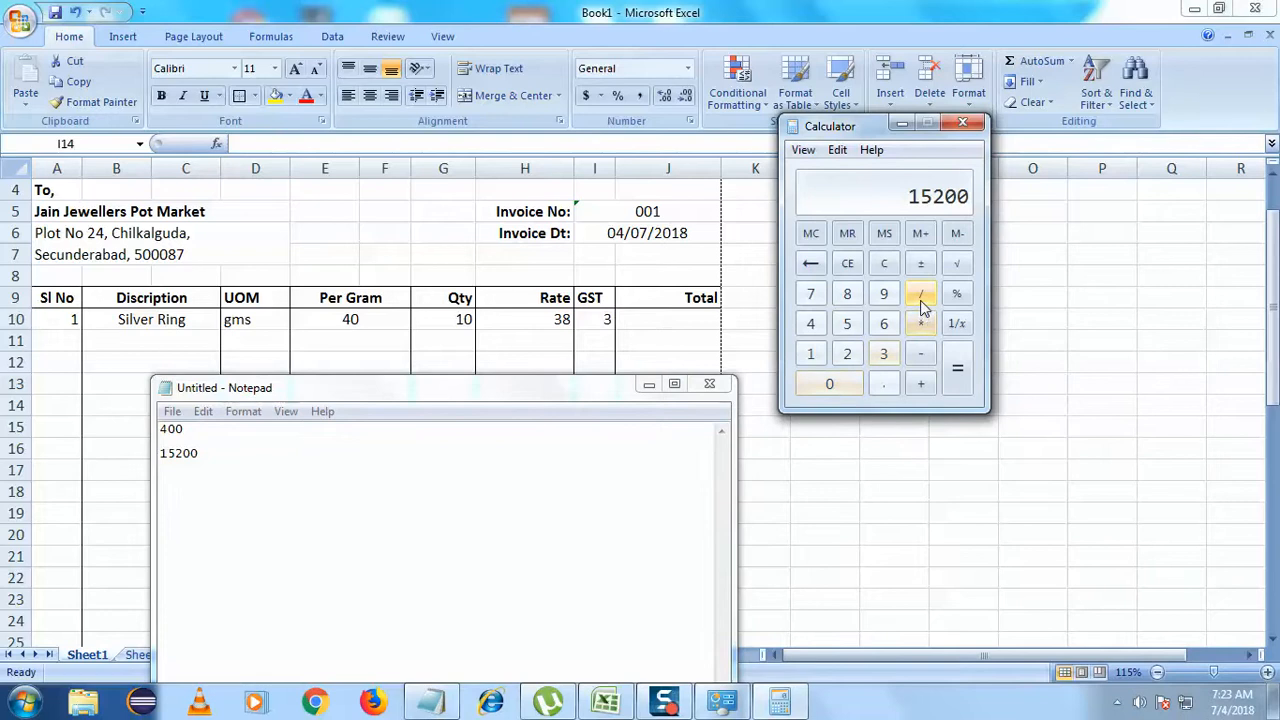
click(922, 323)
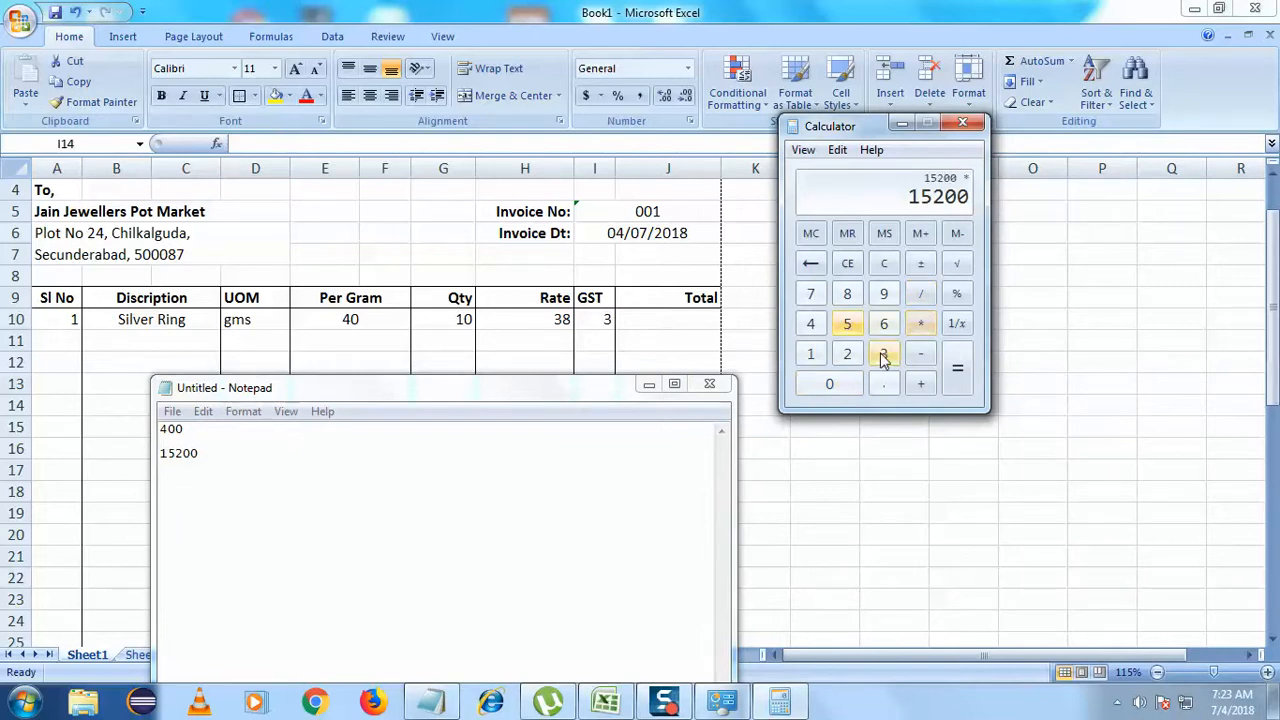
click(883, 354)
click(955, 367)
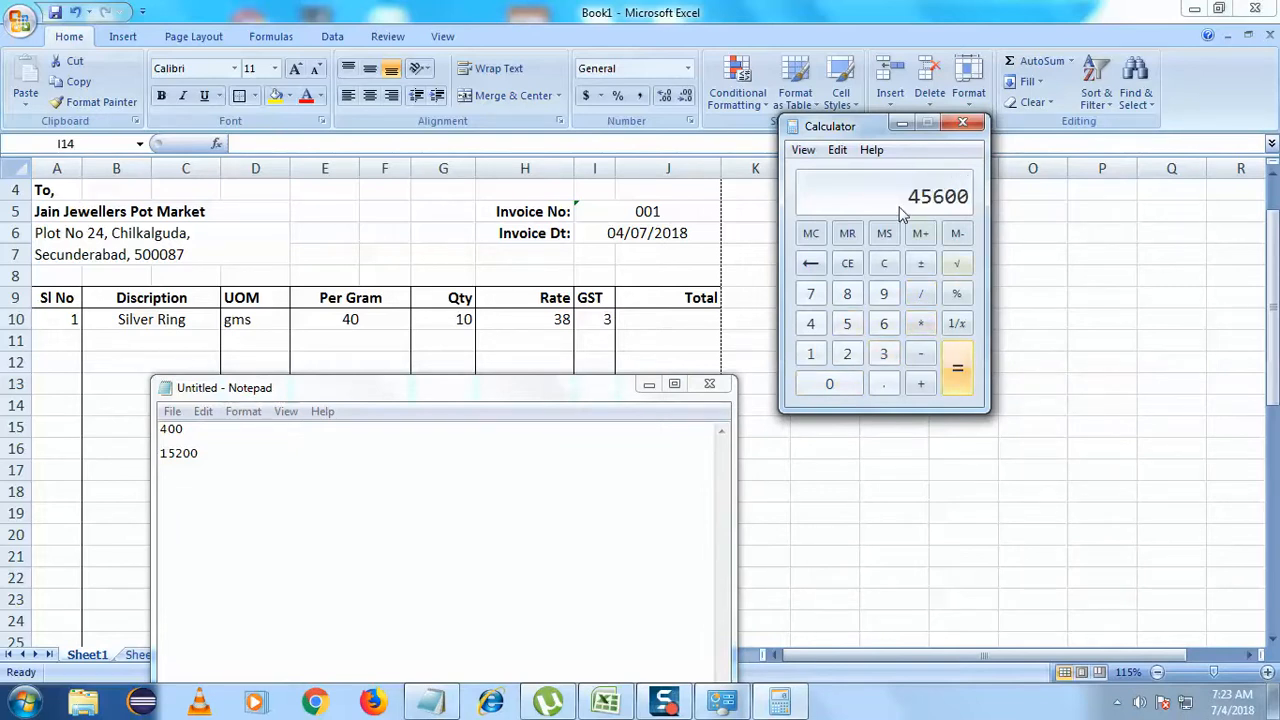
click(920, 293)
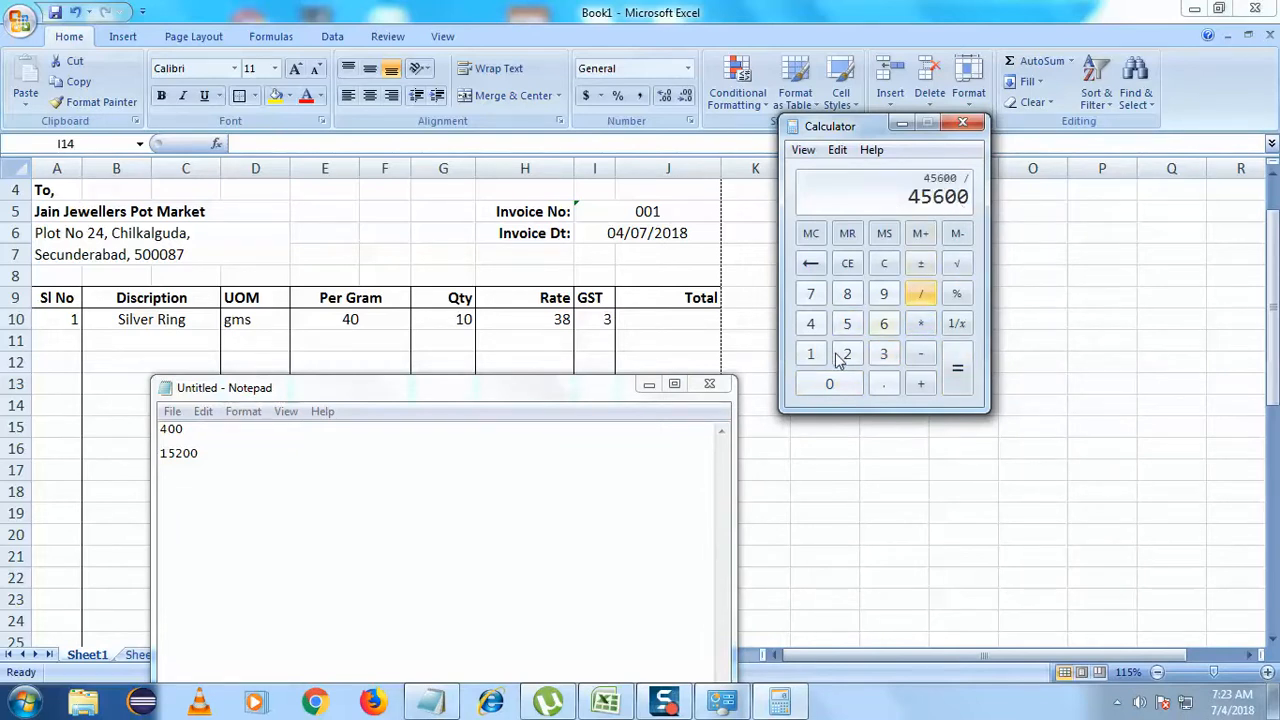
click(819, 361)
click(829, 384)
click(883, 354)
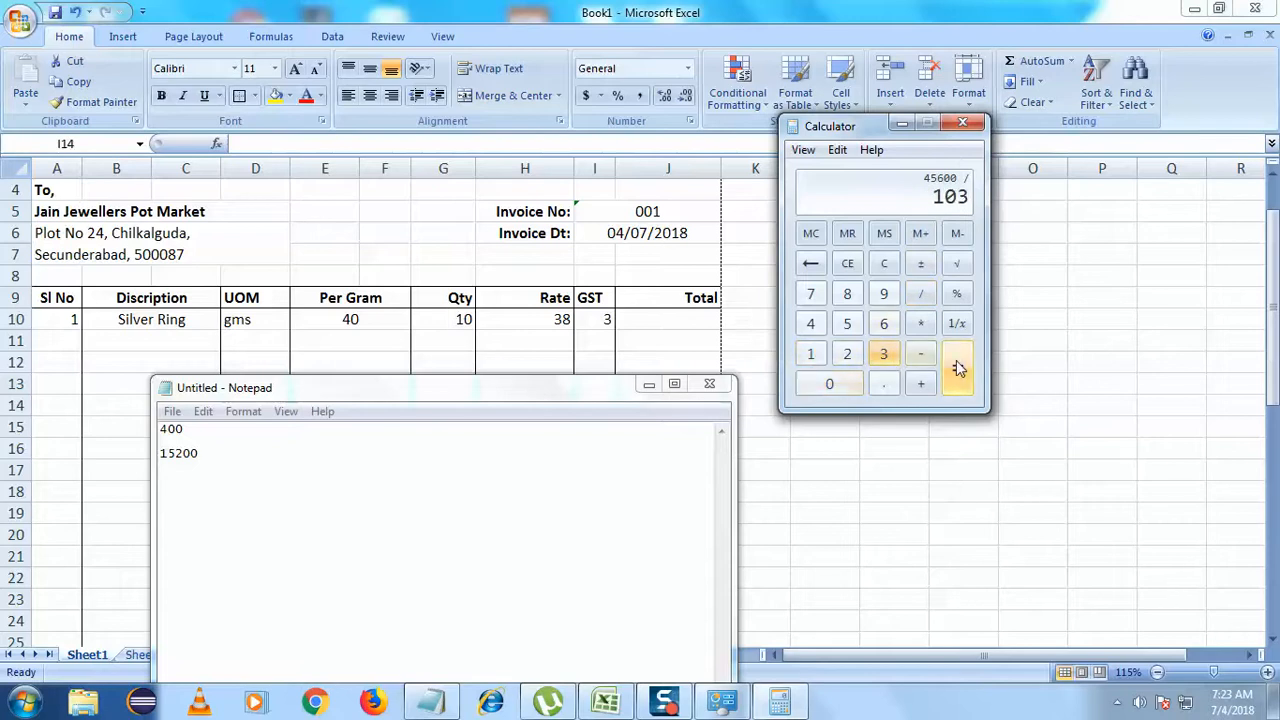
click(957, 367)
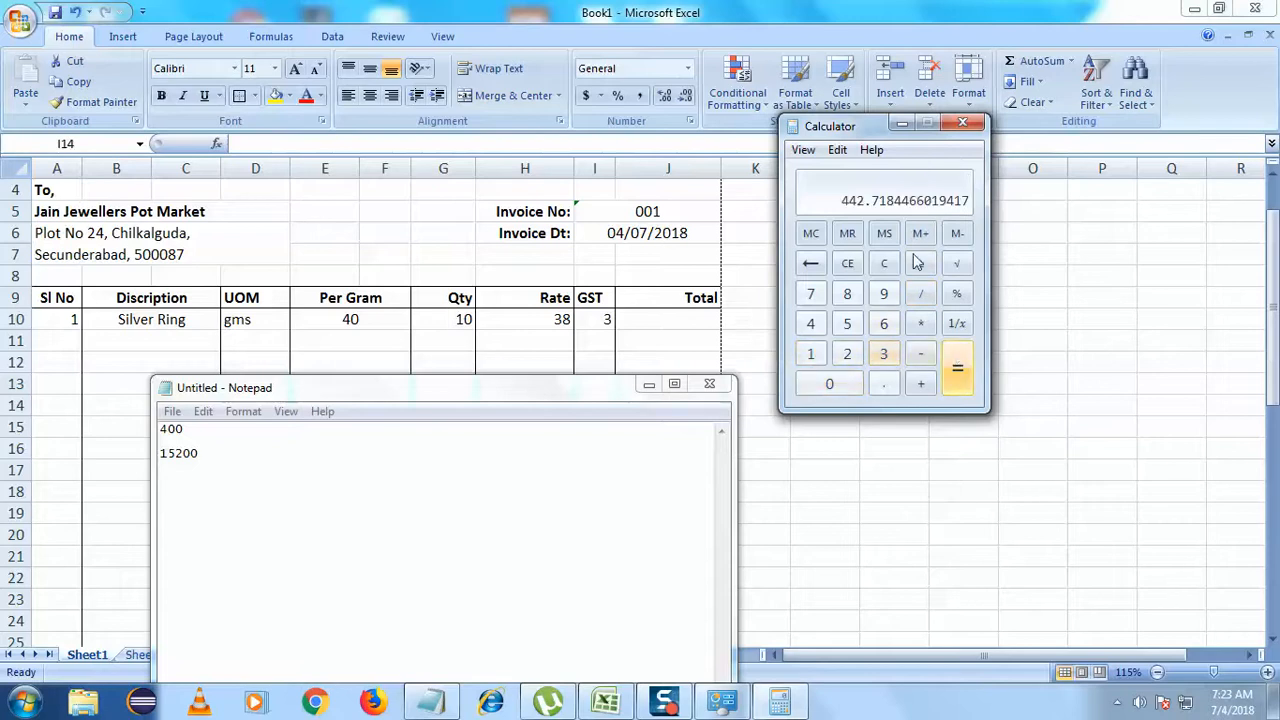
- Record 442.718 below 15200 in Notepad, then minimise Notepad
click(245, 482)
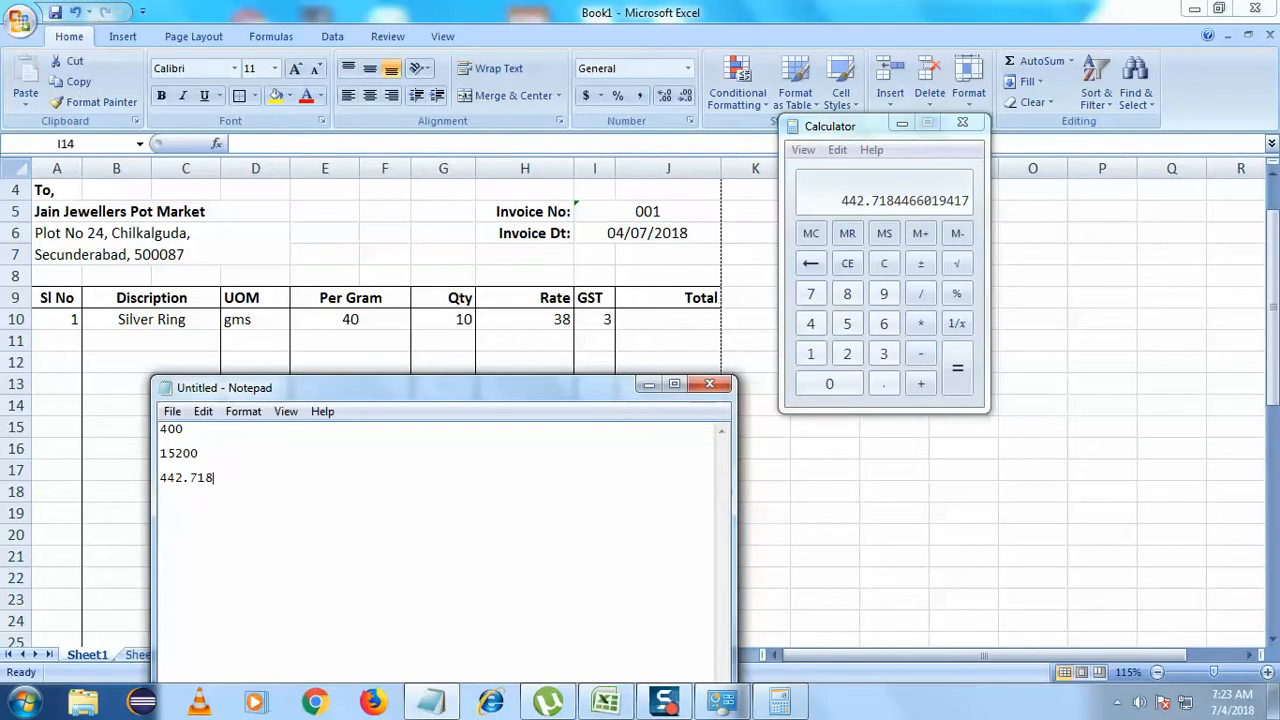
drag(403, 394, 440, 382)
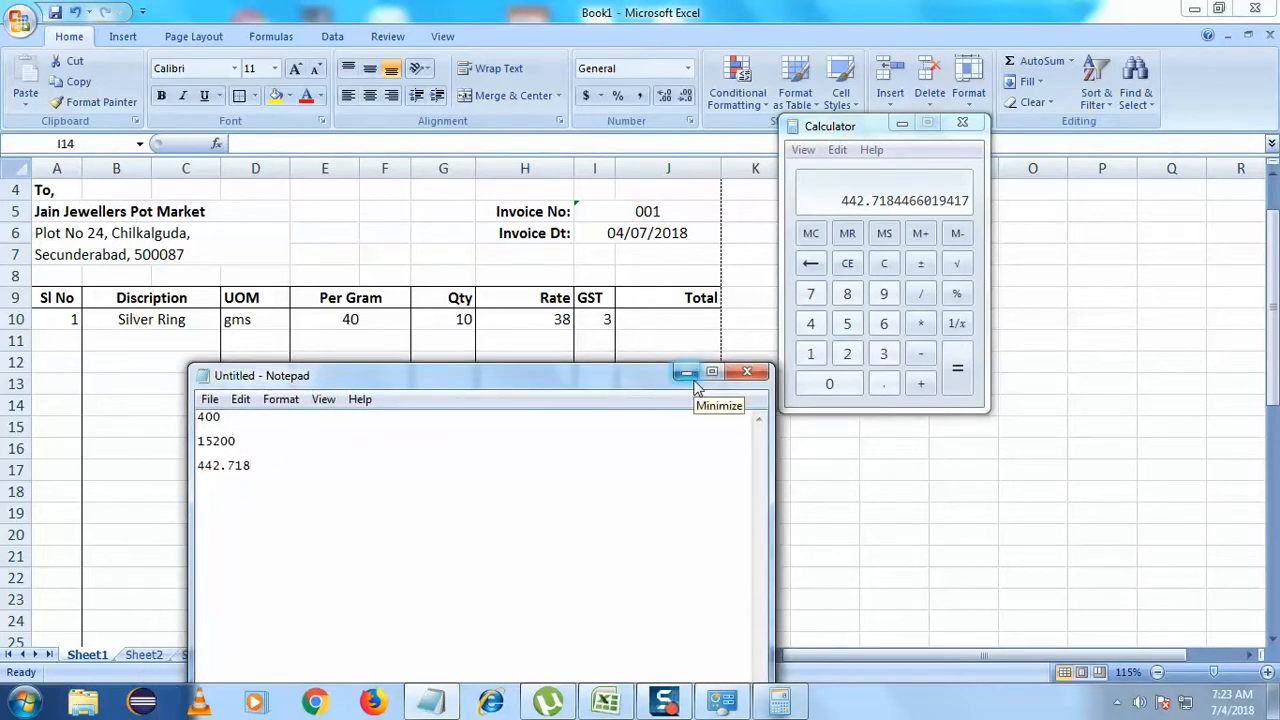
drag(259, 467, 181, 467)
click(254, 472)
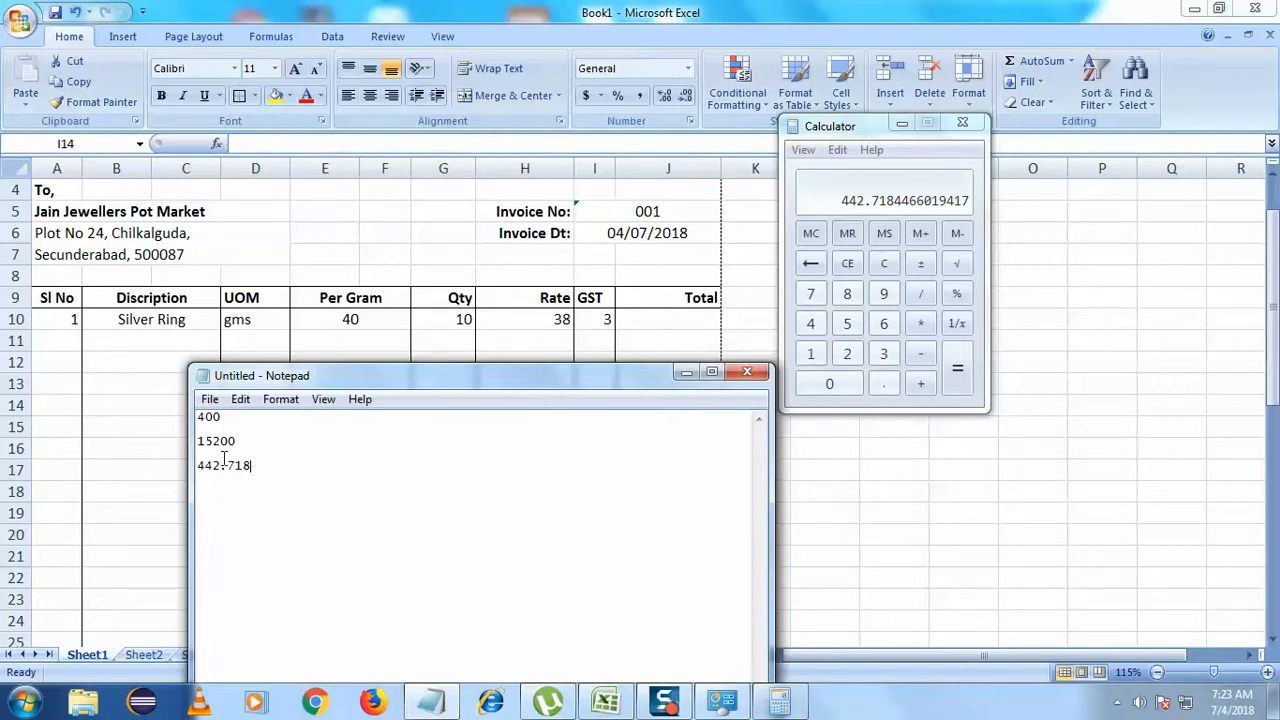
drag(245, 447, 183, 471)
click(227, 511)
click(685, 374)
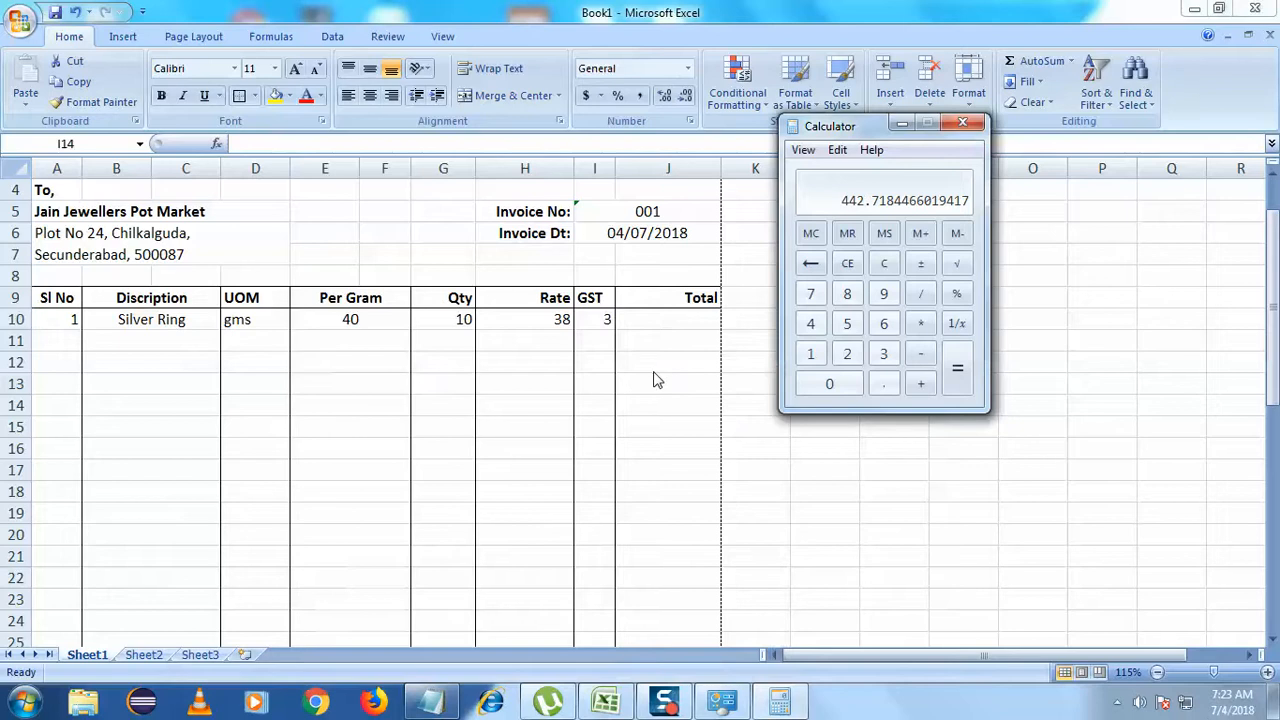
- Review E10 and G10, then enter sum() in the Silver Ring Total cell J10
click(360, 320)
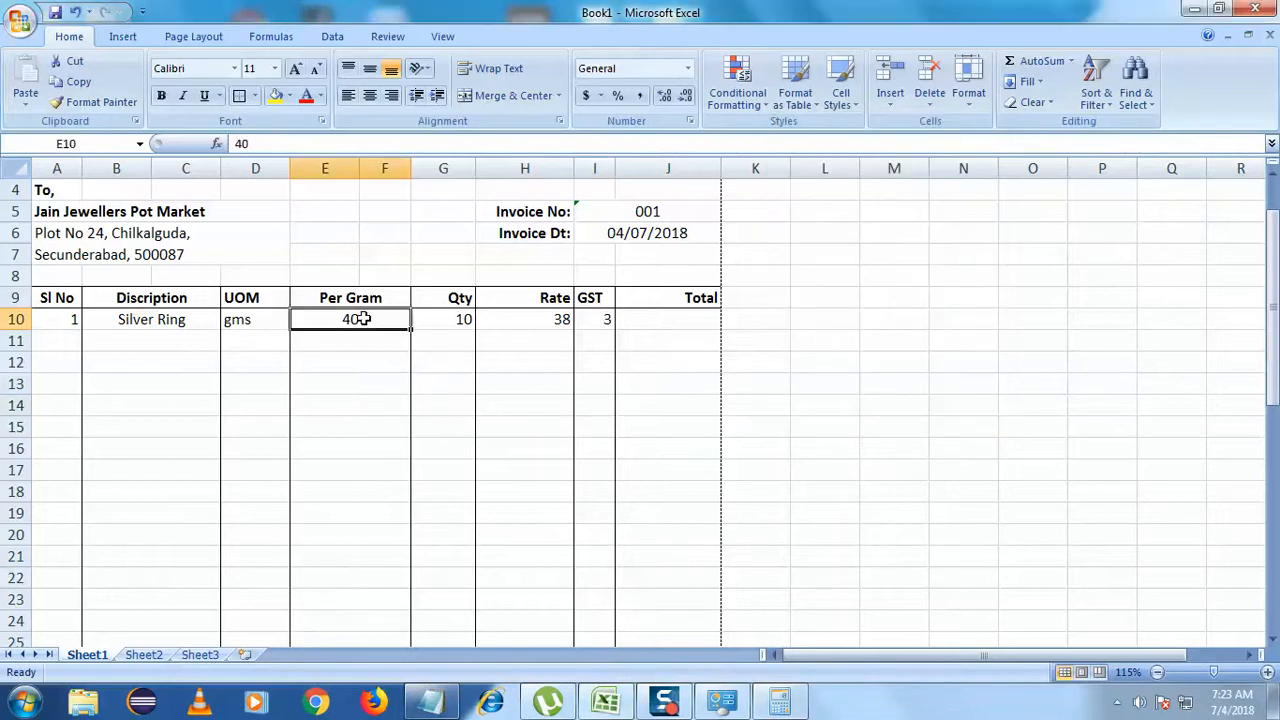
click(440, 318)
click(640, 318)
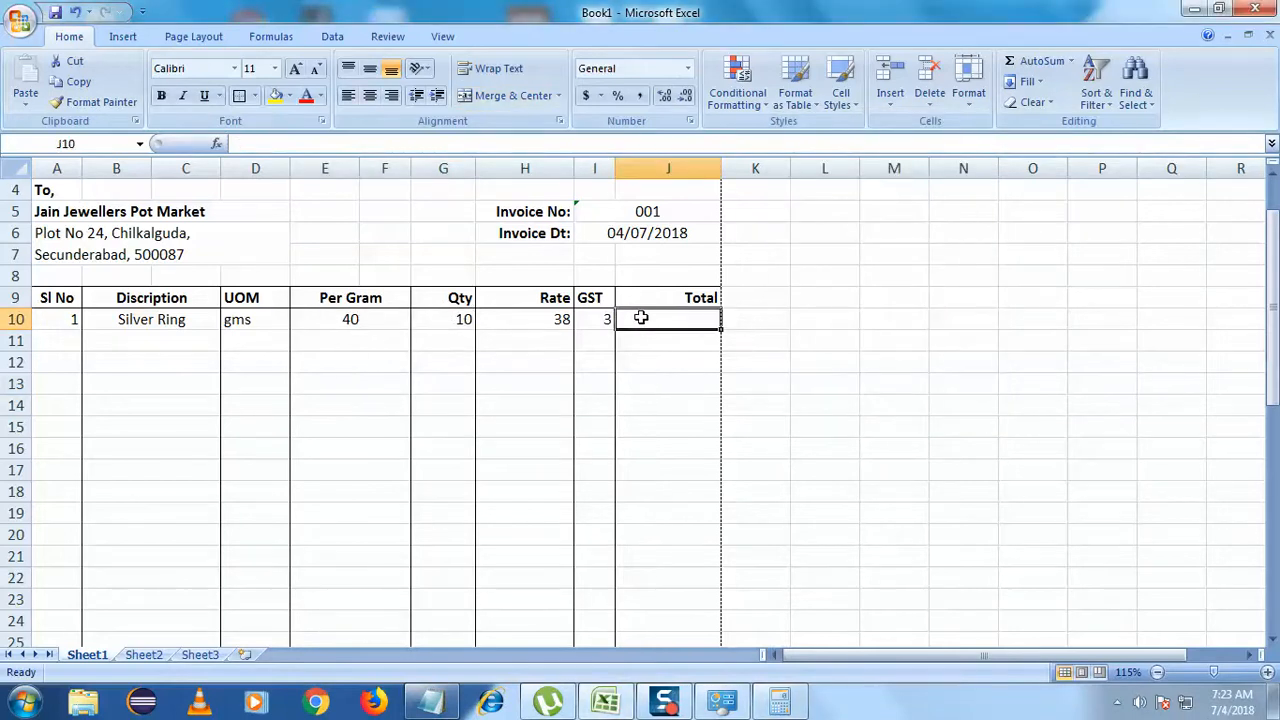
double_click(705, 318)
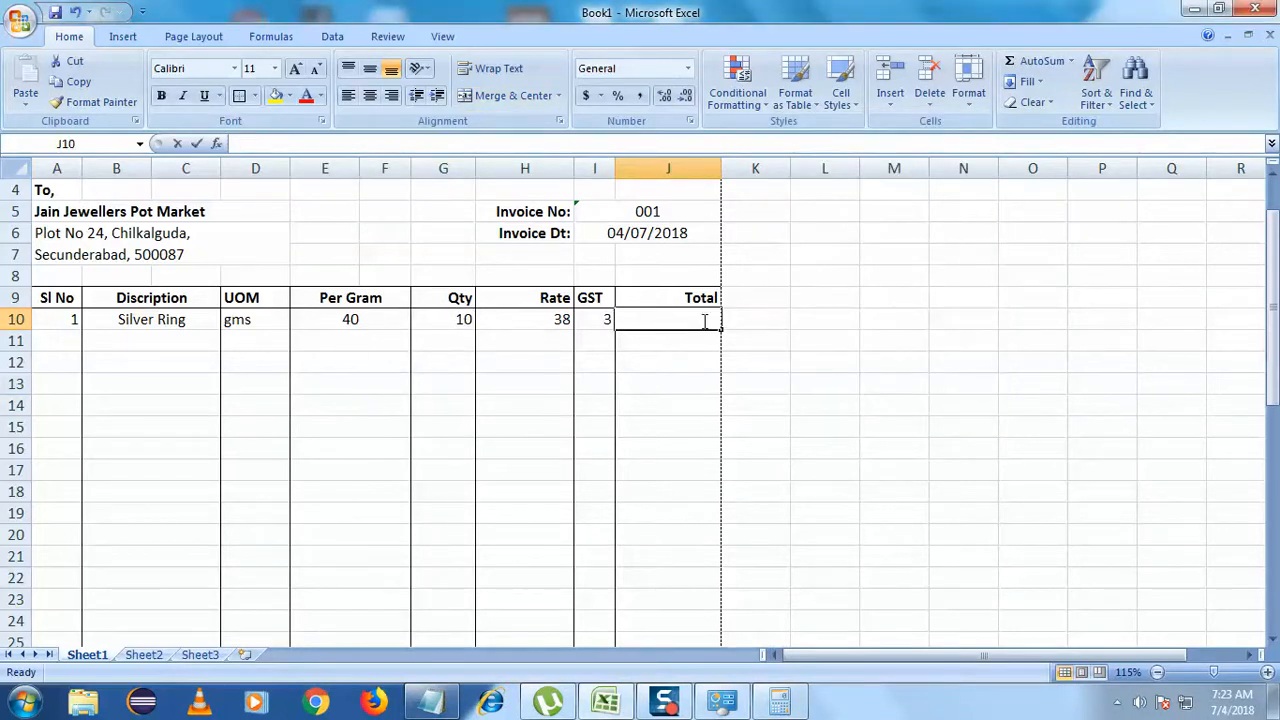
click(362, 321)
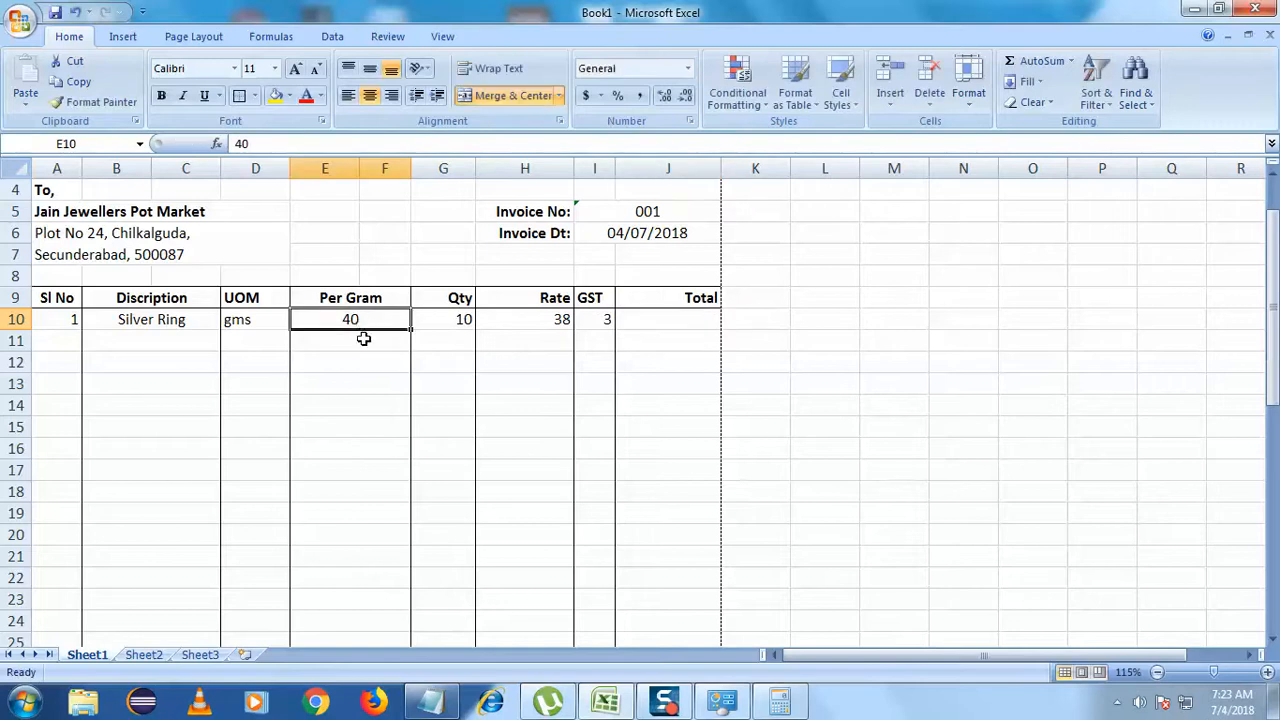
click(643, 320)
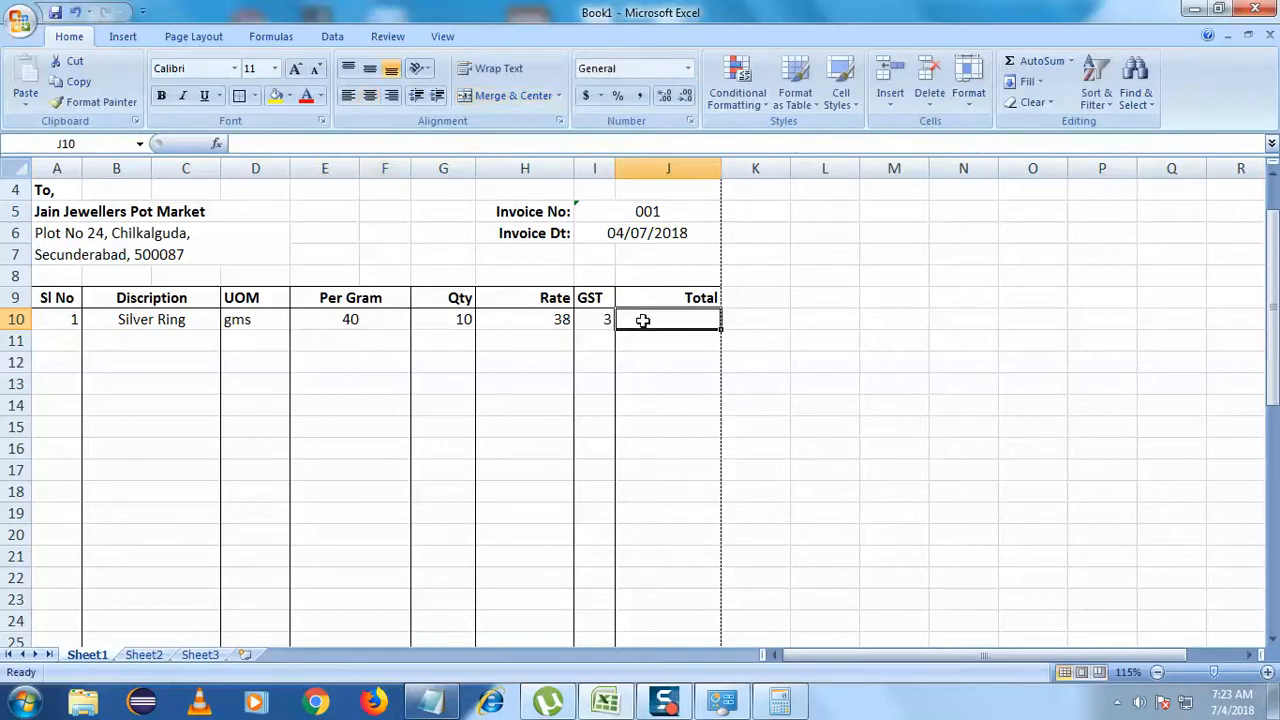
click(337, 146)
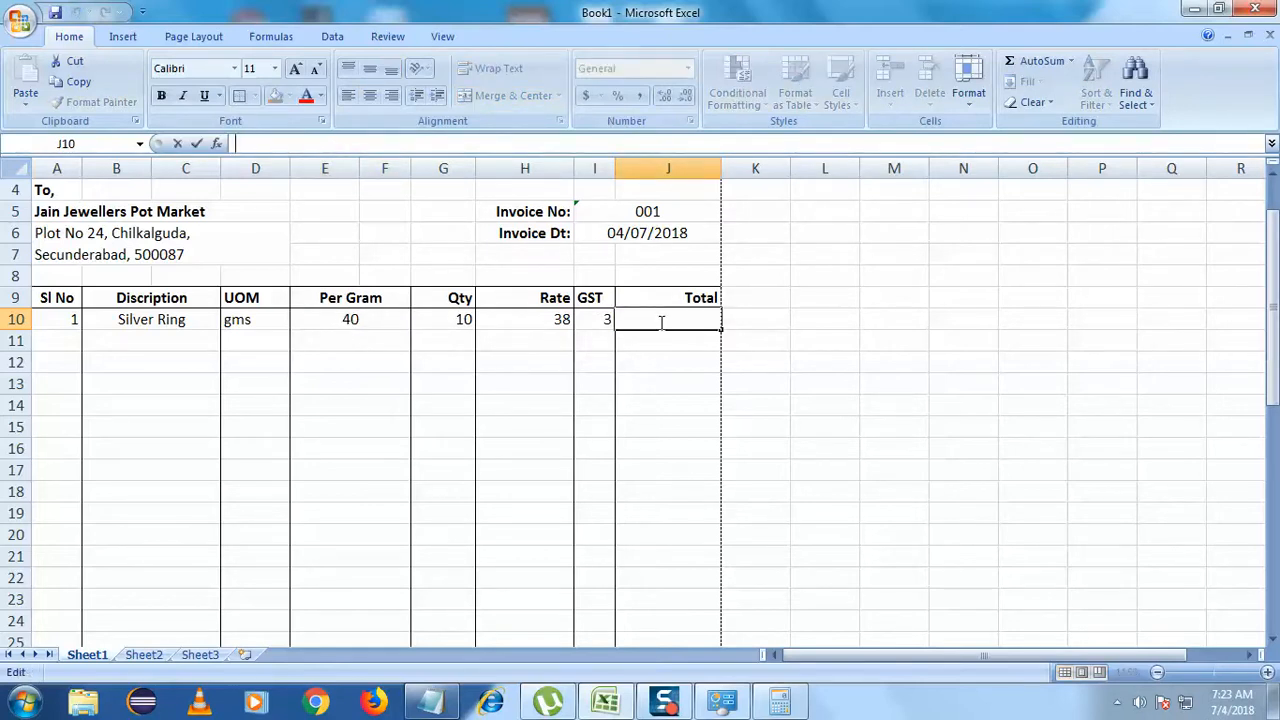
text(sum()
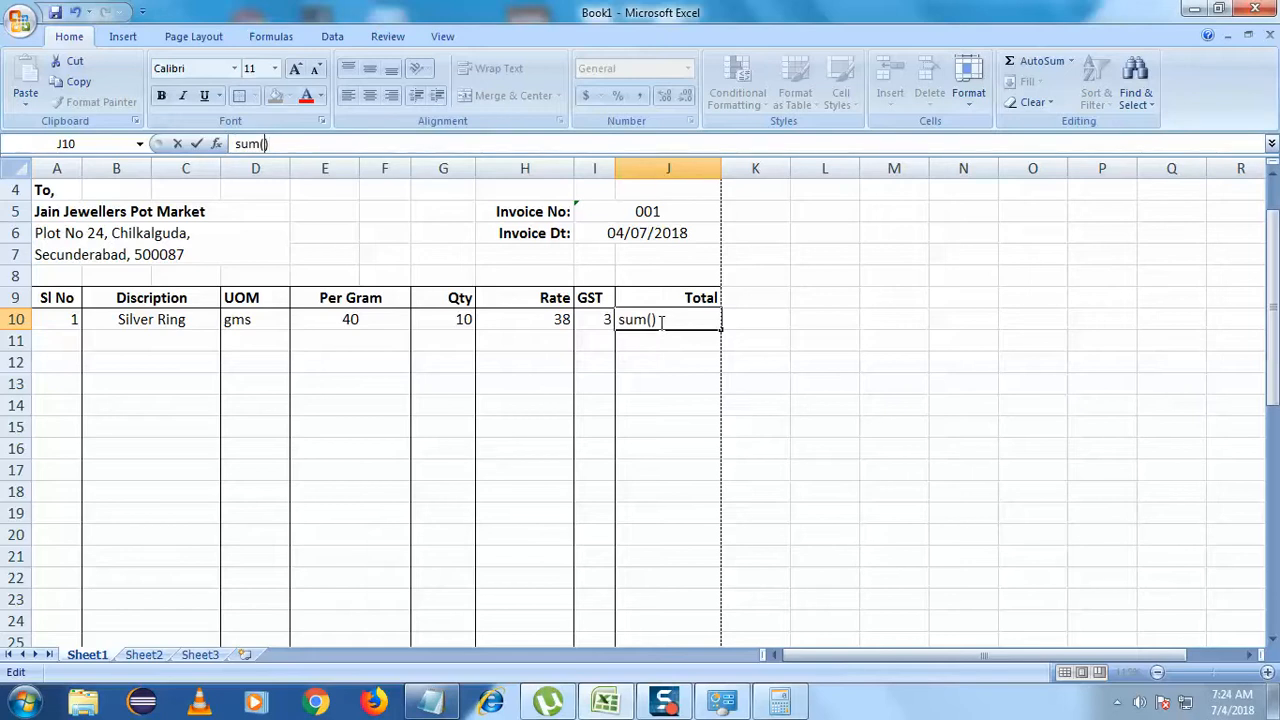
click(371, 319)
- Reopen J10's sum() entry and pick the Per Gram column and its value 40 in E10
click(656, 319)
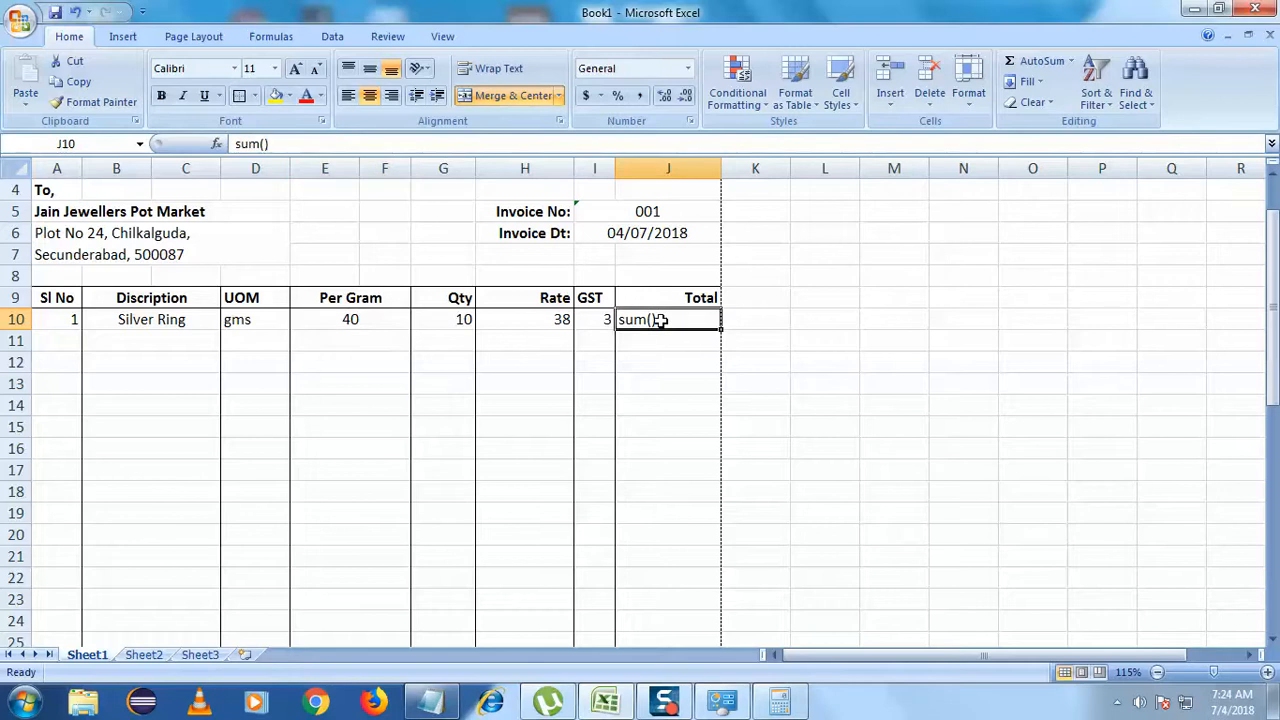
double_click(656, 319)
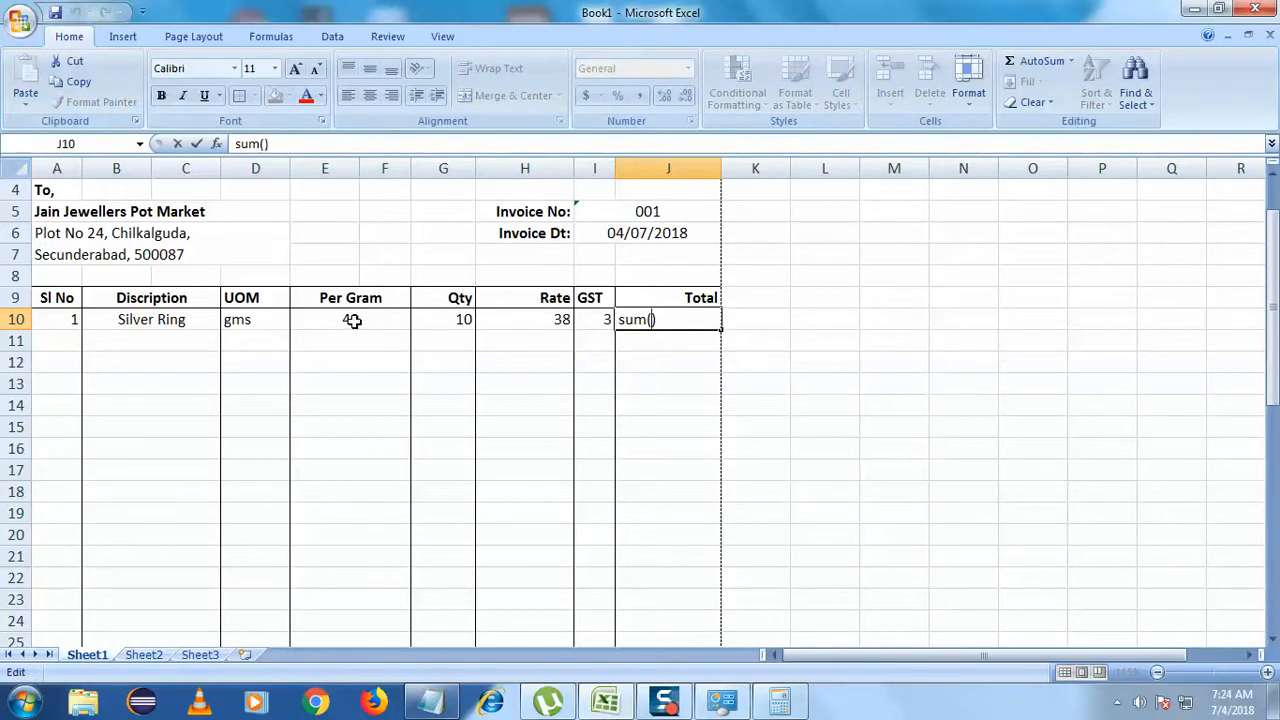
click(345, 168)
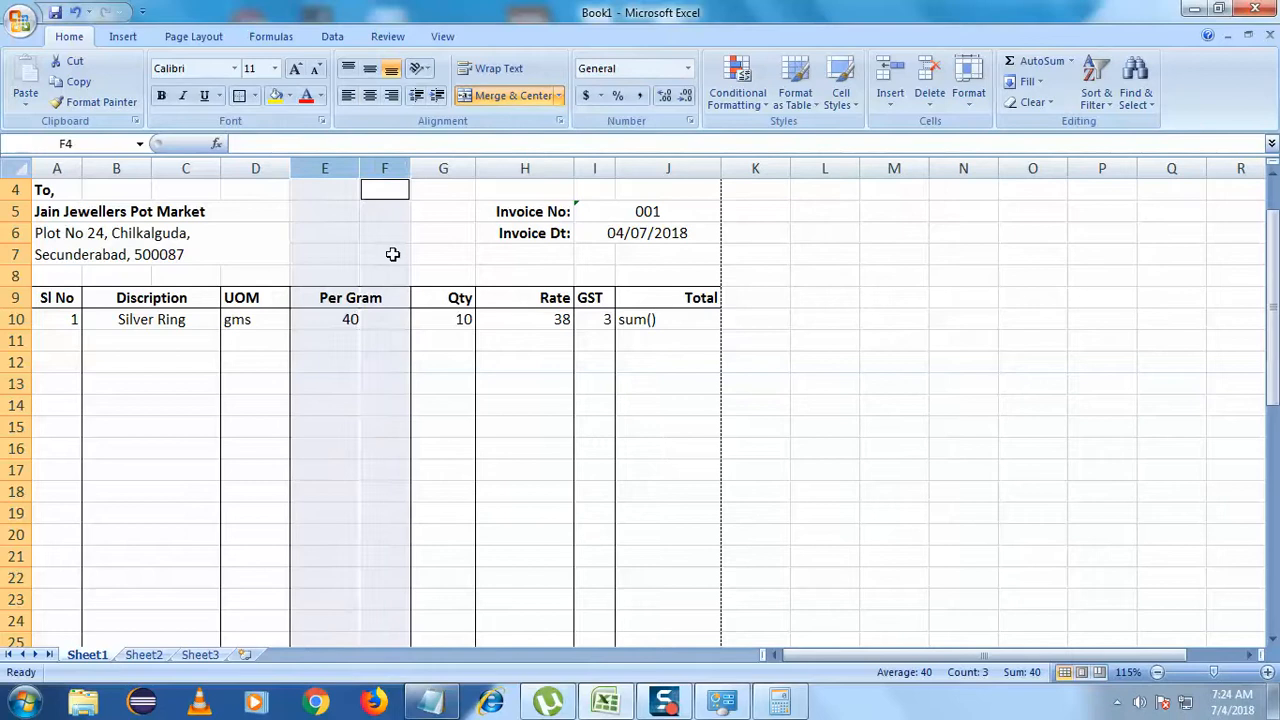
click(380, 319)
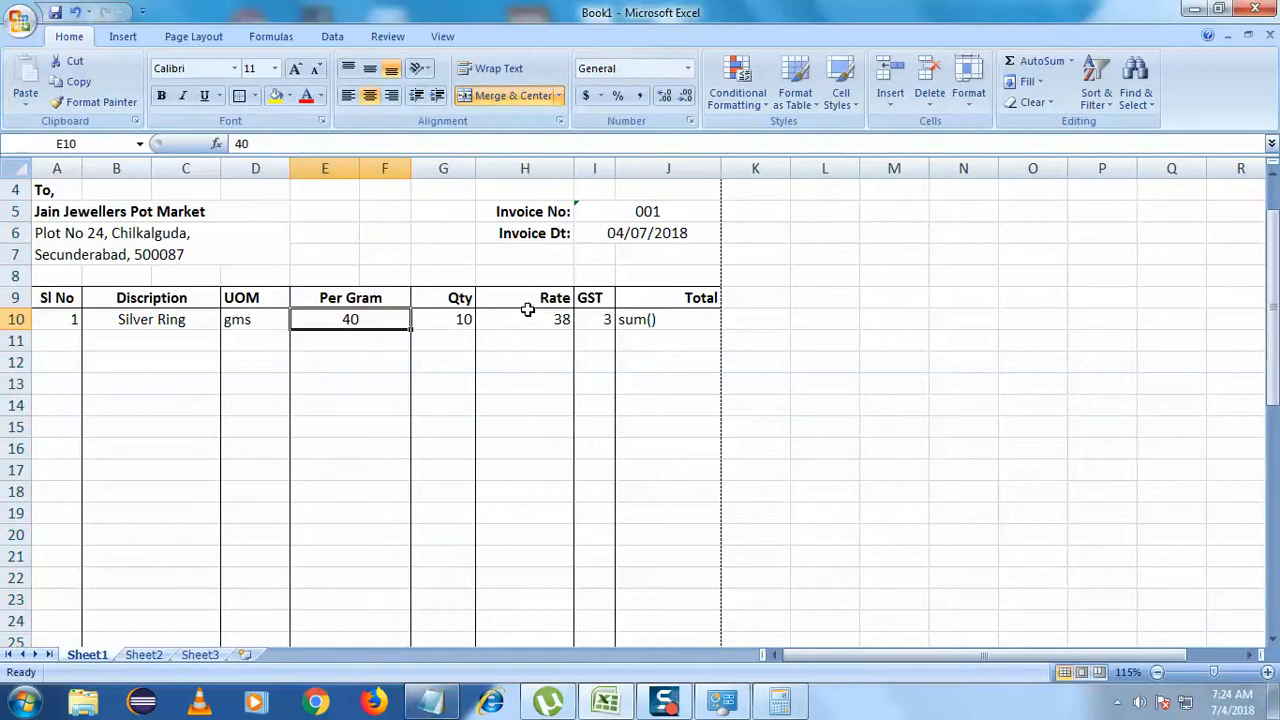
click(690, 323)
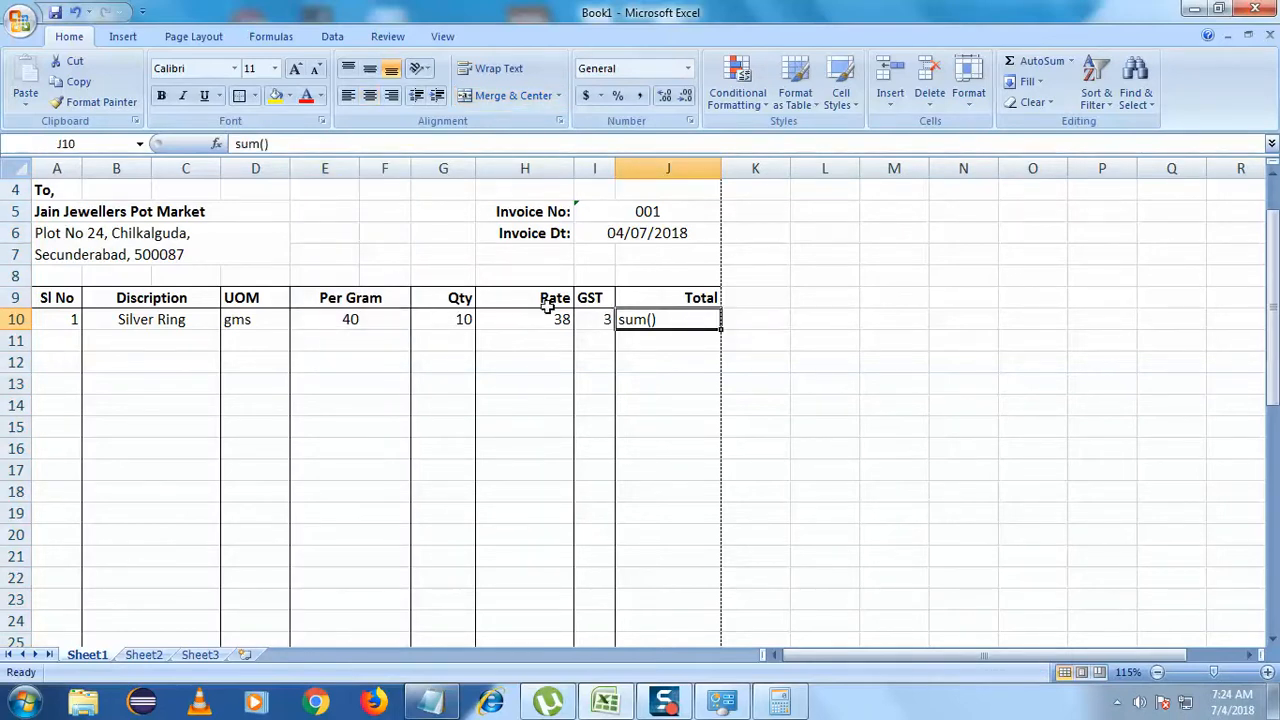
click(352, 318)
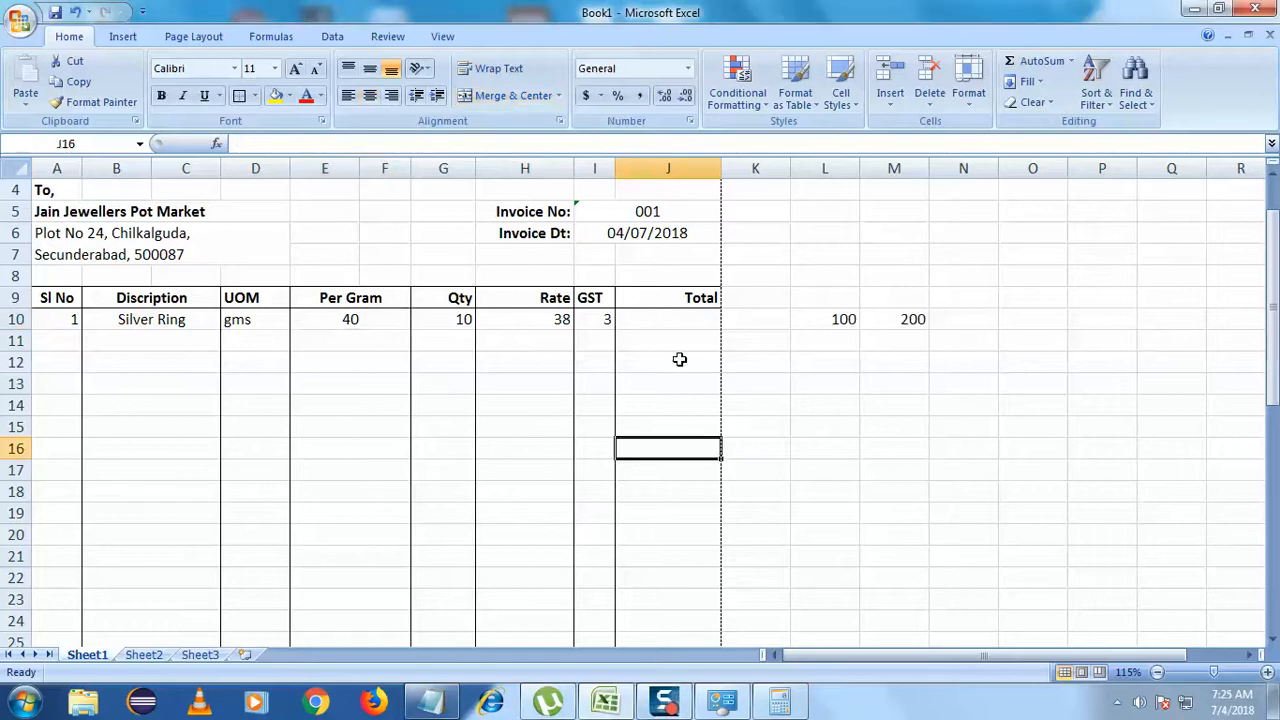
- Enter =sum(E10*G10)*H10 in J10 and accept Excel's correction so the Silver Ring Total reads 15200
double_click(668, 325)
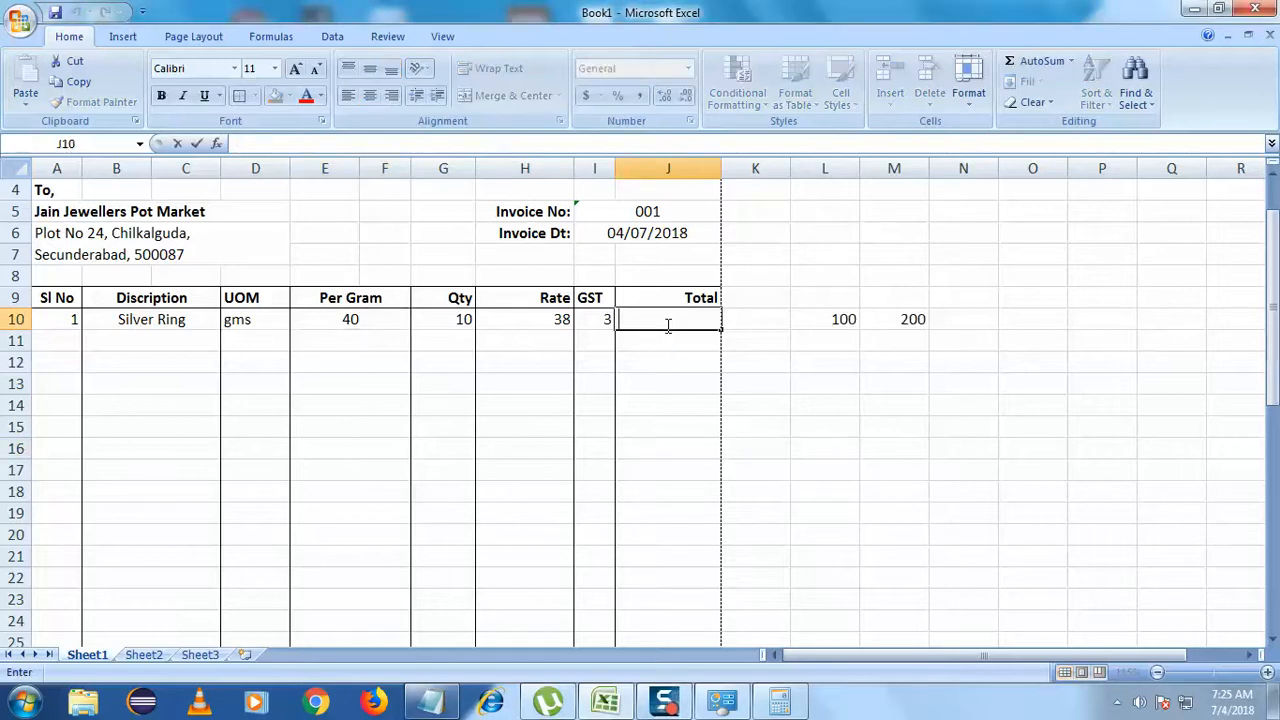
text(=s)
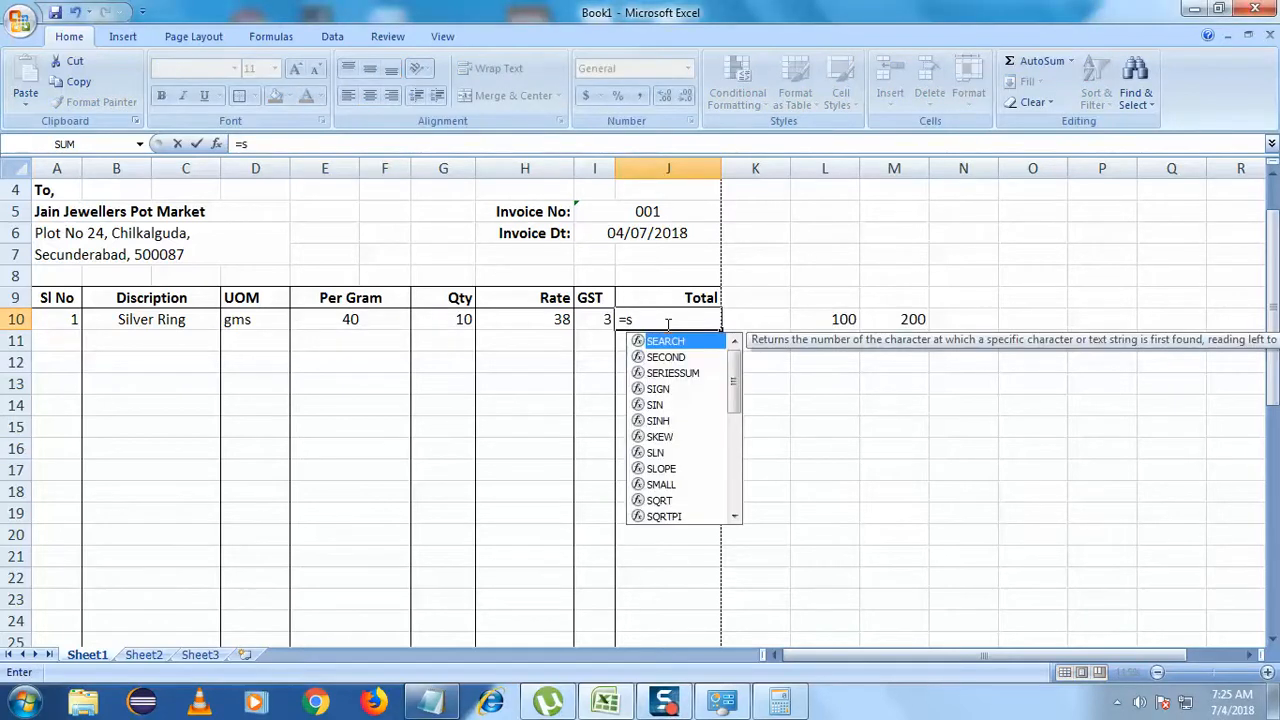
text(um)
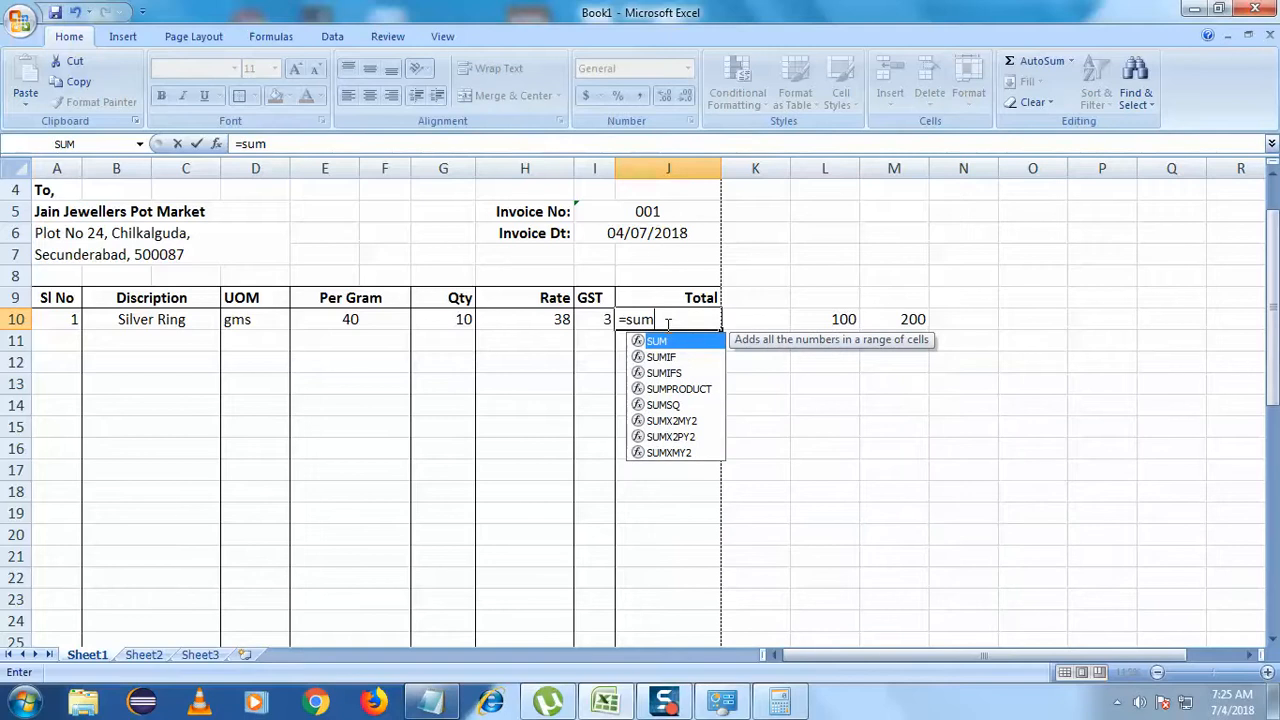
text(()
click(396, 324)
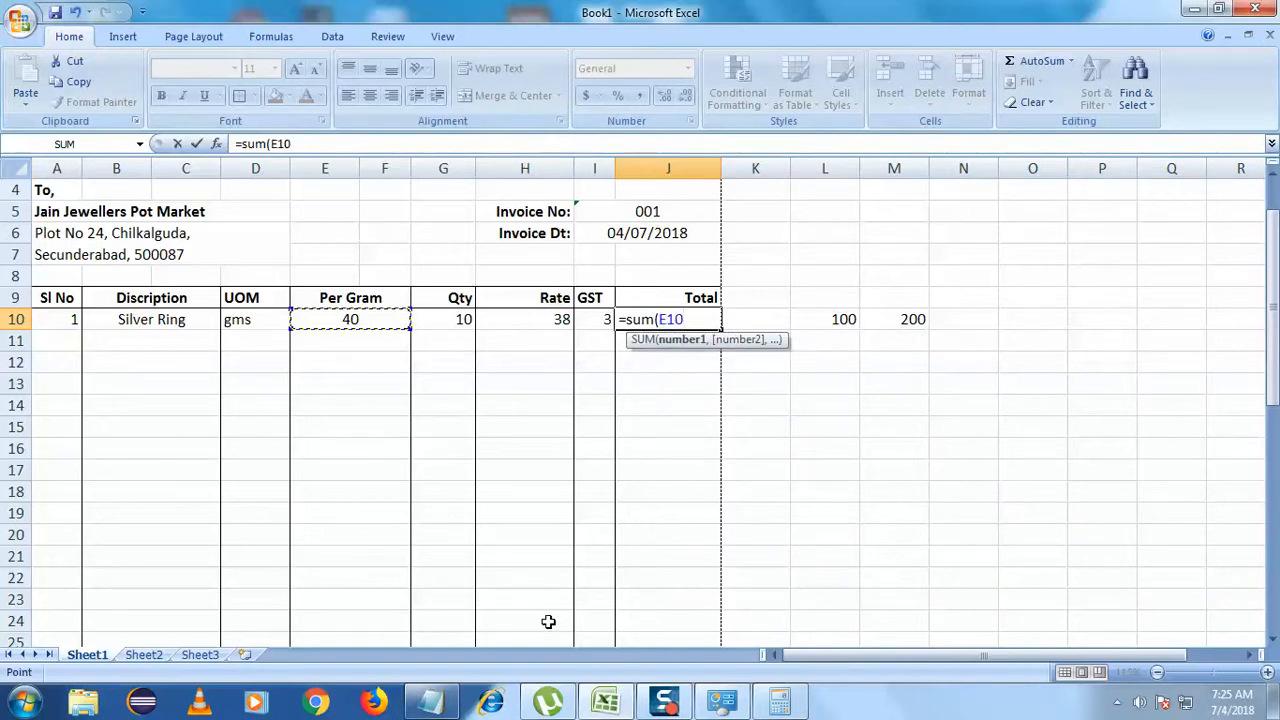
text(*)
click(463, 319)
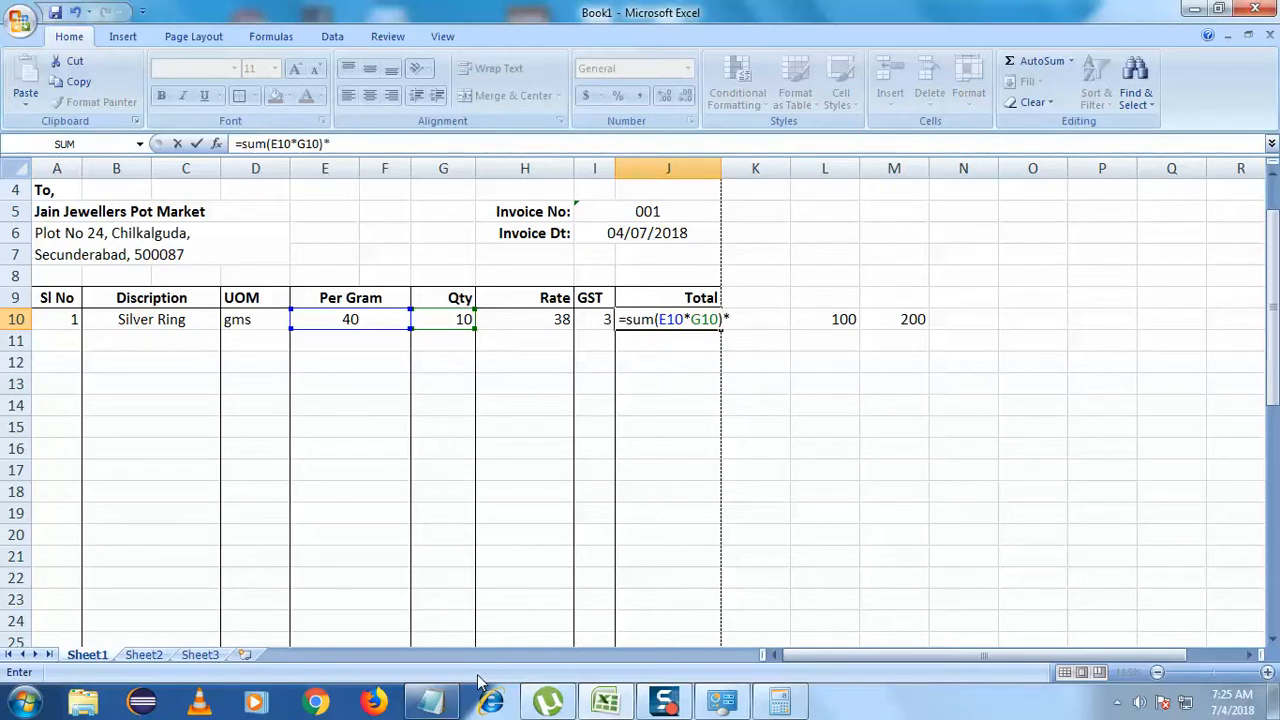
click(551, 322)
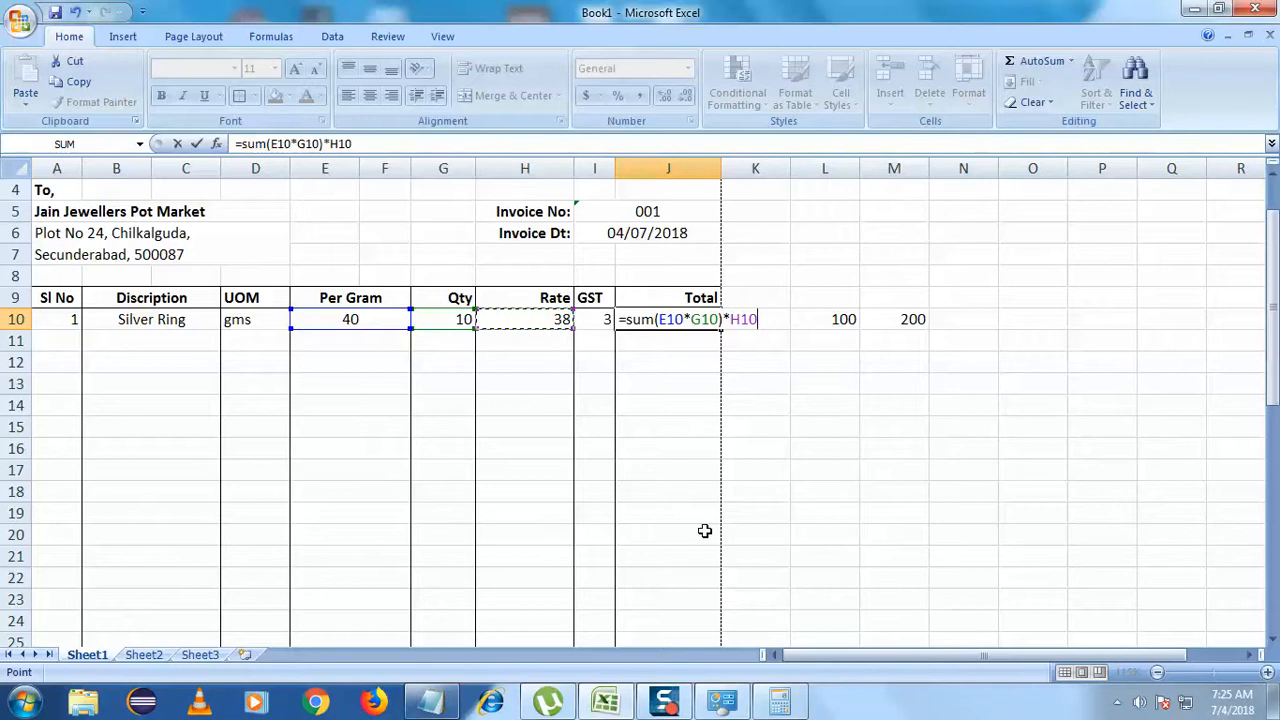
text())
click(711, 514)
click(612, 426)
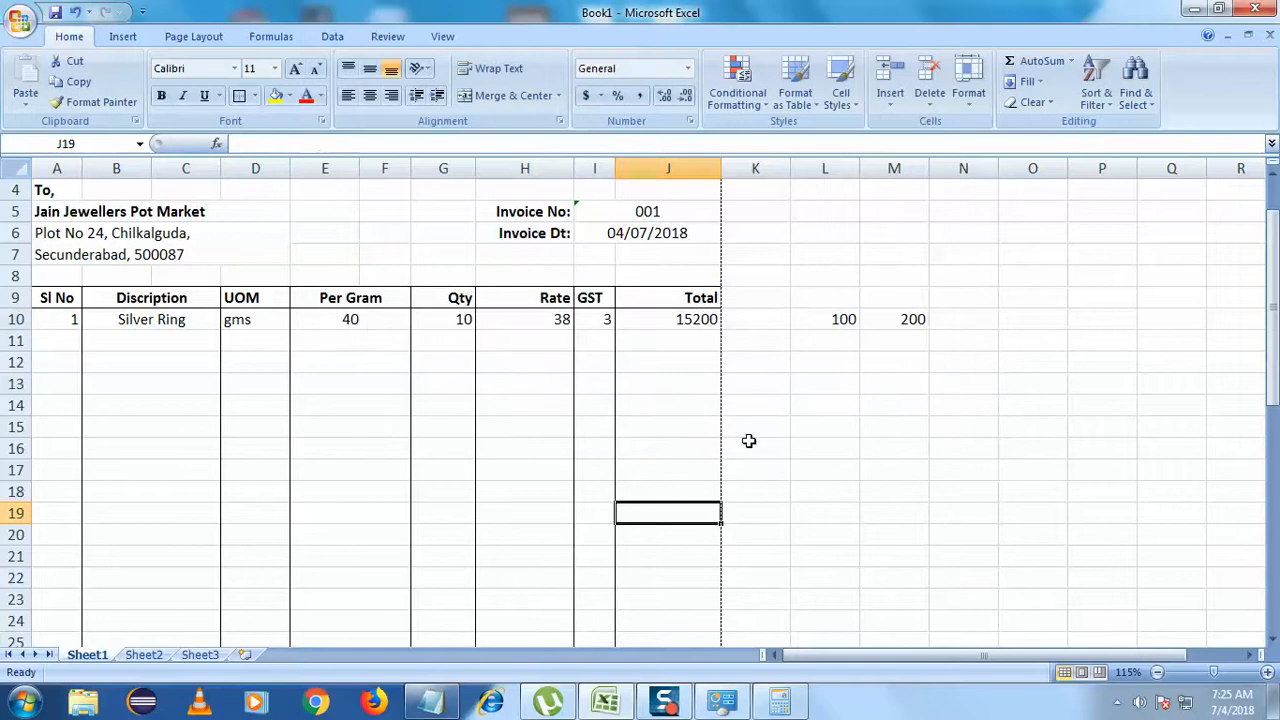
drag(850, 325, 892, 318)
key(Delete)
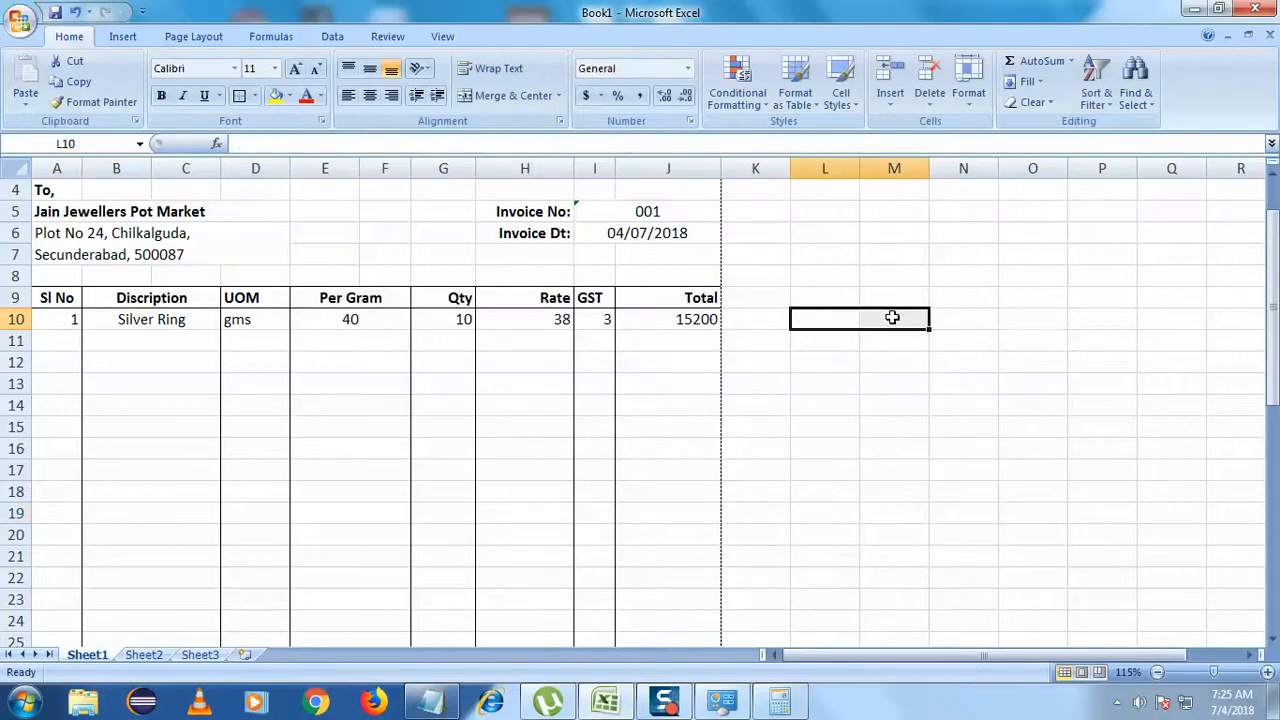
click(892, 317)
click(704, 320)
key(ctrl+c)
click(430, 702)
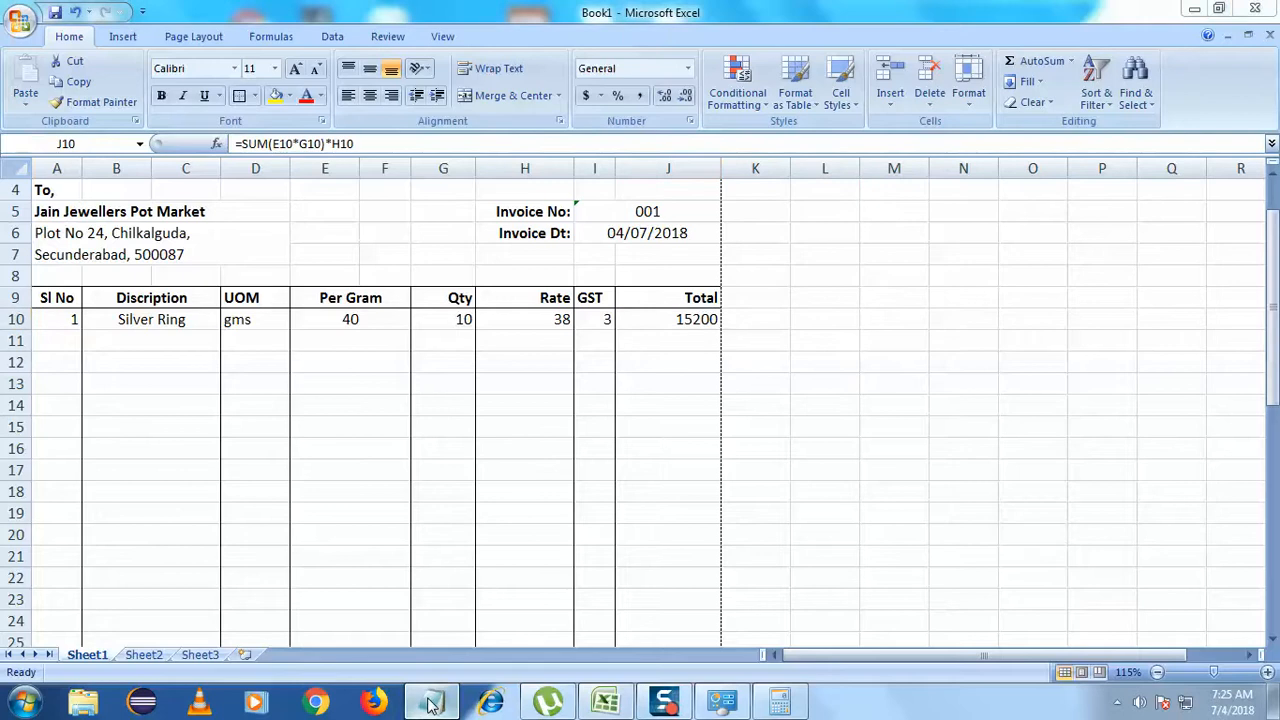
drag(272, 440, 205, 441)
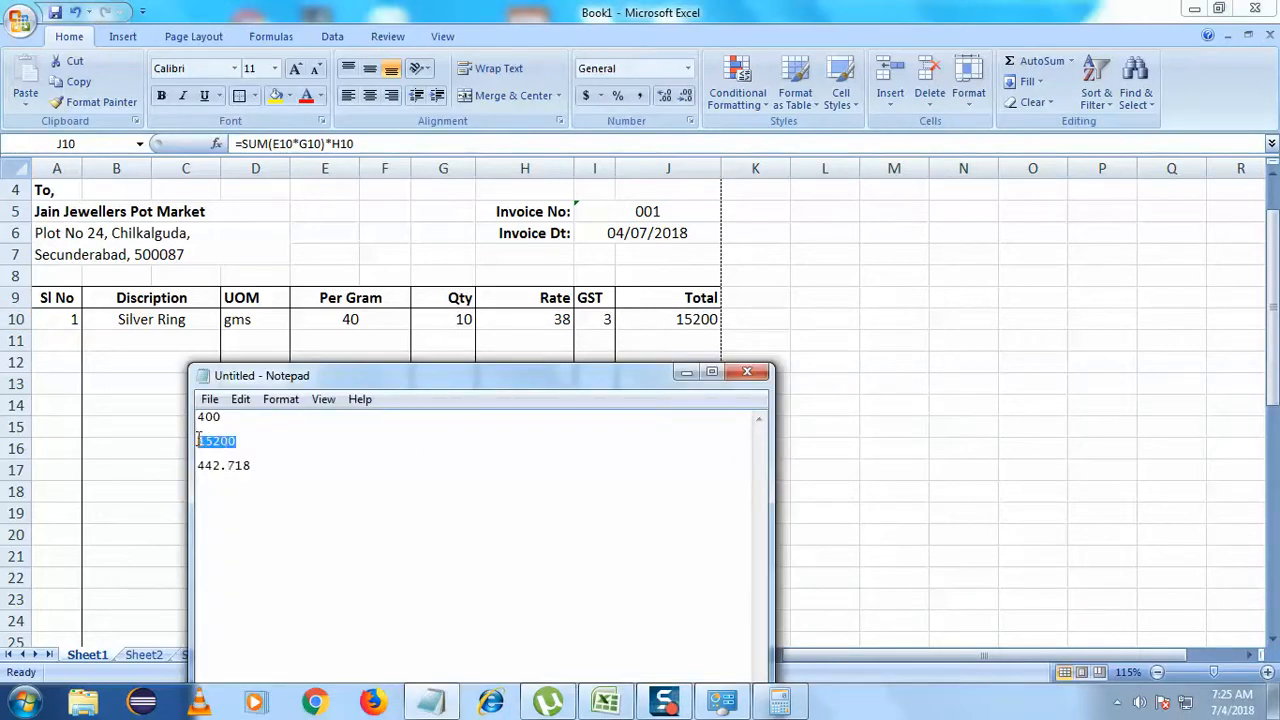
click(300, 600)
click(703, 322)
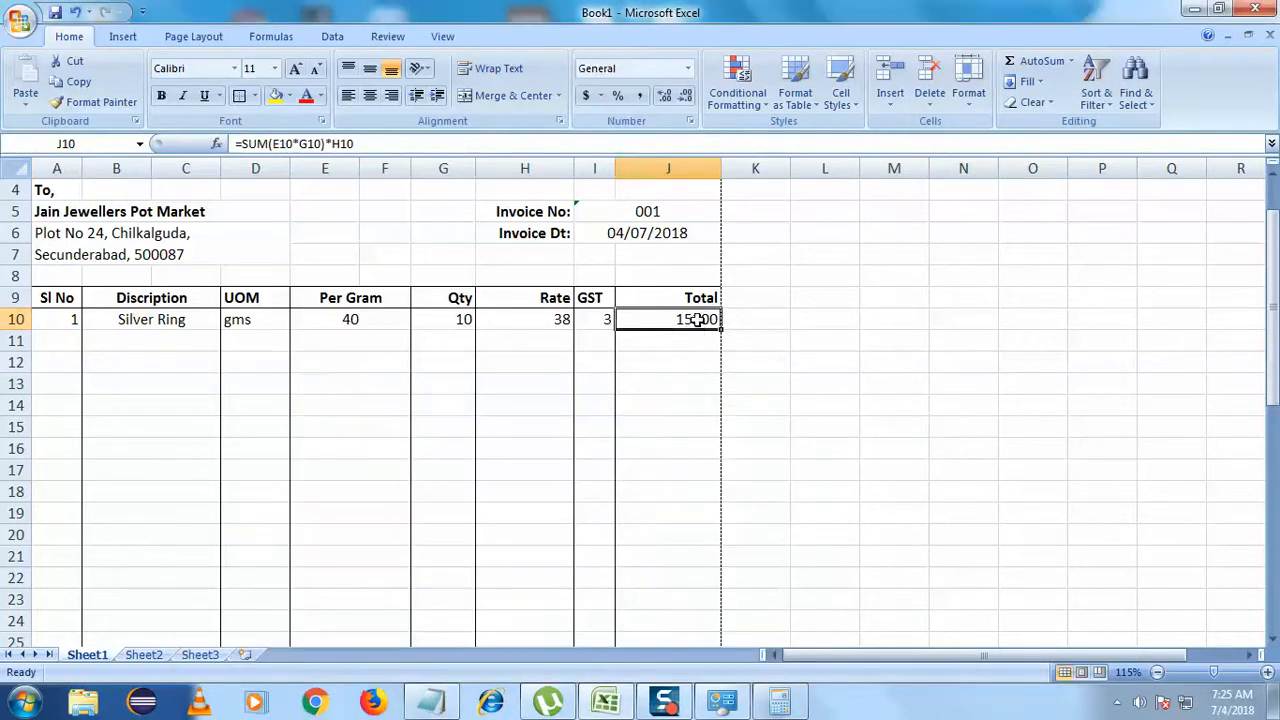
click(617, 476)
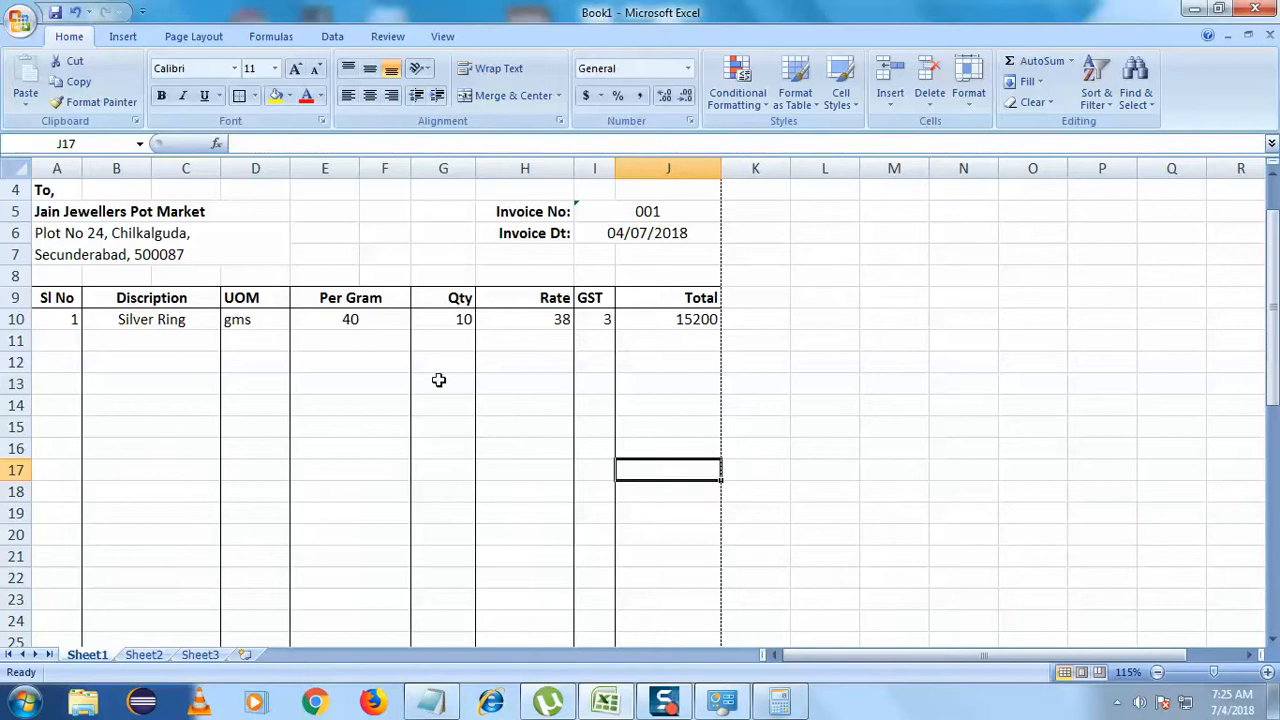
click(576, 319)
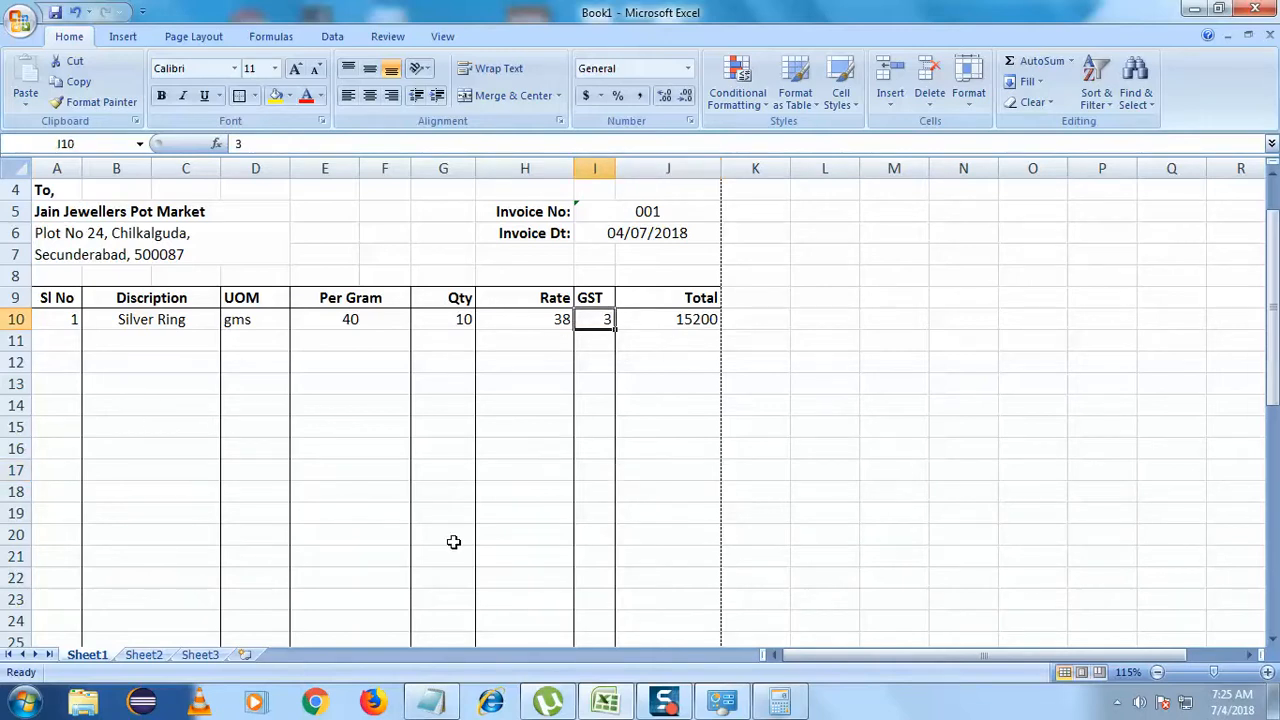
scroll(453, 542, down, 2)
scroll(453, 542, down, 4)
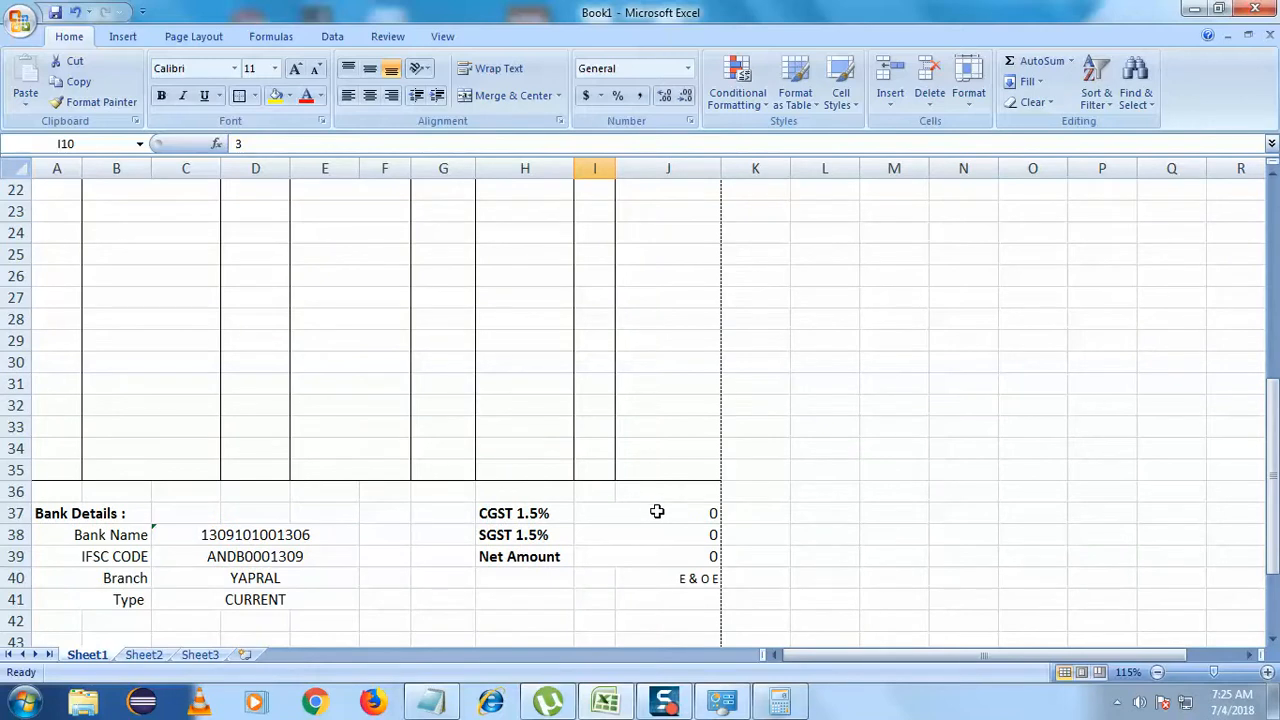
scroll(655, 512, up, 7)
click(694, 383)
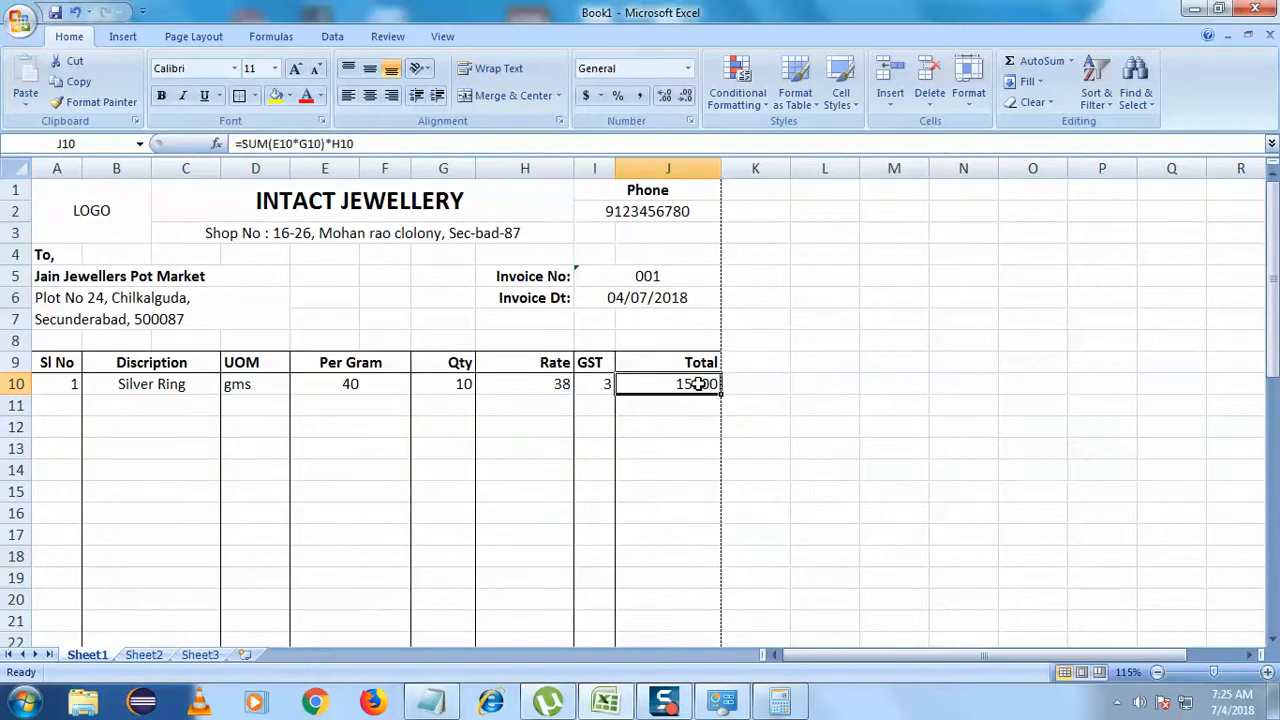
click(606, 386)
click(680, 387)
click(597, 389)
scroll(590, 400, down, 7)
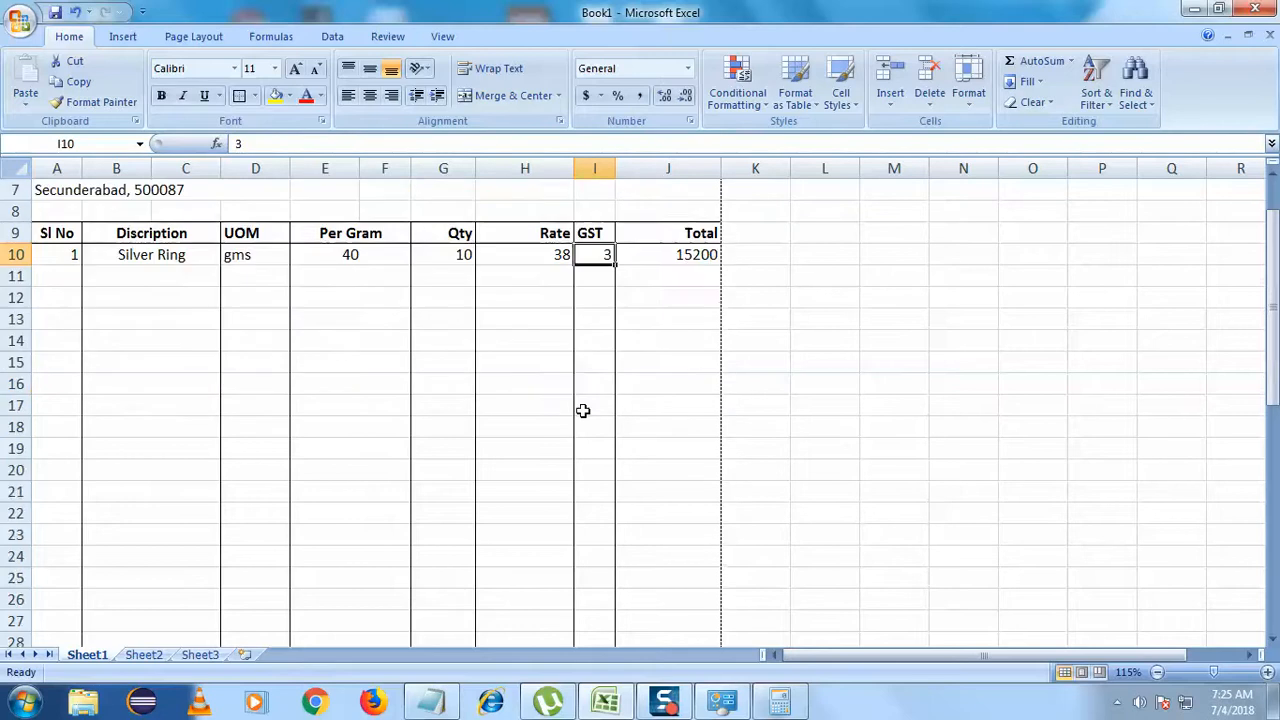
click(652, 514)
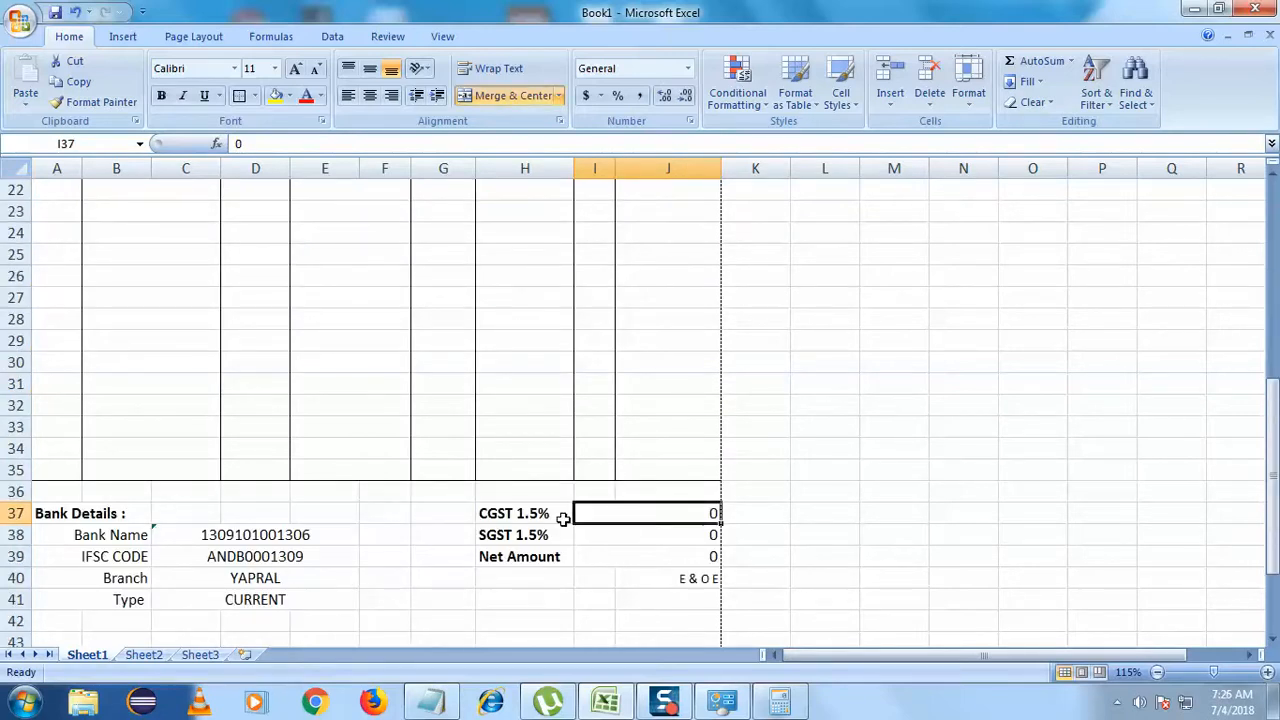
key(Left)
scroll(620, 450, up, 7)
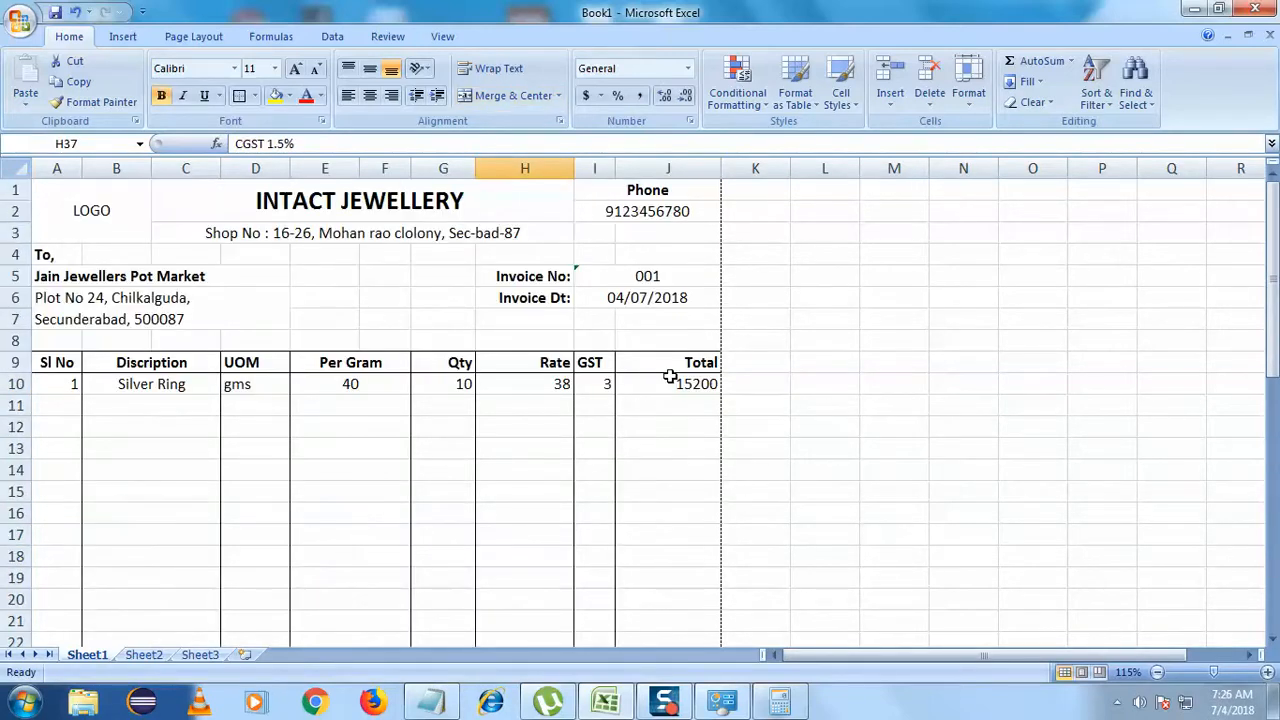
click(668, 382)
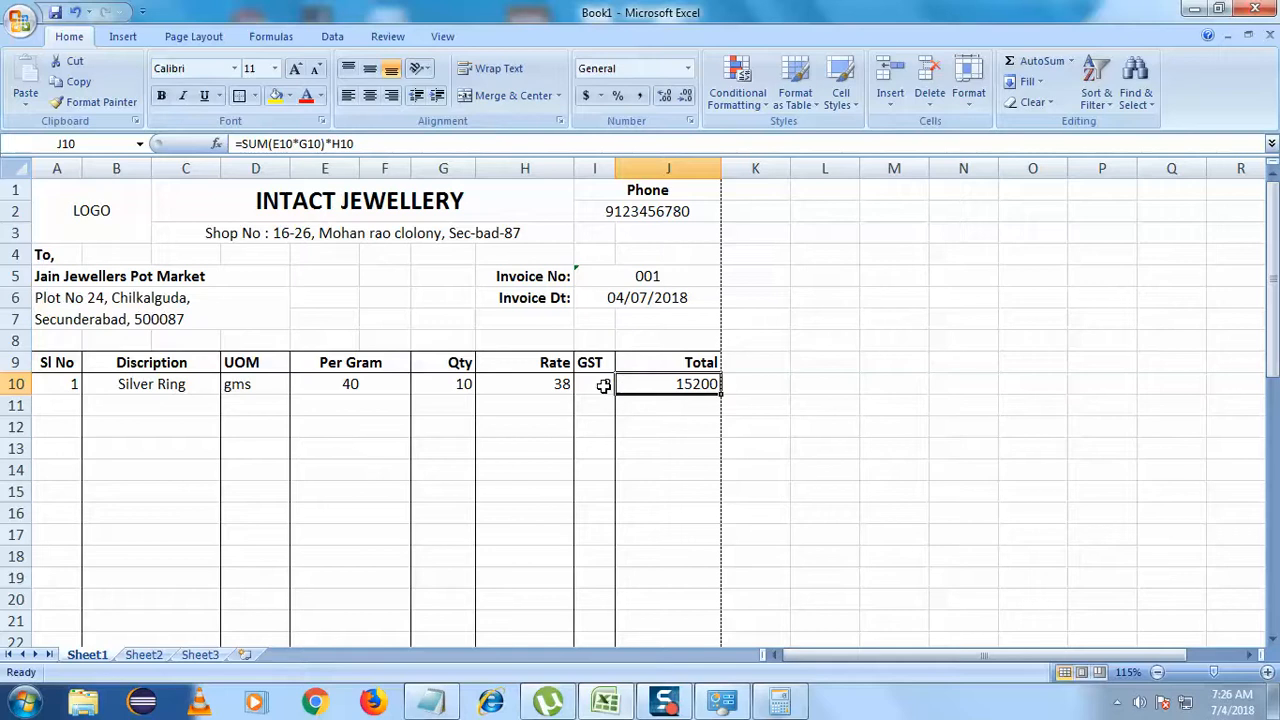
drag(594, 382, 641, 624)
drag(642, 580, 606, 617)
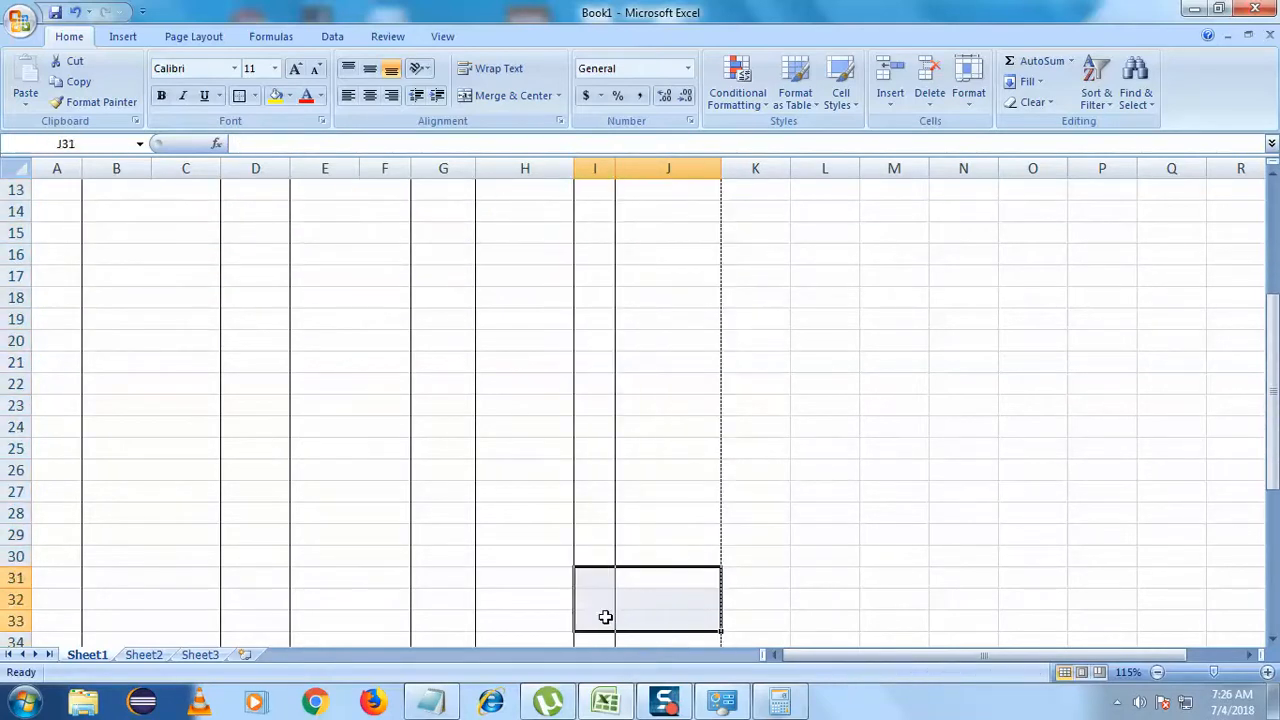
scroll(606, 617, down, 4)
click(528, 491)
click(607, 447)
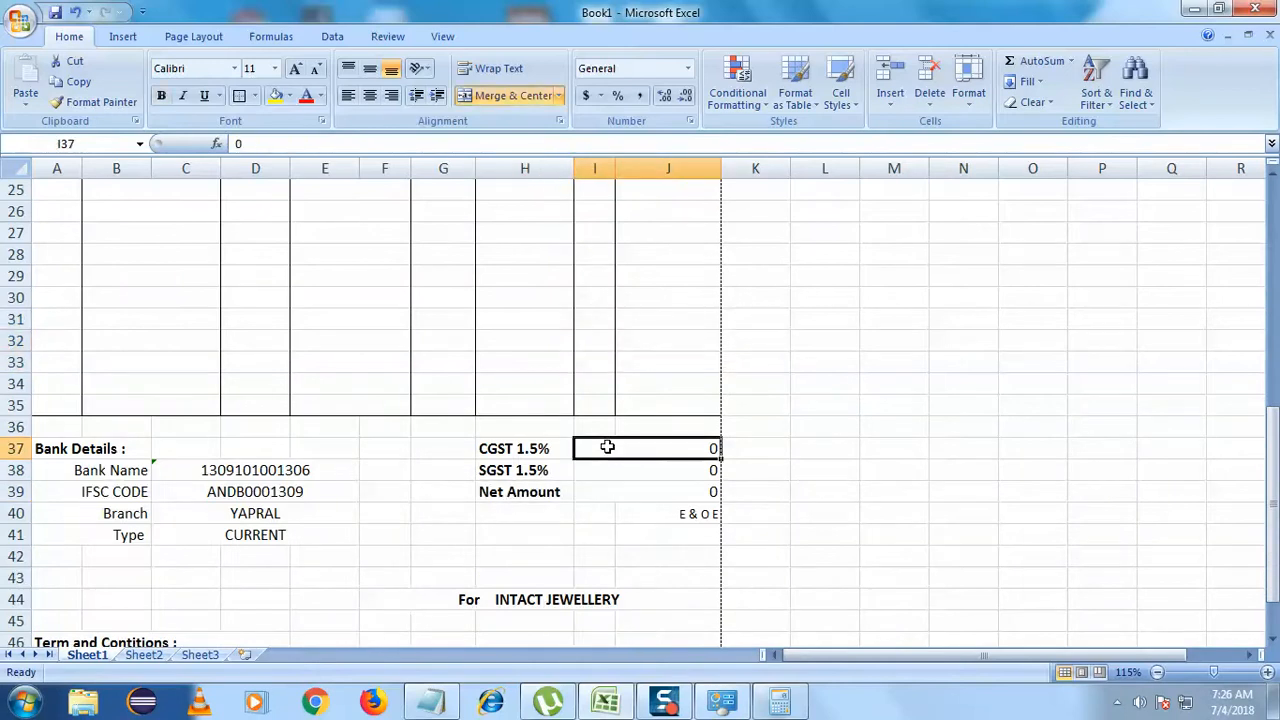
click(614, 491)
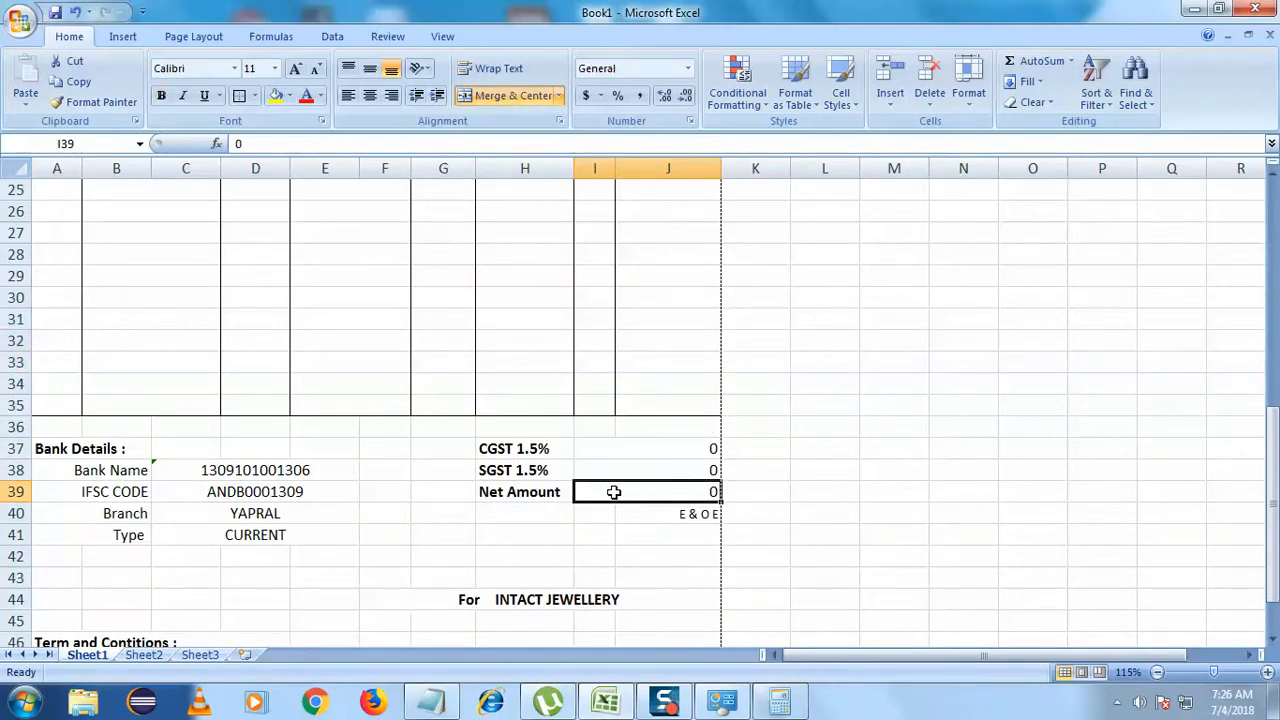
scroll(614, 491, up, 8)
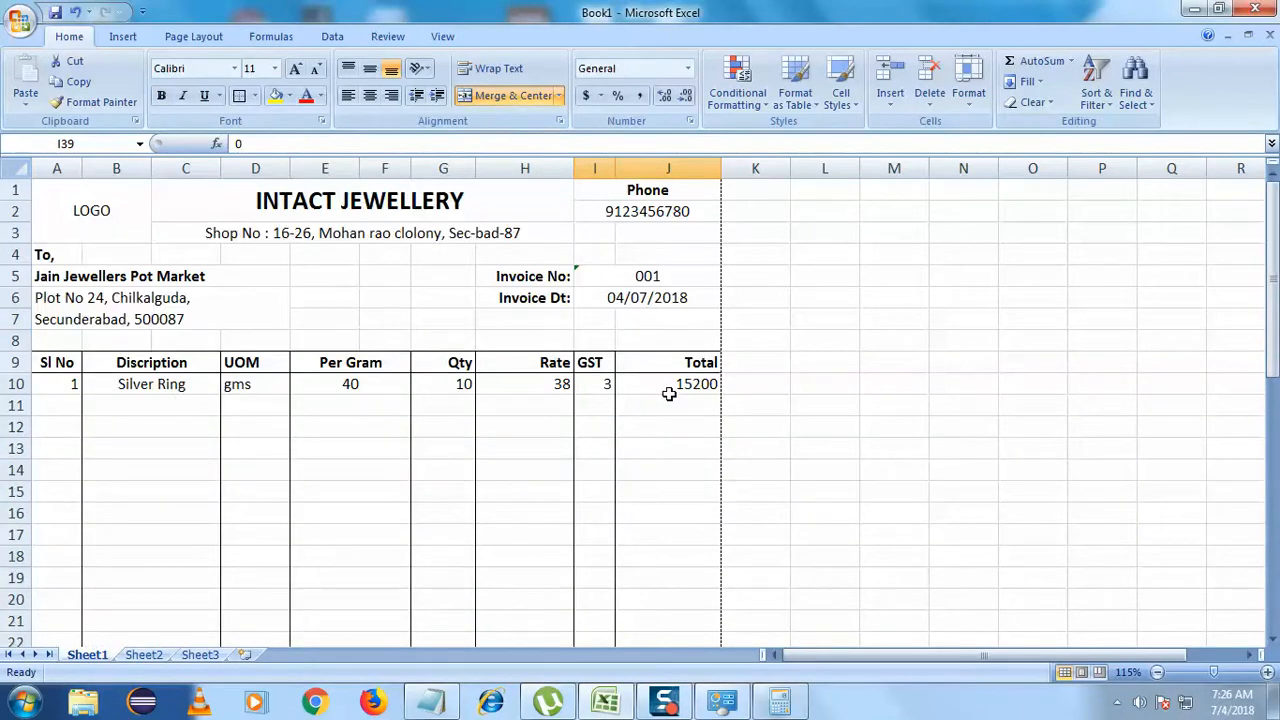
scroll(668, 383, down, 7)
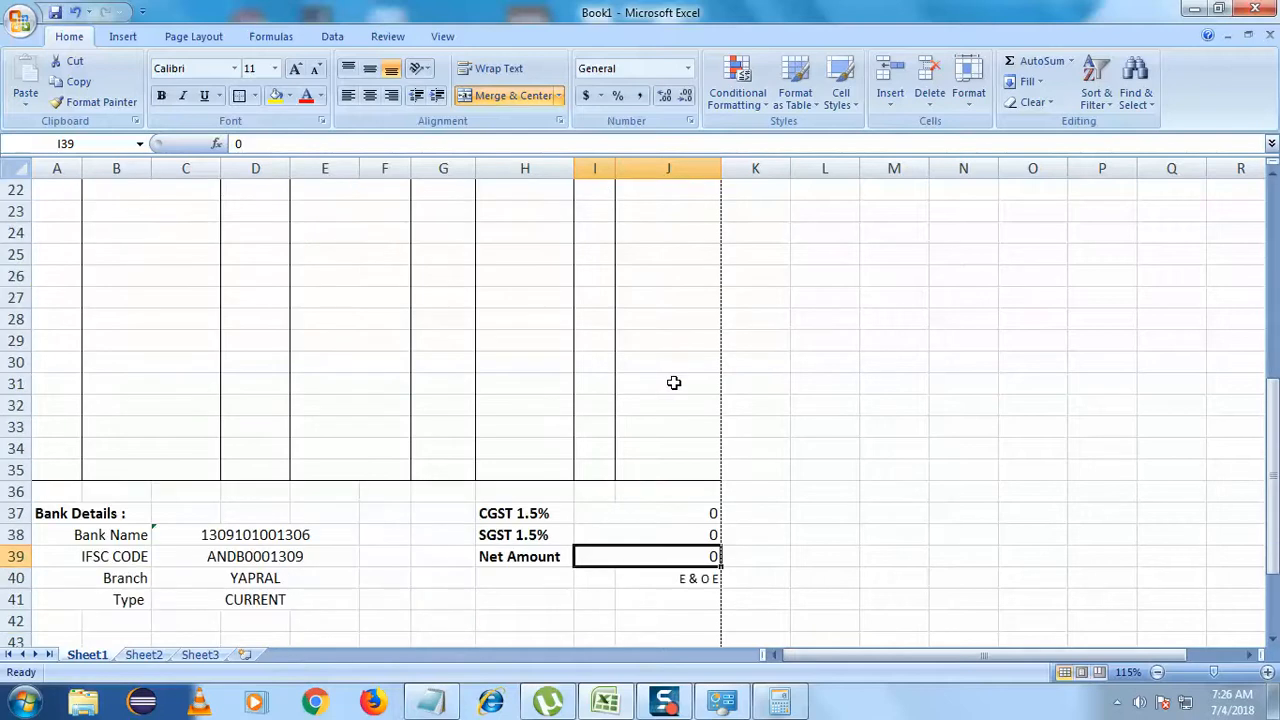
double_click(684, 556)
drag(686, 556, 724, 556)
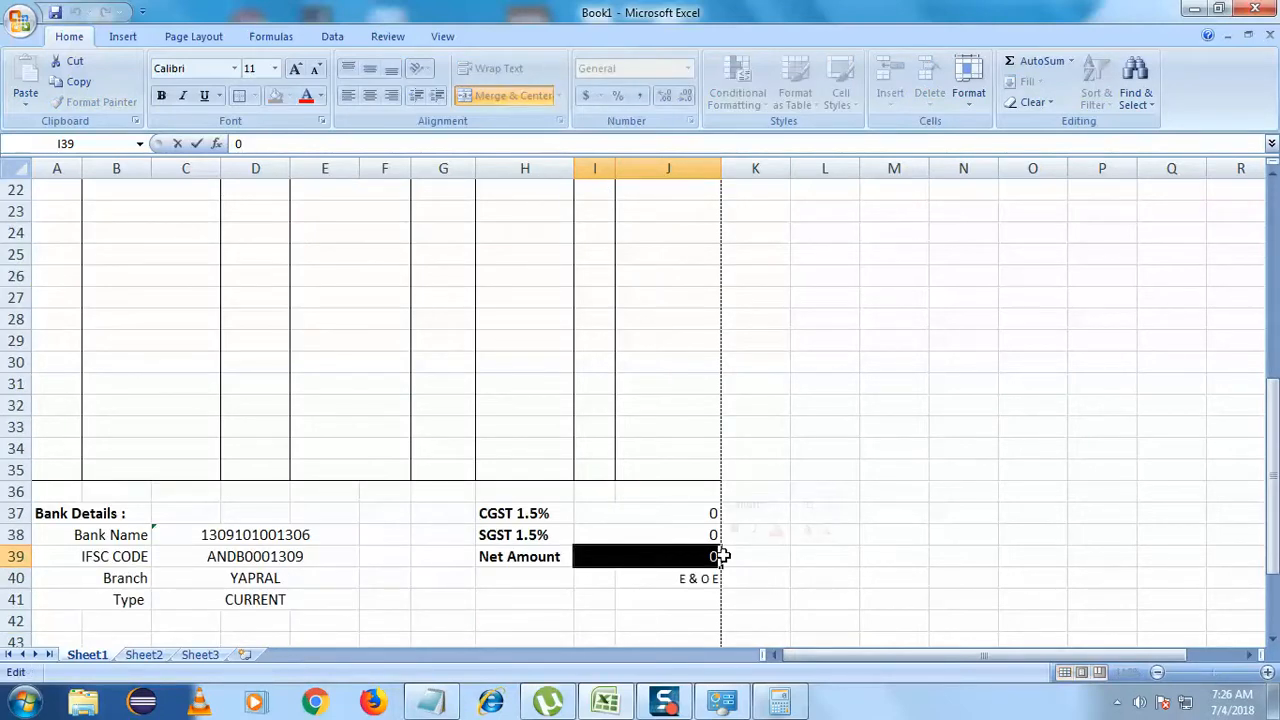
click(670, 516)
double_click(670, 517)
scroll(615, 580, up, 6)
scroll(615, 580, up, 1)
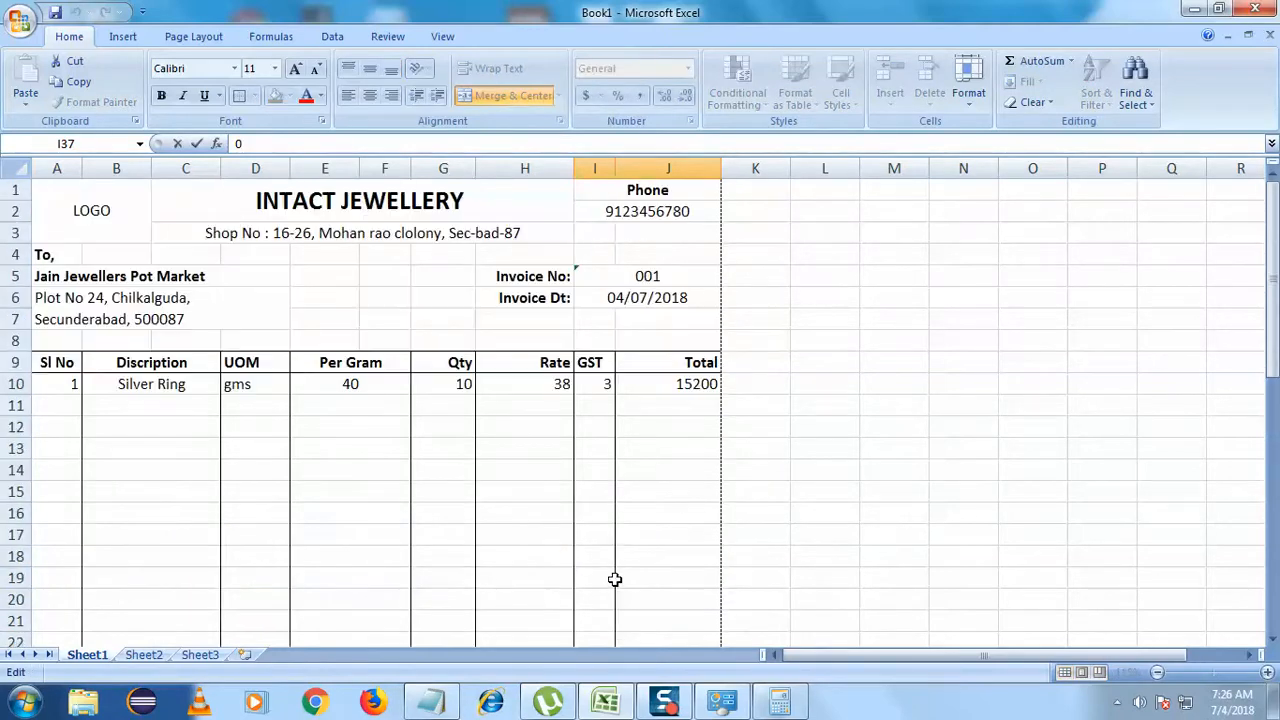
click(654, 425)
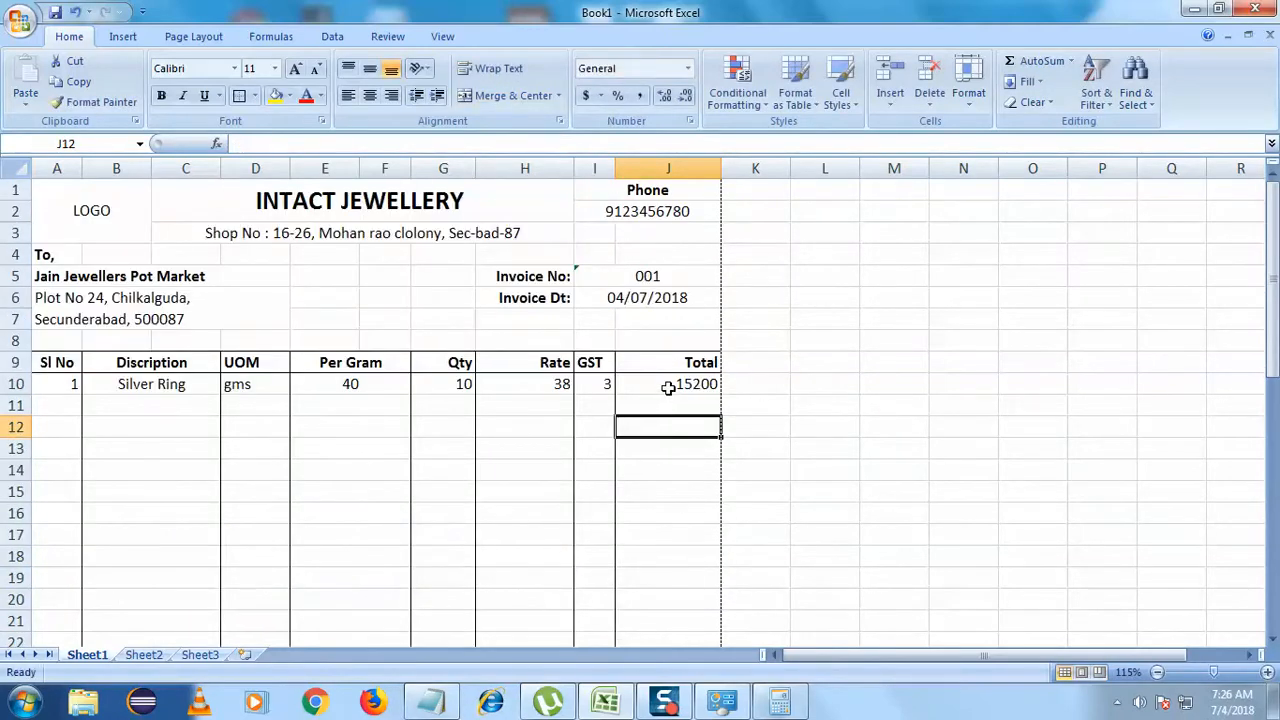
click(668, 388)
scroll(600, 463, down, 8)
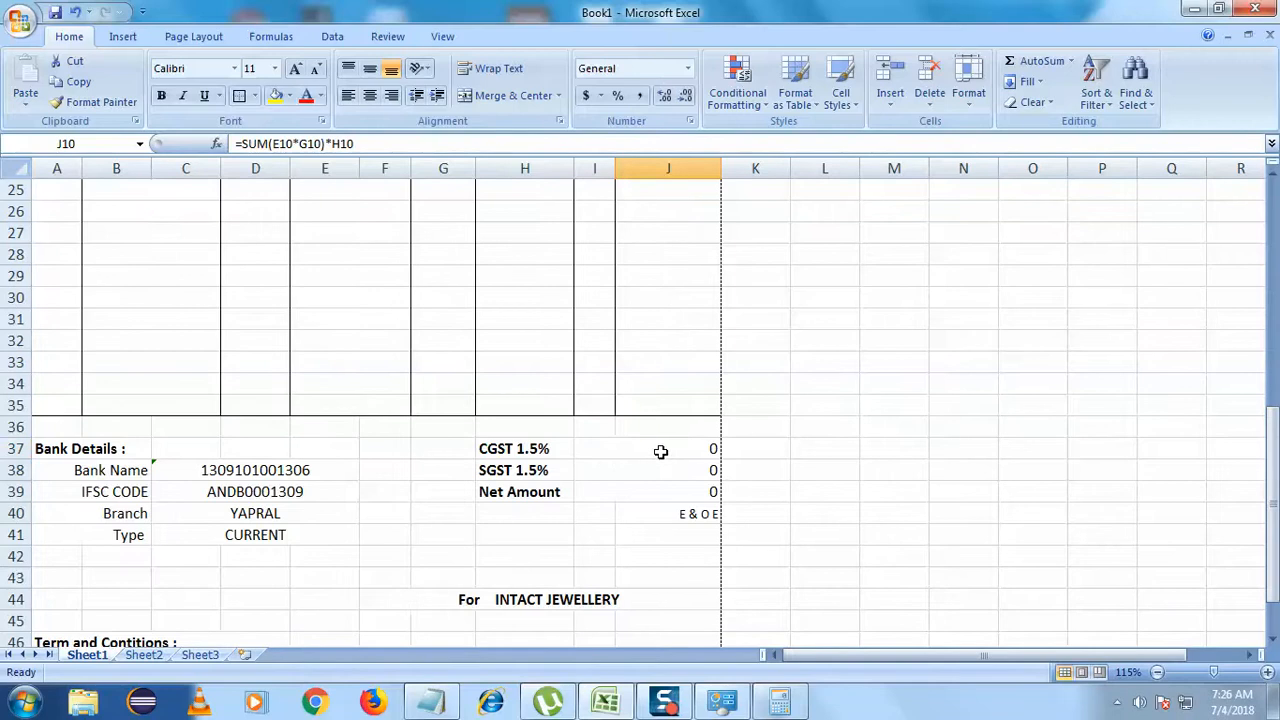
double_click(708, 448)
- Start the CGST 1.5% formula in I37 as =sum(J10*I10)/100+
double_click(711, 448)
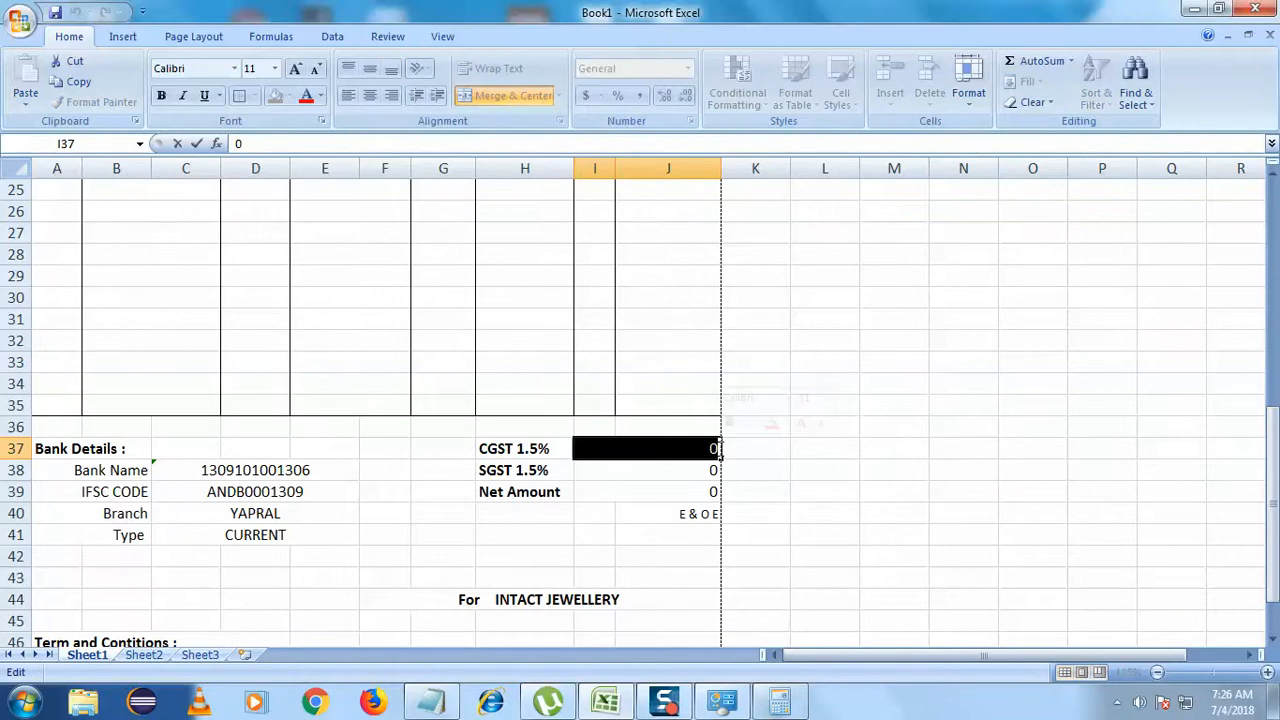
text(=su)
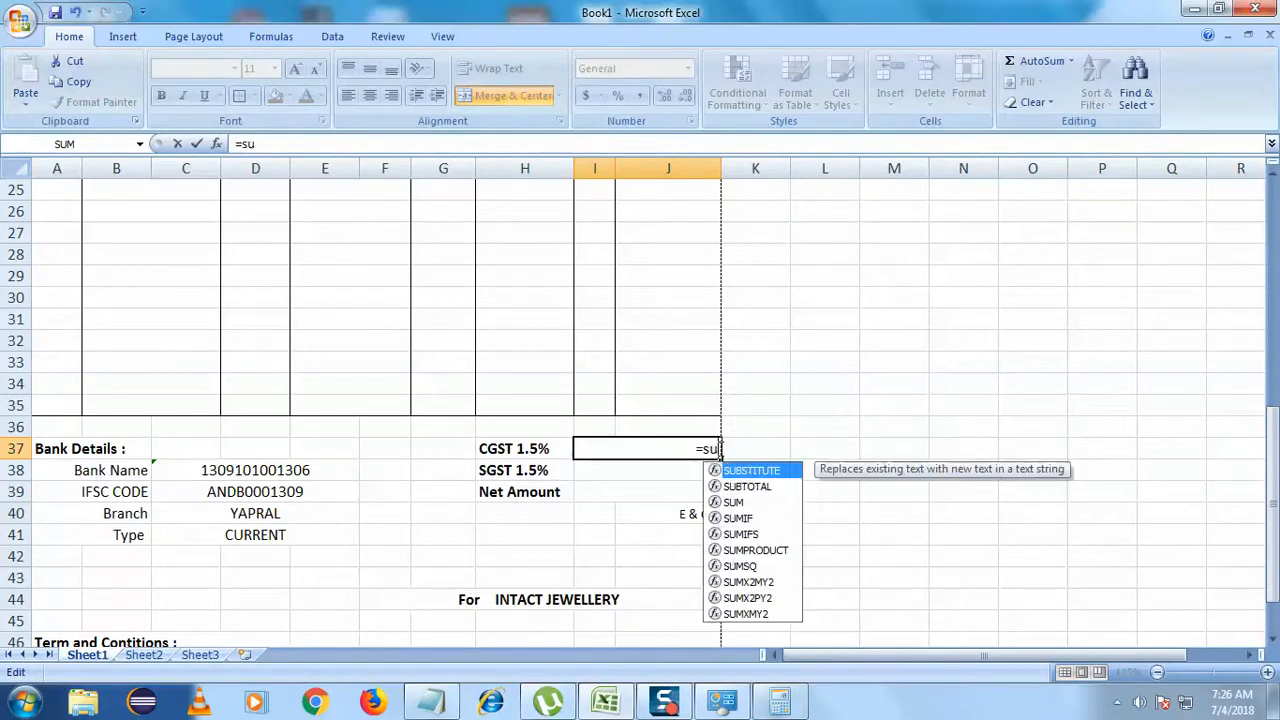
text(m()
scroll(654, 486, up, 8)
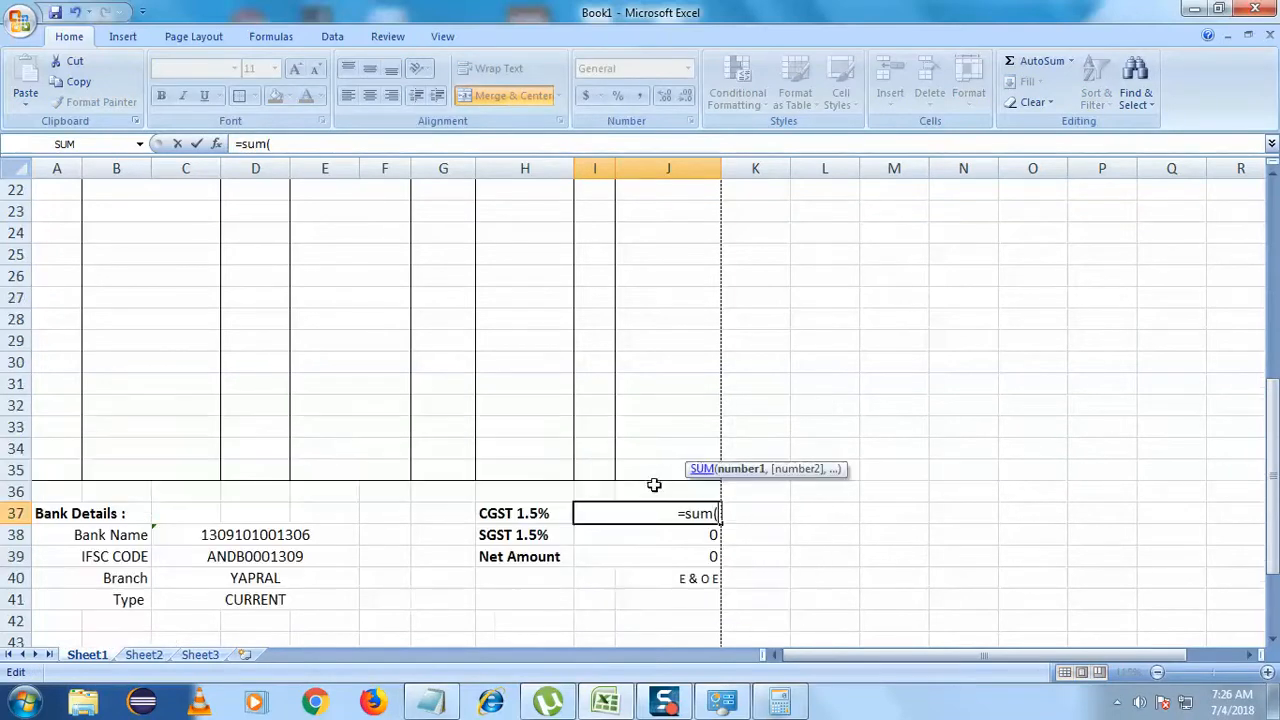
click(683, 383)
scroll(553, 453, down, 9)
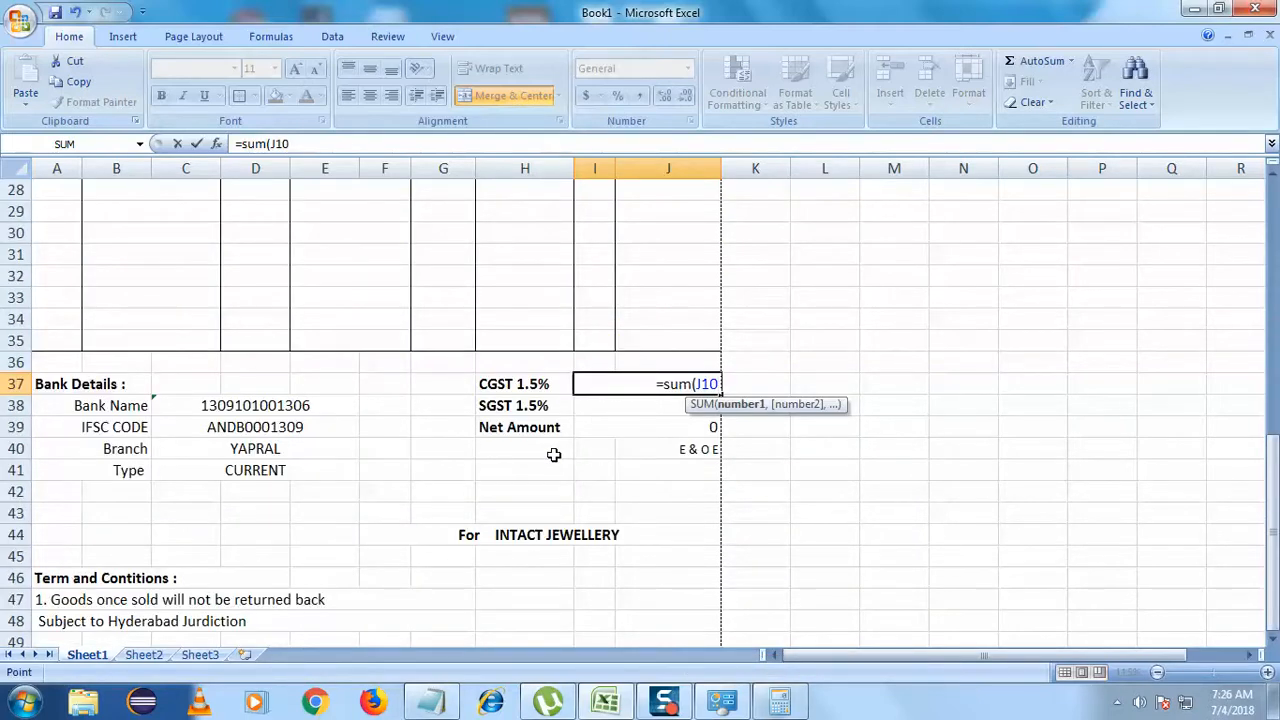
text(*)
scroll(553, 455, up, 9)
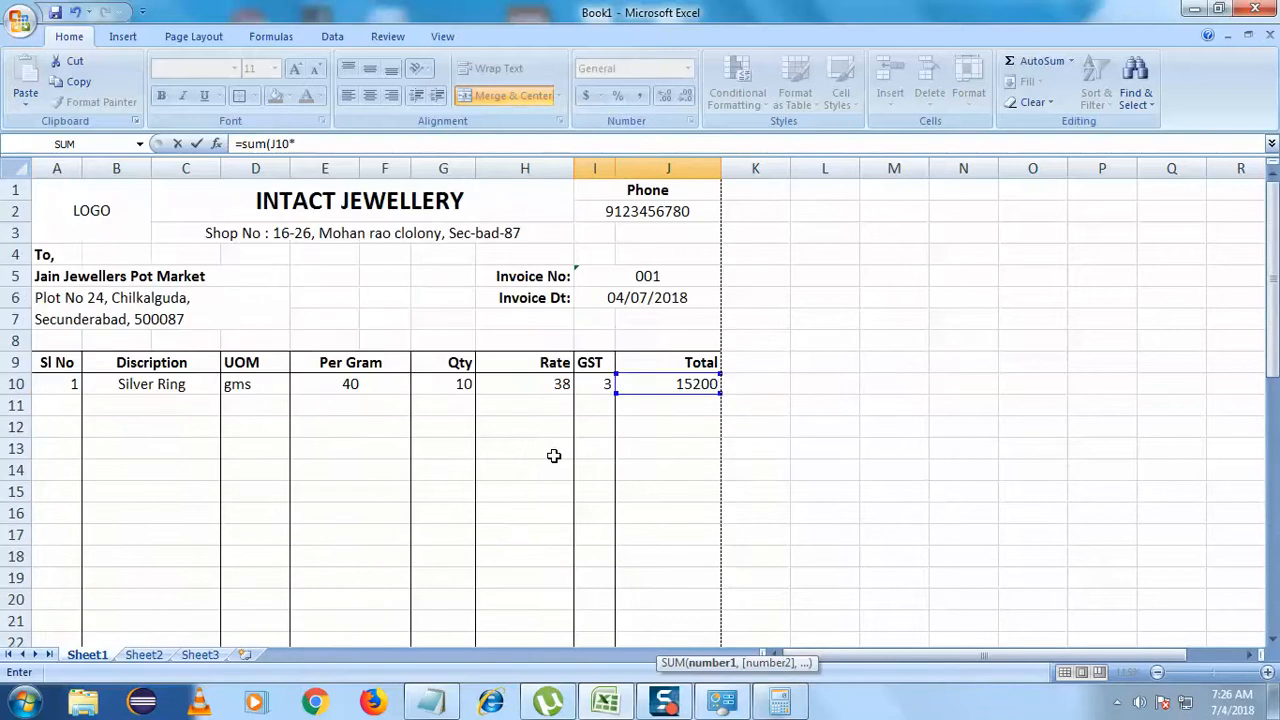
scroll(557, 443, down, 2)
scroll(514, 480, up, 2)
click(603, 383)
scroll(466, 480, down, 7)
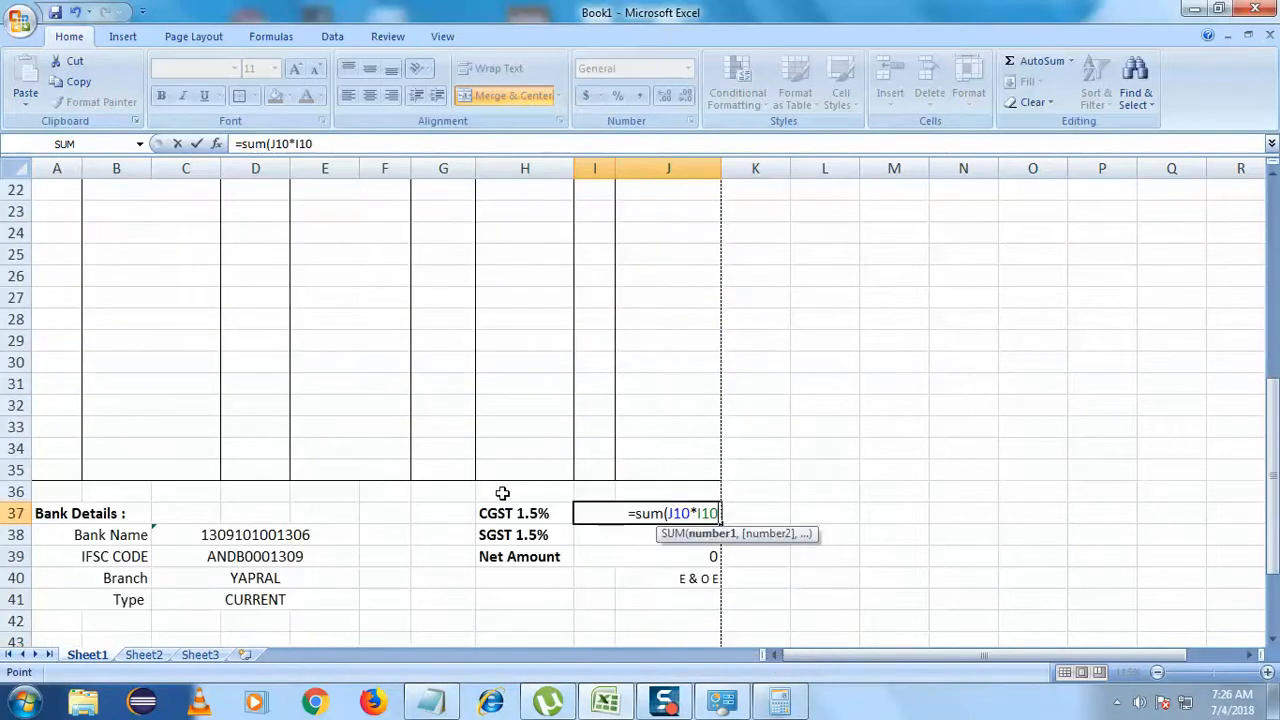
text())
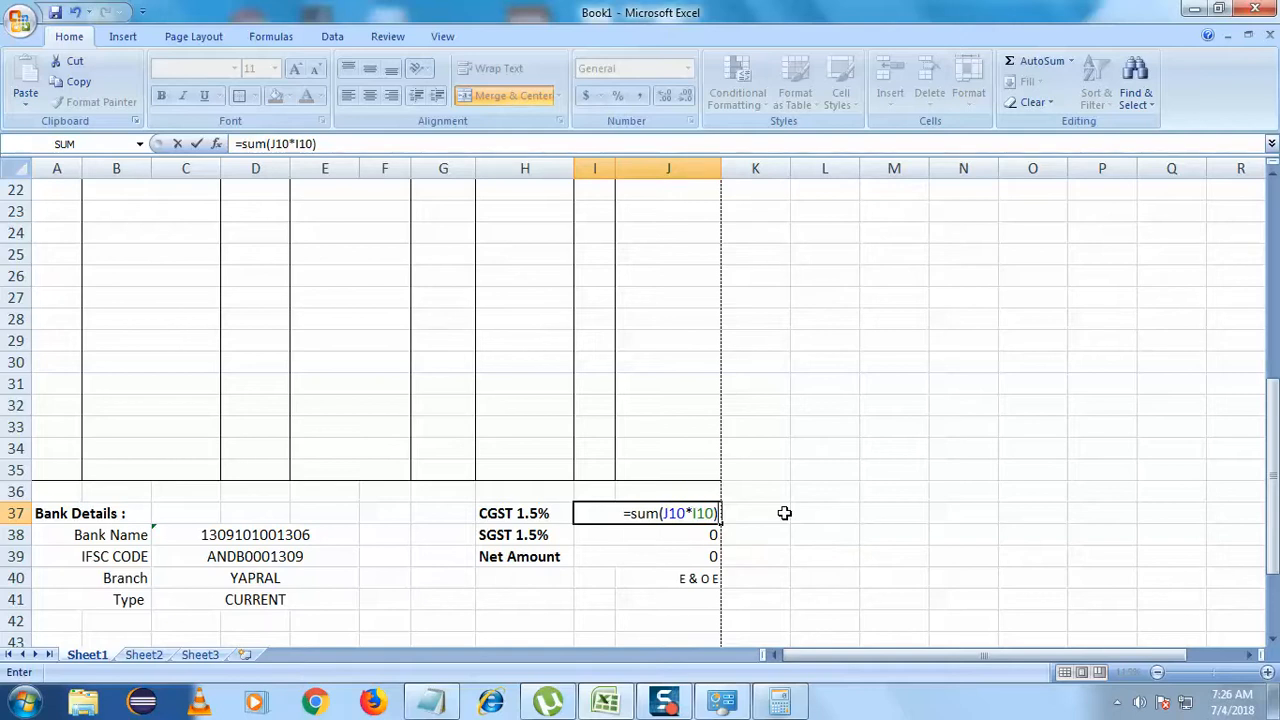
text(/10)
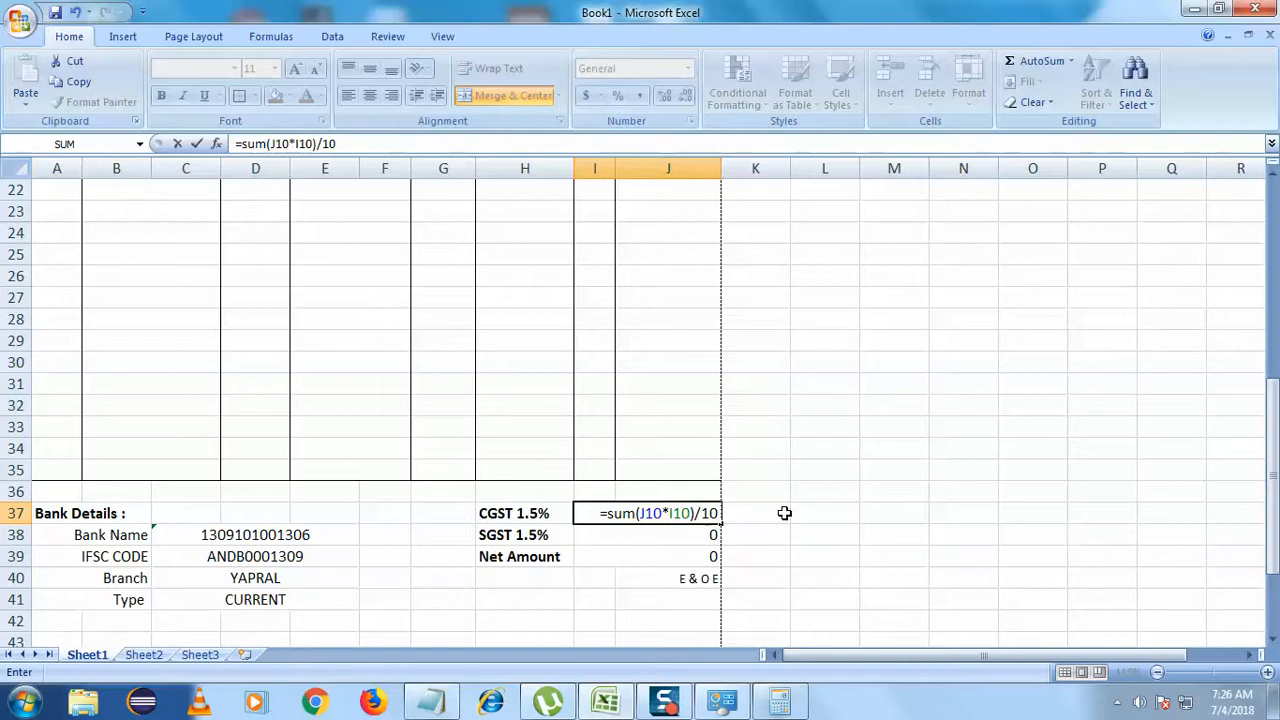
text(0)
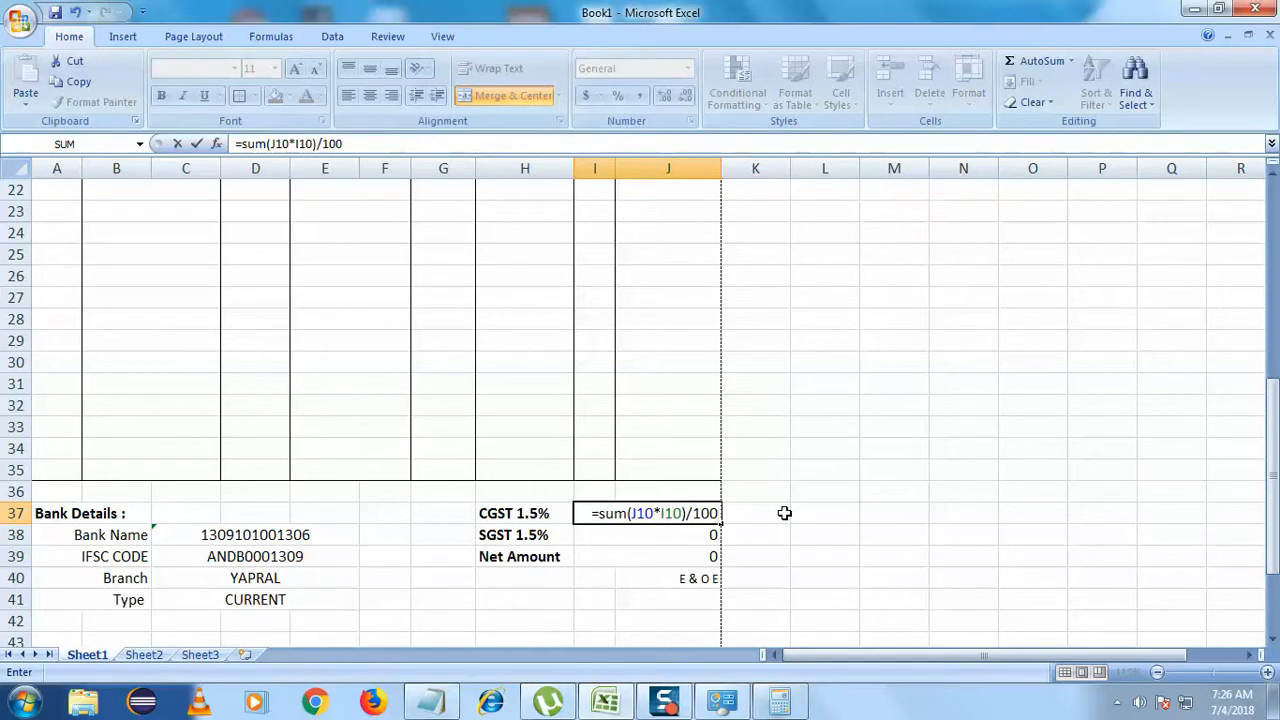
text(+)
- Finish the CGST formula with I10 and accept Excel's correction, giving 459
scroll(775, 514, up, 7)
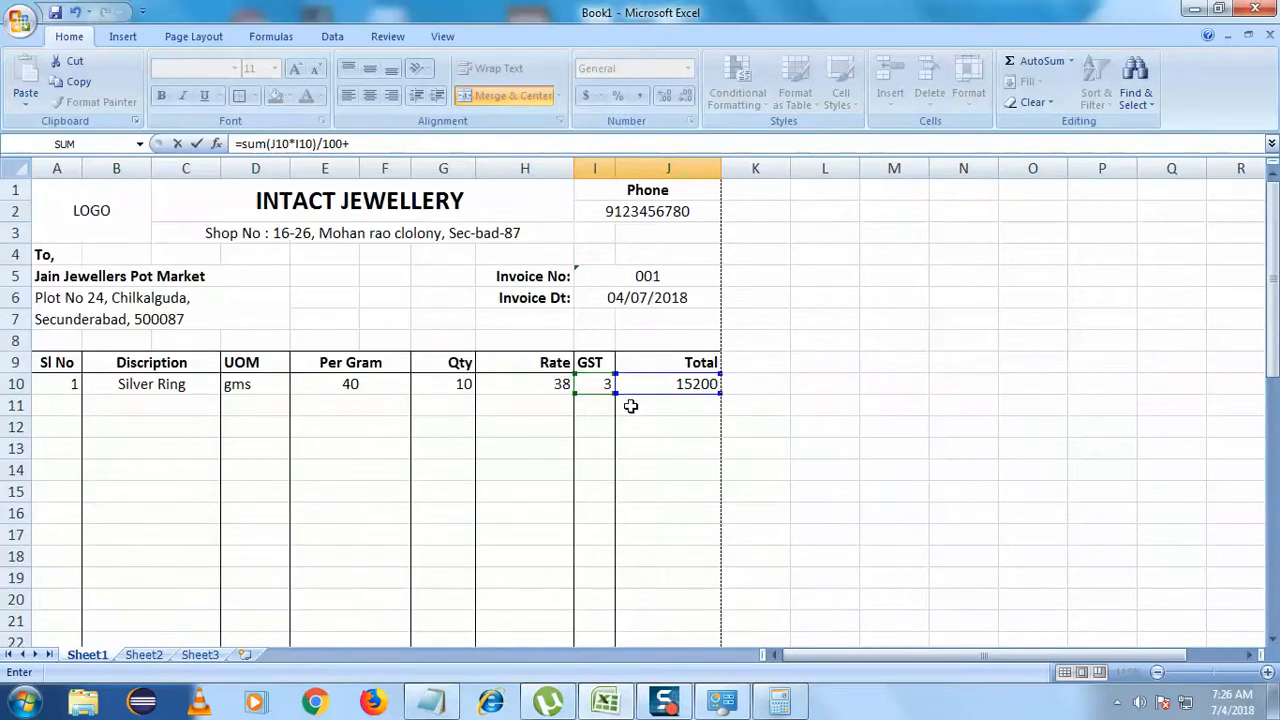
click(597, 386)
scroll(583, 506, down, 9)
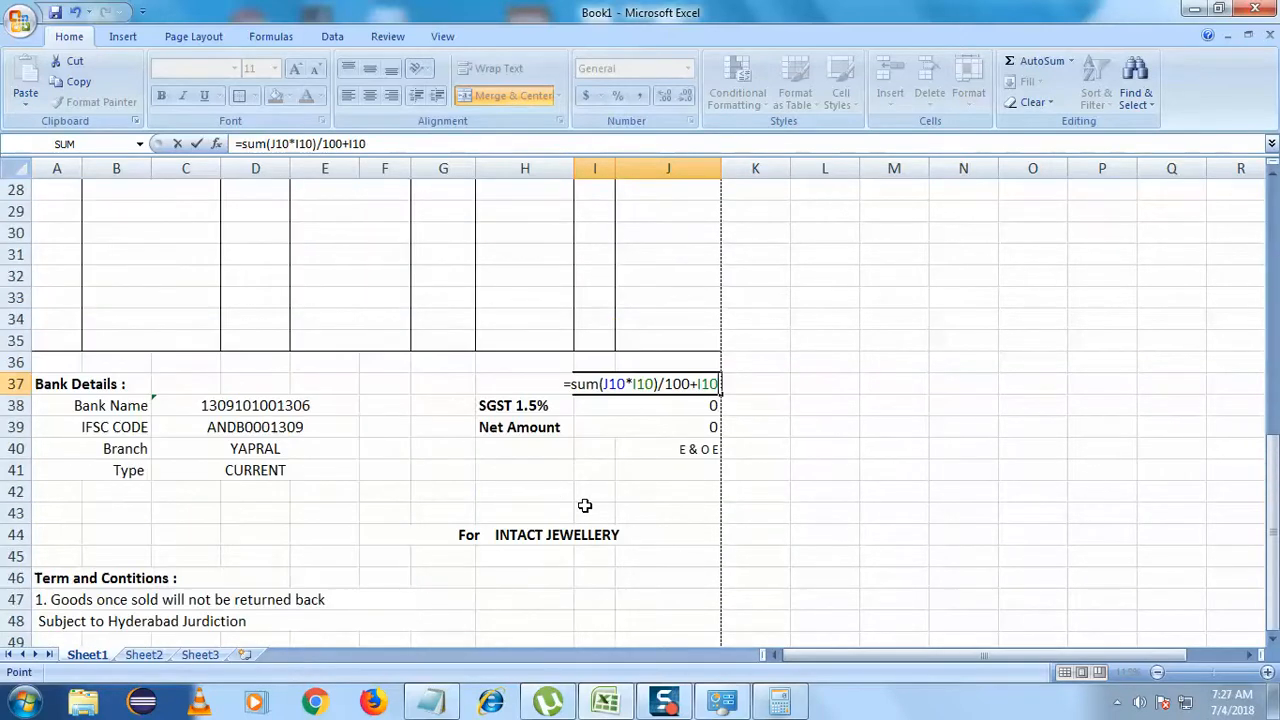
text())
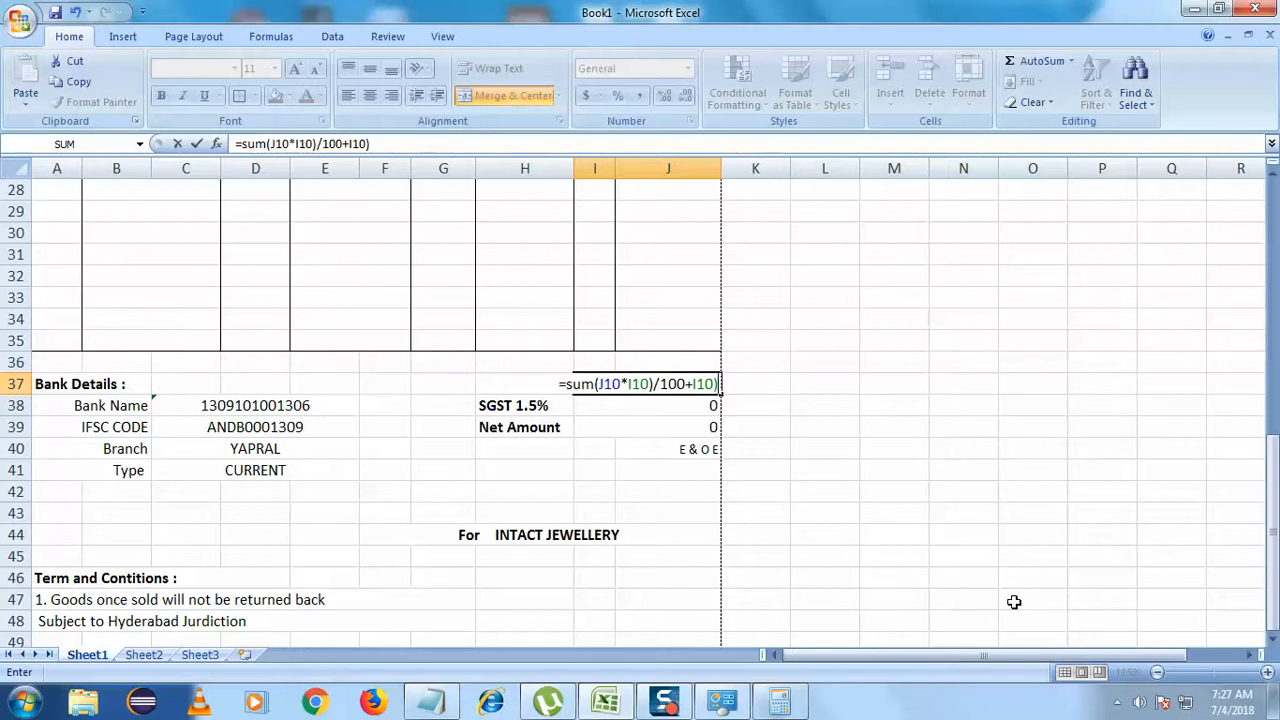
key(Return)
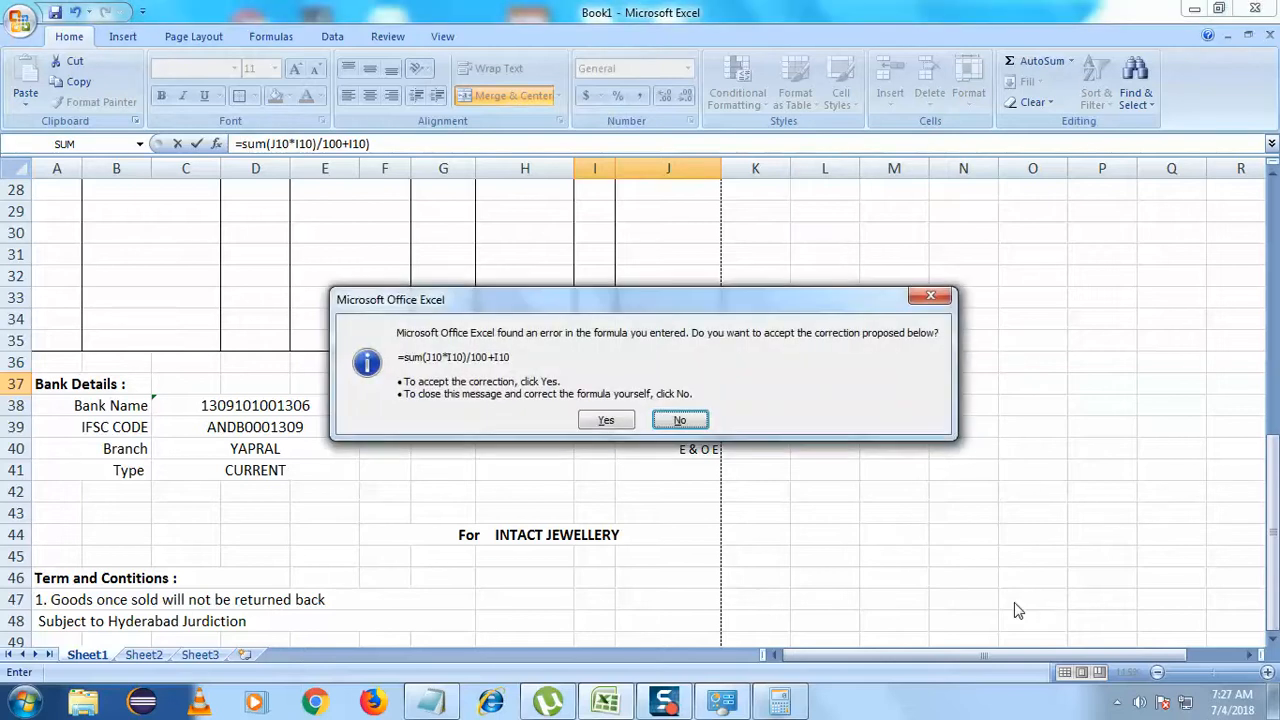
click(609, 420)
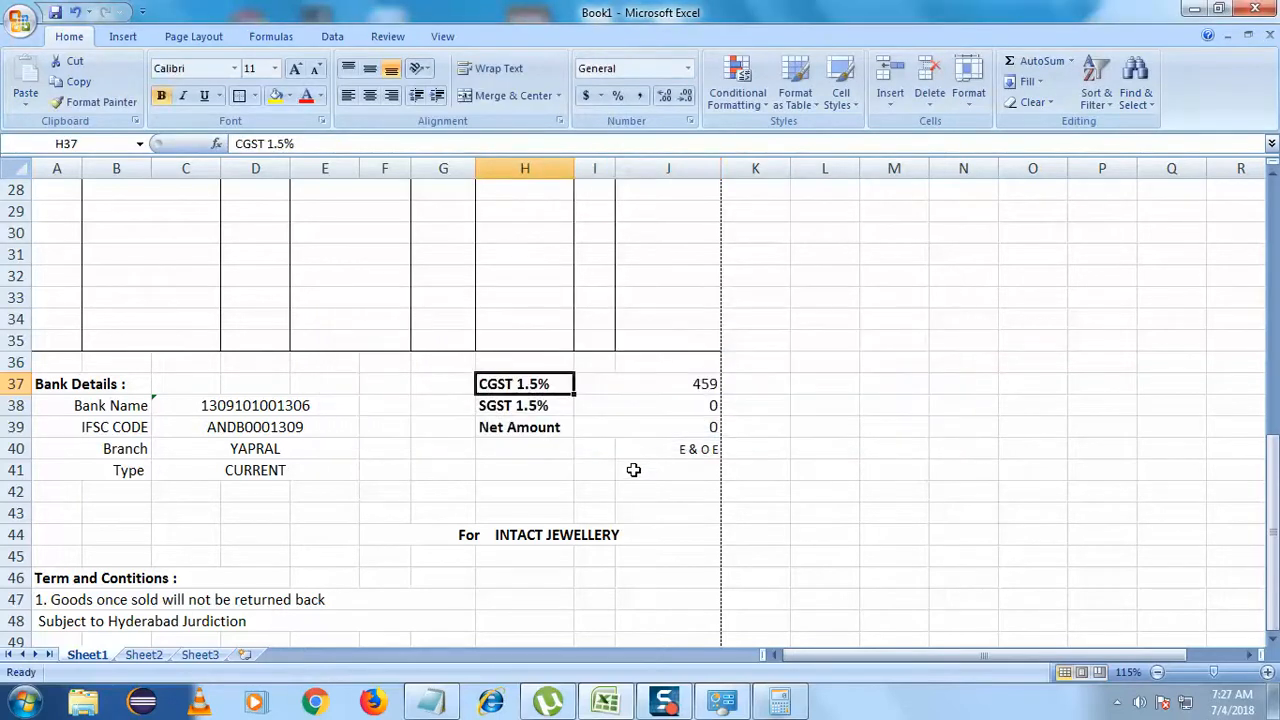
- Remove the extra parenthesis after I10 from the CGST formula
click(632, 469)
click(642, 389)
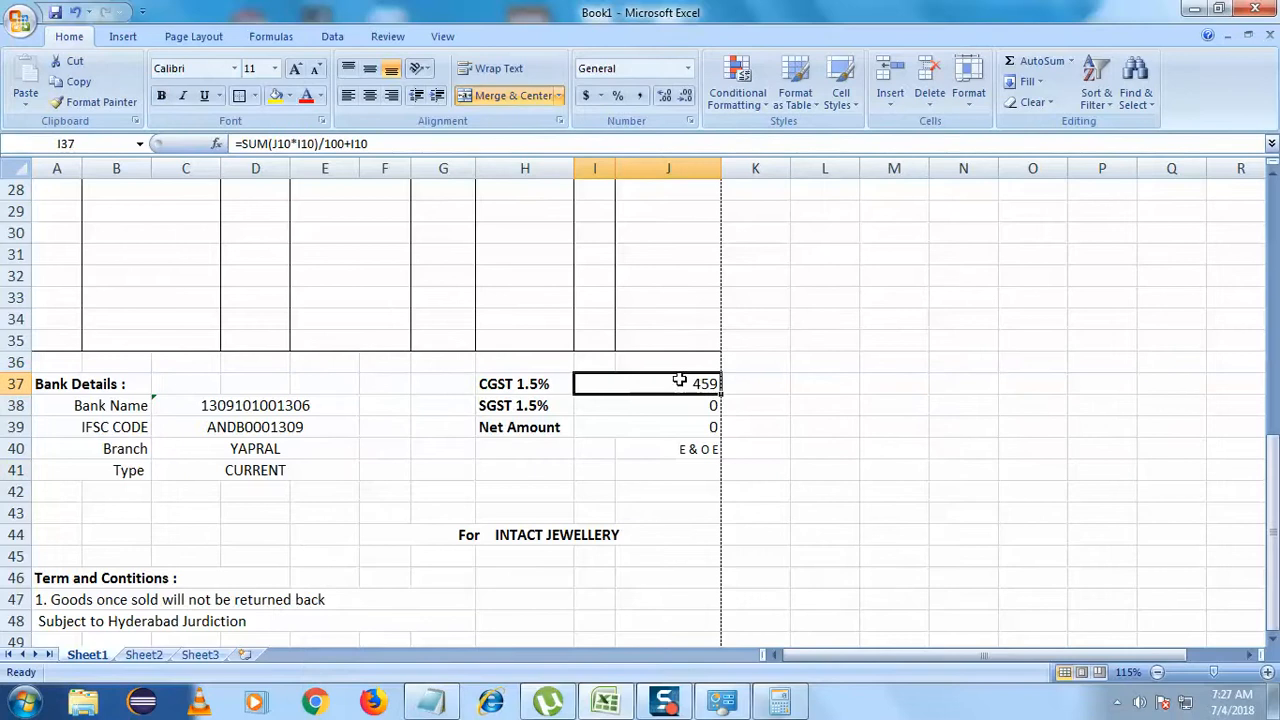
double_click(679, 381)
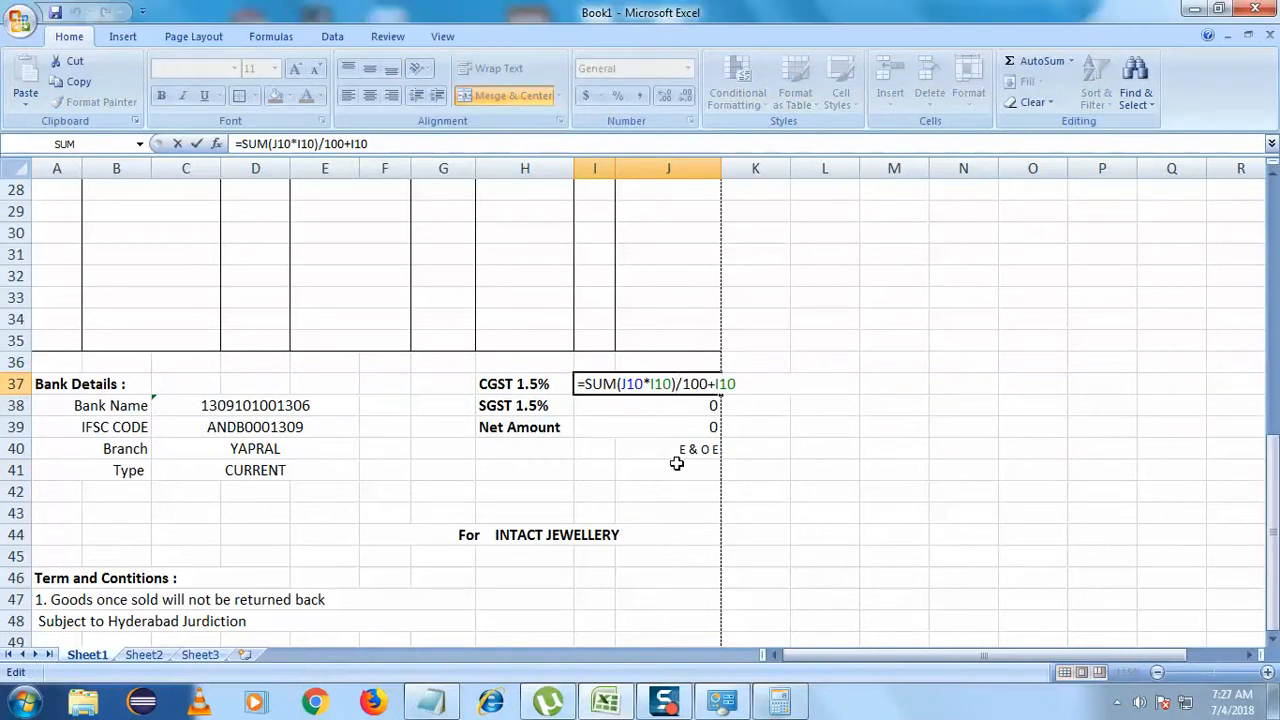
key(BackSpace)
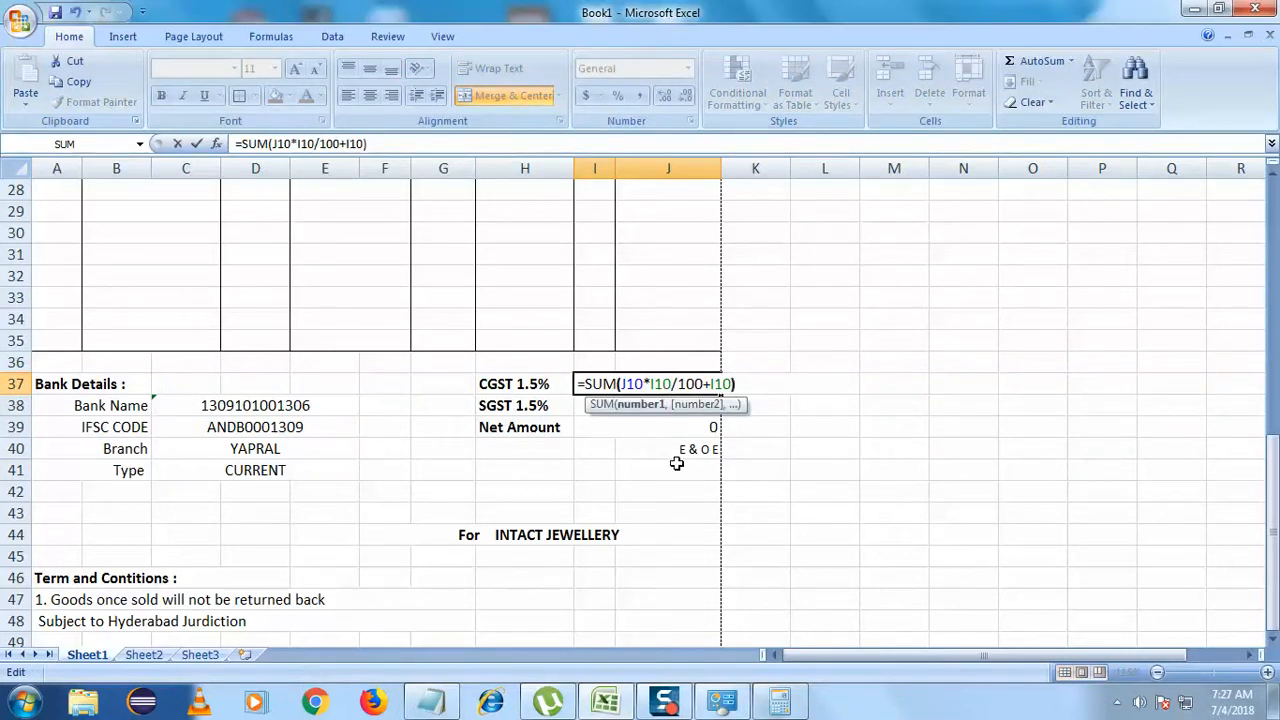
click(663, 518)
- Format the CGST amount as Number with 2 decimal places, showing 459.00
click(688, 382)
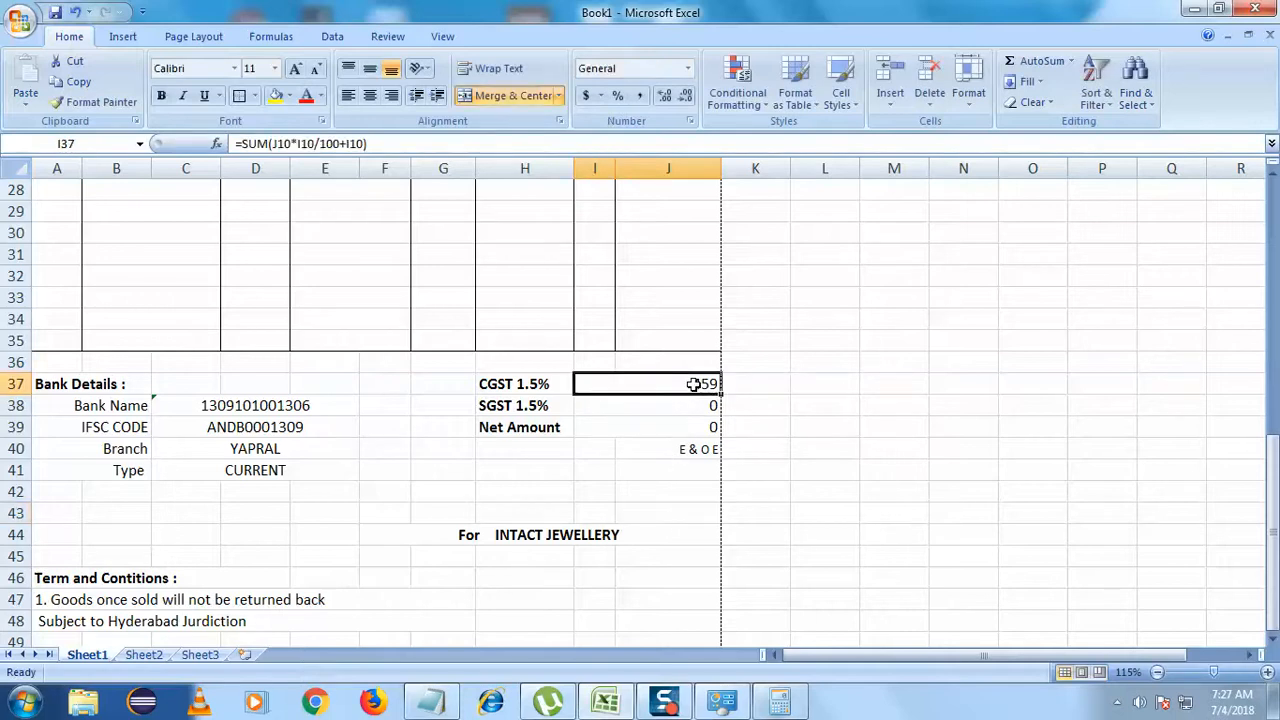
right_click(699, 388)
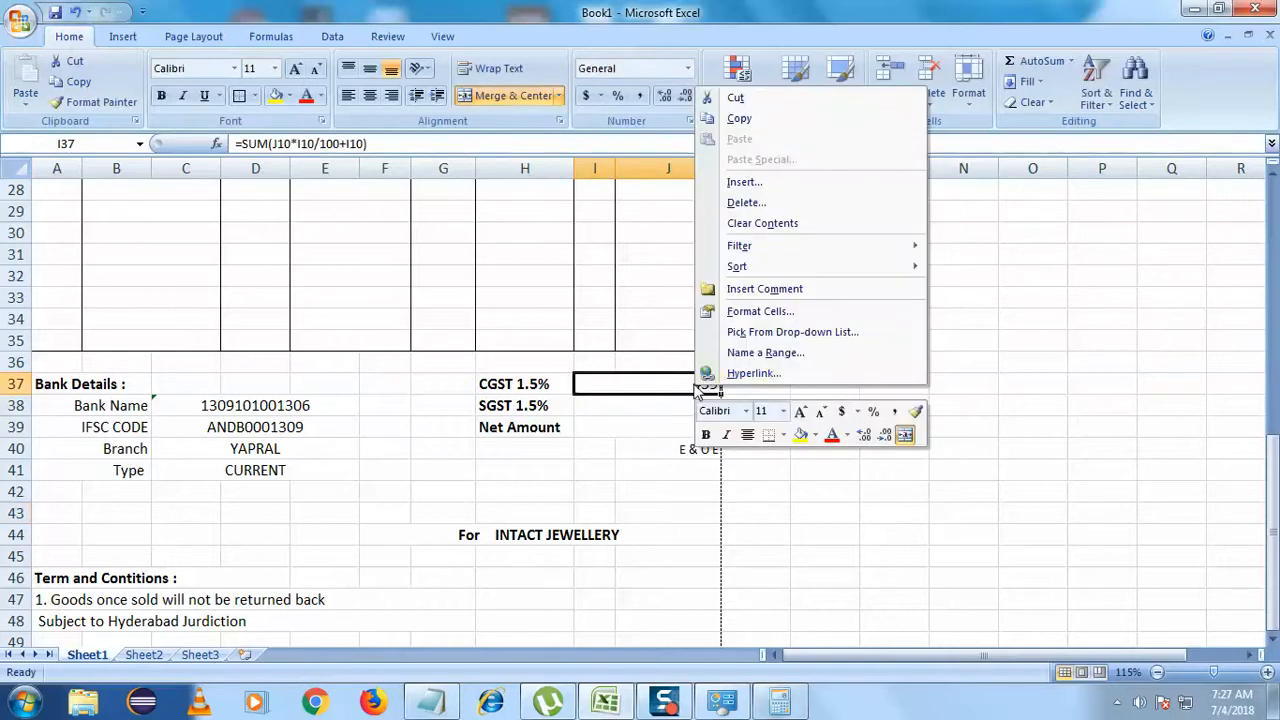
click(768, 311)
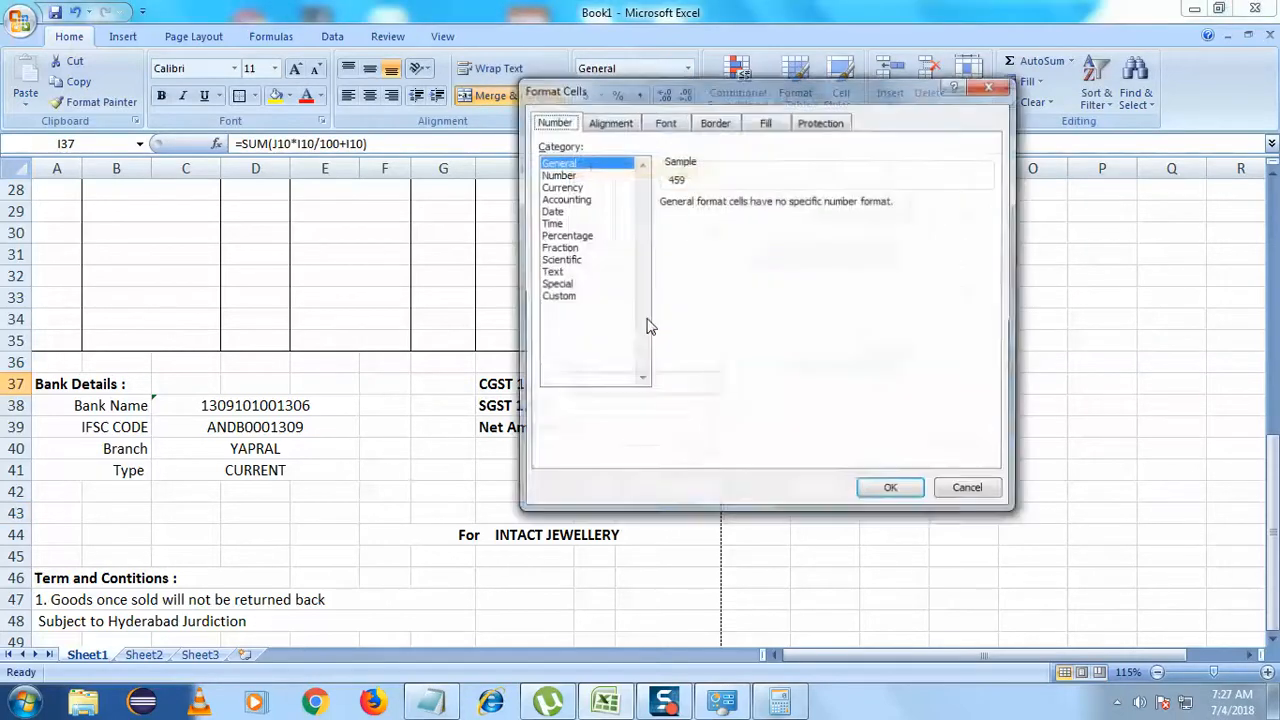
click(572, 176)
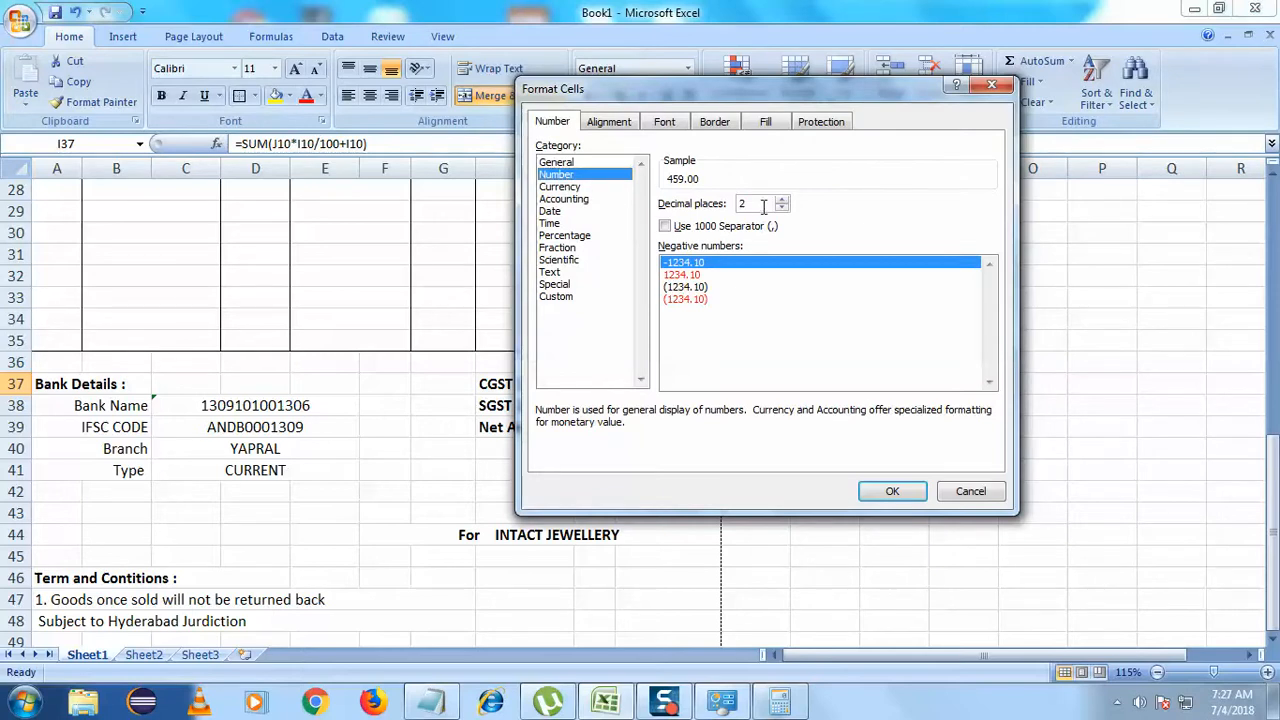
click(889, 491)
click(706, 506)
click(678, 392)
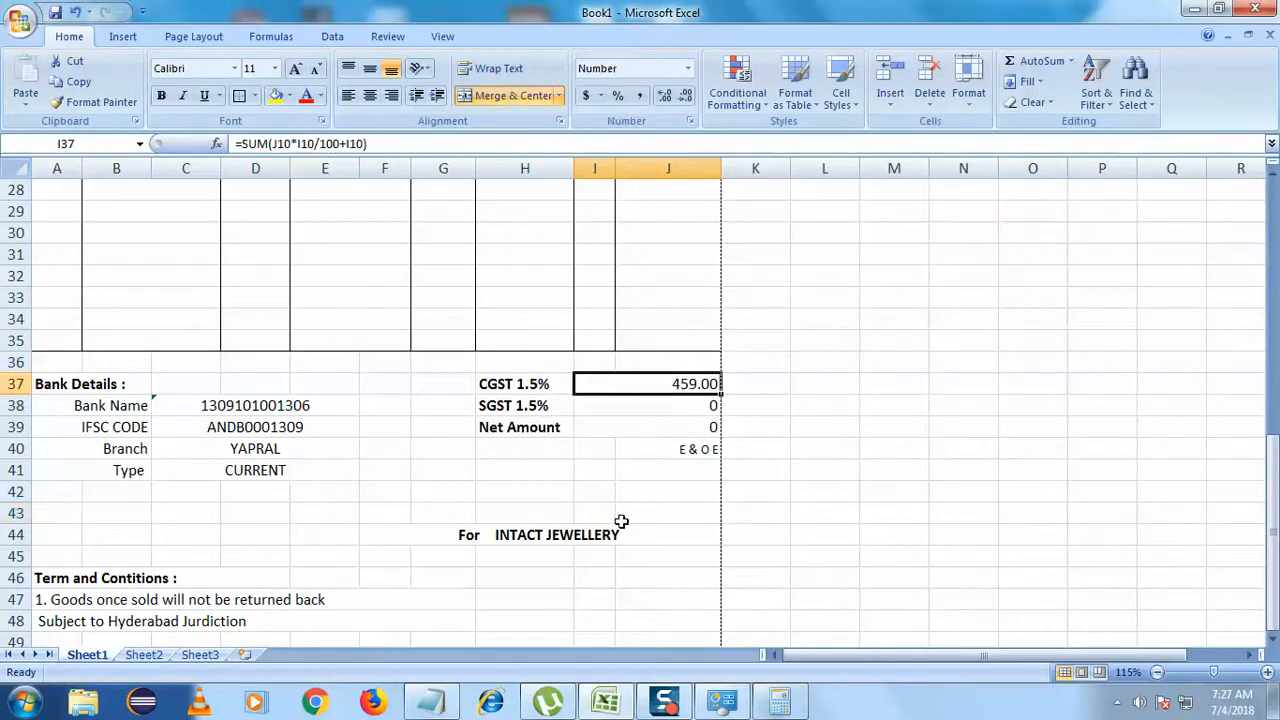
scroll(621, 521, up, 3)
- Clear the CGST SUM arguments and re-enter them as J10*I10/100+
scroll(621, 521, down, 3)
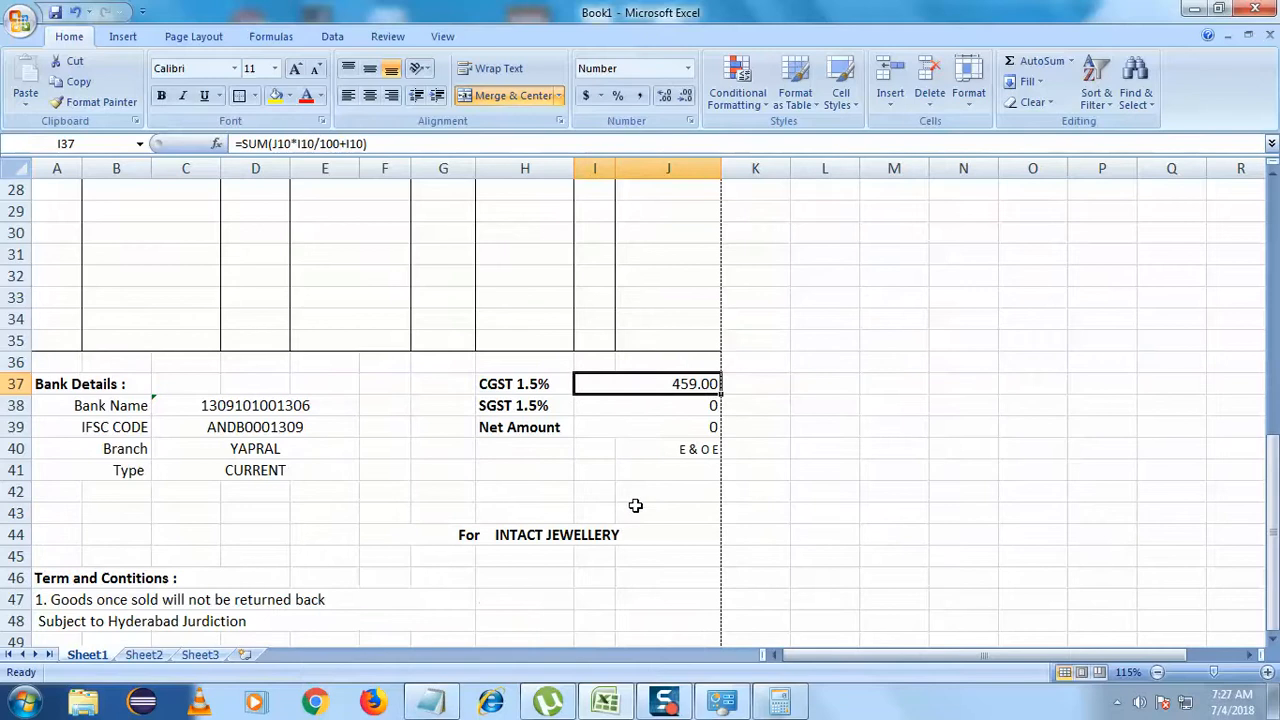
double_click(676, 386)
drag(620, 384, 731, 370)
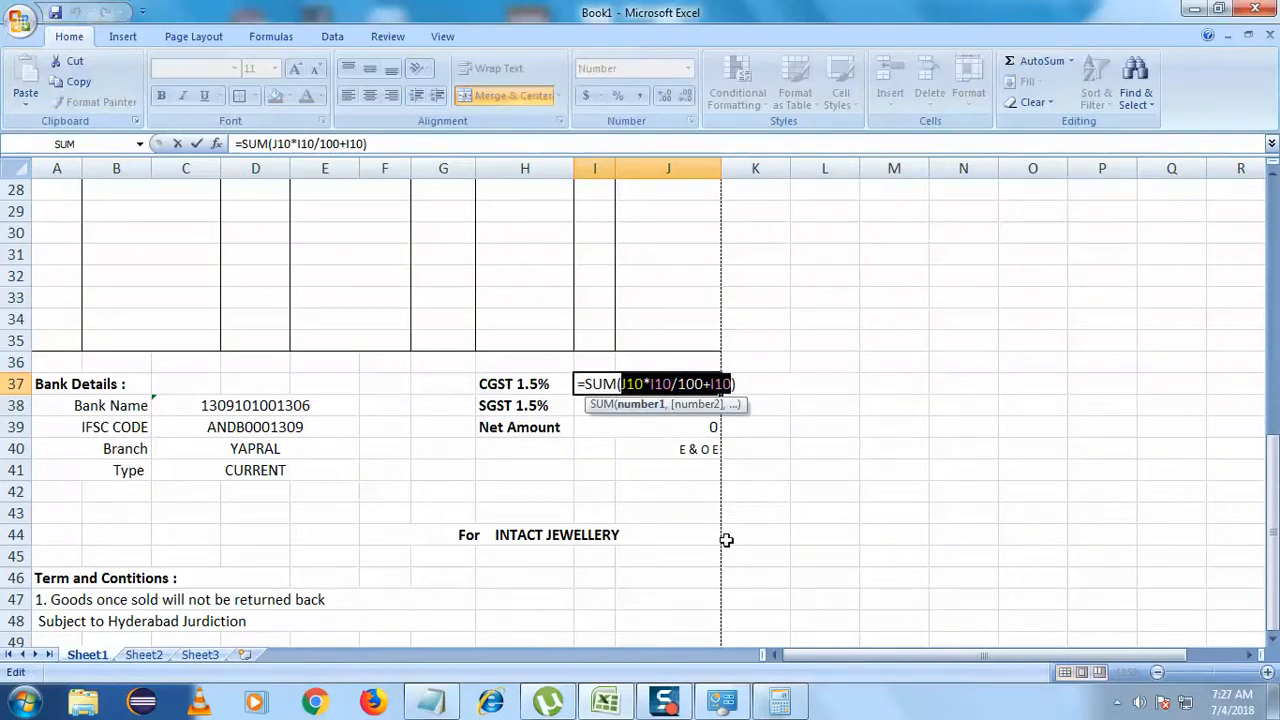
key(BackSpace)
scroll(727, 540, up, 8)
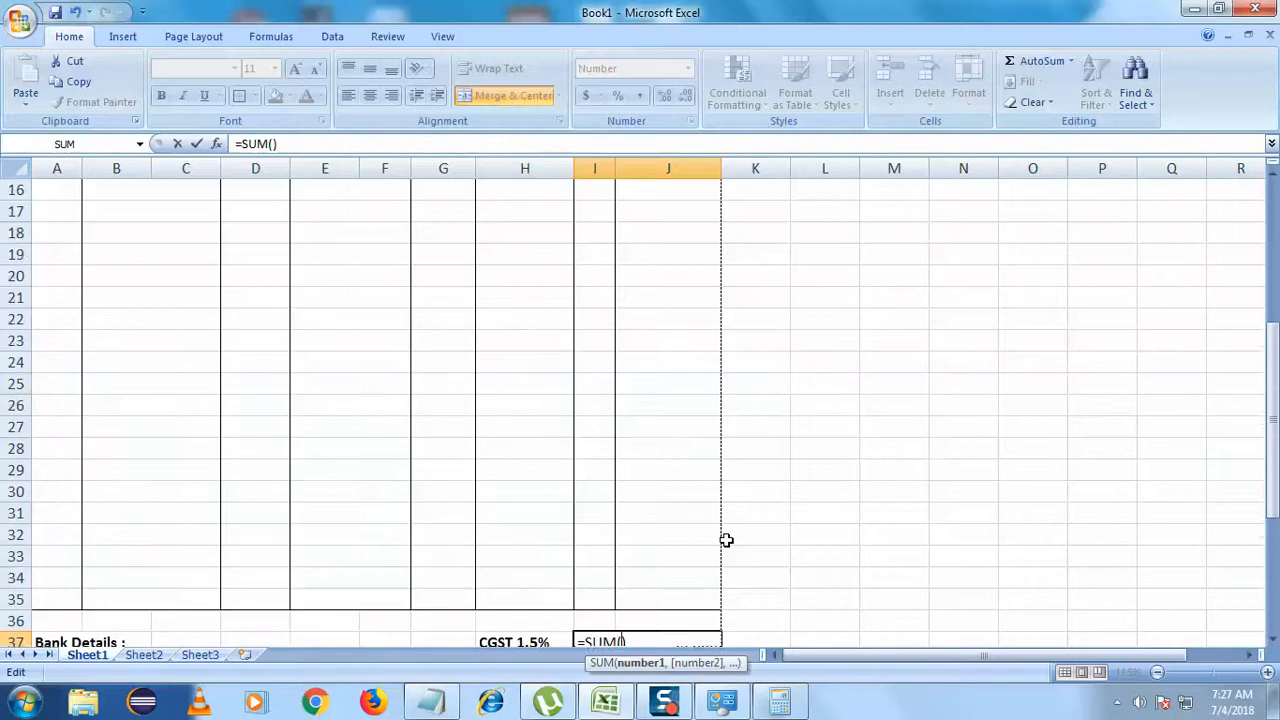
click(678, 322)
scroll(594, 611, down, 7)
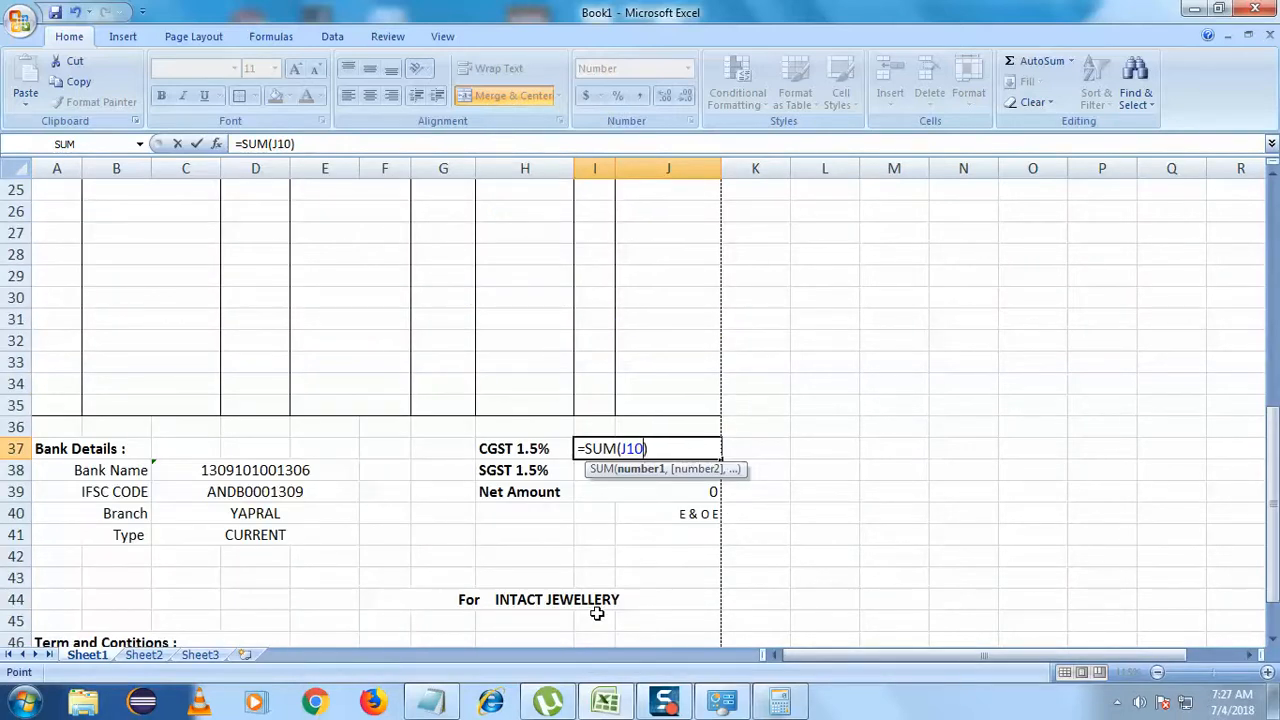
text(*)
scroll(596, 613, up, 7)
click(596, 322)
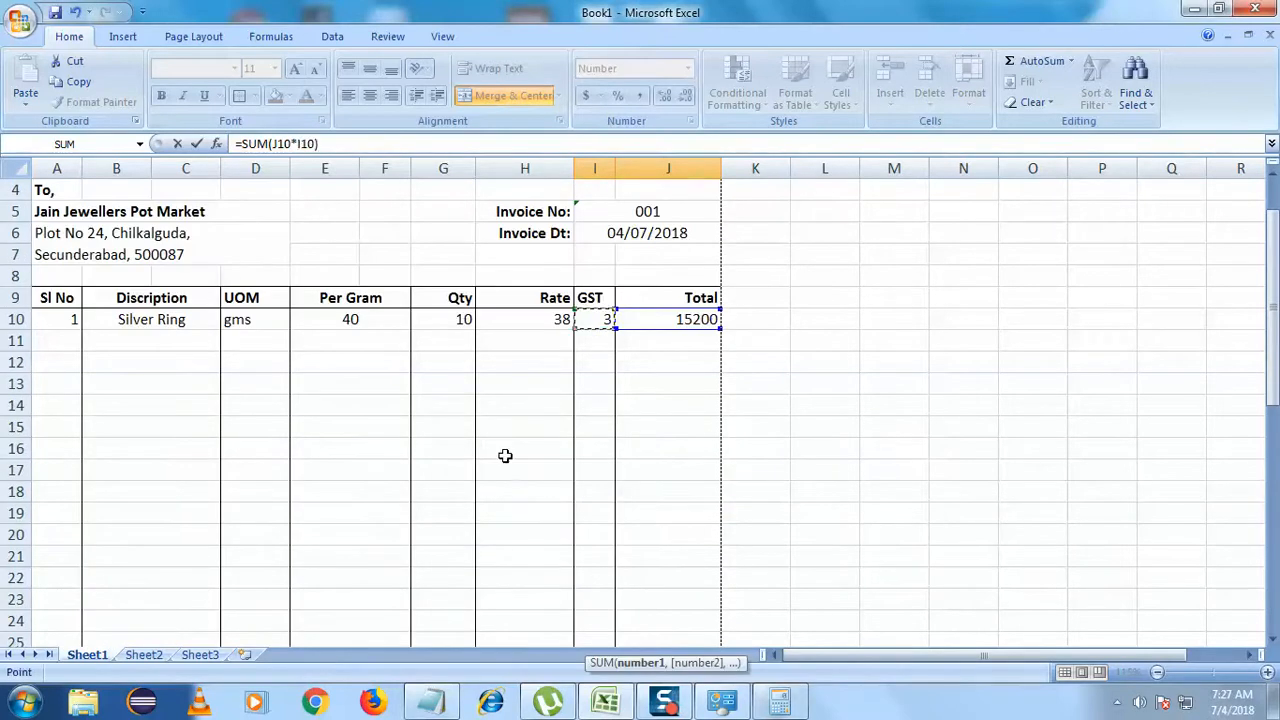
scroll(466, 540, down, 7)
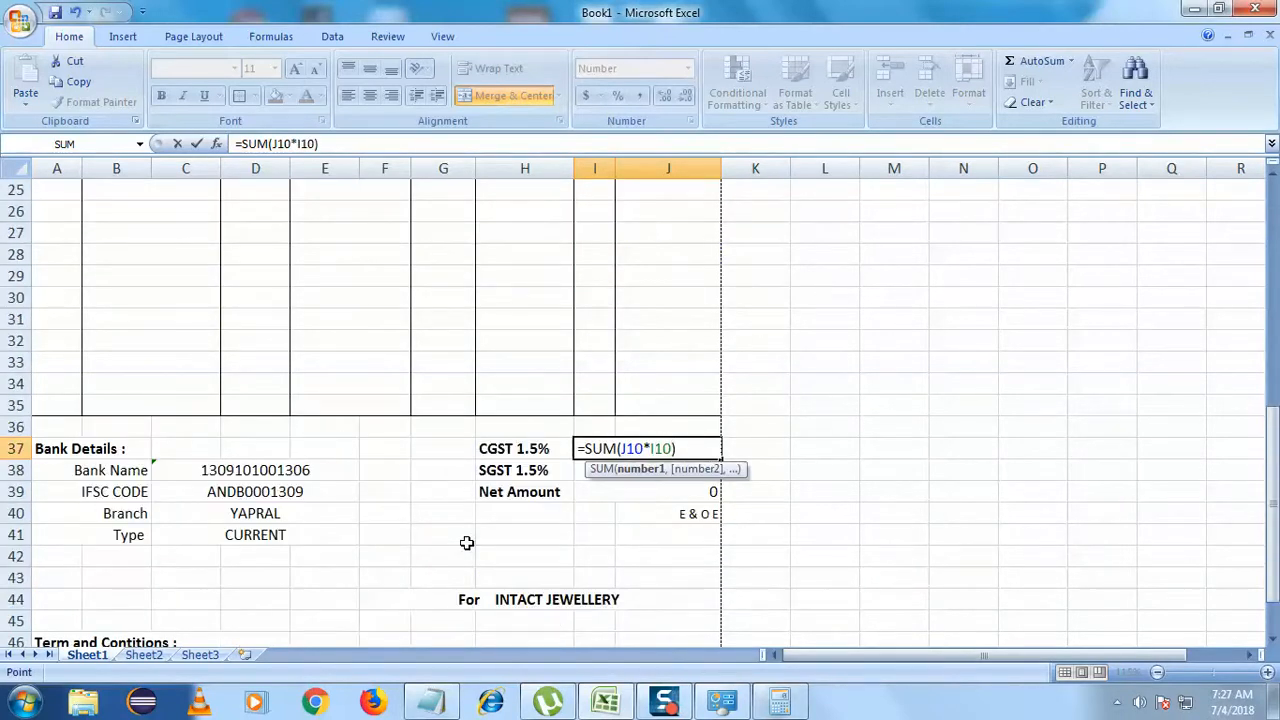
text(/100+)
- Complete the CGST formula with I10 in place of H42 and commit it, keeping 459.00
scroll(466, 542, up, 7)
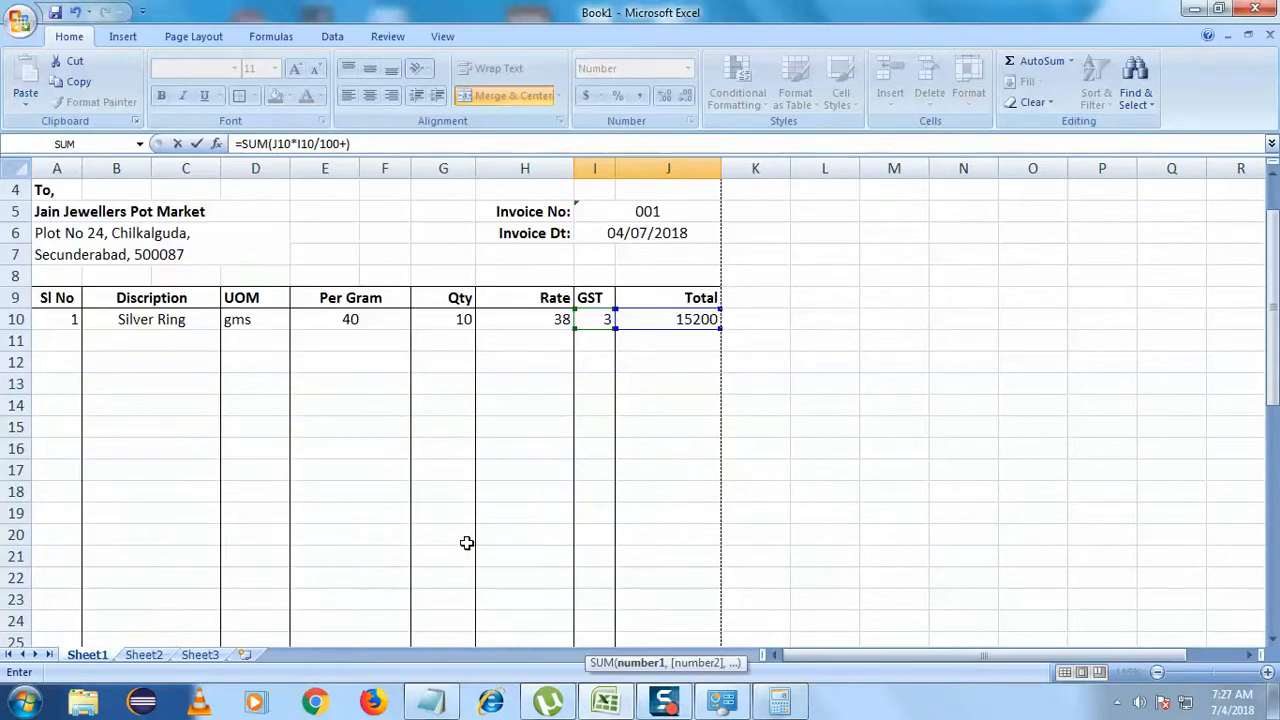
click(605, 318)
scroll(467, 494, down, 6)
scroll(467, 494, down, 1)
click(498, 555)
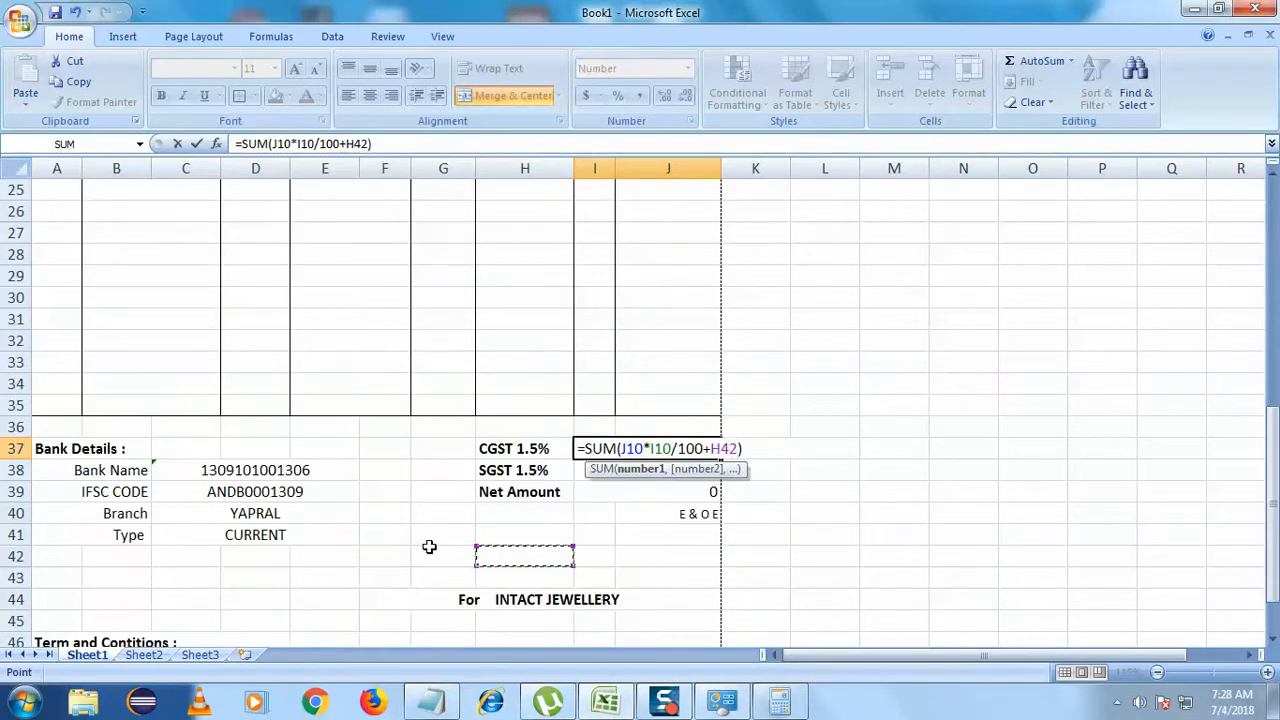
scroll(430, 546, up, 8)
click(594, 389)
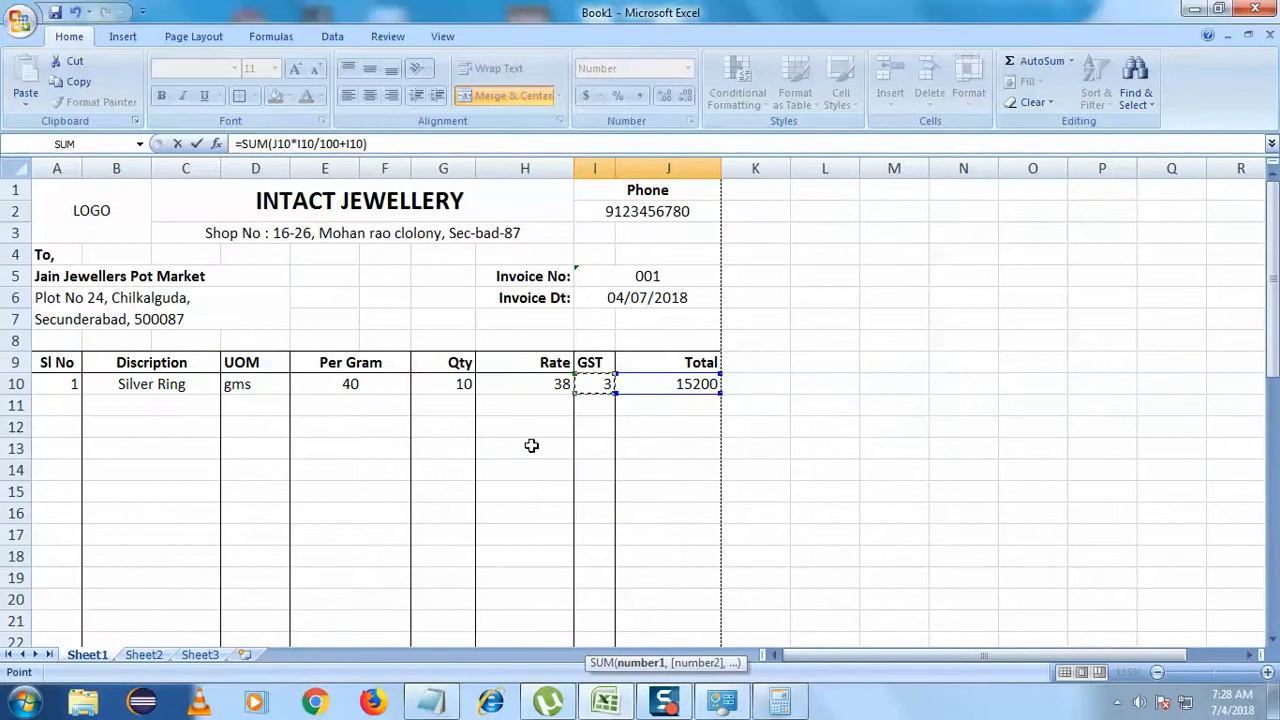
scroll(363, 551, down, 8)
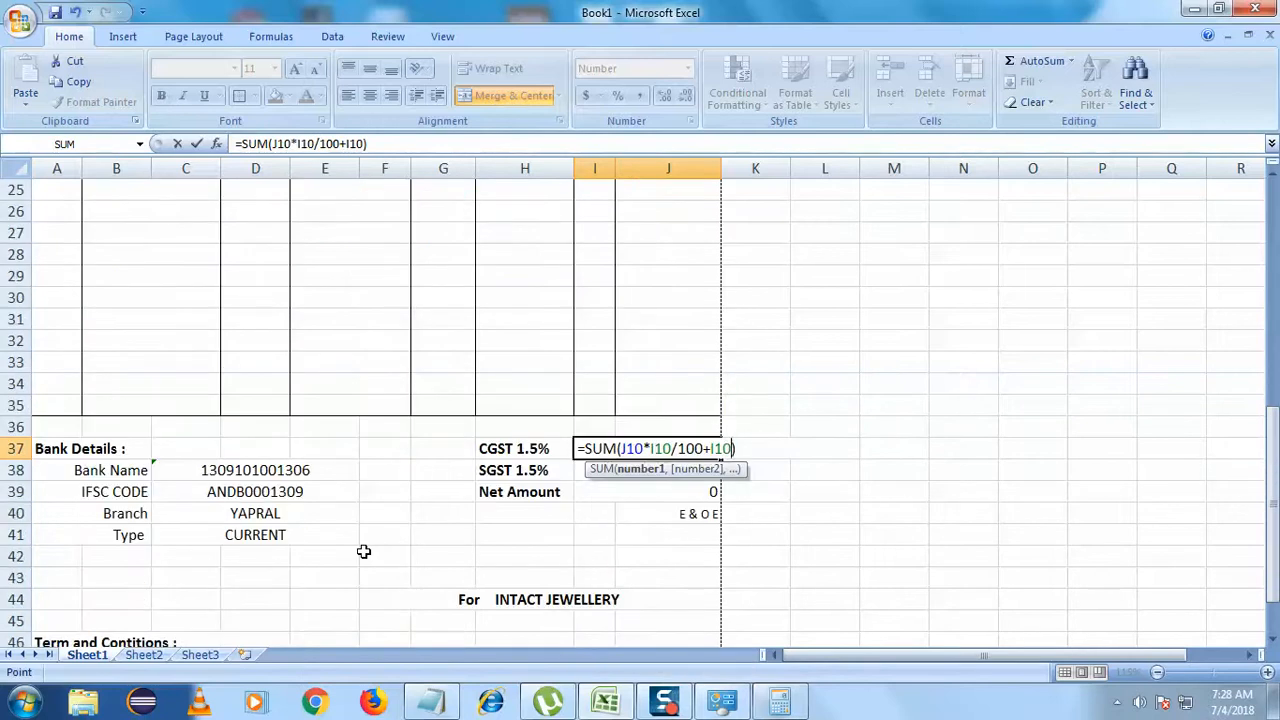
key(Return)
click(414, 616)
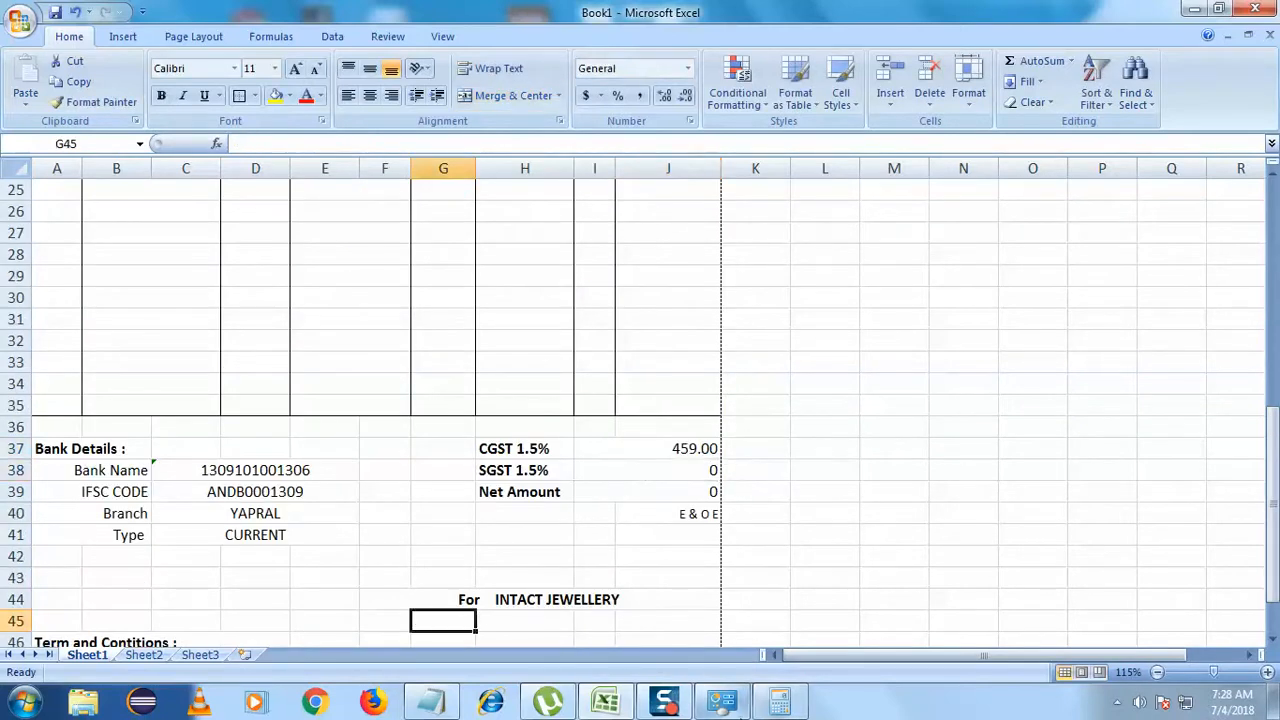
- Check the Calculator result 442.7184466019417, then reopen the CGST formula at its end for editing
click(770, 708)
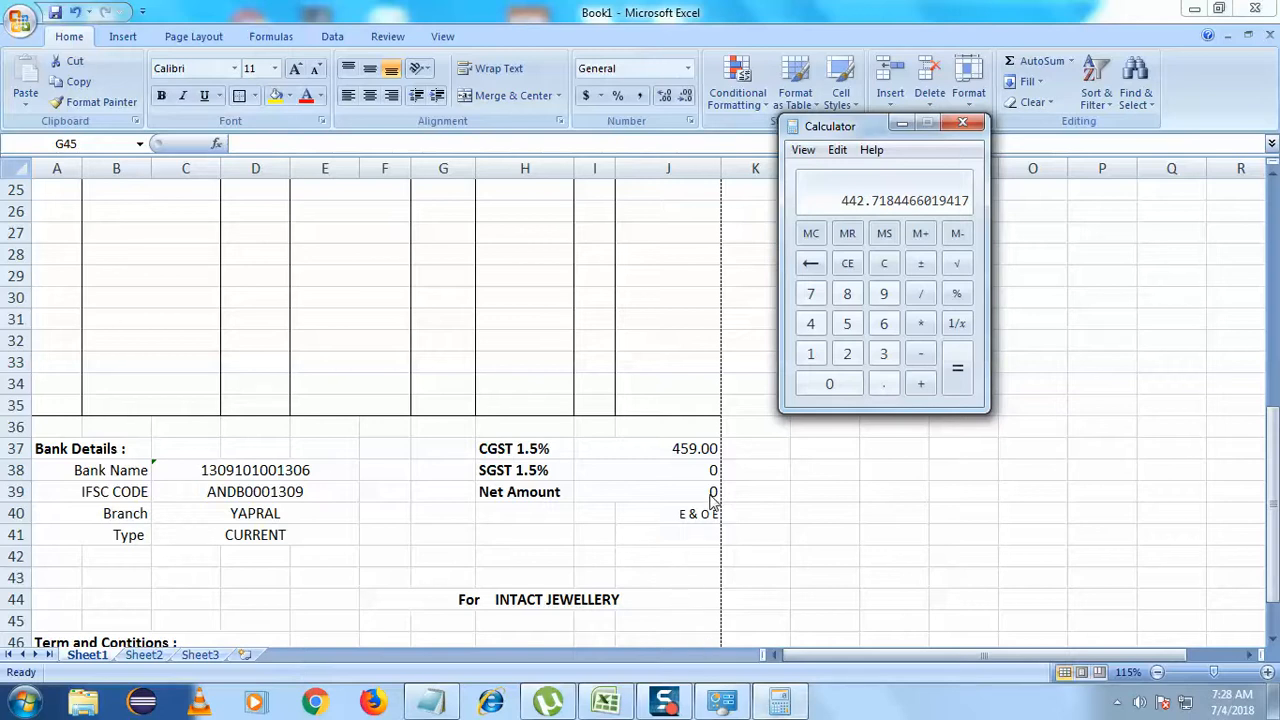
double_click(706, 450)
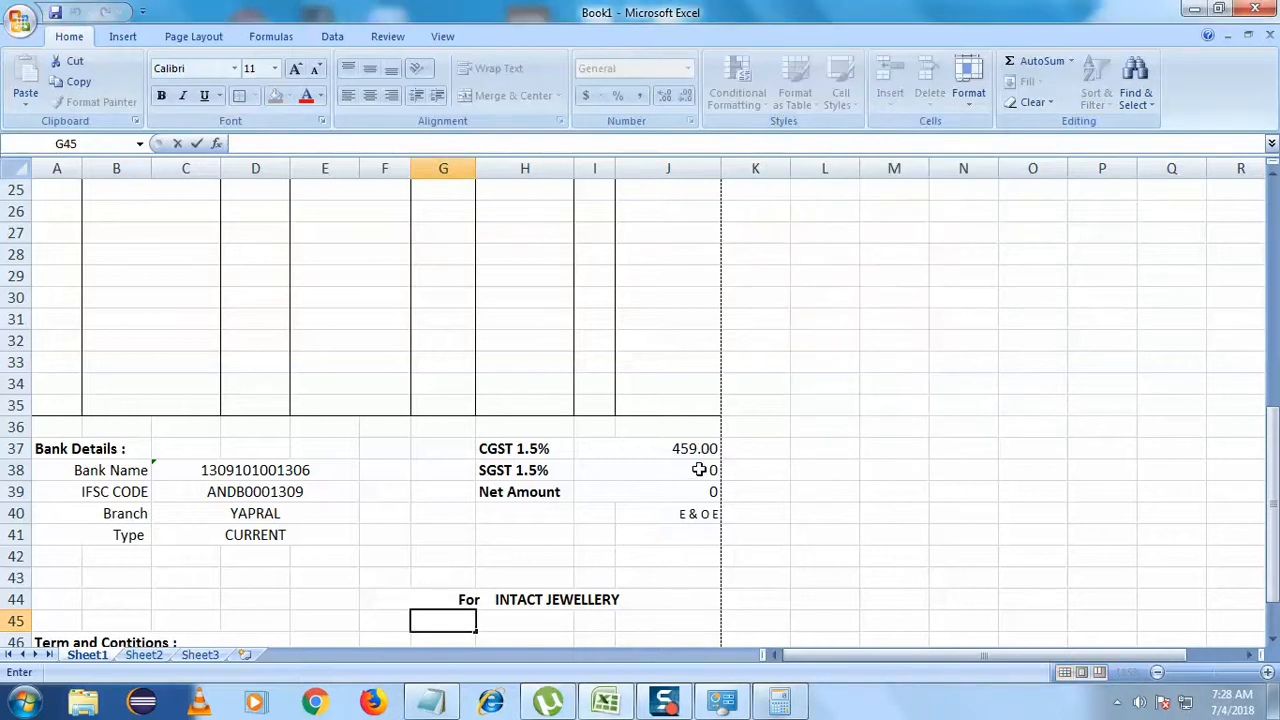
click(702, 449)
double_click(704, 449)
click(736, 449)
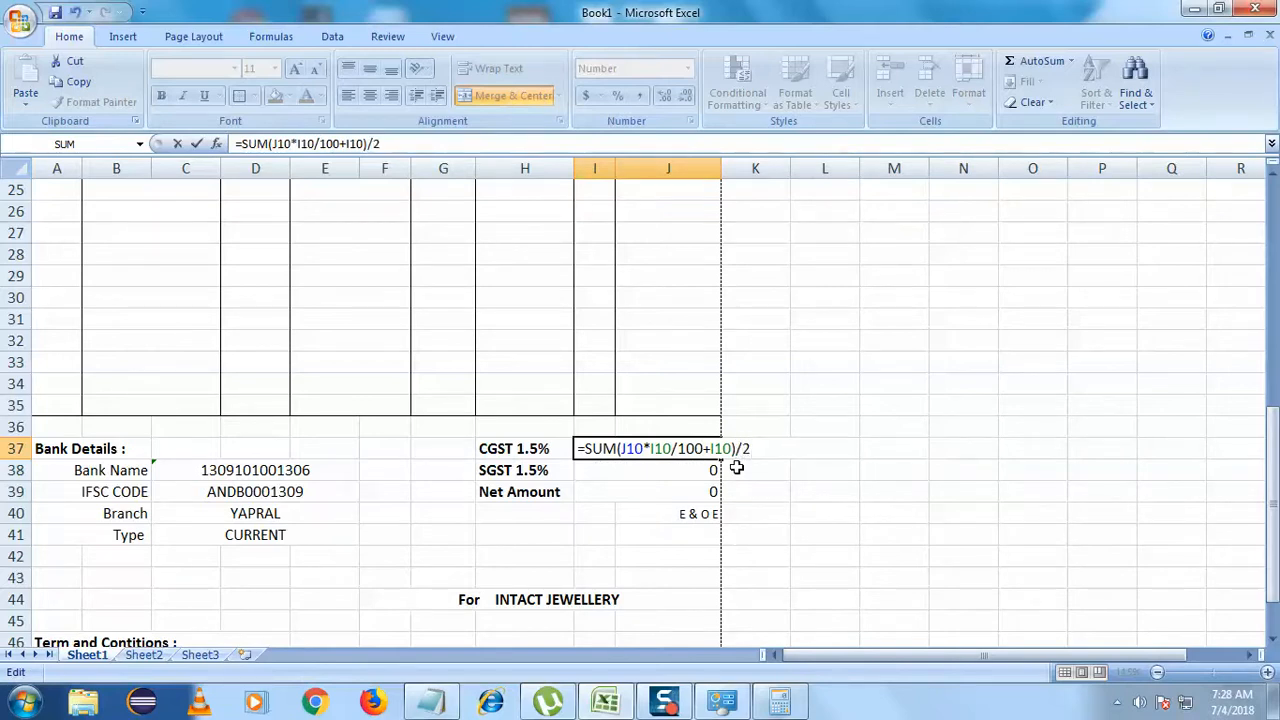
- Commit the halved CGST formula (229.50) and fill it down to the SGST cell
click(734, 551)
click(675, 451)
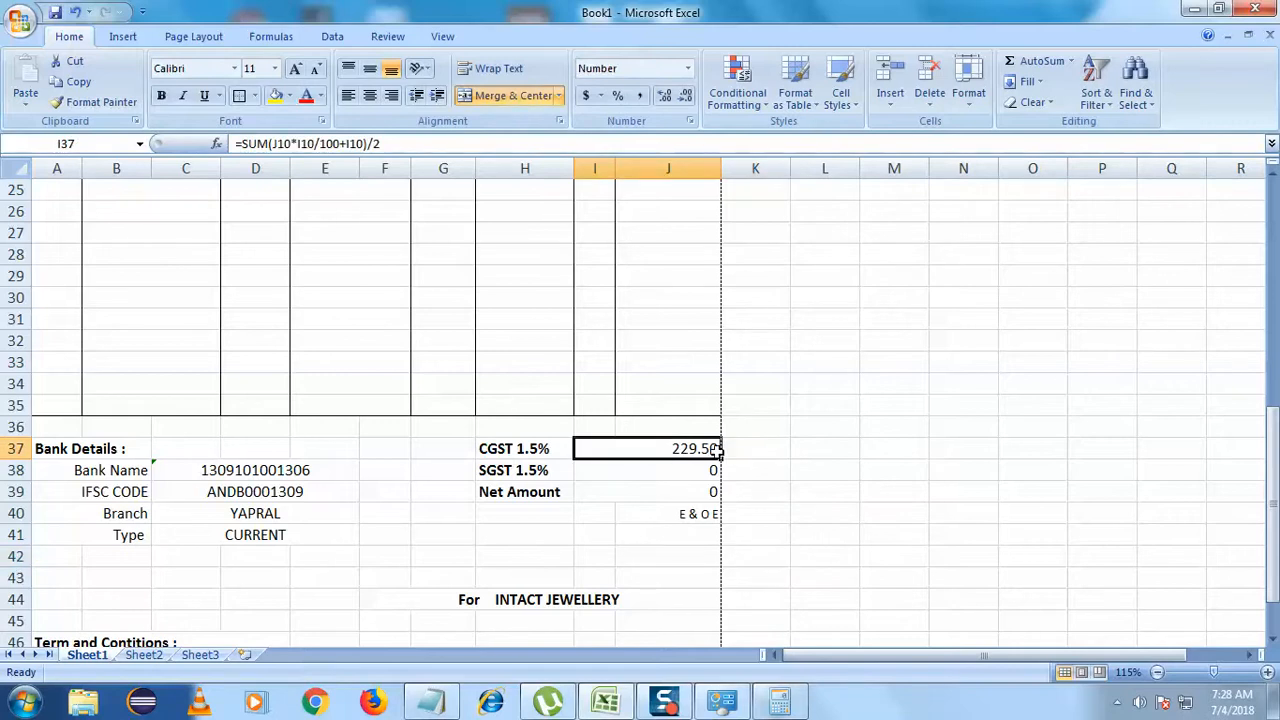
drag(722, 458, 716, 471)
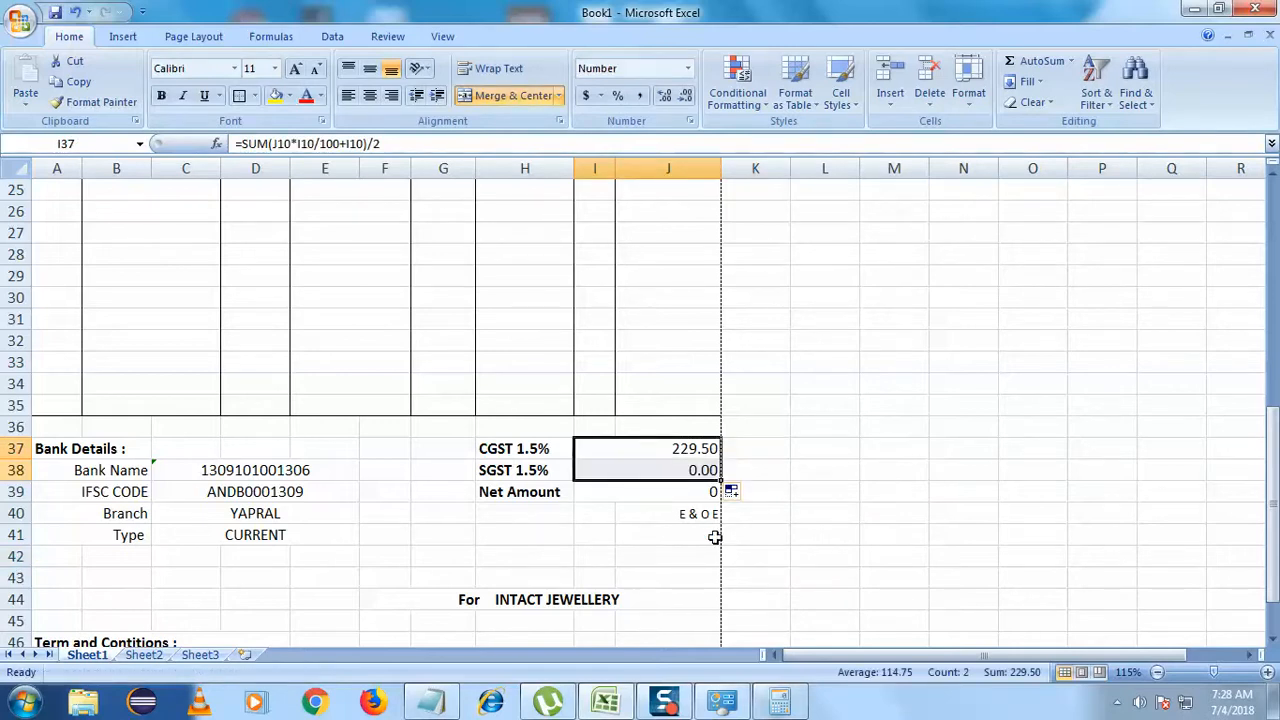
click(688, 472)
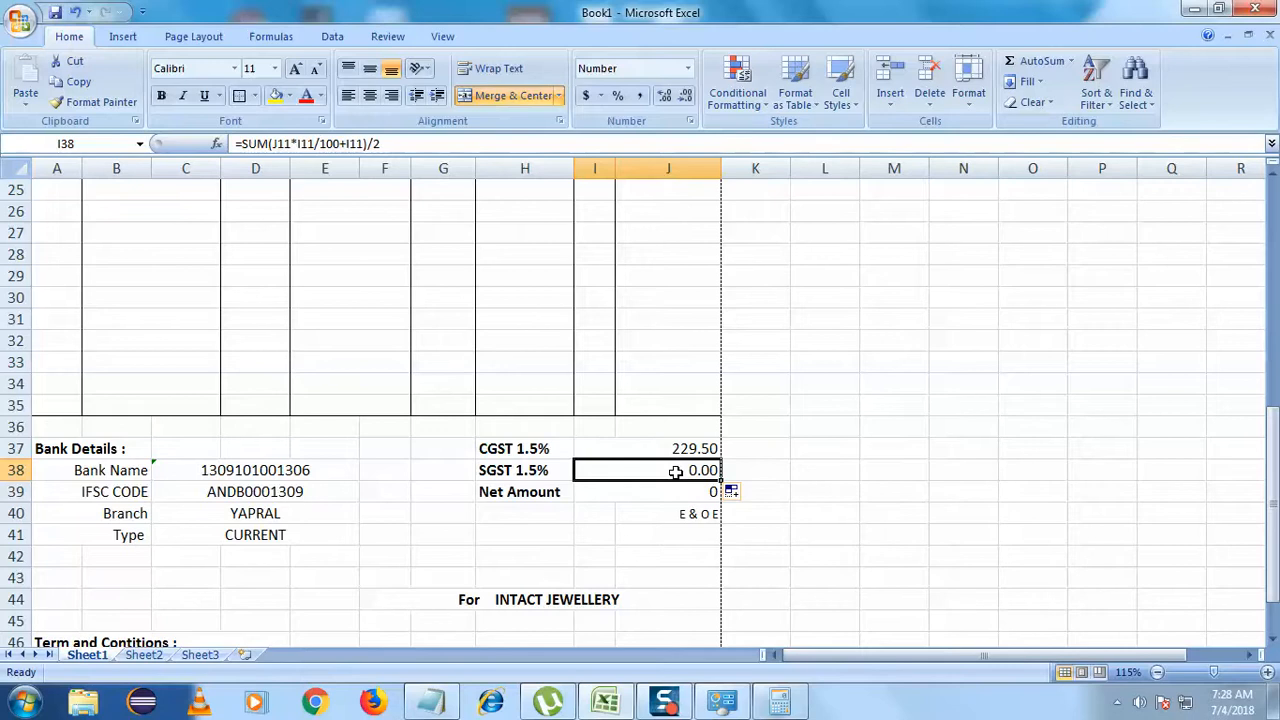
- Try pointing the CGST cell at the SGST value, then undo back to the halved formula
click(686, 450)
double_click(632, 450)
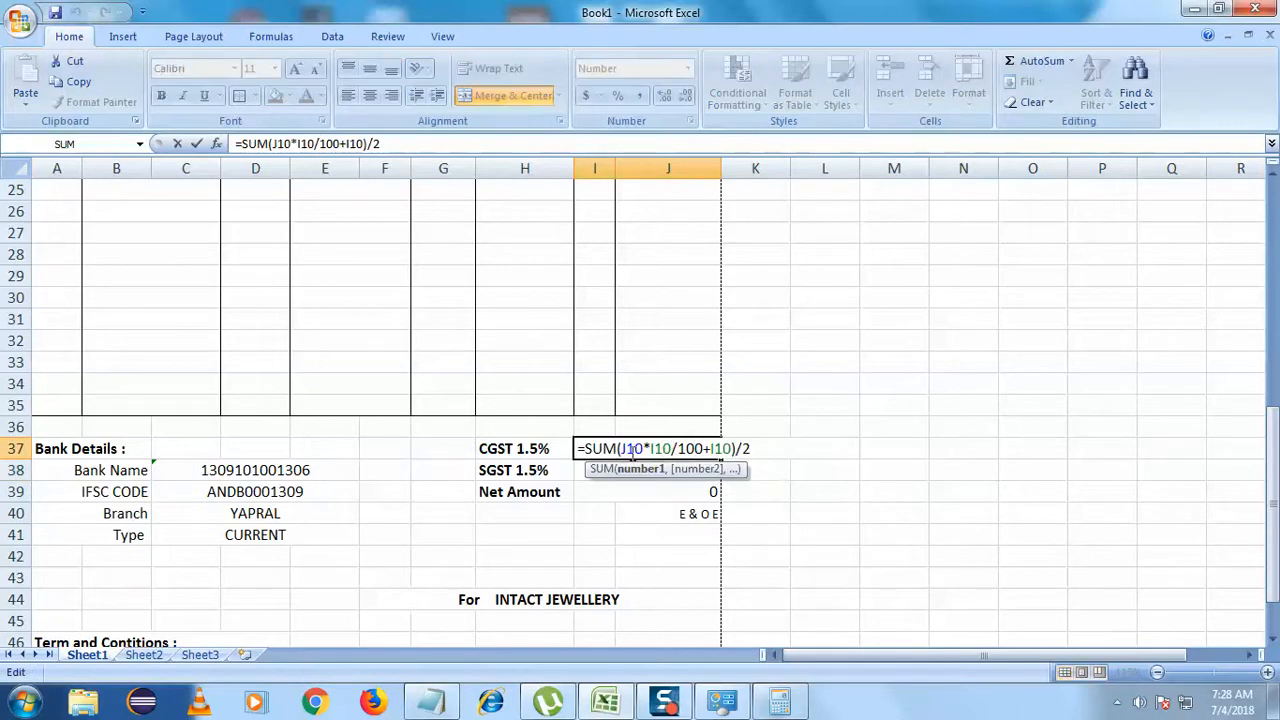
drag(622, 450, 664, 450)
drag(719, 449, 745, 449)
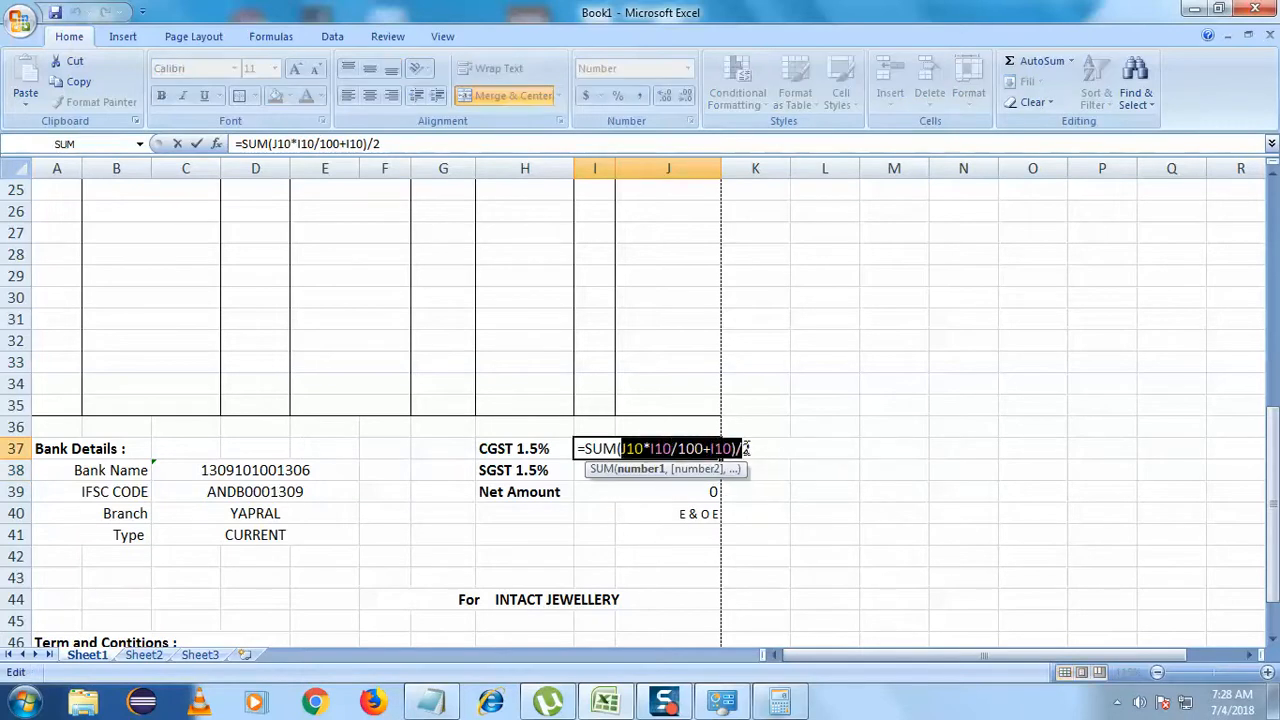
drag(577, 449, 752, 449)
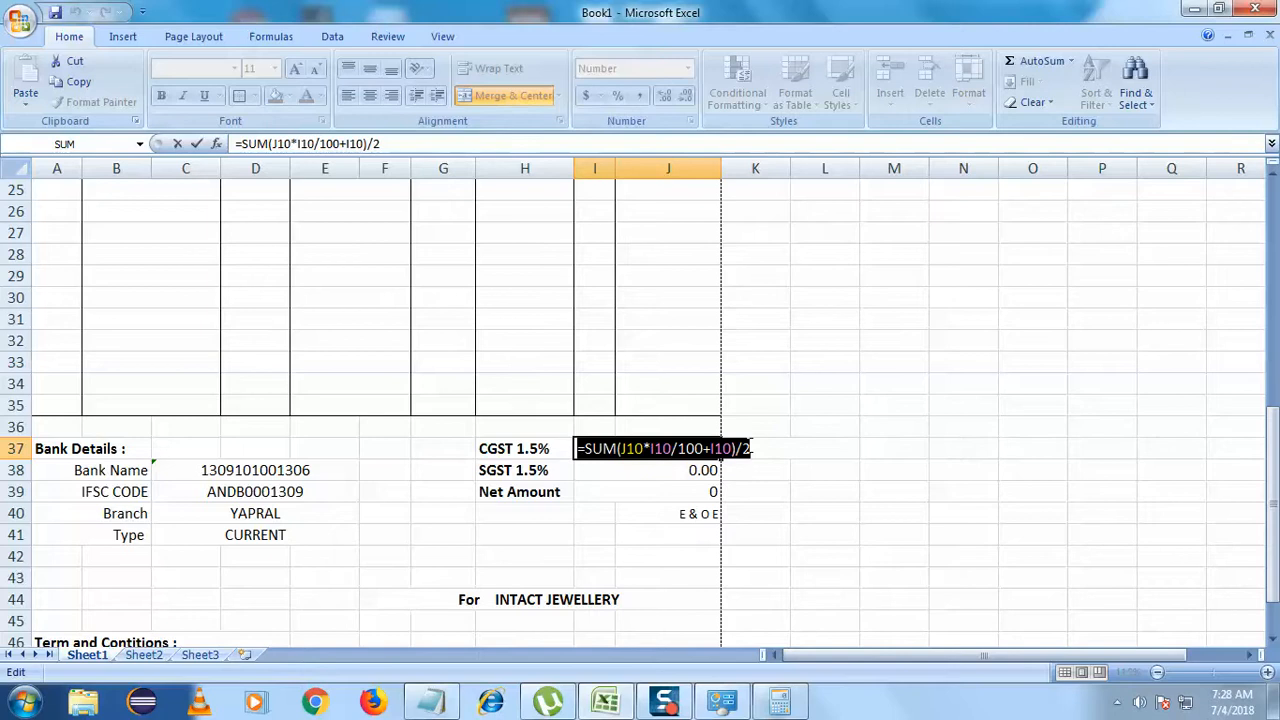
text(=)
click(615, 478)
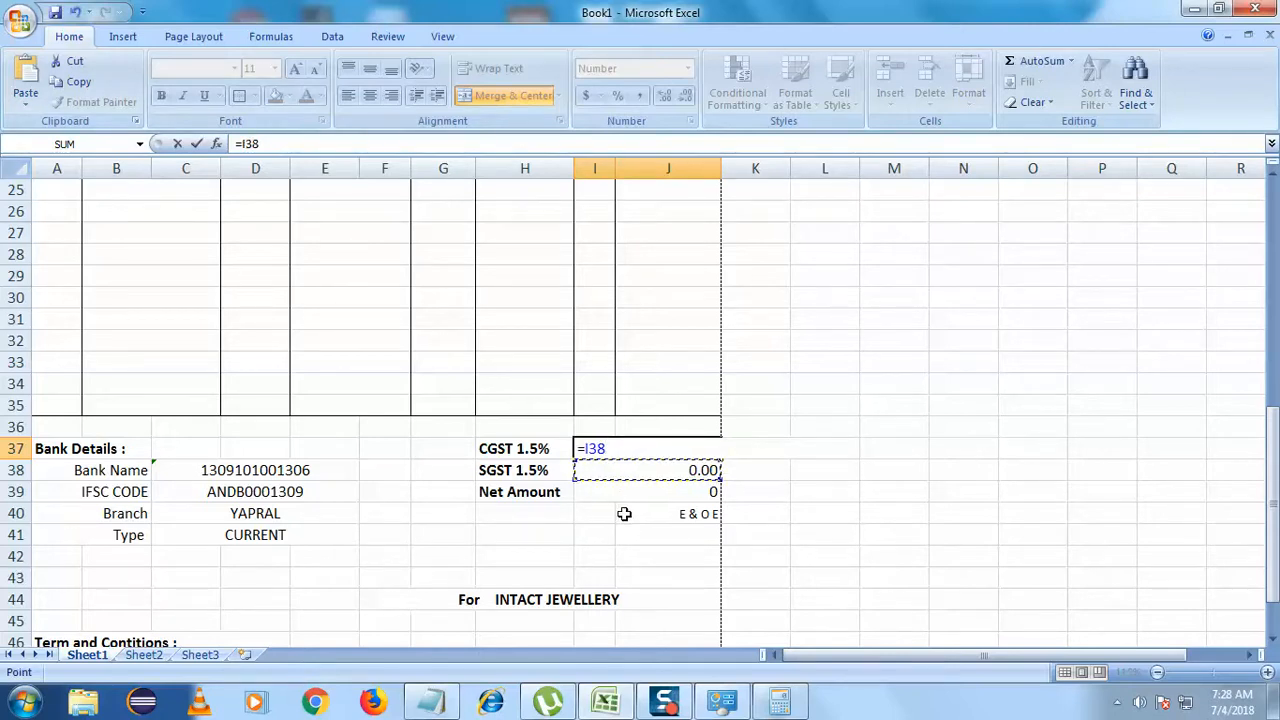
ctrl+click(689, 556)
key(ctrl+z)
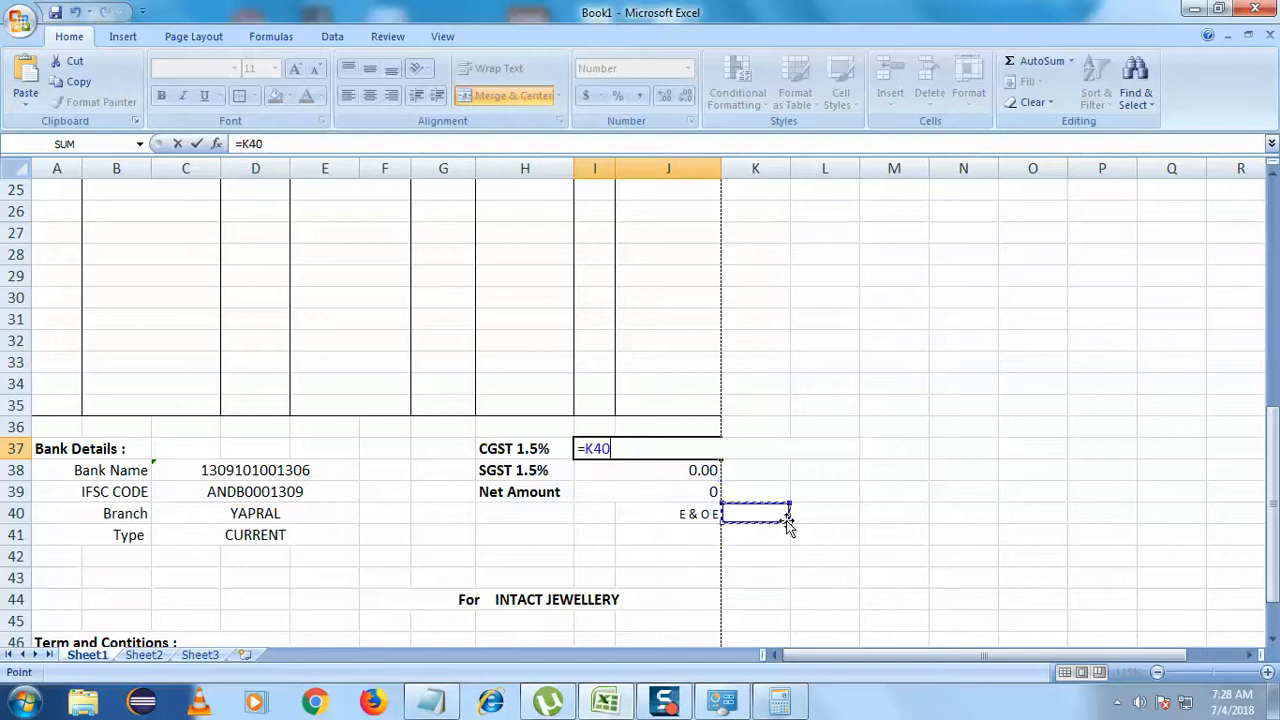
key(Return)
click(805, 357)
key(ctrl+z)
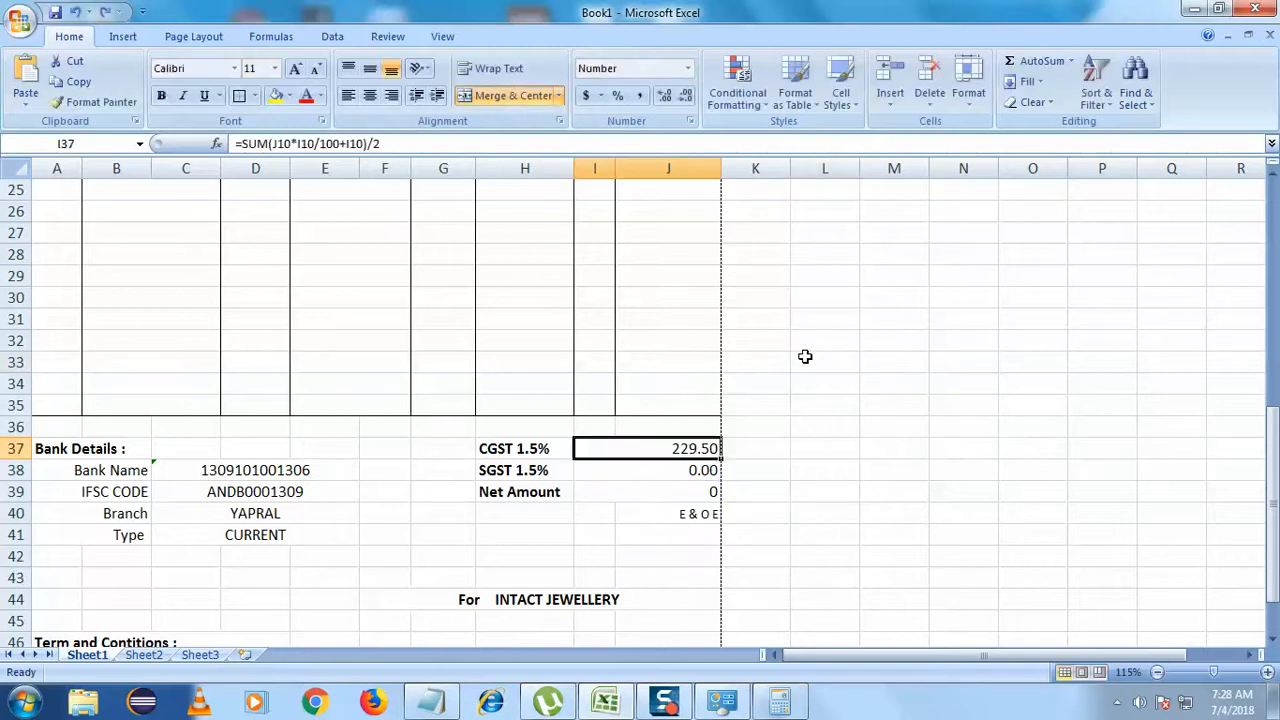
- Re-edit and commit the SGST 1.5% formula so it also shows 229.50
click(670, 470)
double_click(670, 470)
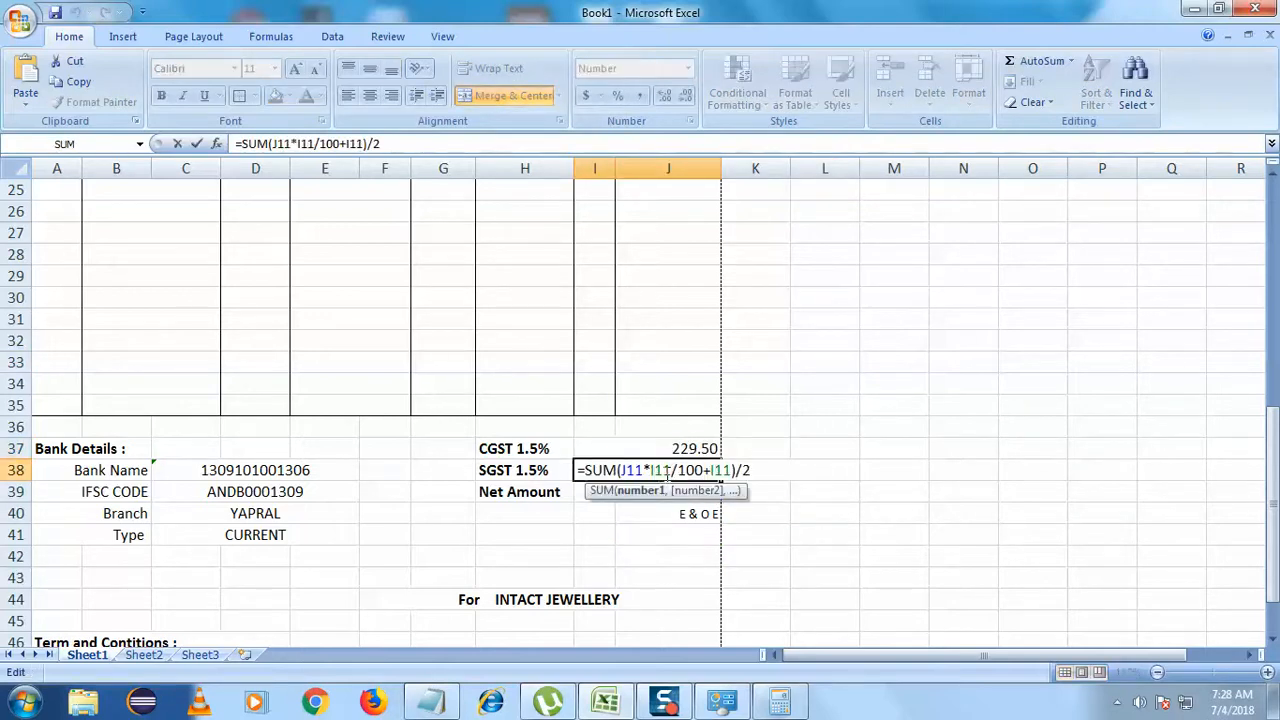
click(817, 550)
click(692, 471)
double_click(687, 471)
drag(756, 470, 577, 470)
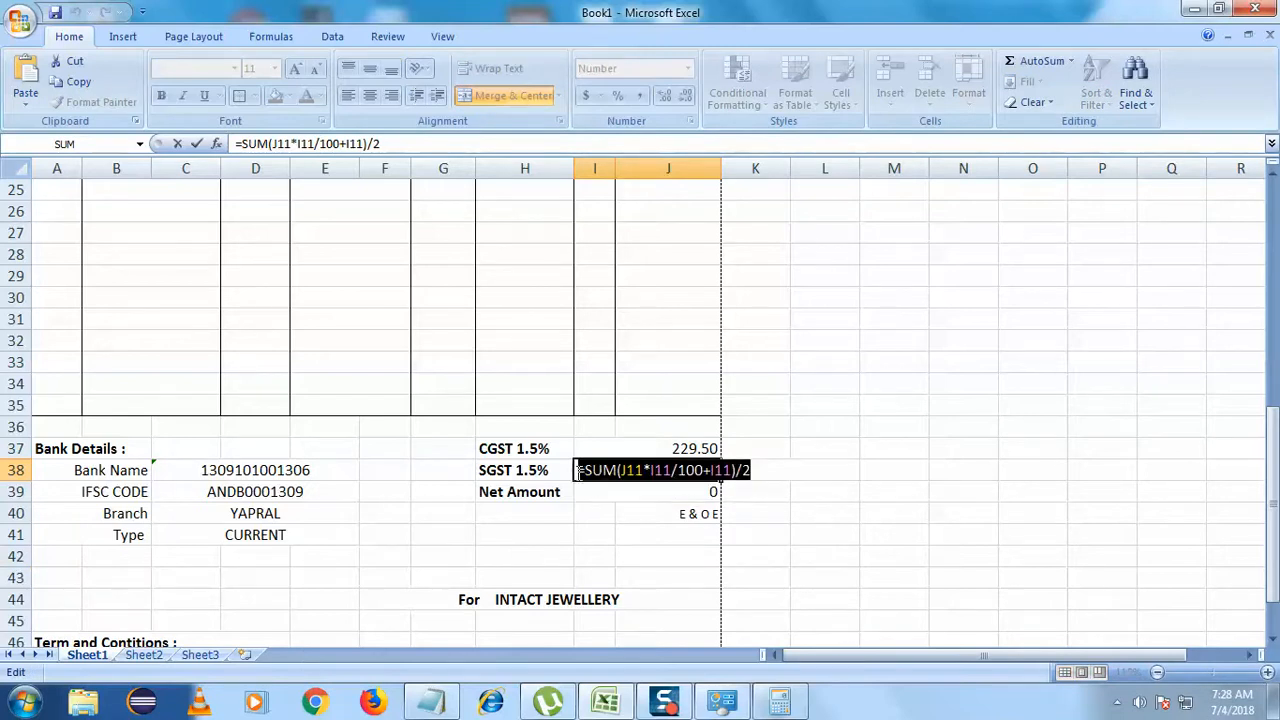
key(Return)
click(789, 576)
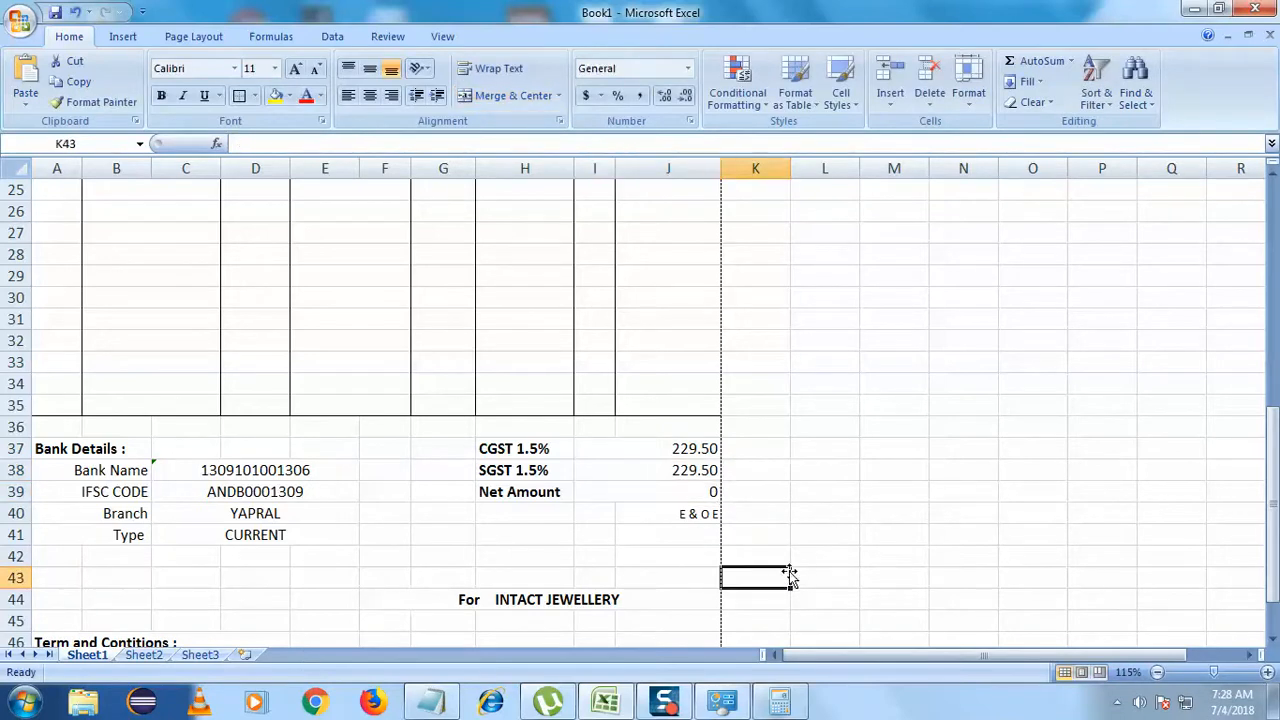
scroll(642, 643, up, 8)
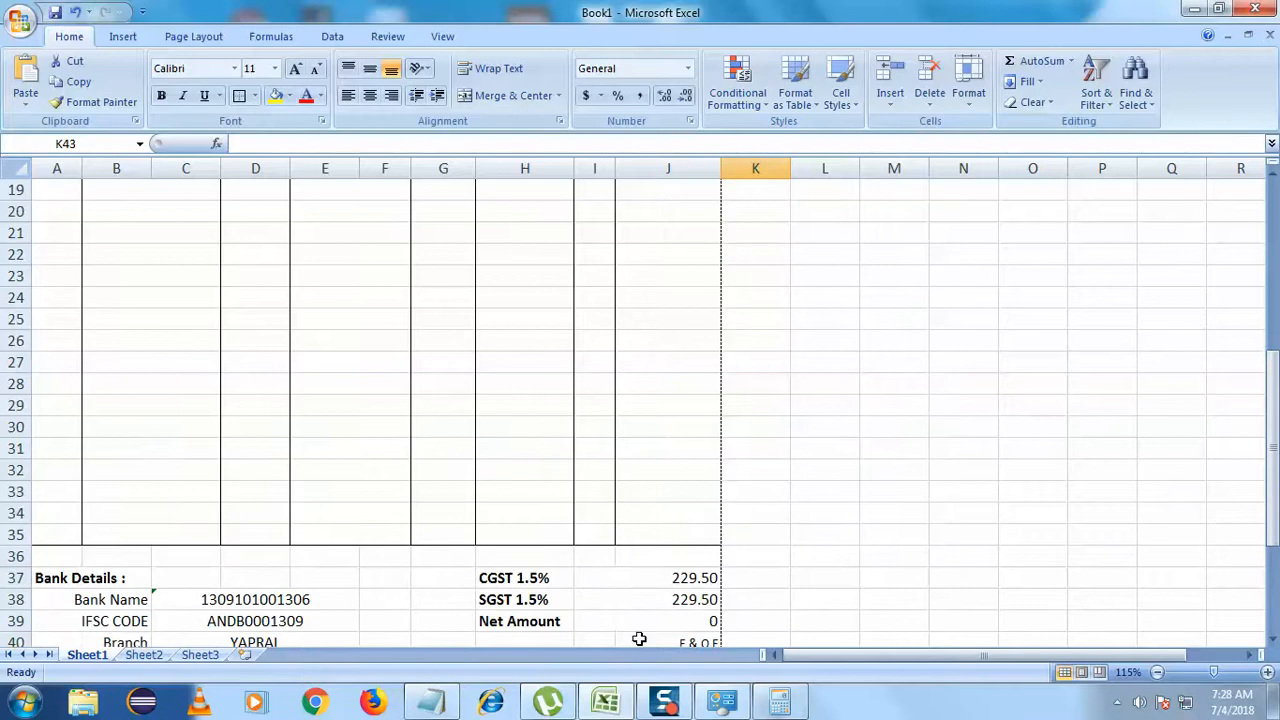
scroll(639, 638, down, 7)
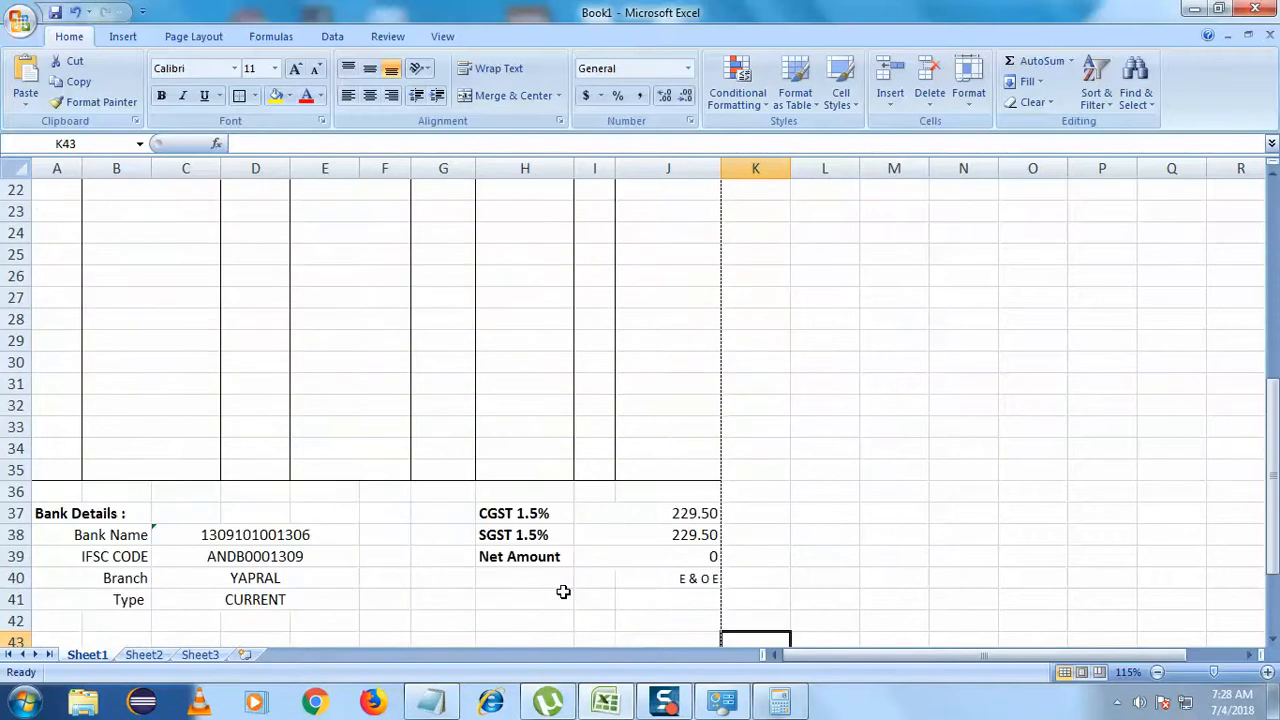
scroll(591, 655, up, 7)
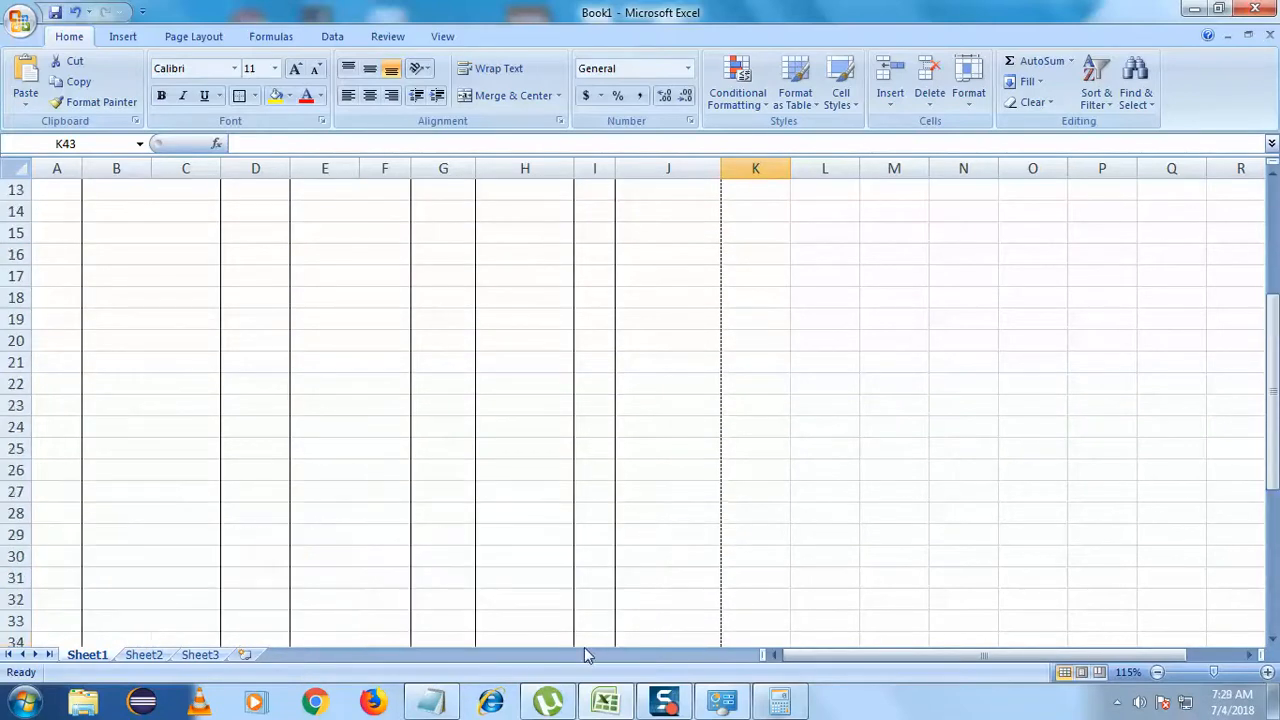
scroll(632, 571, down, 2)
scroll(632, 571, up, 2)
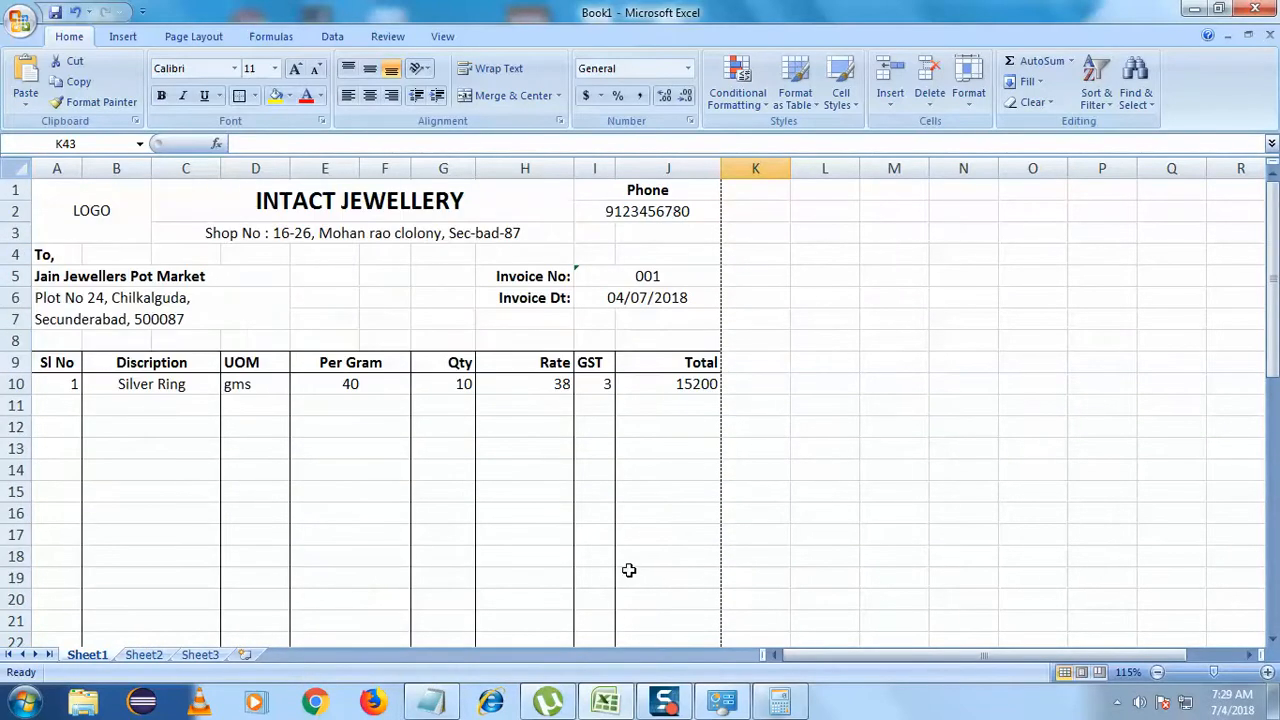
click(691, 384)
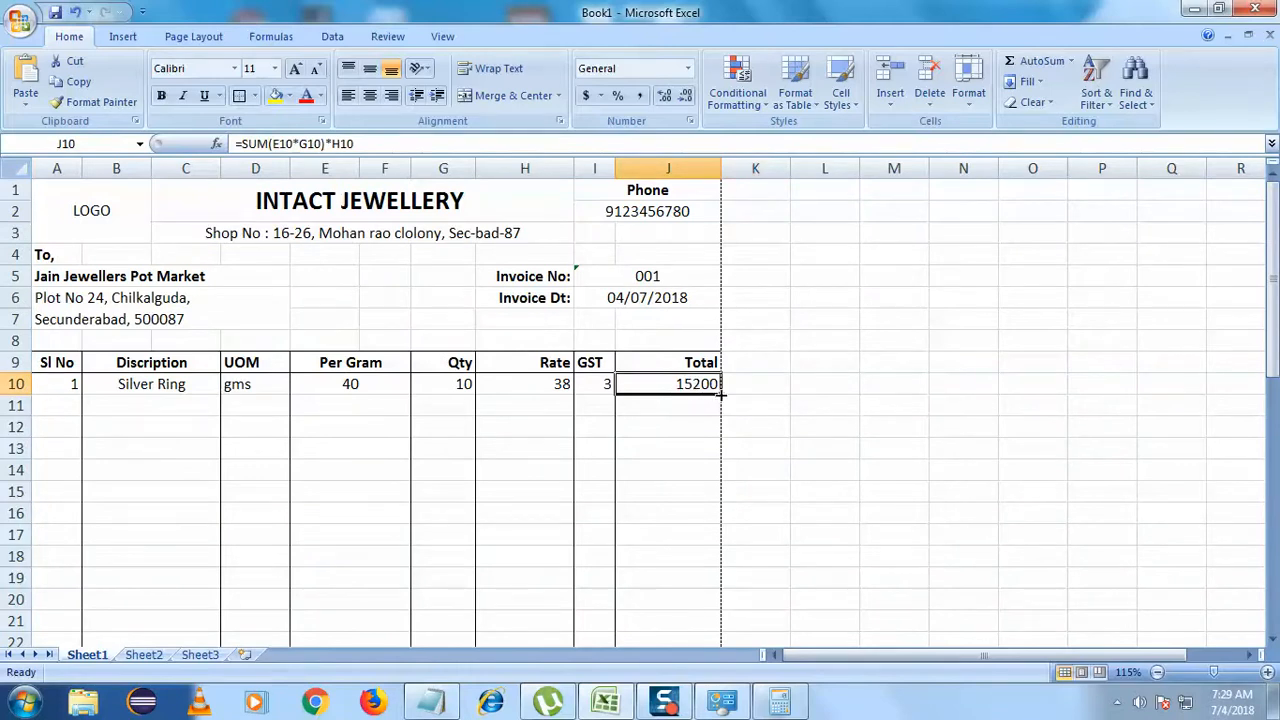
scroll(696, 539, down, 7)
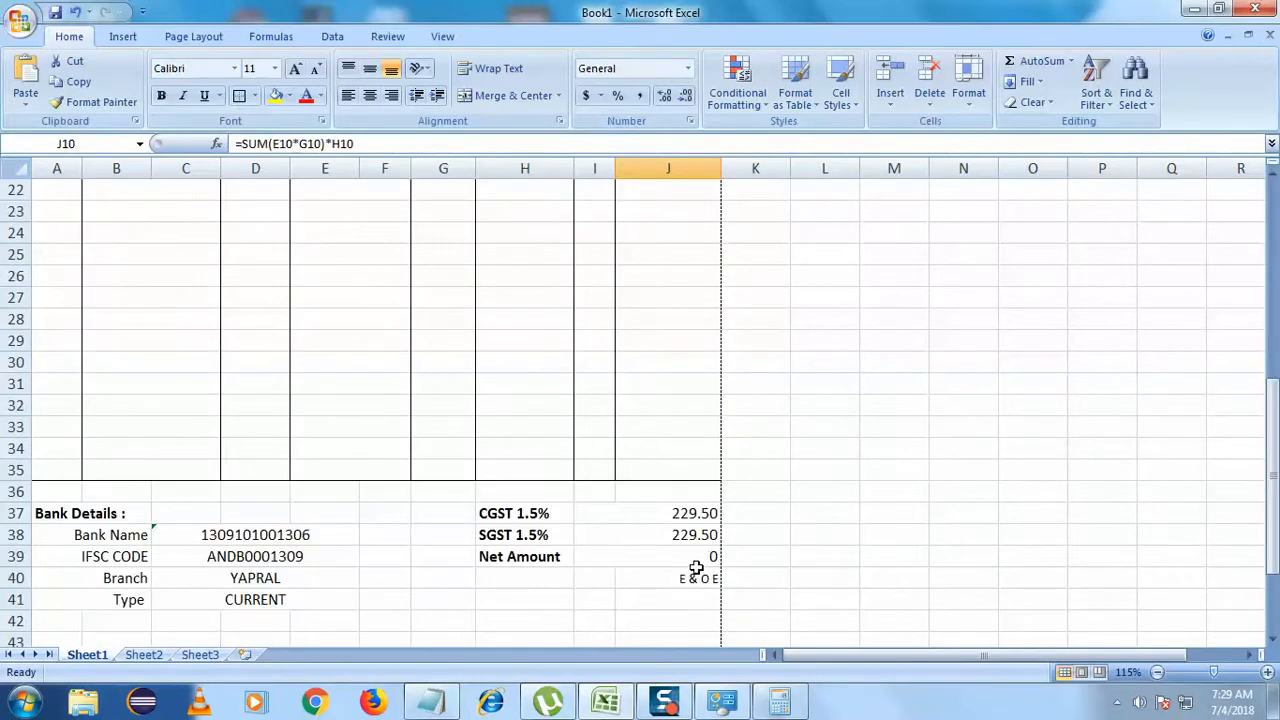
click(680, 556)
double_click(676, 556)
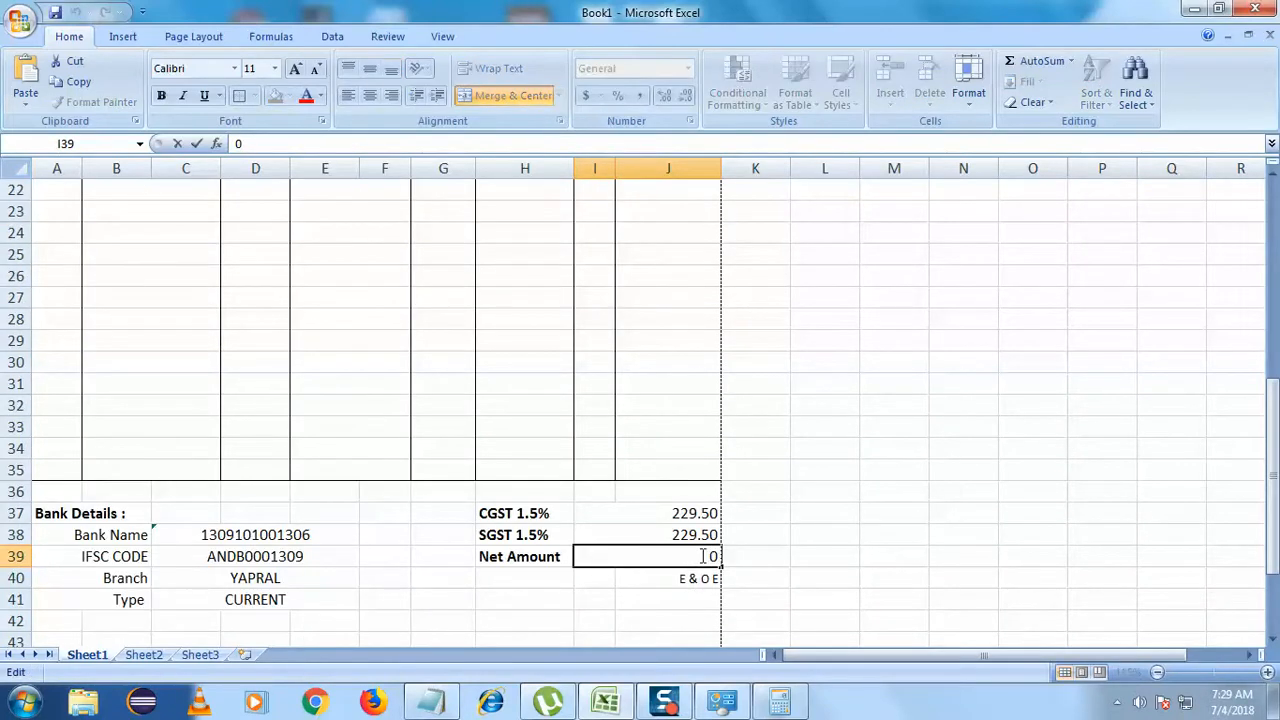
drag(703, 556, 718, 556)
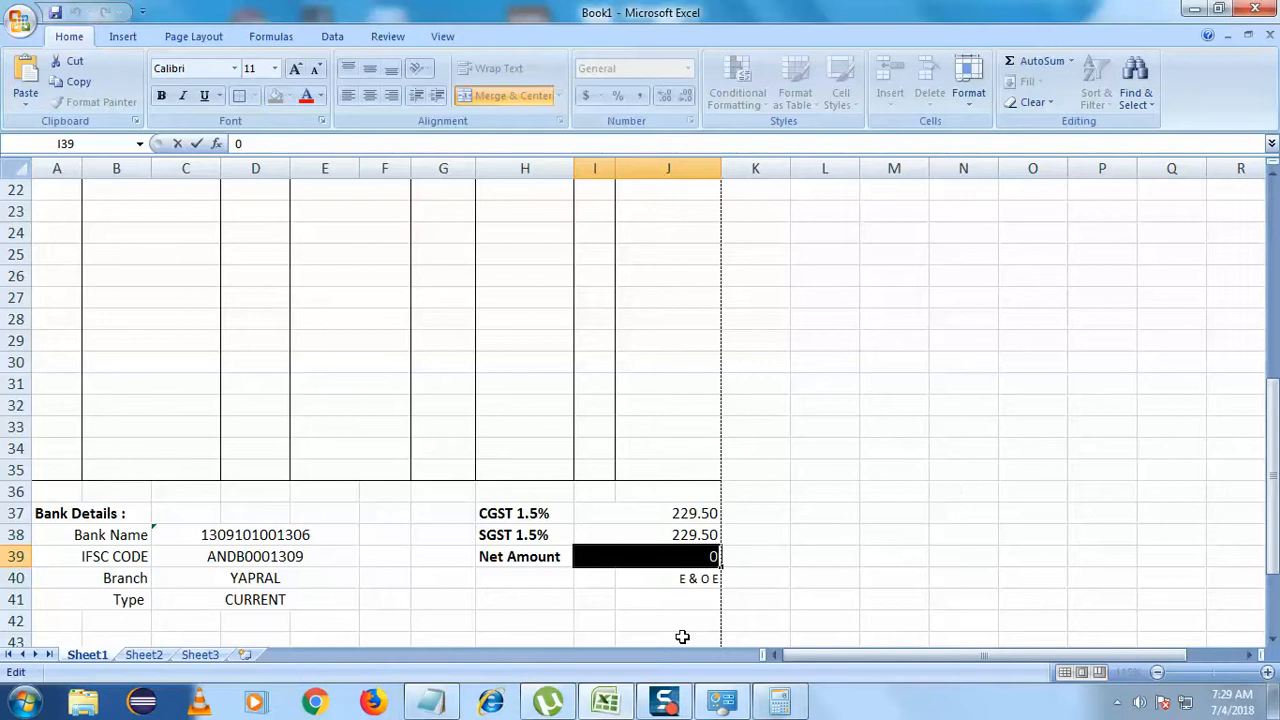
scroll(682, 637, up, 7)
scroll(682, 637, down, 8)
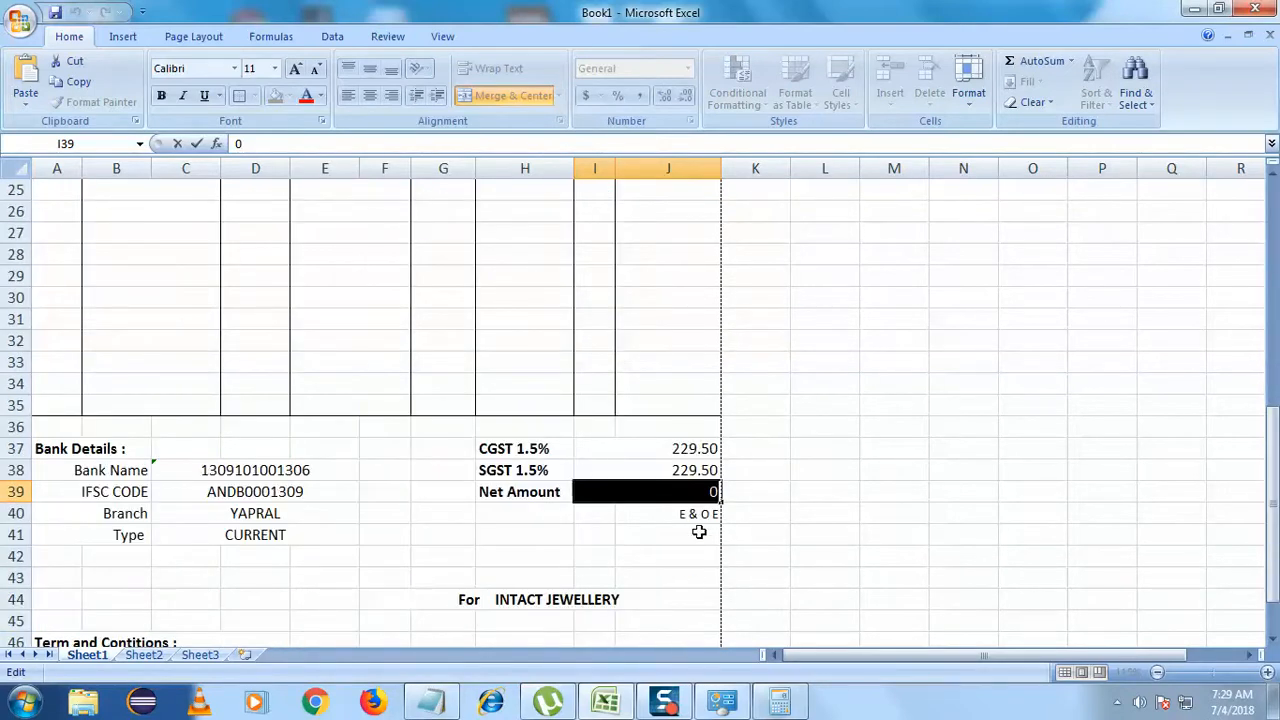
scroll(630, 569, up, 8)
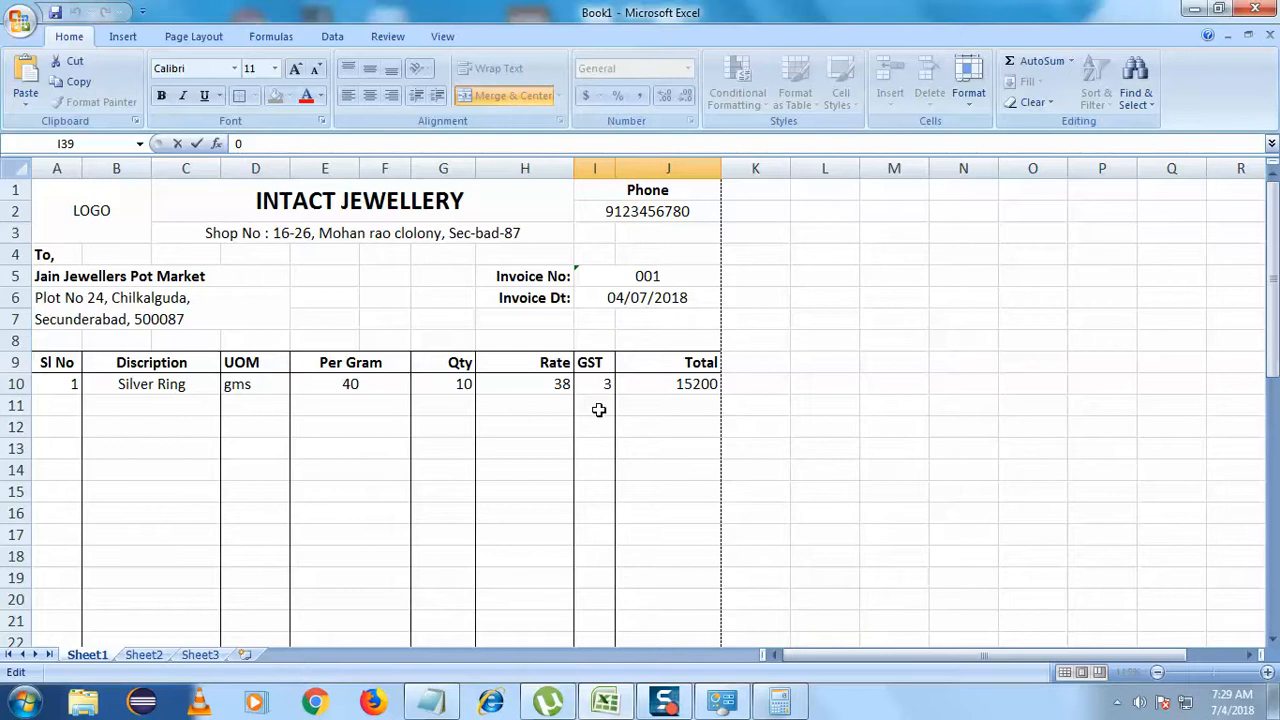
click(596, 405)
scroll(555, 534, down, 8)
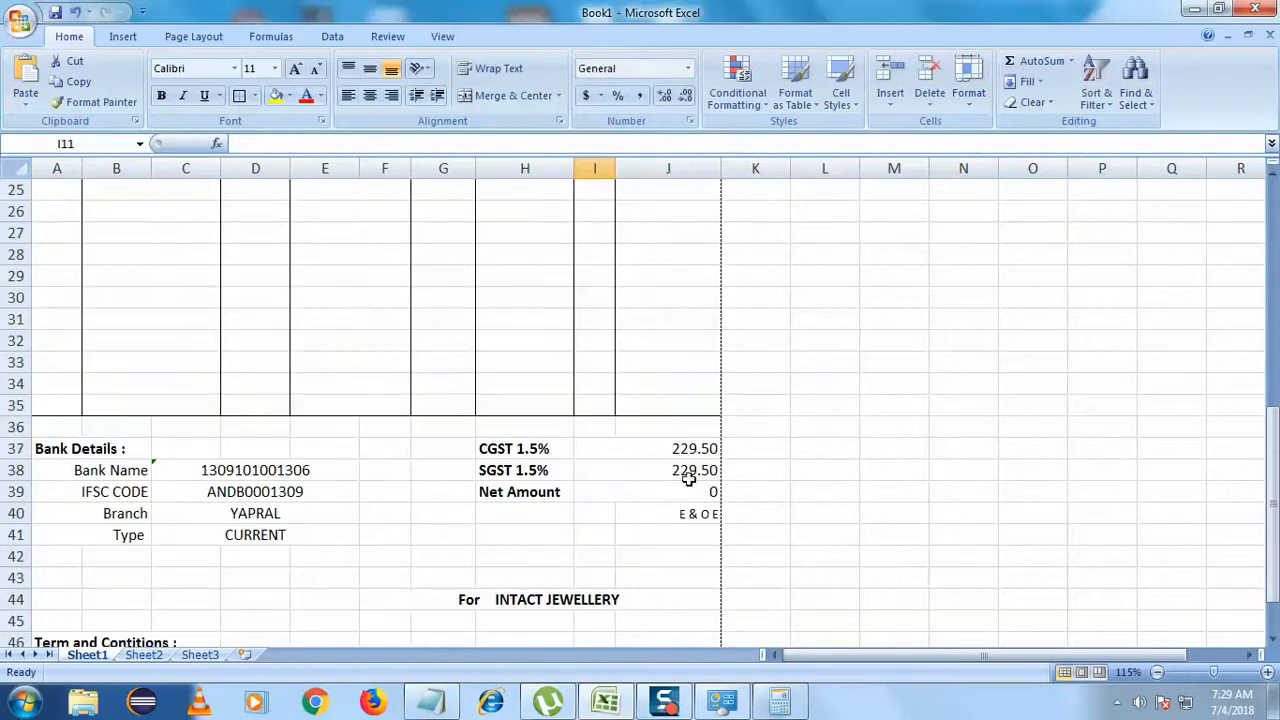
- Clear the CGST formula's arguments and start the SUM with the J10:J35 range times
click(709, 448)
double_click(680, 448)
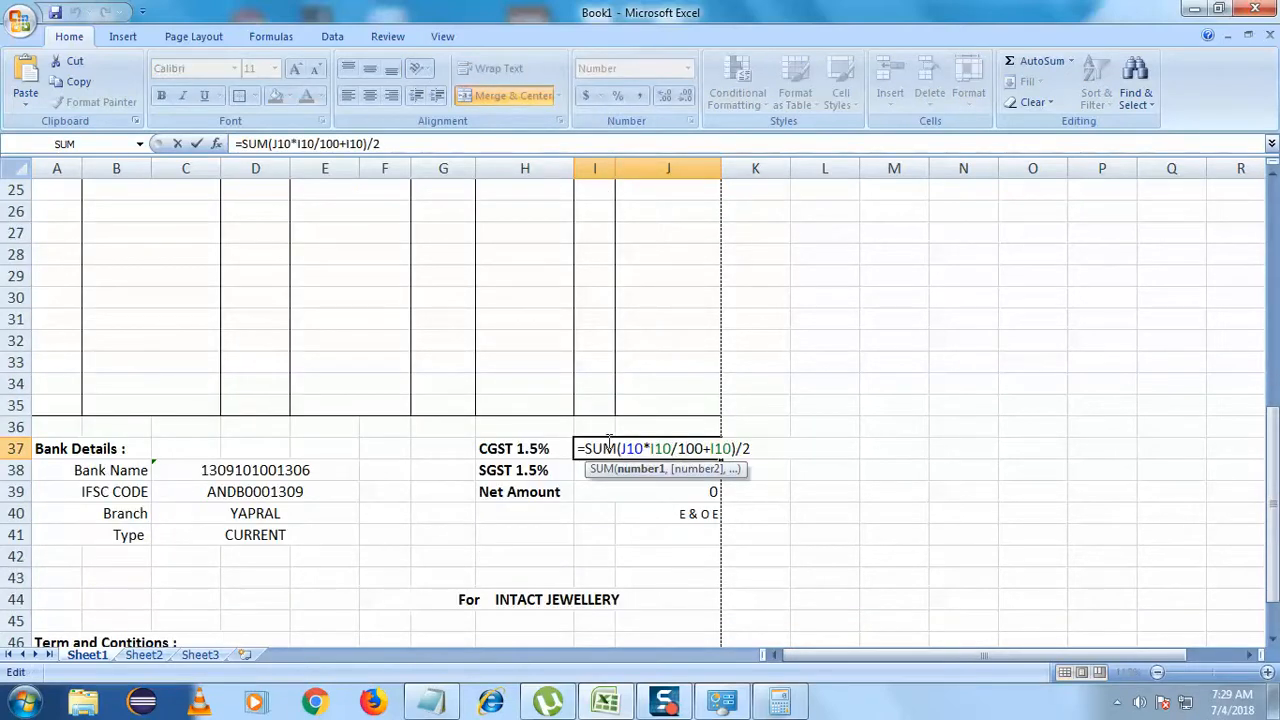
drag(623, 448, 762, 466)
key(BackSpace)
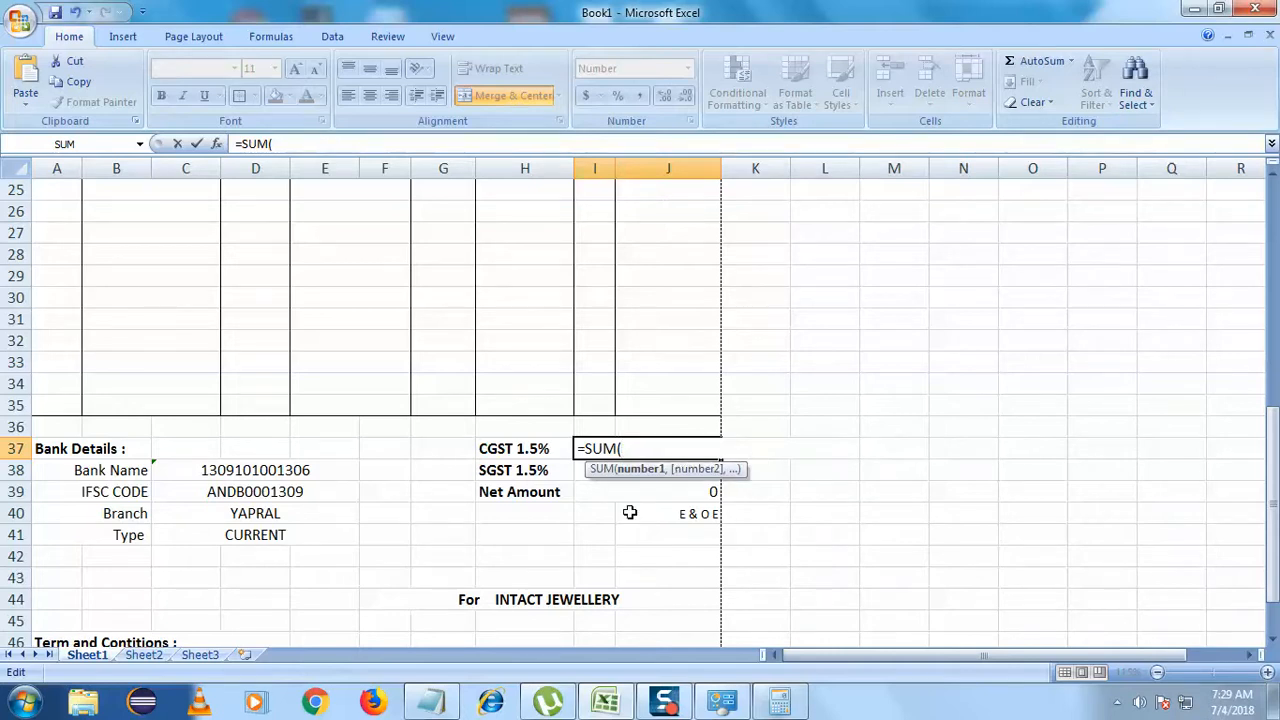
scroll(620, 515, up, 7)
scroll(617, 512, down, 6)
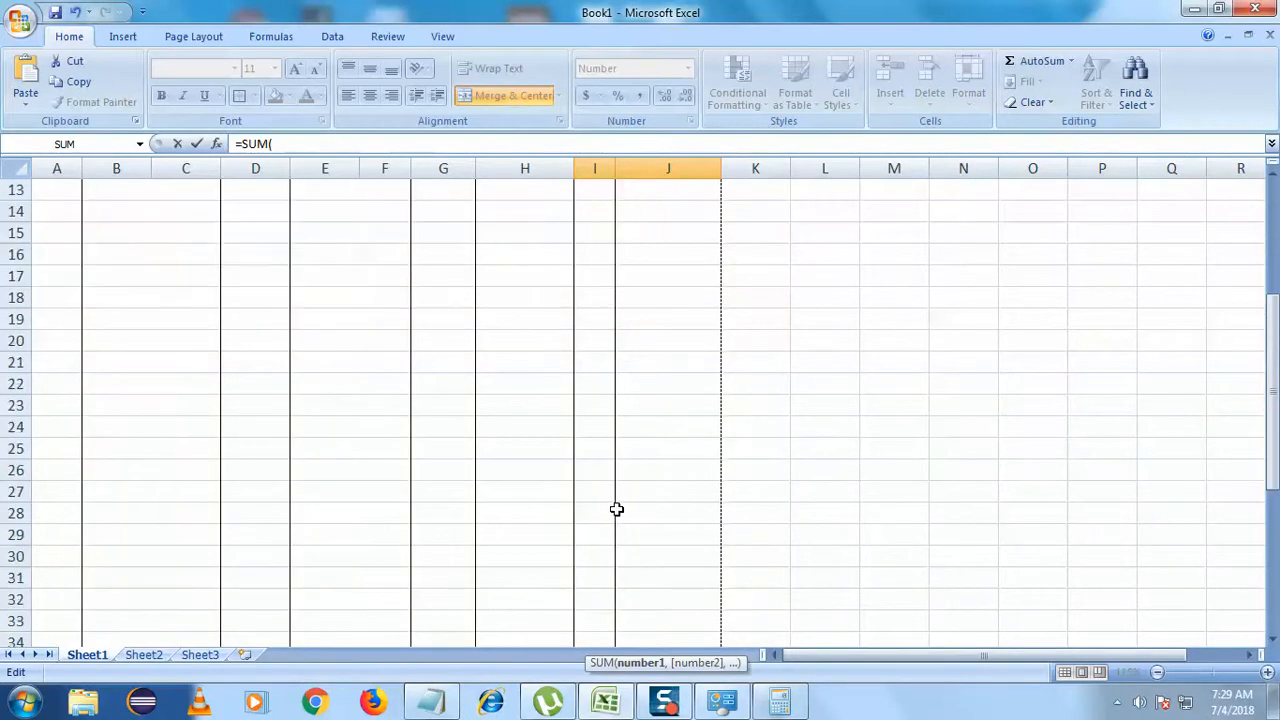
scroll(617, 512, up, 6)
drag(657, 326, 668, 455)
scroll(775, 655, up, 7)
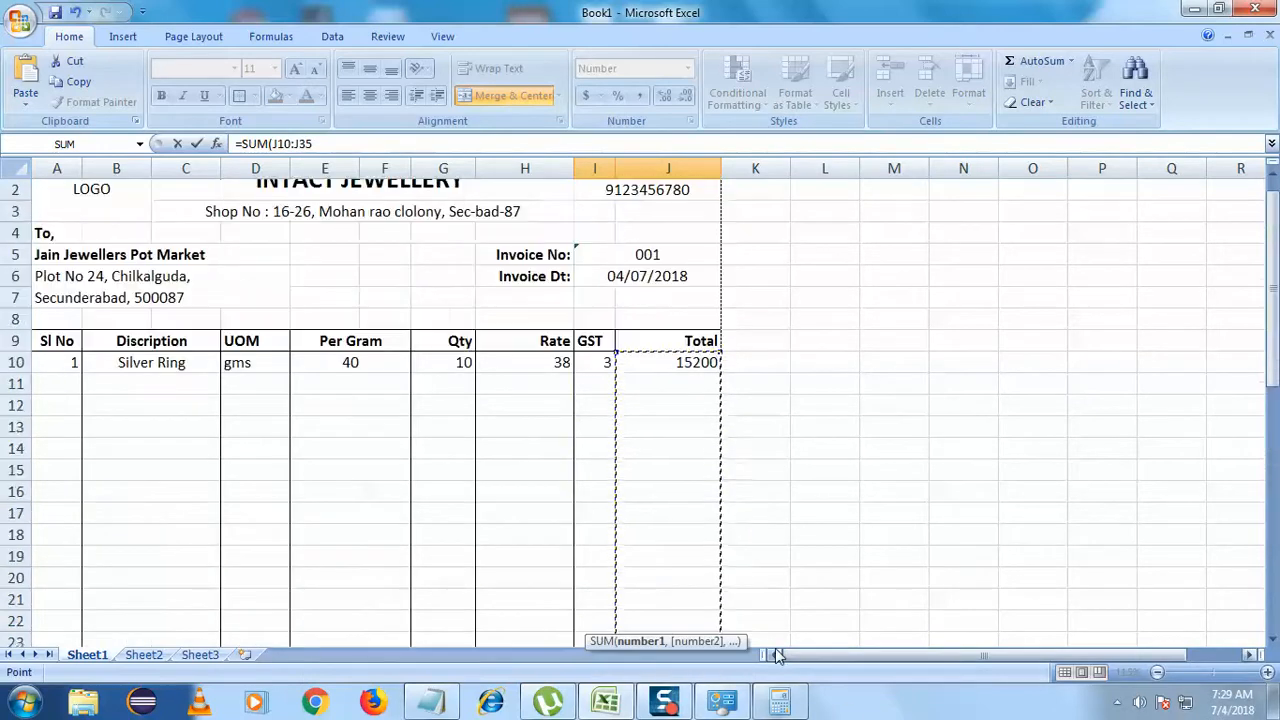
scroll(775, 655, down, 8)
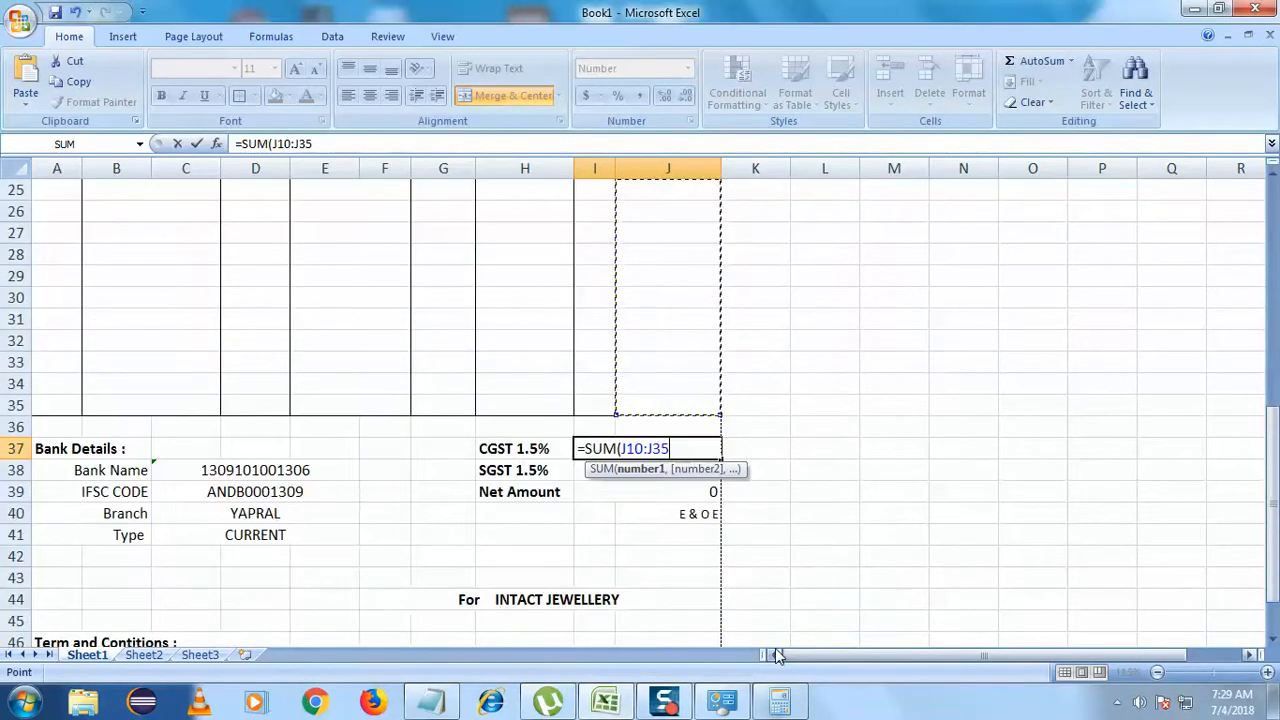
text(*)
- Complete it as I10:I35/100+I10:I35)/2 and commit, which returns #VALUE!
scroll(778, 655, up, 8)
drag(600, 400, 611, 453)
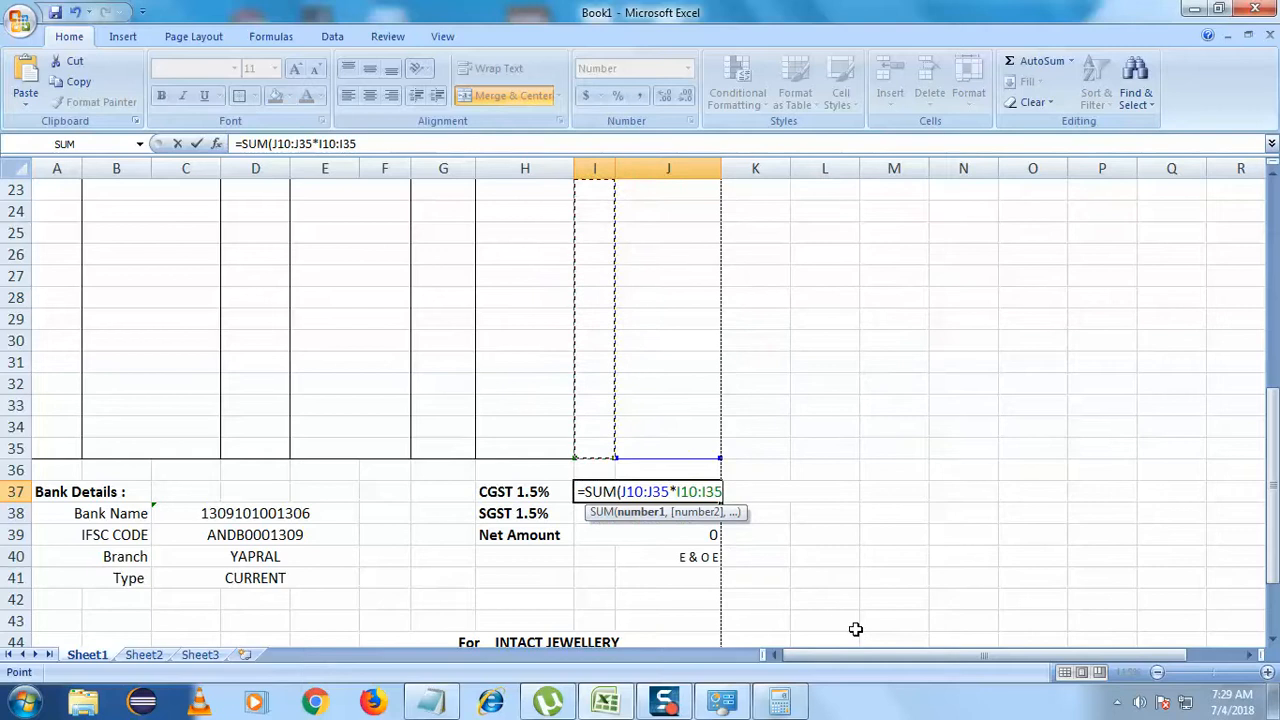
text(/100)
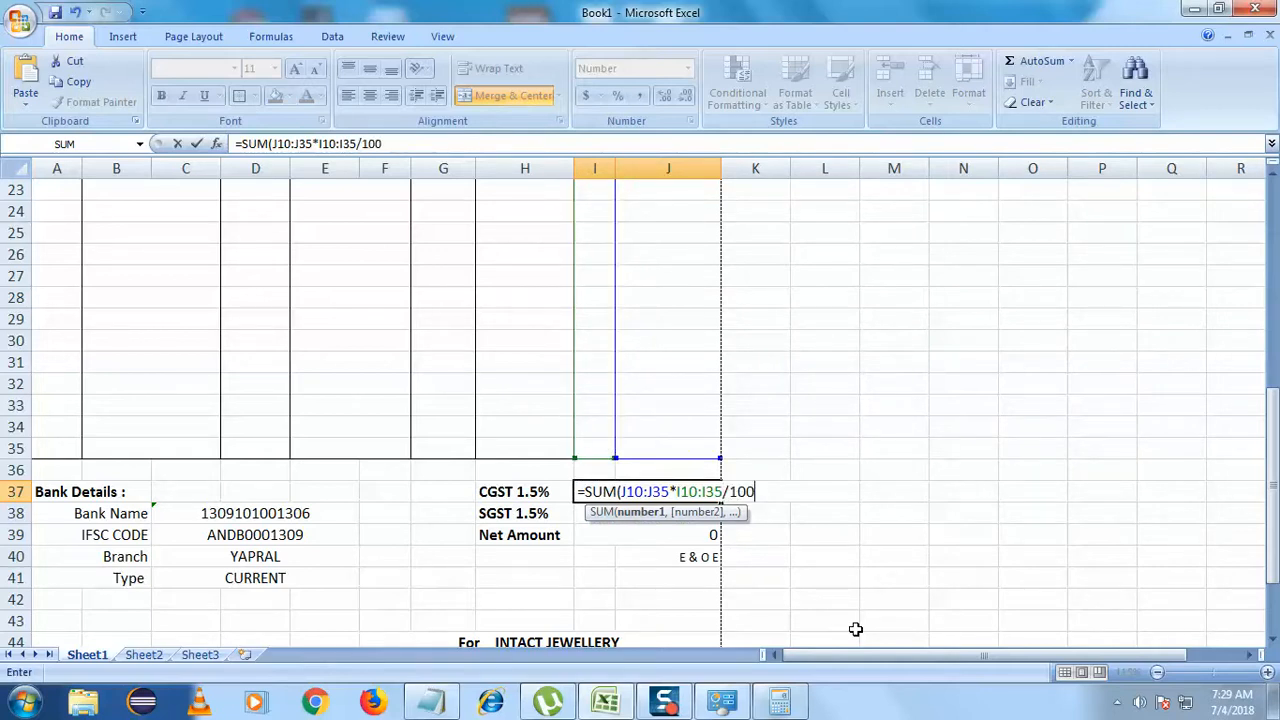
text(+)
scroll(800, 632, up, 7)
drag(593, 363, 591, 476)
text())
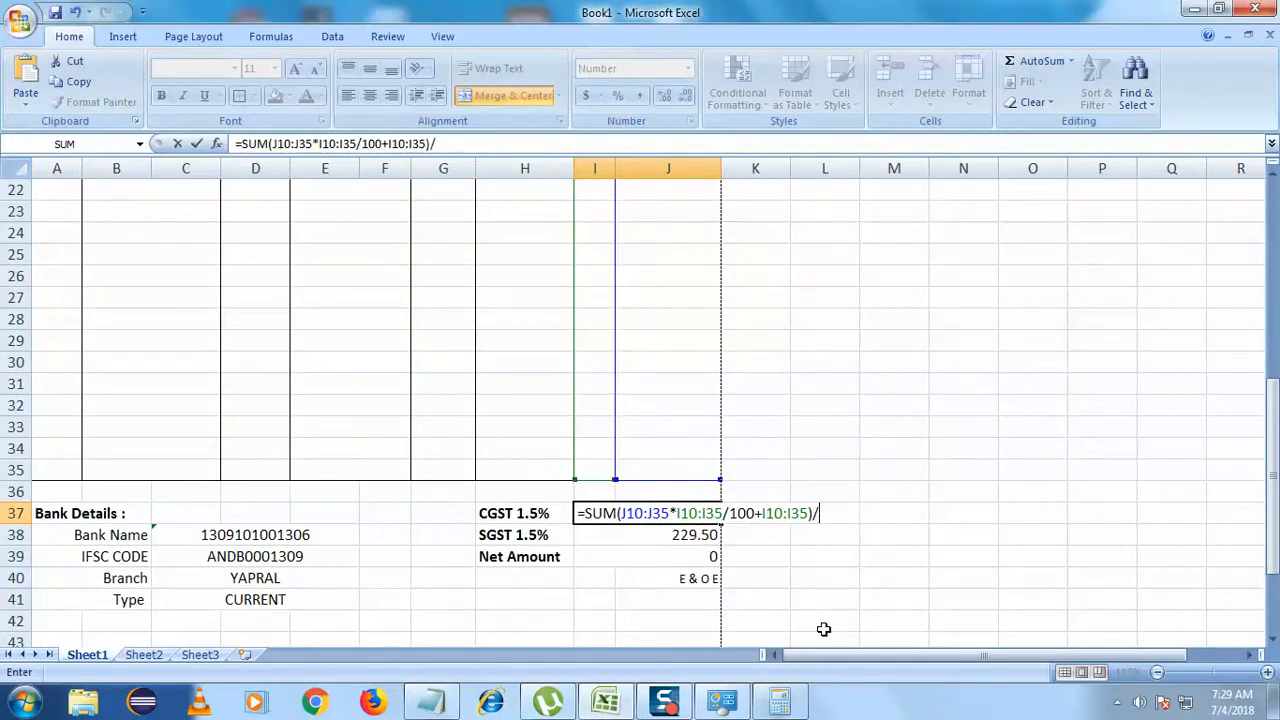
text(/2)
key(Return)
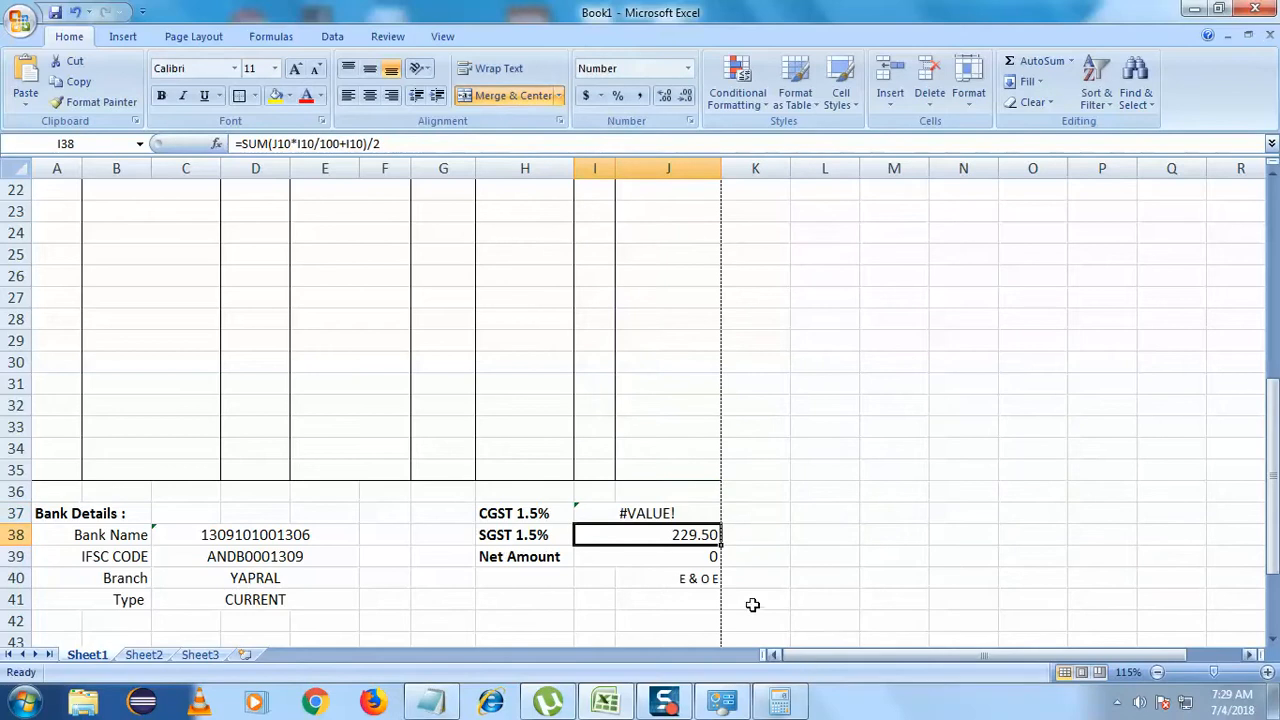
- Insert /2 before the closing parenthesis of the CGST range formula and commit it
click(686, 515)
double_click(686, 513)
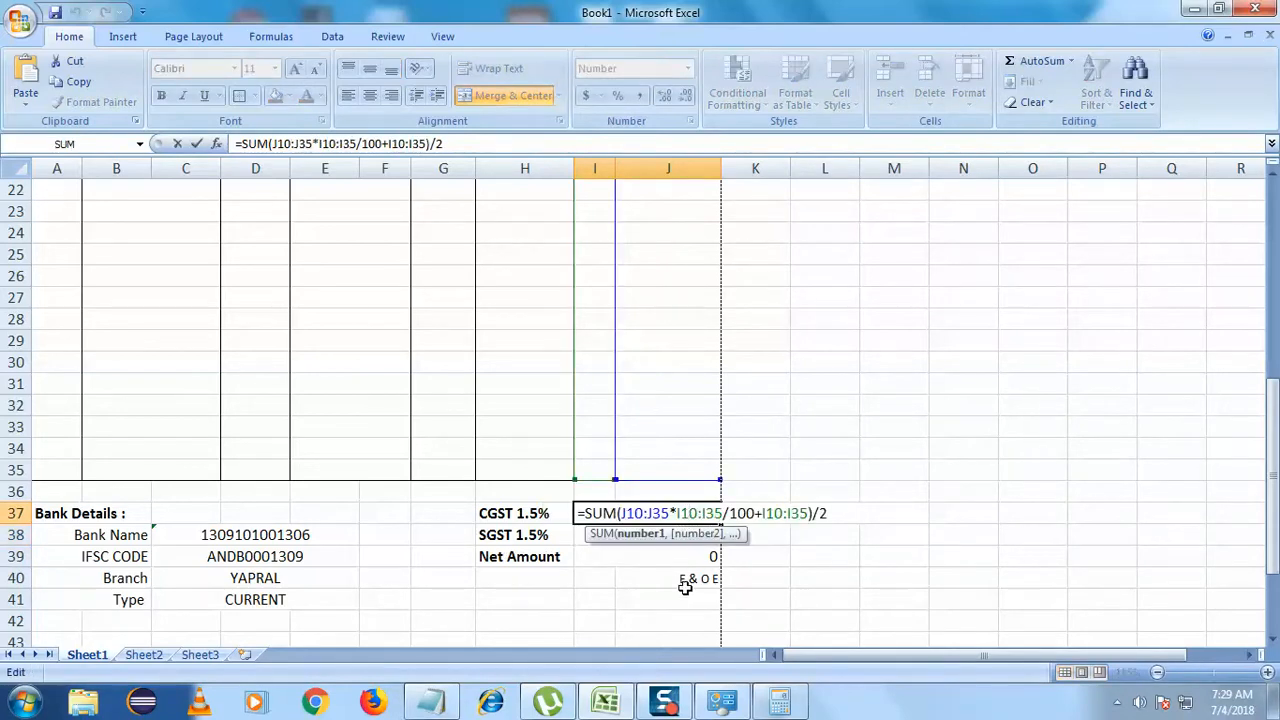
double_click(809, 513)
click(842, 519)
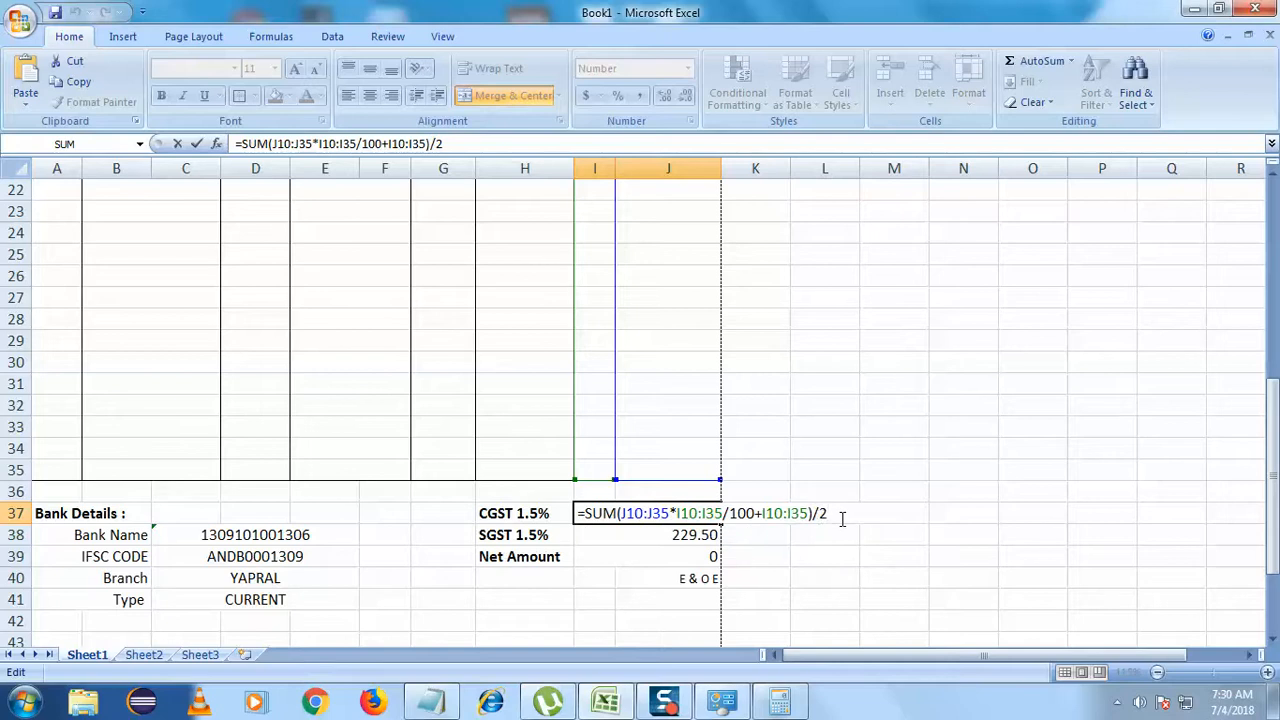
key(Left)
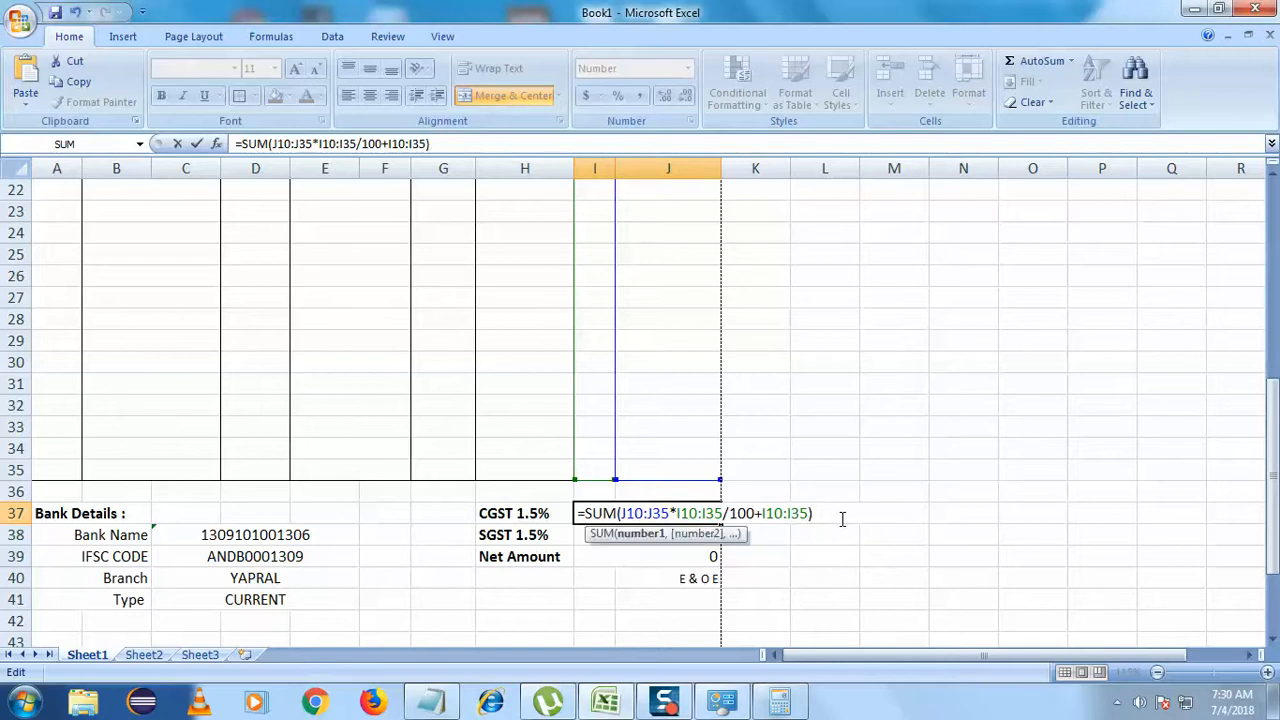
text(/2)
key(Return)
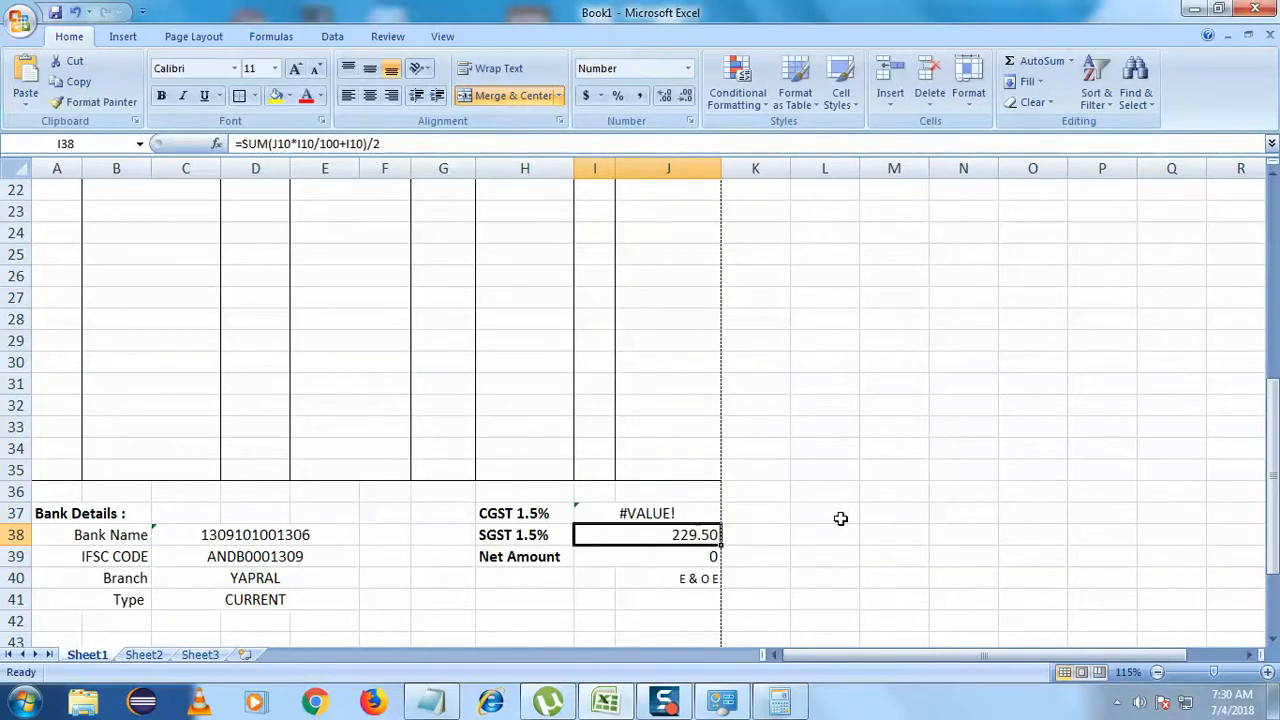
- Add a closing parenthesis, remove the extra /2 and recommit; CGST still shows #VALUE!
double_click(677, 513)
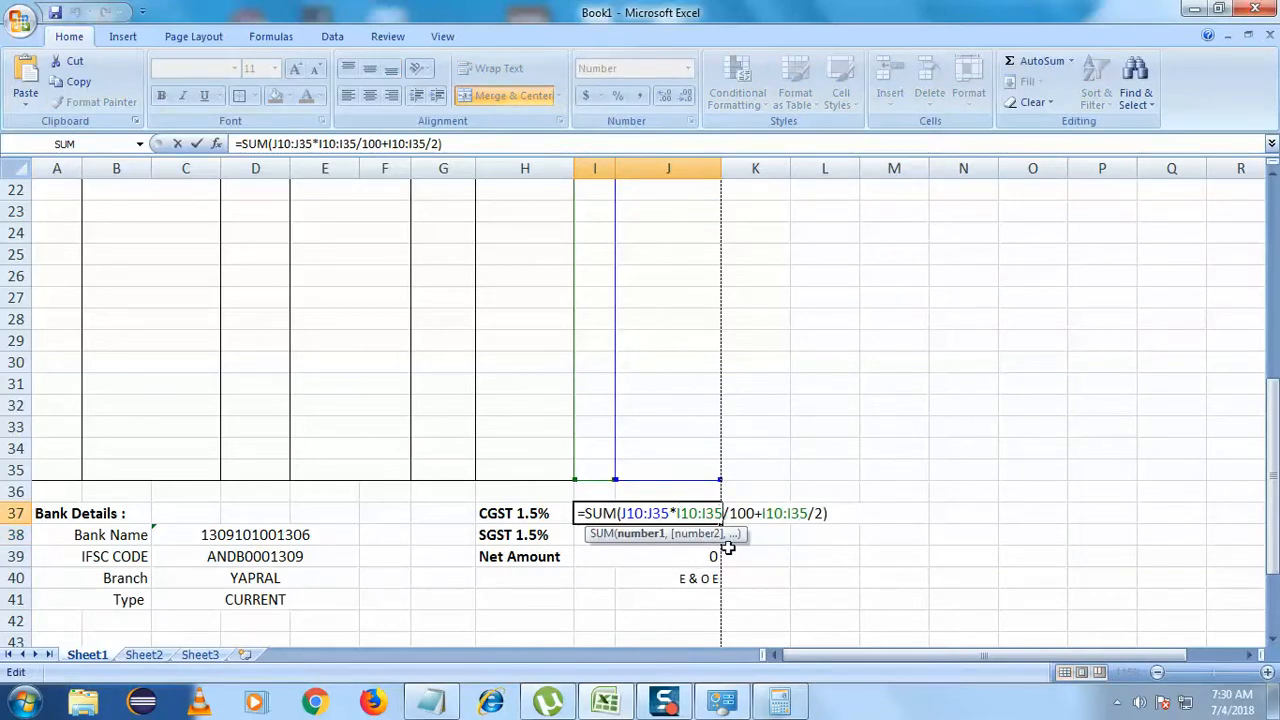
text())
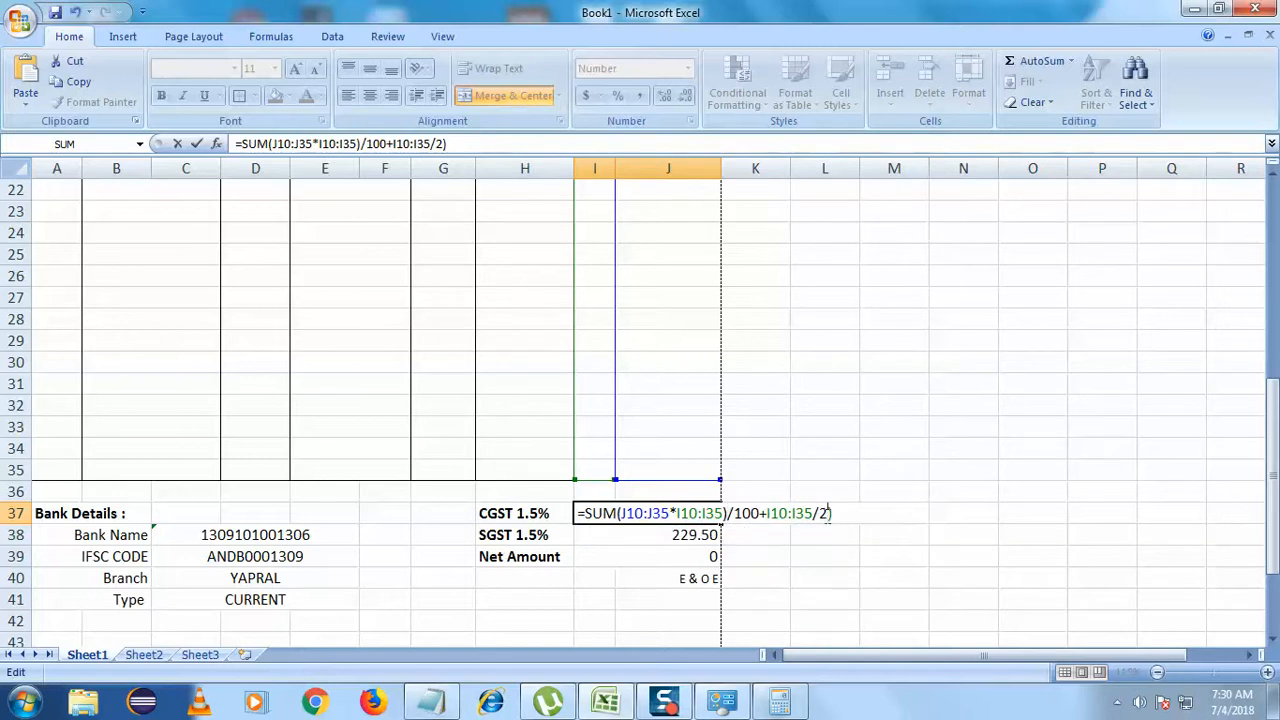
key(BackSpace)
key(BackSpace)
key(Return)
- Accept Excel's suggested formula correction, then clear the broken CGST 1.5% formula
click(606, 420)
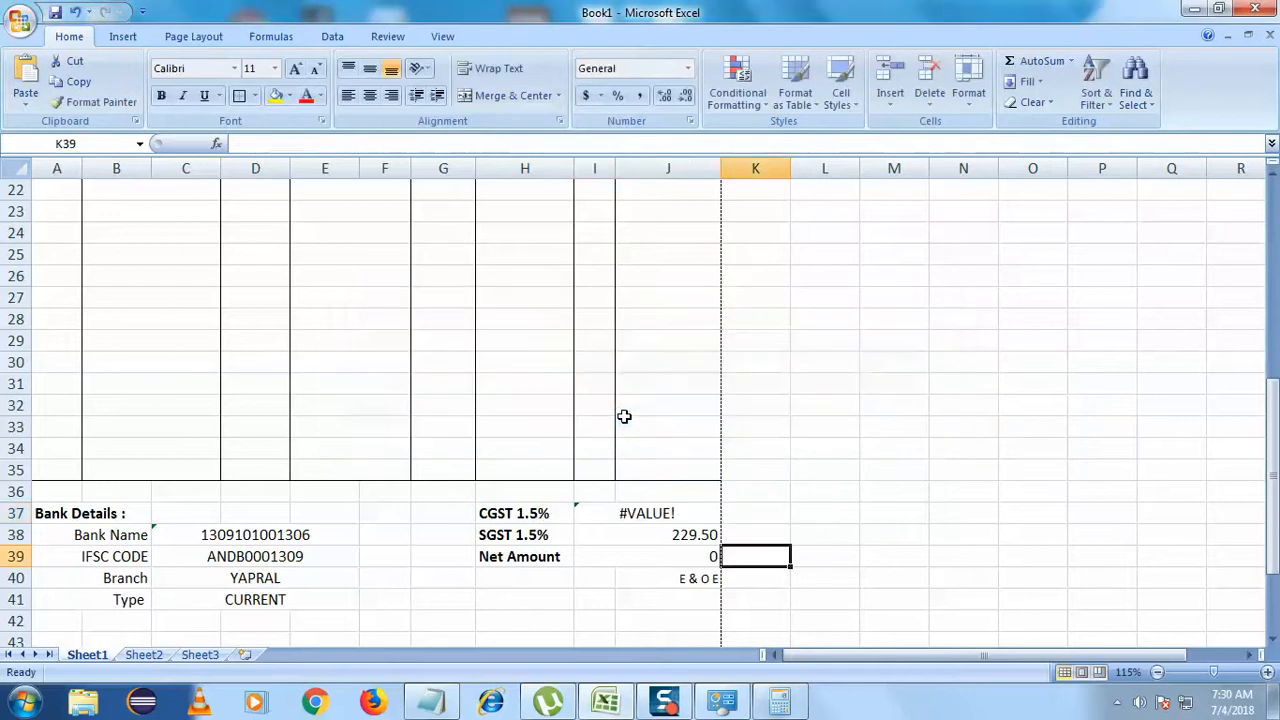
double_click(670, 514)
drag(818, 513, 580, 513)
key(BackSpace)
key(BackSpace)
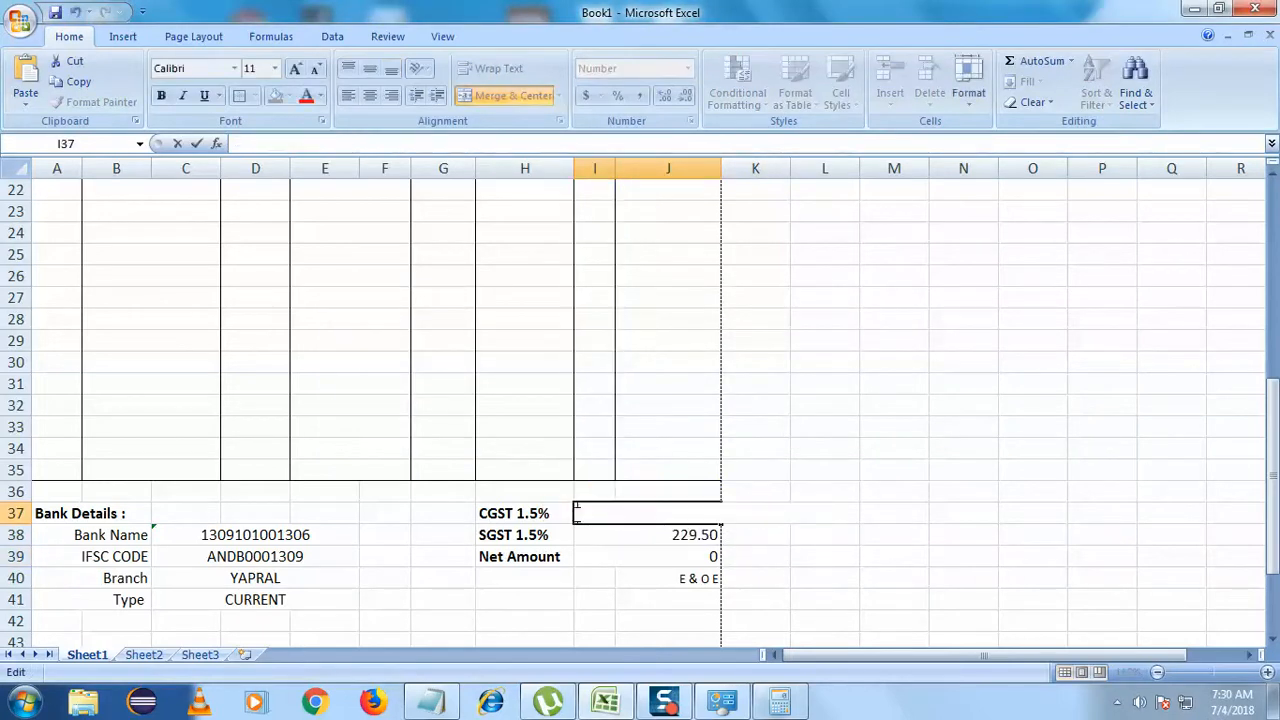
click(620, 636)
- Try referencing the CGST cell inside the SGST formula, then undo back to the original
double_click(704, 540)
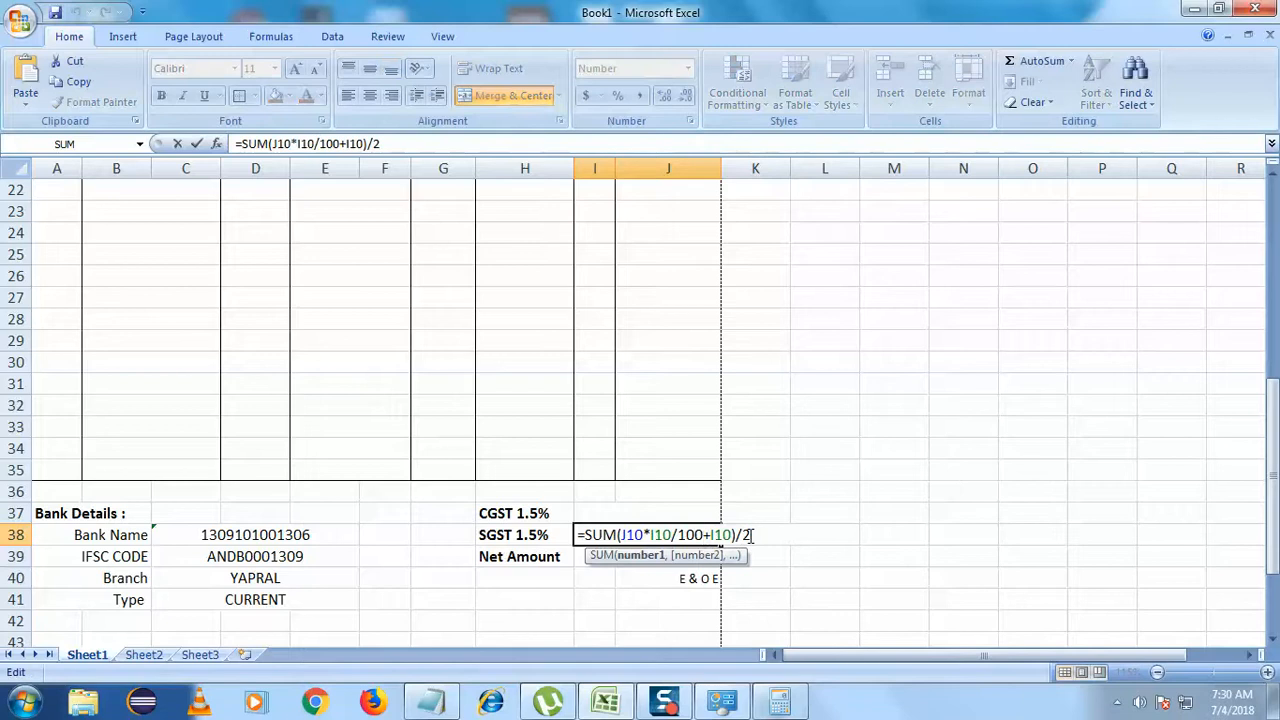
drag(750, 535, 562, 534)
key(ctrl+c)
text(=)
click(642, 509)
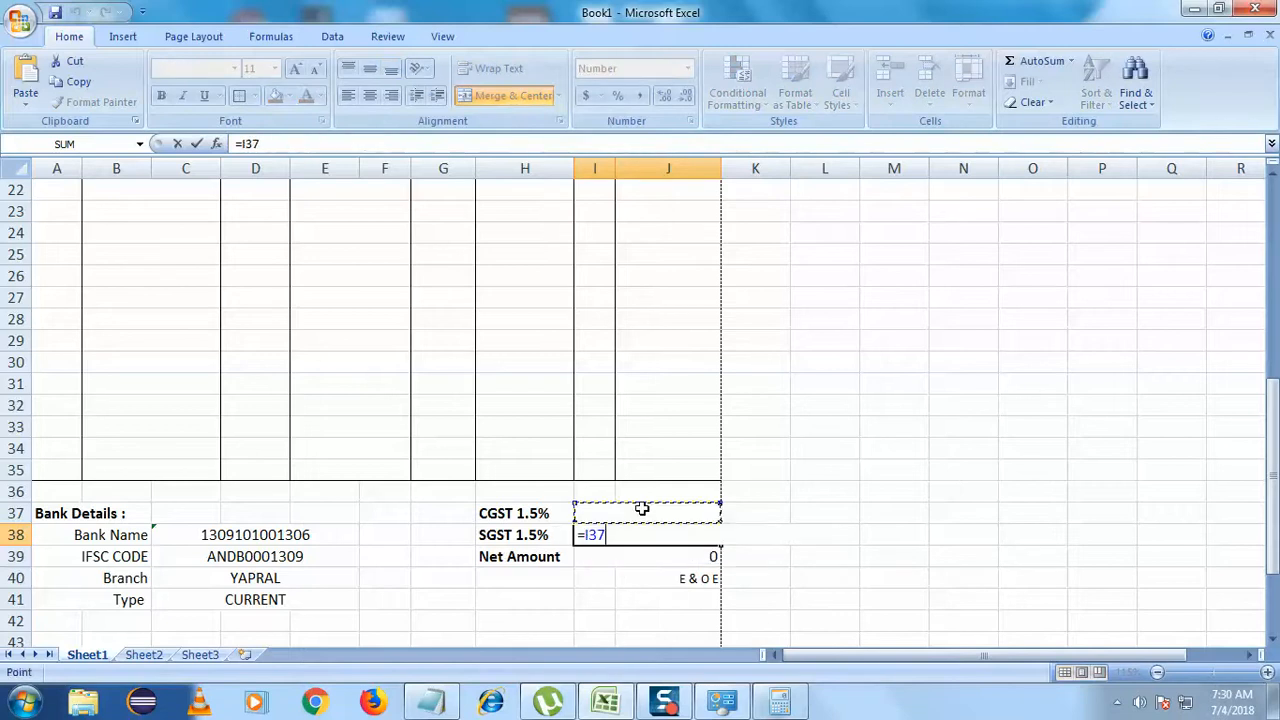
key(ctrl+v)
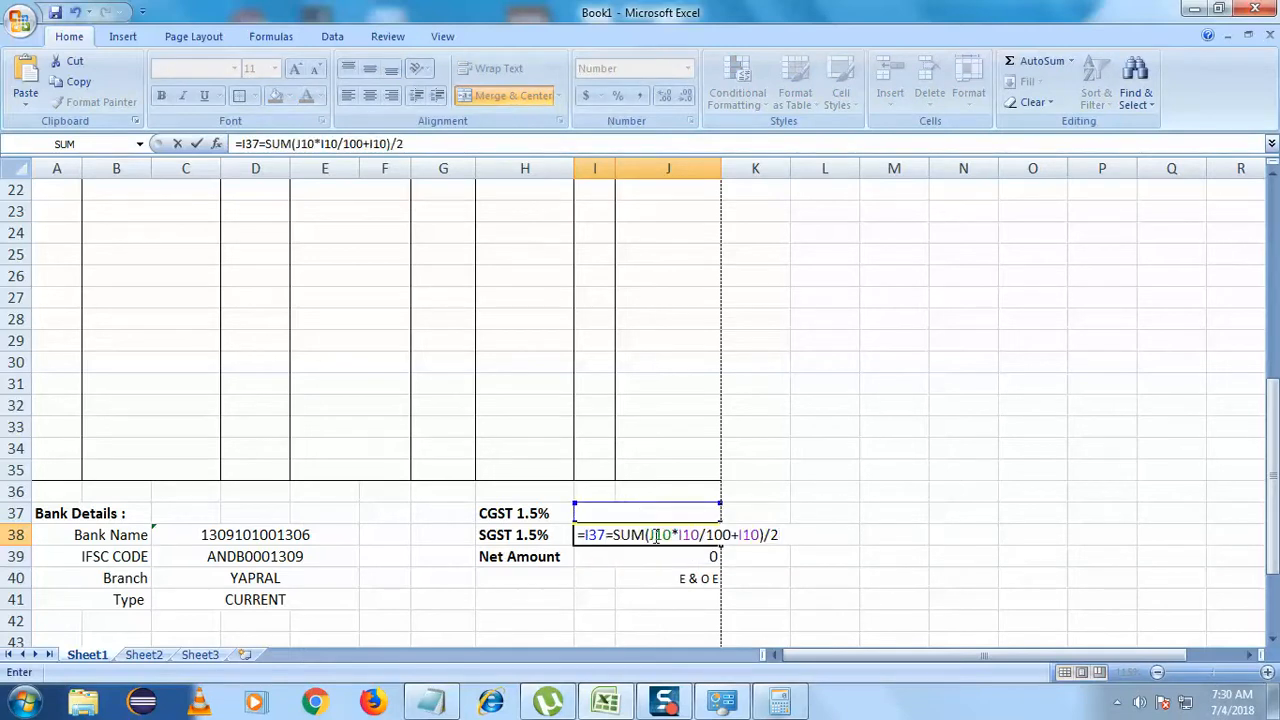
key(ctrl+z)
click(820, 594)
key(ctrl+z)
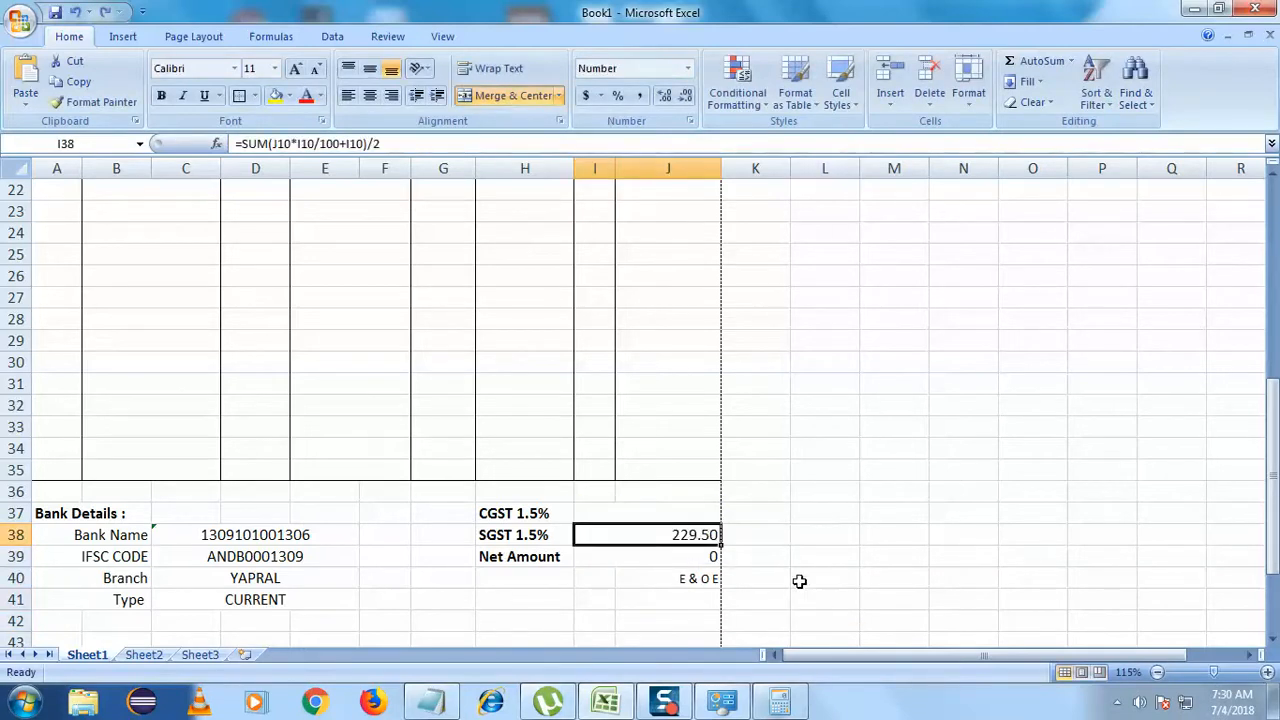
- Copy the SGST formula text from I38, leaving the cell unchanged with Esc
double_click(703, 534)
drag(750, 535, 576, 535)
key(ctrl+c)
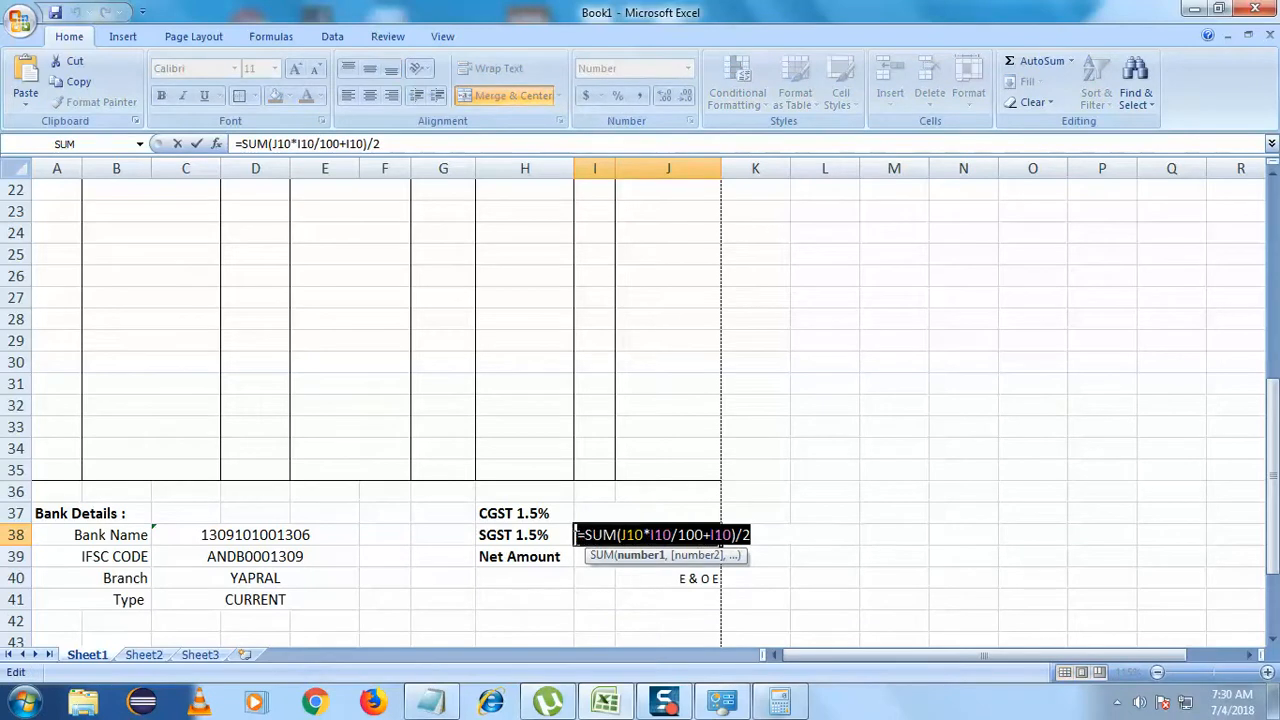
click(960, 470)
click(913, 519)
key(ctrl+z)
key(ctrl+z)
key(ctrl+z)
click(908, 535)
click(850, 620)
click(840, 584)
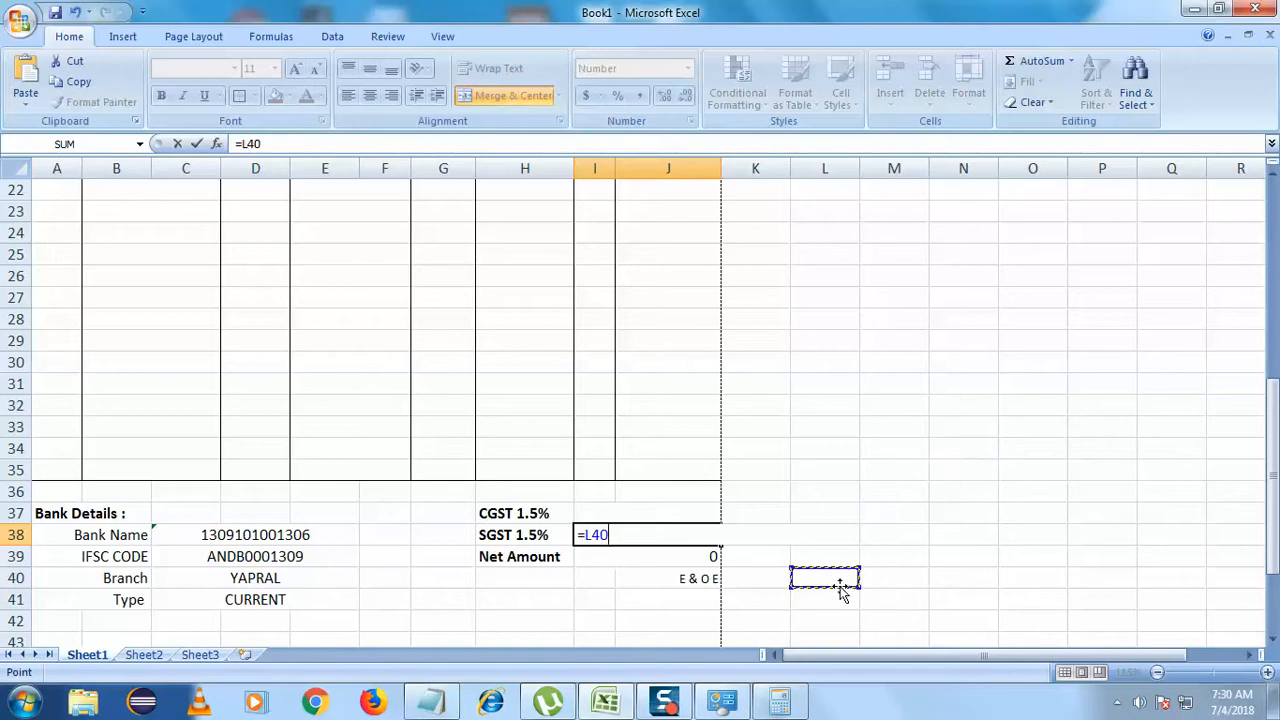
key(Escape)
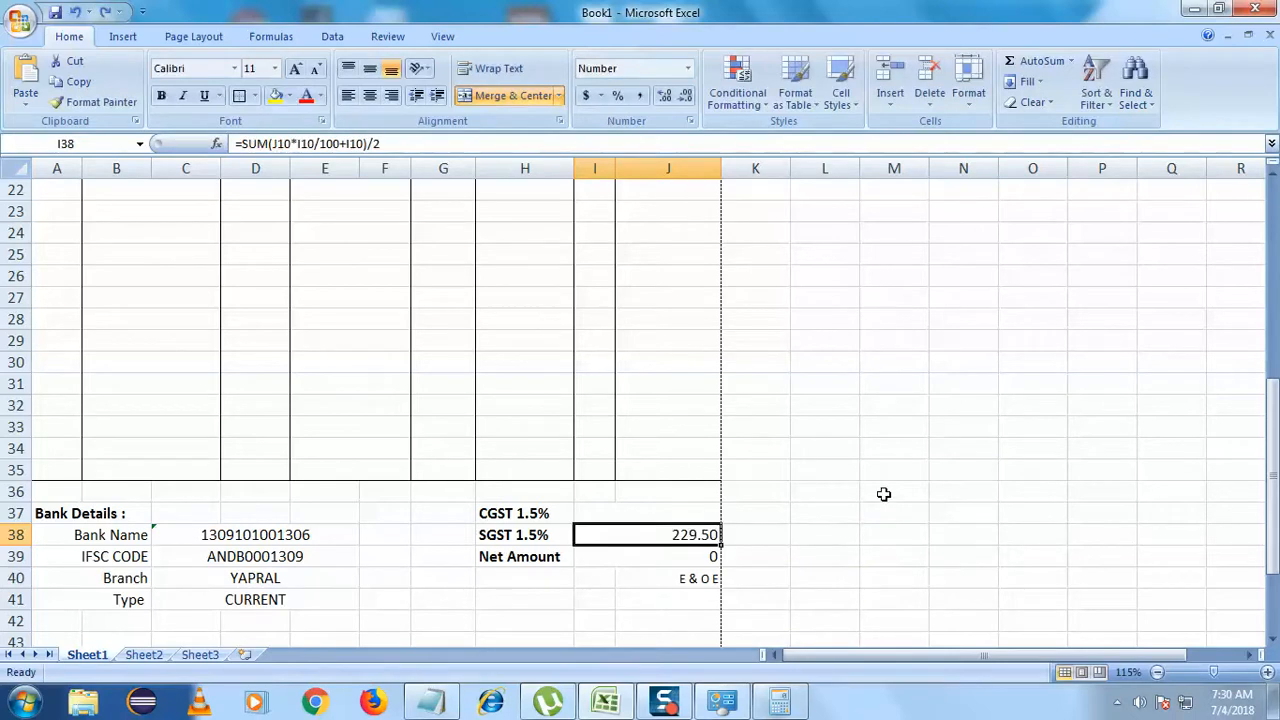
- Paste the SGST formula into the CGST 1.5% cell so it shows 229.50
double_click(699, 518)
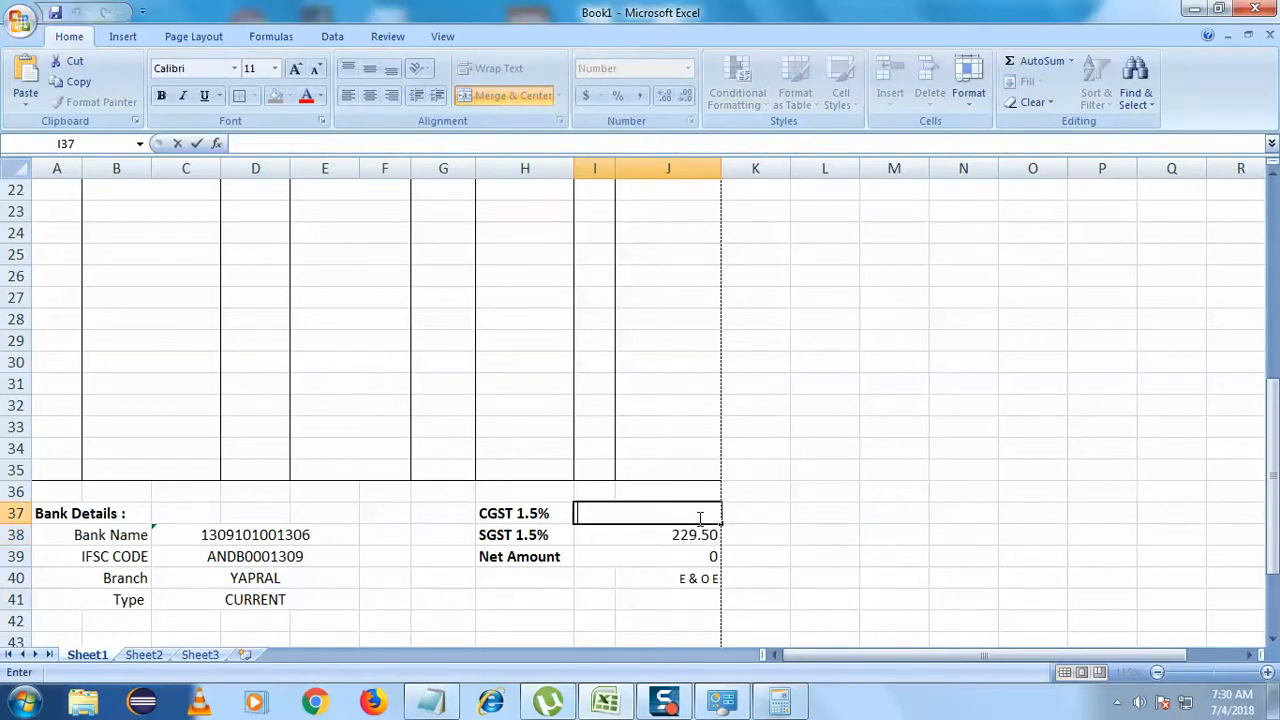
key(ctrl+v)
key(Return)
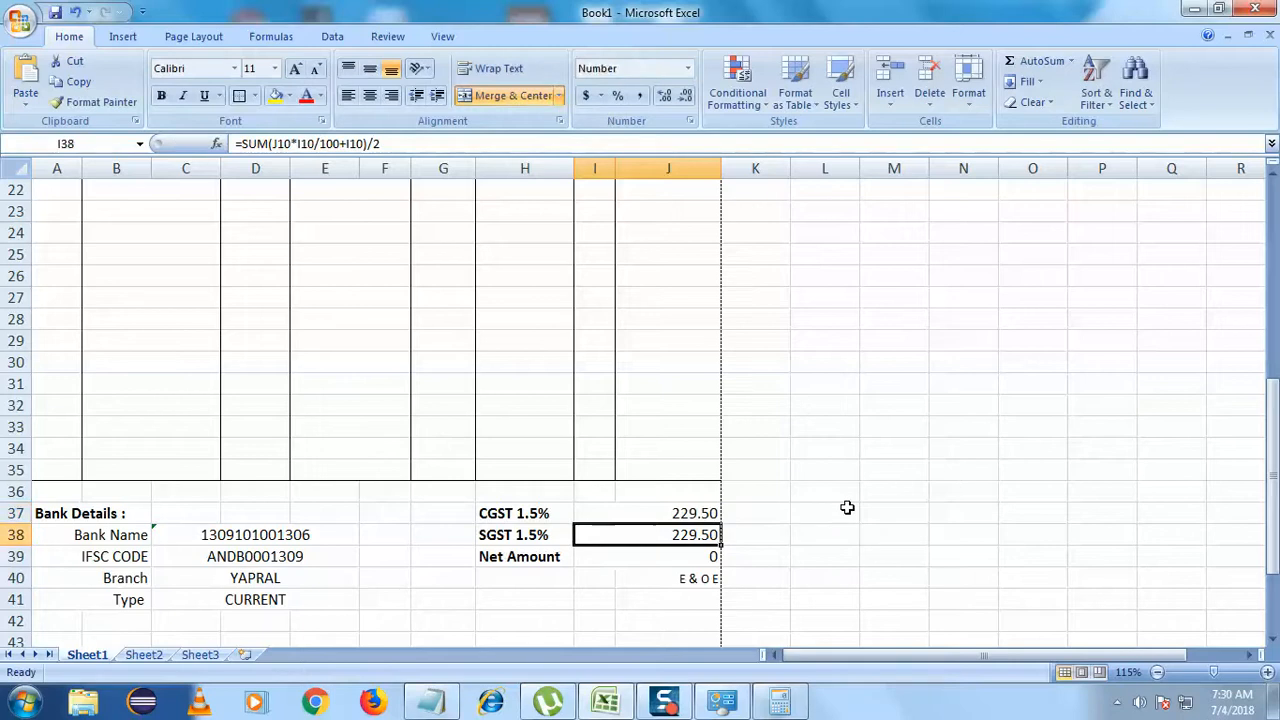
click(847, 508)
click(708, 558)
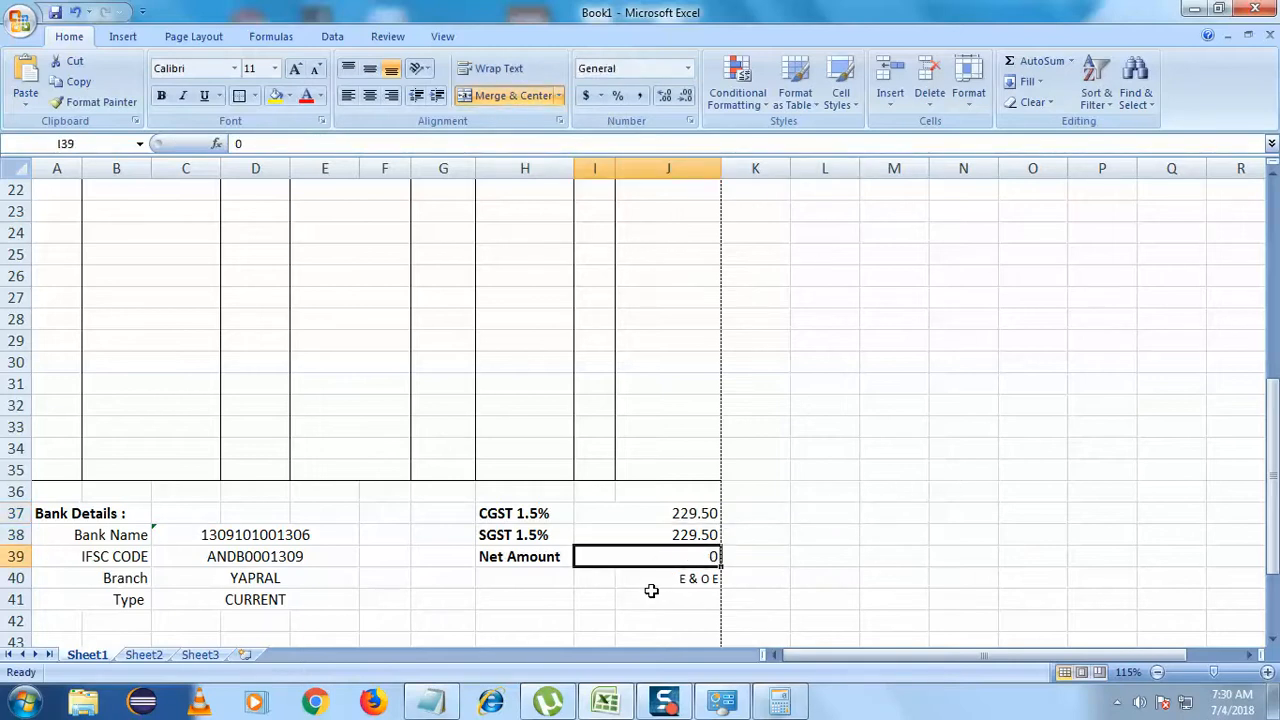
- Copy the Total formula text from J10 without changing the cell
scroll(651, 591, up, 7)
scroll(655, 515, down, 4)
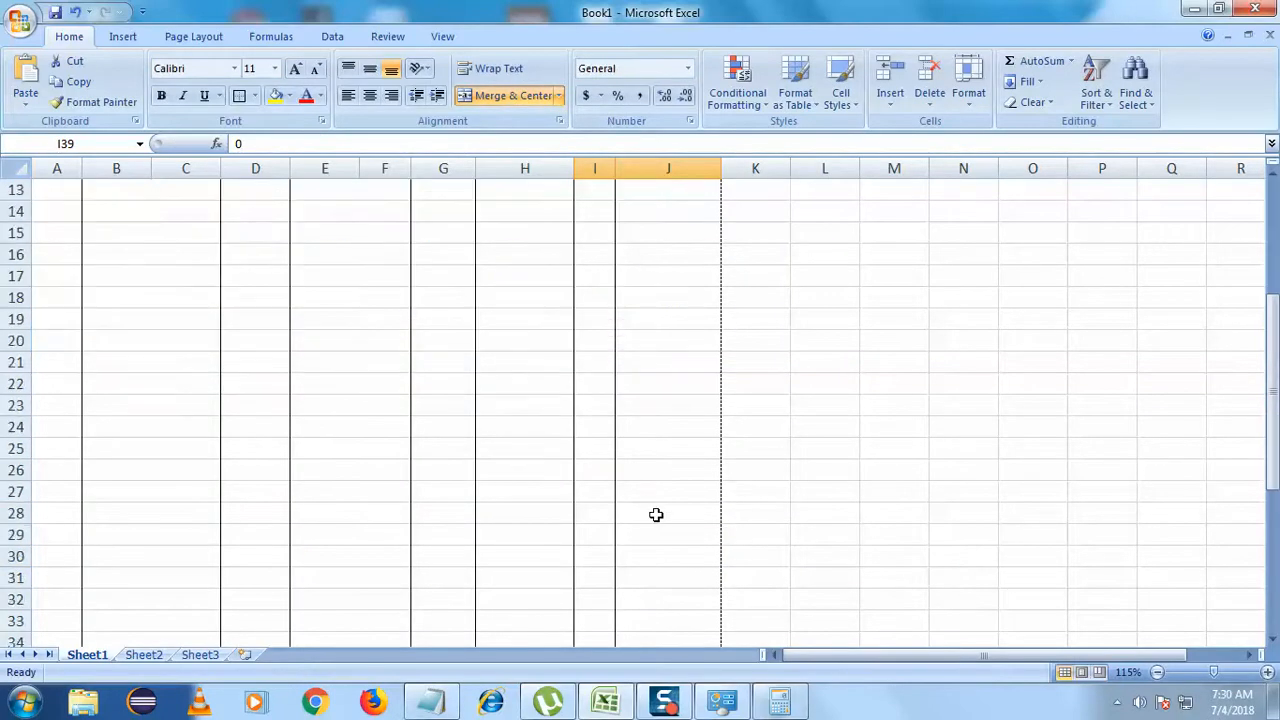
scroll(655, 515, down, 8)
scroll(654, 509, up, 12)
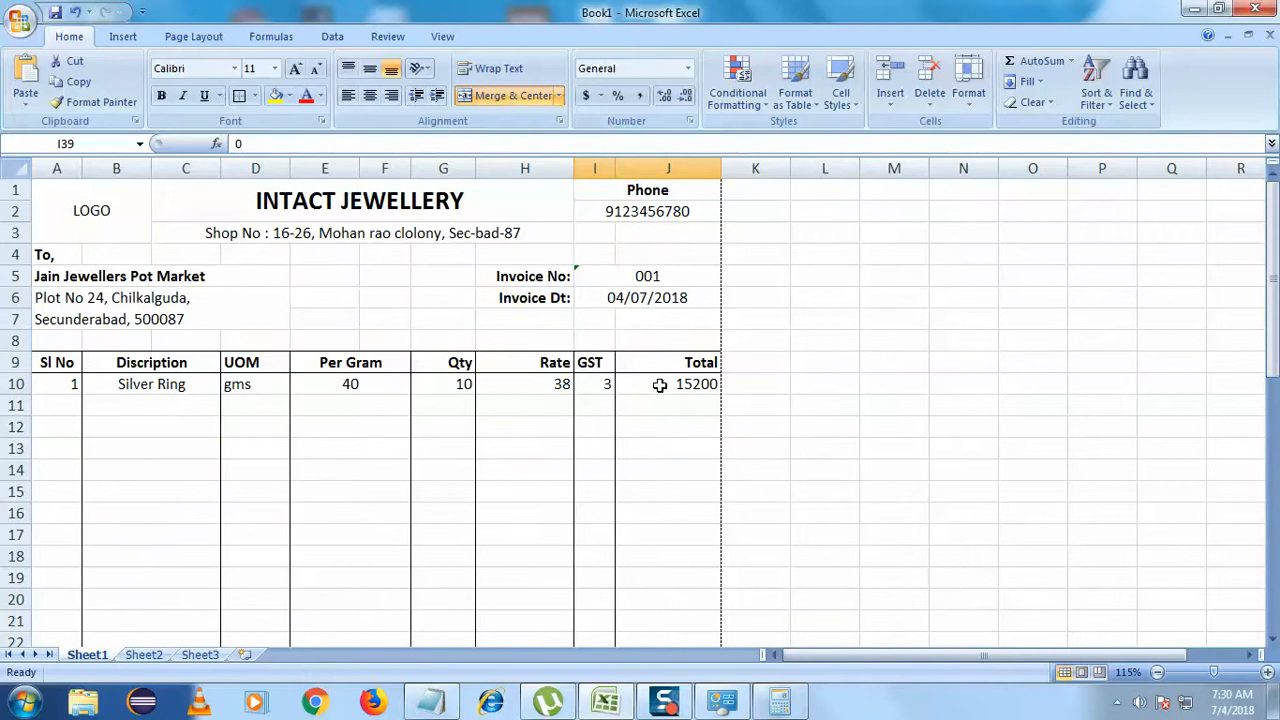
double_click(660, 385)
drag(621, 384, 770, 384)
key(ctrl+c)
click(771, 466)
scroll(760, 549, down, 4)
scroll(906, 537, up, 4)
click(900, 537)
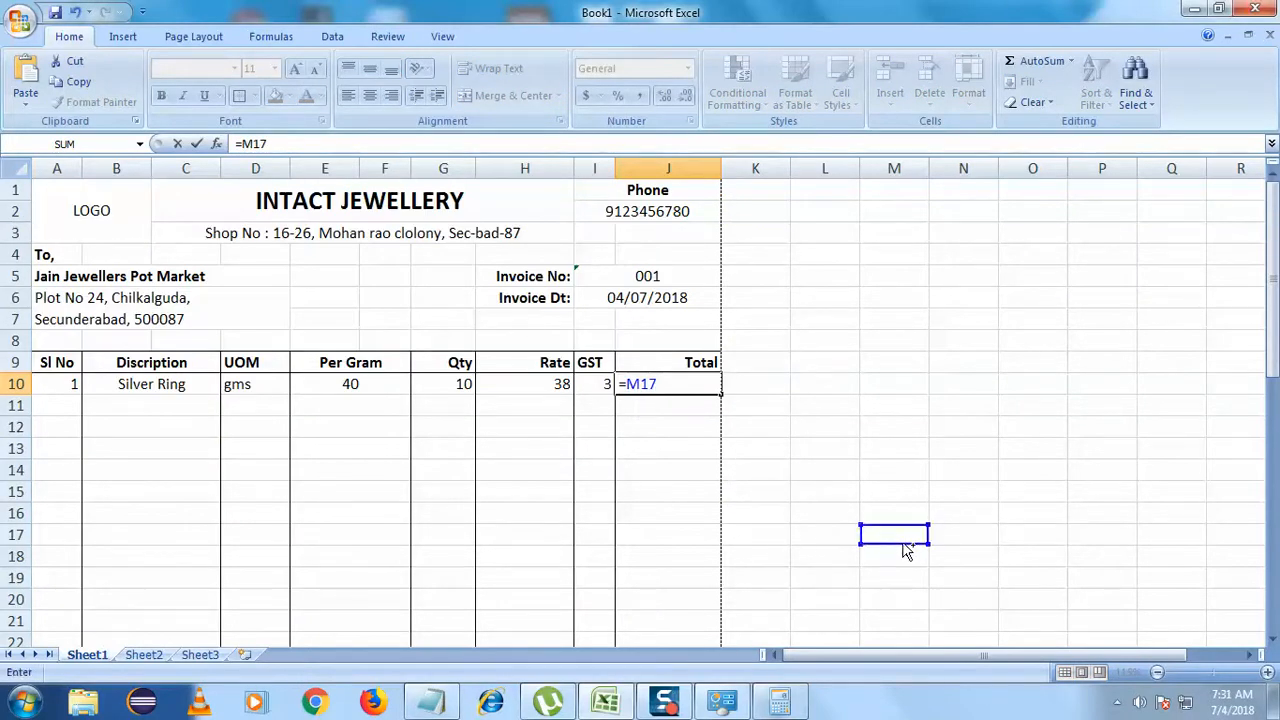
key(Escape)
- Replace the 0 in Net Amount (I39) with the pasted Total formula
scroll(890, 550, down, 3)
scroll(883, 554, down, 6)
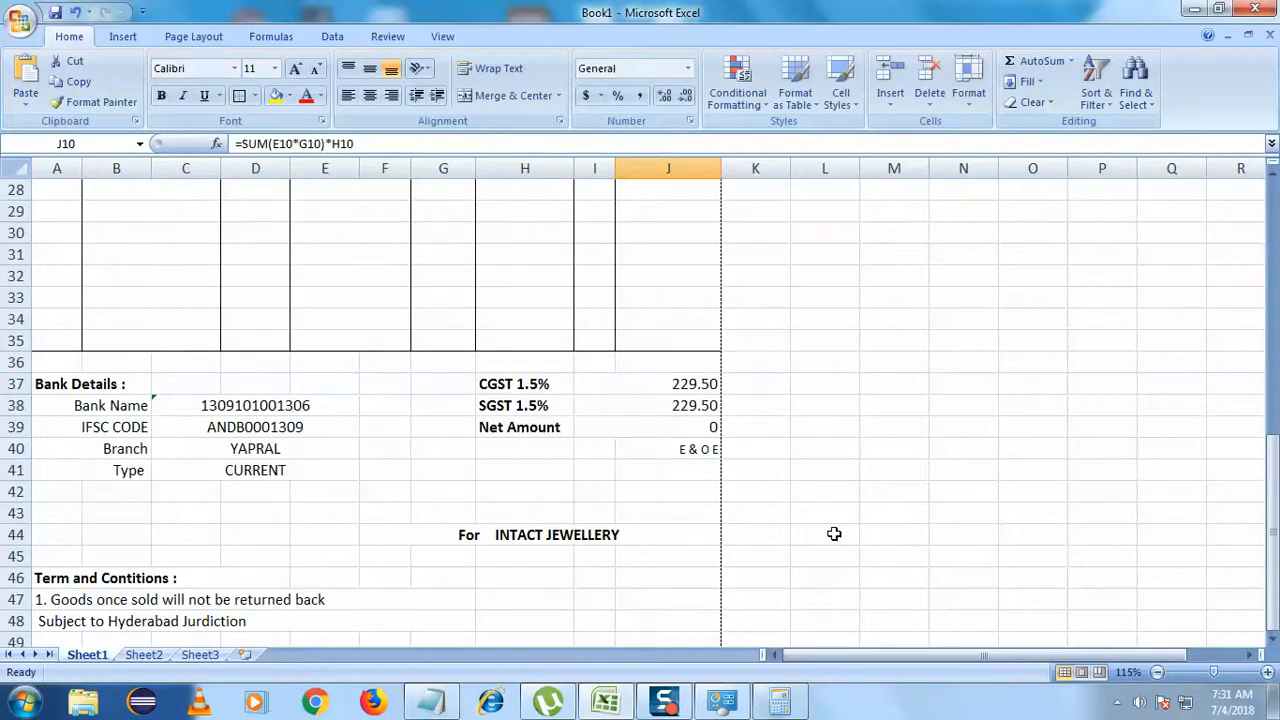
click(673, 427)
double_click(673, 427)
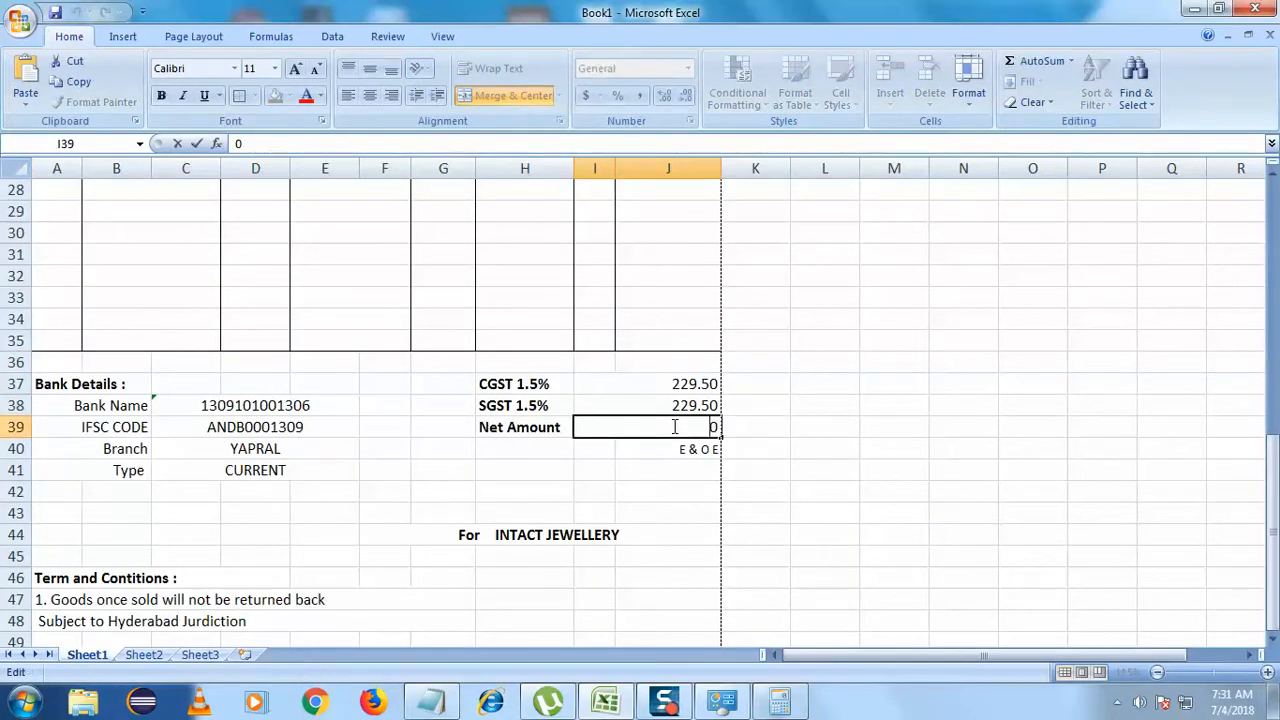
double_click(673, 427)
key(ctrl+v)
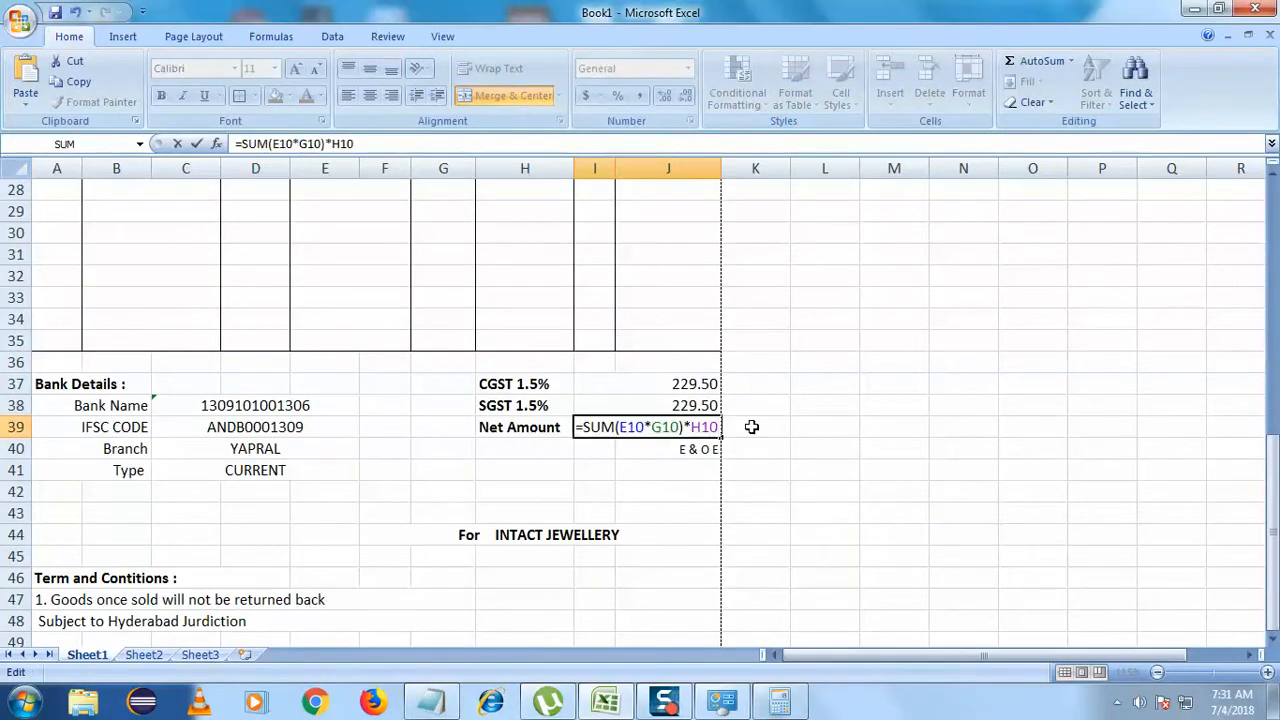
key(Return)
click(768, 492)
- Format Net Amount and the J10 Total as Number with 2 decimals, showing 15200.00
click(700, 434)
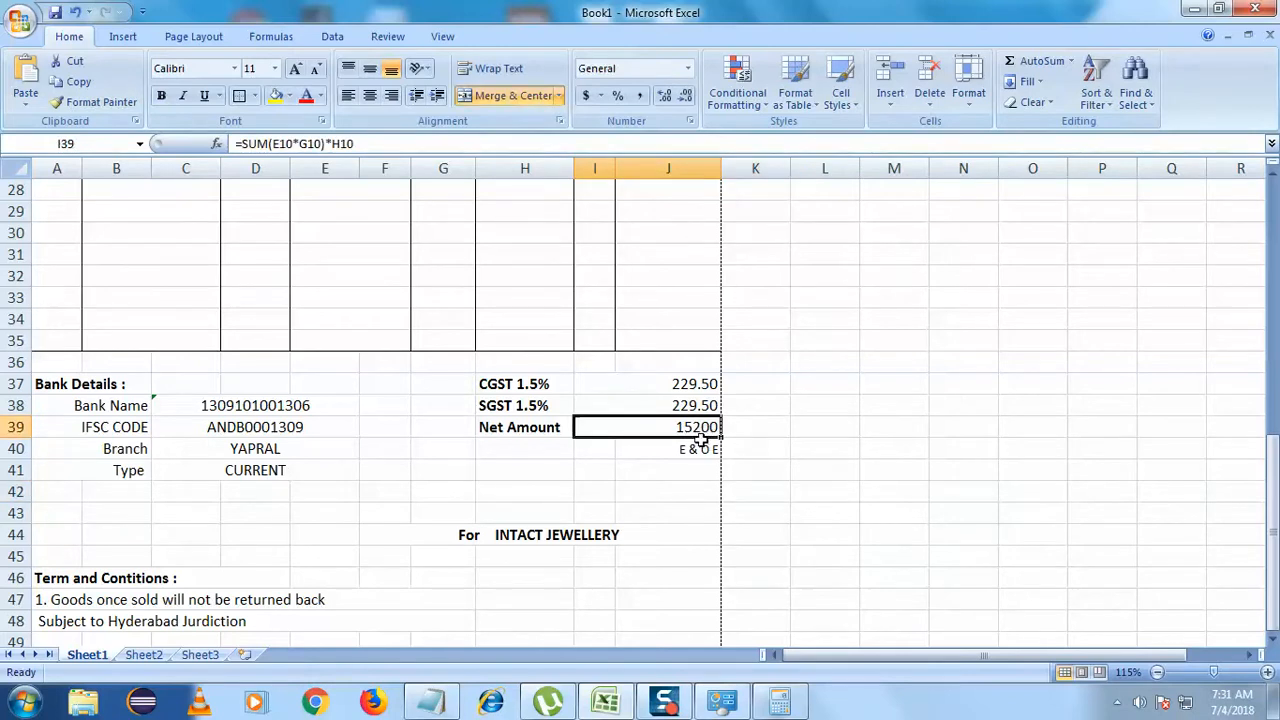
scroll(700, 440, up, 7)
ctrl+click(674, 254)
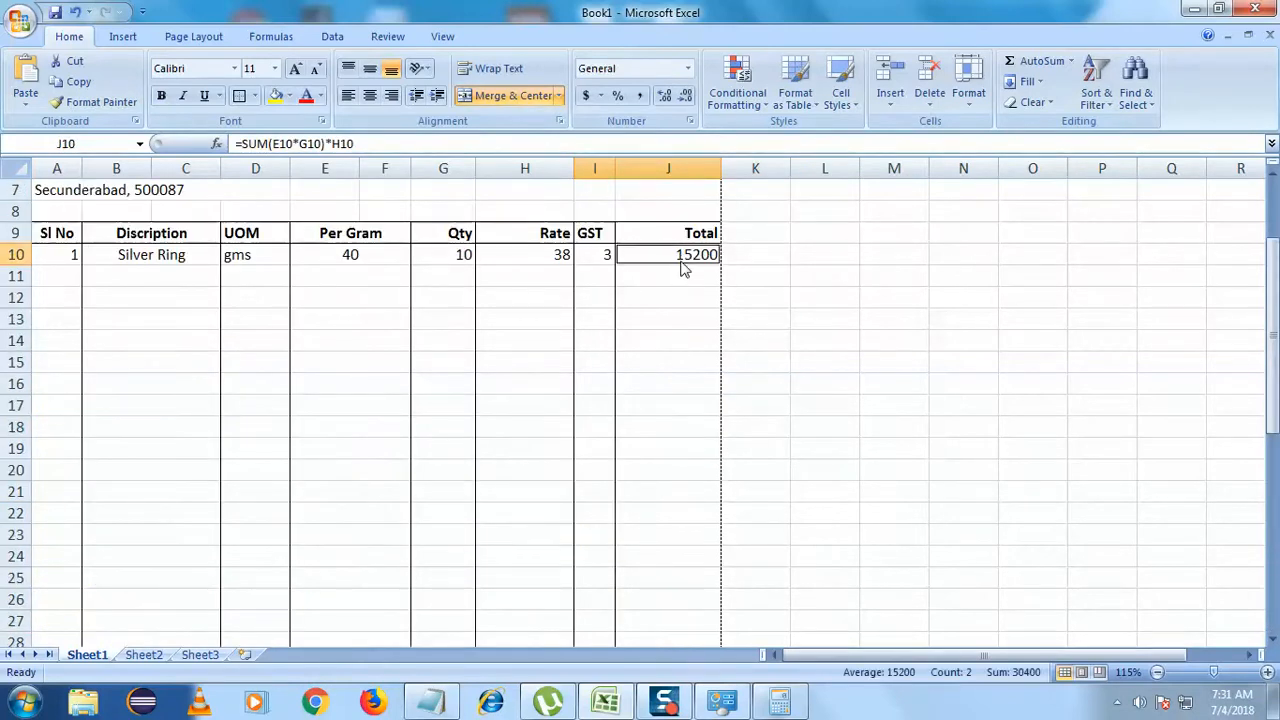
right_click(681, 262)
click(776, 510)
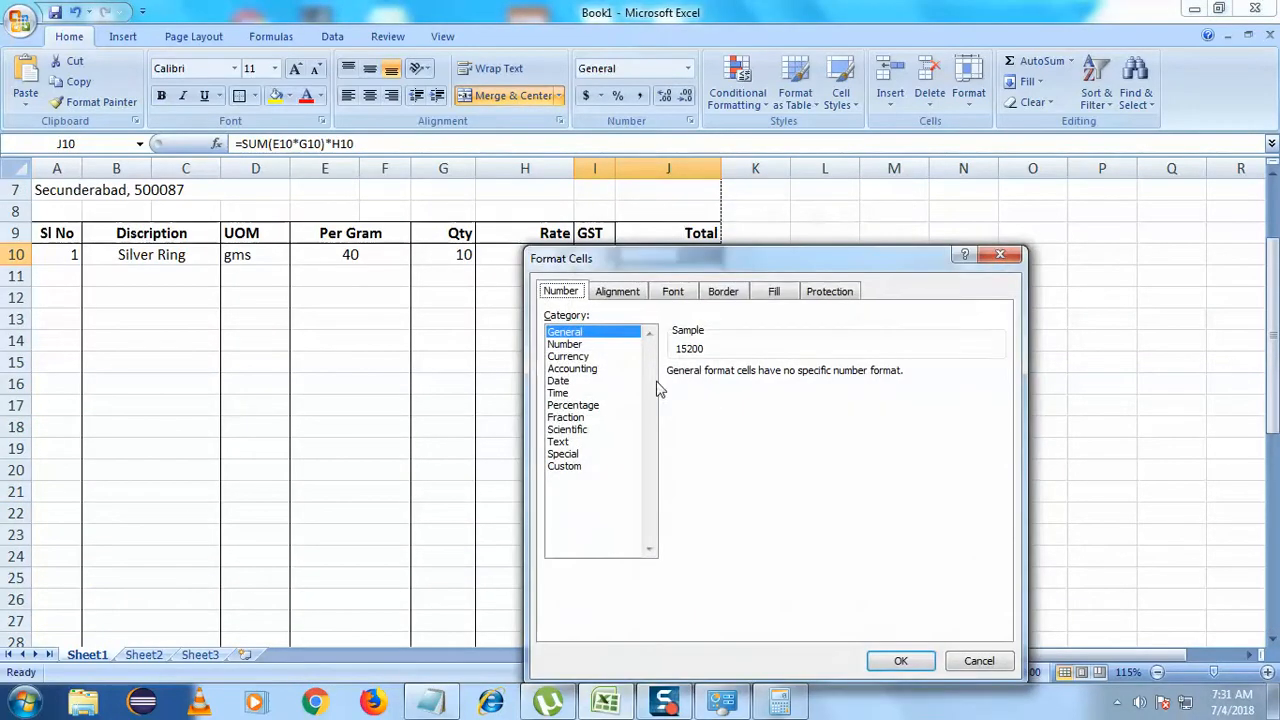
click(566, 344)
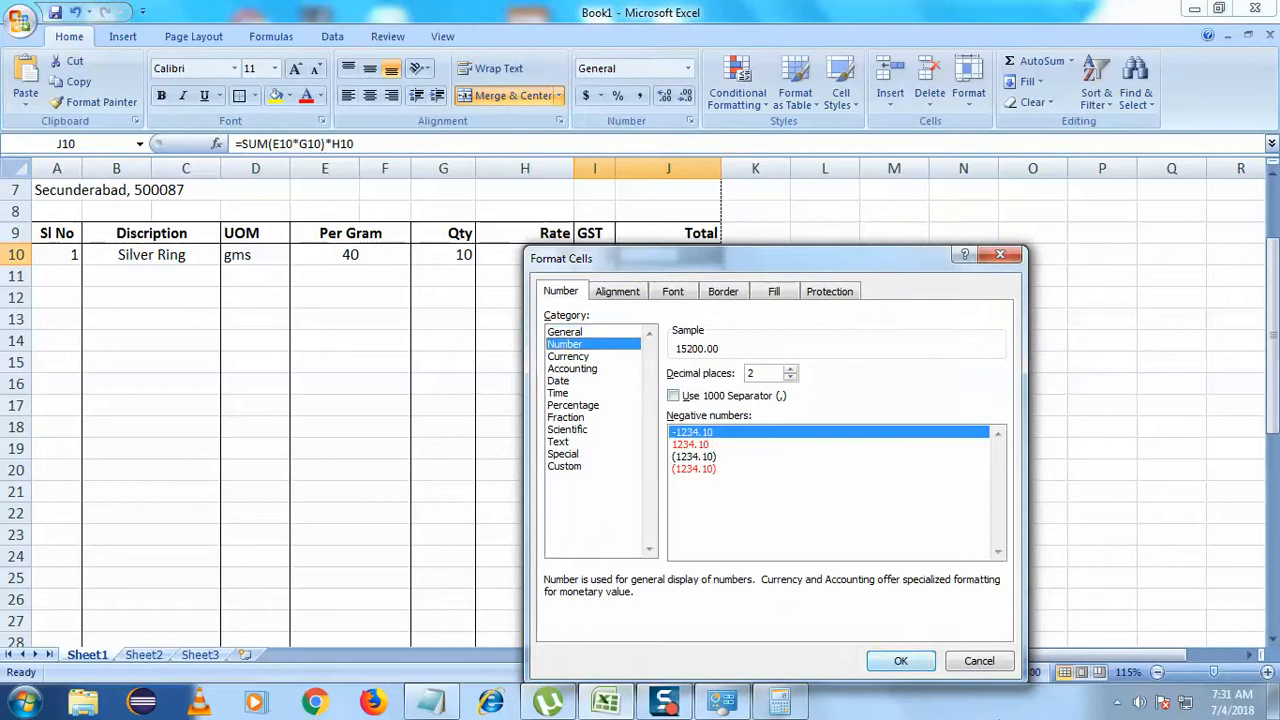
click(900, 661)
click(996, 557)
scroll(760, 637, down, 7)
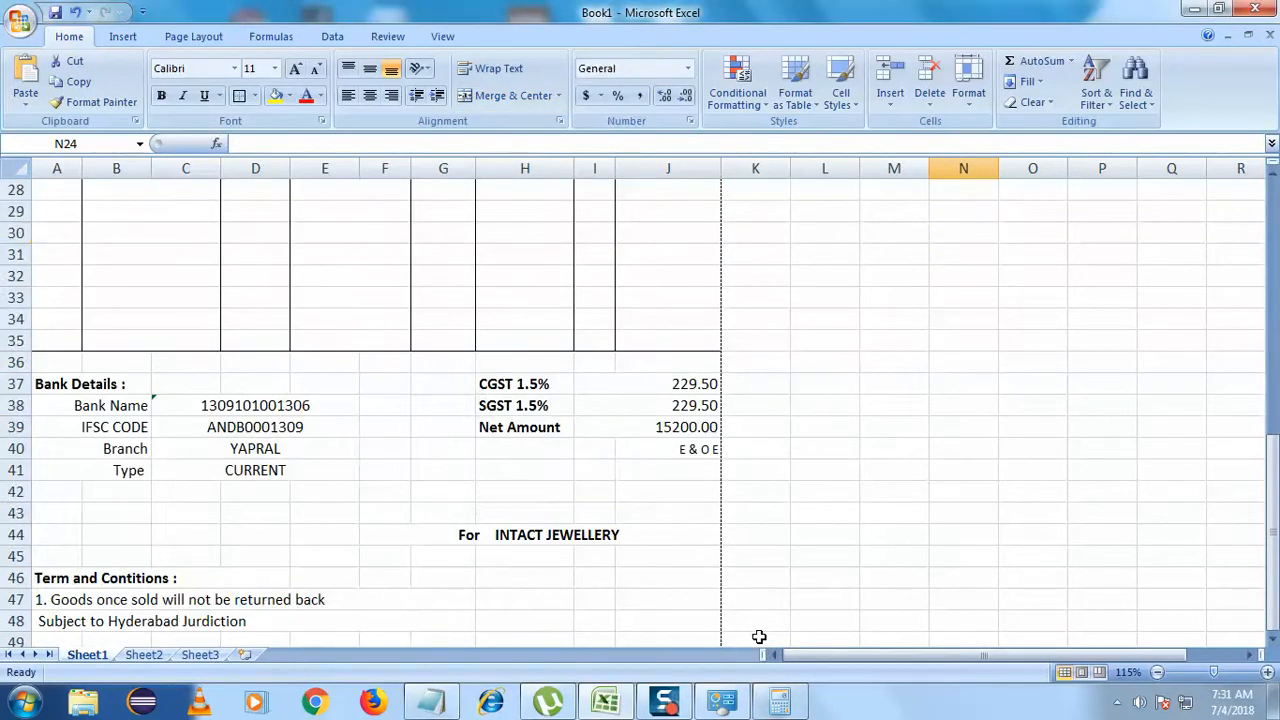
scroll(759, 637, up, 1)
scroll(759, 637, down, 1)
scroll(759, 637, up, 1)
scroll(759, 637, down, 1)
scroll(759, 637, down, 3)
scroll(759, 637, up, 12)
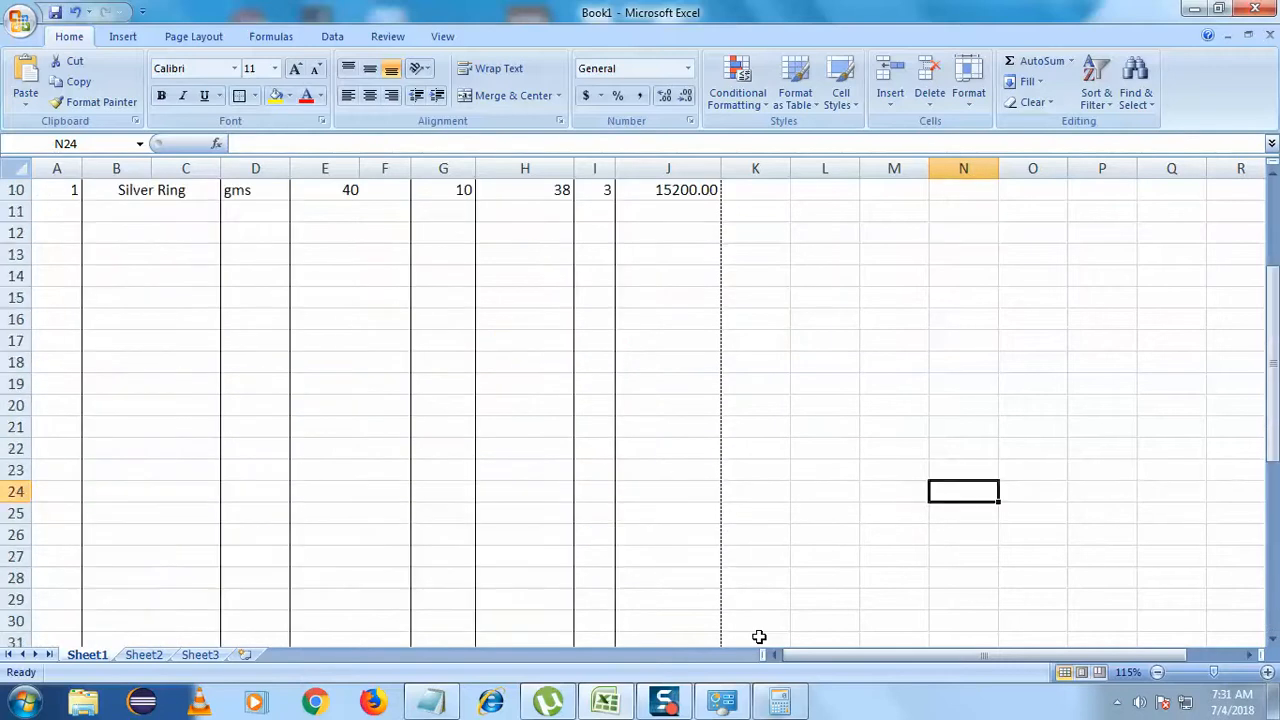
click(815, 556)
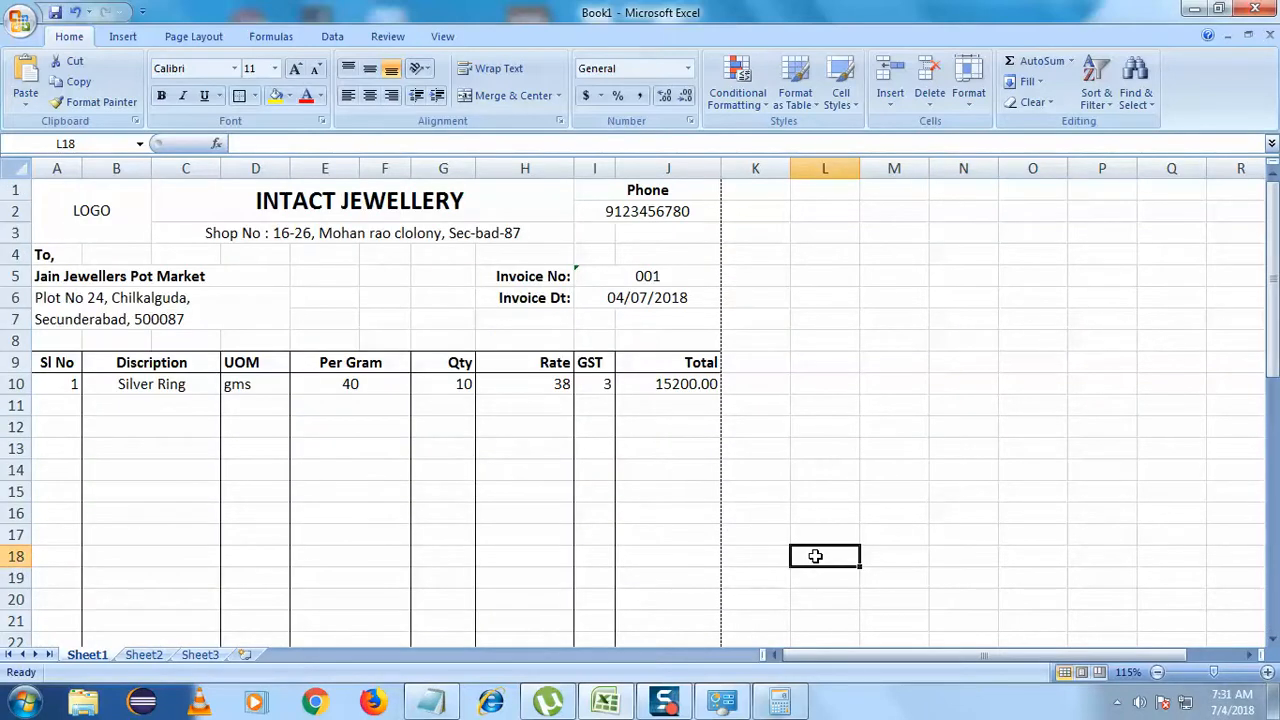
- Change the Silver Ring Per Gram value from 40 to 50
click(375, 383)
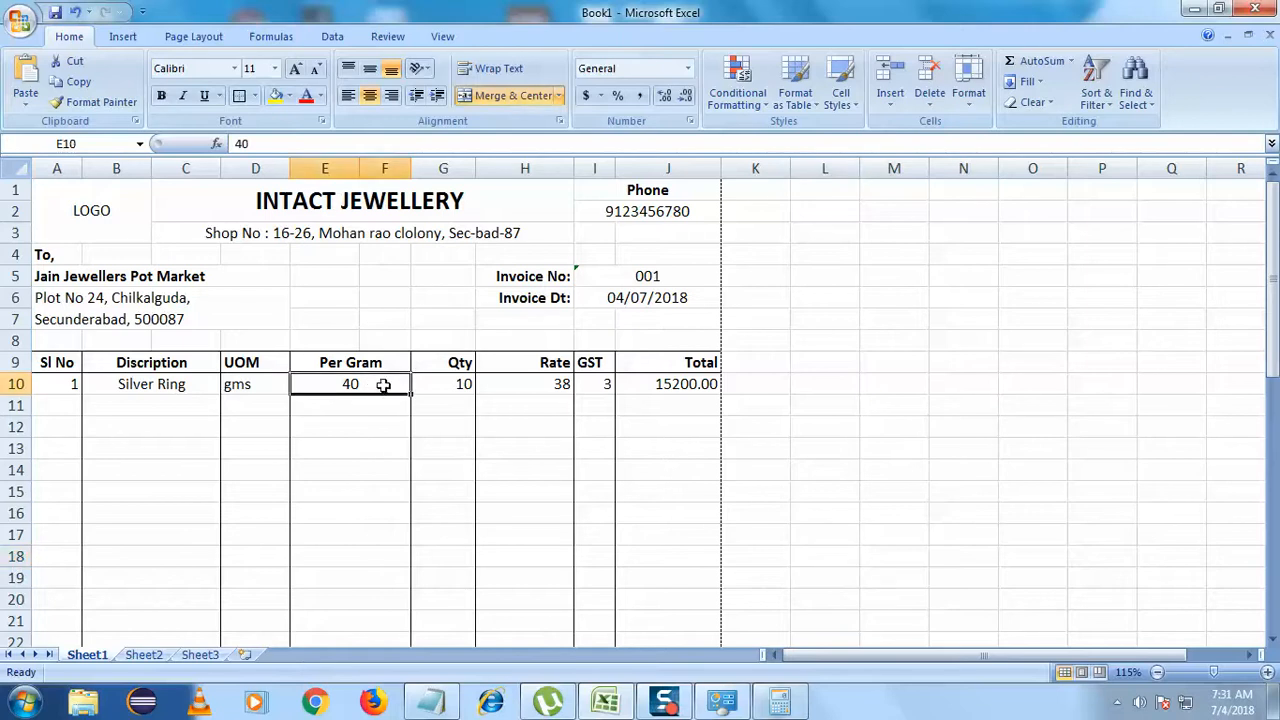
double_click(383, 387)
drag(372, 386, 345, 386)
click(362, 387)
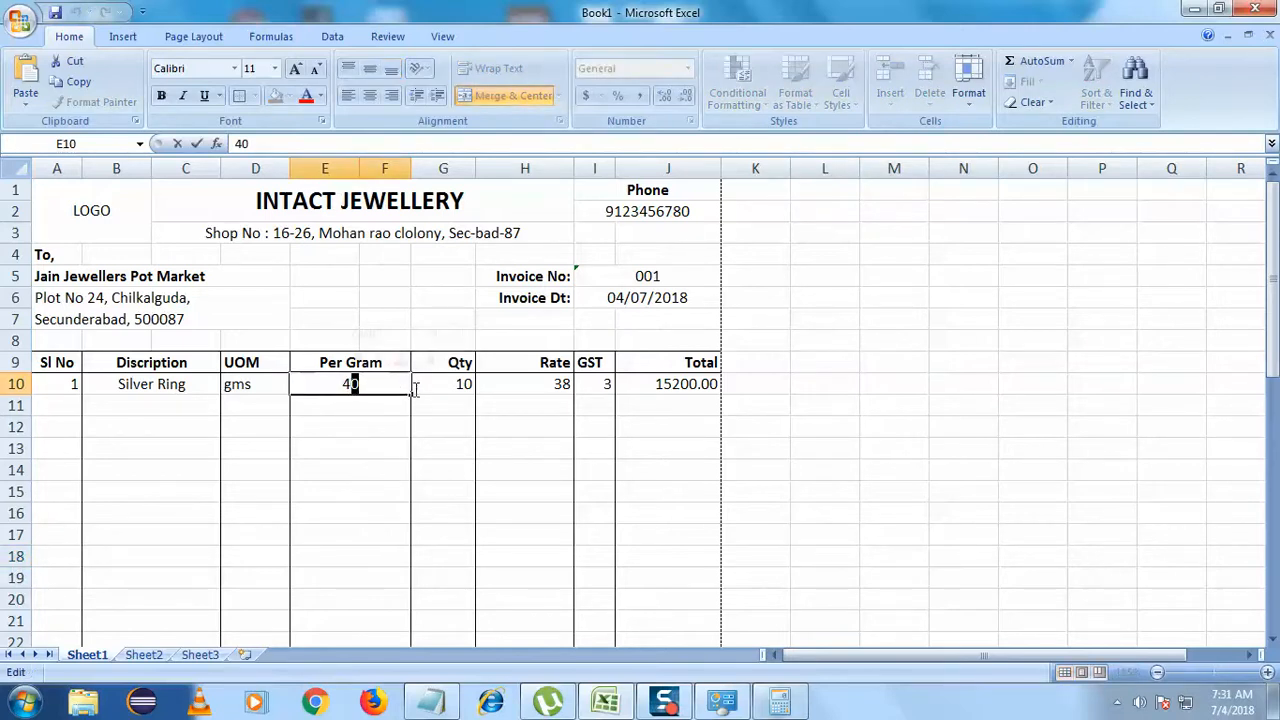
double_click(365, 384)
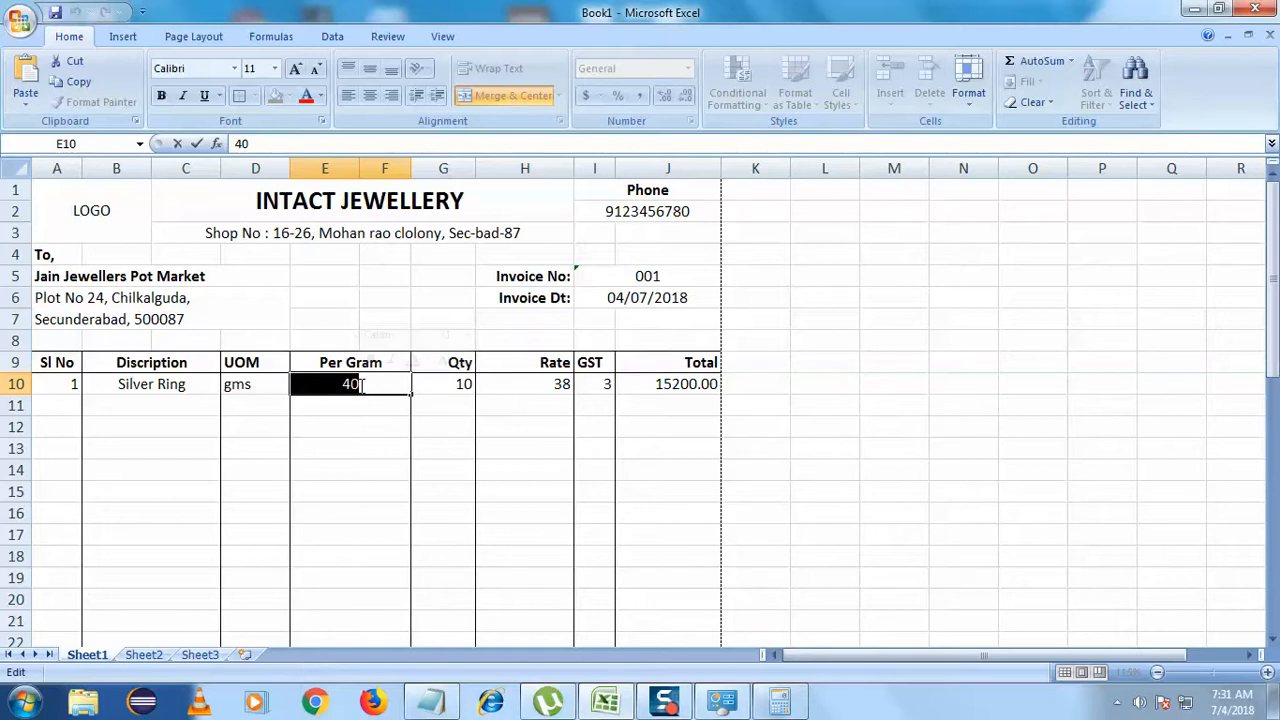
text(5)
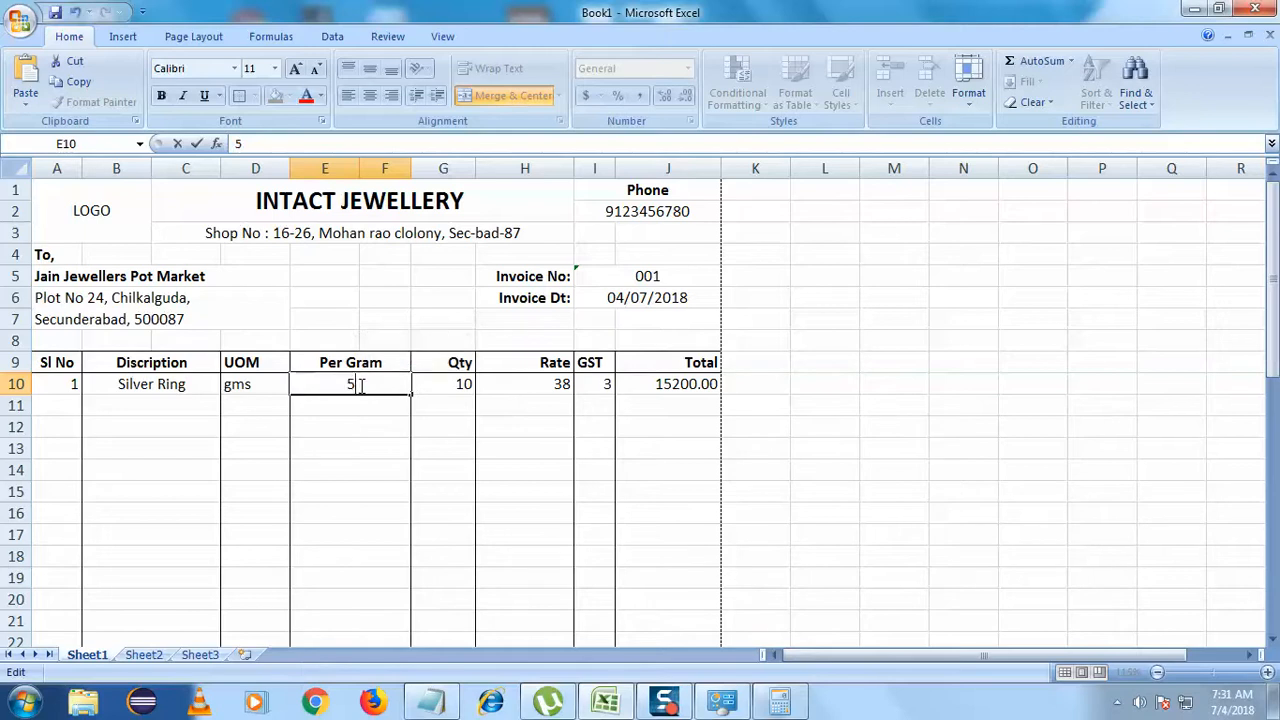
click(440, 391)
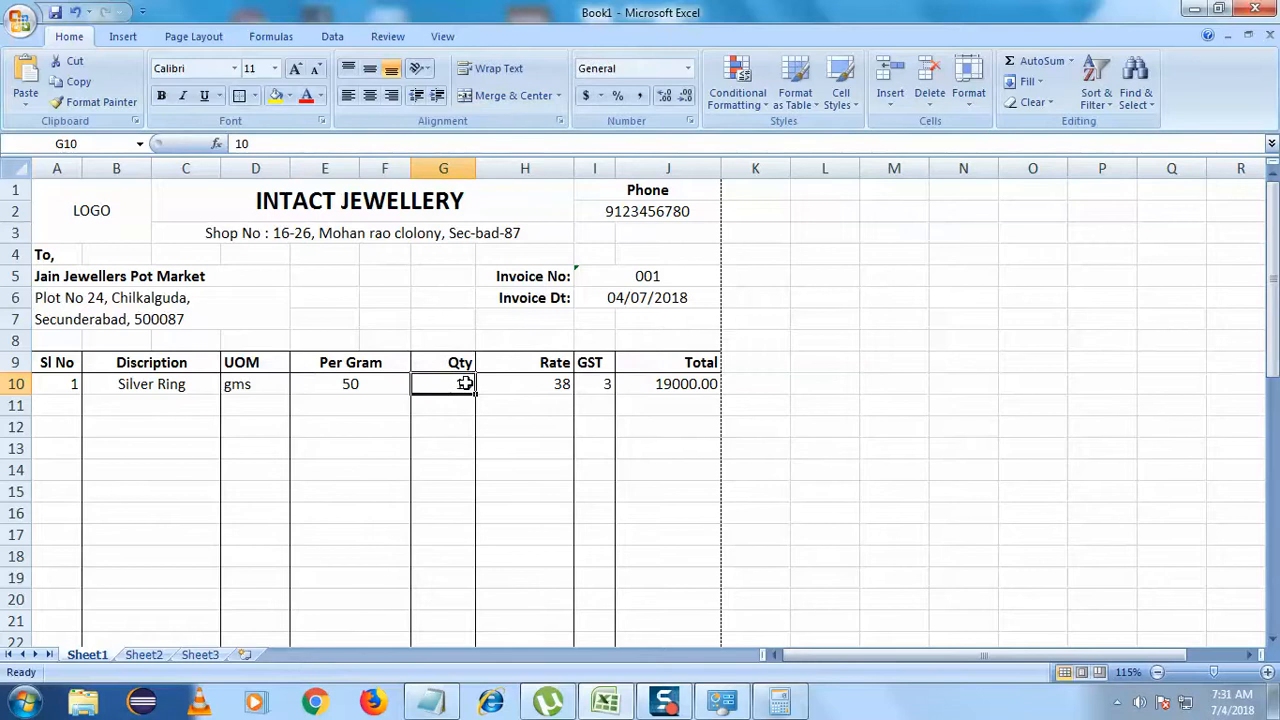
- Set the quantity to 20 and the rate to 40, recalculating the Total to 40000.00
double_click(465, 384)
double_click(463, 386)
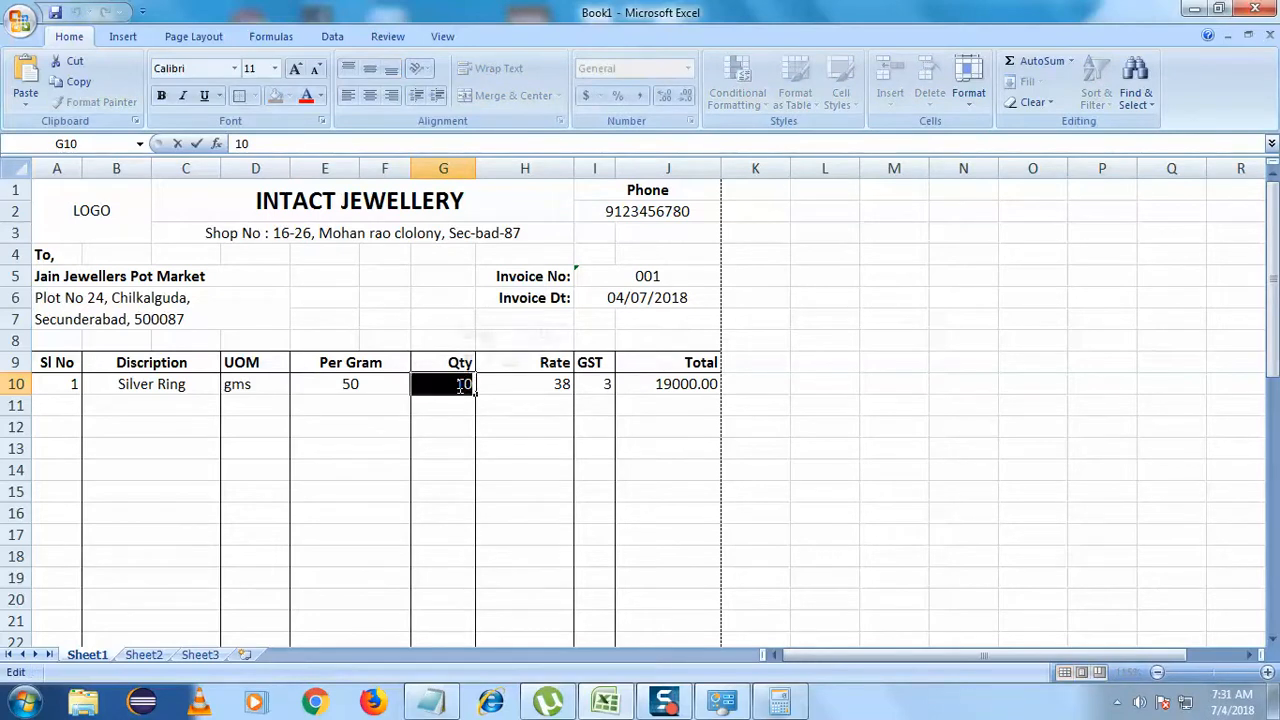
text(20)
key(Return)
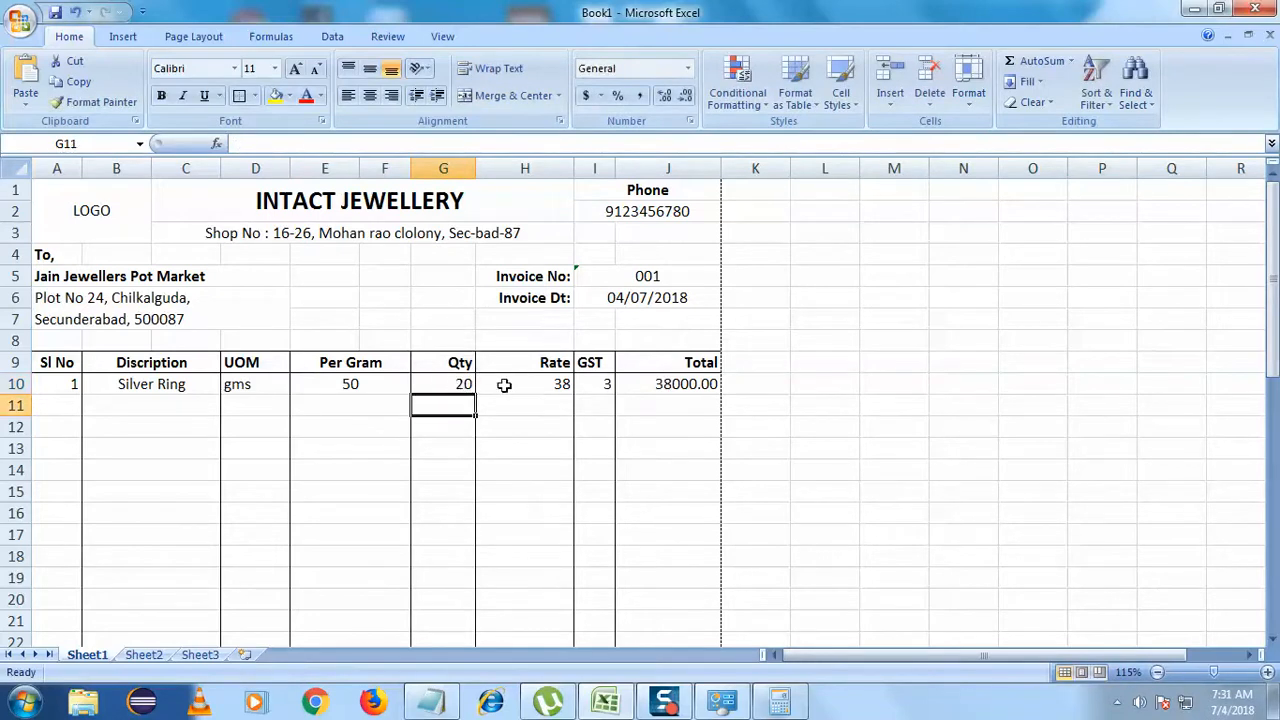
click(558, 385)
double_click(560, 385)
double_click(562, 386)
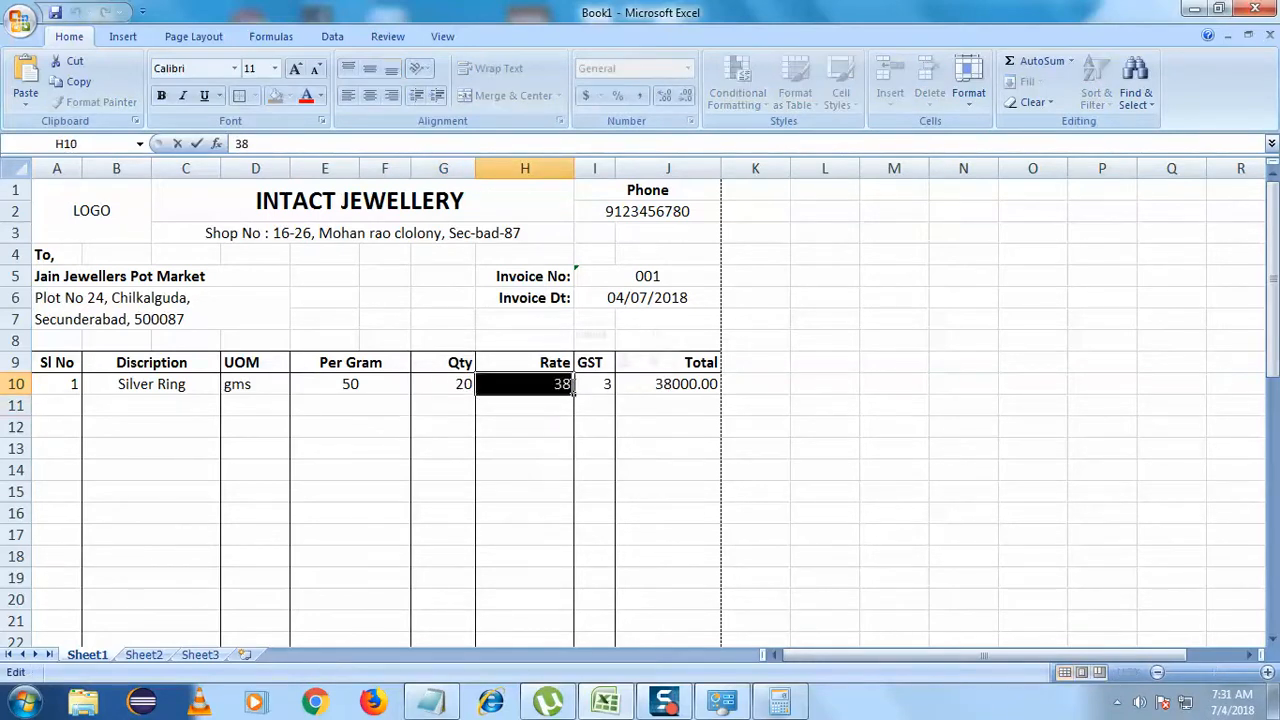
text(40)
key(Return)
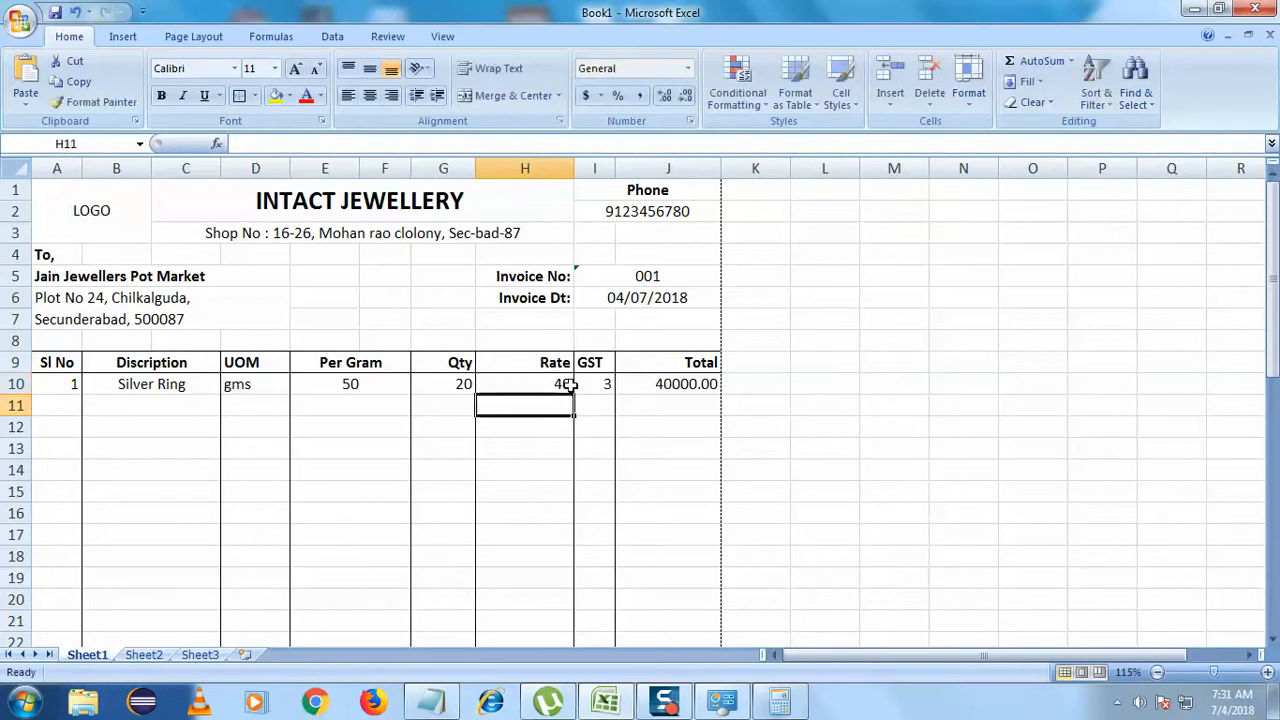
key(Right)
click(388, 385)
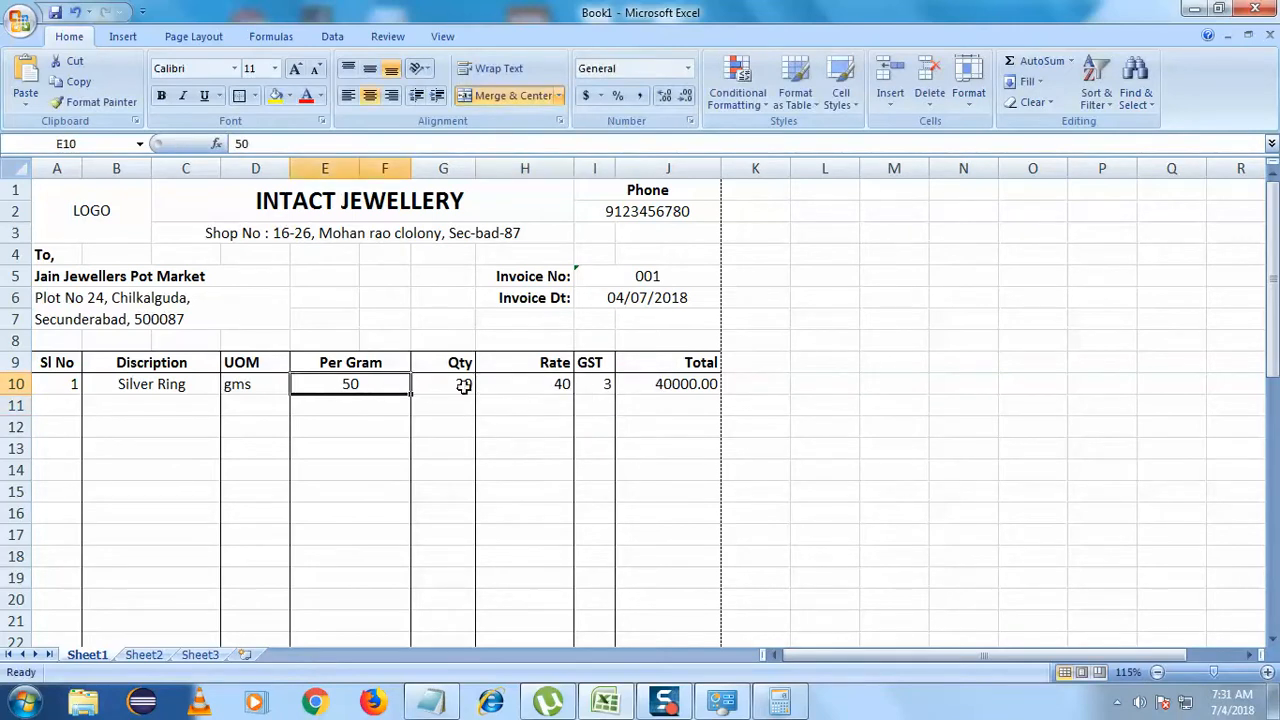
click(463, 386)
- Clear the Calculator and compute 50 × 20 = 1000
click(779, 700)
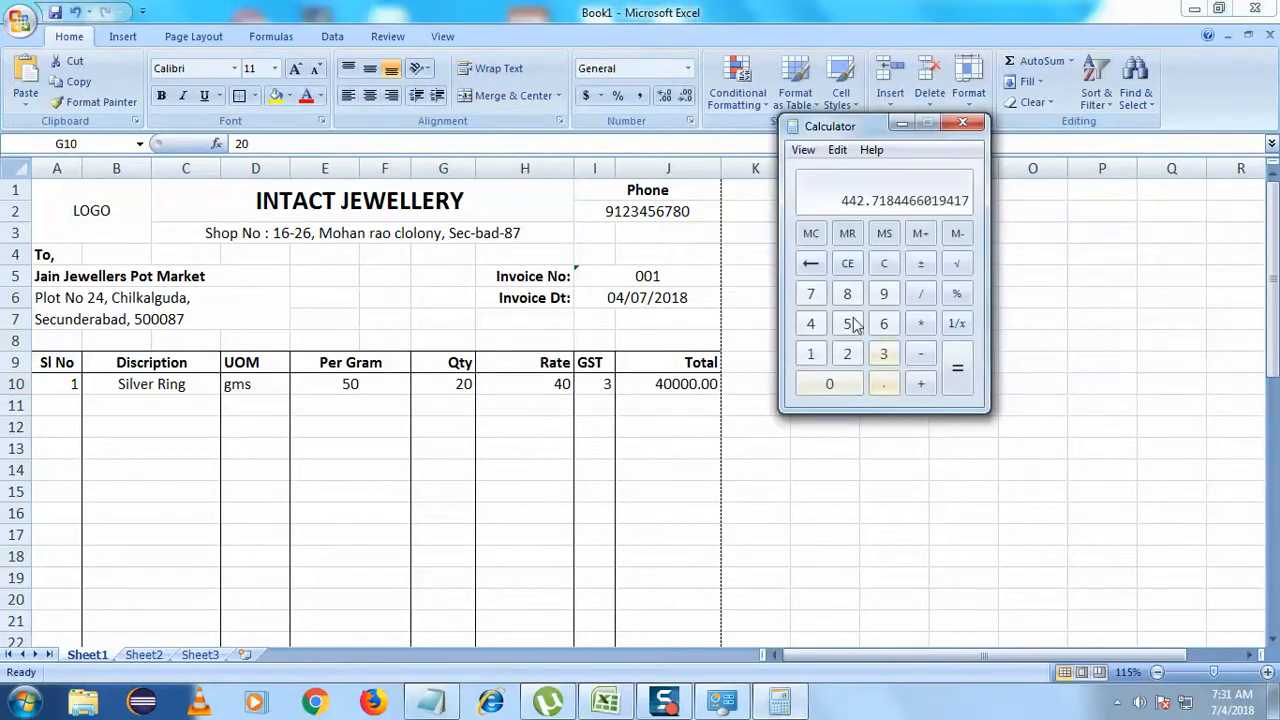
click(884, 263)
click(811, 323)
click(847, 325)
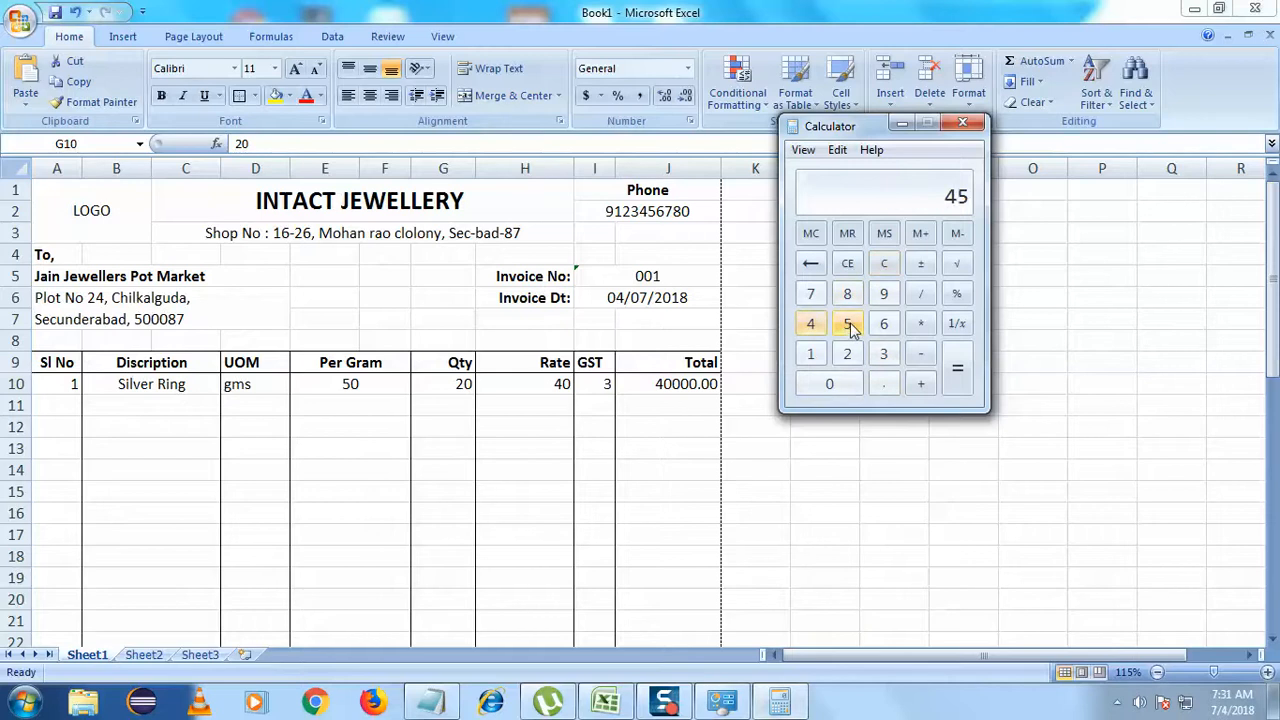
click(884, 263)
click(847, 323)
click(817, 389)
click(925, 320)
click(847, 354)
click(829, 384)
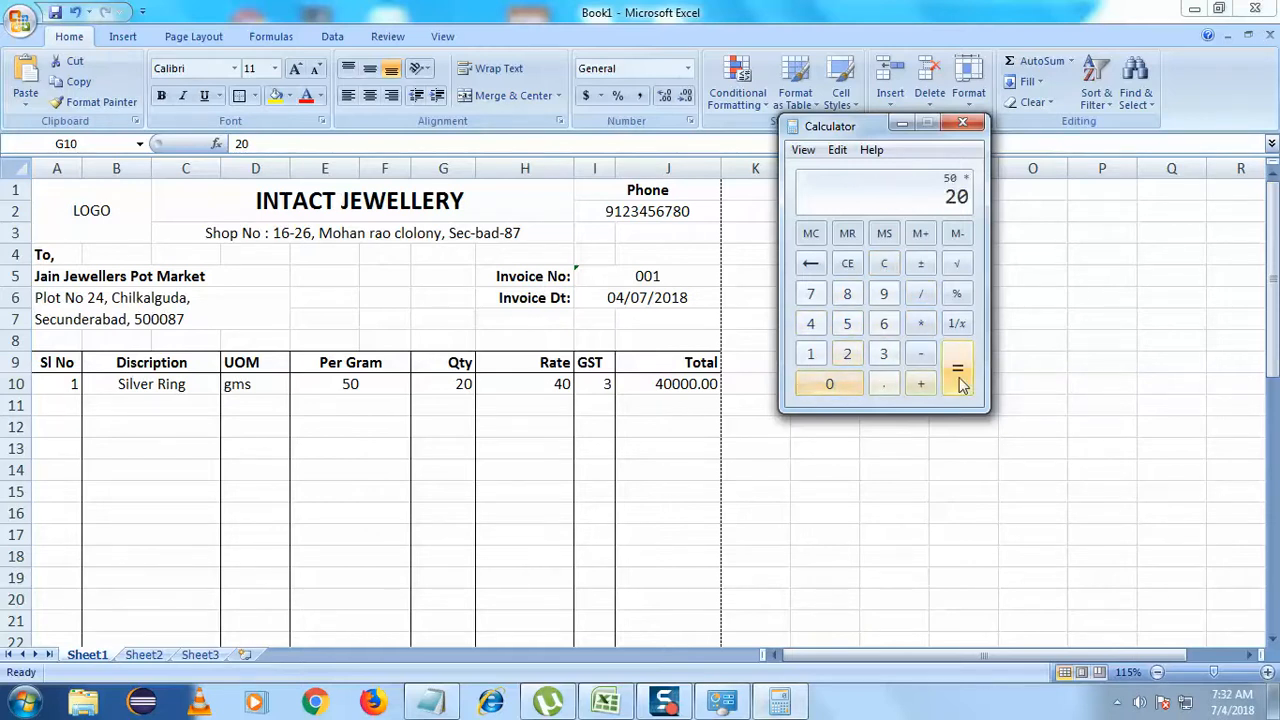
click(958, 376)
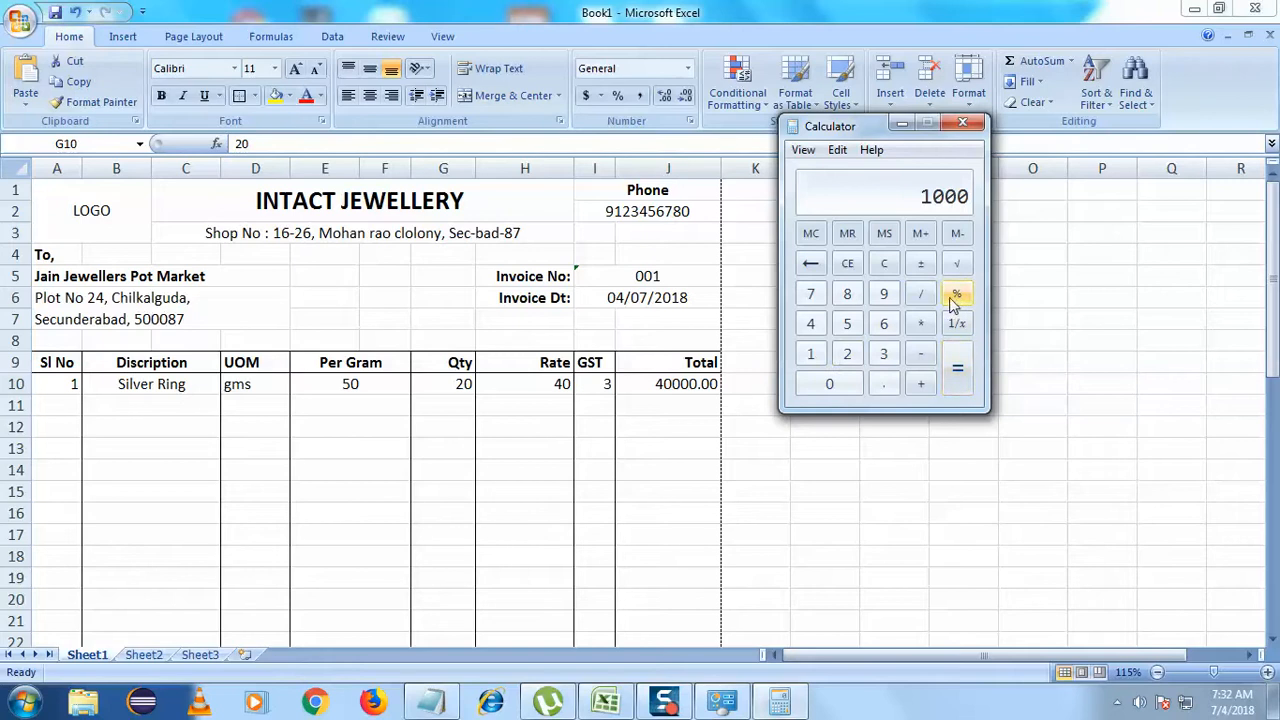
- Multiply the 1000 by 40 to get 40000, then return to the spreadsheet
click(921, 323)
click(811, 323)
click(829, 384)
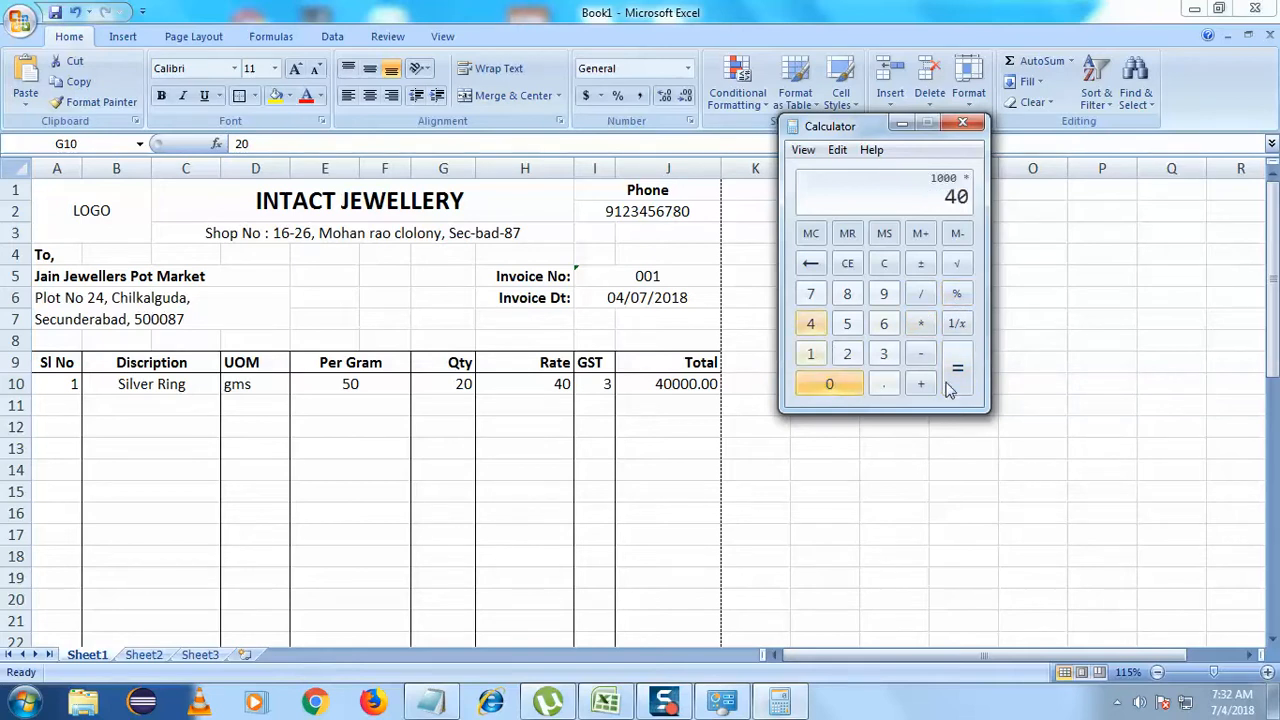
click(957, 368)
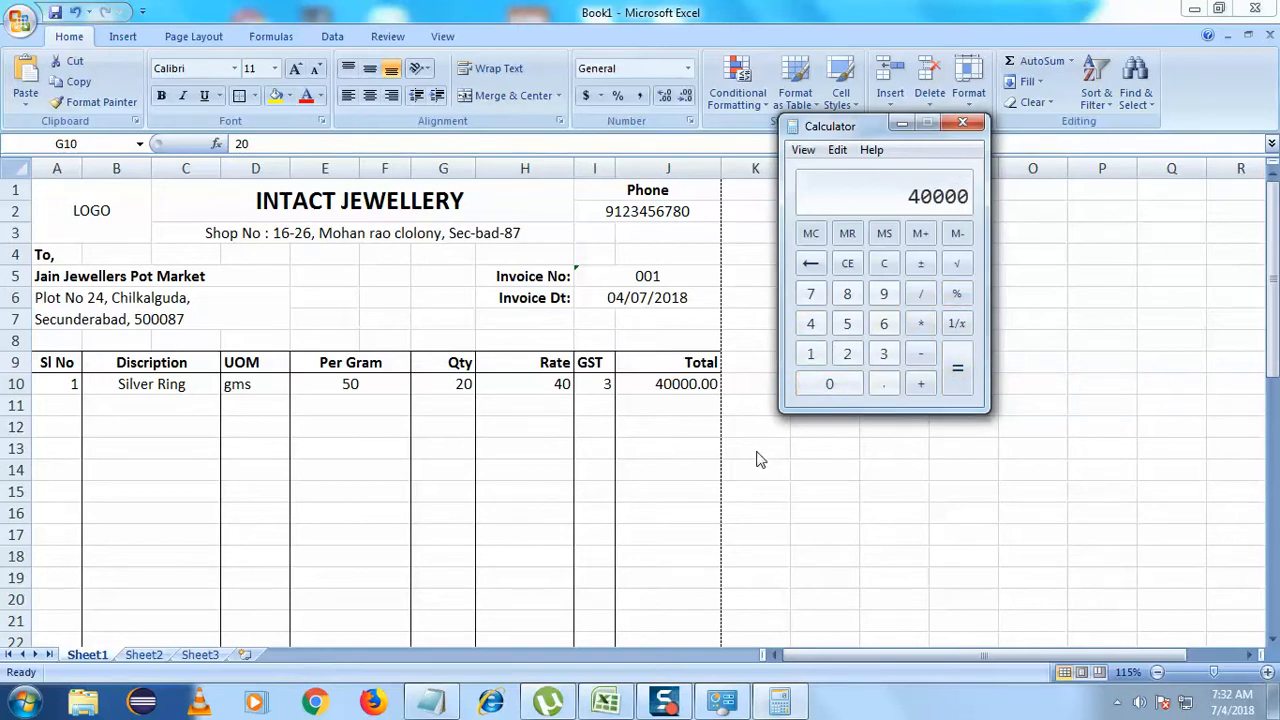
click(1272, 289)
drag(1273, 306, 777, 517)
- Inspect the Net Amount, CGST and SGST cells to check their formulas
click(672, 556)
click(689, 514)
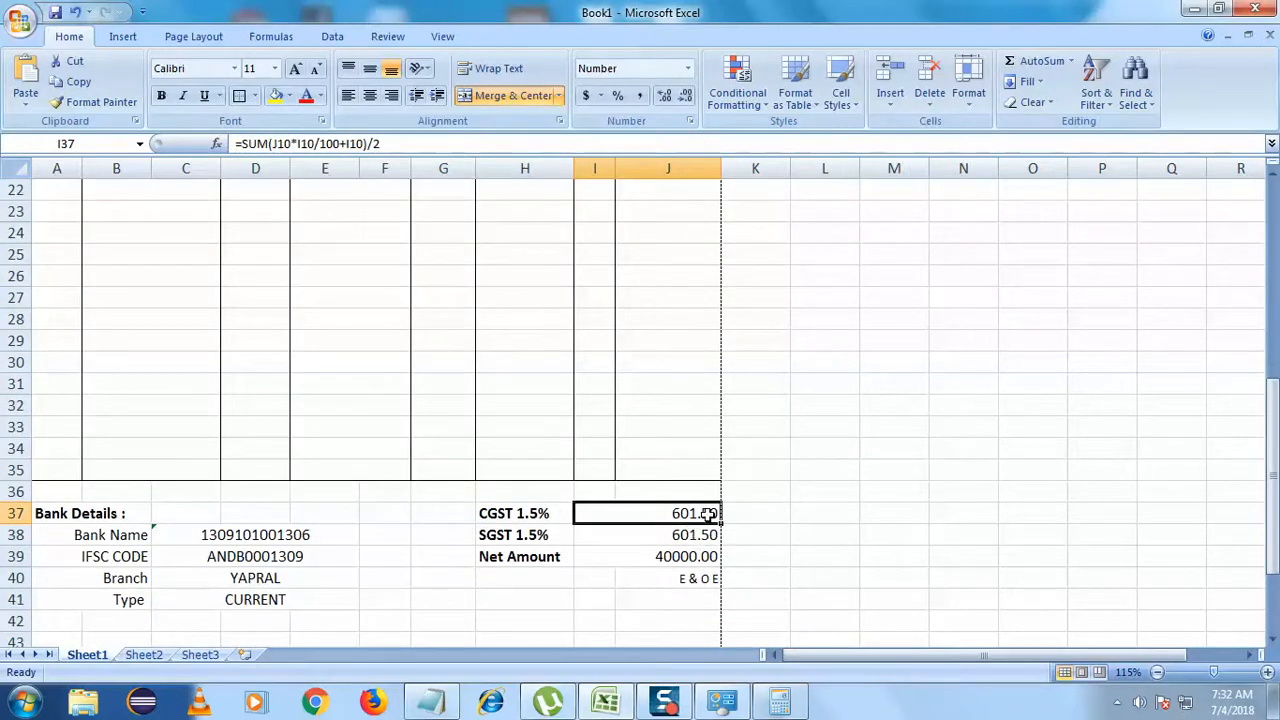
click(697, 540)
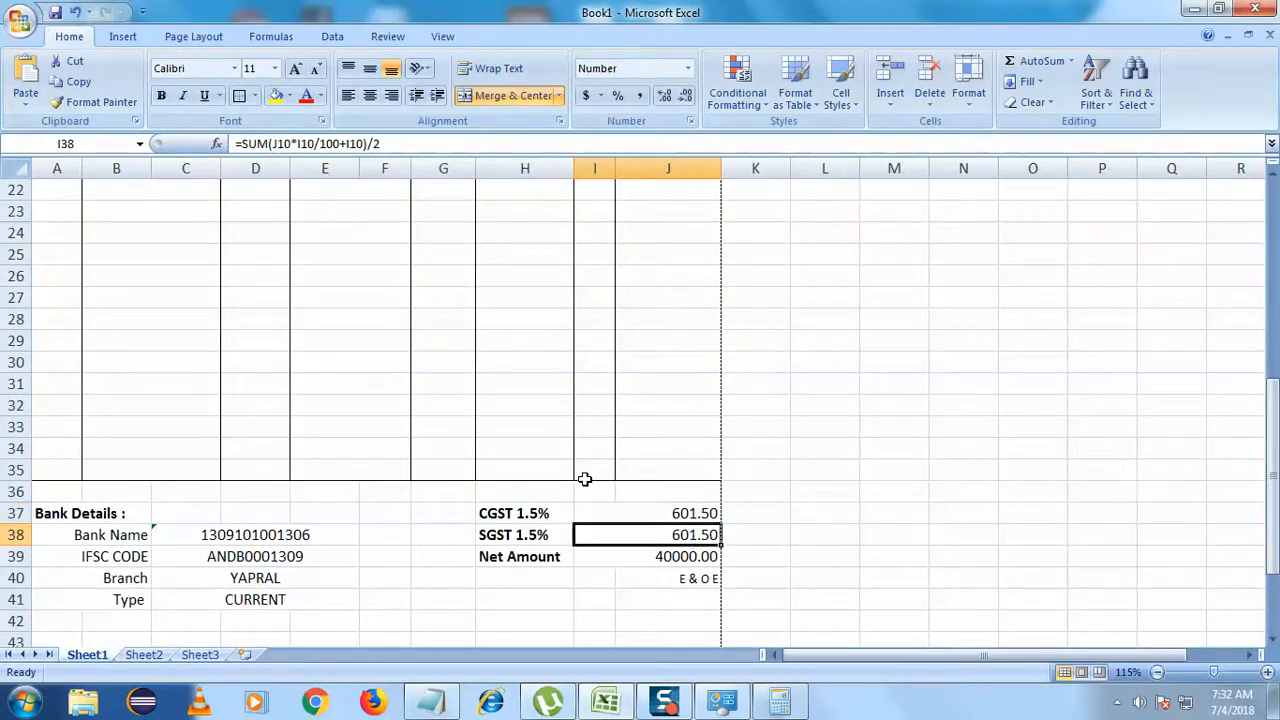
scroll(830, 483, down, 2)
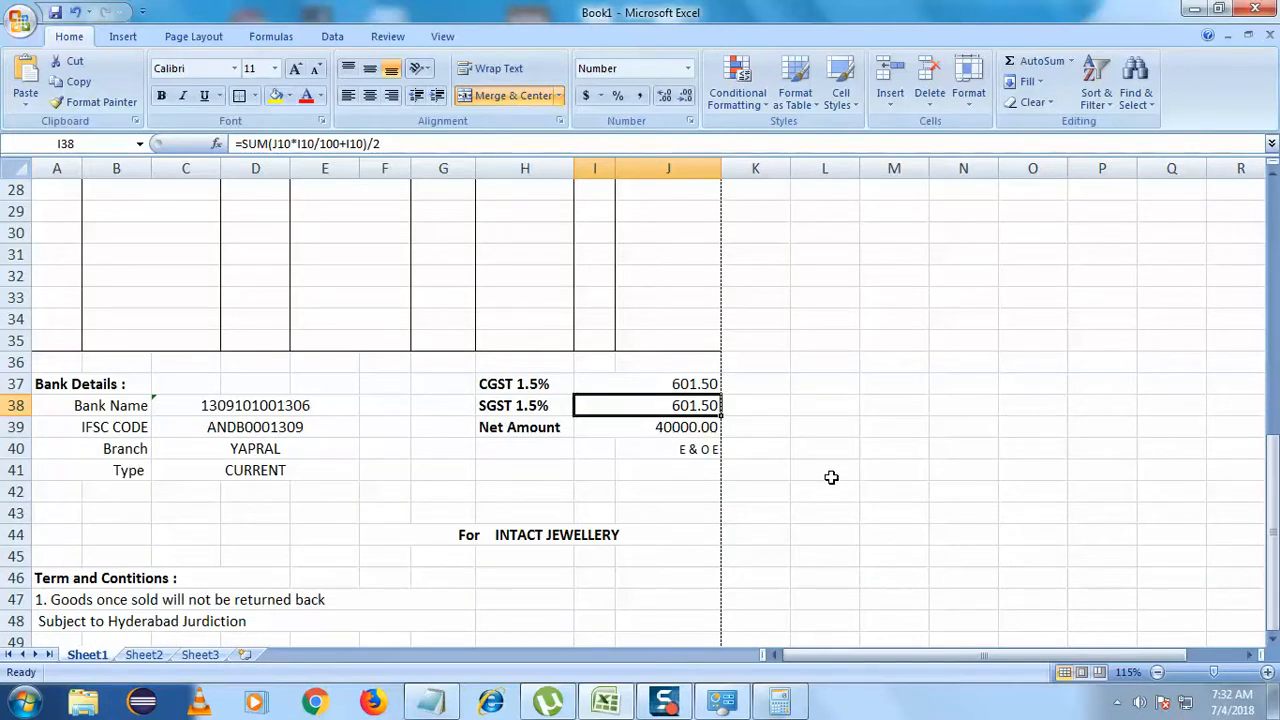
scroll(694, 512, up, 9)
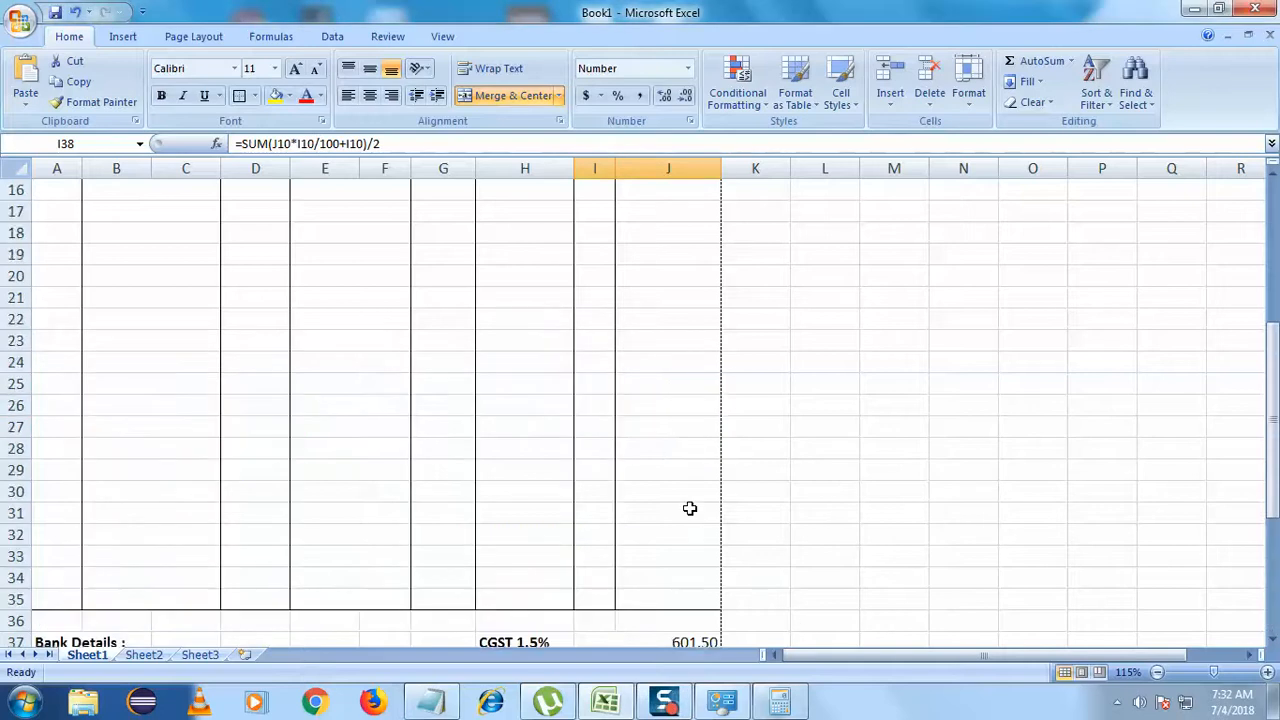
scroll(690, 509, down, 7)
click(625, 513)
- Select the LOGO placeholder cell A1 and show the Insert tab
scroll(577, 567, up, 7)
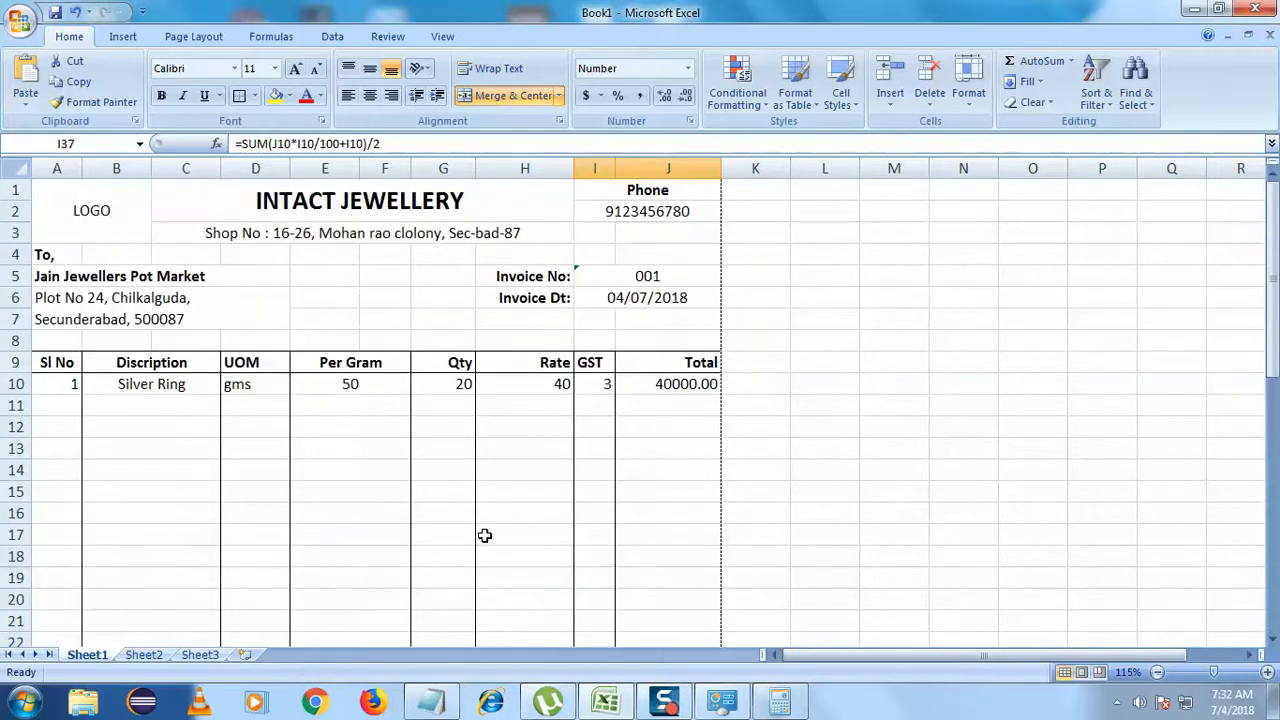
click(132, 224)
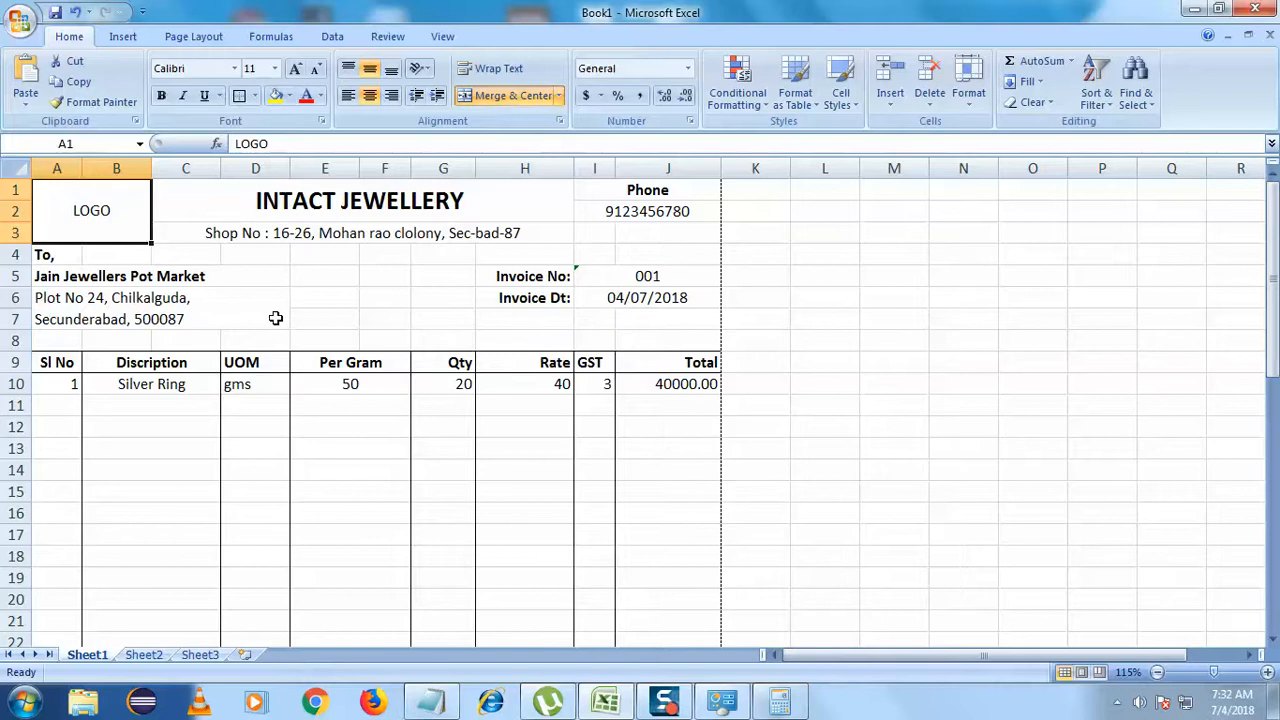
click(123, 36)
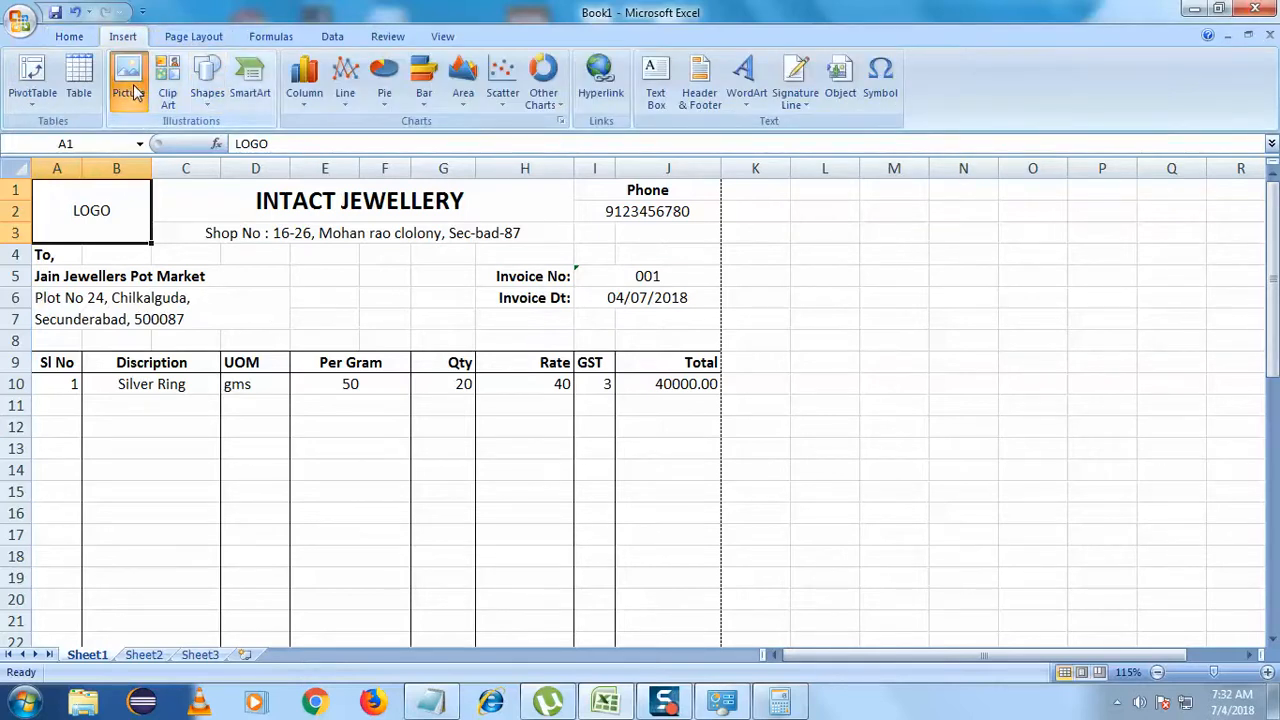
- Insert the ia logo picture from the Downloads folder
click(128, 85)
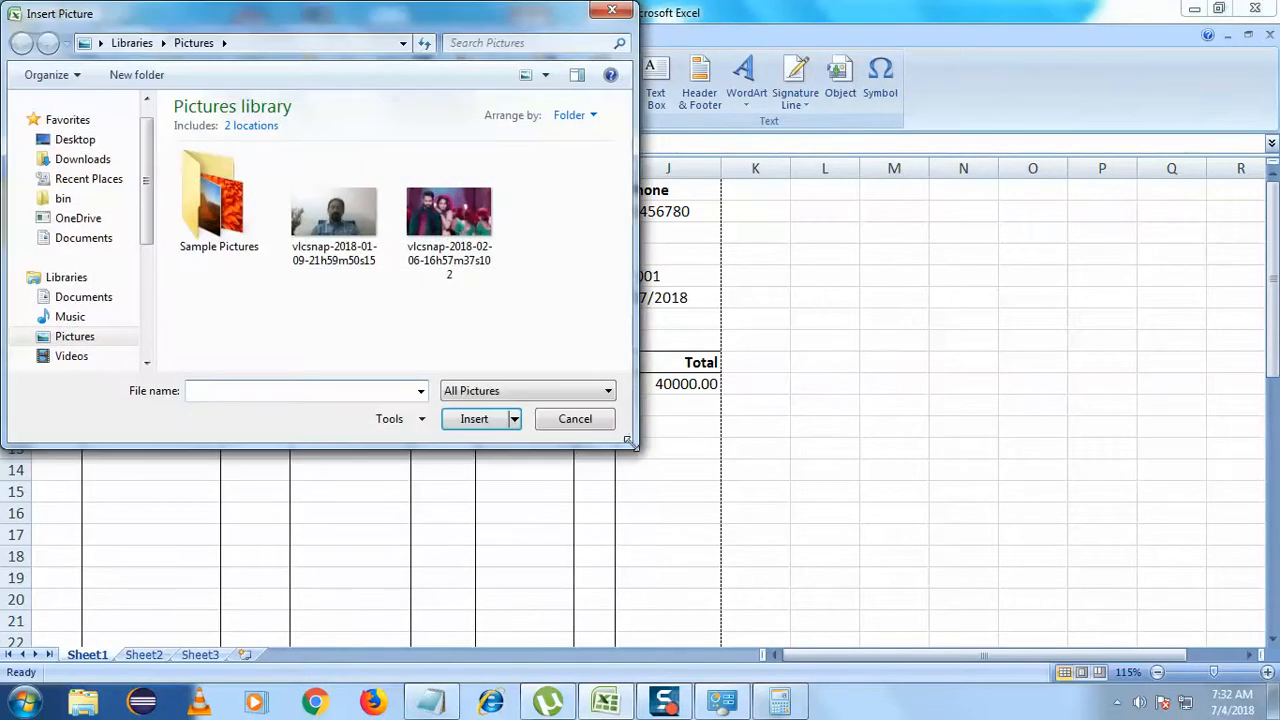
drag(628, 445, 725, 567)
click(82, 159)
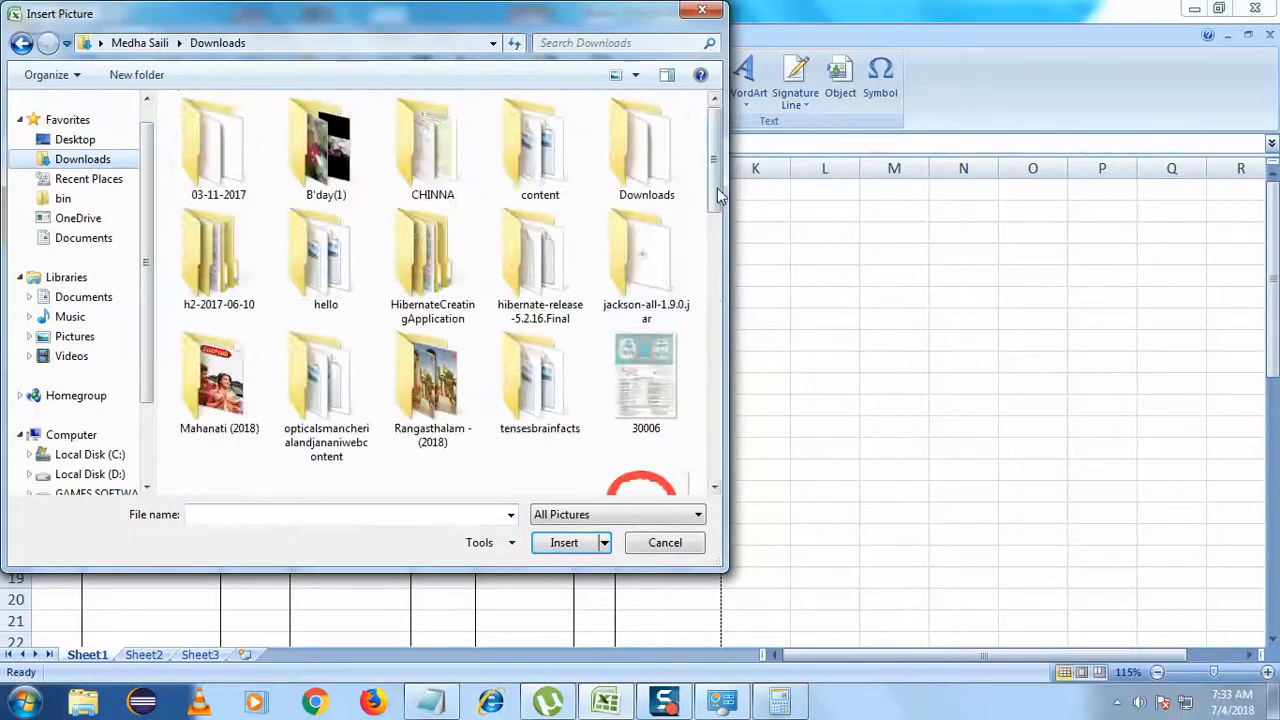
drag(717, 188, 714, 318)
click(648, 240)
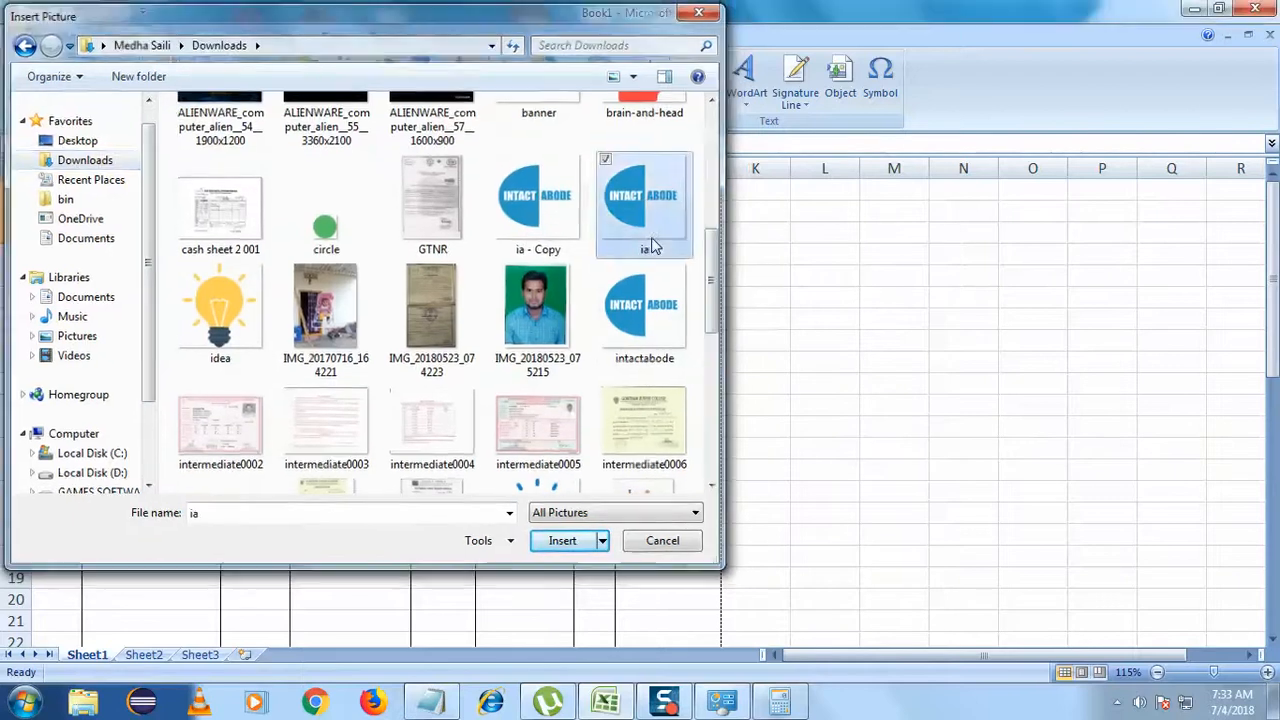
double_click(651, 246)
- Shrink and move the logo to sit over A1:B3
drag(420, 563, 105, 182)
mouse_move(94, 238)
mouse_down()
mouse_move(112, 240)
mouse_move(91, 234)
mouse_up()
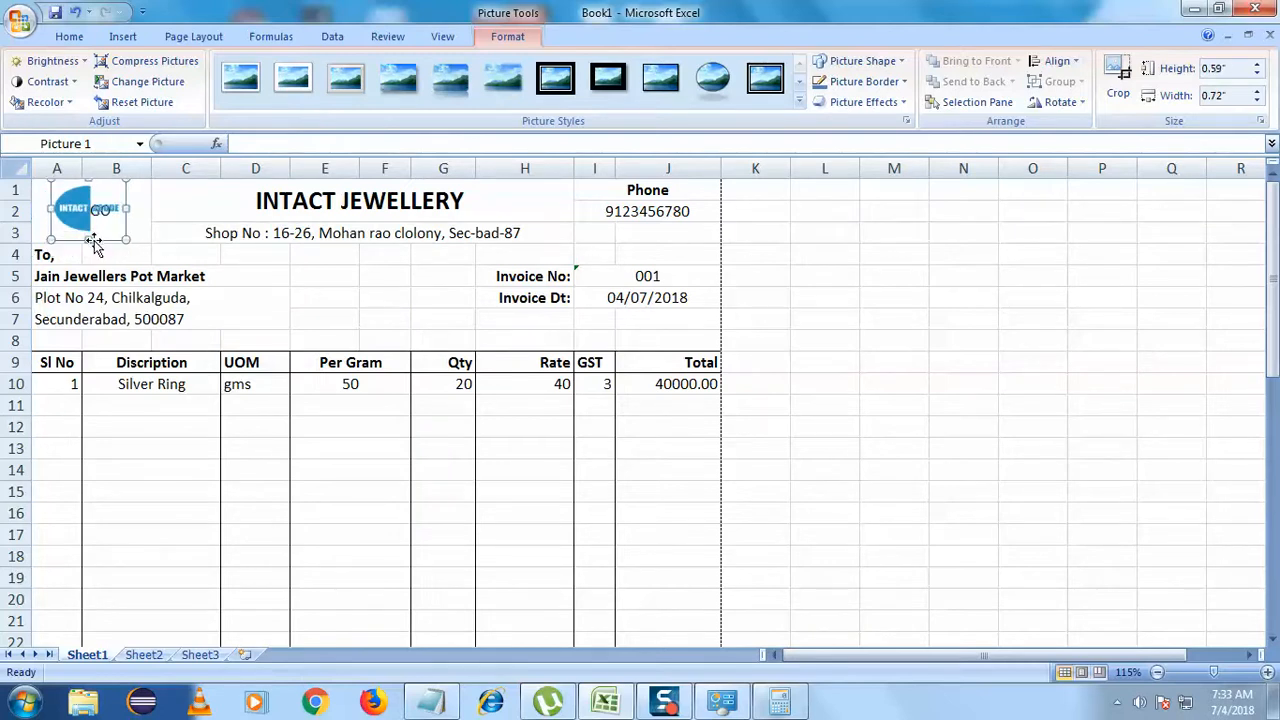
click(172, 232)
click(104, 226)
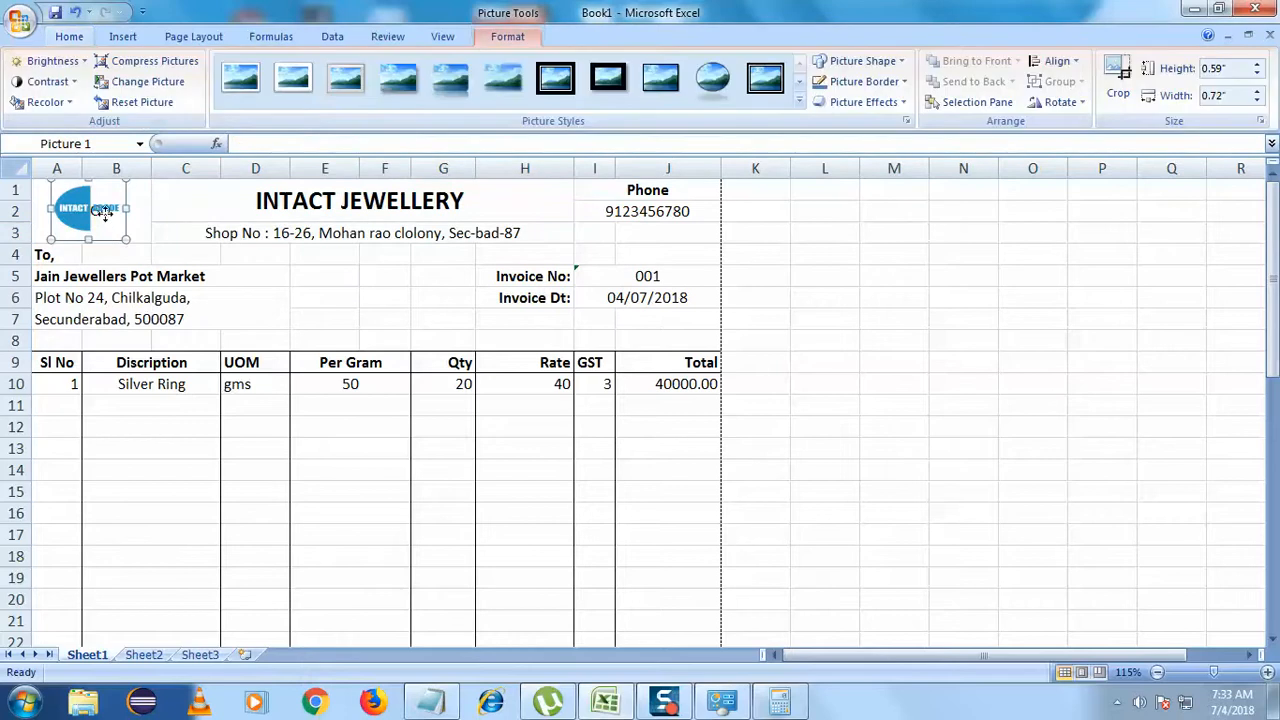
- Delete the word LOGO from the A1 cell beneath the picture
key(Delete)
click(143, 211)
click(278, 145)
drag(278, 145, 193, 148)
key(BackSpace)
click(150, 578)
click(139, 218)
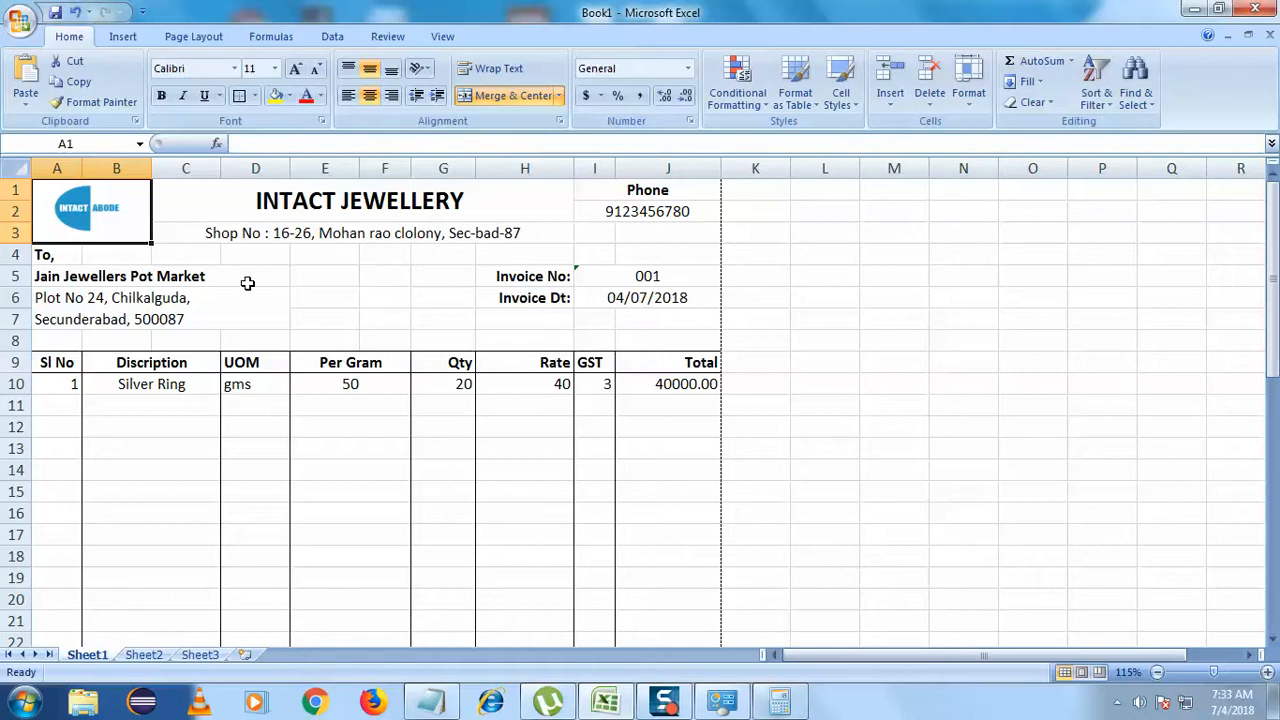
- Widen and heighten the logo picture to fill its header block
click(118, 218)
drag(127, 209, 96, 248)
click(136, 298)
click(524, 322)
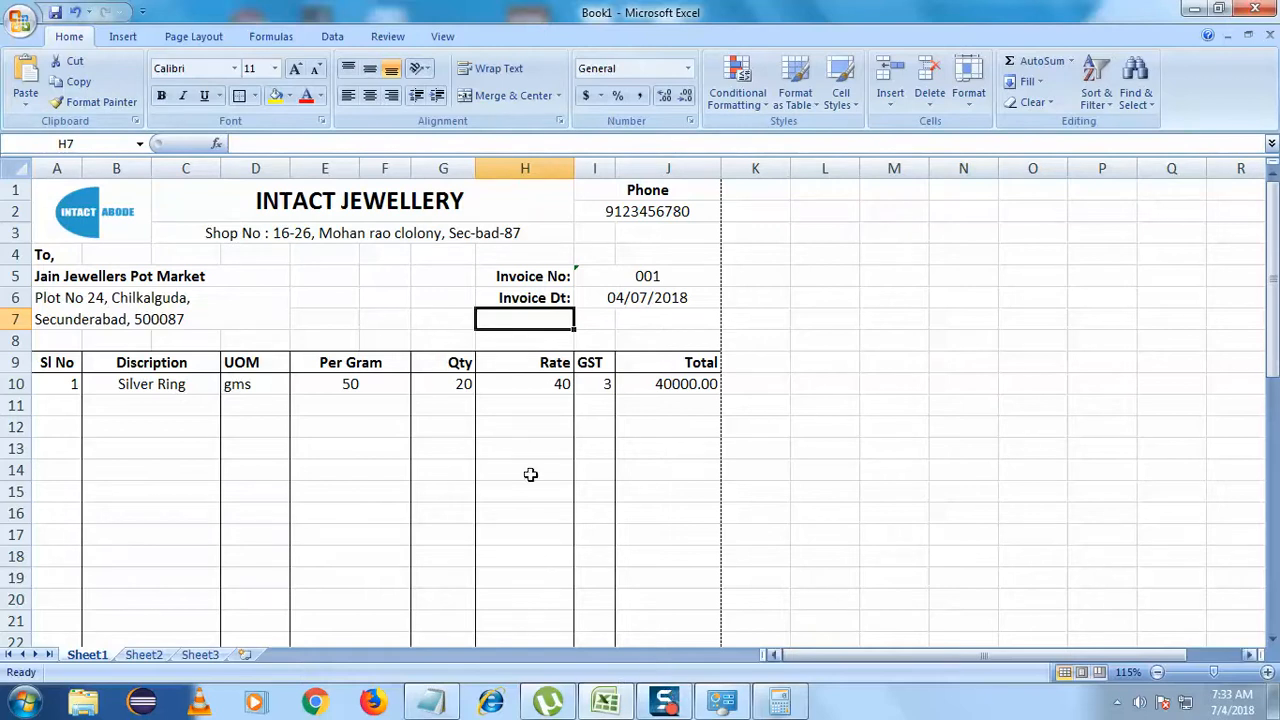
- Print the invoice to the Snagit 12 printer
click(19, 21)
click(62, 228)
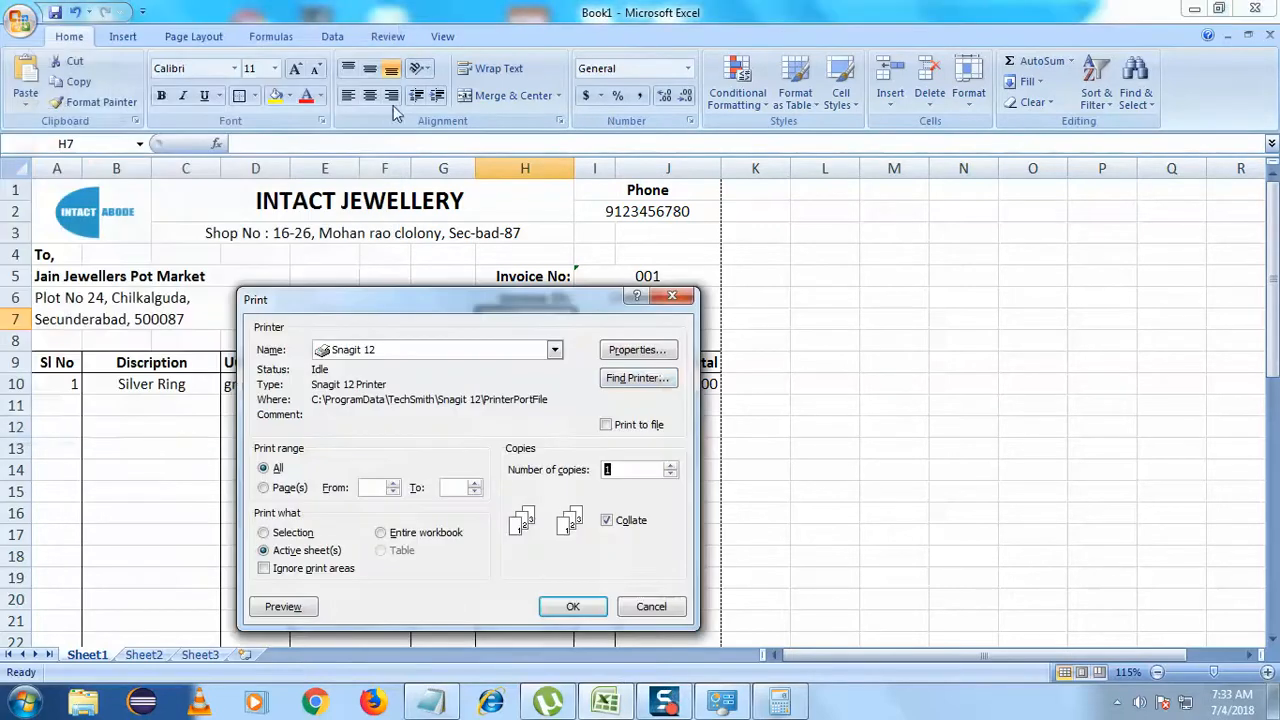
click(575, 603)
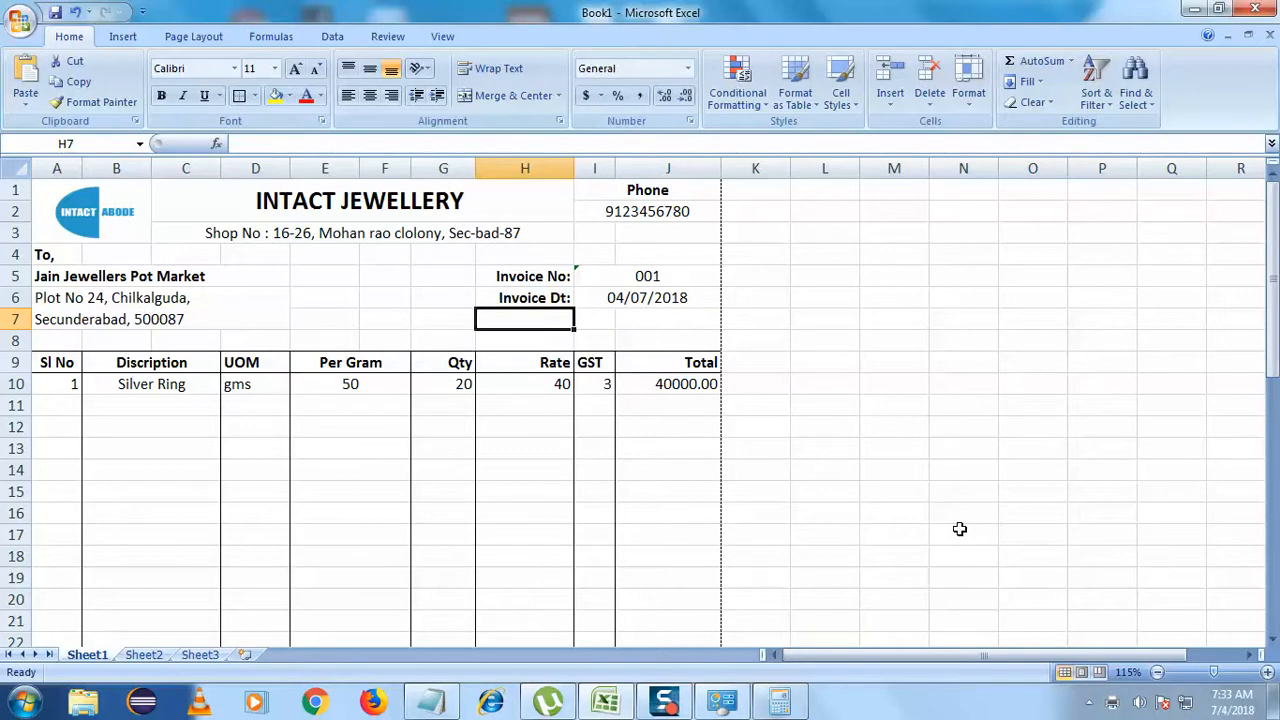
click(1094, 707)
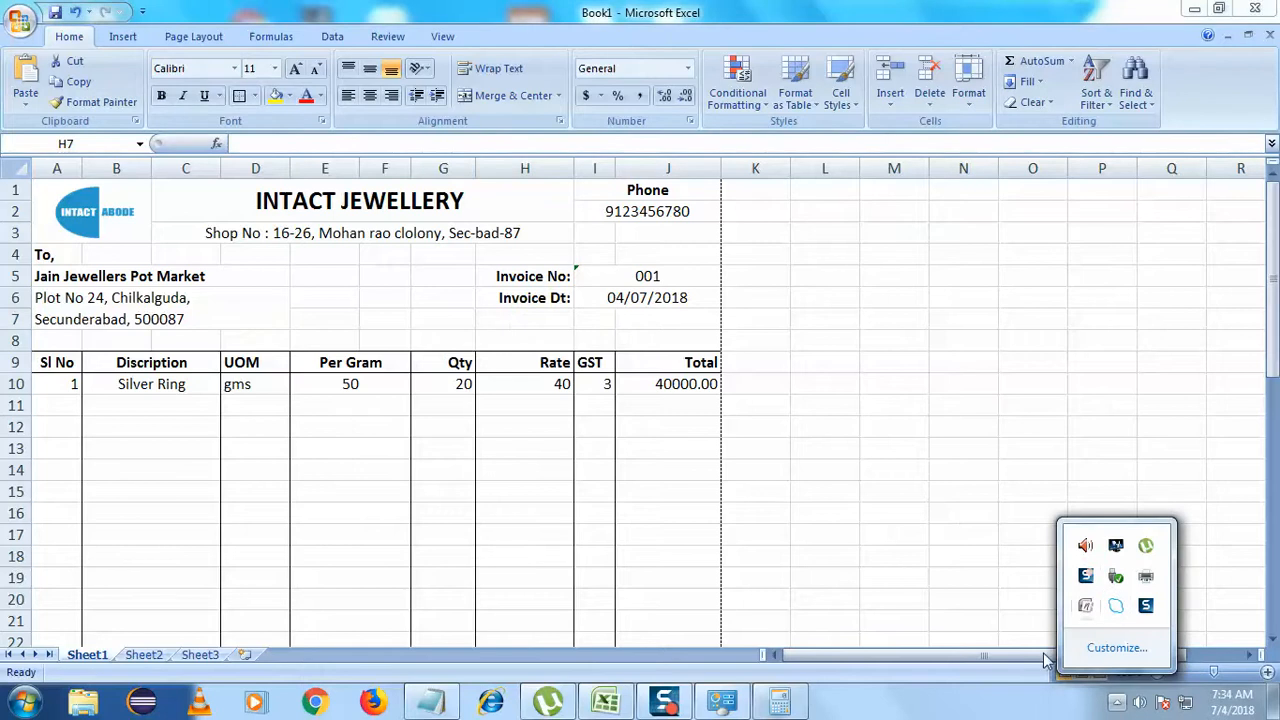
- Right-align the invoice number and date cells and the Phone heading and number
click(667, 704)
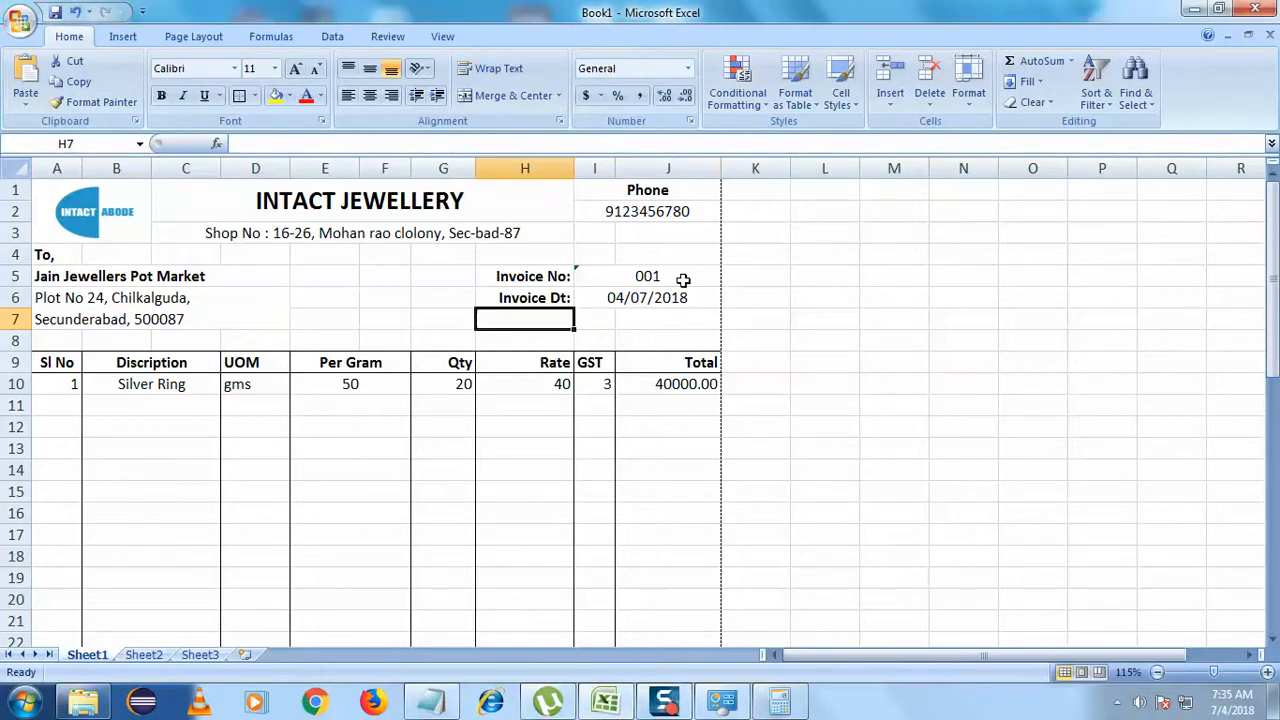
drag(683, 280, 680, 297)
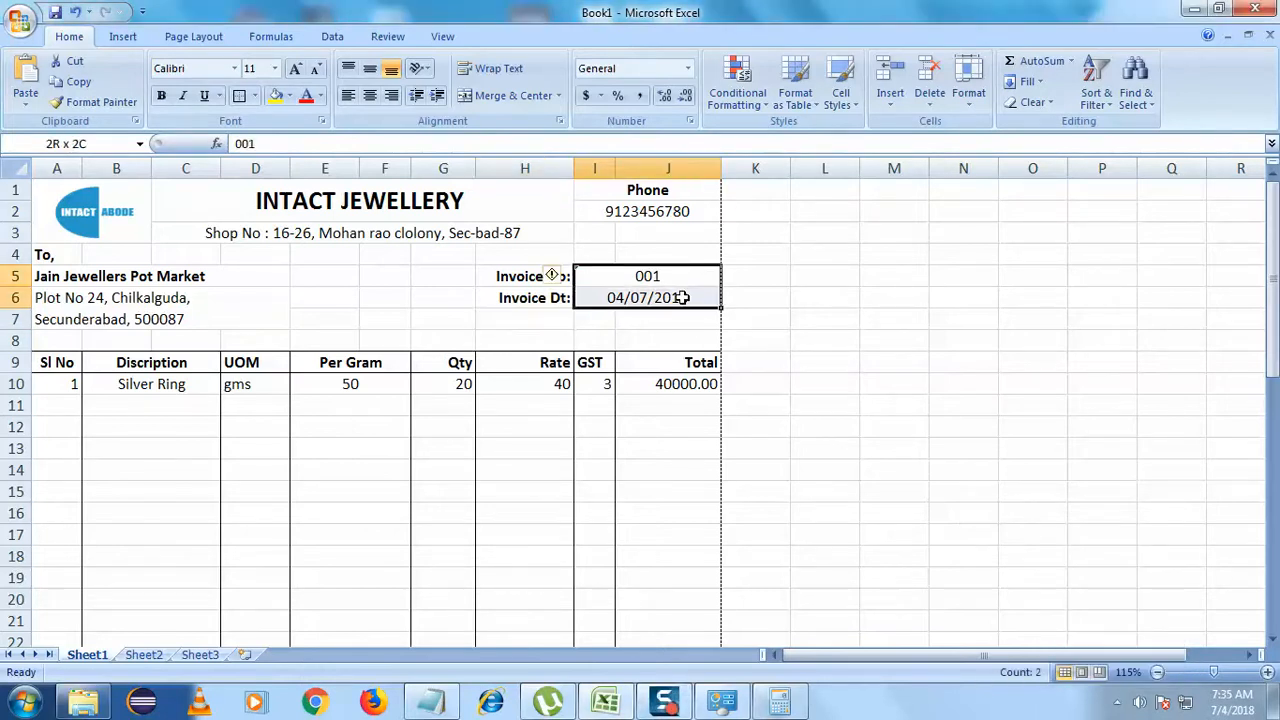
click(392, 97)
drag(664, 190, 664, 210)
click(392, 97)
click(392, 334)
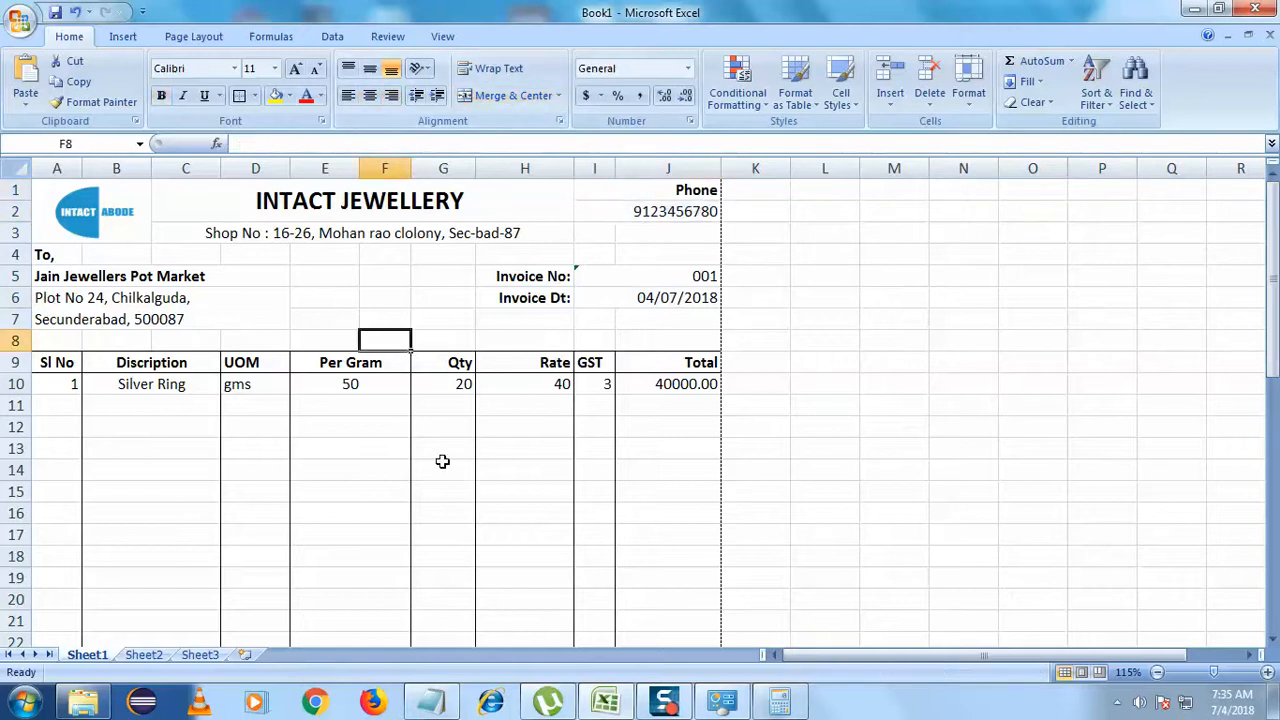
- Make the Net Amount value bold with font size 12
scroll(443, 460, down, 9)
scroll(445, 463, down, 1)
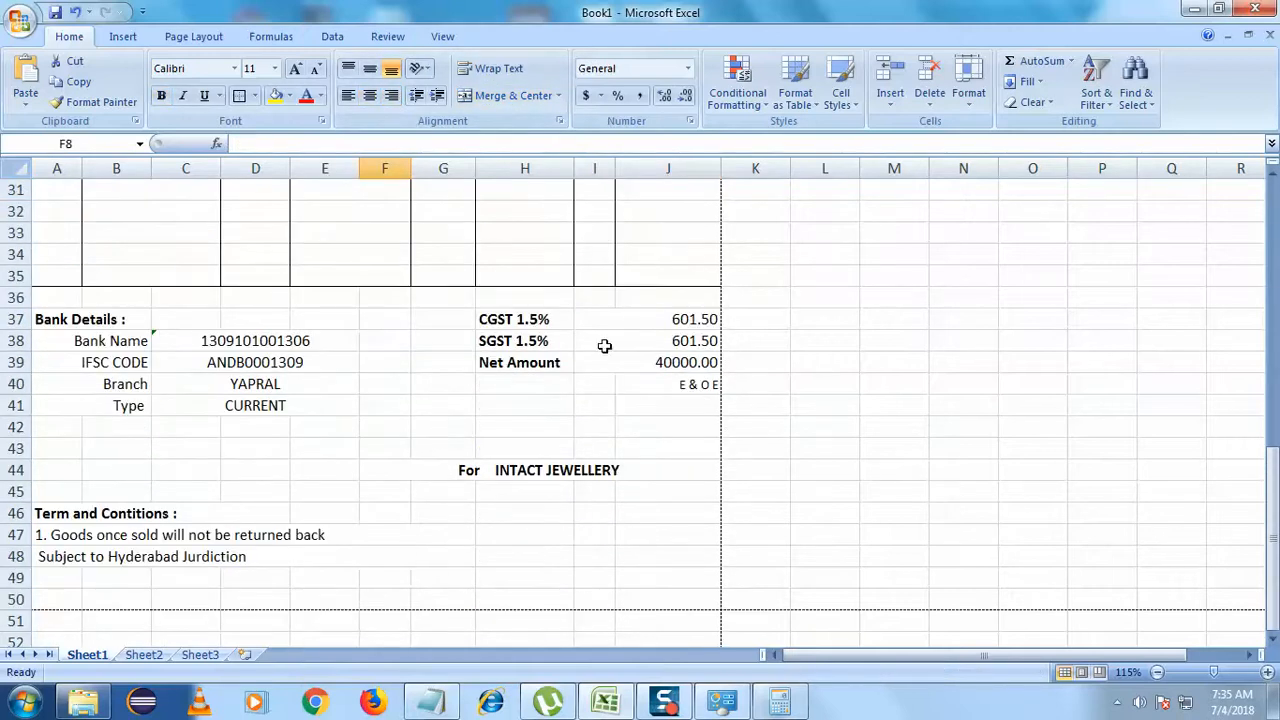
click(665, 362)
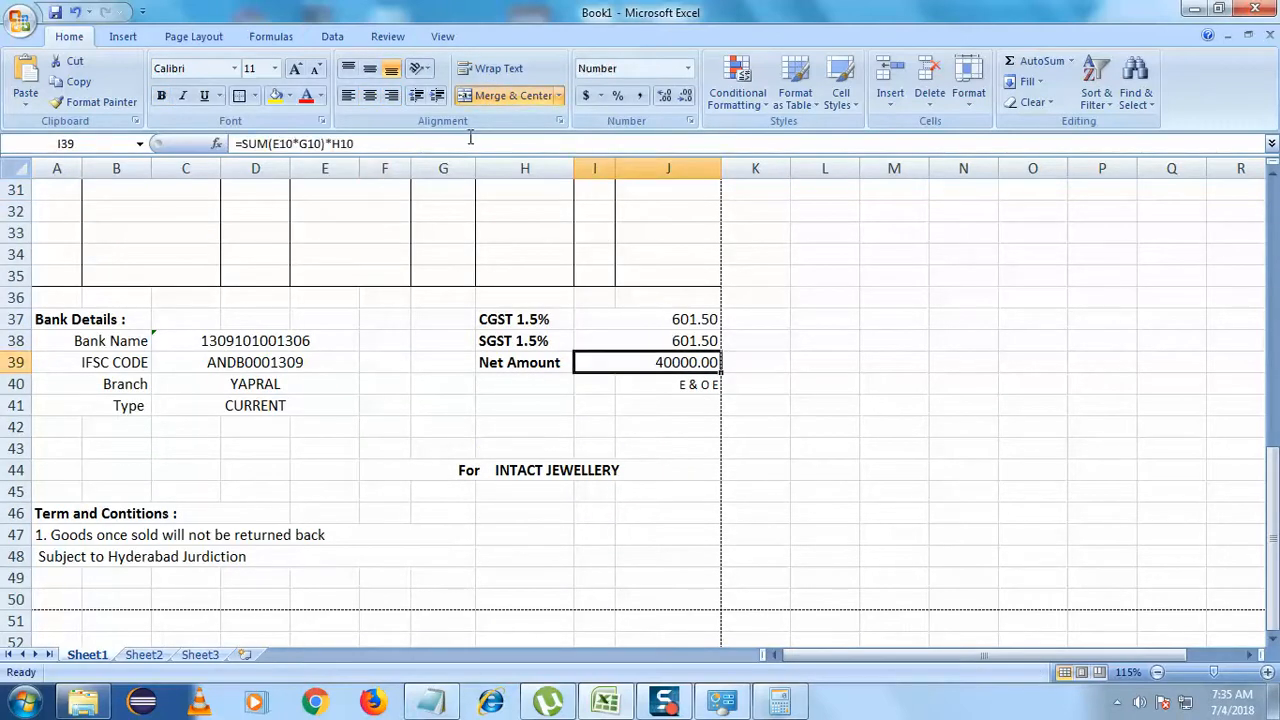
click(295, 69)
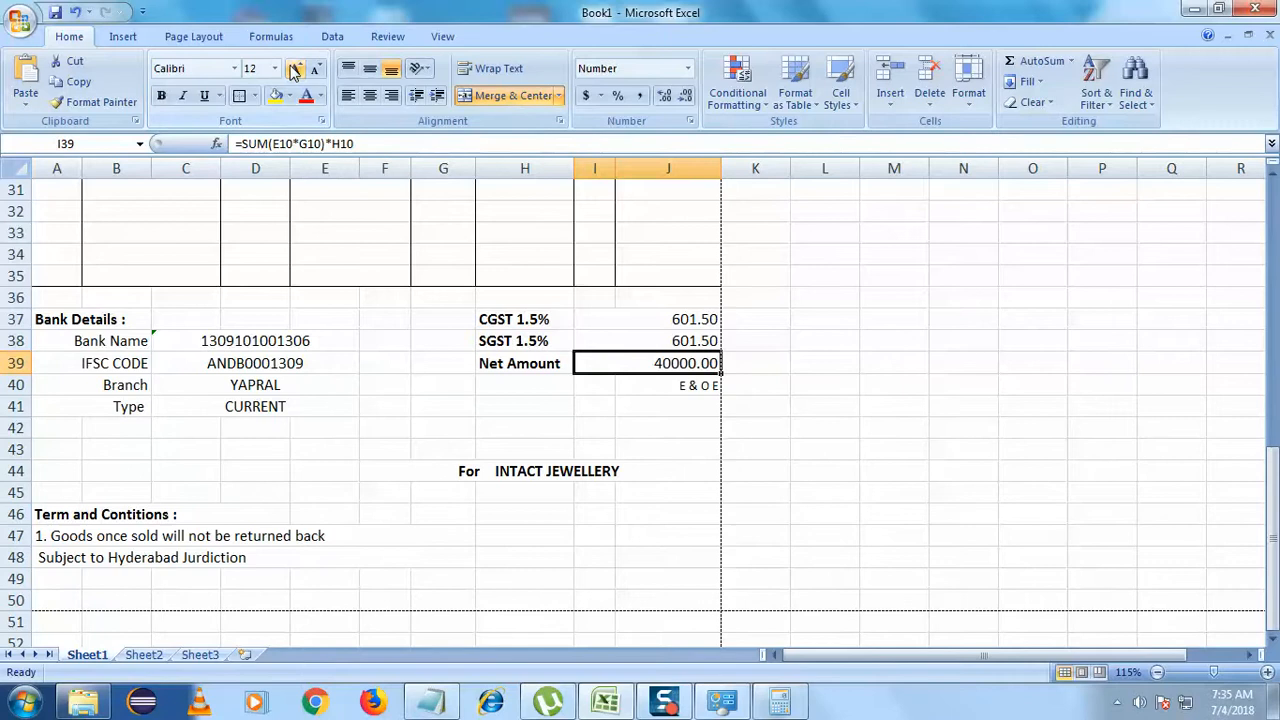
click(161, 95)
click(445, 393)
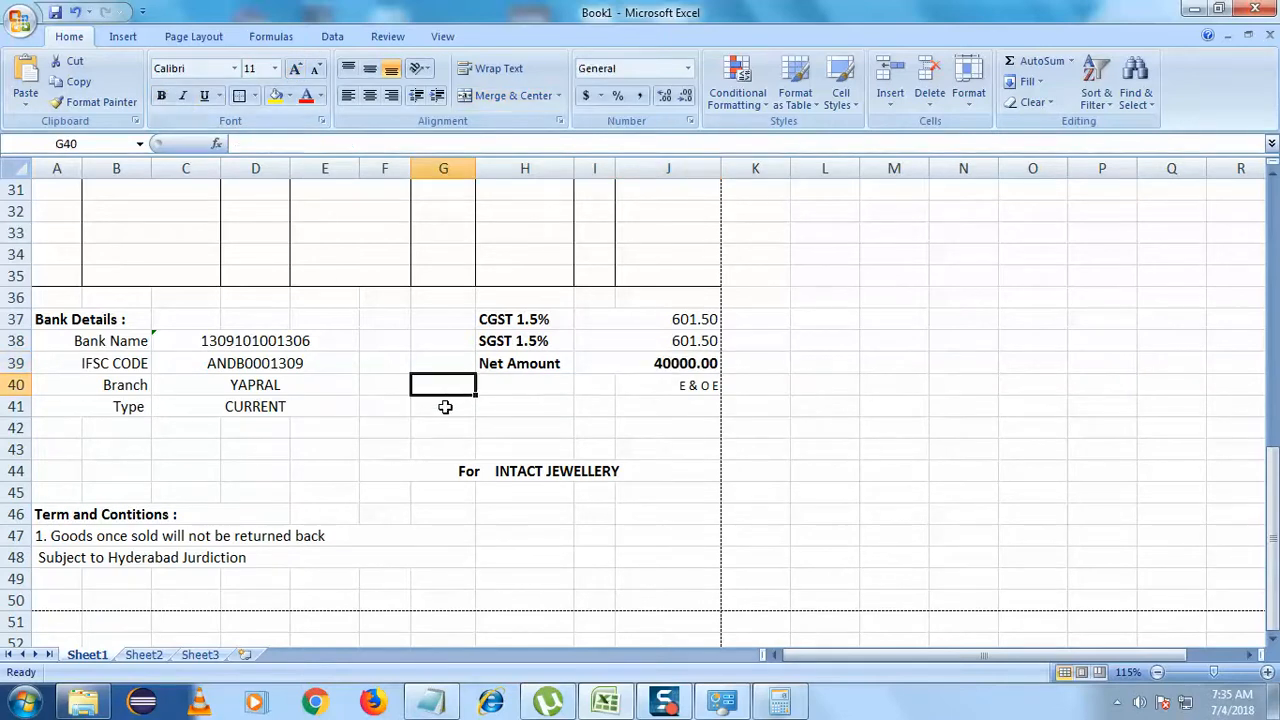
- Try underlining the Net Amount row H39:J39, then undo the underline
click(937, 489)
drag(708, 388, 522, 363)
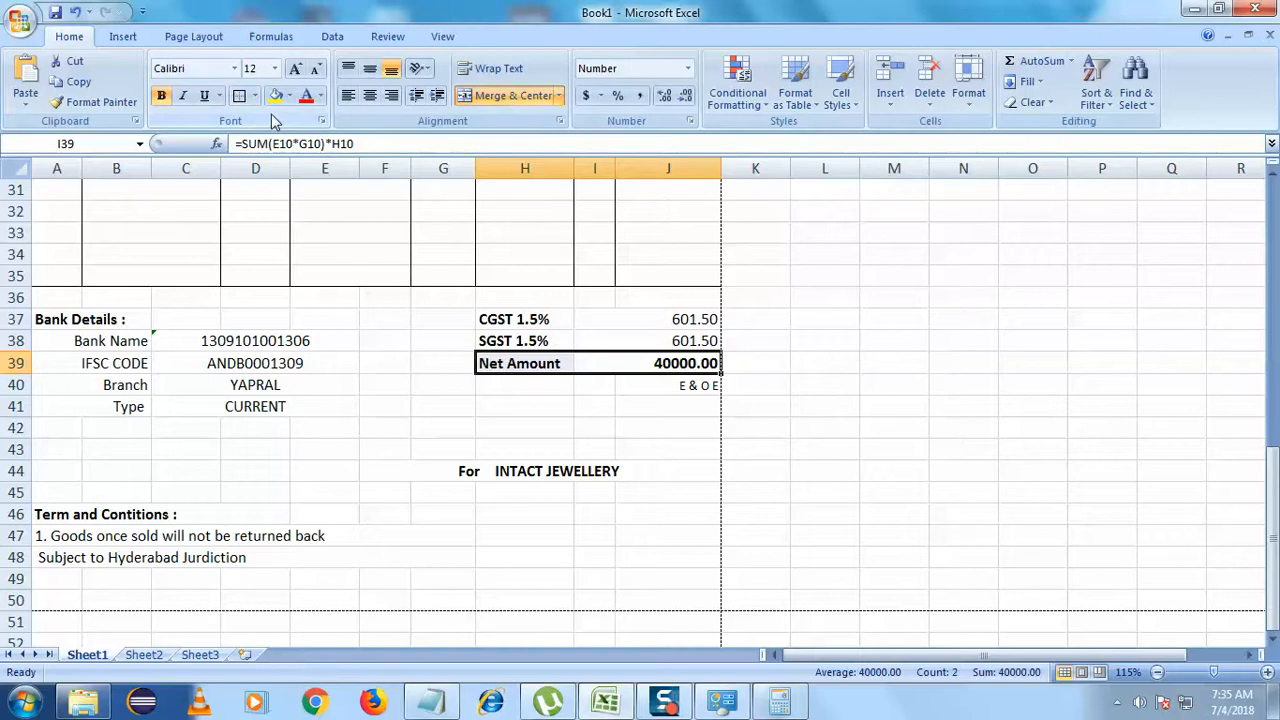
click(204, 96)
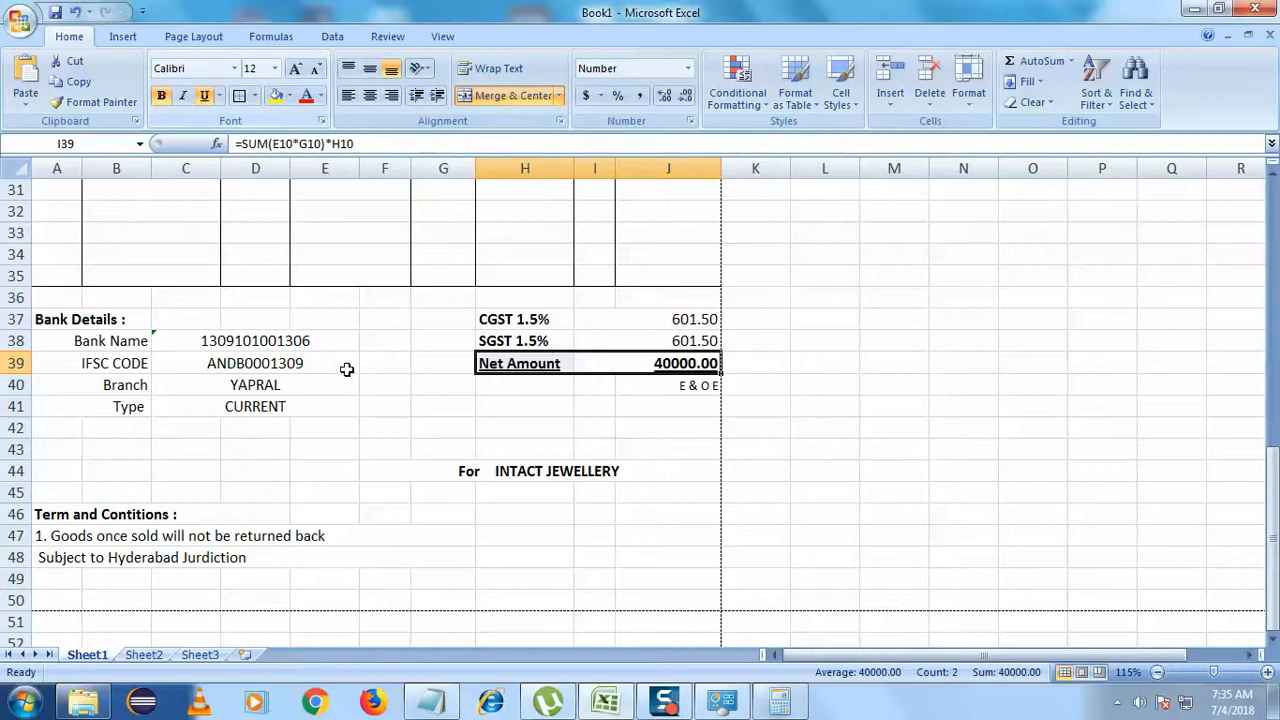
click(346, 369)
key(ctrl+z)
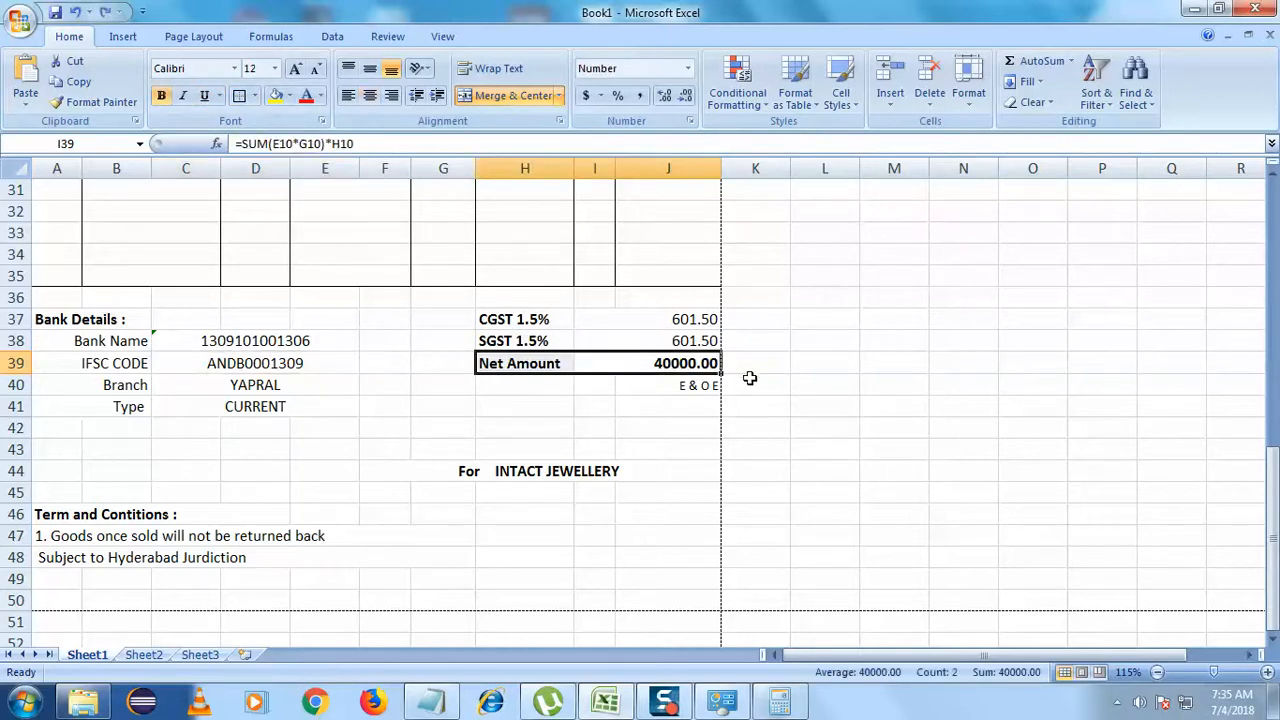
click(757, 369)
click(775, 414)
- Try a bottom border under the Net Amount row, then undo it
scroll(754, 423, down, 1)
click(698, 300)
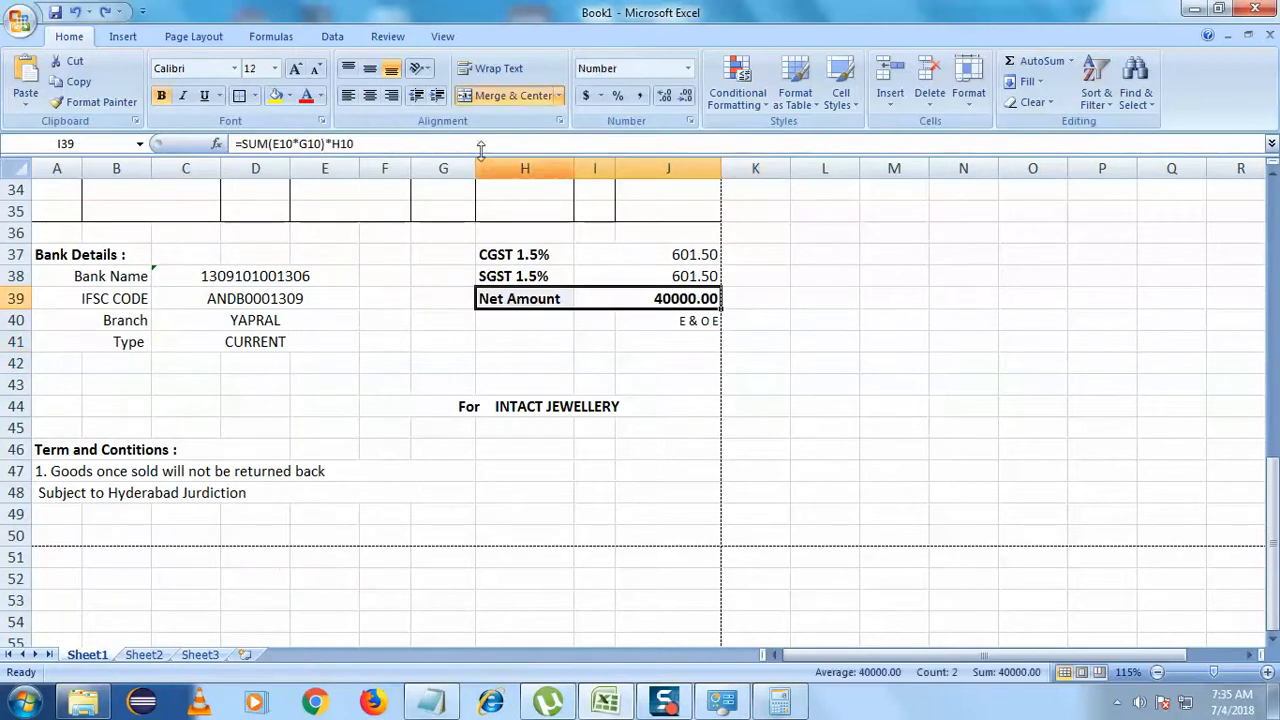
click(255, 96)
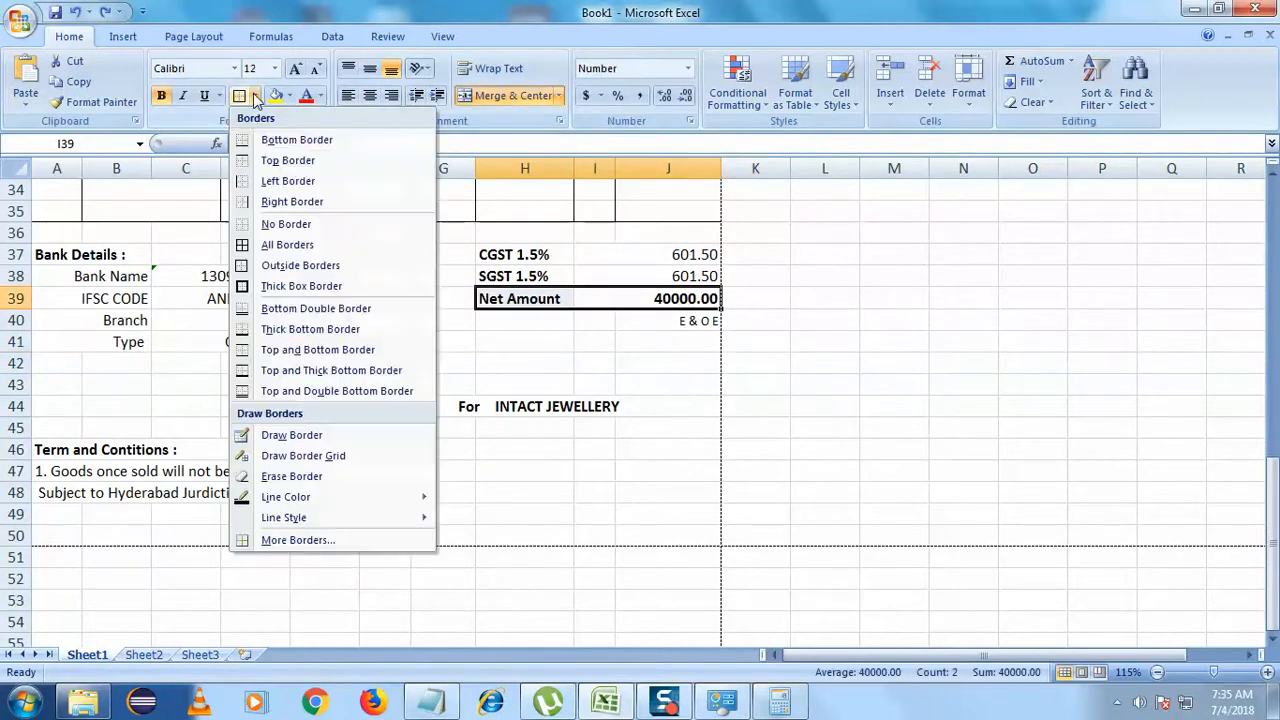
click(290, 140)
click(705, 385)
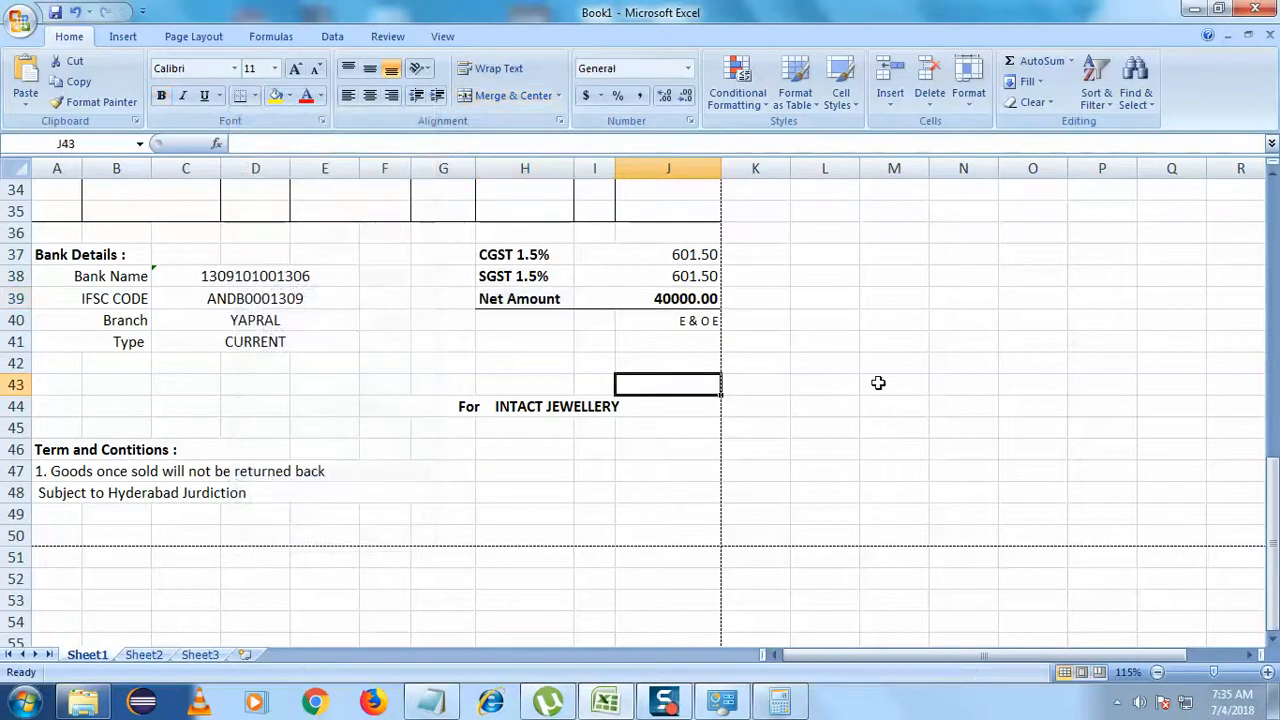
click(893, 385)
scroll(902, 379, up, 3)
key(ctrl+z)
click(868, 387)
- Move the For INTACT JEWELLERY line from row 44 up to row 43
scroll(814, 408, down, 2)
scroll(814, 408, up, 1)
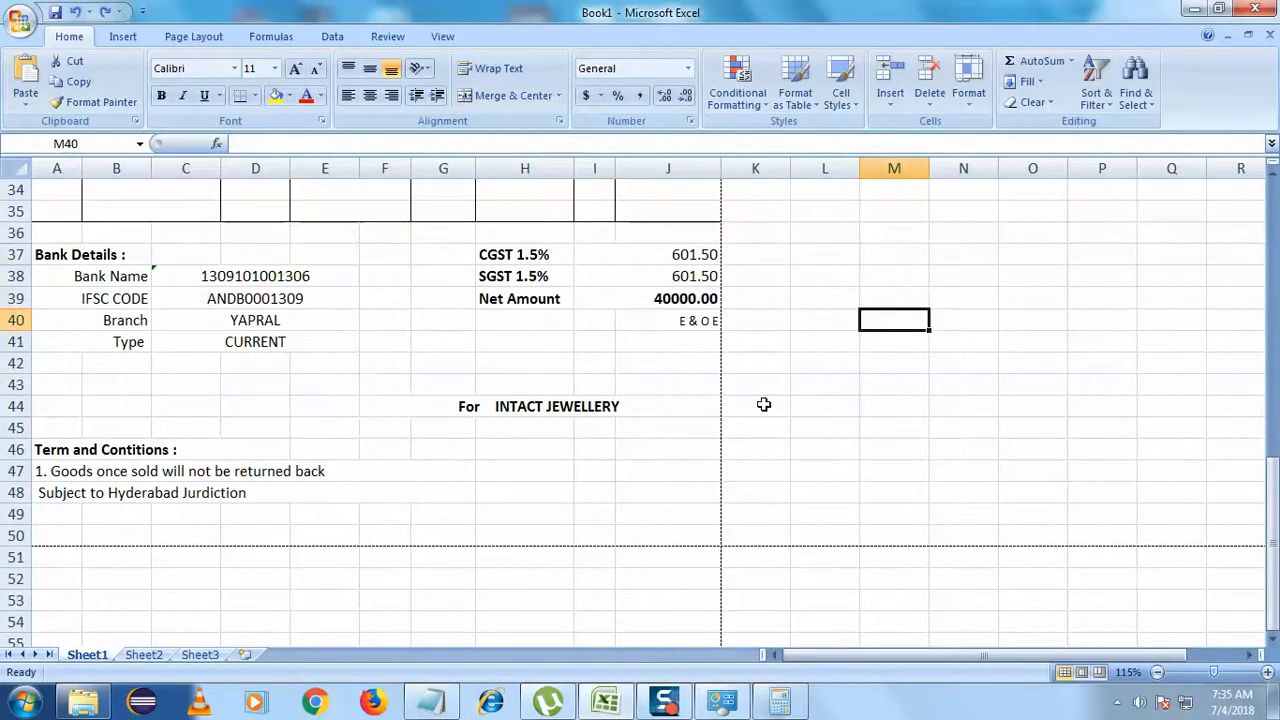
click(490, 409)
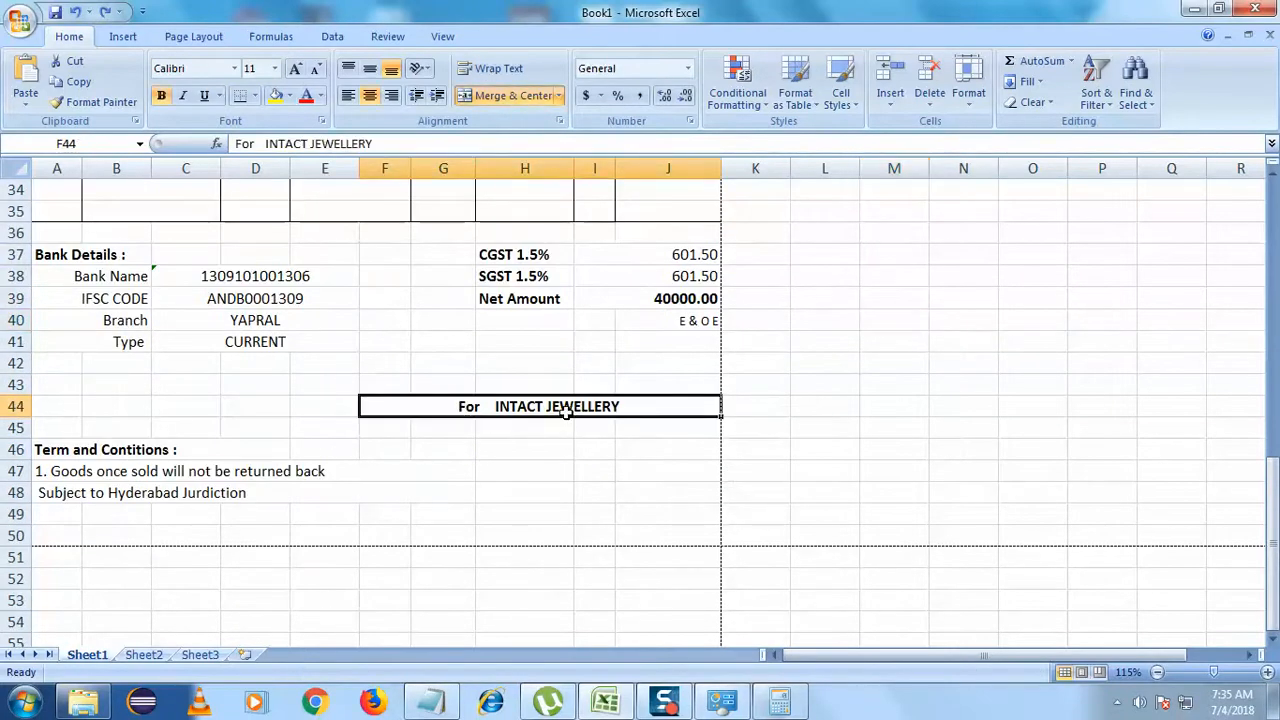
key(ctrl+c)
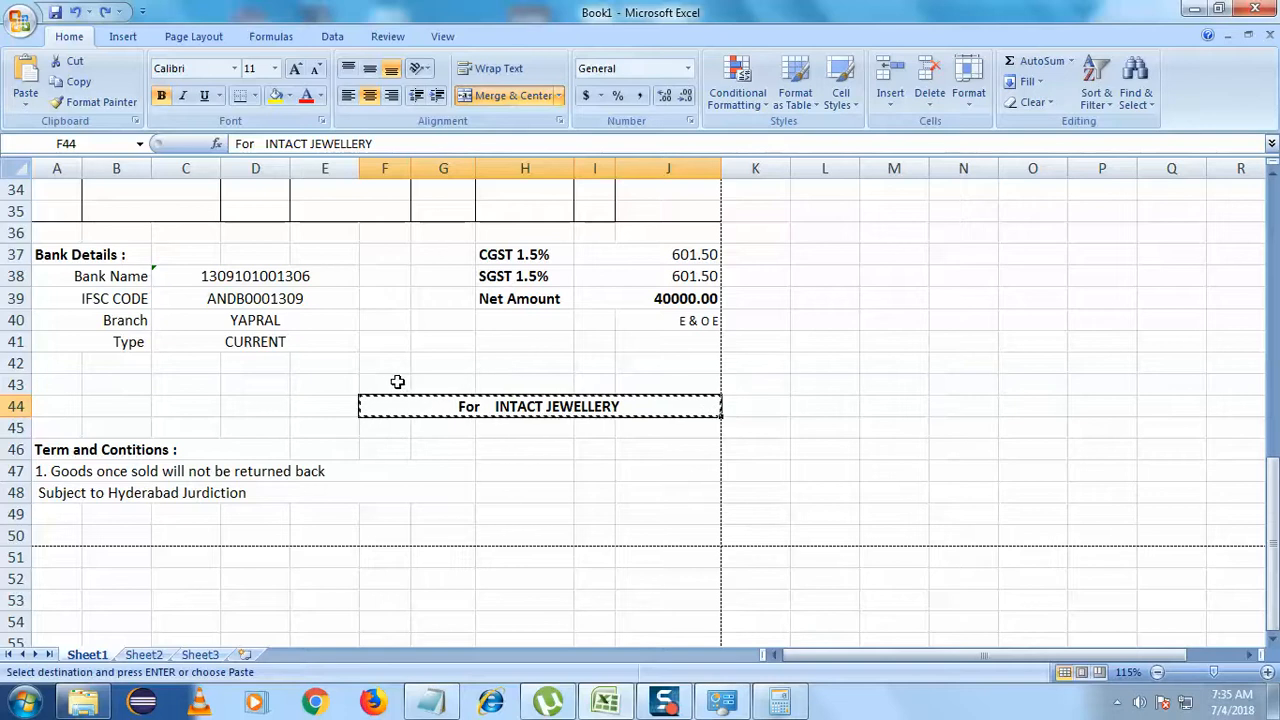
click(397, 383)
key(Return)
click(672, 490)
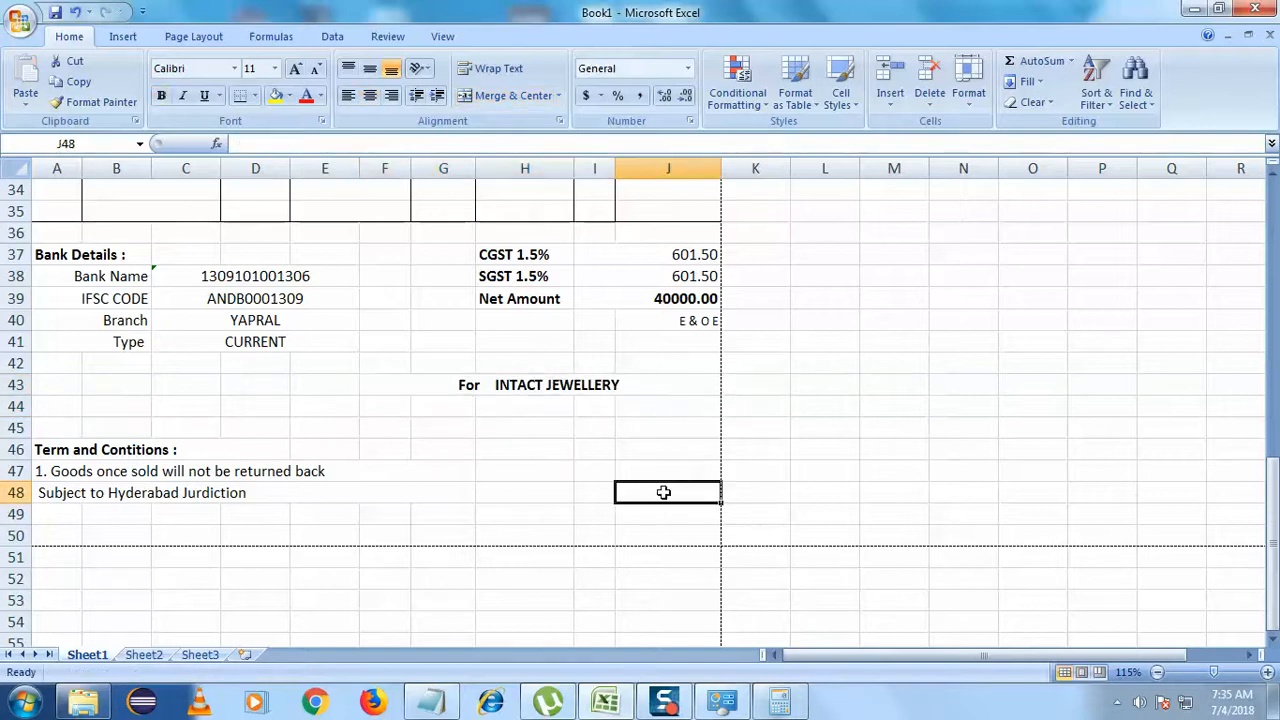
- Right-align the bank detail values in C38:E41
scroll(663, 492, up, 1)
scroll(663, 492, up, 2)
drag(265, 462, 289, 526)
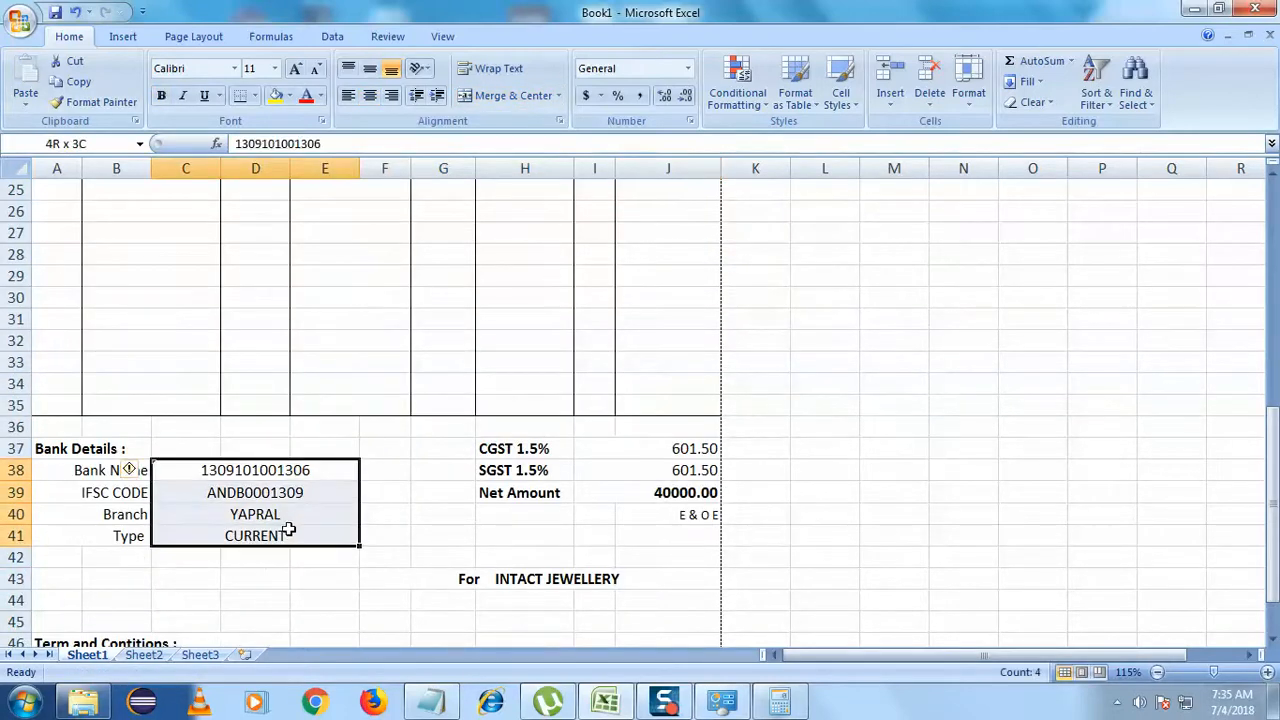
click(391, 96)
click(380, 430)
scroll(529, 512, up, 8)
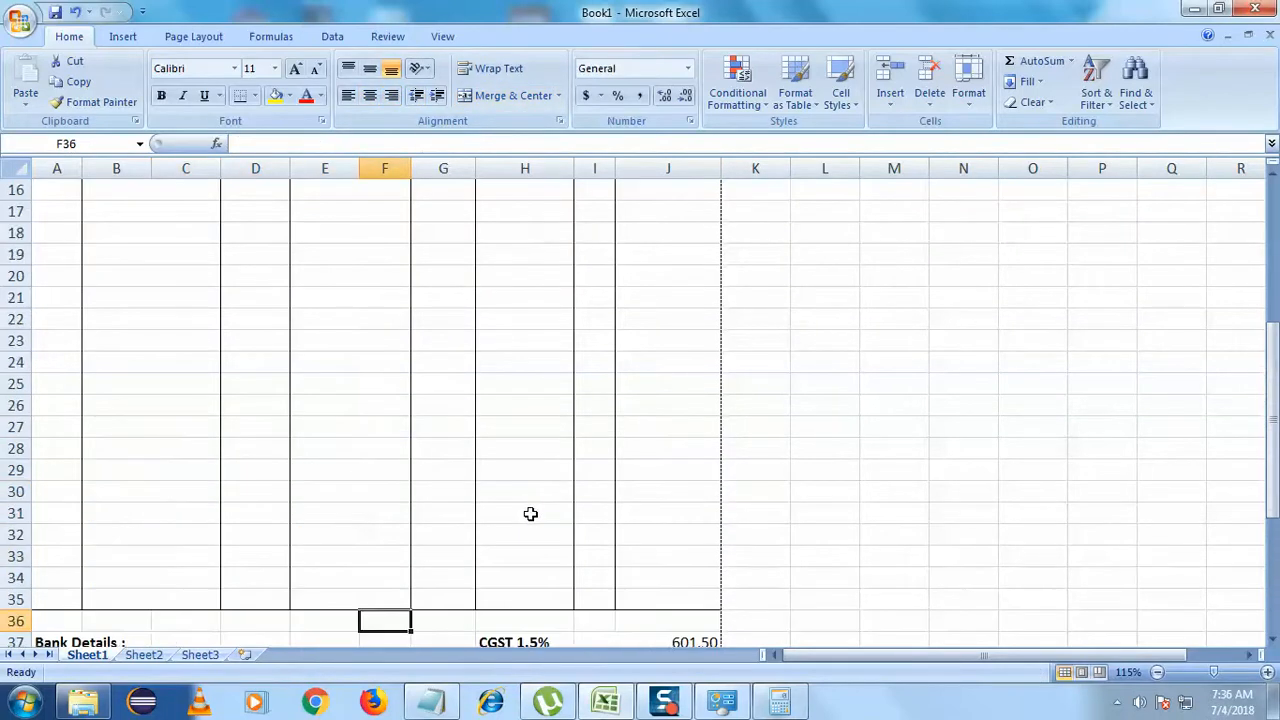
scroll(731, 477, down, 10)
click(801, 465)
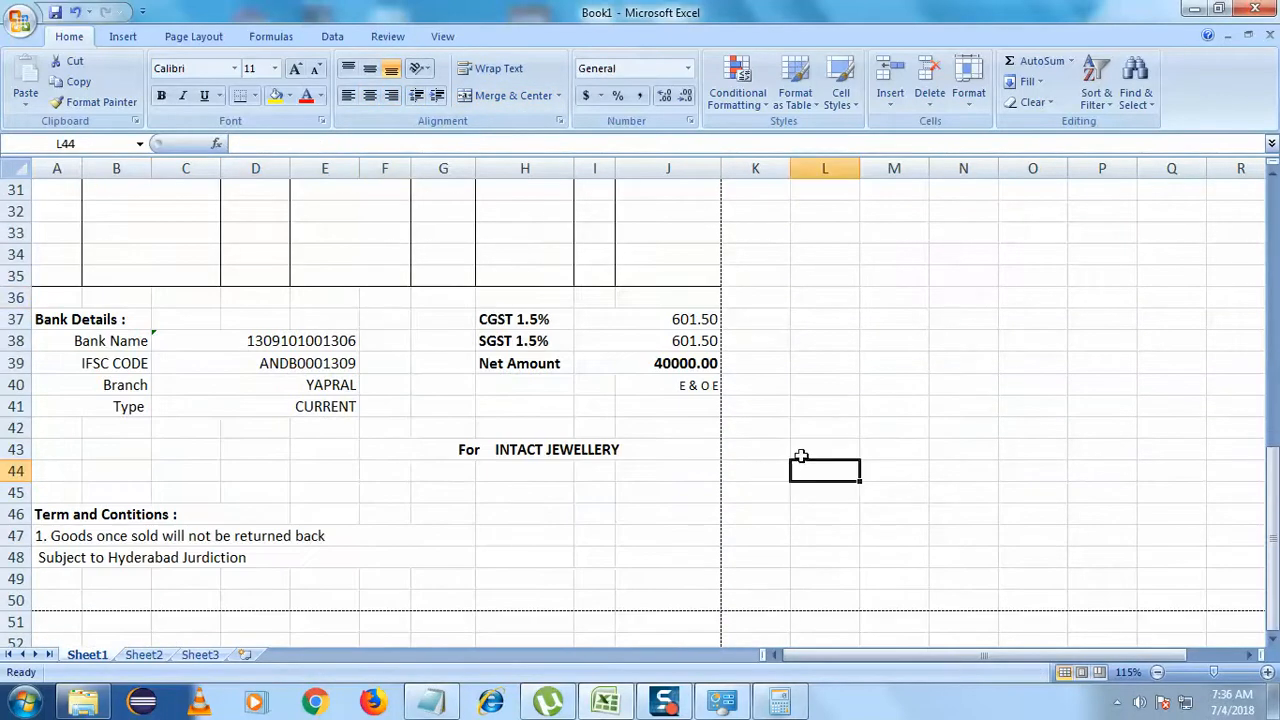
- Print the invoice through the XPS Document Writer to a file named sample invoice
key(ctrl+s)
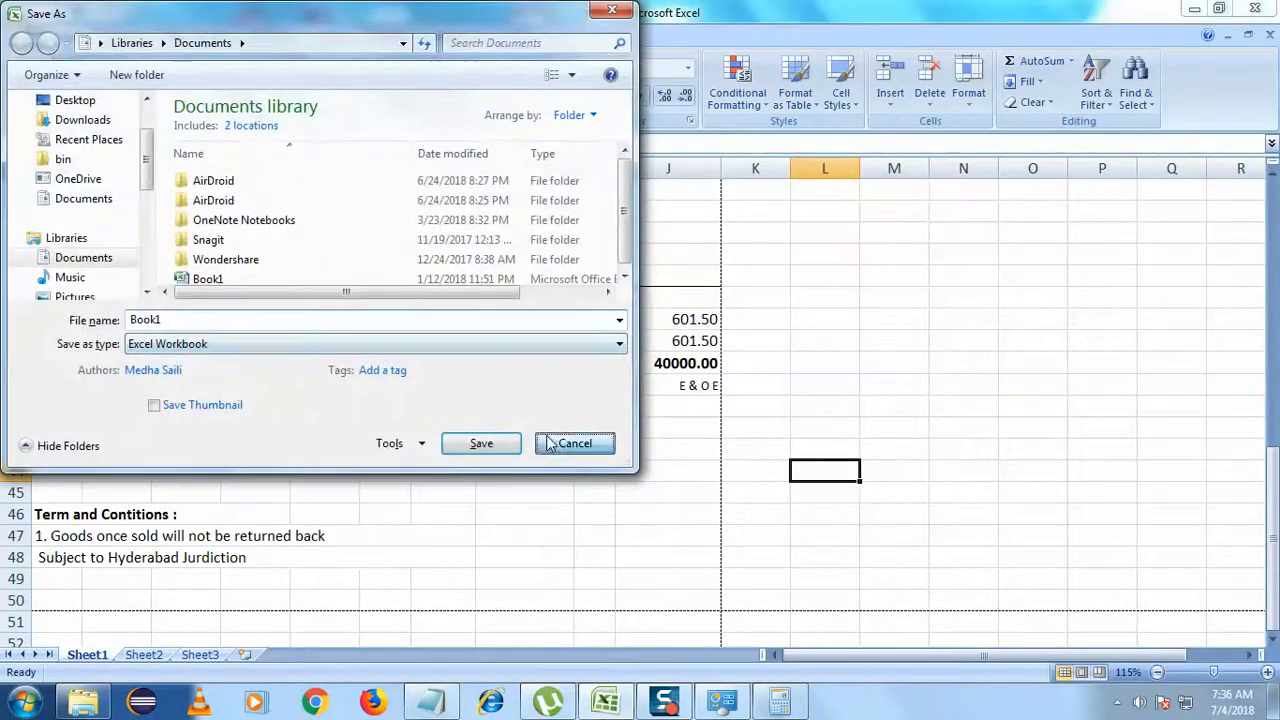
click(549, 443)
click(20, 20)
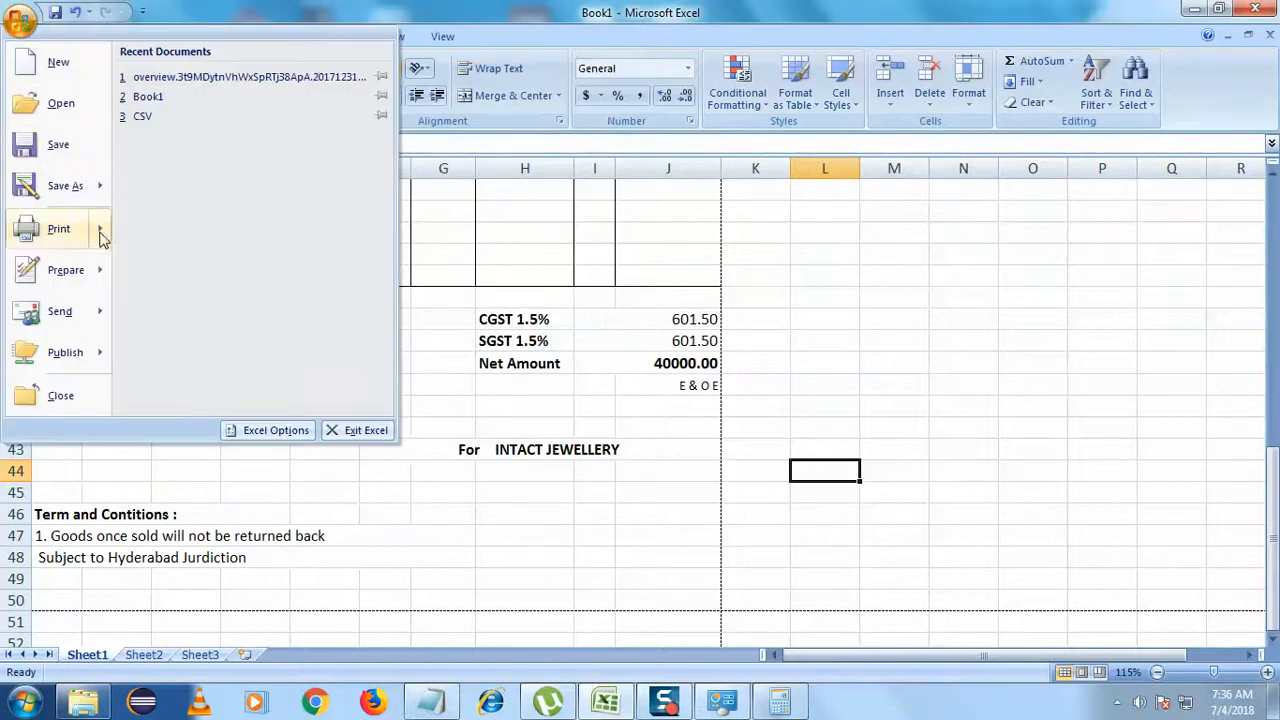
mouse_move(100, 237)
click(150, 86)
drag(515, 302, 478, 181)
click(535, 485)
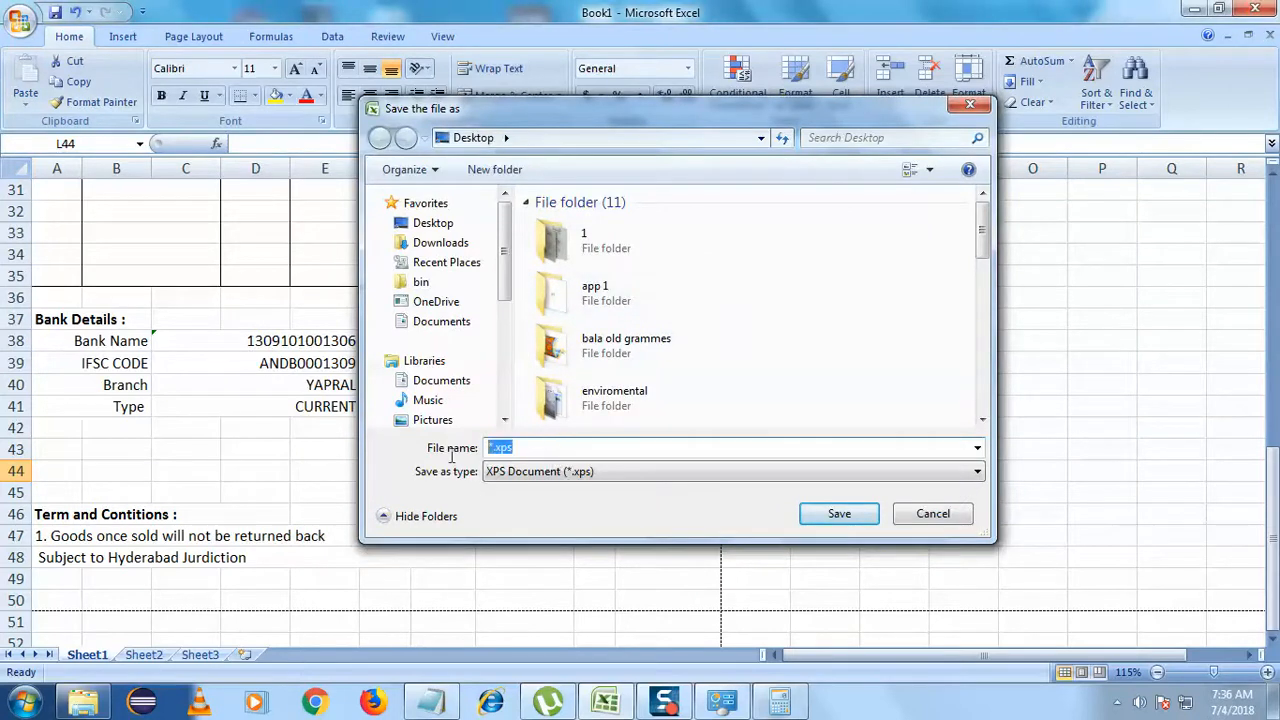
text(sam)
key(Return)
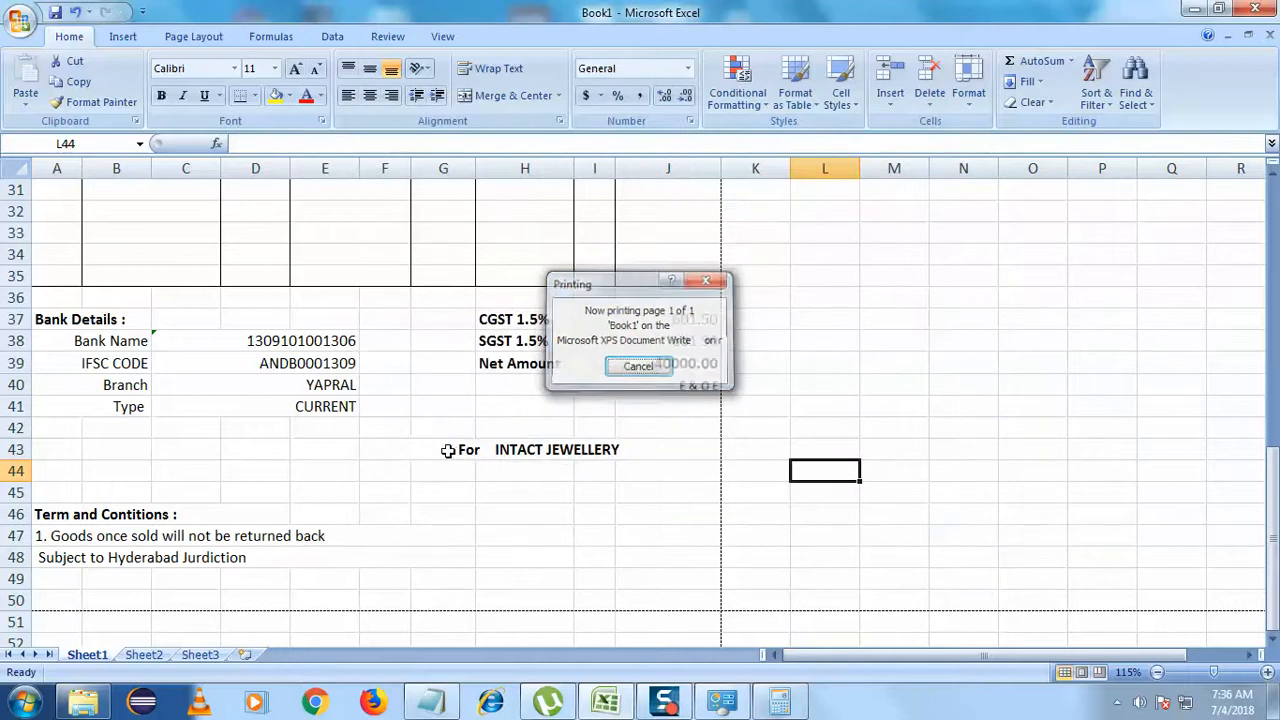
- Minimize Excel, close Calculator and Notepad without saving, then open sample invoice.xps
click(1194, 10)
click(1193, 12)
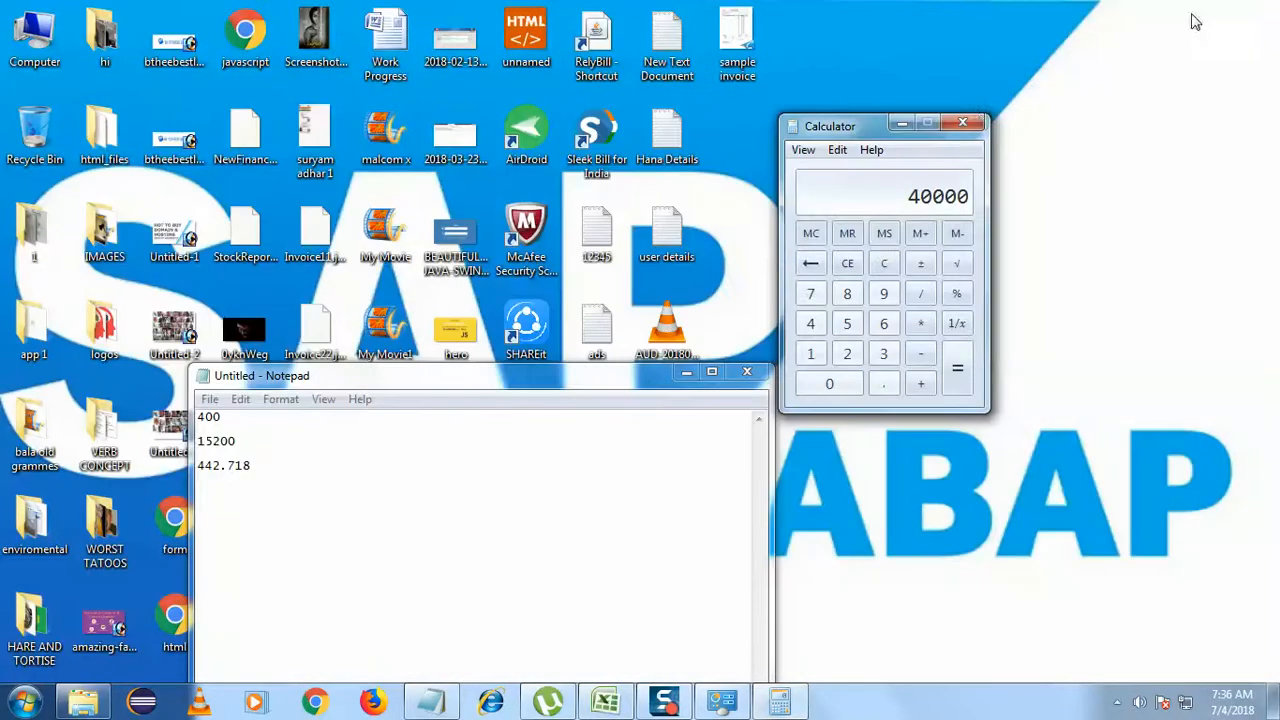
click(962, 122)
click(746, 371)
click(676, 352)
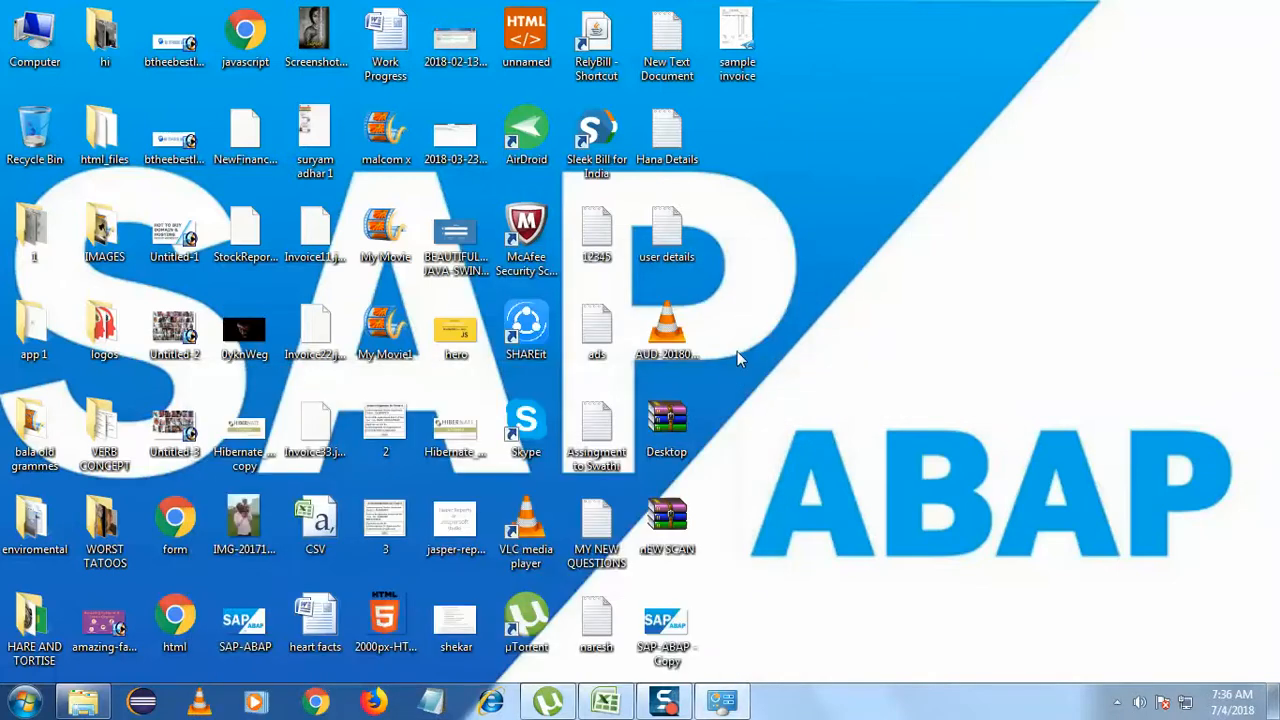
double_click(737, 40)
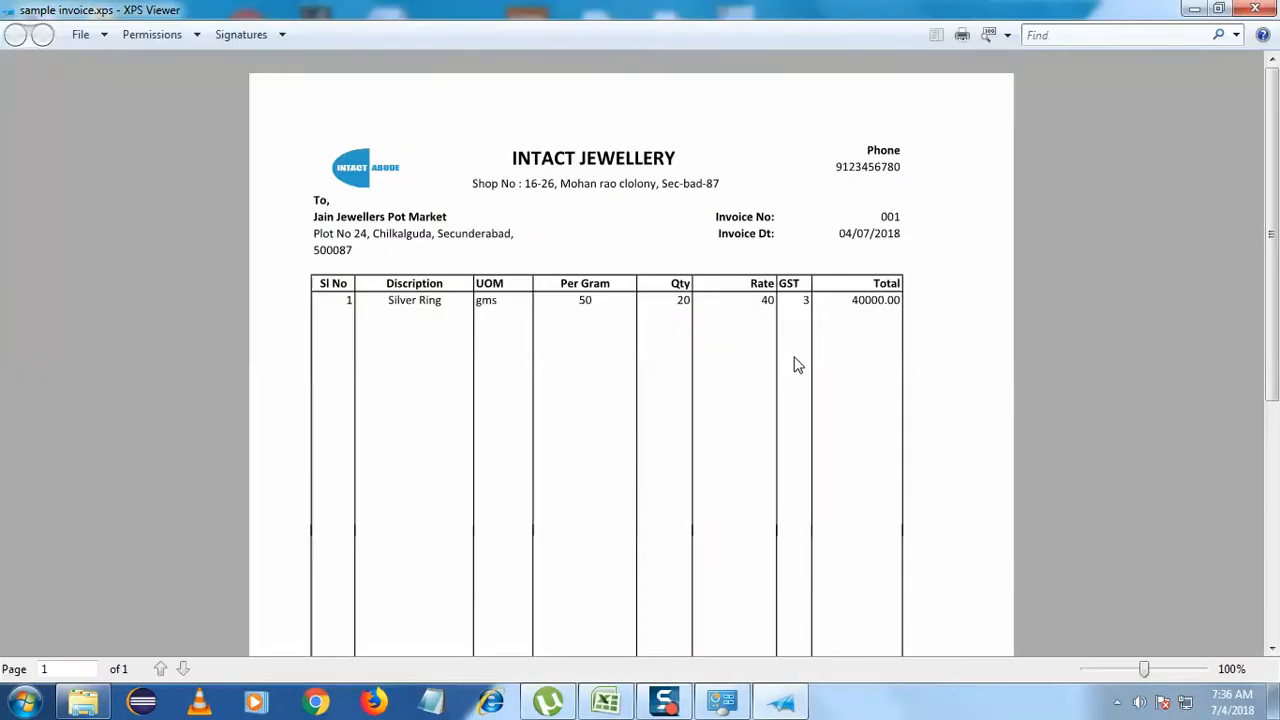
- Scroll the sample invoice page in XPS Viewer from the header to the bank details and terms
scroll(797, 364, down, 8)
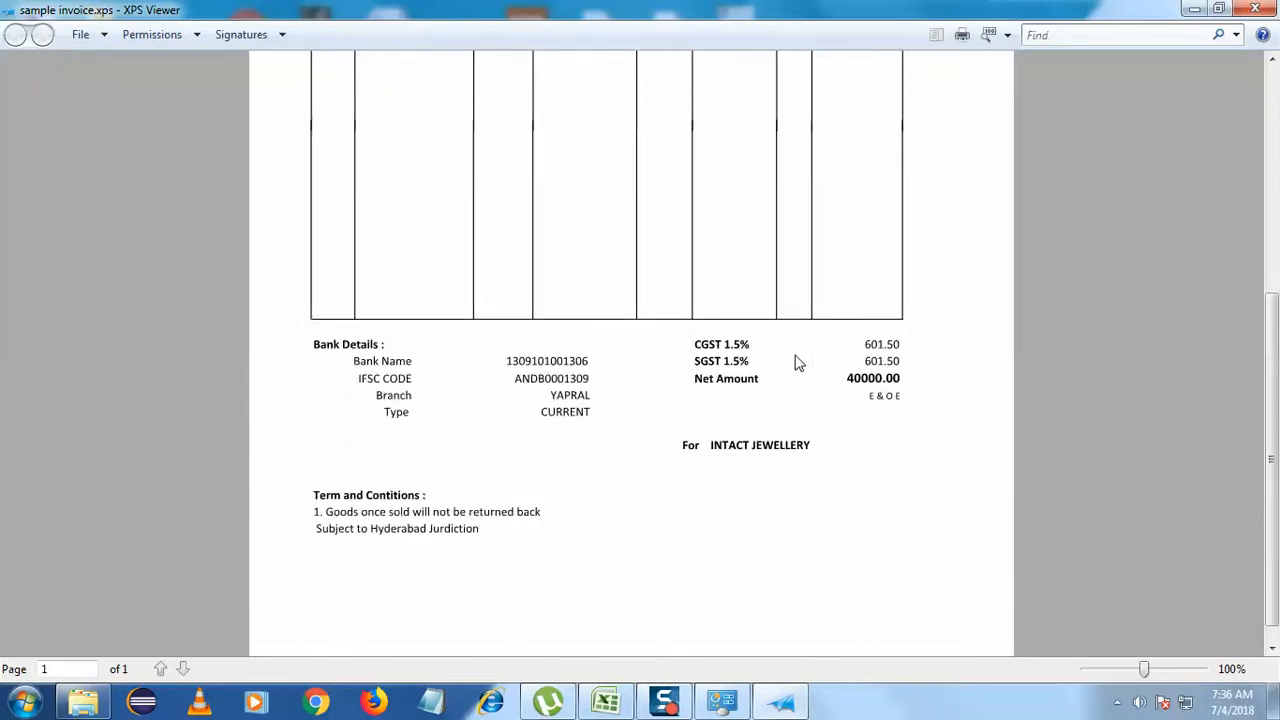
scroll(798, 362, up, 2)
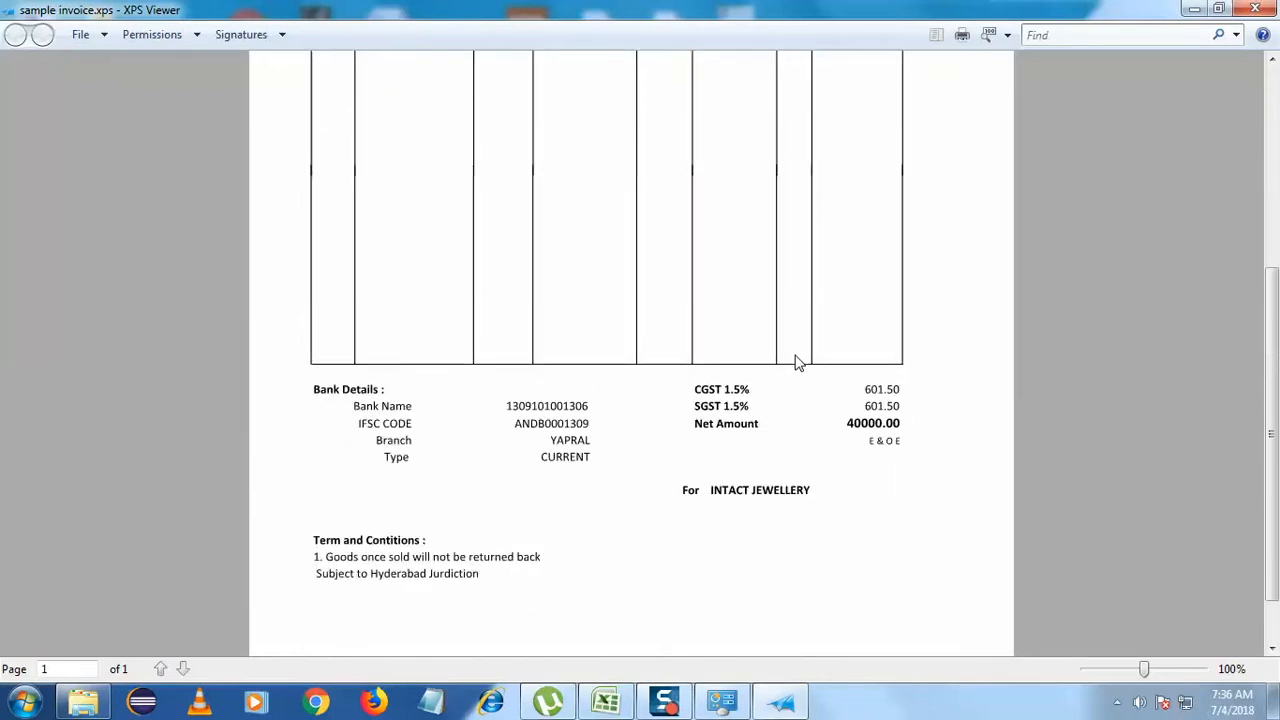
scroll(798, 362, down, 1)
scroll(798, 362, up, 10)
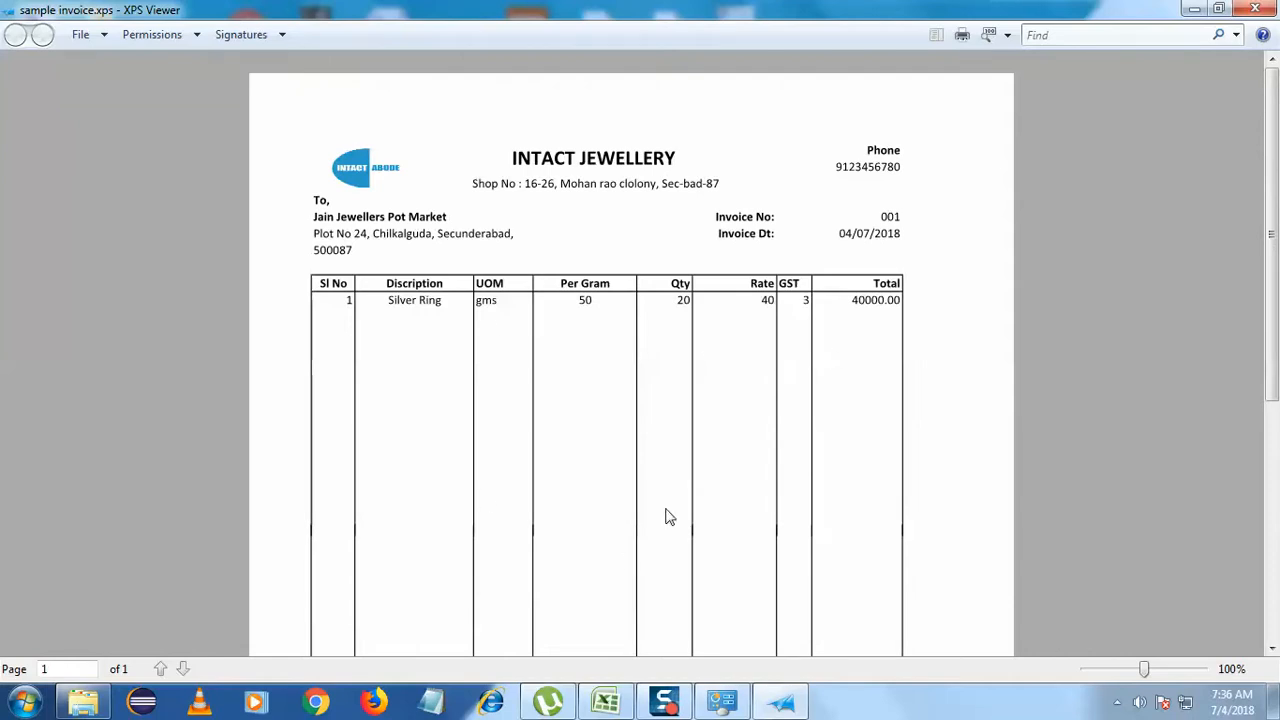
scroll(670, 516, down, 7)
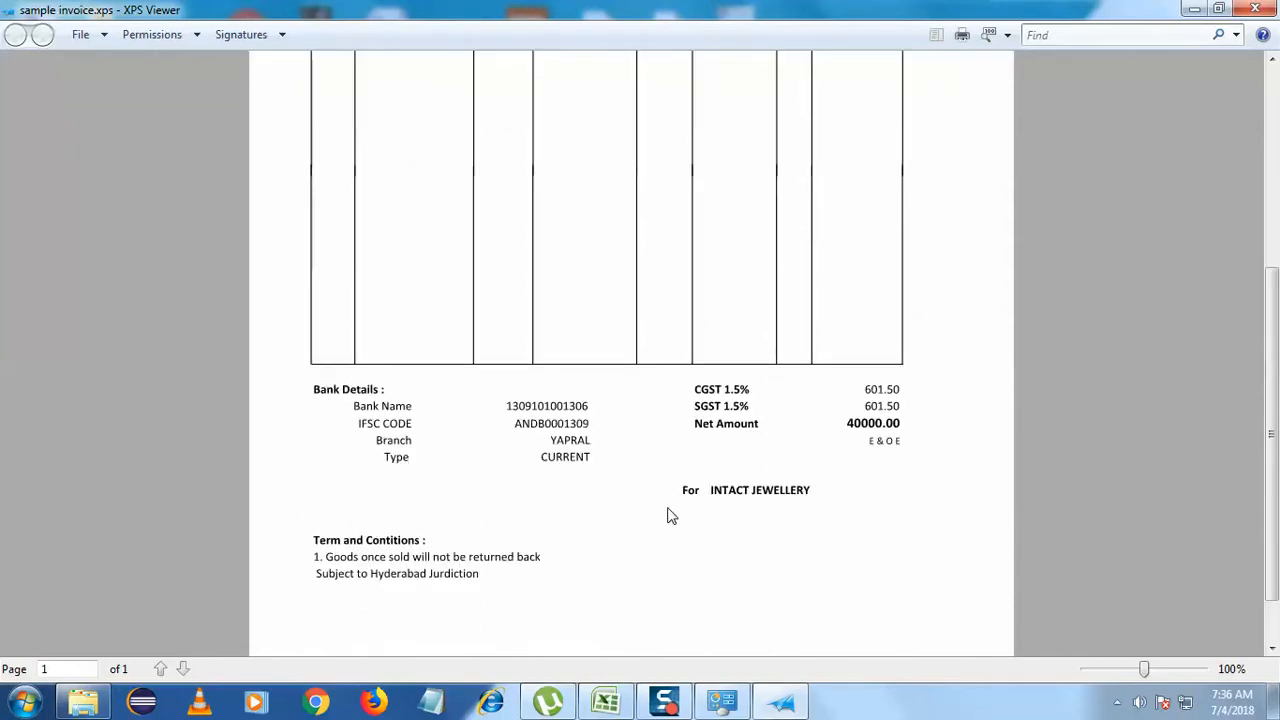
scroll(615, 508, up, 6)
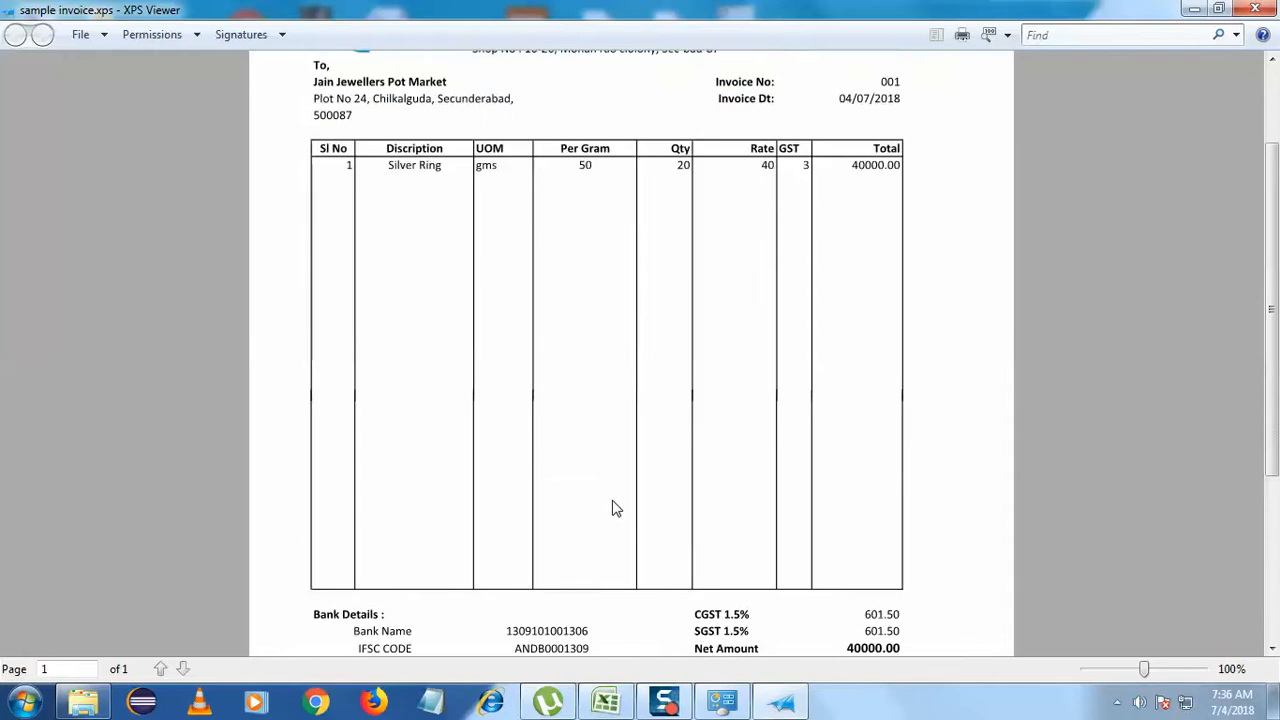
scroll(618, 510, down, 3)
scroll(620, 512, up, 2)
scroll(623, 512, up, 2)
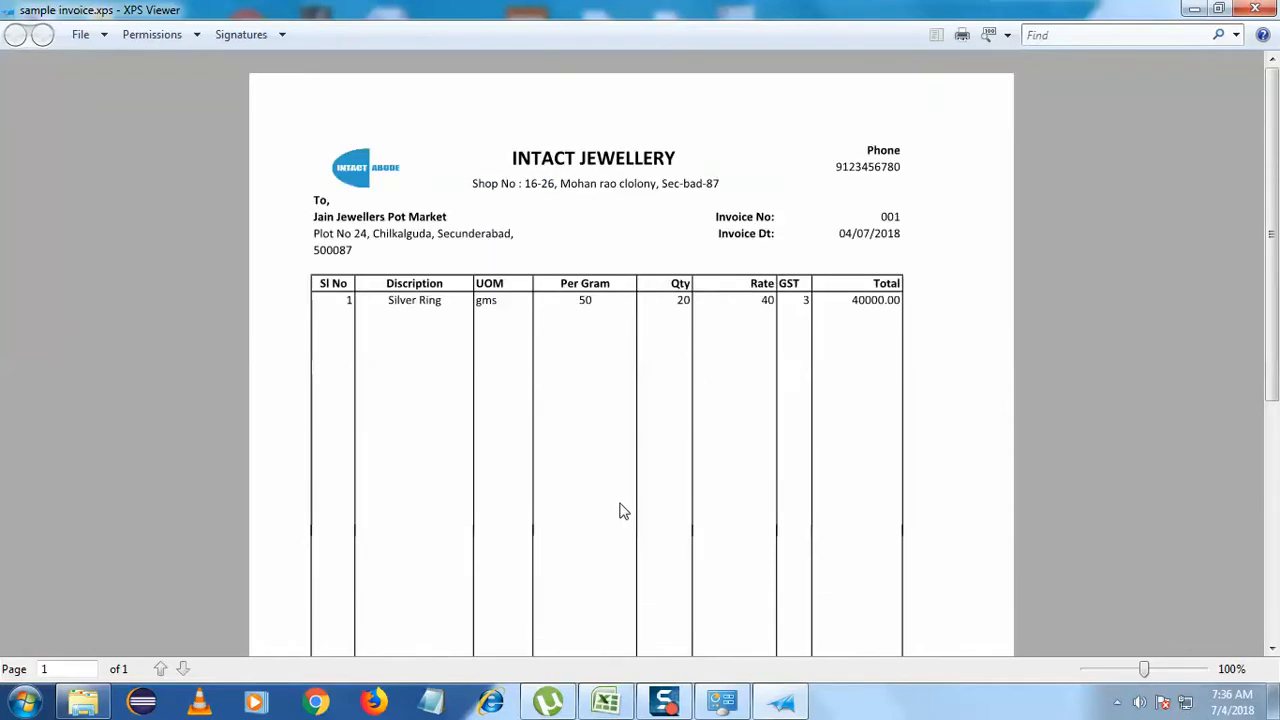